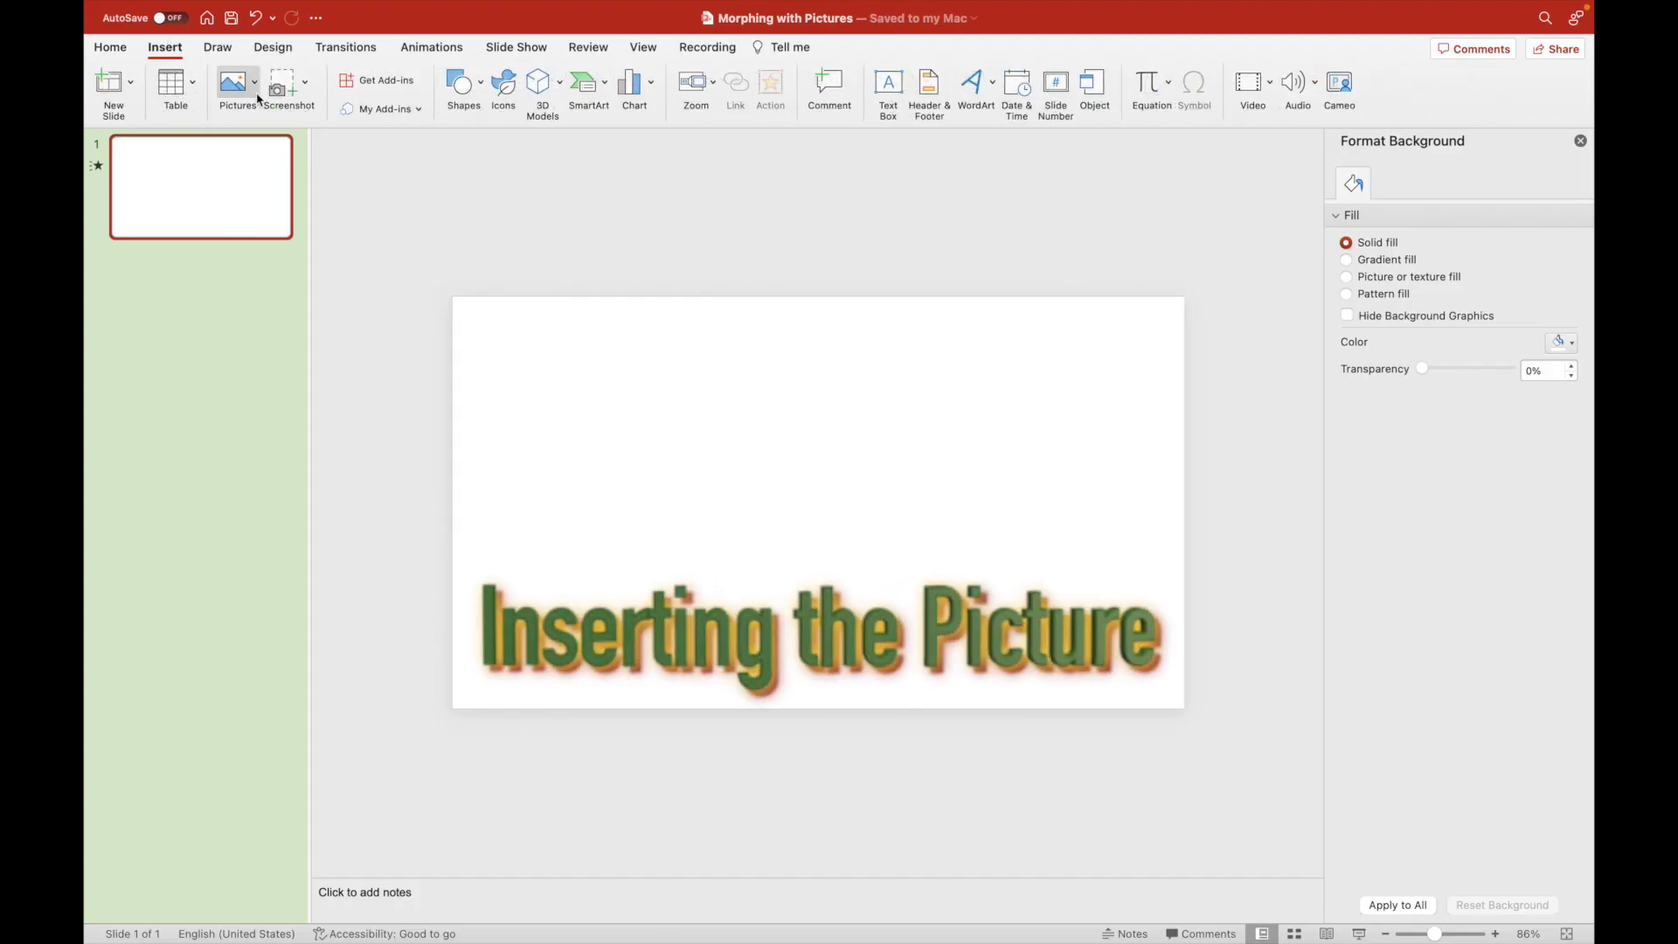
# Insert the El Nido.jpg picture from file onto slide 1.
pyautogui.click(260, 96)
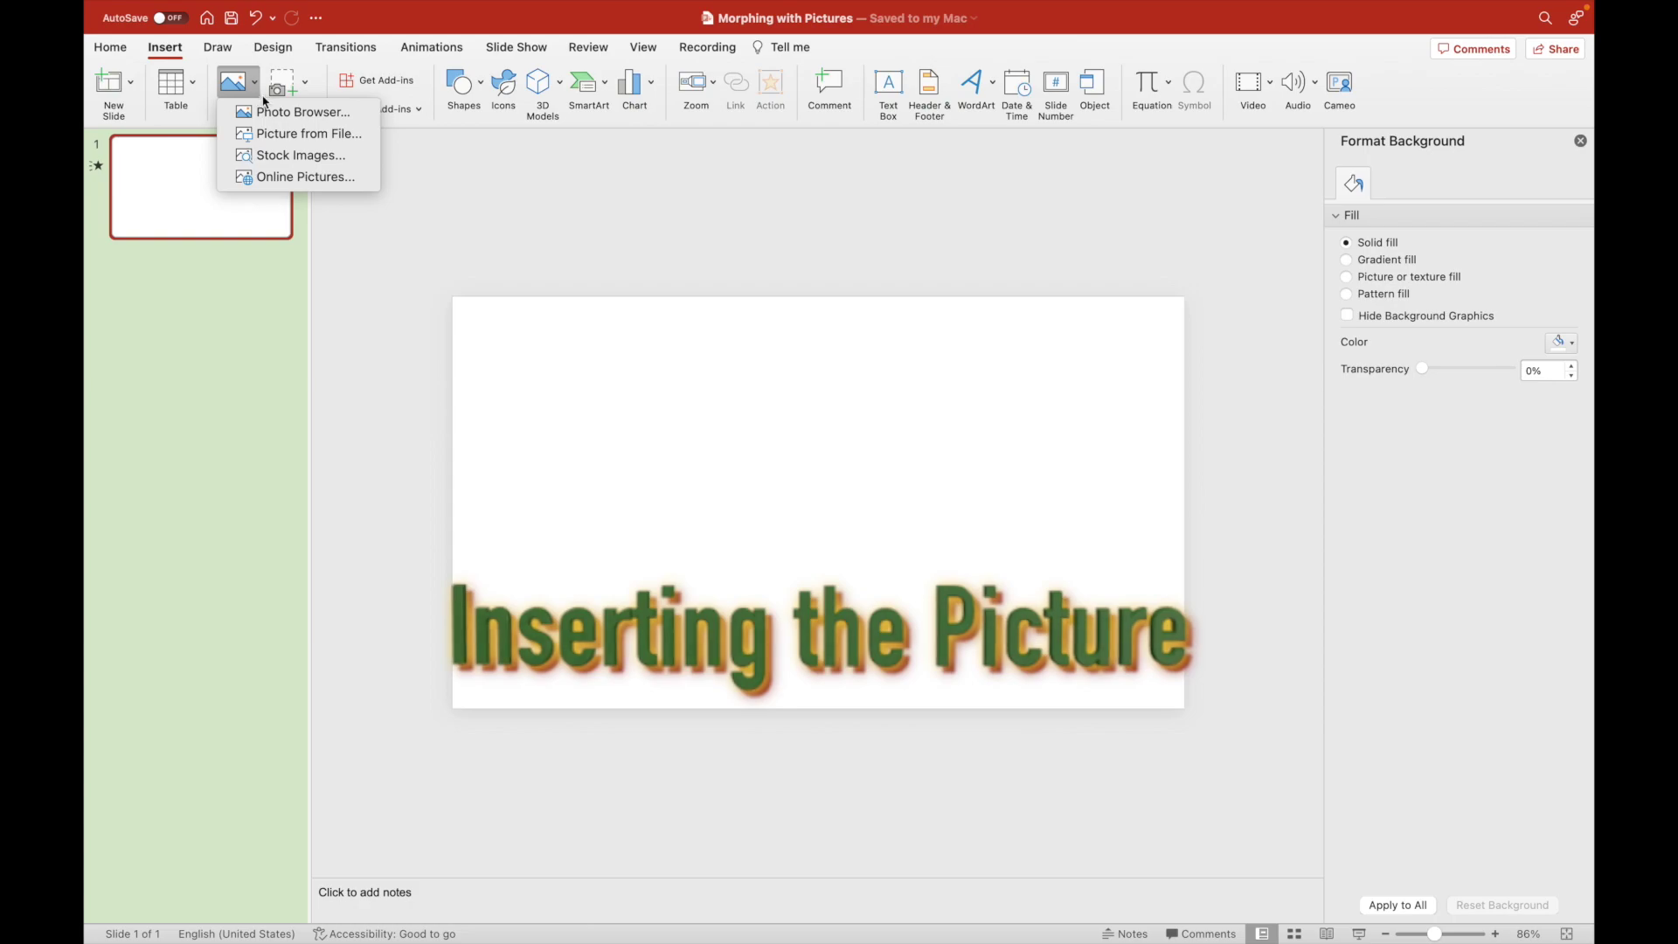
pyautogui.click(288, 112)
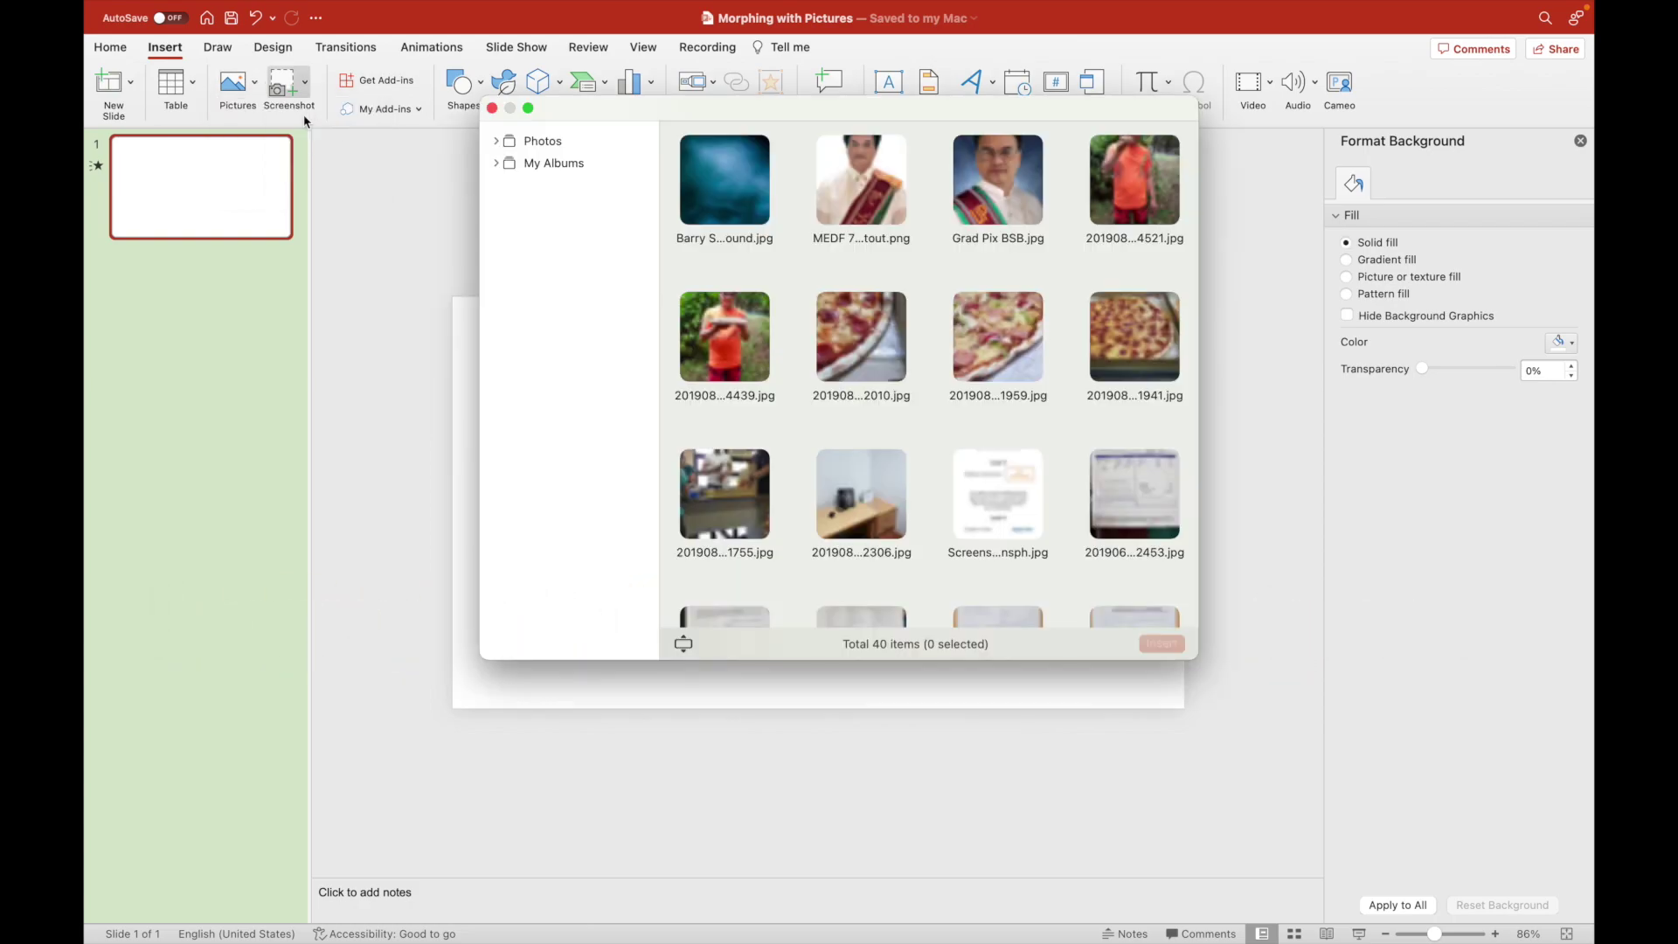
pyautogui.click(492, 107)
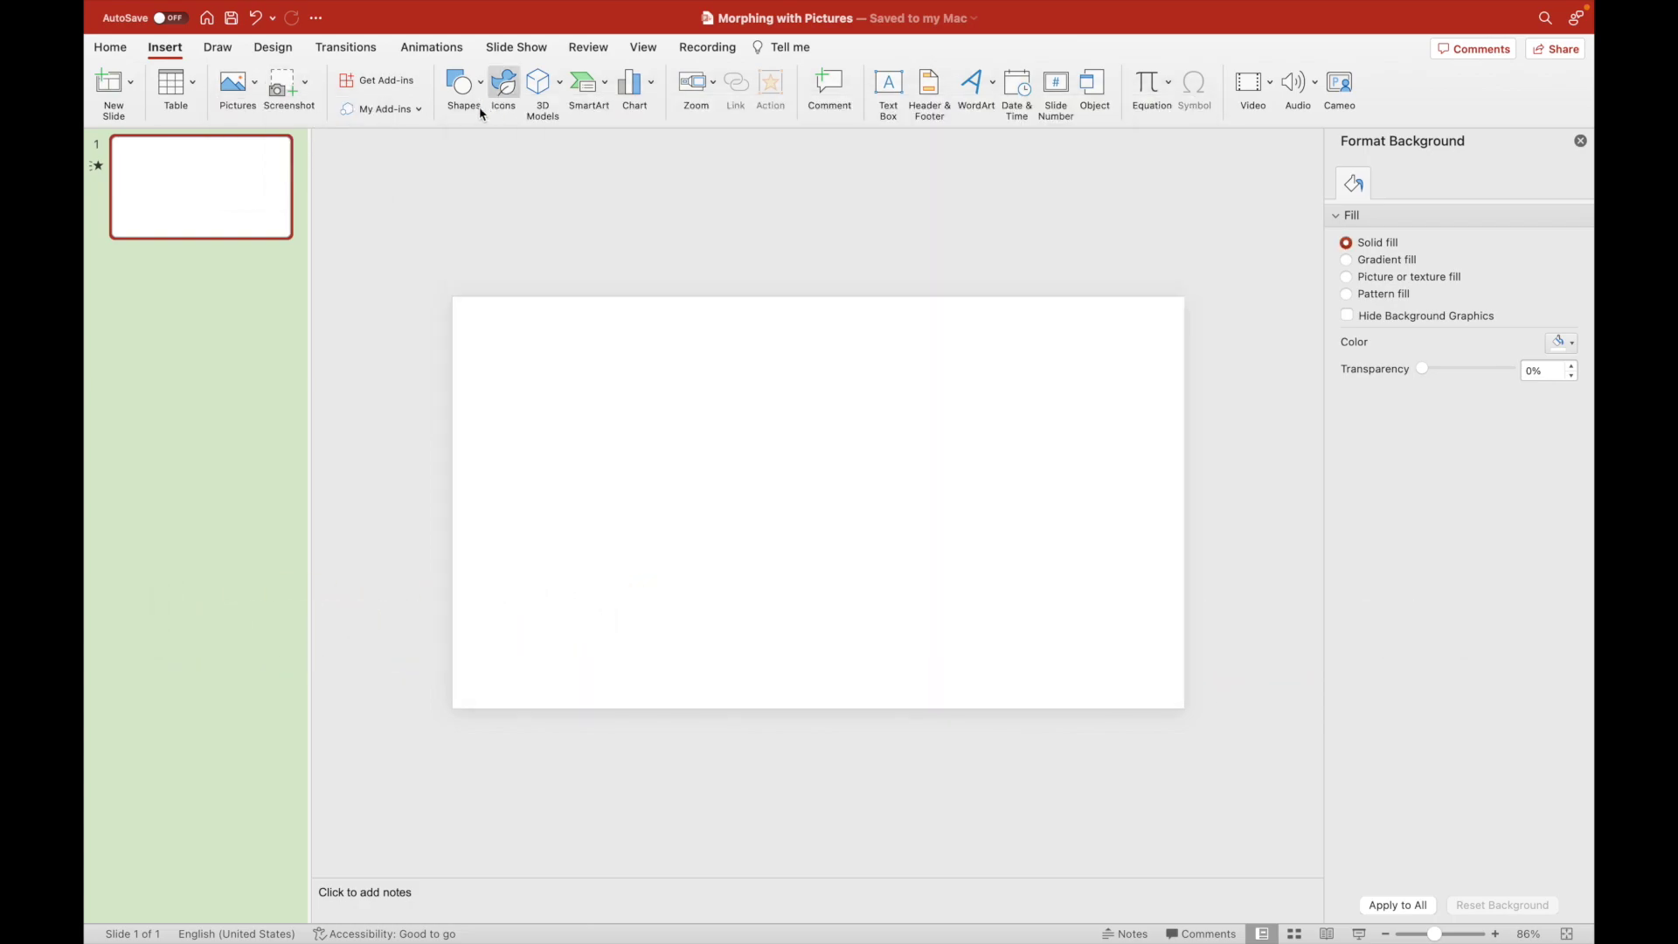
pyautogui.click(253, 85)
pyautogui.click(323, 136)
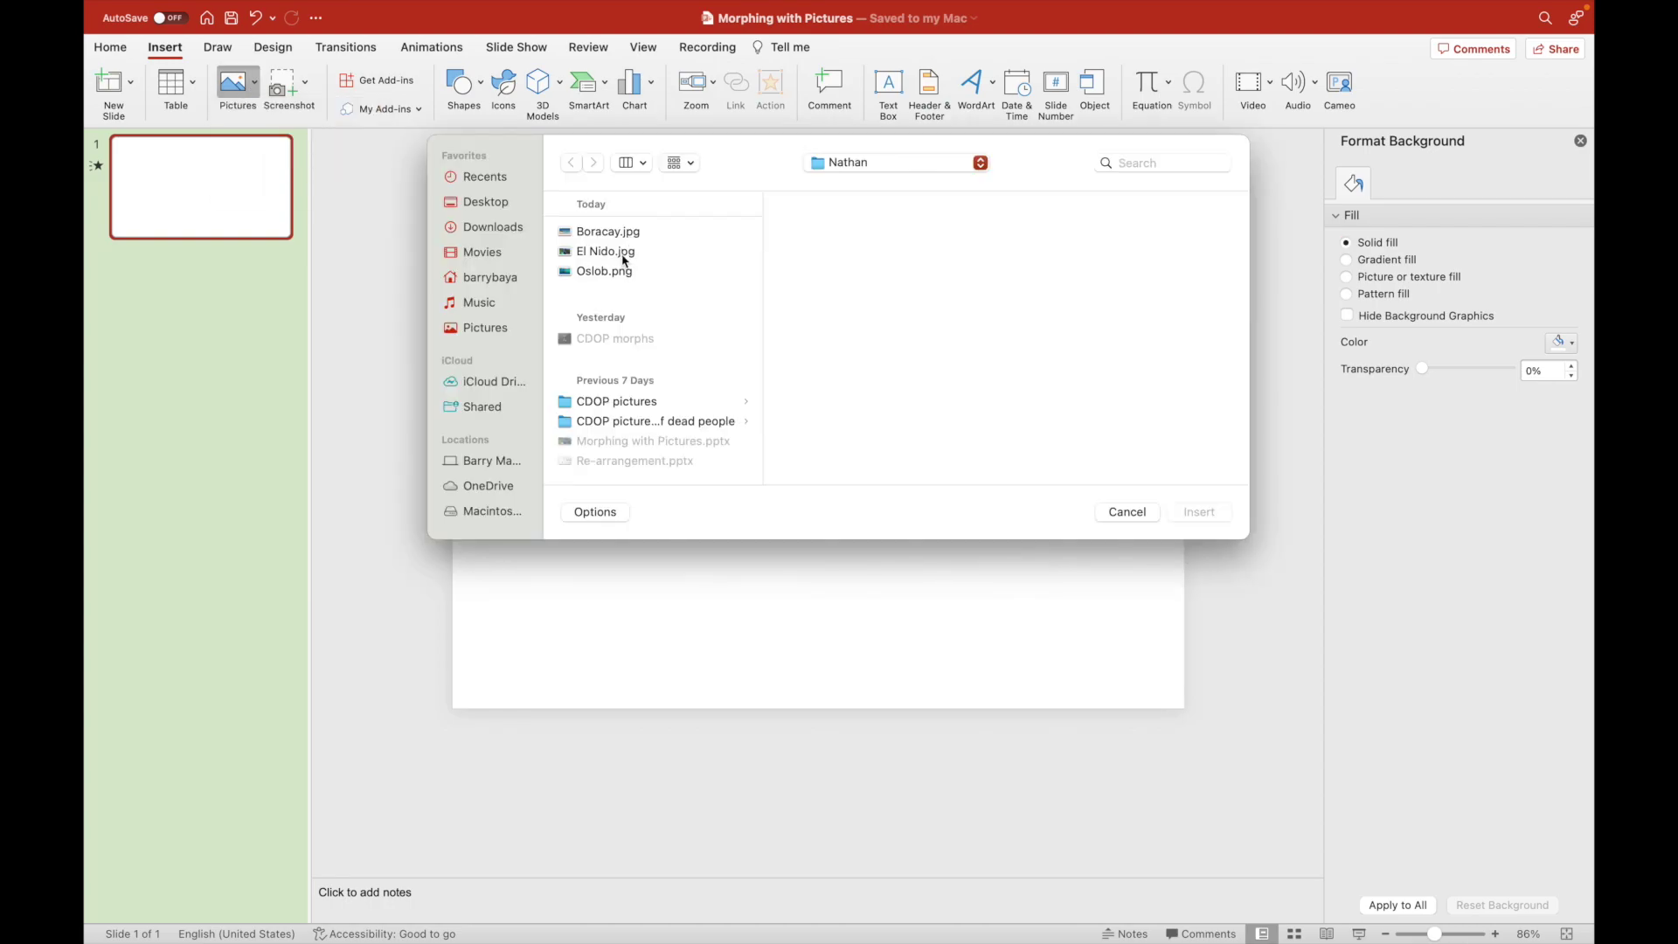
pyautogui.click(624, 254)
pyautogui.click(1207, 514)
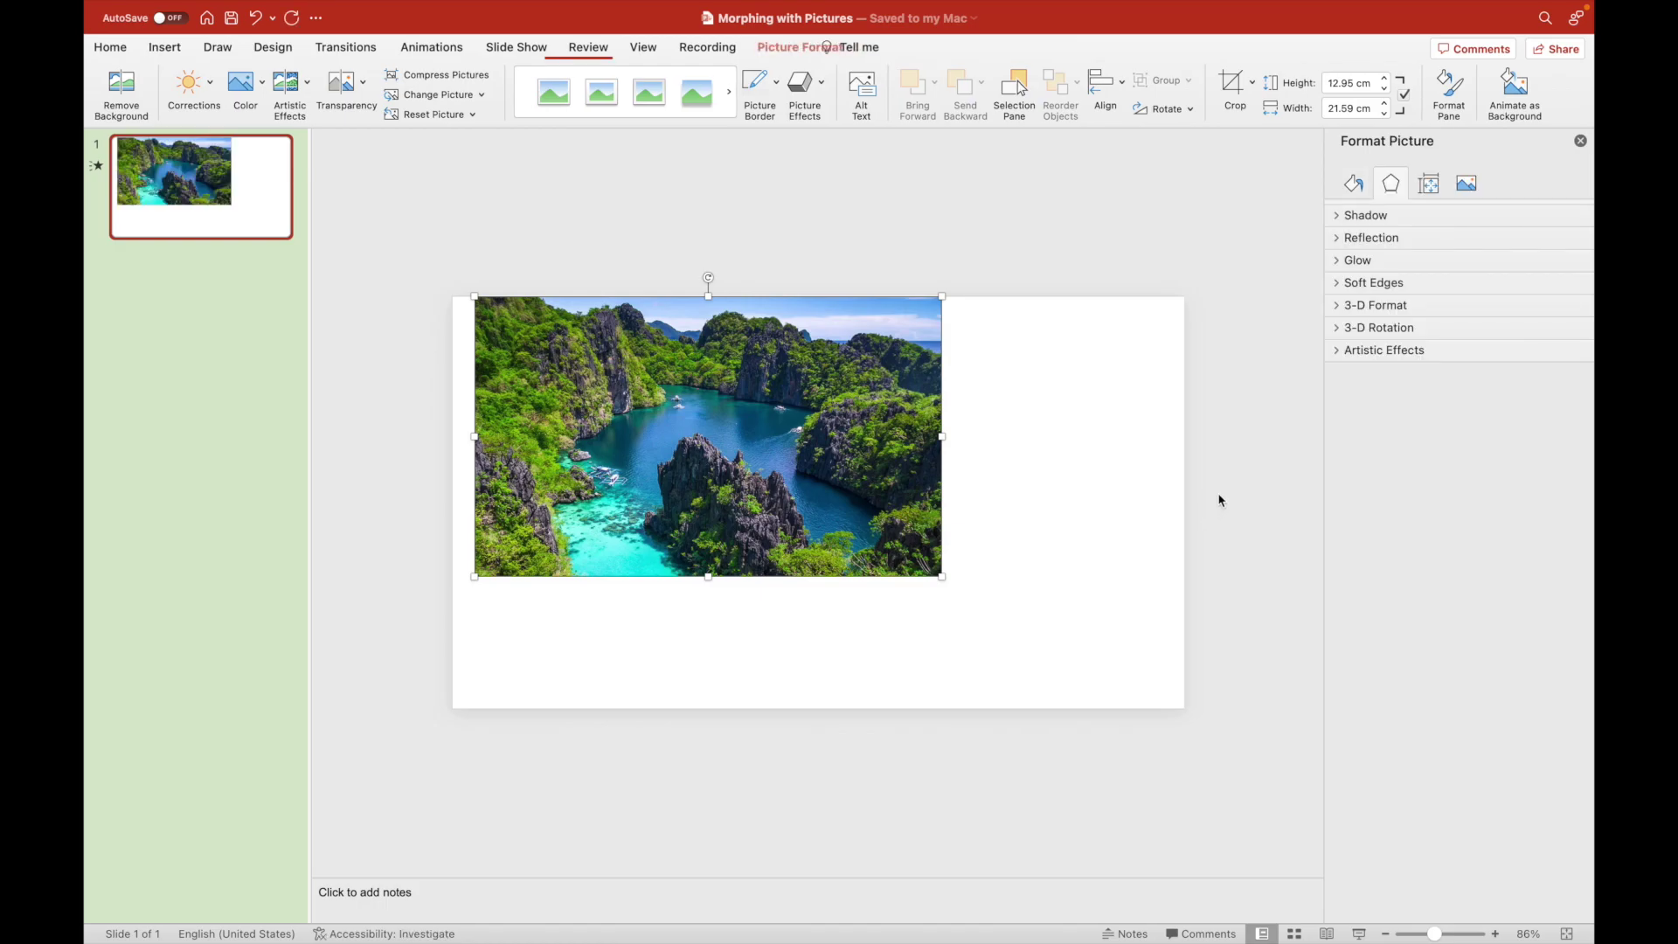
# Stretch the El Nido photo by its corners until it covers the whole slide.
pyautogui.moveTo(943, 577); pyautogui.dragTo(1162, 708)
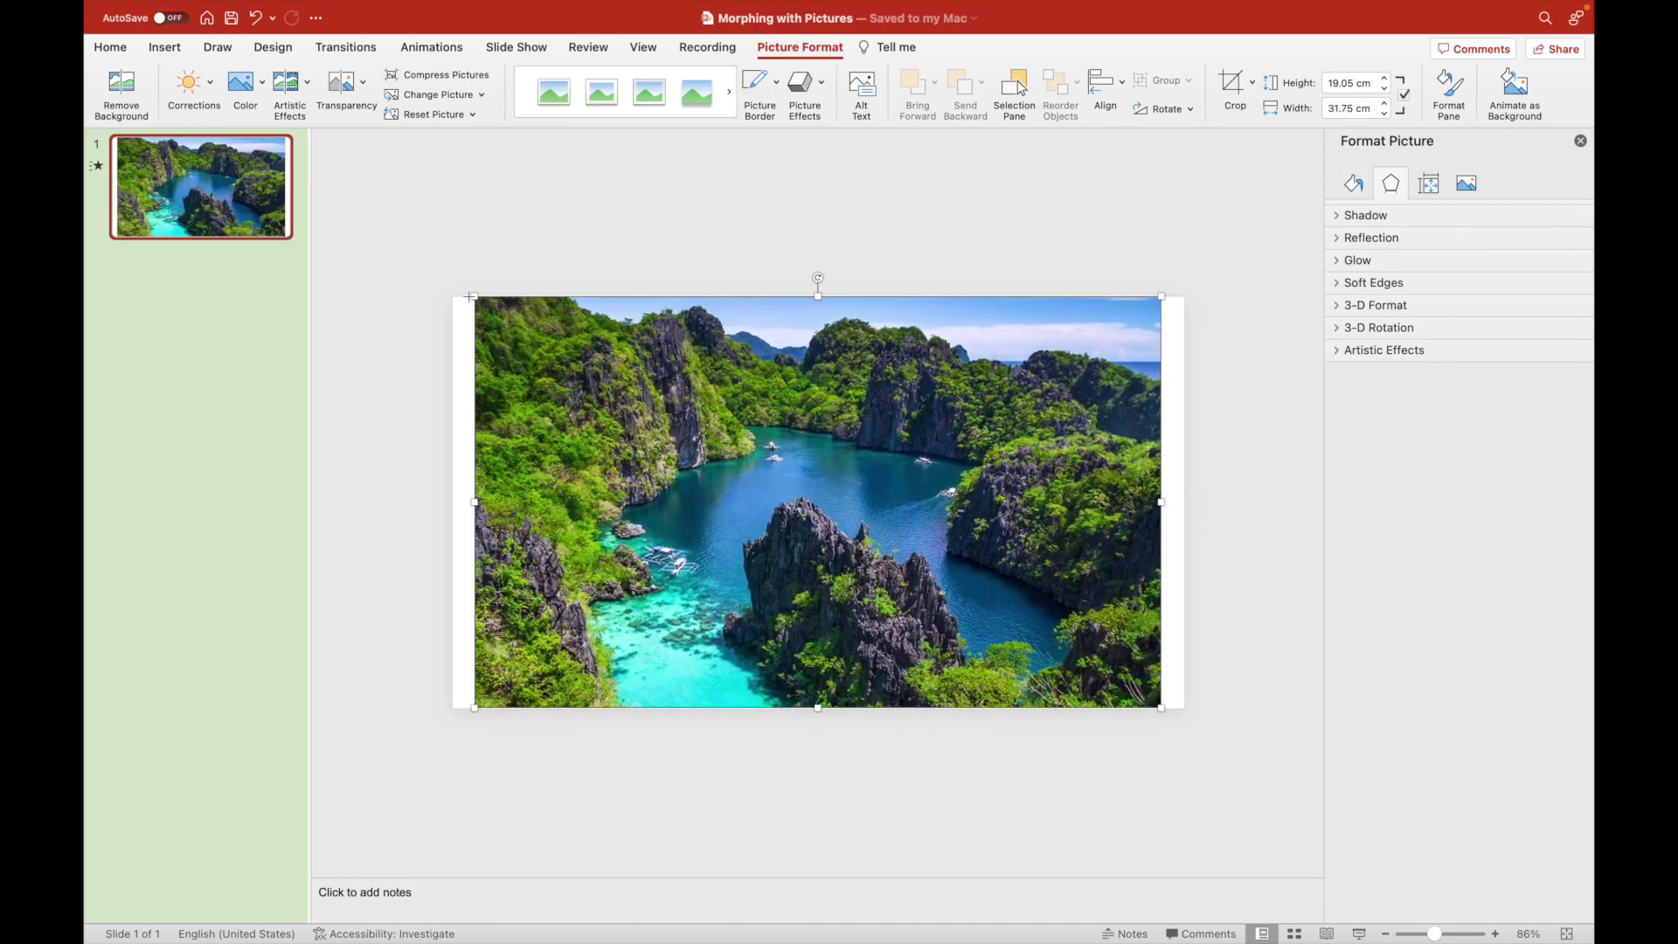
pyautogui.moveTo(472, 297); pyautogui.dragTo(452, 283)
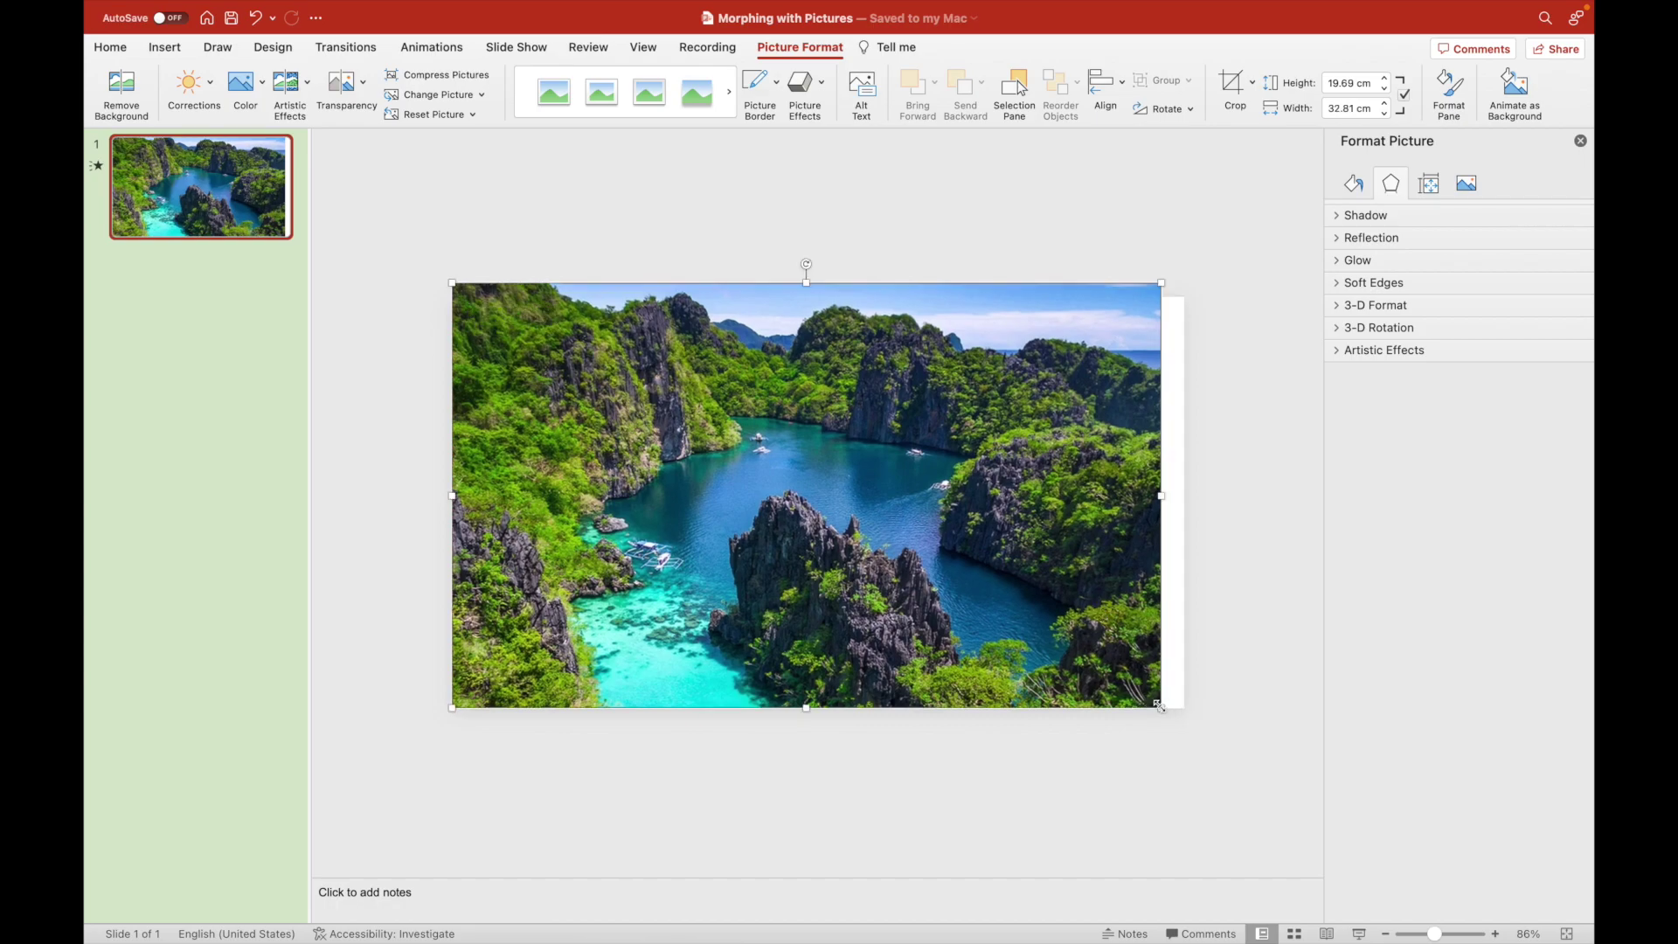
pyautogui.moveTo(1161, 707); pyautogui.dragTo(1181, 699)
# Add a blank second slide and delete its empty placeholders.
pyautogui.press('super+shift+n')
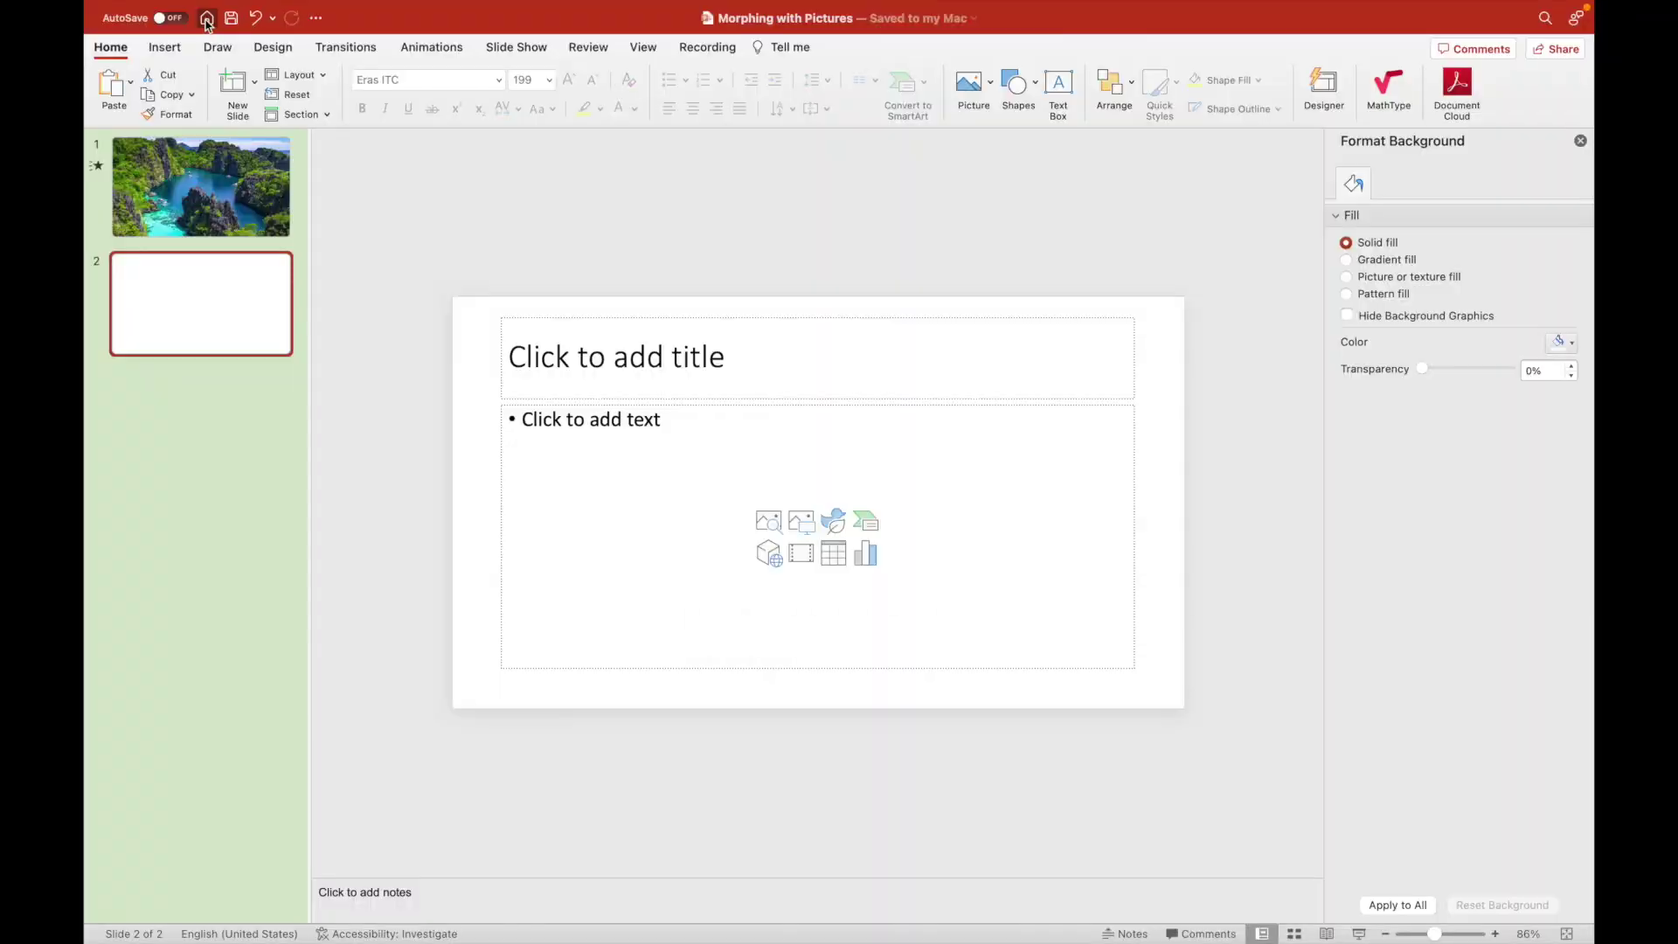
pyautogui.moveTo(486, 299); pyautogui.dragTo(1207, 725)
pyautogui.press('Delete')
# Draw a rectangle covering the whole of slide 2.
pyautogui.moveTo(289, 4)
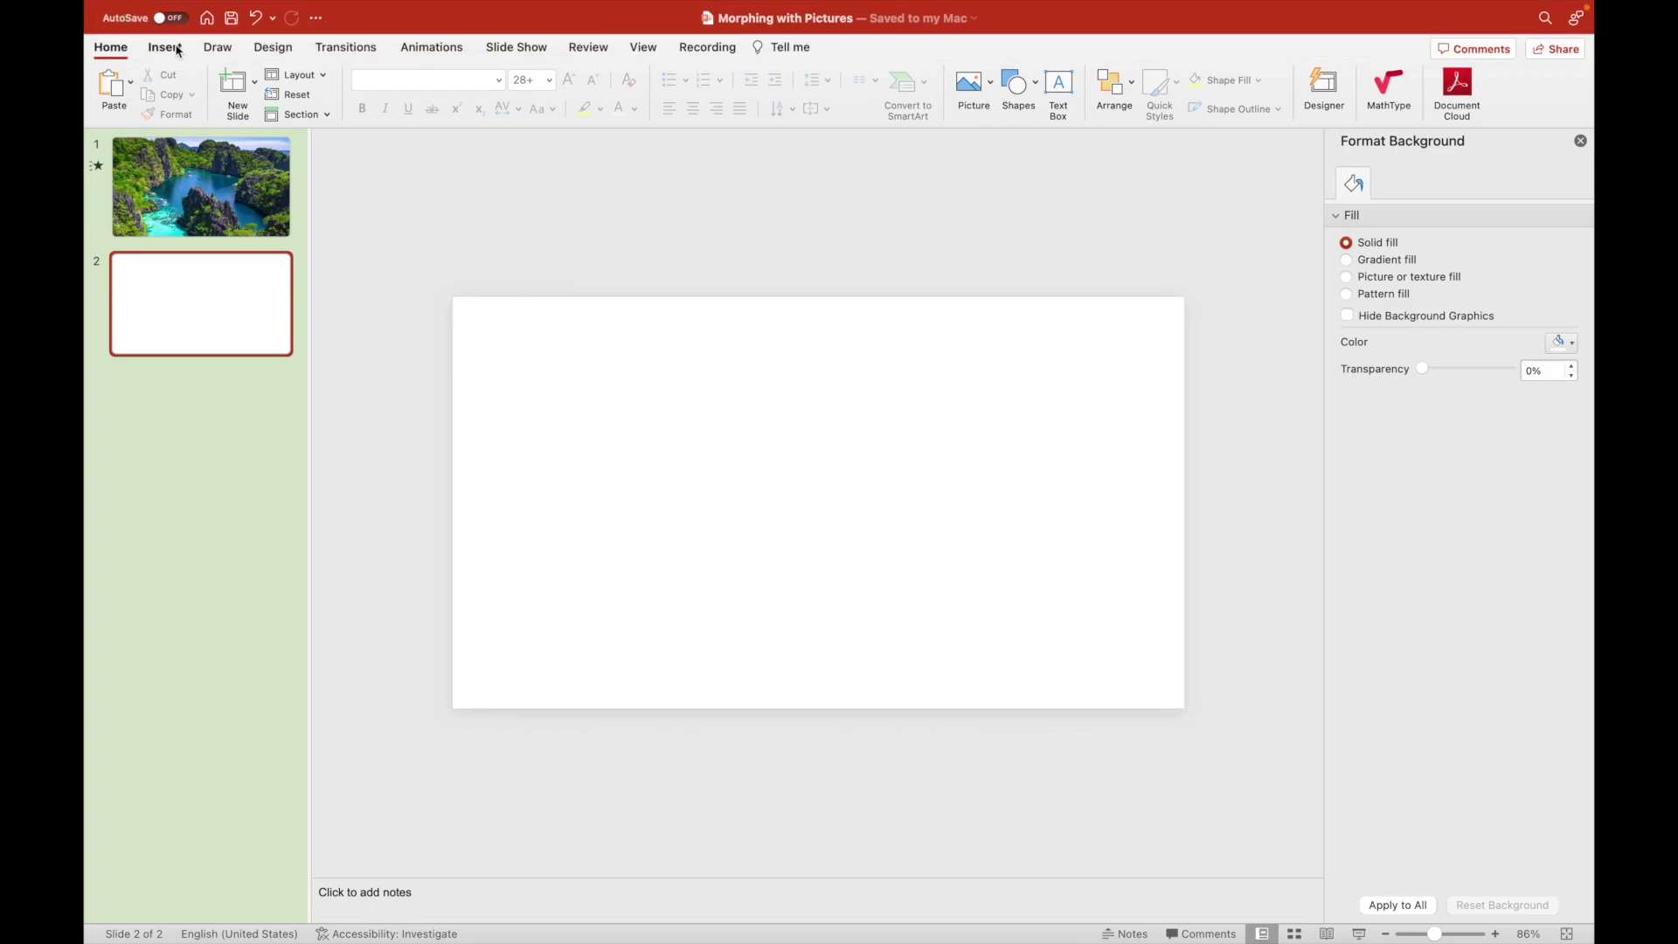
pyautogui.click(166, 47)
pyautogui.click(478, 88)
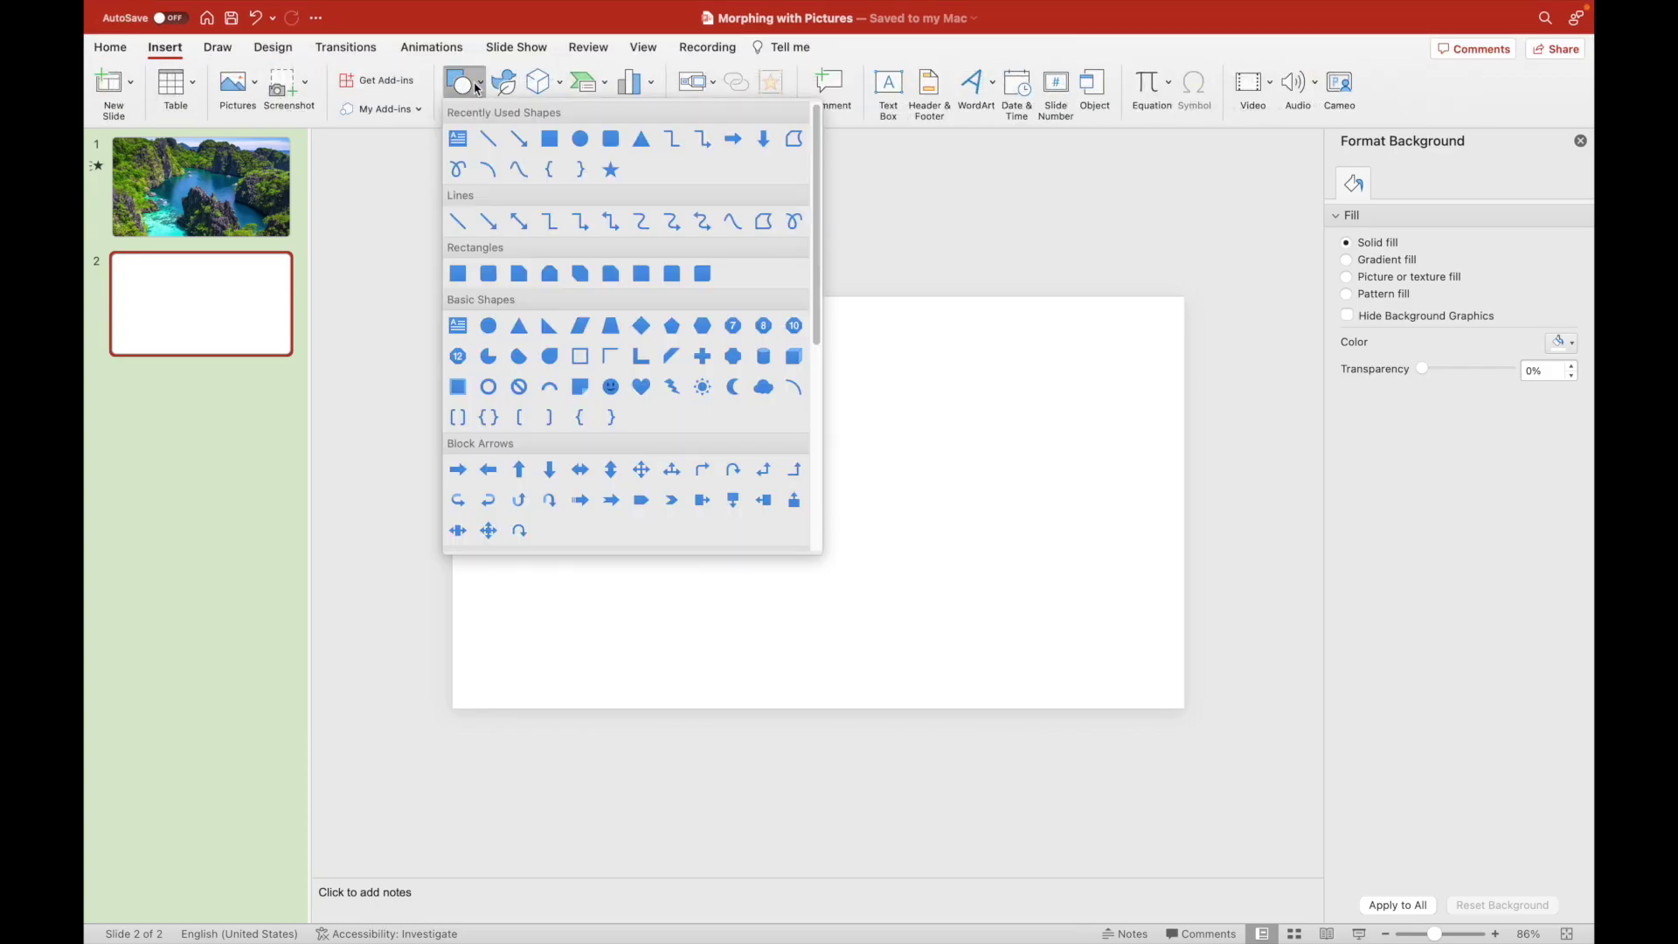
pyautogui.click(549, 138)
pyautogui.moveTo(452, 298)
pyautogui.mouseDown()
pyautogui.moveTo(1025, 688)
pyautogui.moveTo(1186, 708)
pyautogui.mouseUp()
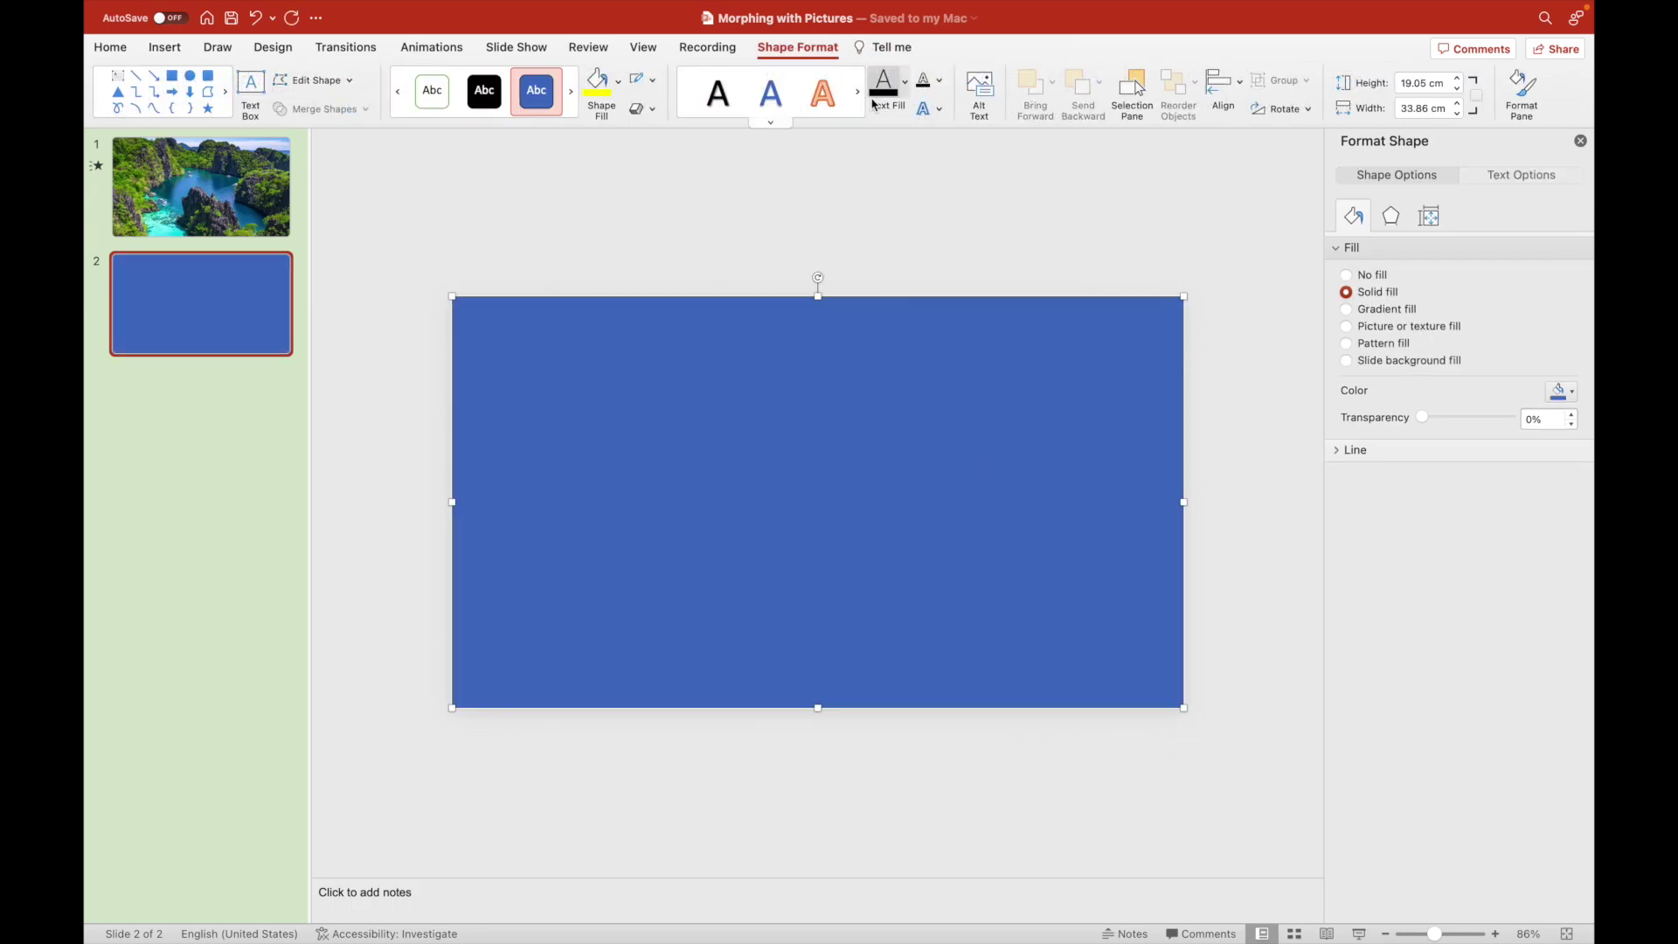
# Fill the rectangle black and remove its outline.
pyautogui.click(619, 88)
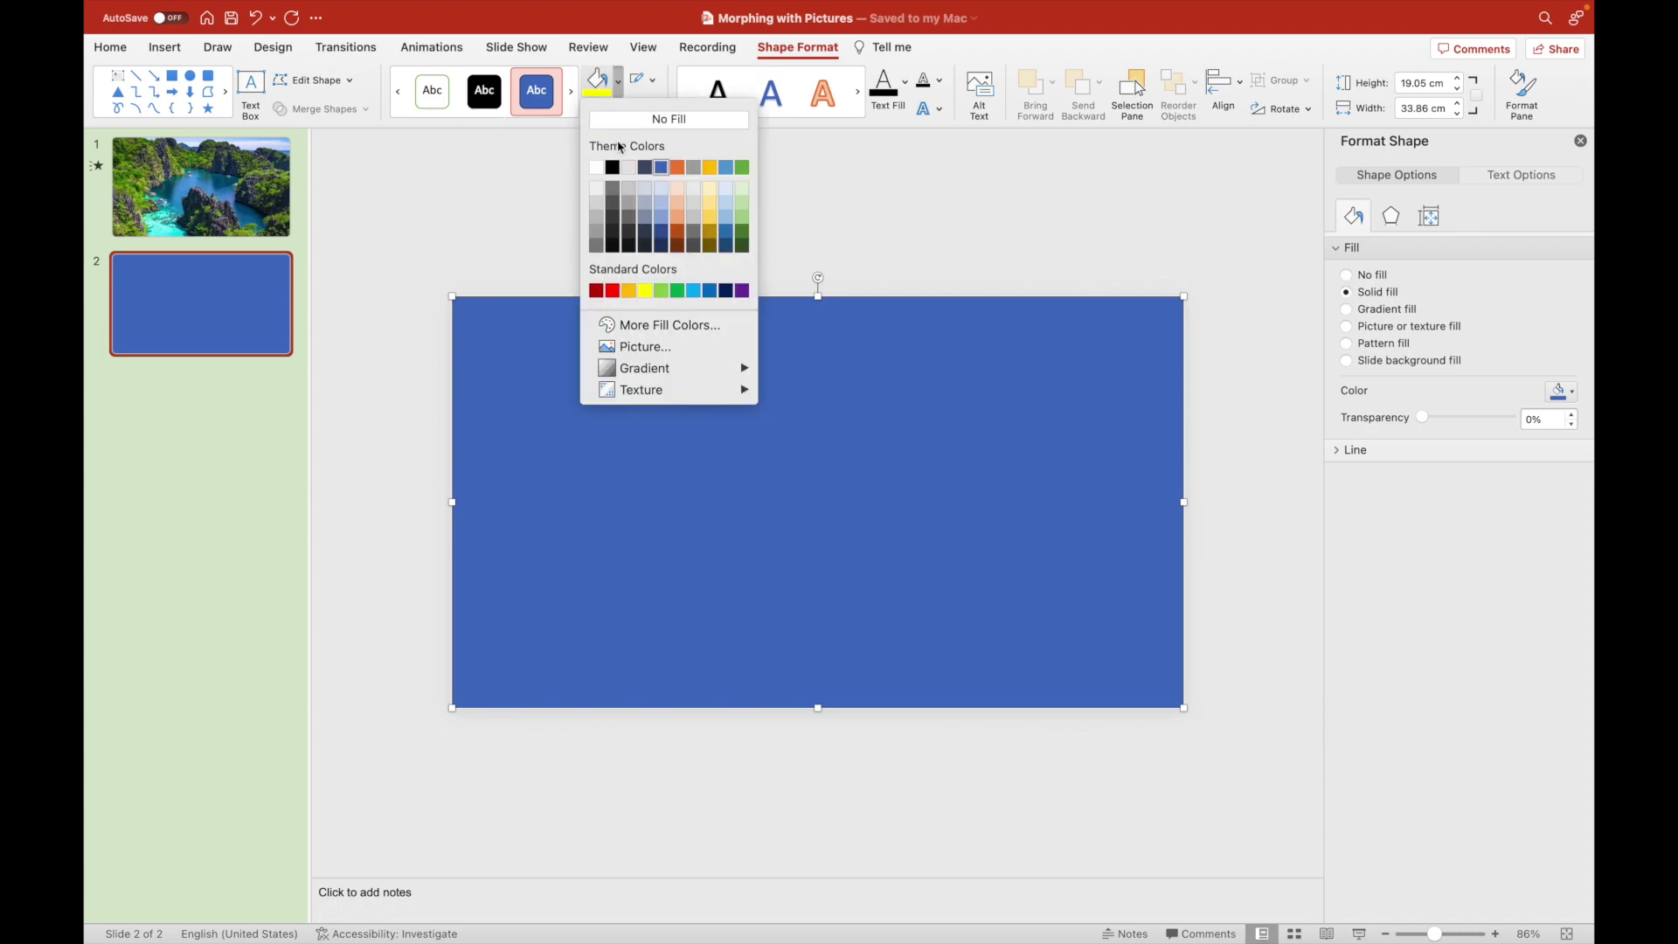
pyautogui.click(614, 168)
pyautogui.click(655, 85)
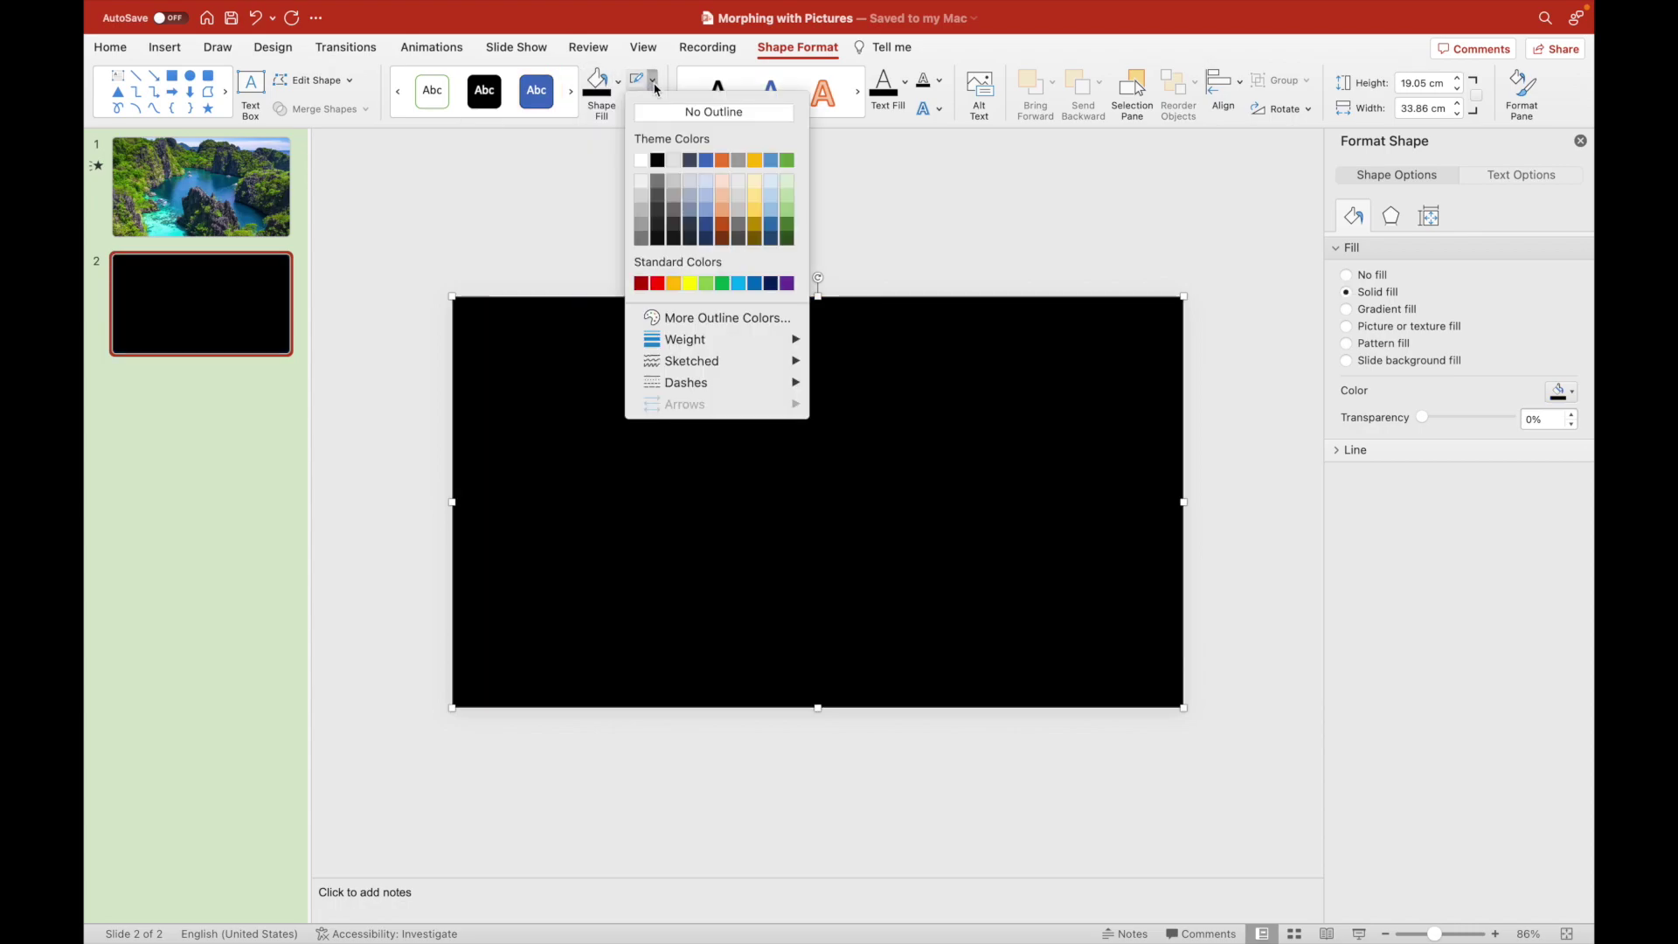
pyautogui.click(714, 112)
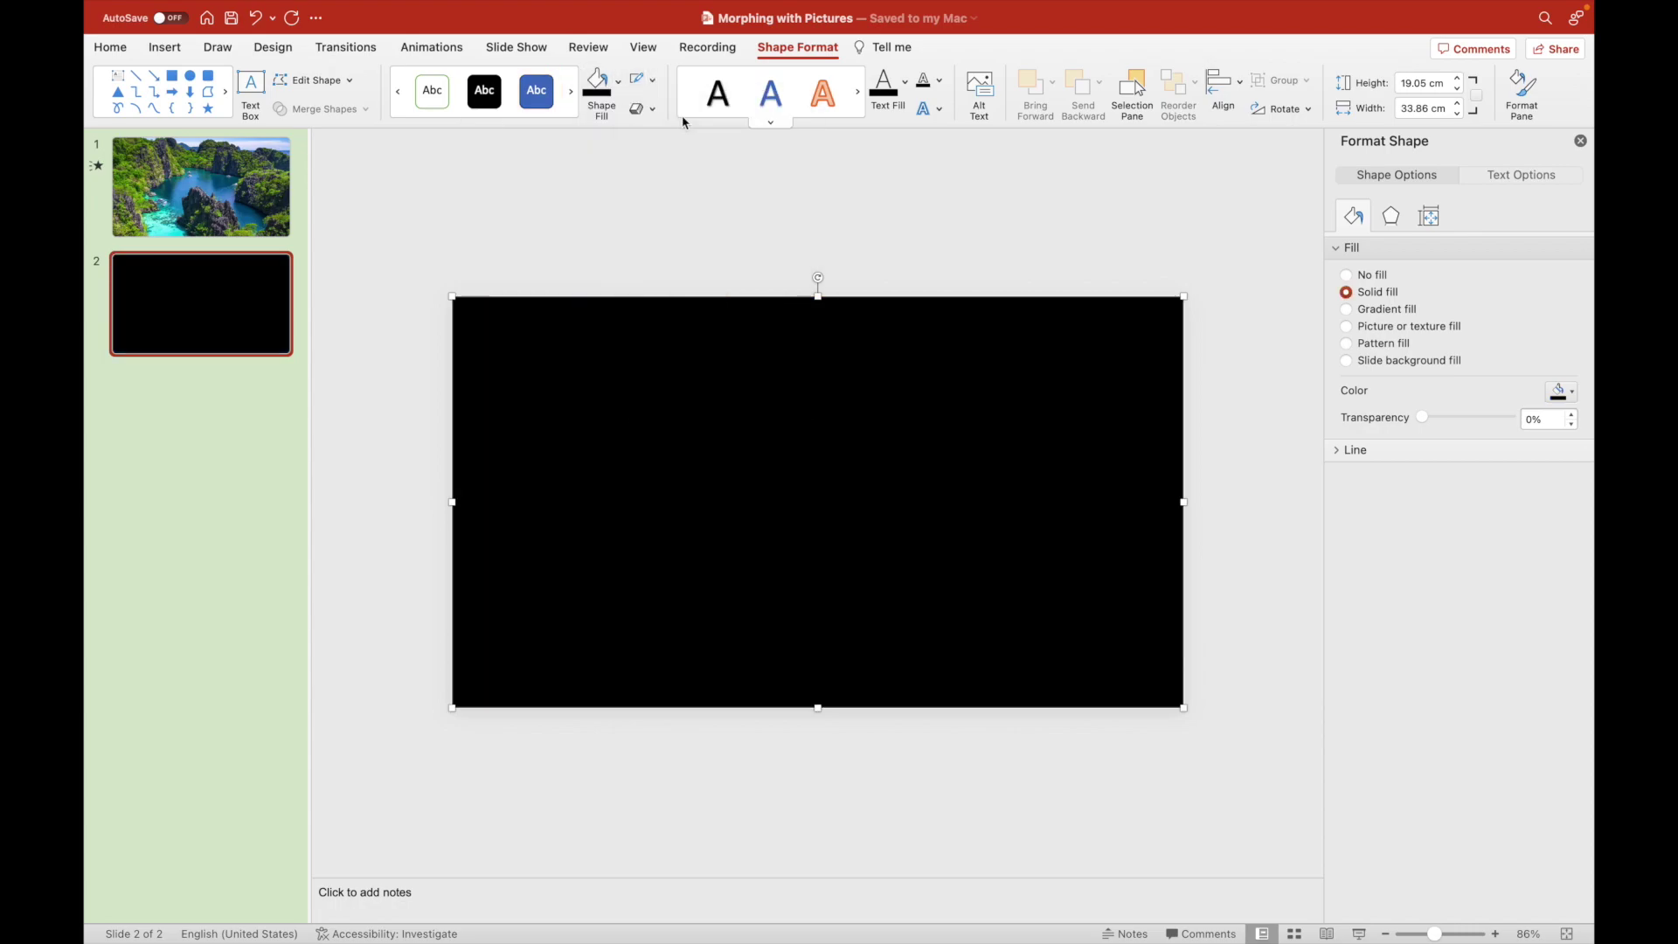
pyautogui.click(592, 207)
pyautogui.click(165, 47)
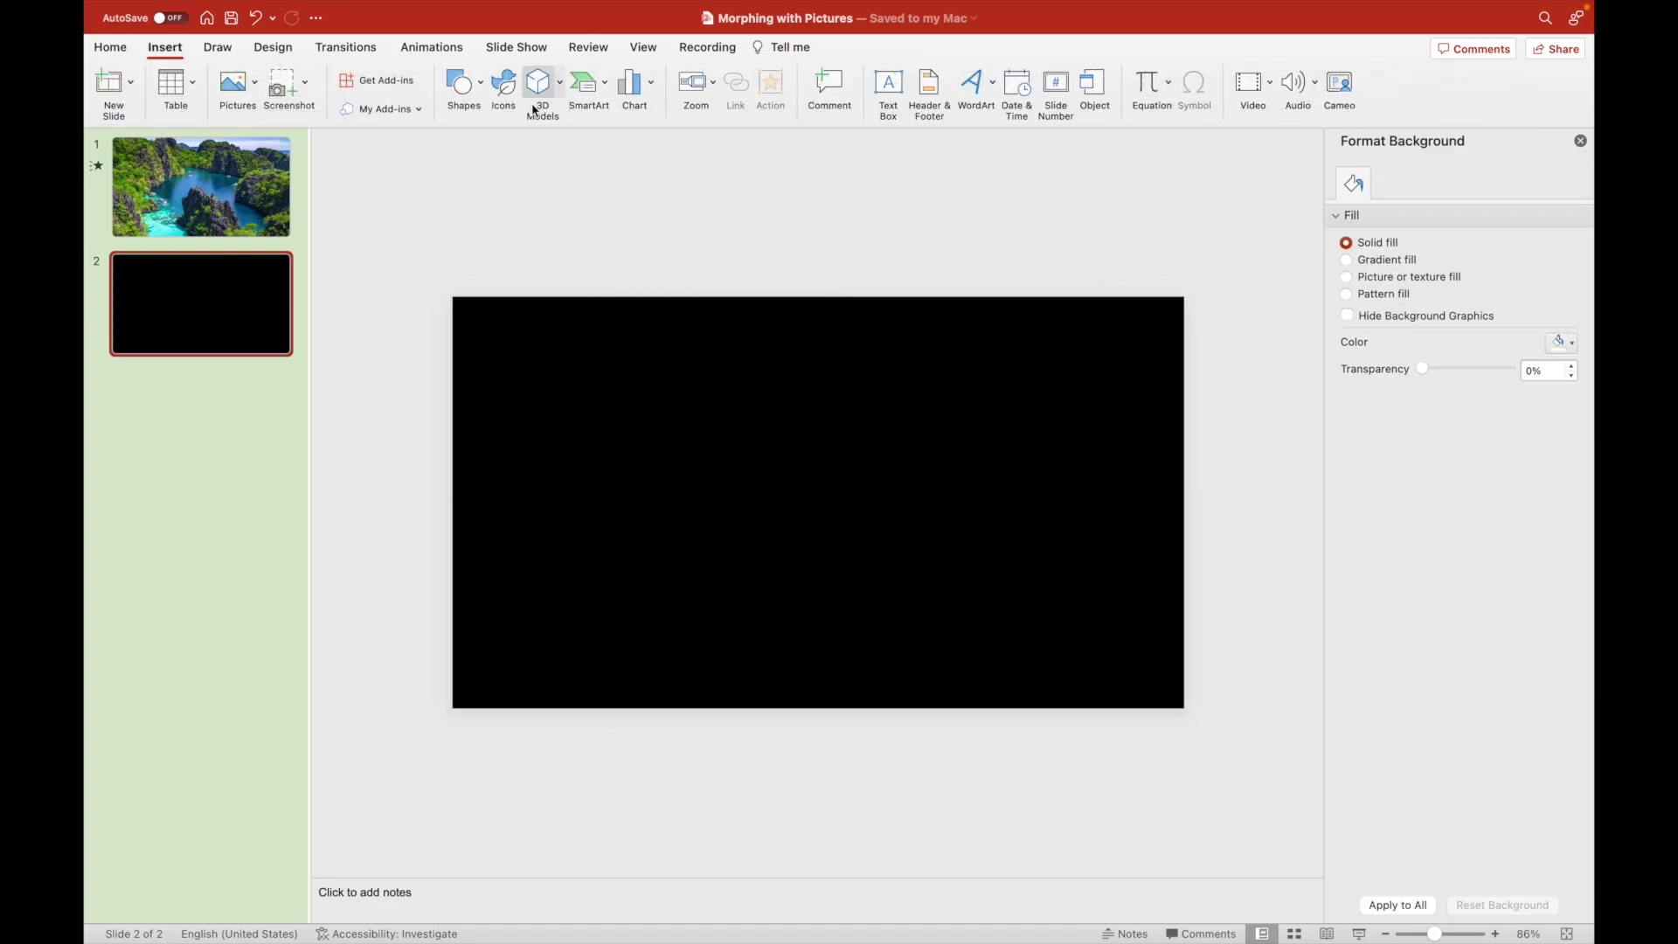
# Draw a wide text box across the middle of the black slide for EL NIDO.
pyautogui.click(479, 93)
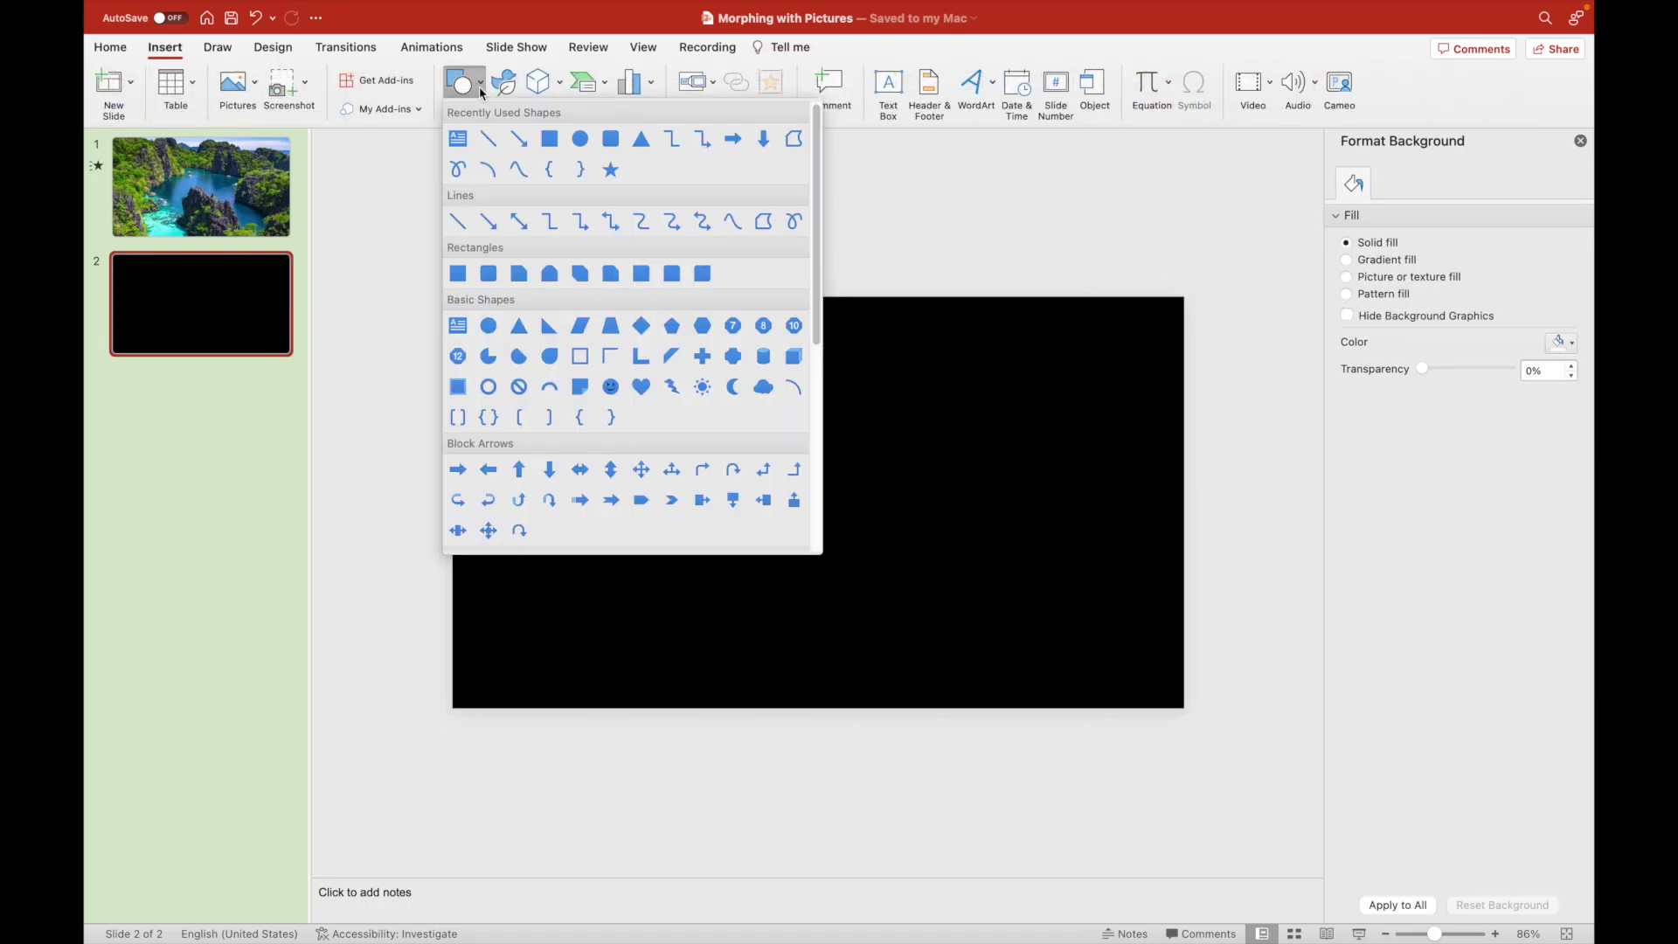
pyautogui.click(455, 136)
pyautogui.moveTo(460, 411); pyautogui.dragTo(1192, 623)
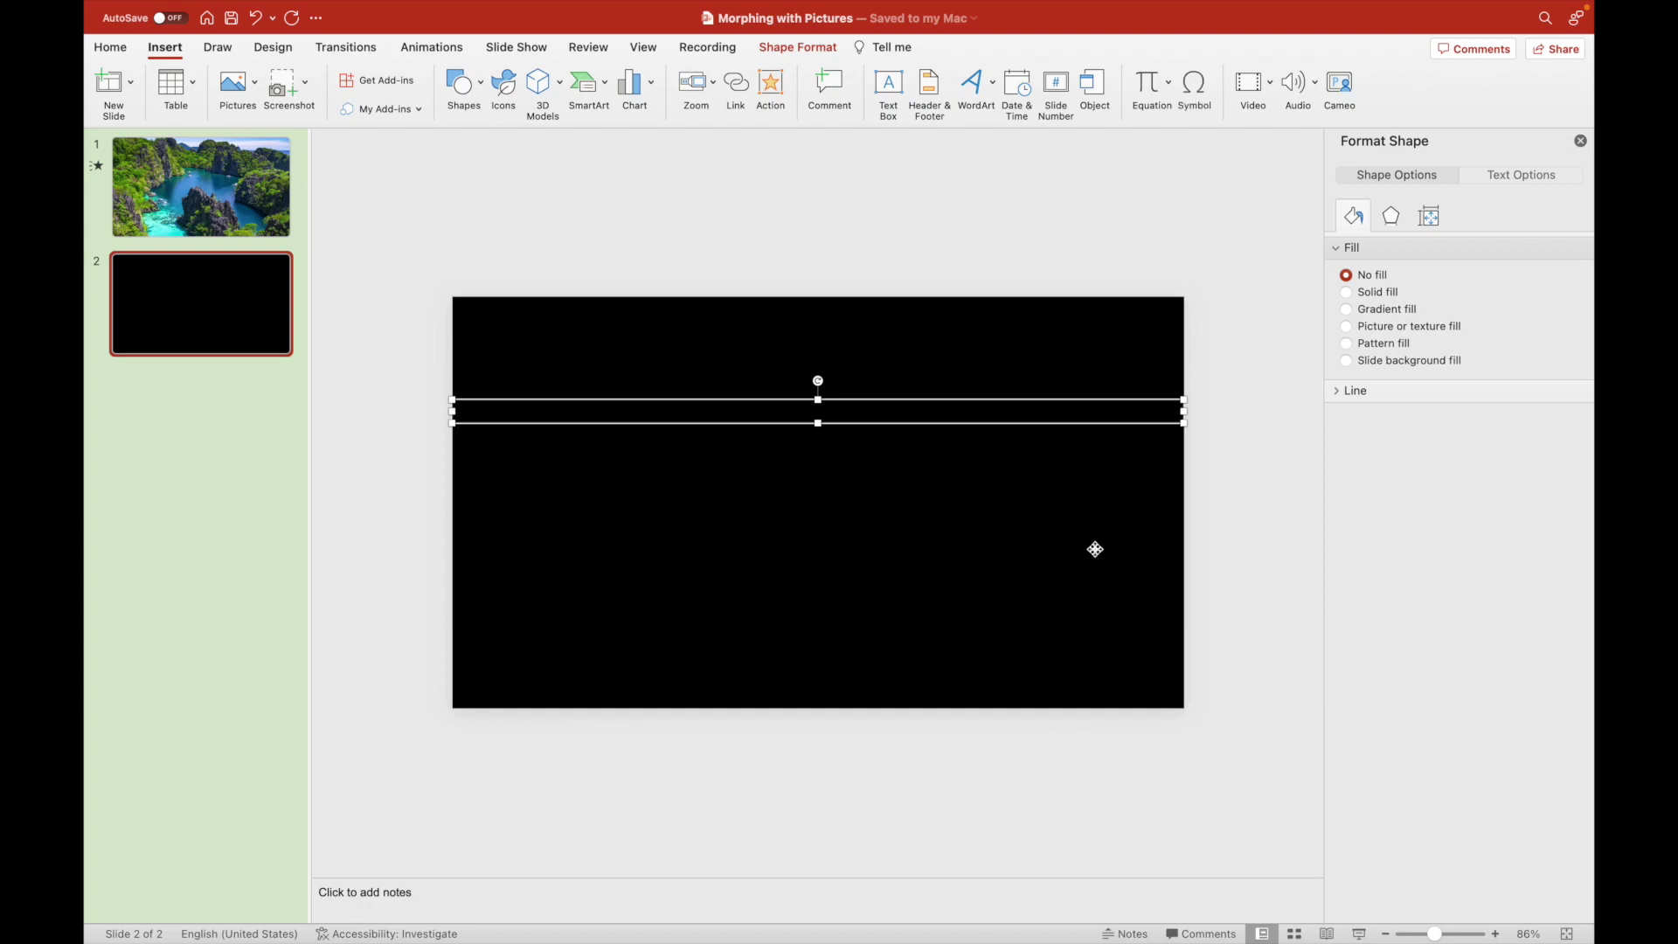
# Make EL NIDO white, Eras ITC, 199 pt and centred, nudging the box slightly lower.
pyautogui.press('super+a')
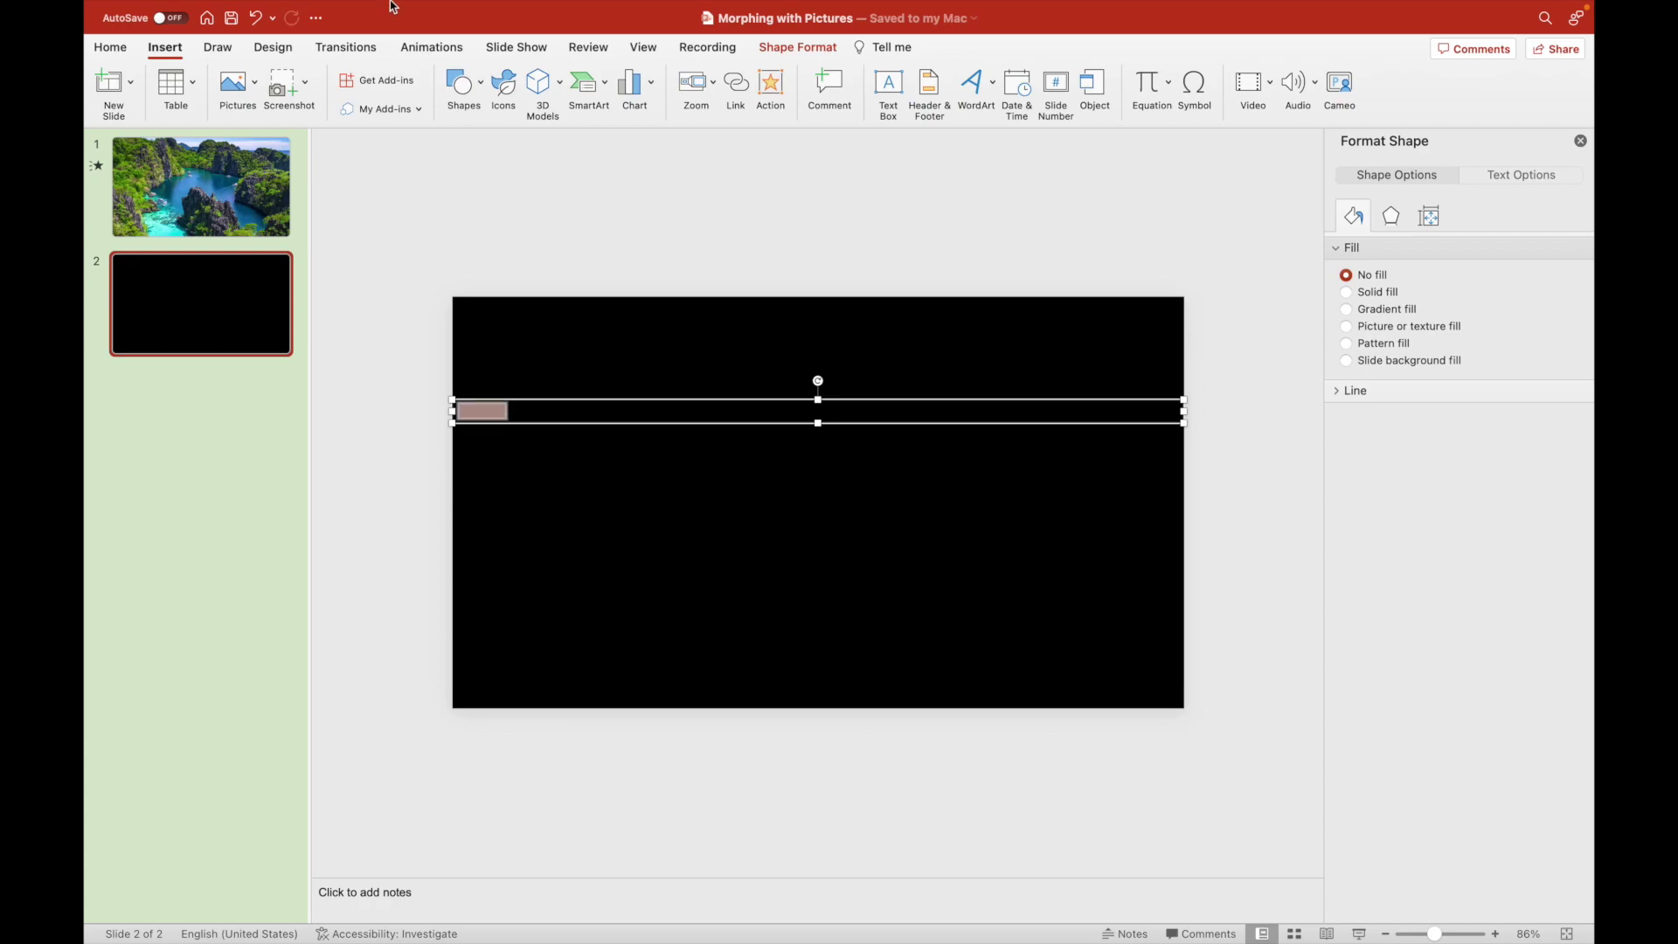
pyautogui.click(112, 51)
pyautogui.click(621, 111)
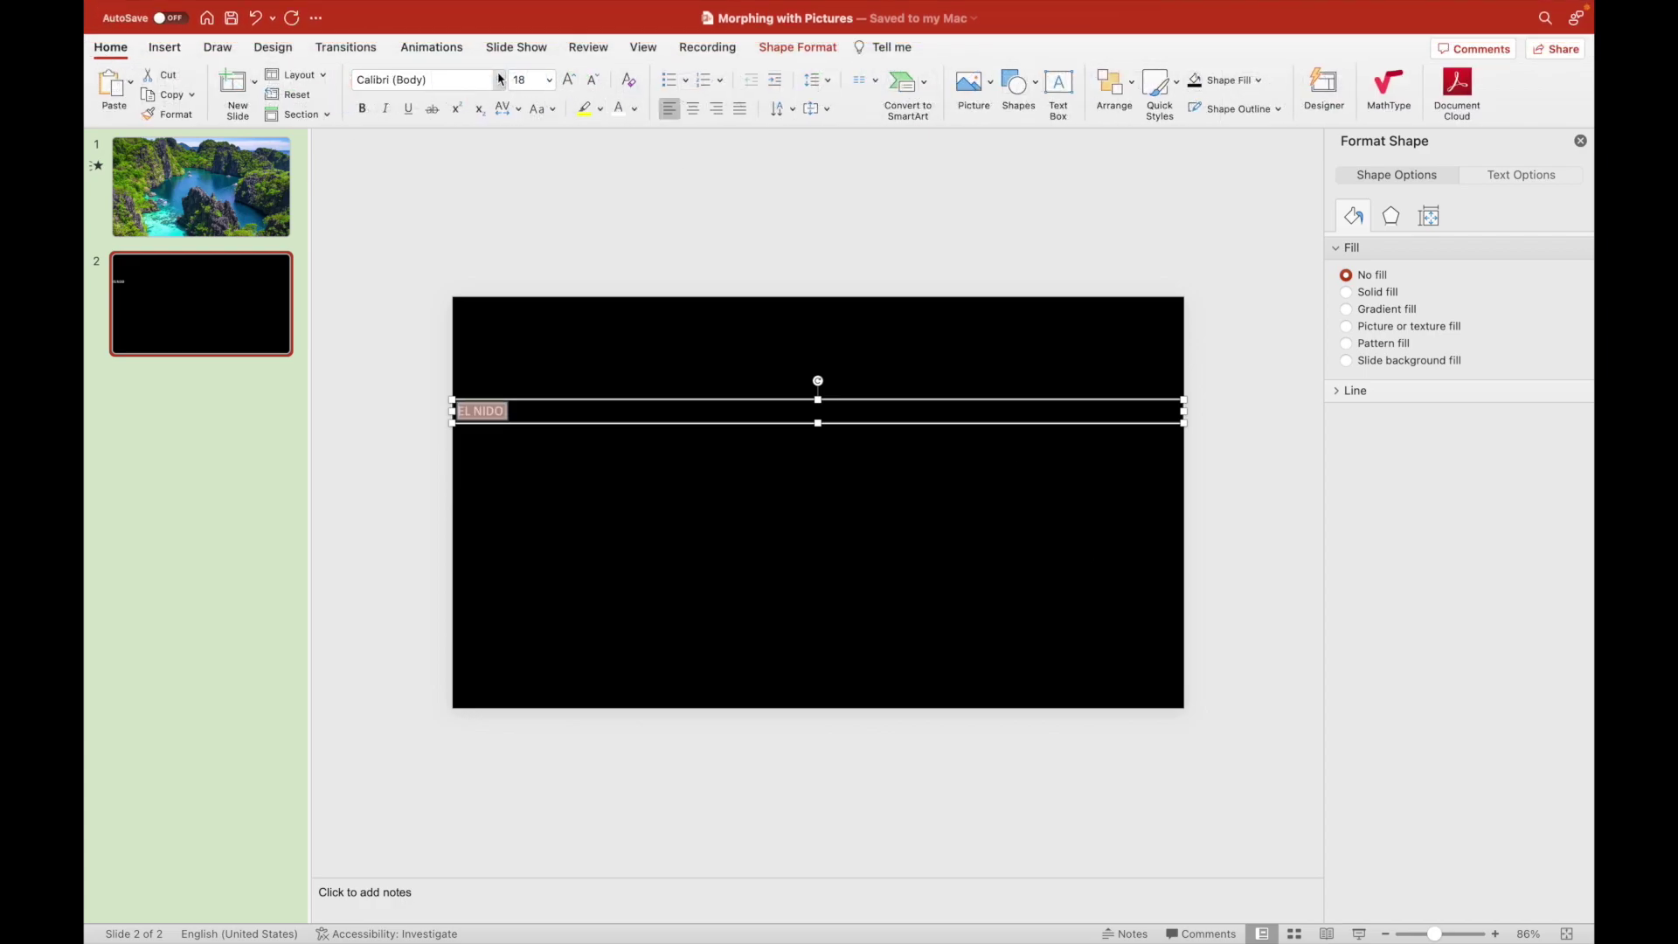
pyautogui.click(466, 78)
pyautogui.write('Eras ITC')
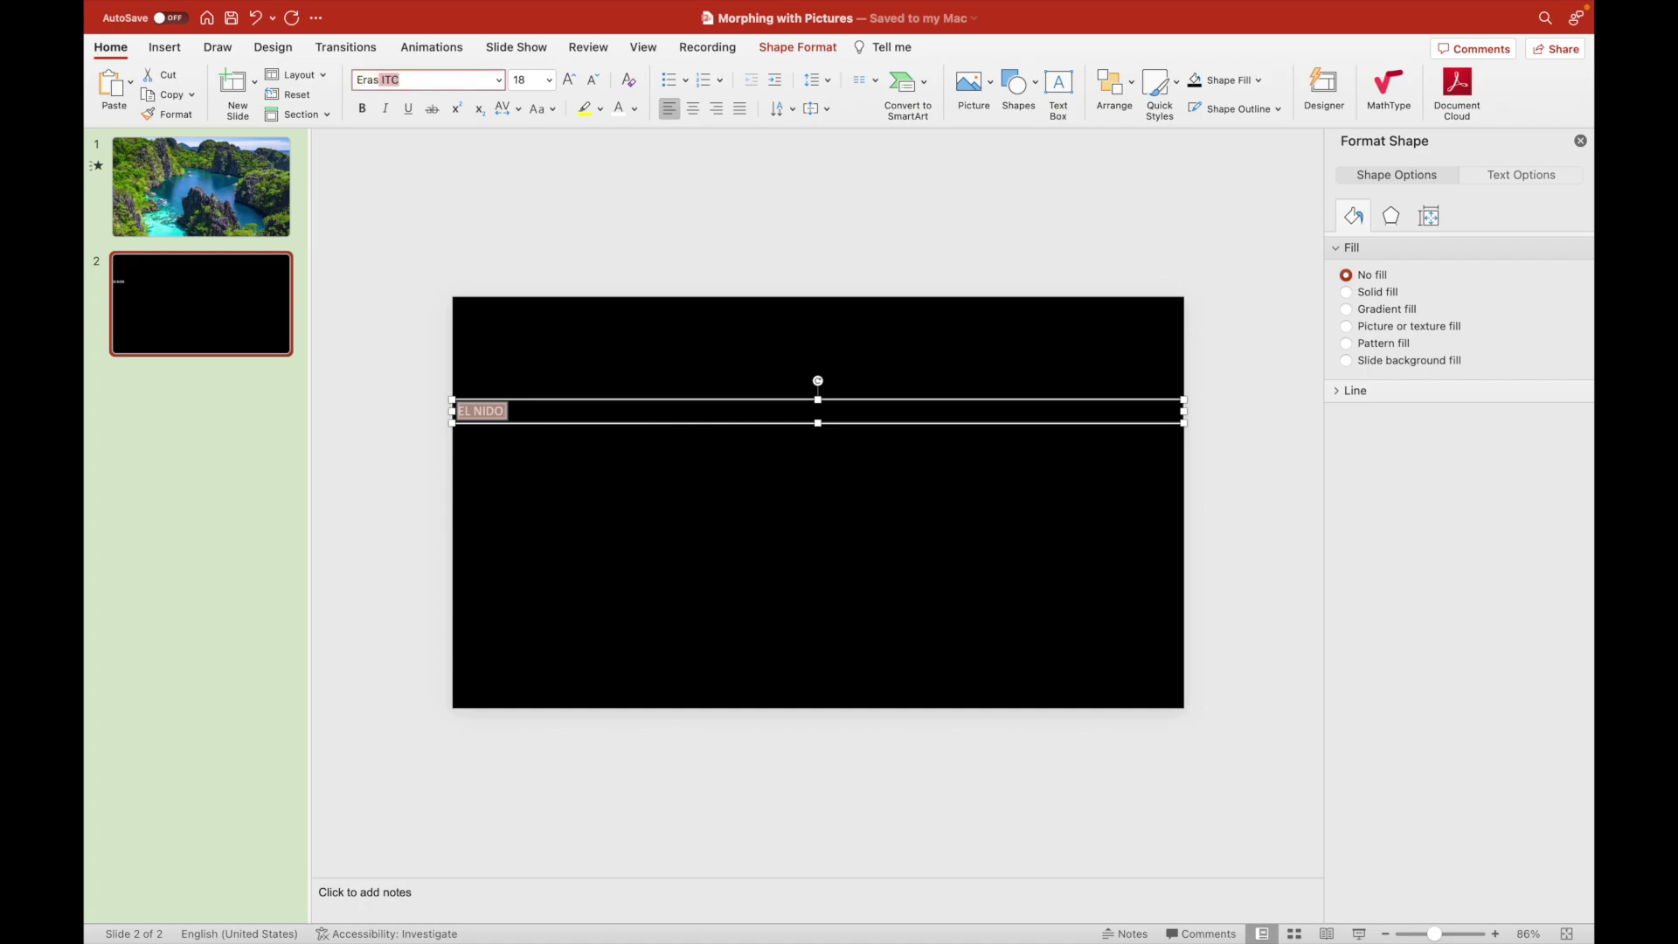
pyautogui.press('Return')
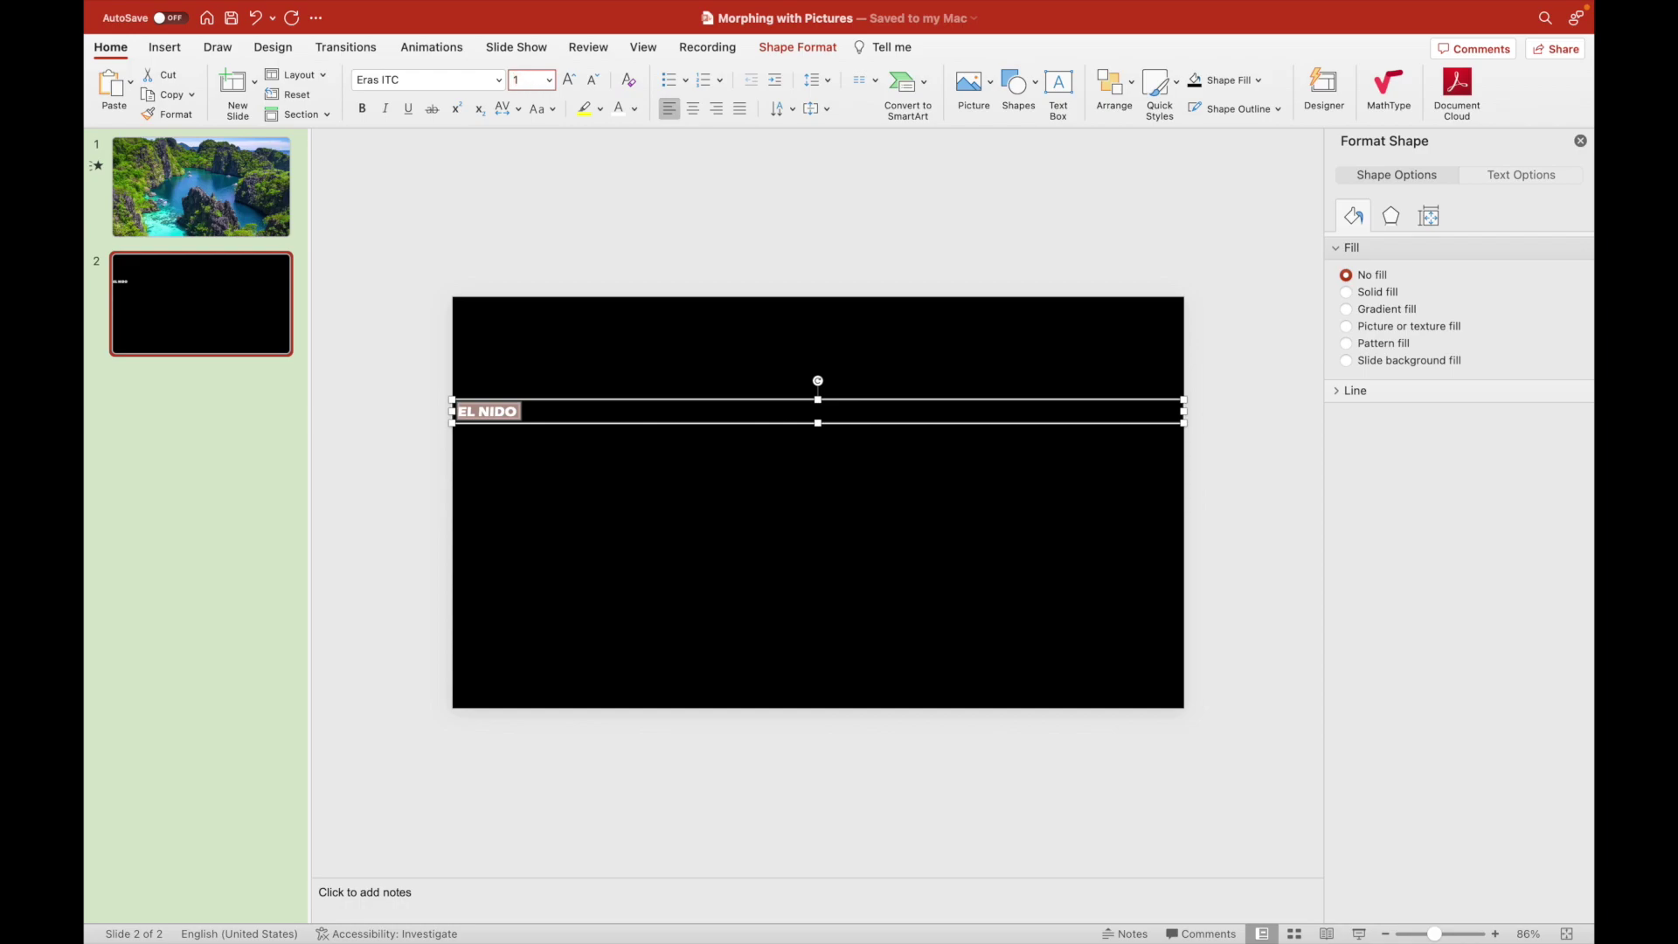
pyautogui.press('Return')
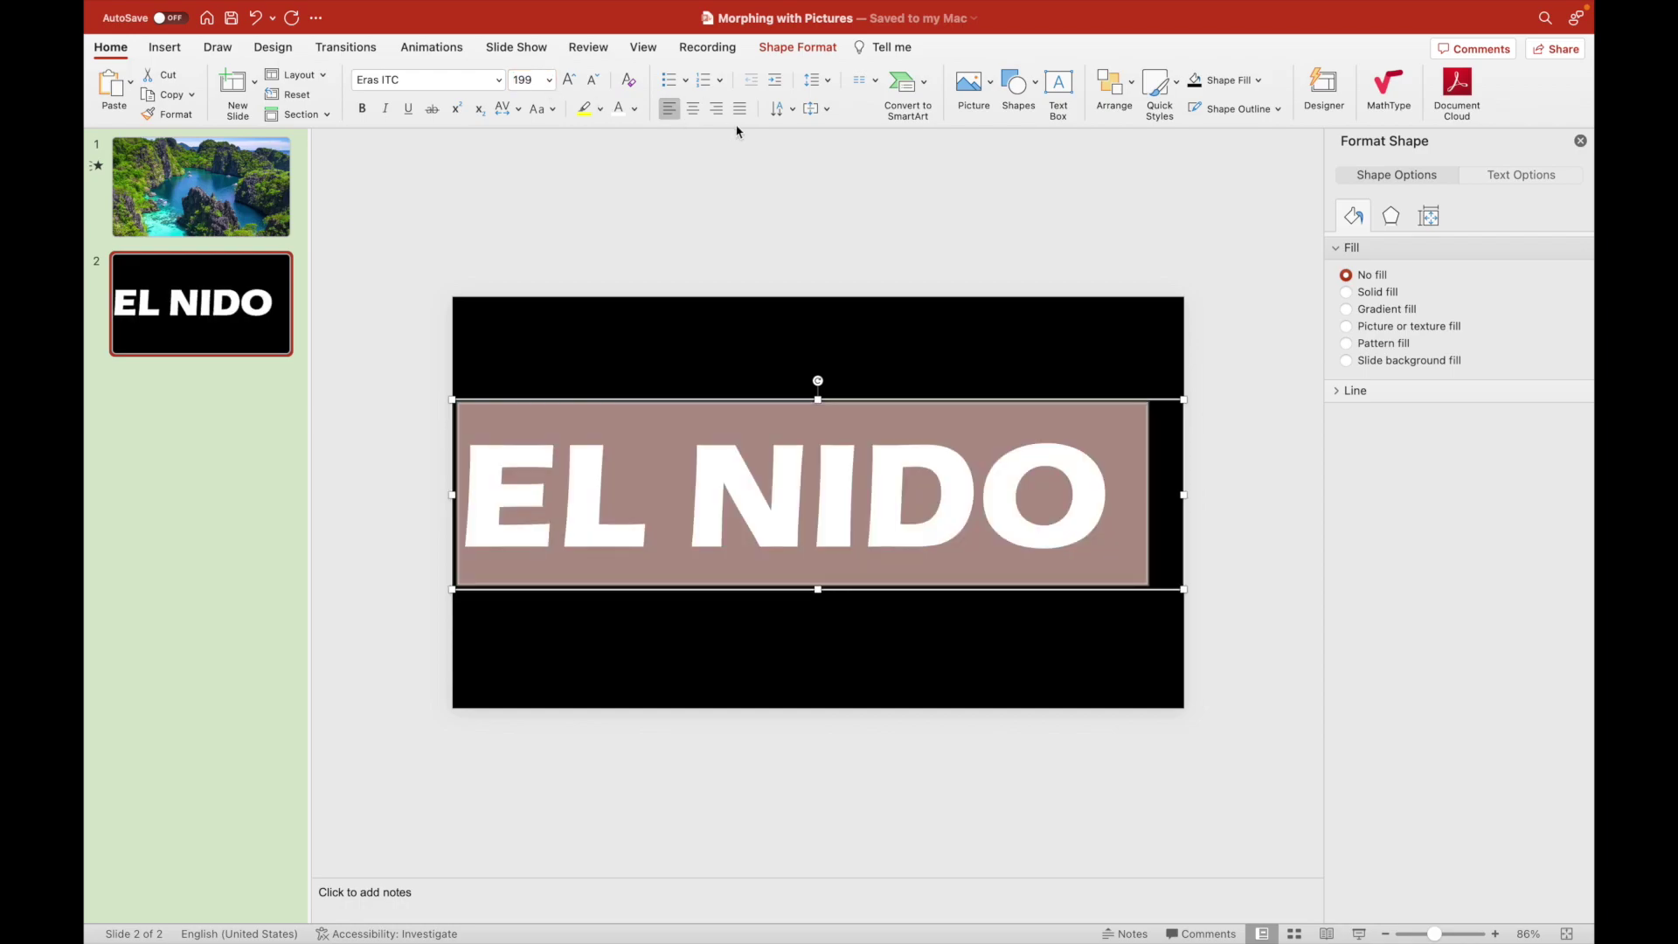
pyautogui.click(694, 109)
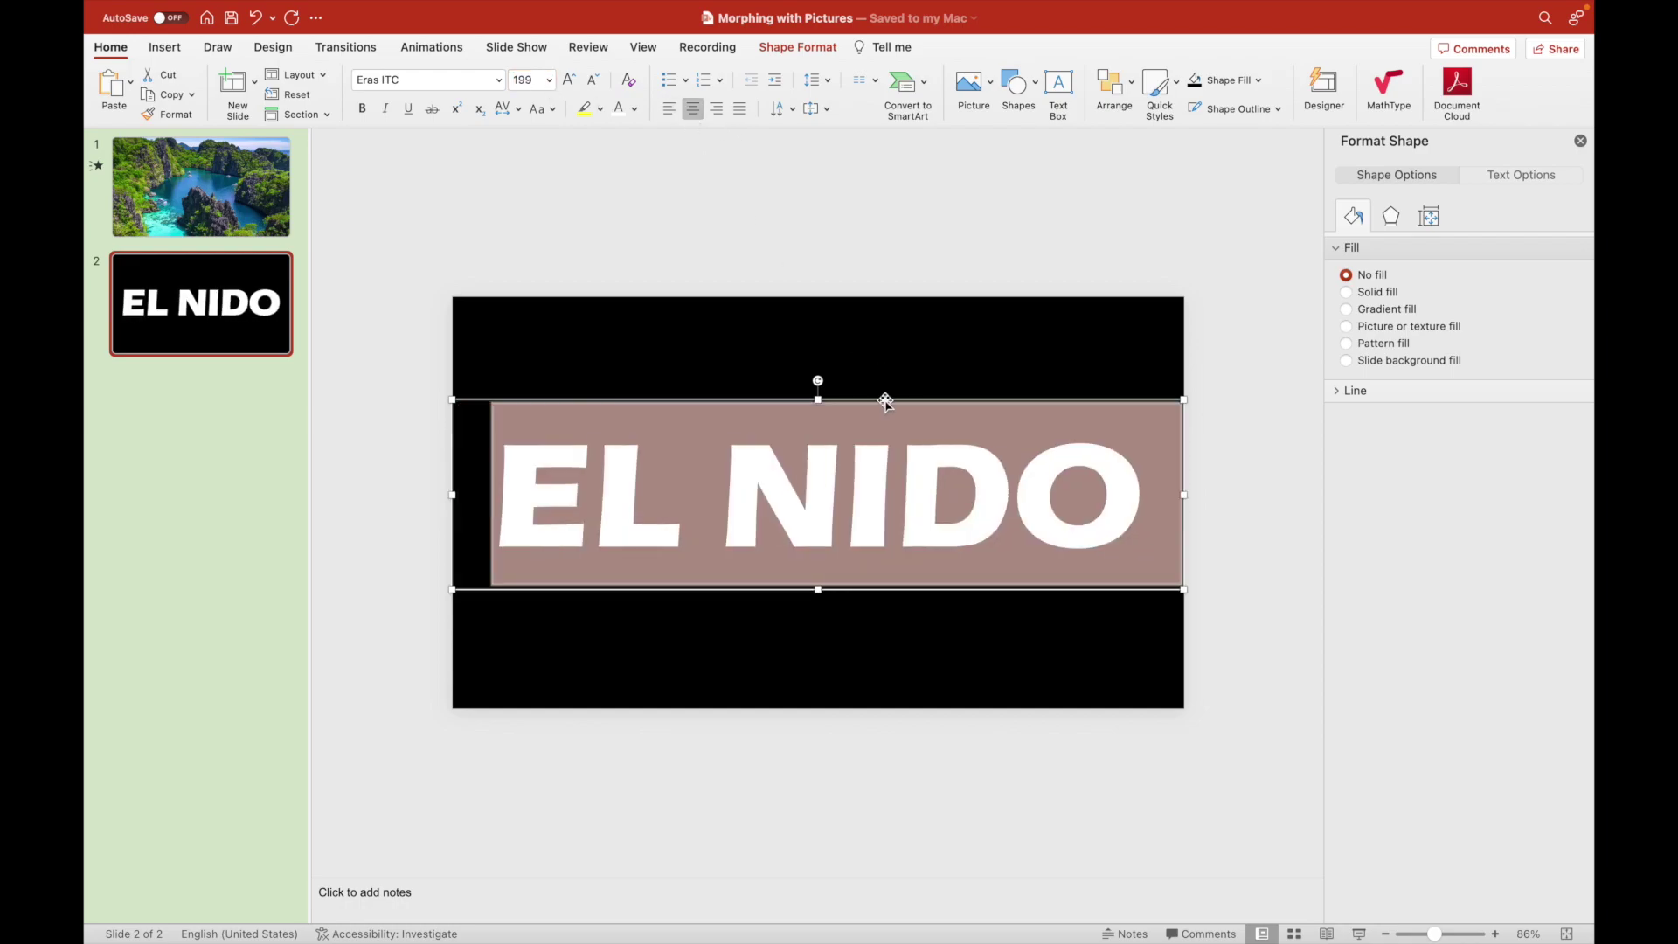
pyautogui.moveTo(885, 402); pyautogui.dragTo(886, 407)
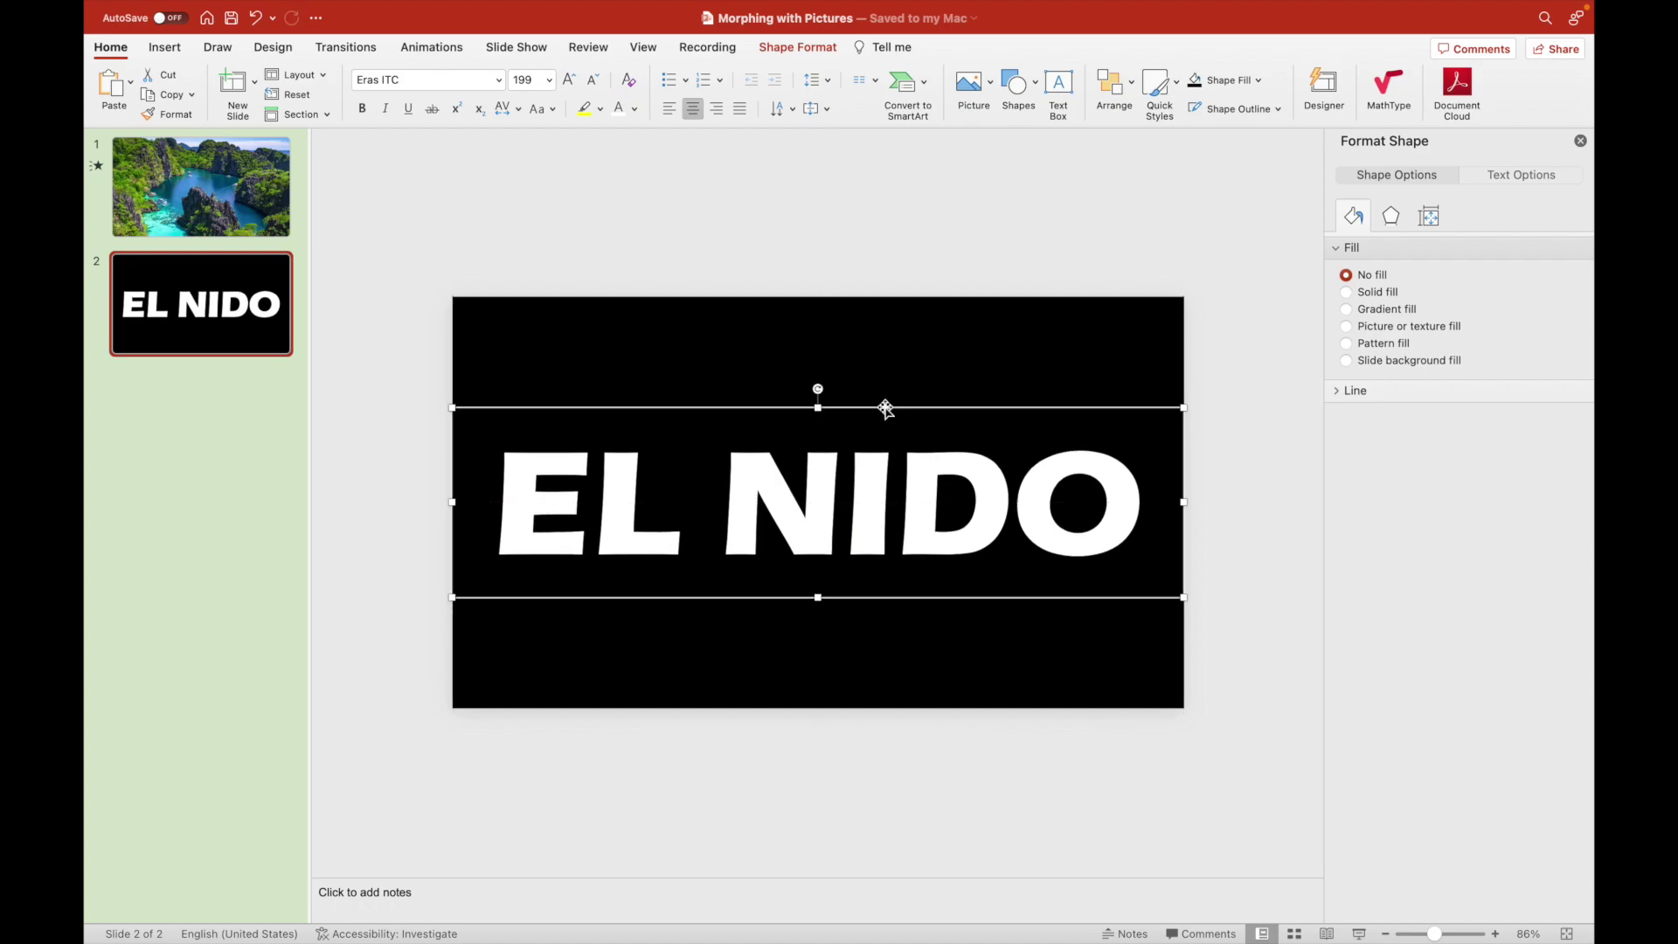
pyautogui.click(933, 254)
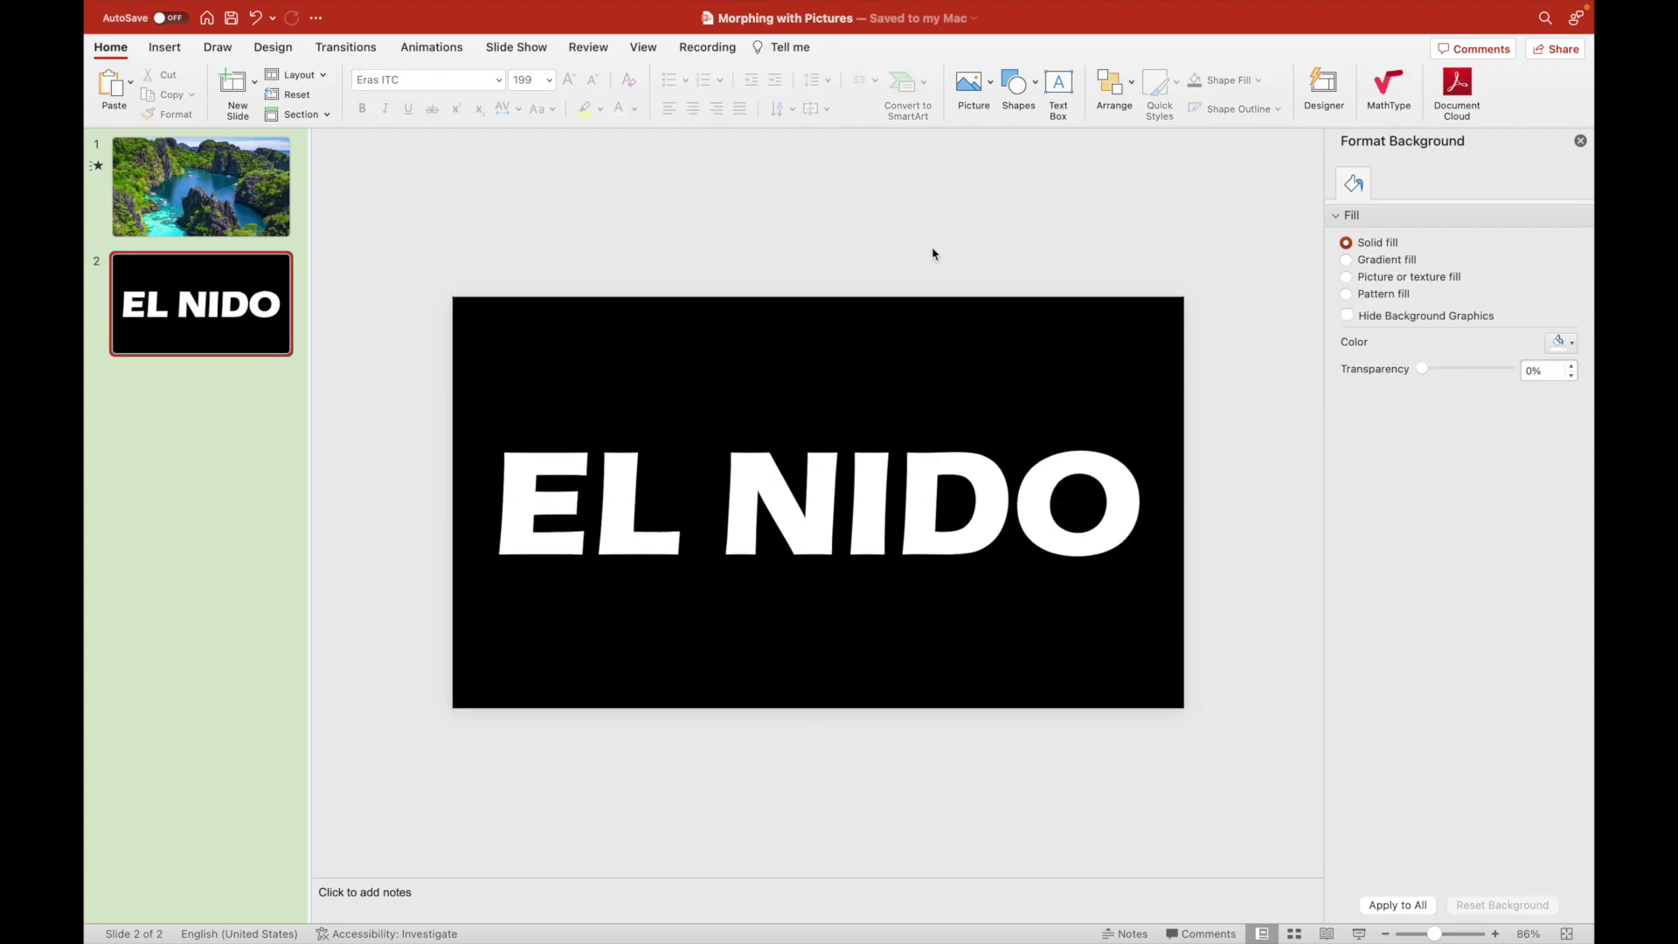
# Subtract the EL NIDO text from the black rectangle to make a letter cutout.
pyautogui.click(762, 373)
pyautogui.keyDown('shift'); pyautogui.click(656, 516); pyautogui.keyUp('shift')
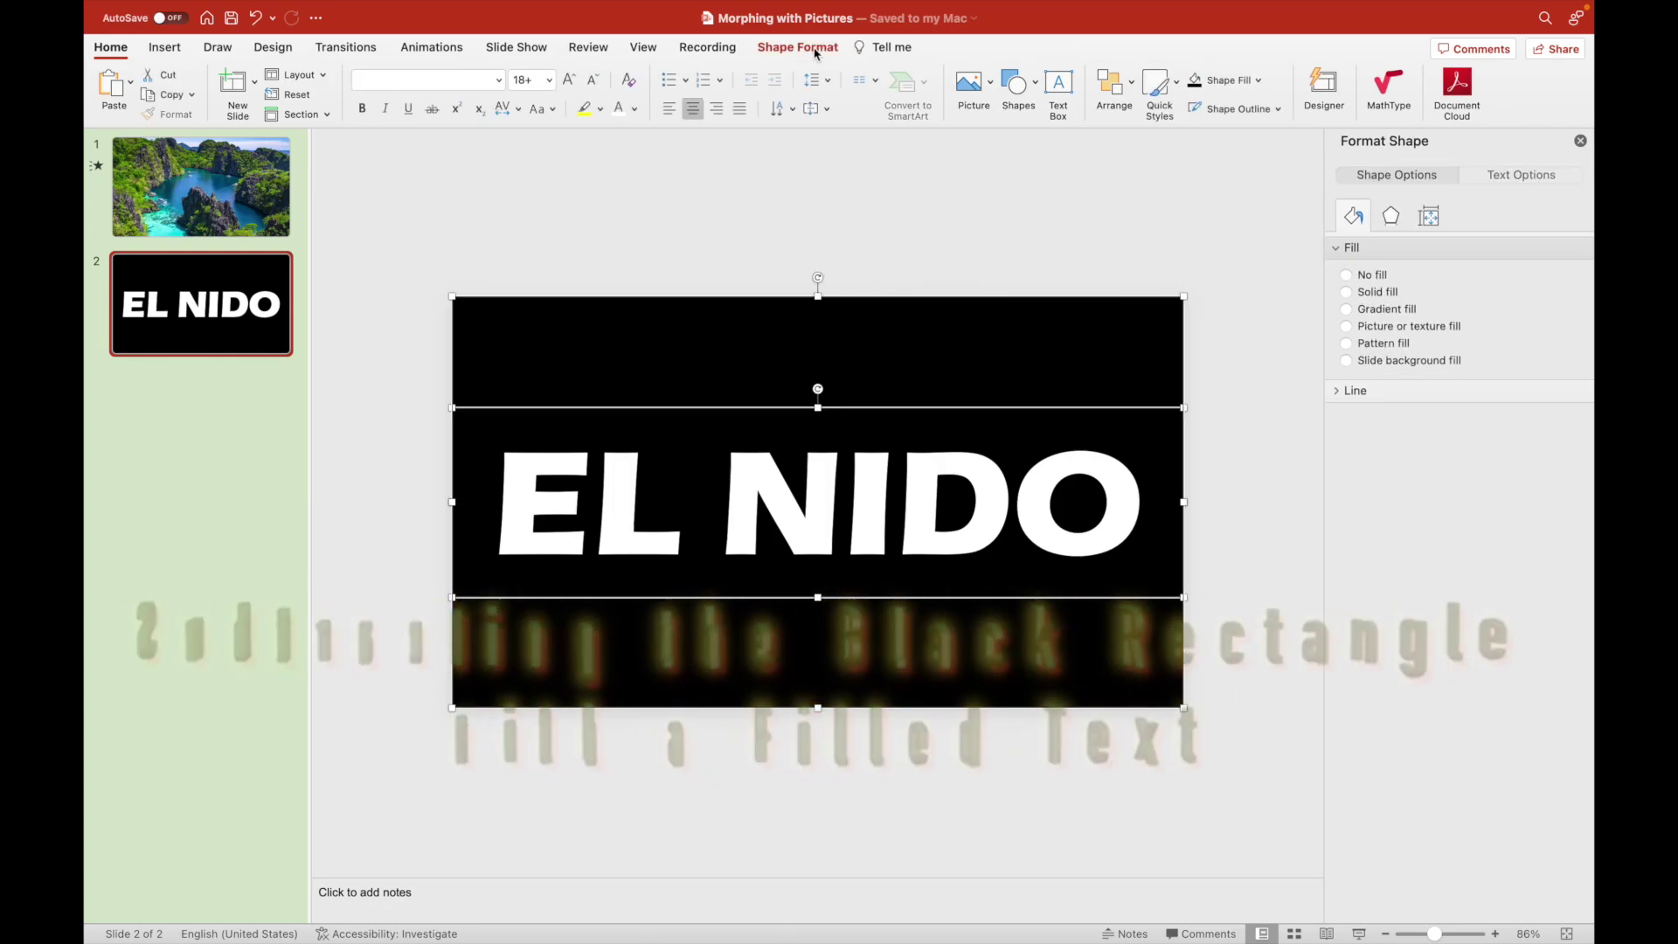
pyautogui.click(165, 52)
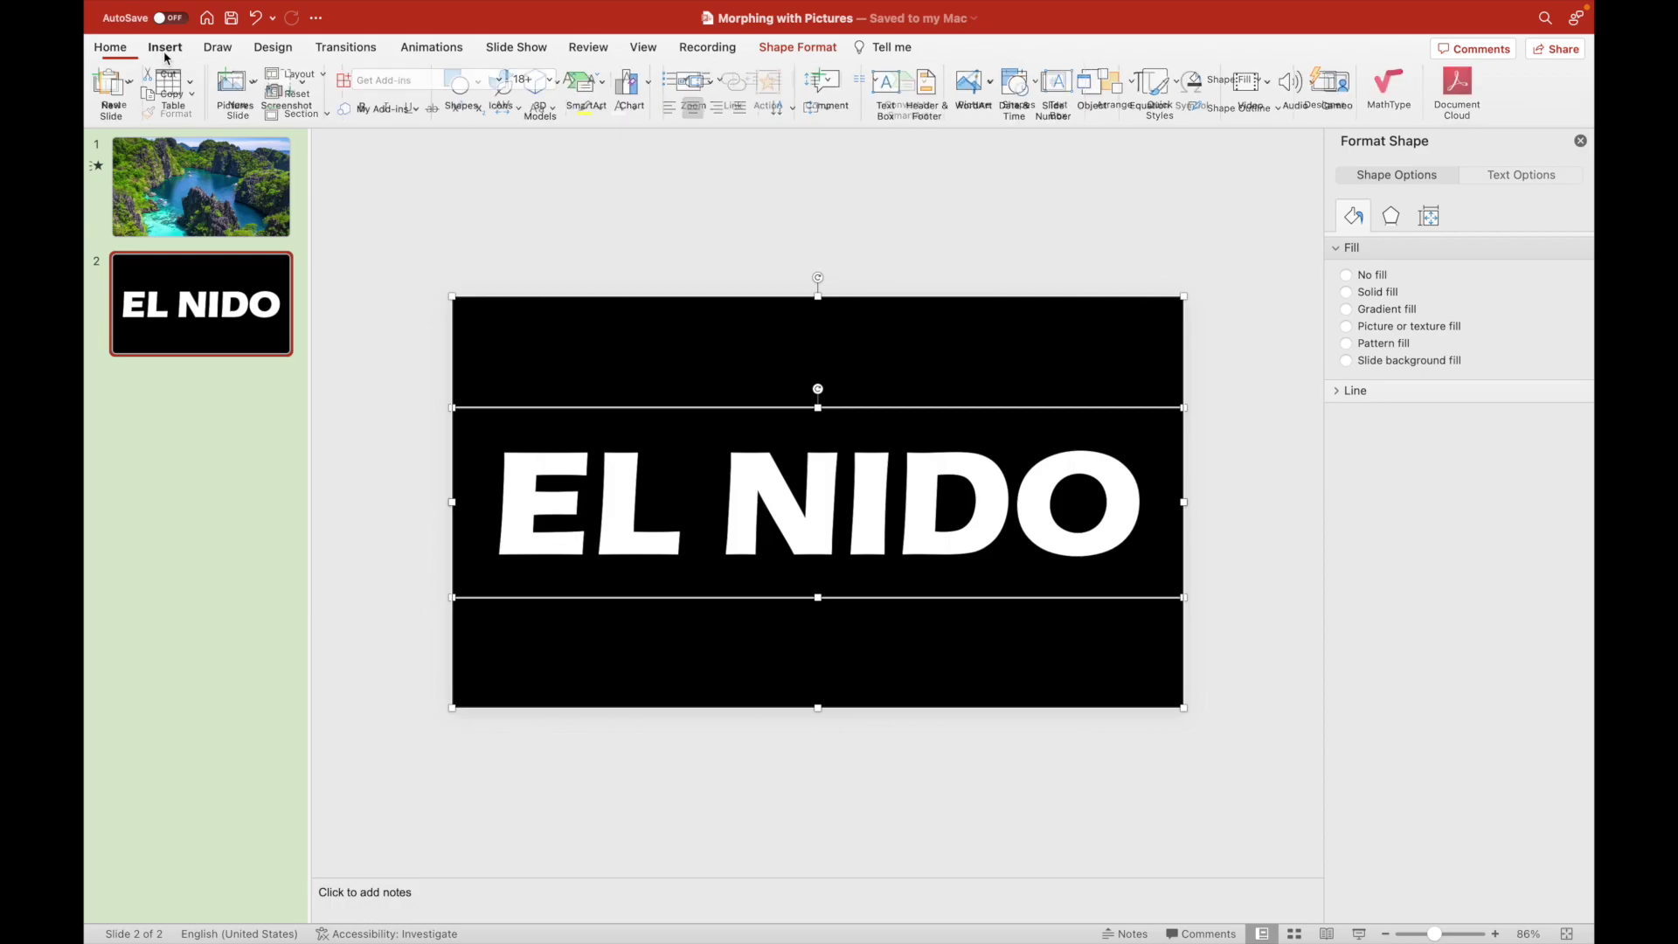
pyautogui.click(101, 52)
pyautogui.click(787, 48)
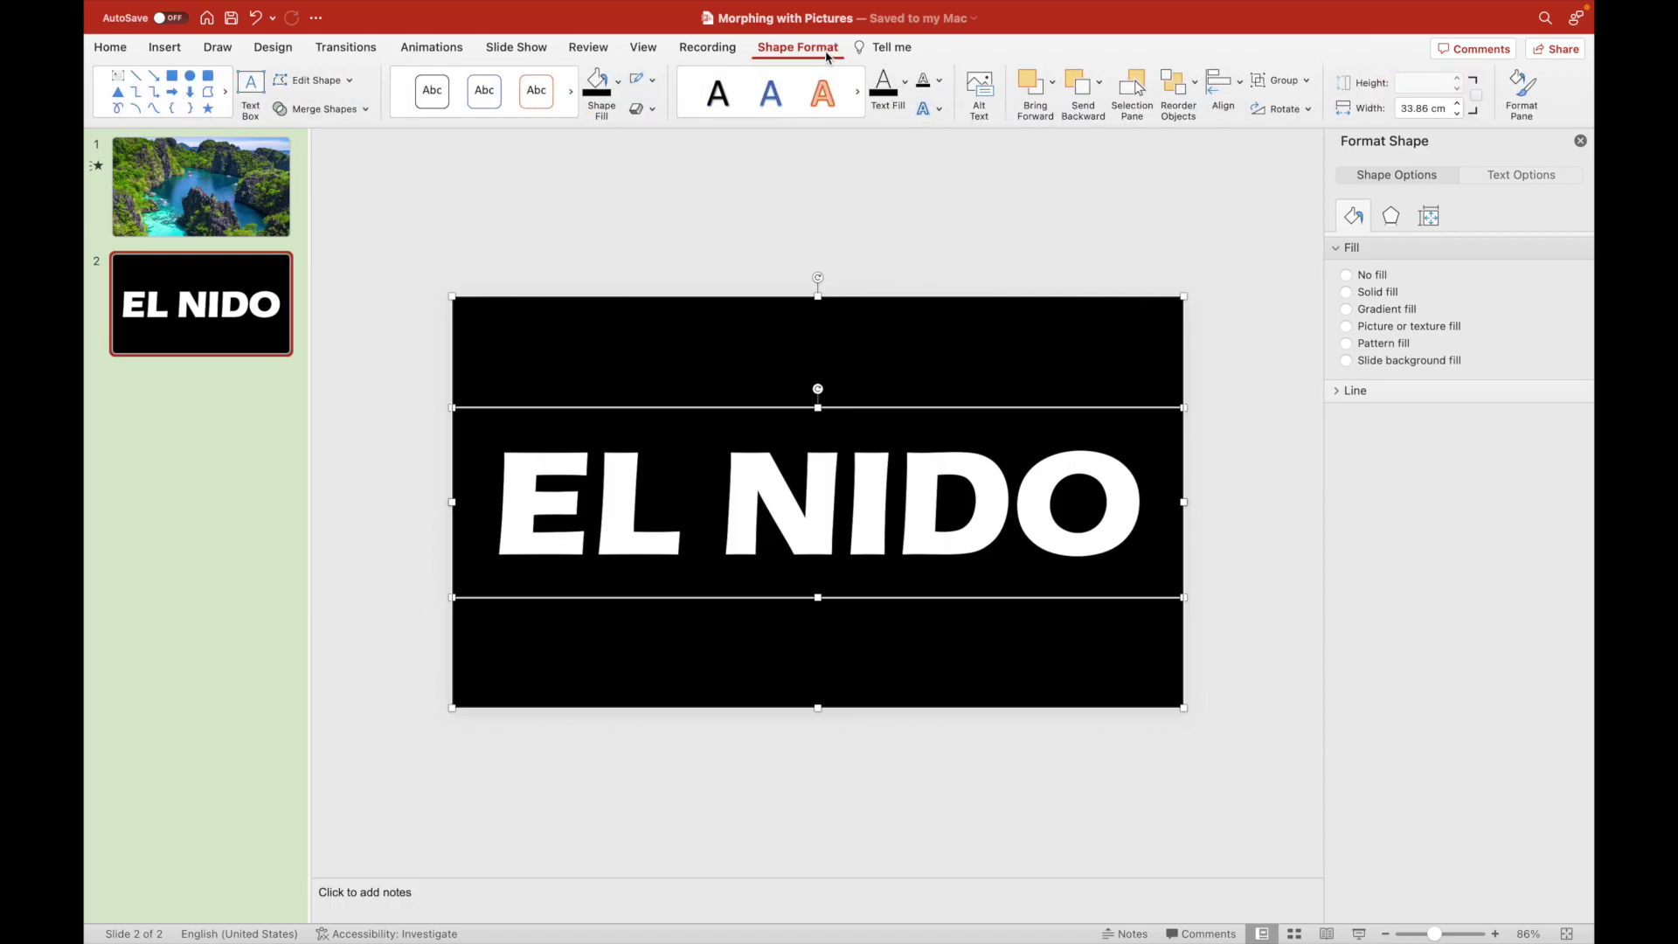
pyautogui.click(366, 110)
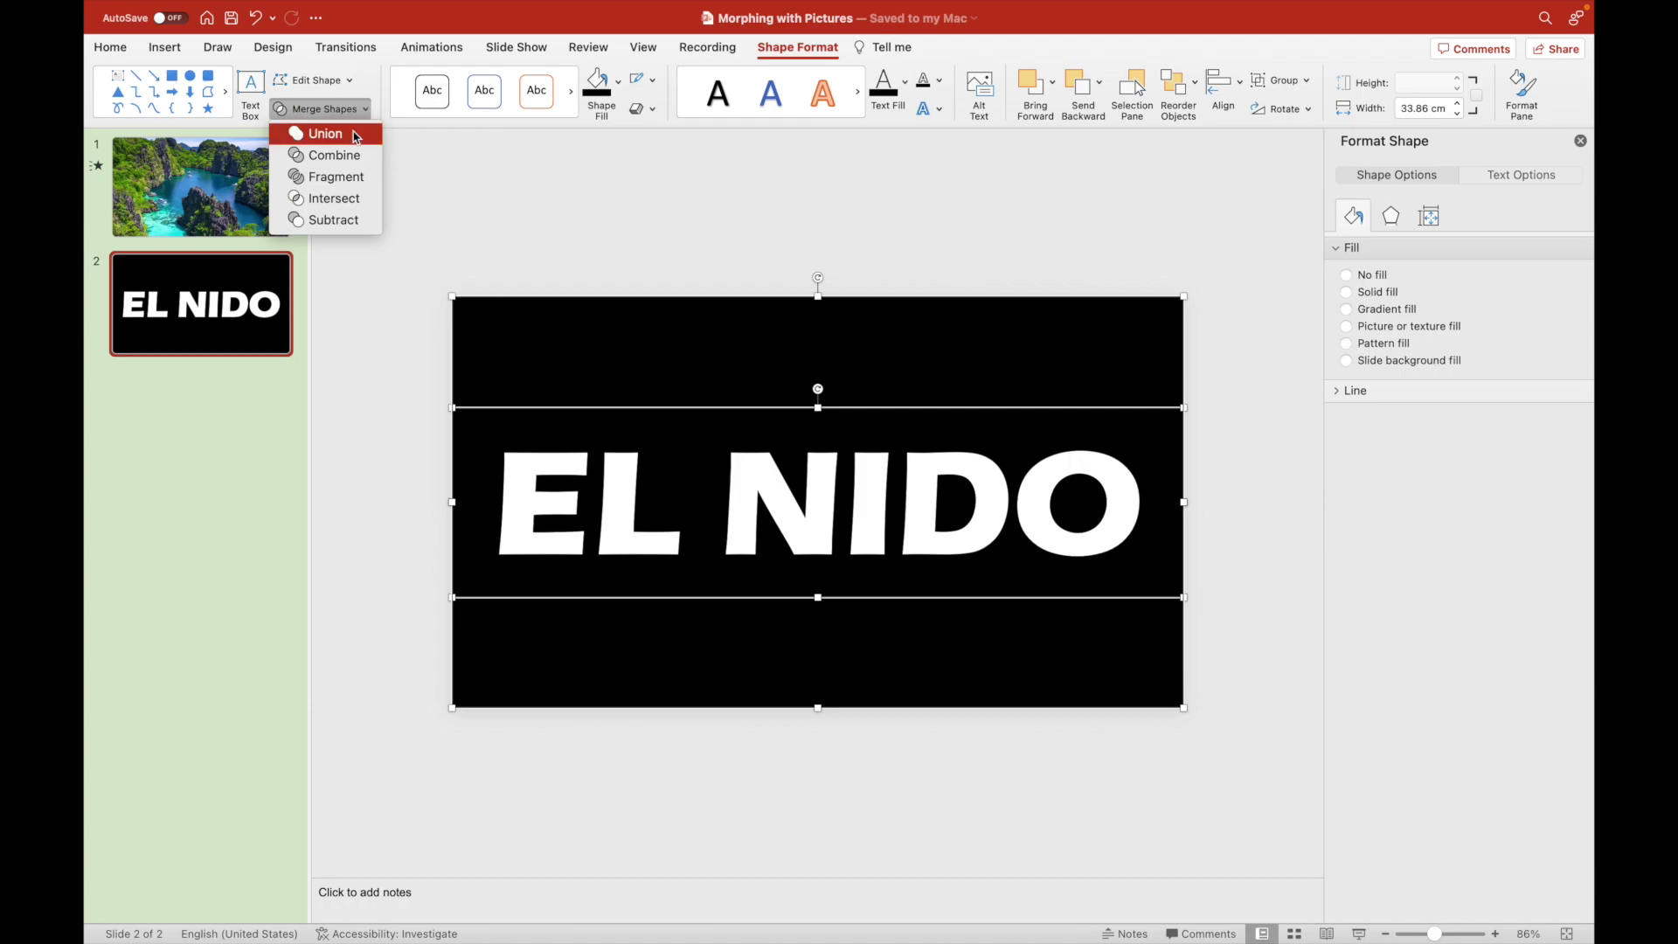
pyautogui.click(337, 222)
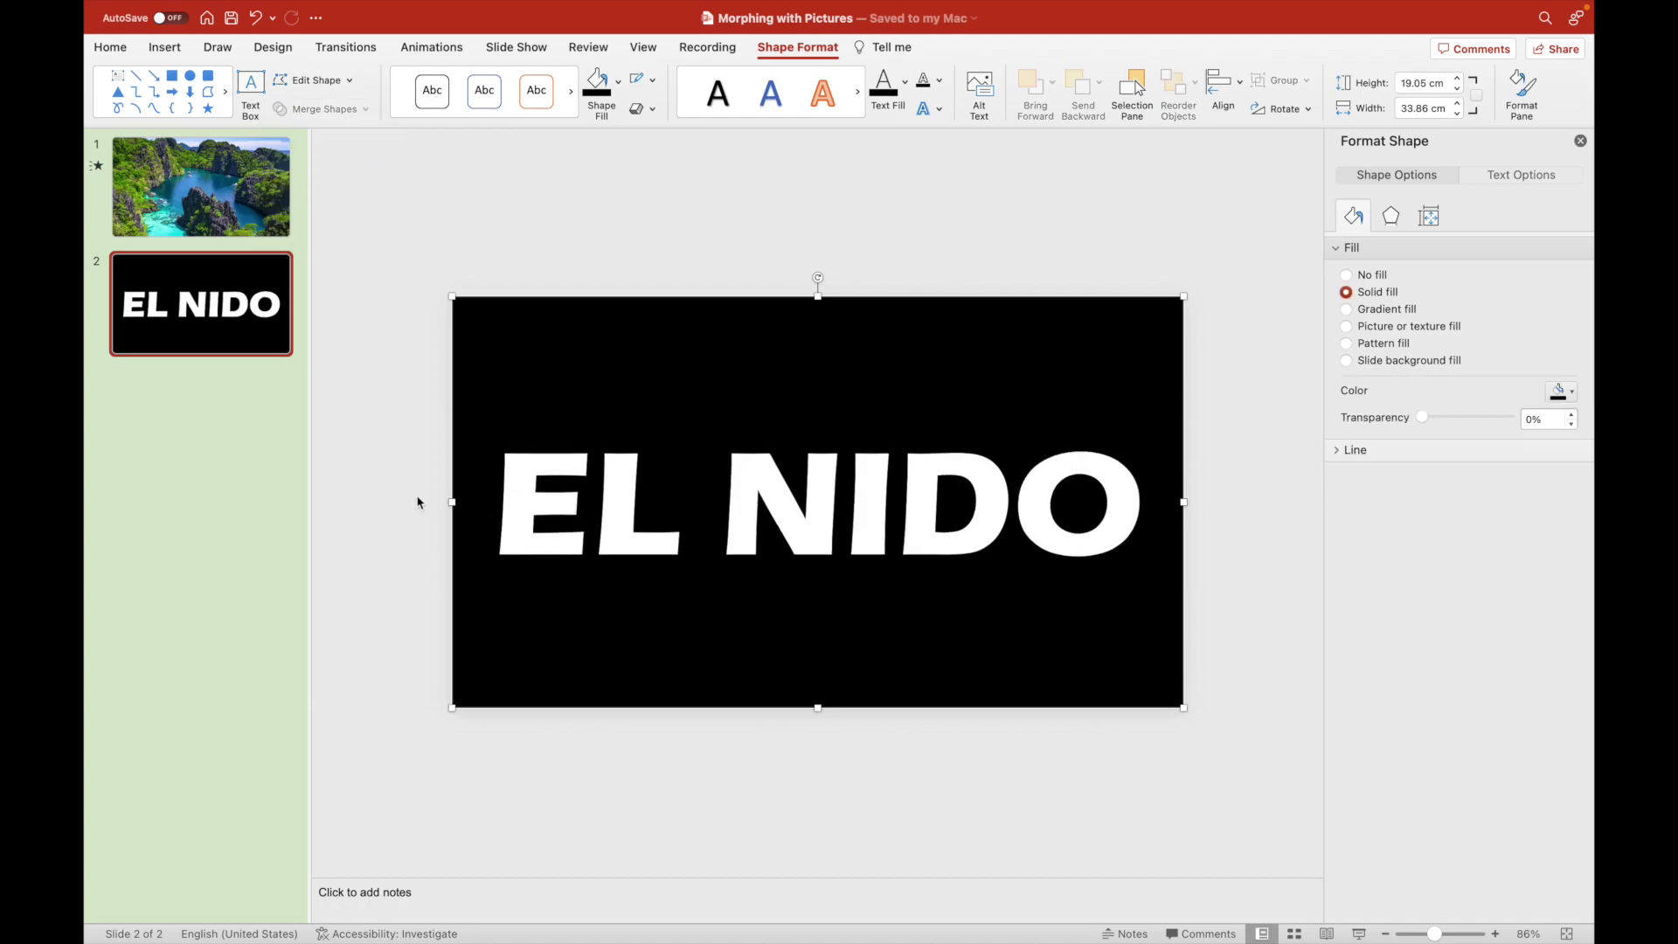
# Move the EL NIDO cutout from slide 2 onto the island photo on slide 1.
pyautogui.press('Delete')
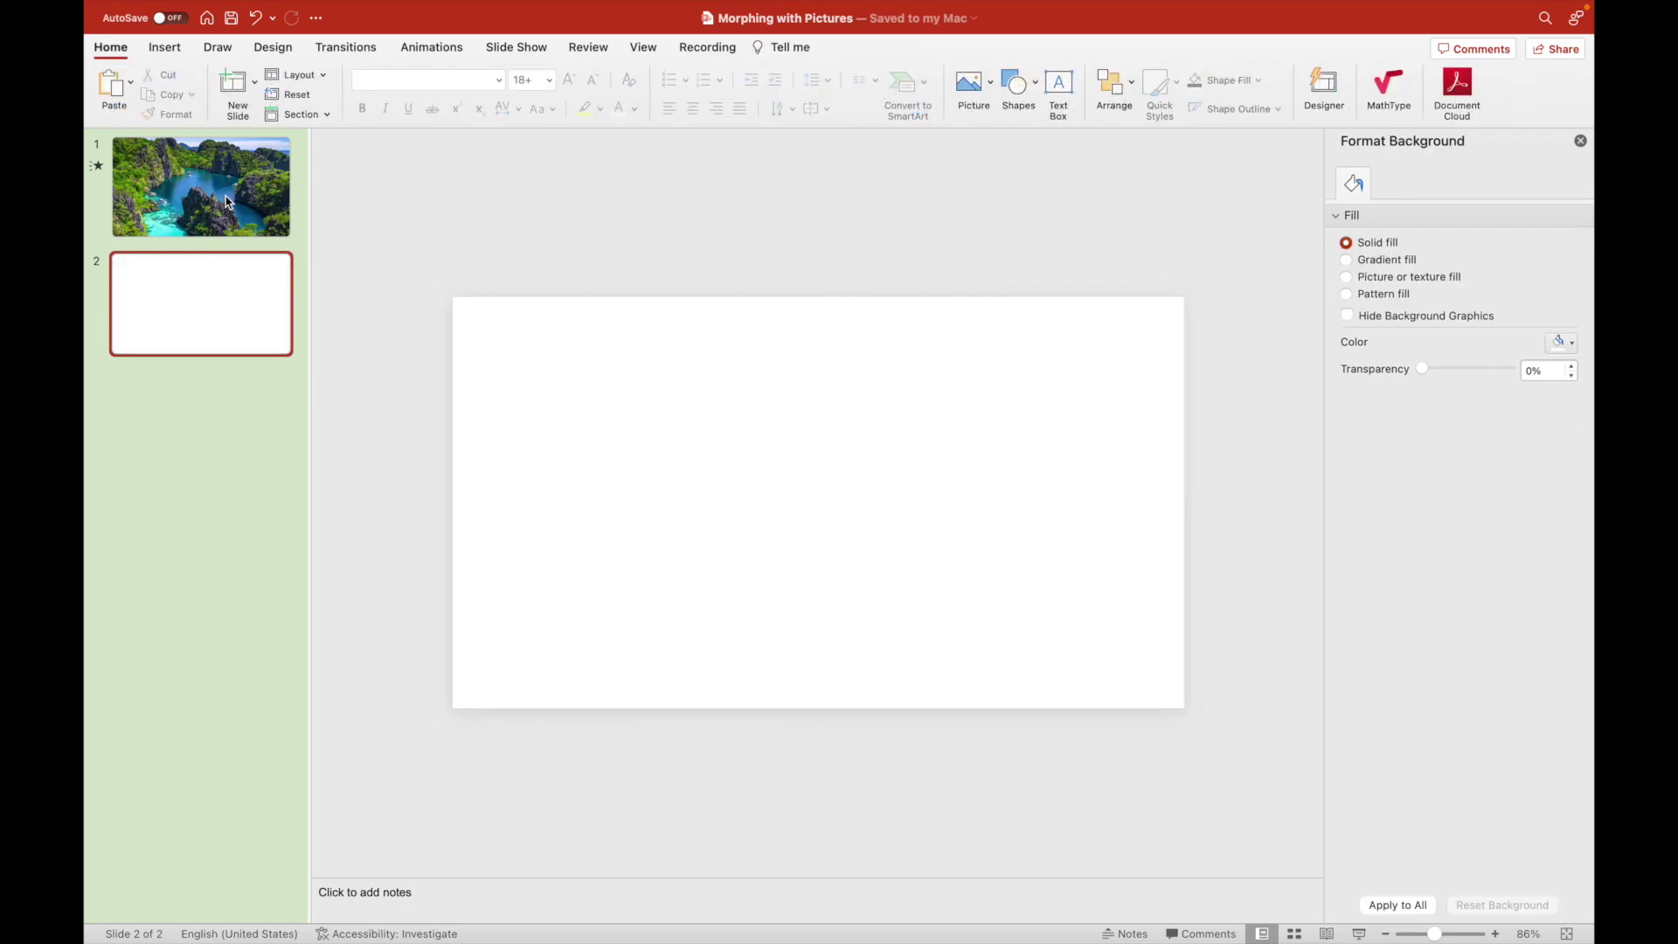
pyautogui.click(226, 202)
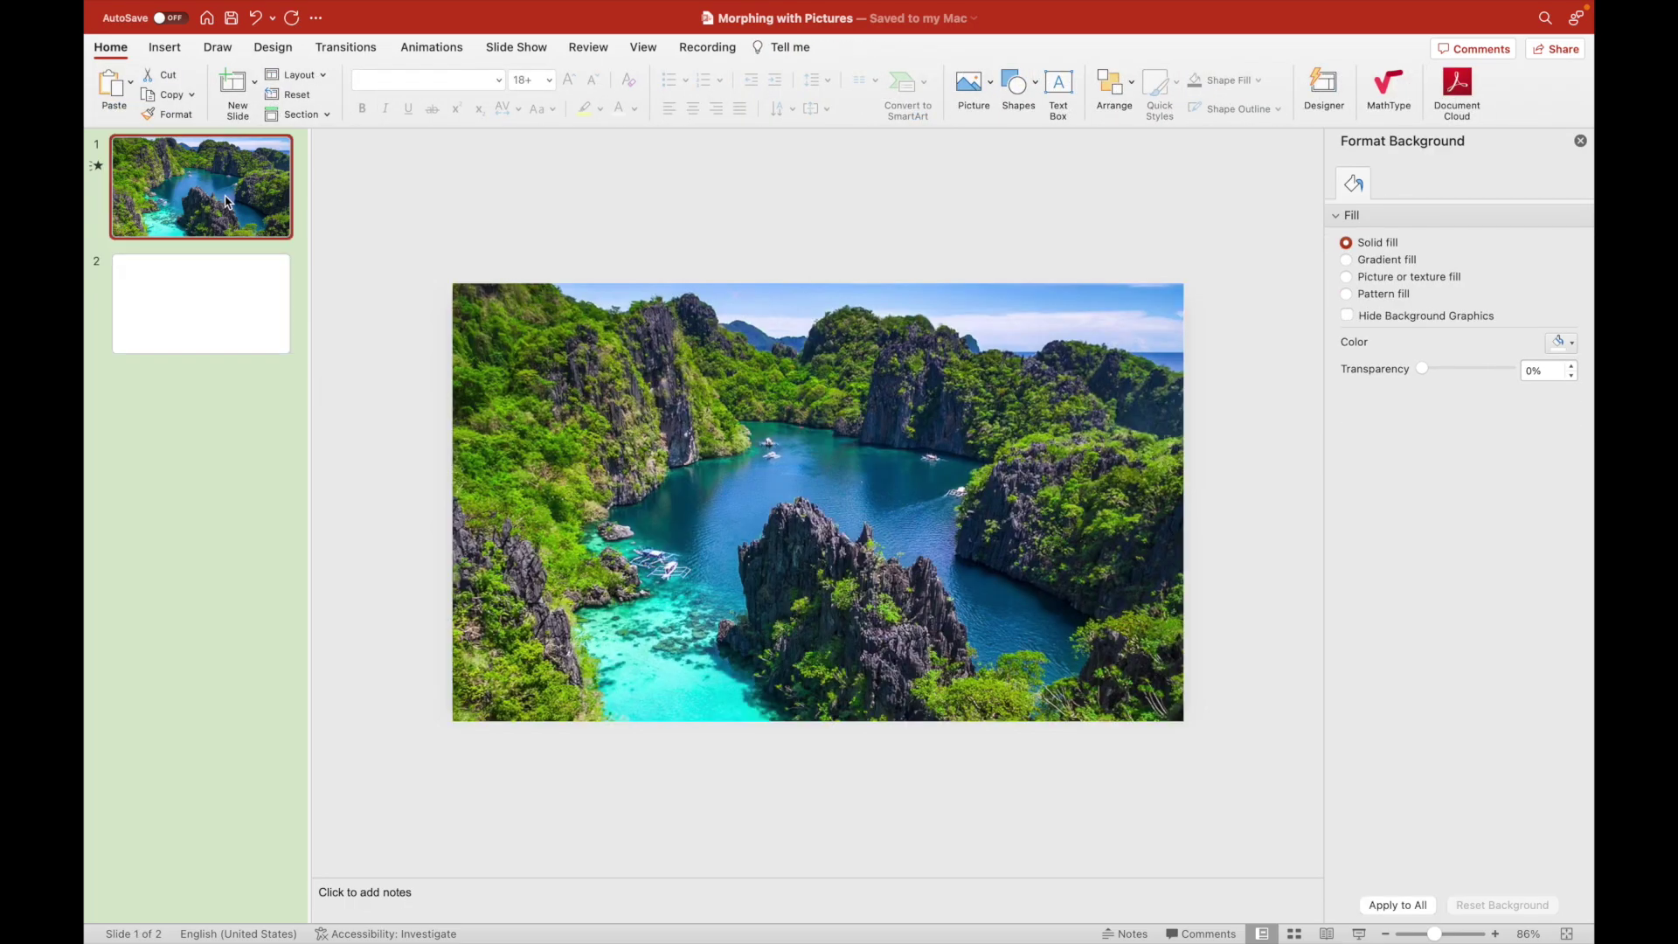
pyautogui.press('cmd+v')
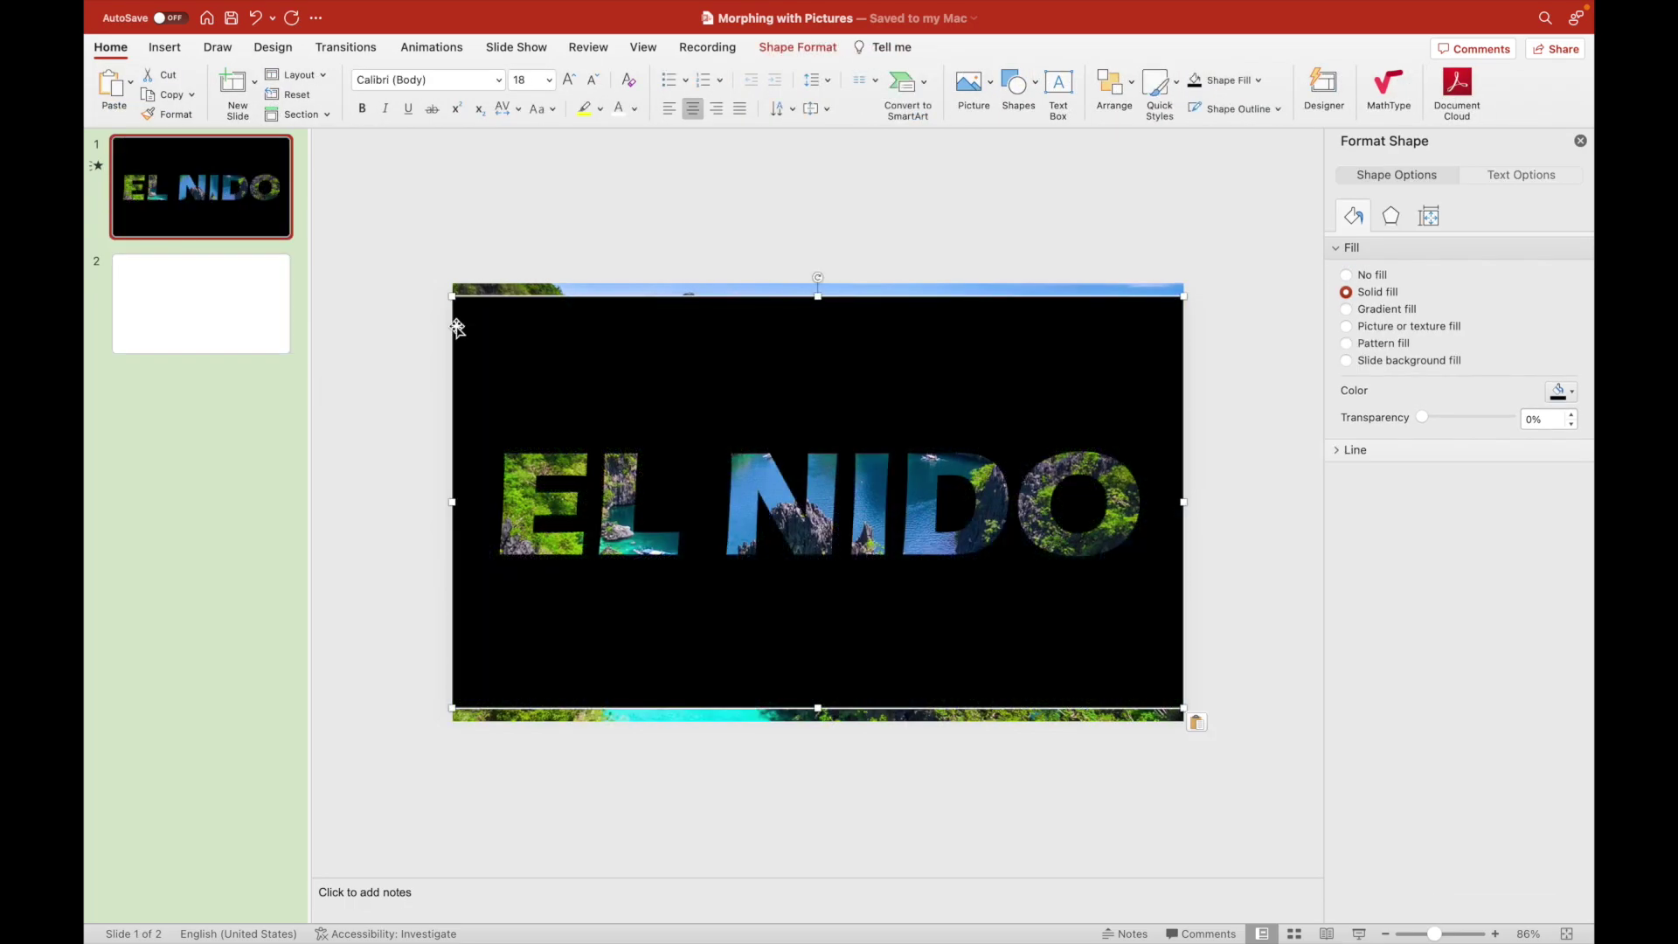
pyautogui.click(406, 372)
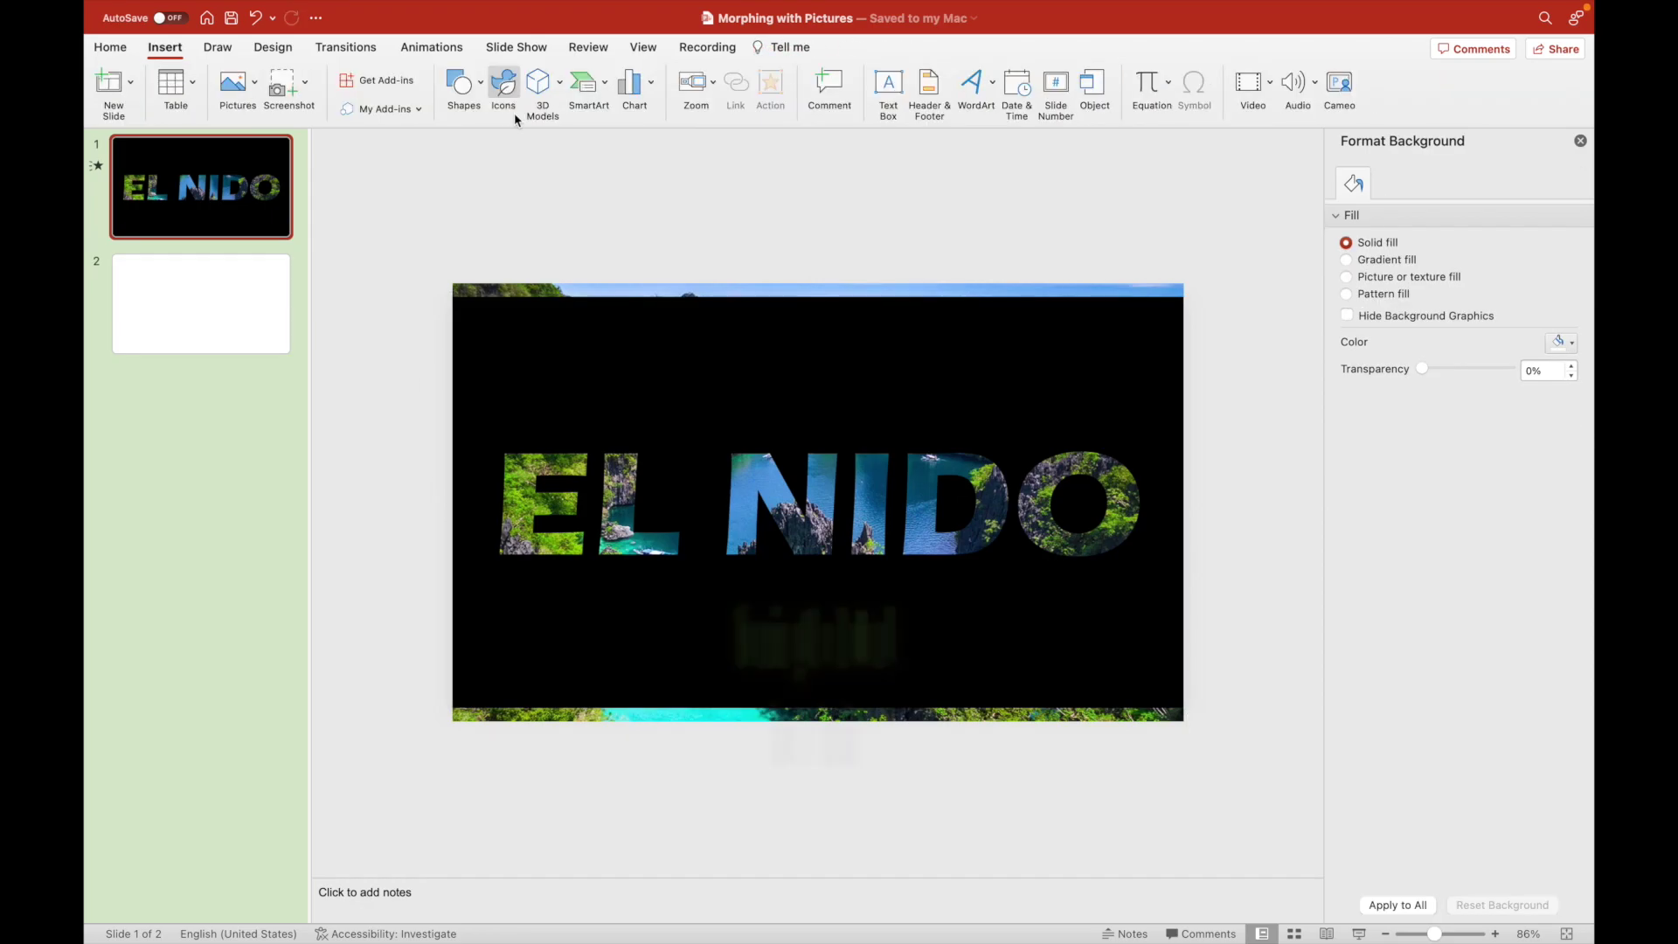
# Draw a circle inside the O and subtract it from the black cutout.
pyautogui.click(461, 83)
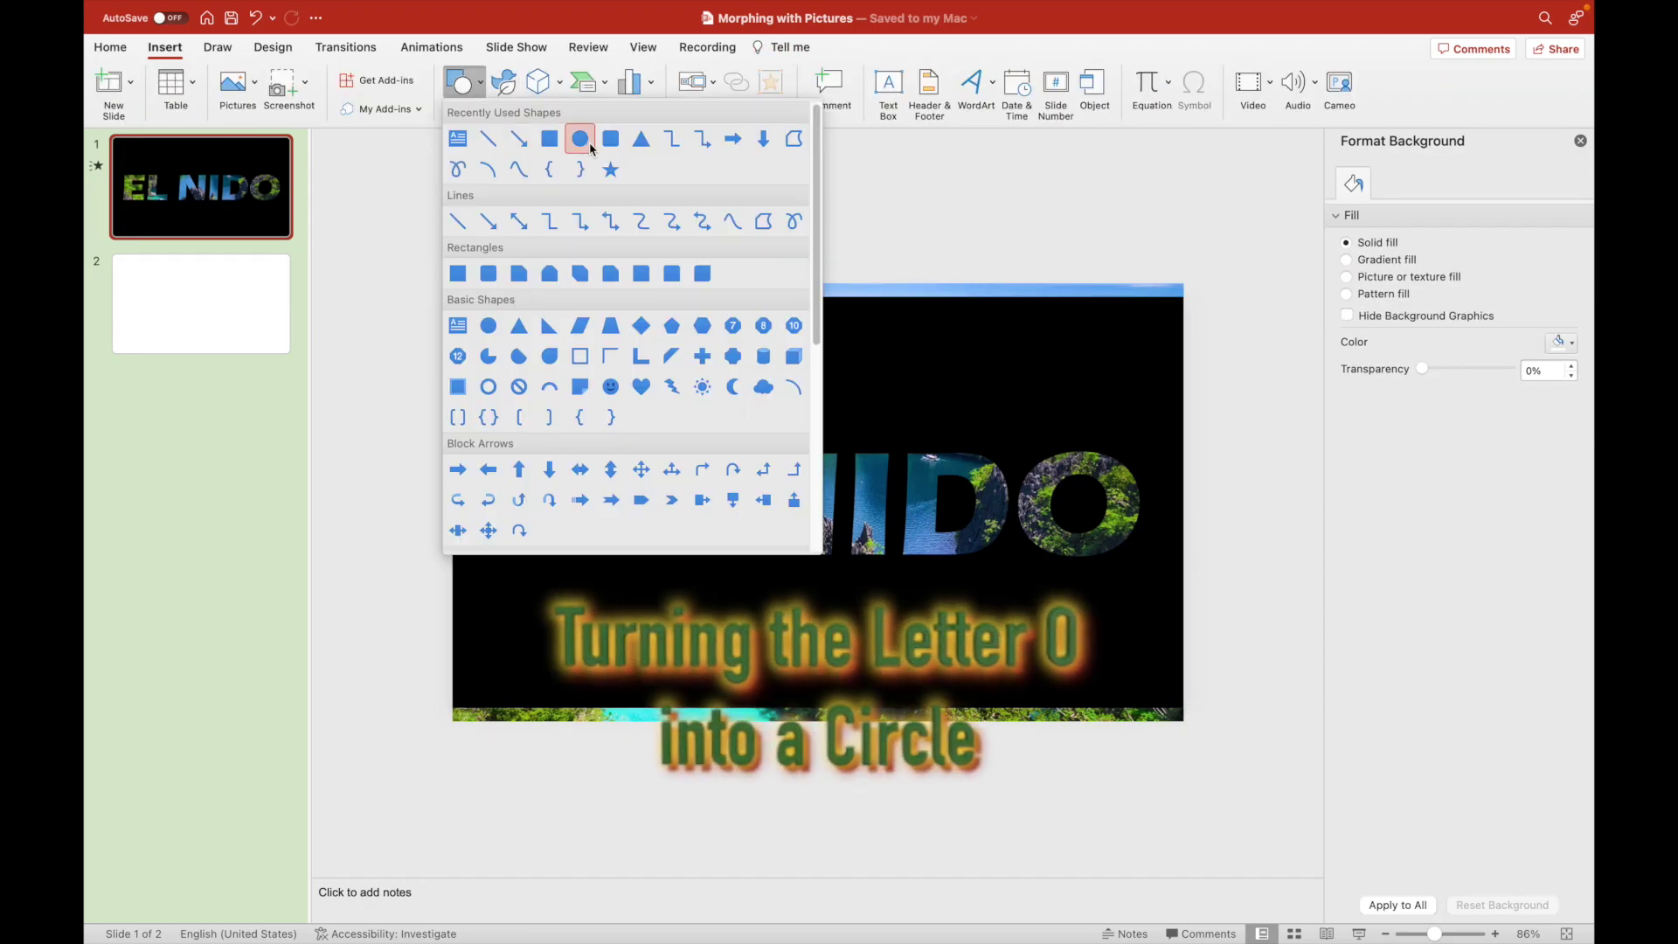
pyautogui.click(589, 145)
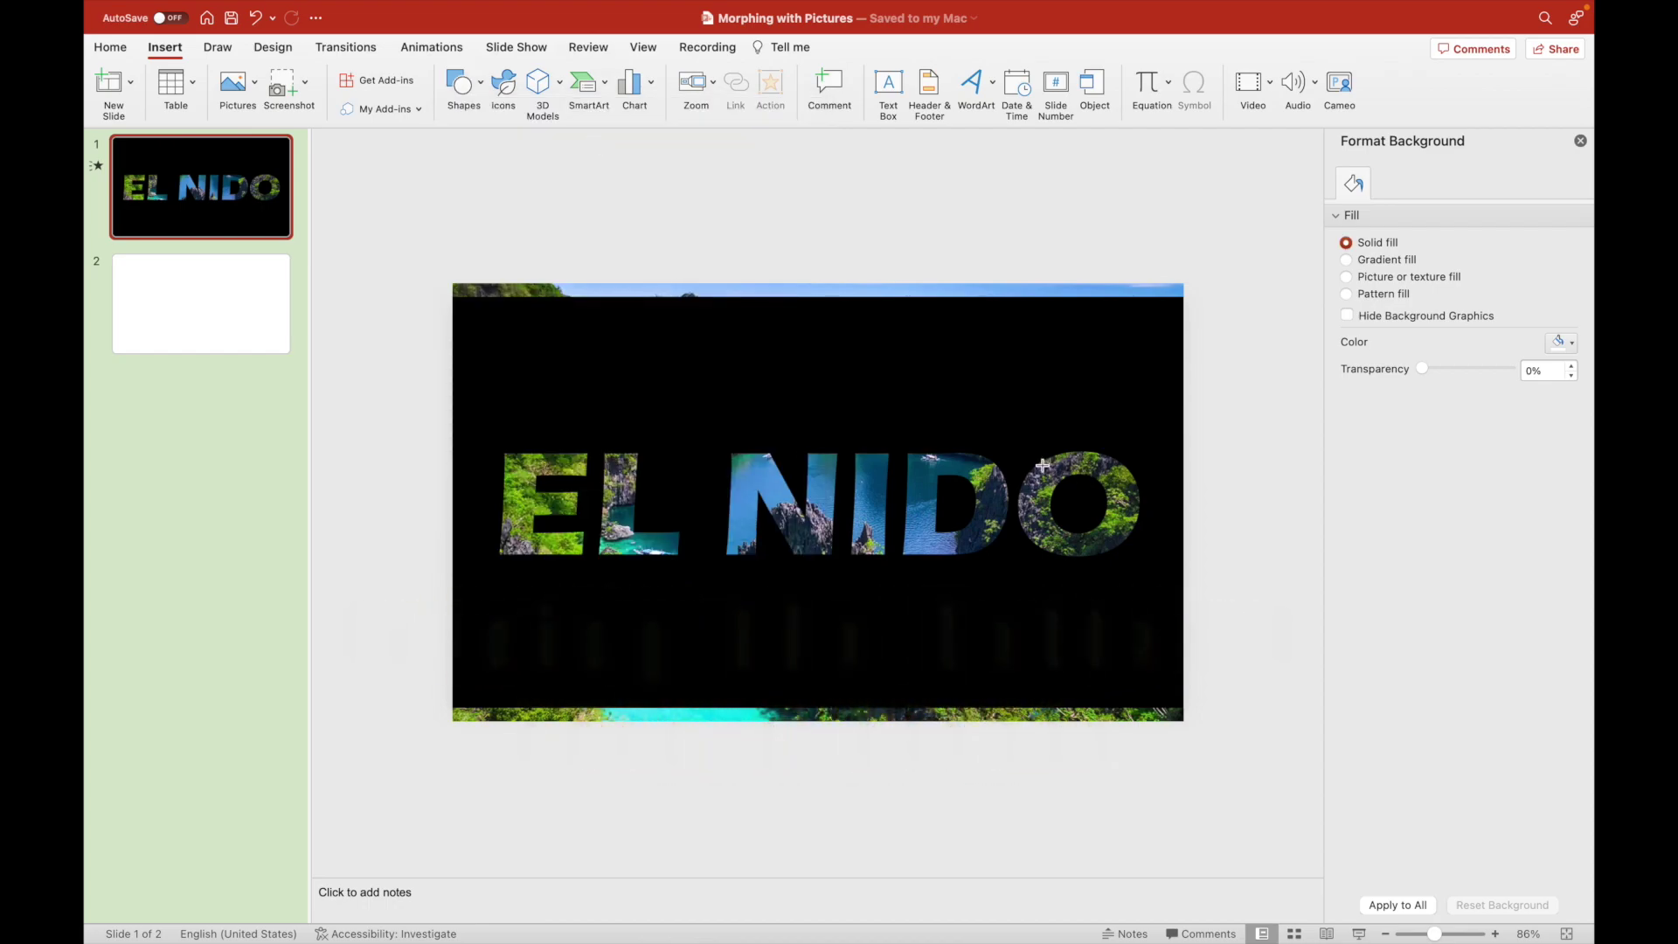
pyautogui.moveTo(1045, 468); pyautogui.dragTo(1119, 546)
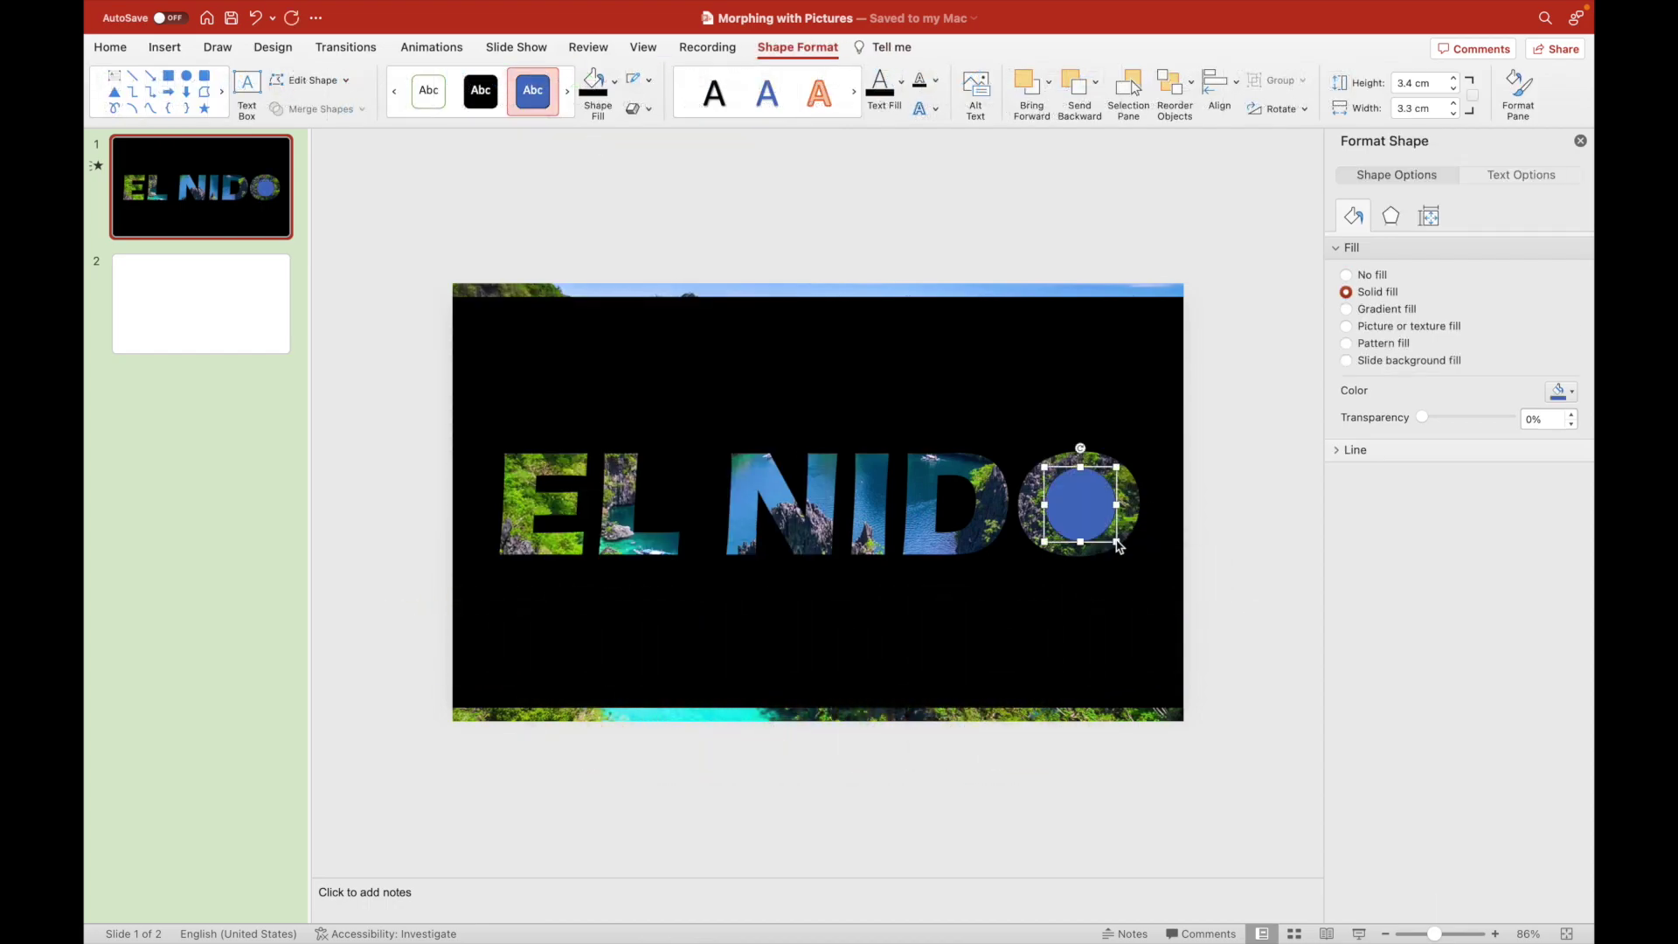
pyautogui.click(831, 591)
pyautogui.keyDown('shift'); pyautogui.click(1074, 502); pyautogui.keyUp('shift')
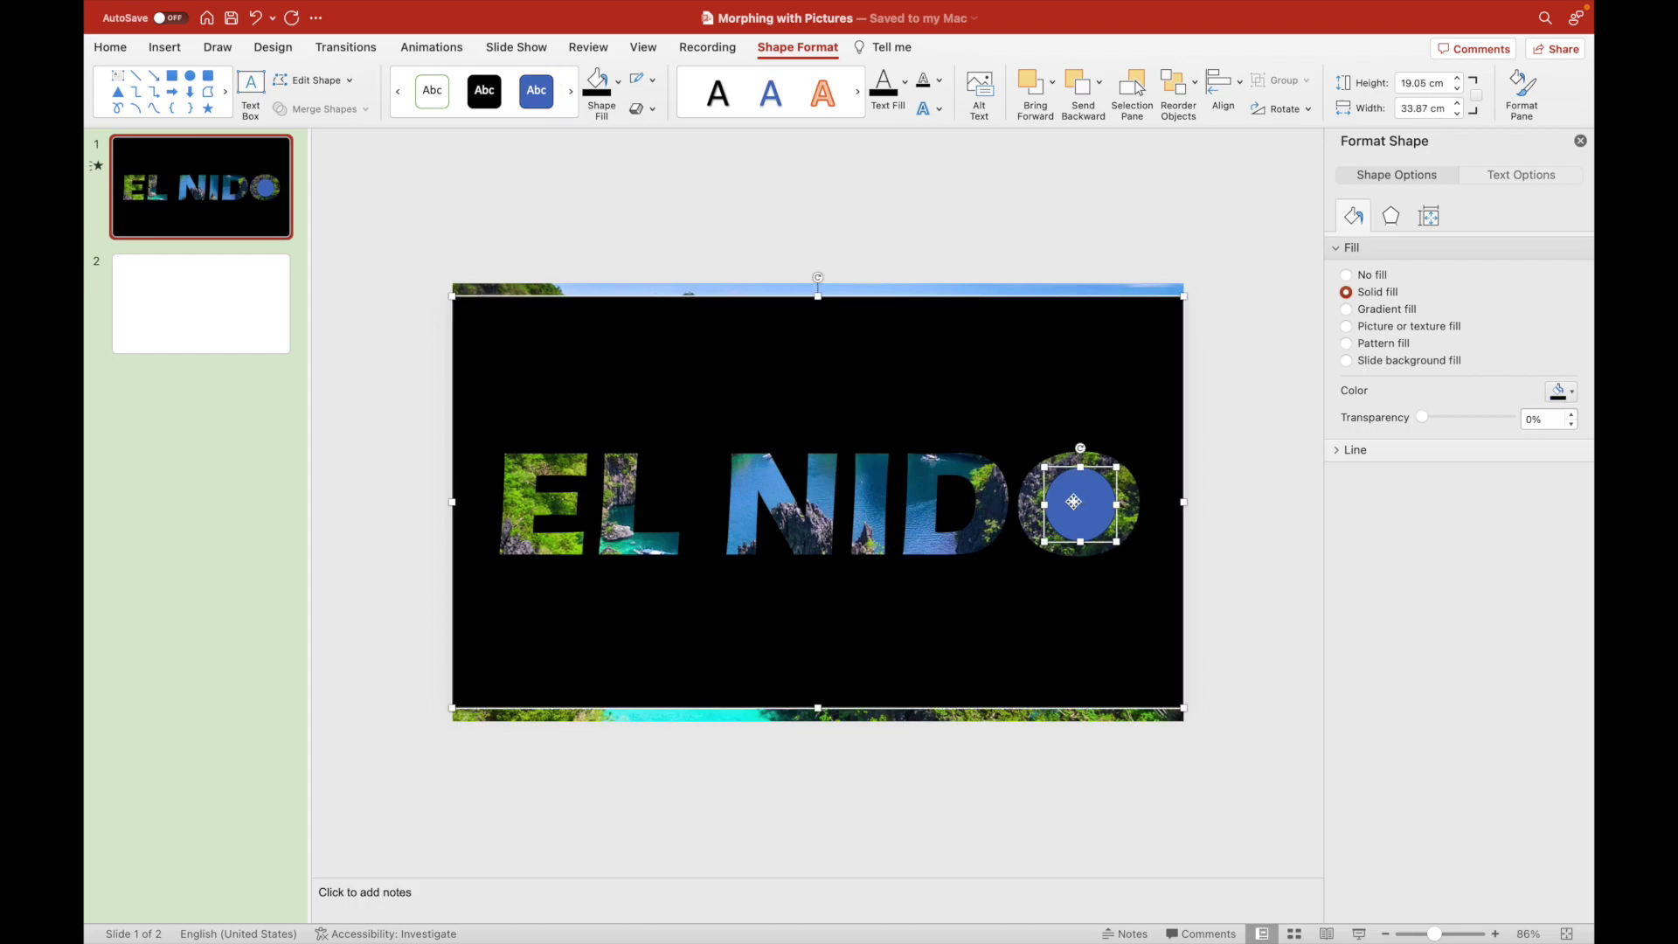
pyautogui.click(320, 108)
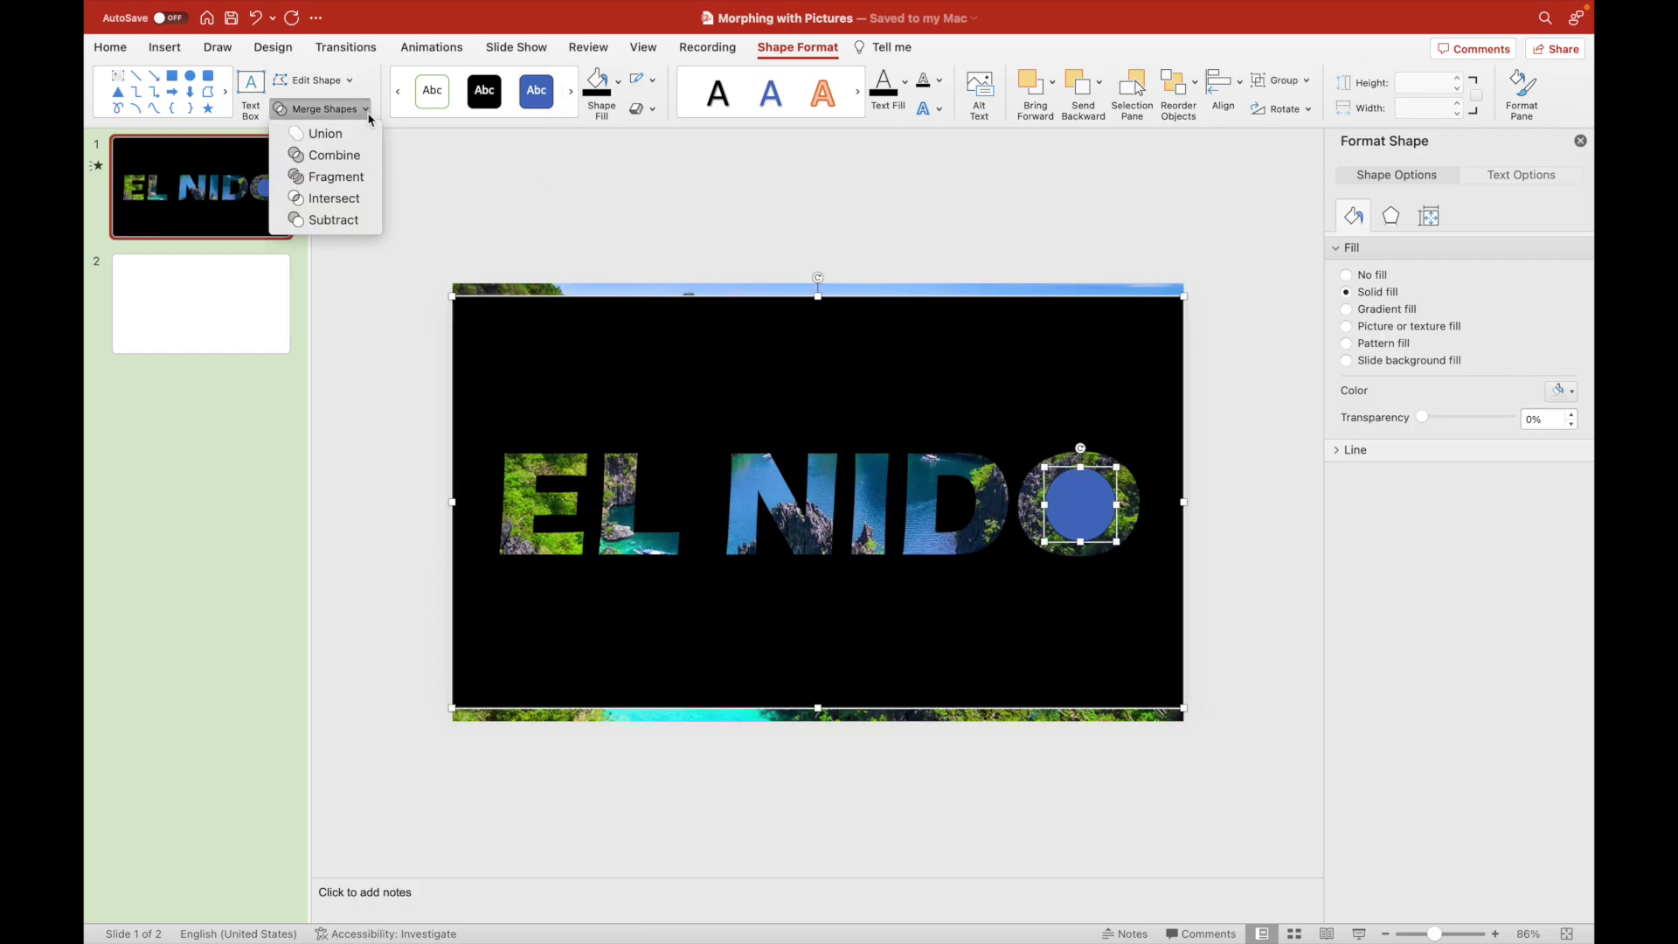
pyautogui.click(341, 221)
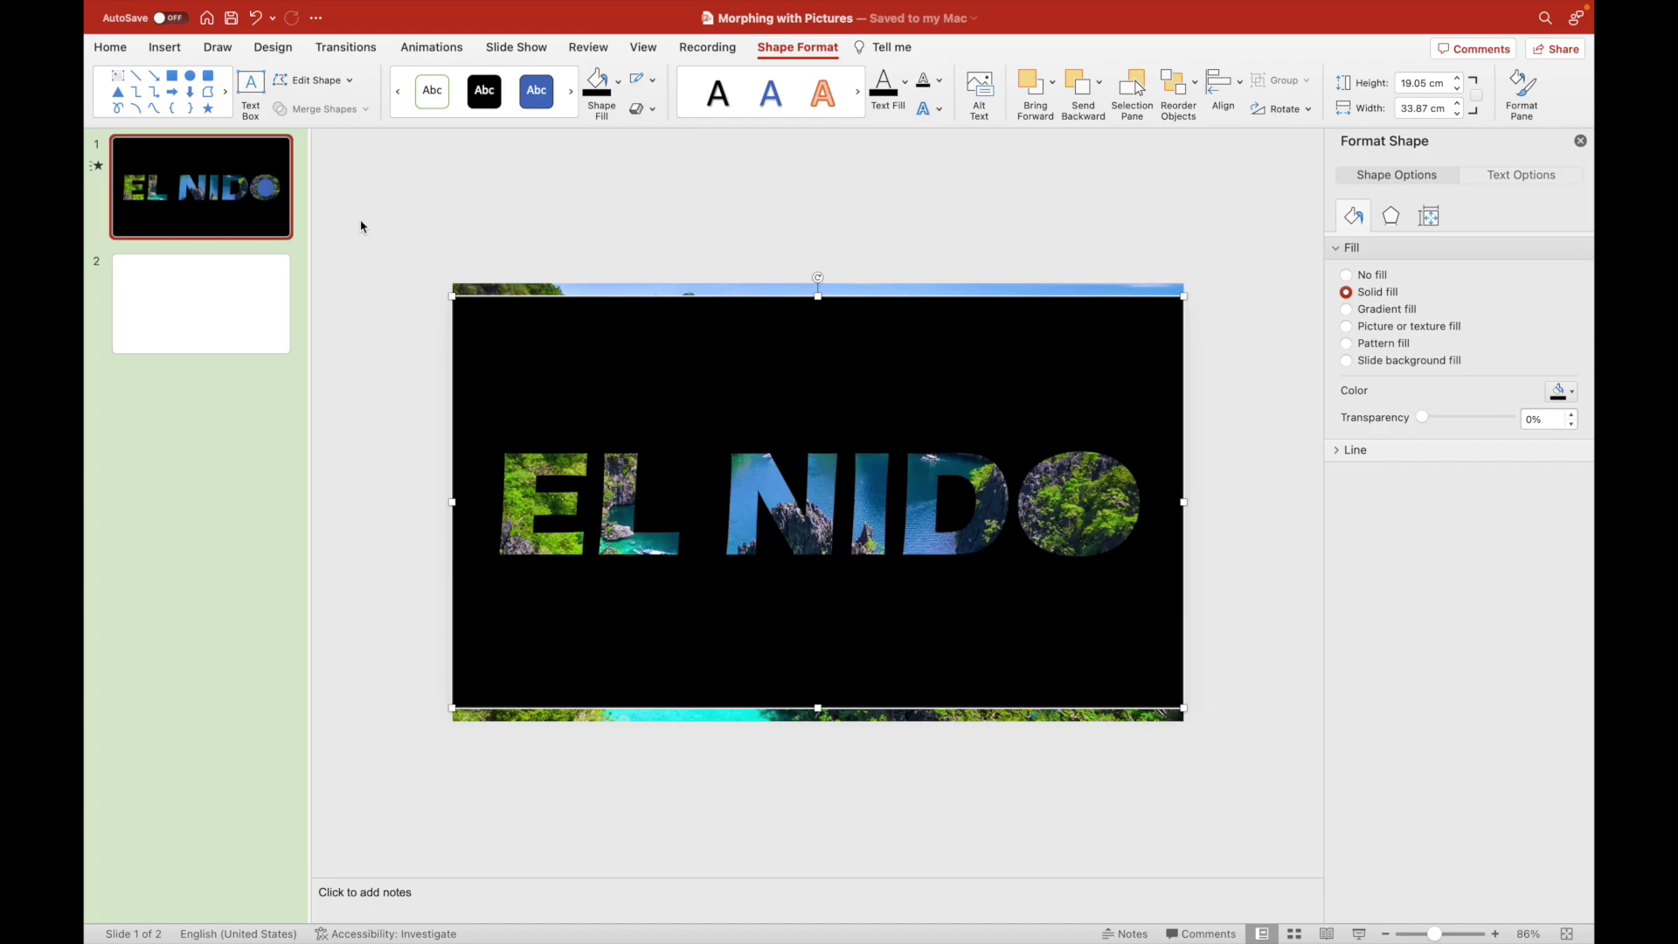
pyautogui.click(648, 221)
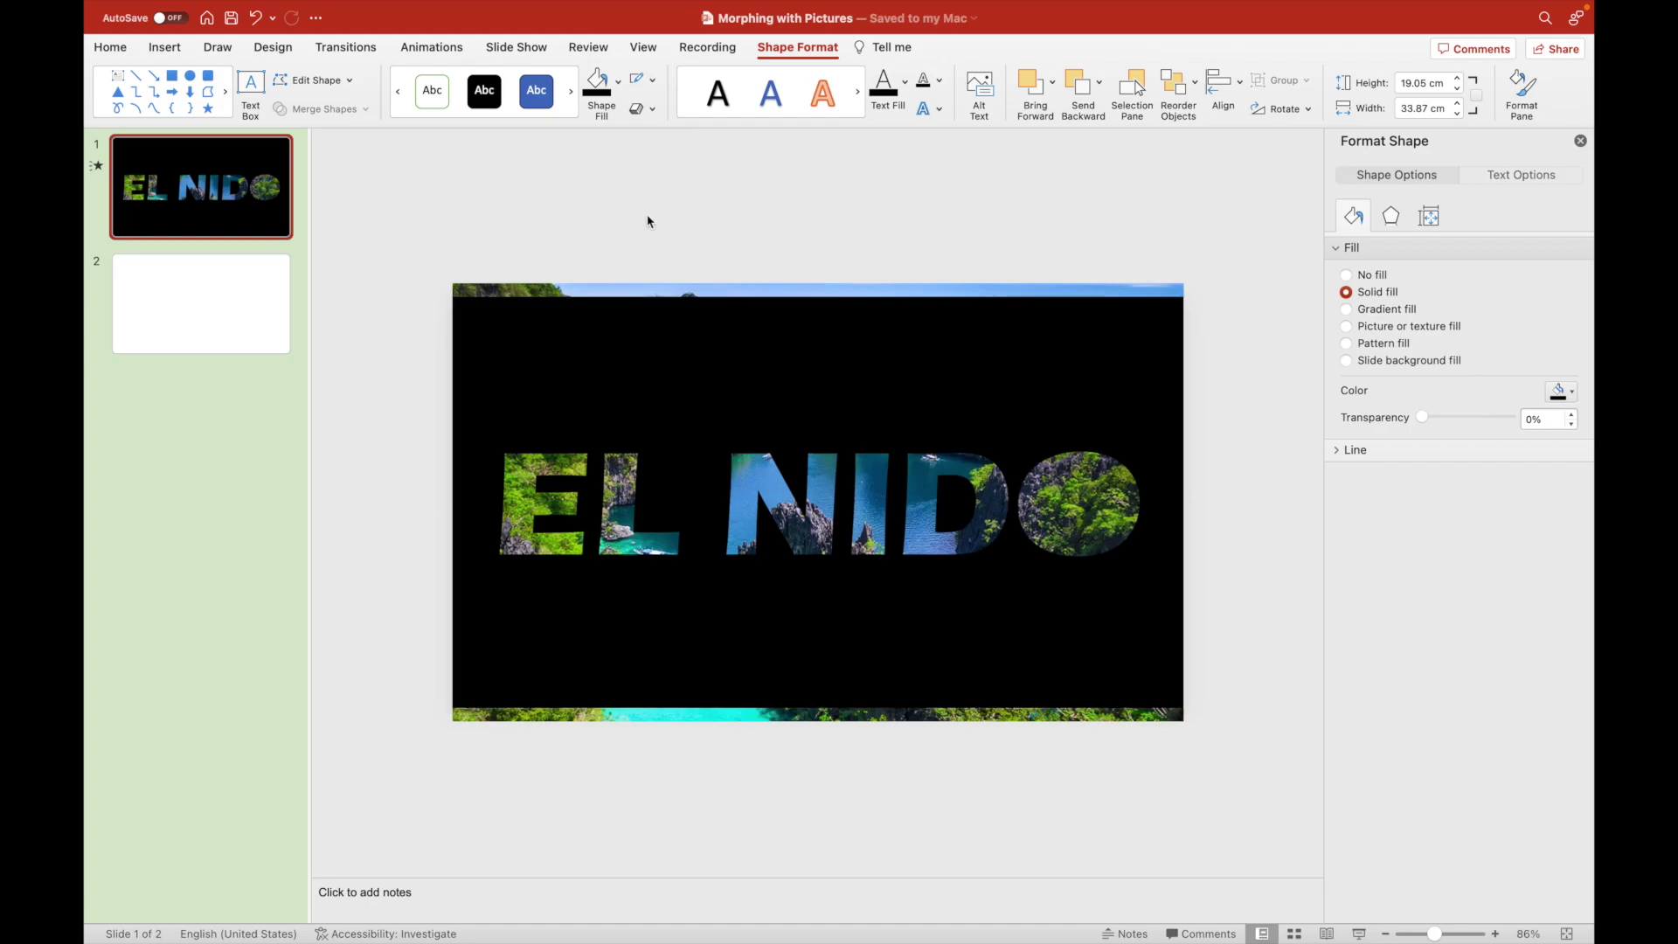
# Delete the blank slide 2 and paste a copy of the EL NIDO slide in its place.
pyautogui.click(187, 315)
pyautogui.press('Delete')
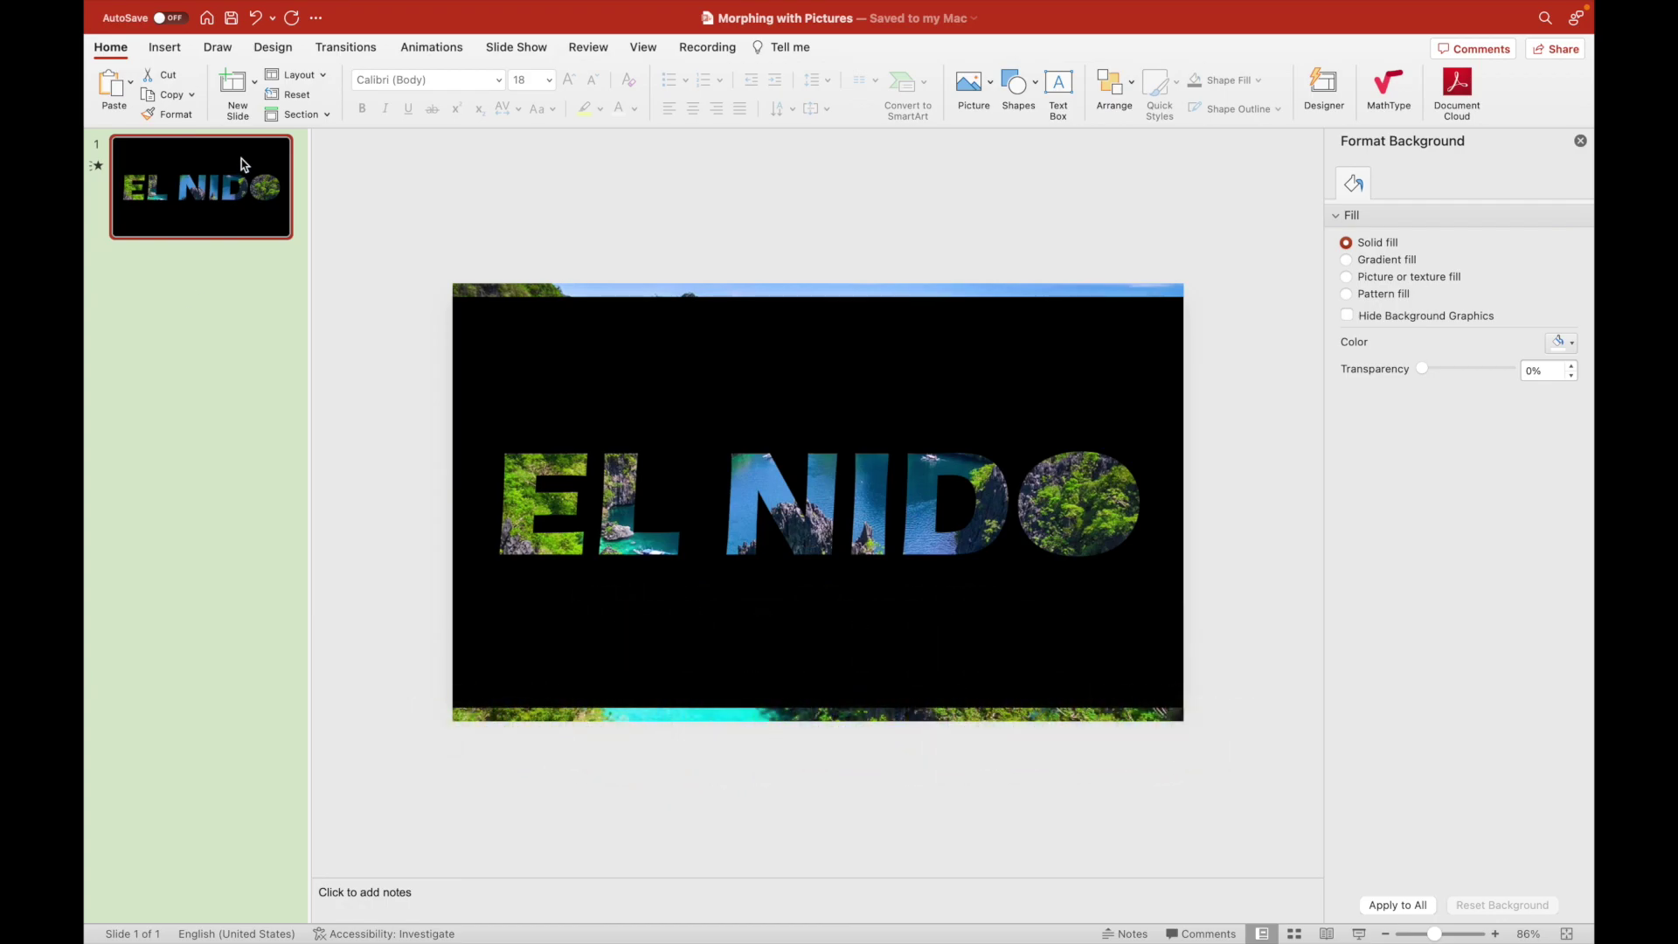
pyautogui.press('cmd+v')
# Select slide 2's black cutout and open its Format Shape size settings.
pyautogui.click(817, 379)
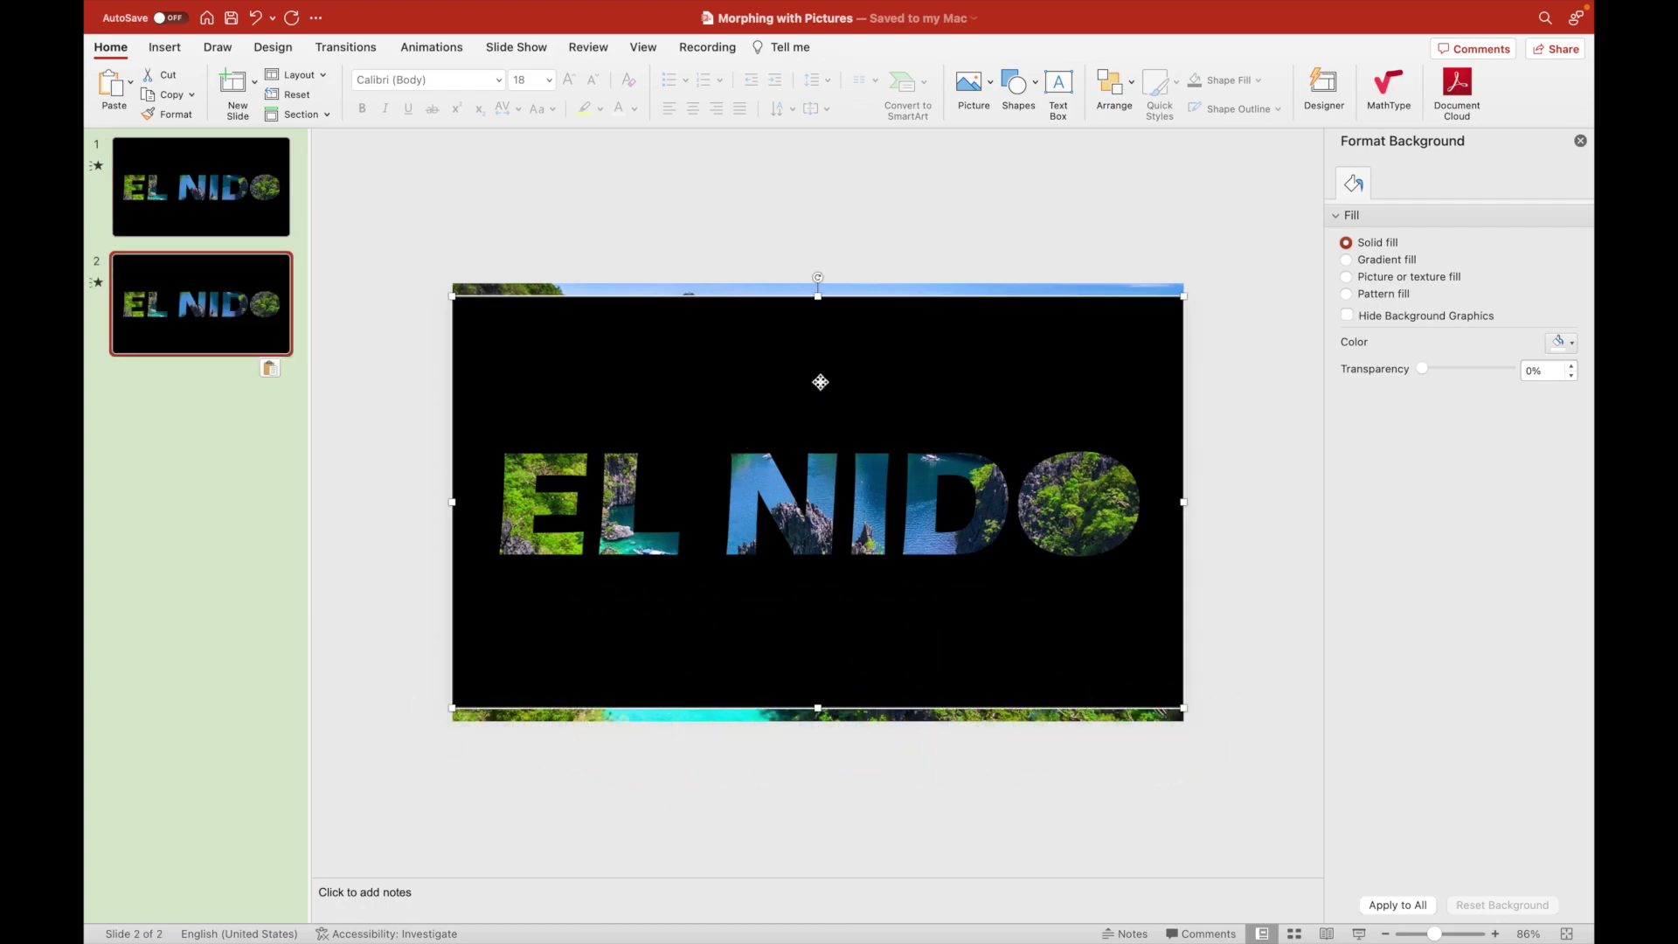
pyautogui.moveTo(456, 298); pyautogui.dragTo(201, 84)
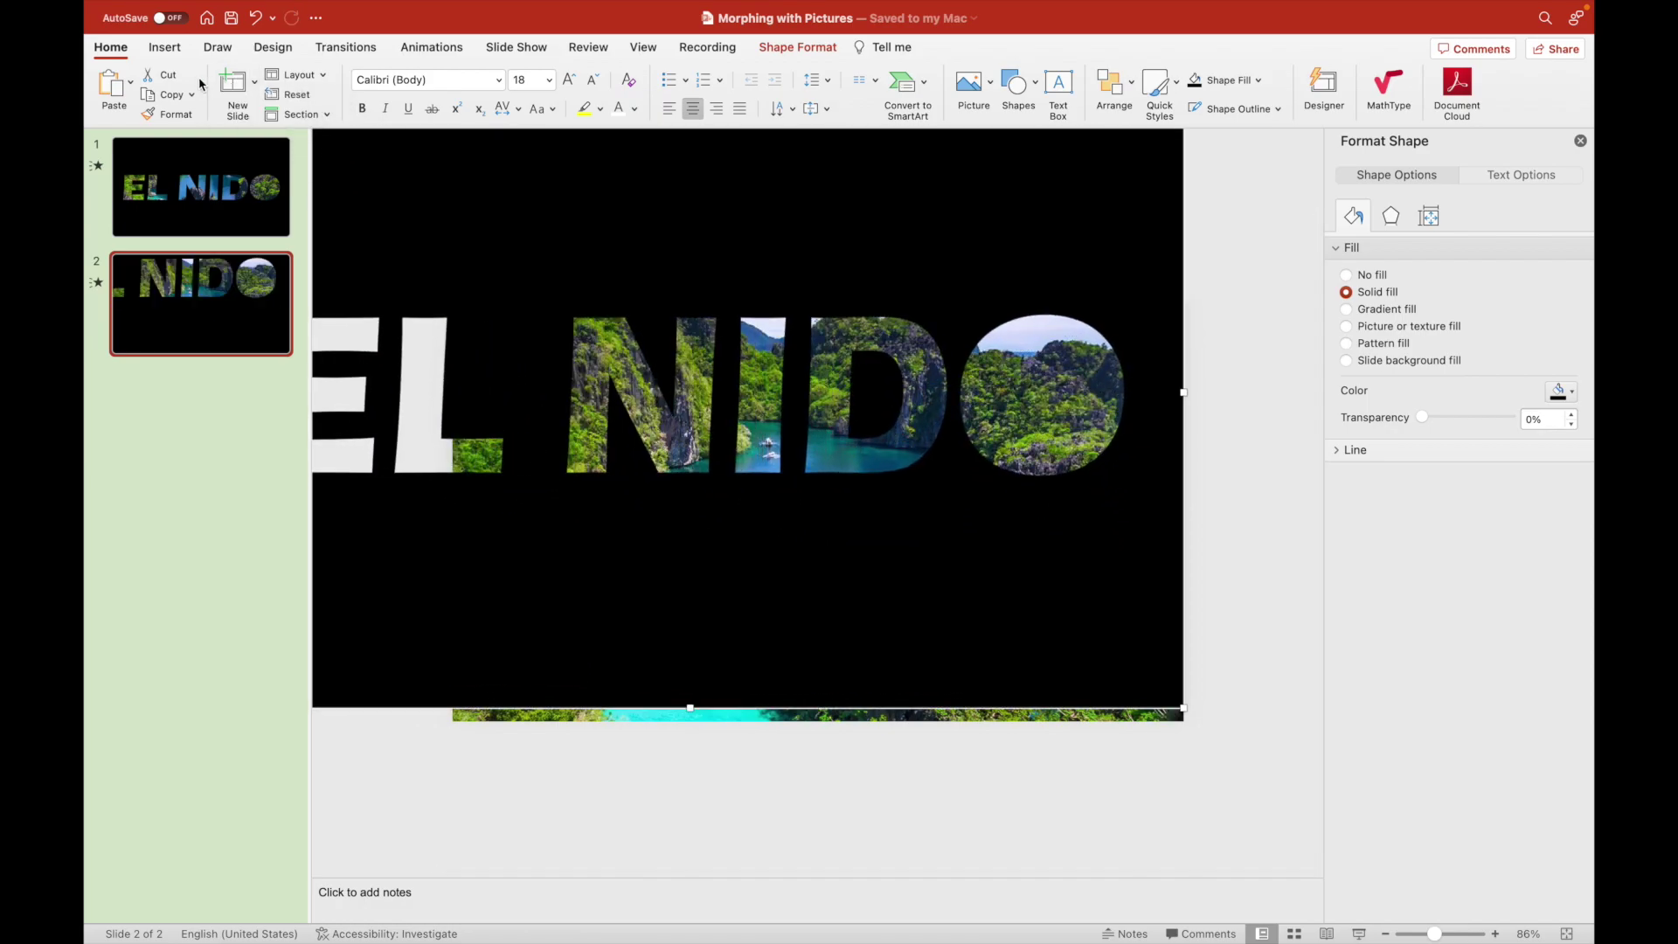
pyautogui.press('super+z')
pyautogui.click(1429, 217)
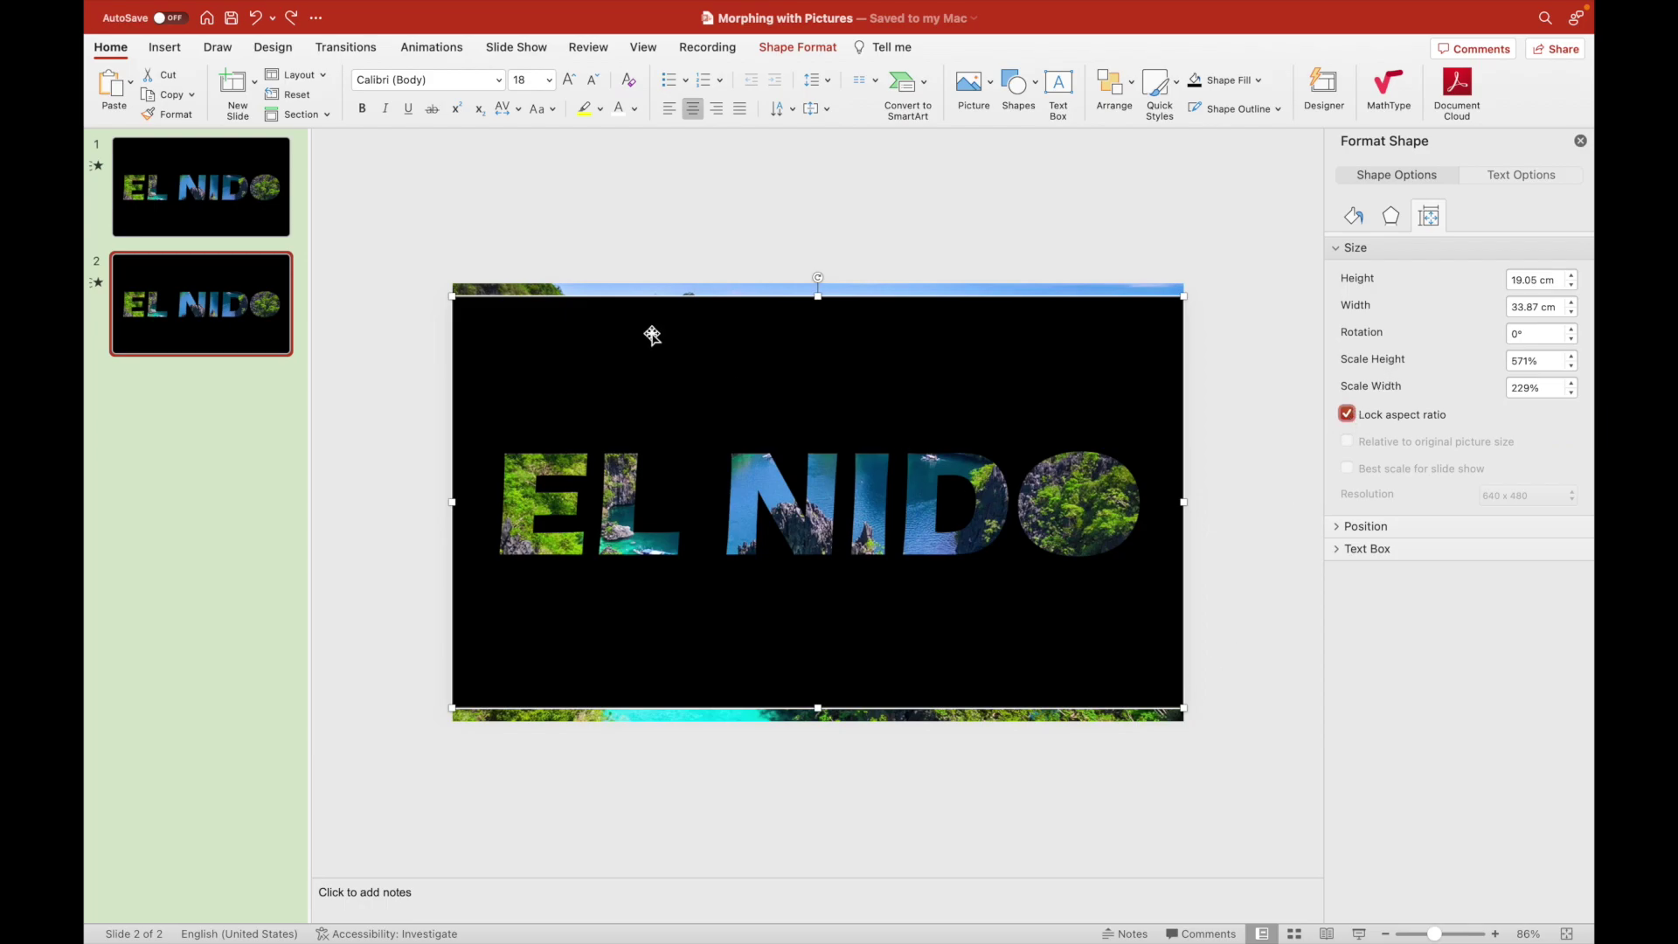
# Enlarge slide 2's cutout far beyond the slide, to roughly 400 cm wide.
pyautogui.moveTo(452, 297); pyautogui.dragTo(85, 11)
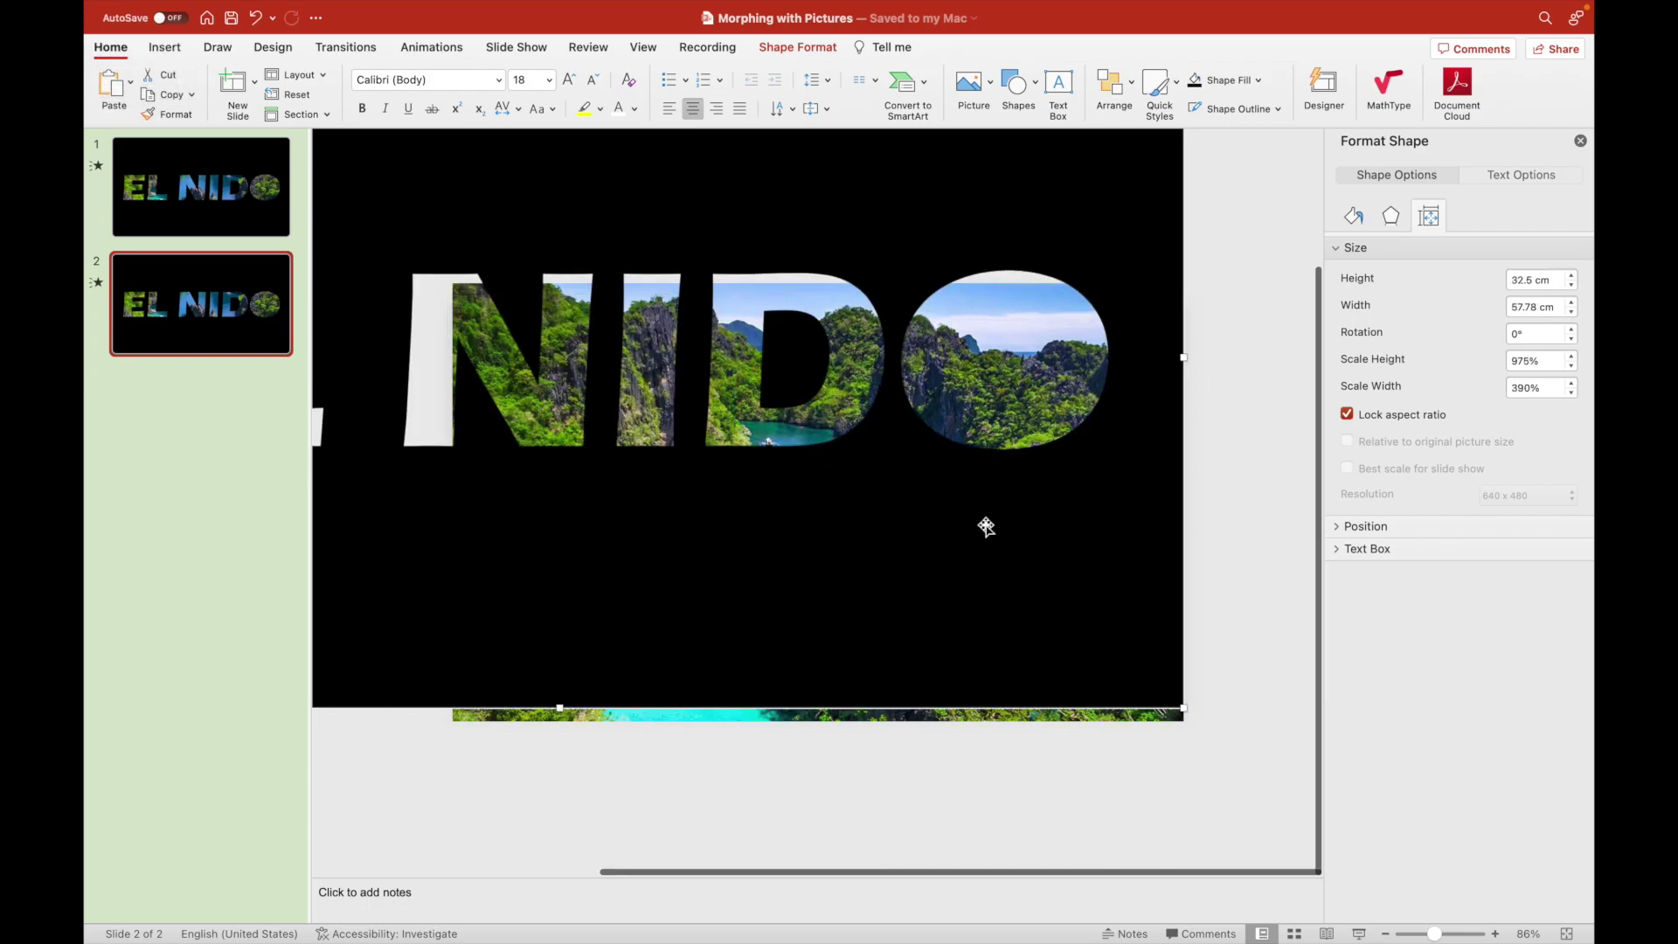
pyautogui.moveTo(1186, 714); pyautogui.dragTo(1356, 896)
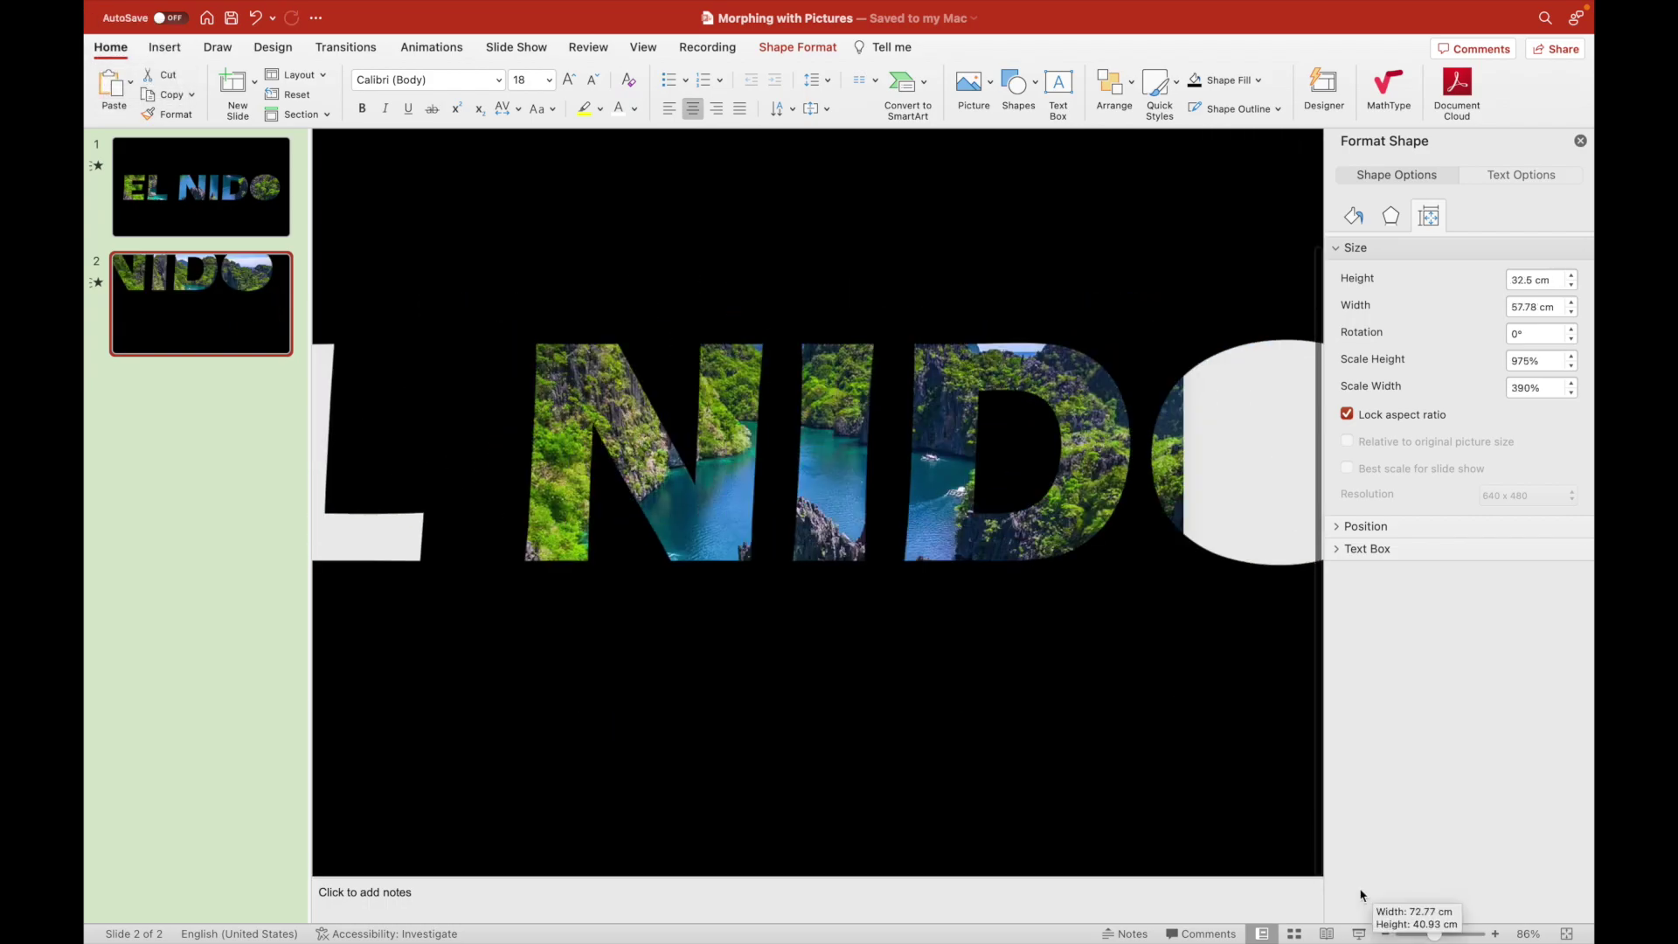
pyautogui.scroll(-5, 1061, 600)
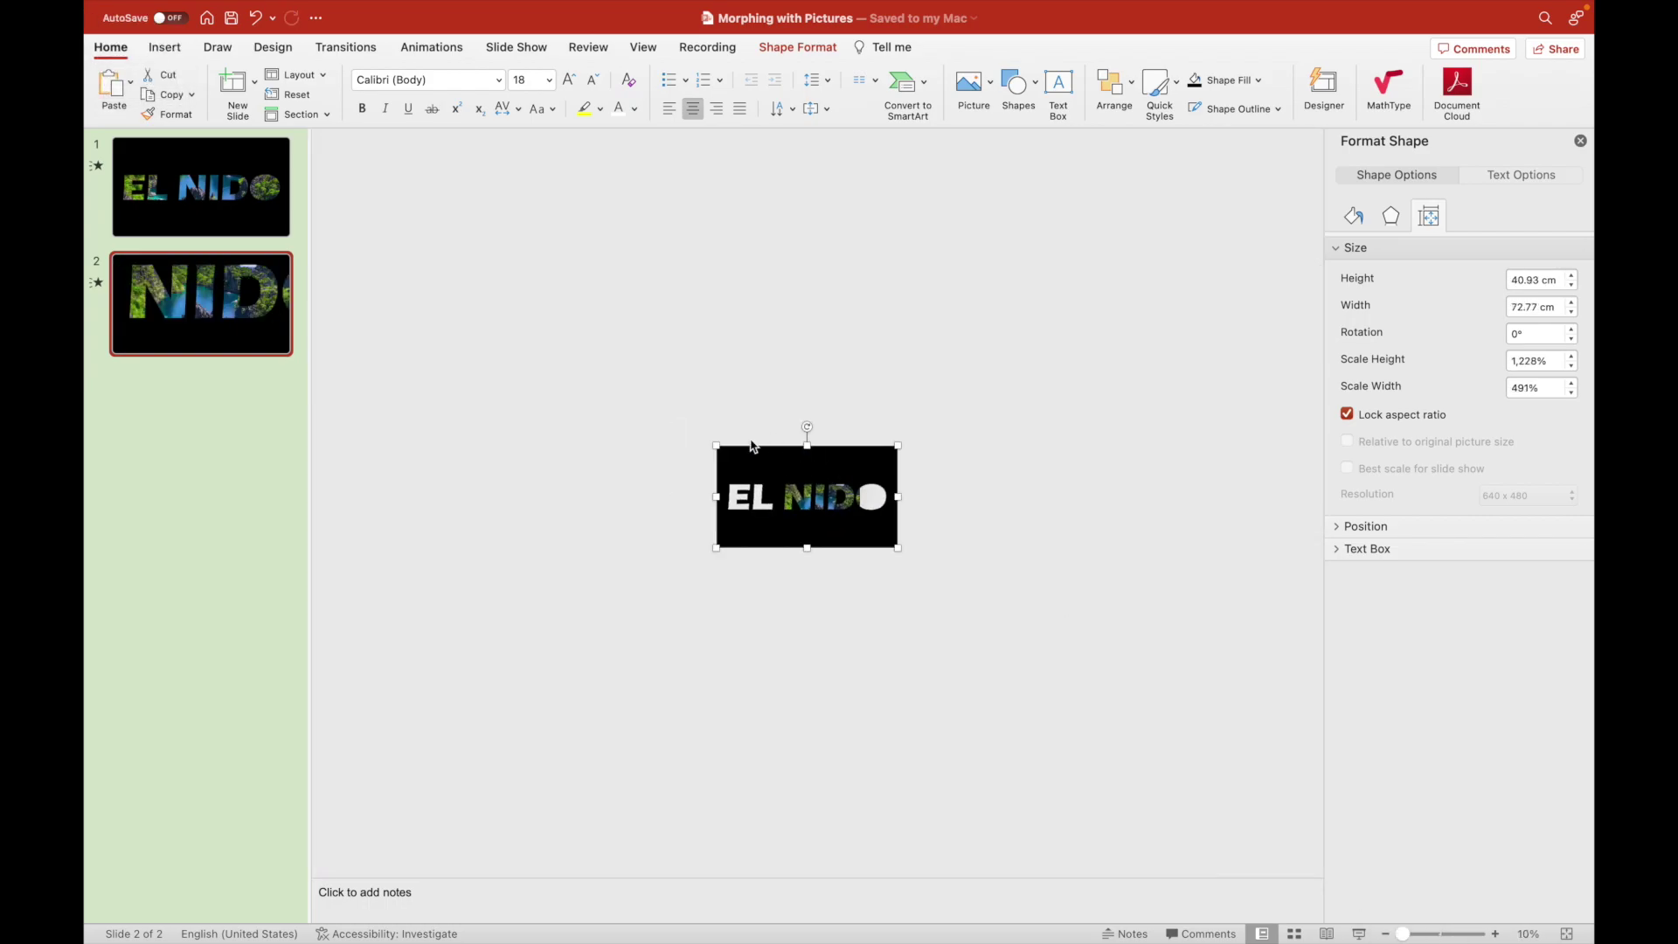
pyautogui.moveTo(716, 443); pyautogui.dragTo(343, 276)
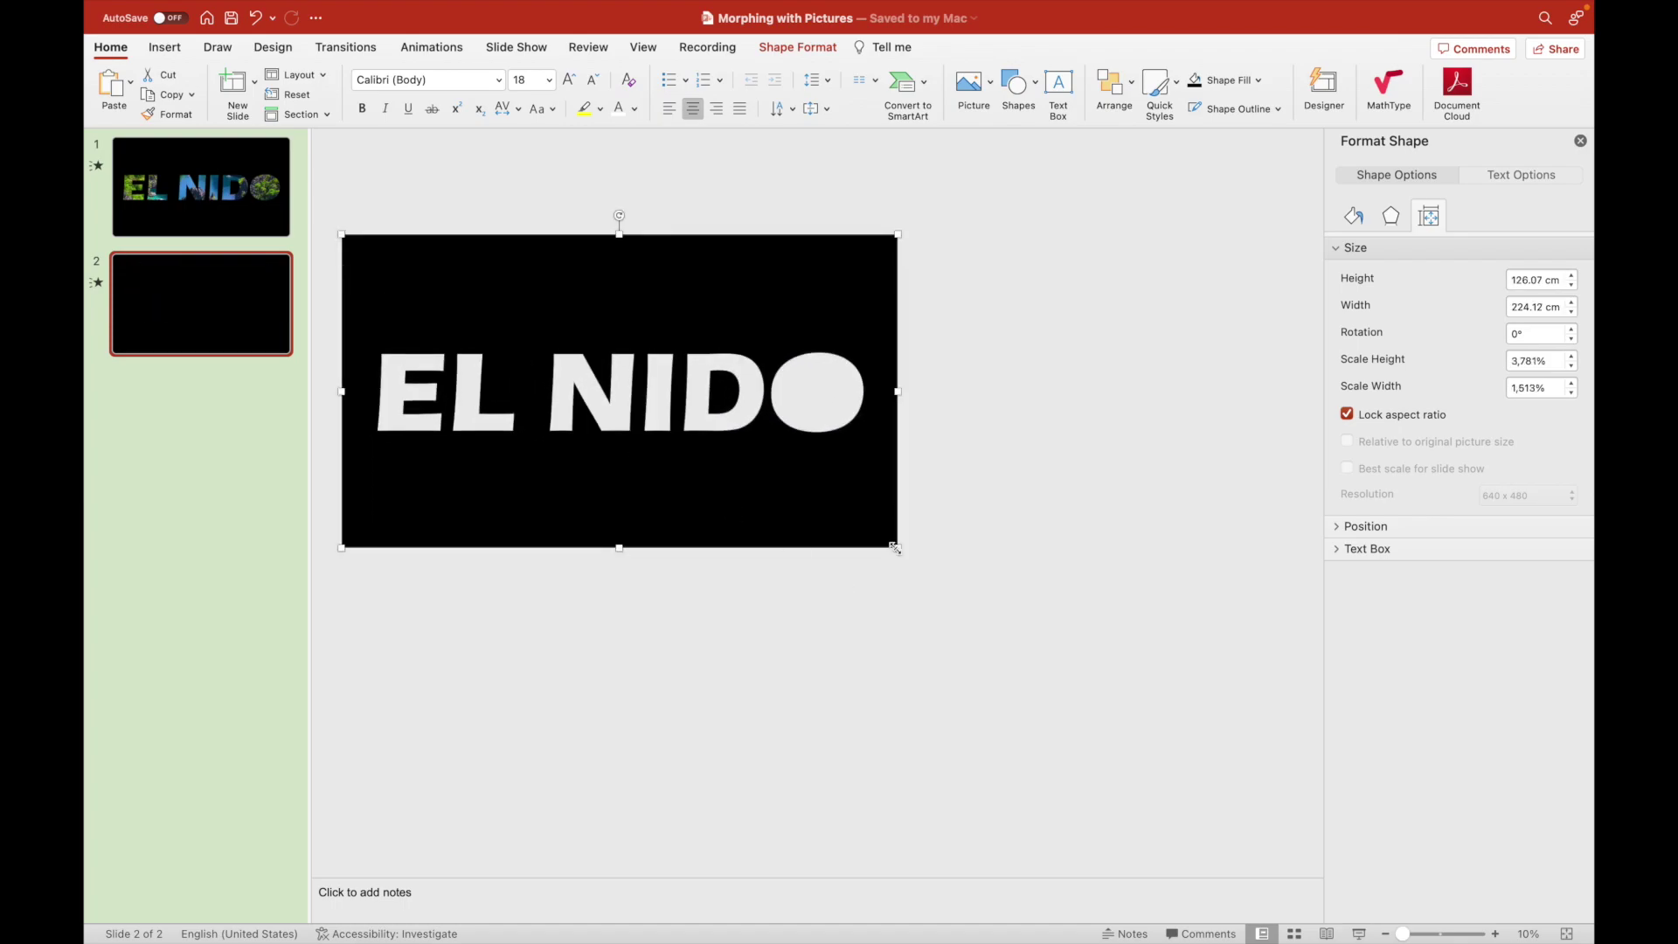
pyautogui.moveTo(895, 549); pyautogui.dragTo(1167, 794)
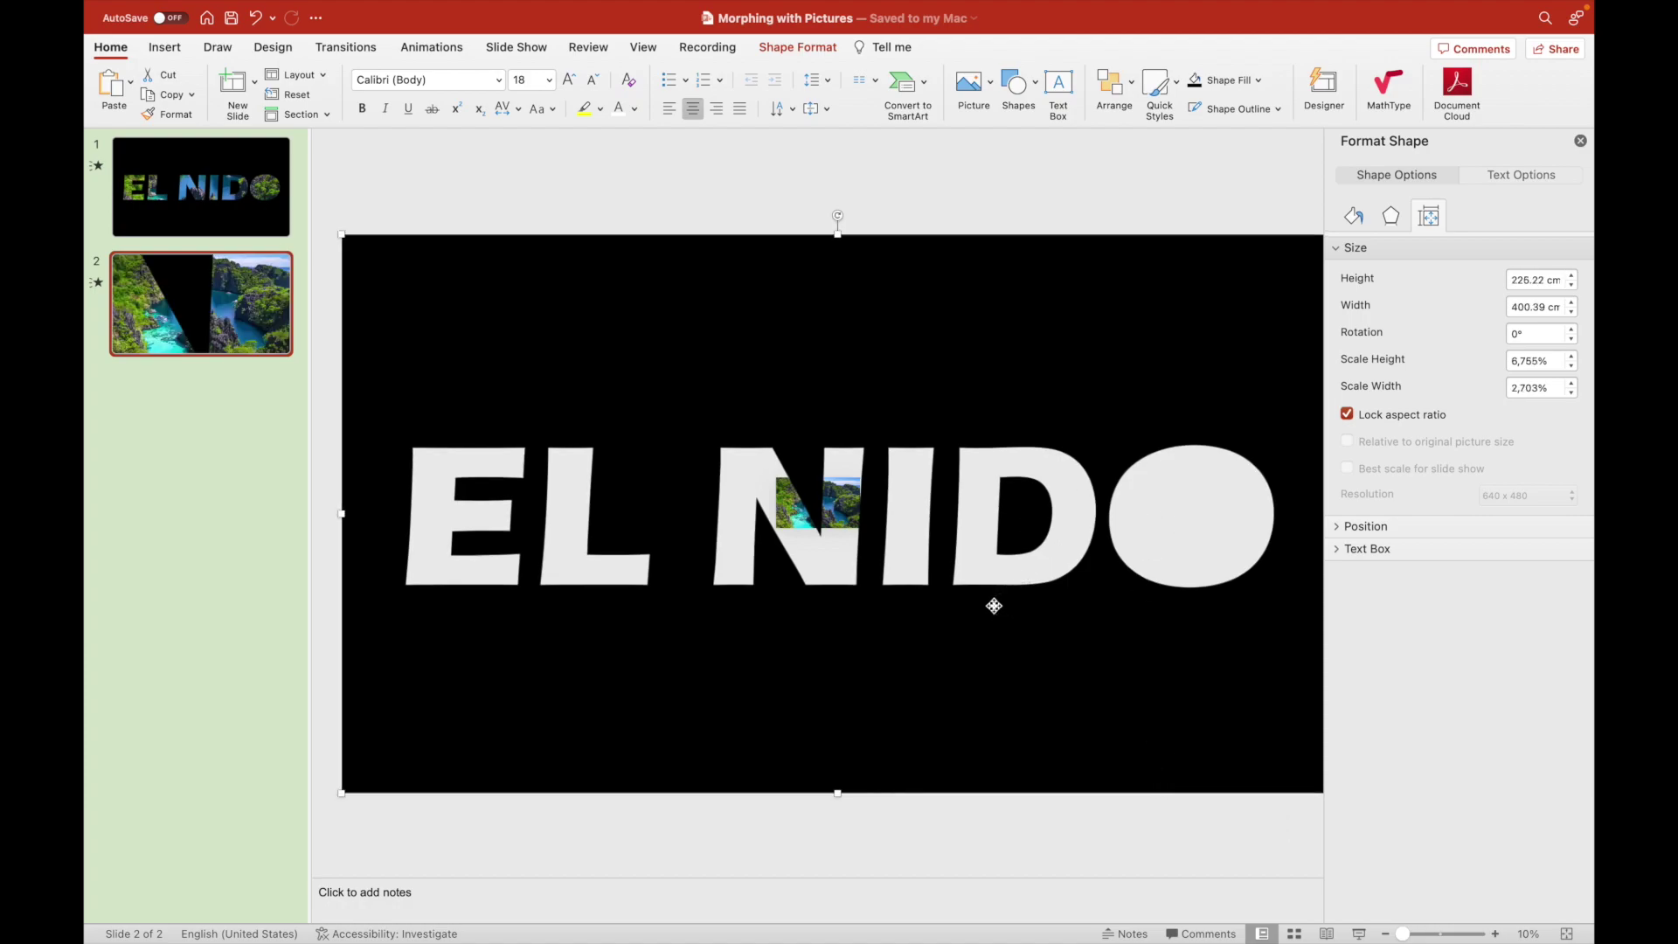
pyautogui.moveTo(994, 605); pyautogui.dragTo(623, 594)
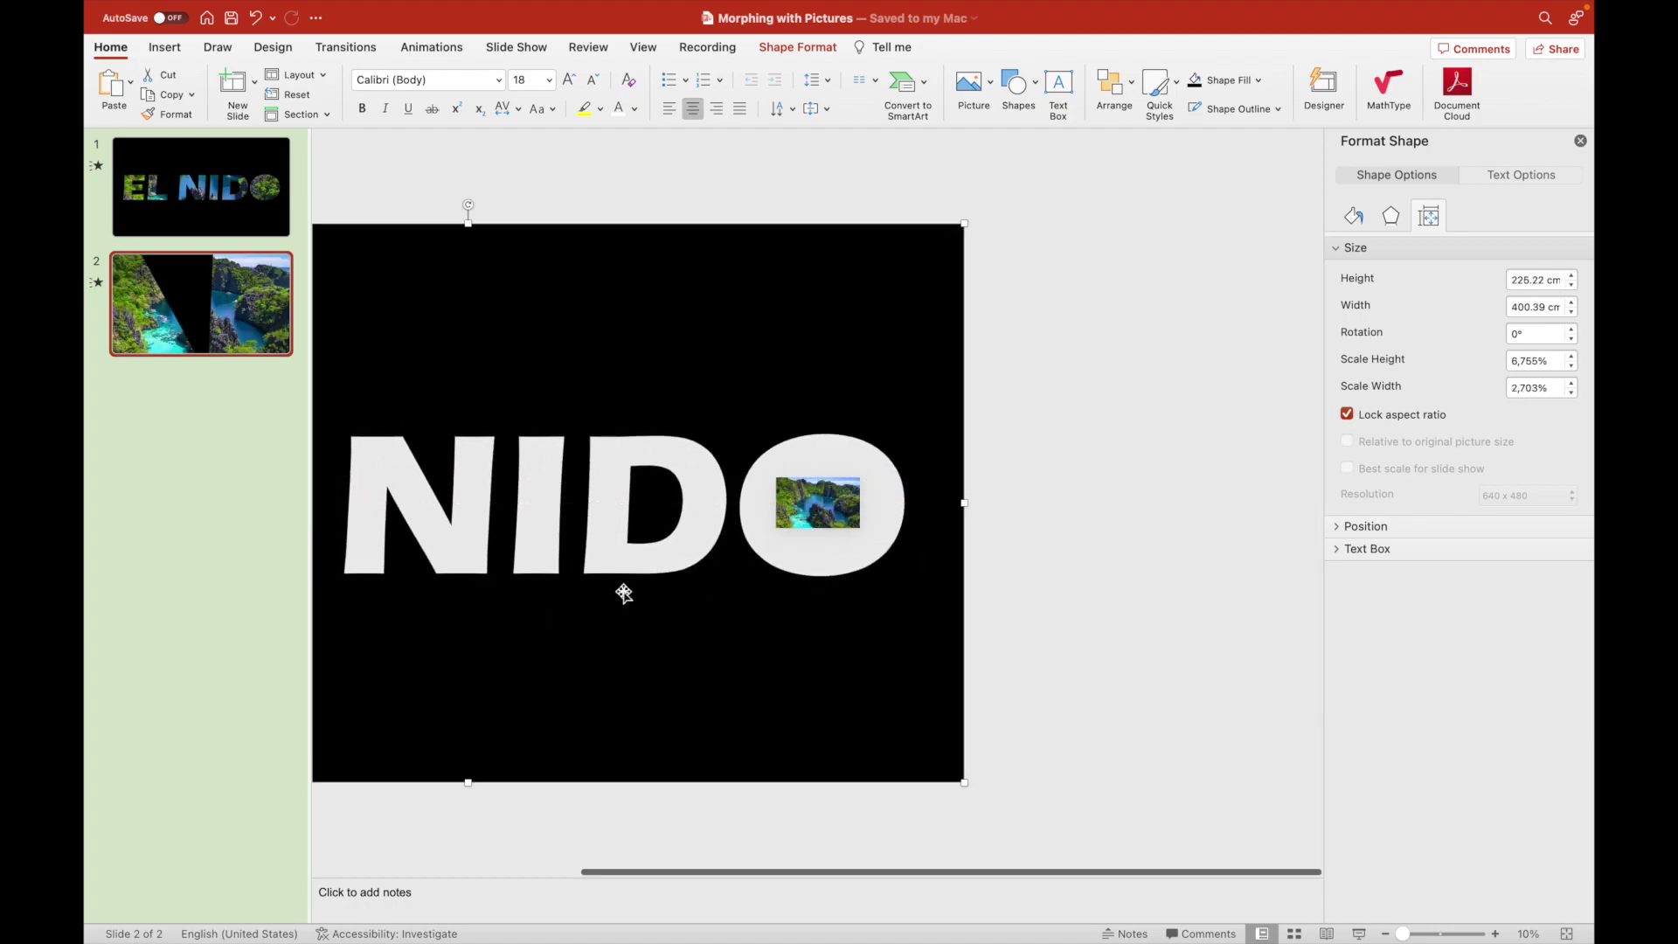
pyautogui.moveTo(965, 783); pyautogui.dragTo(927, 745)
pyautogui.click(555, 537)
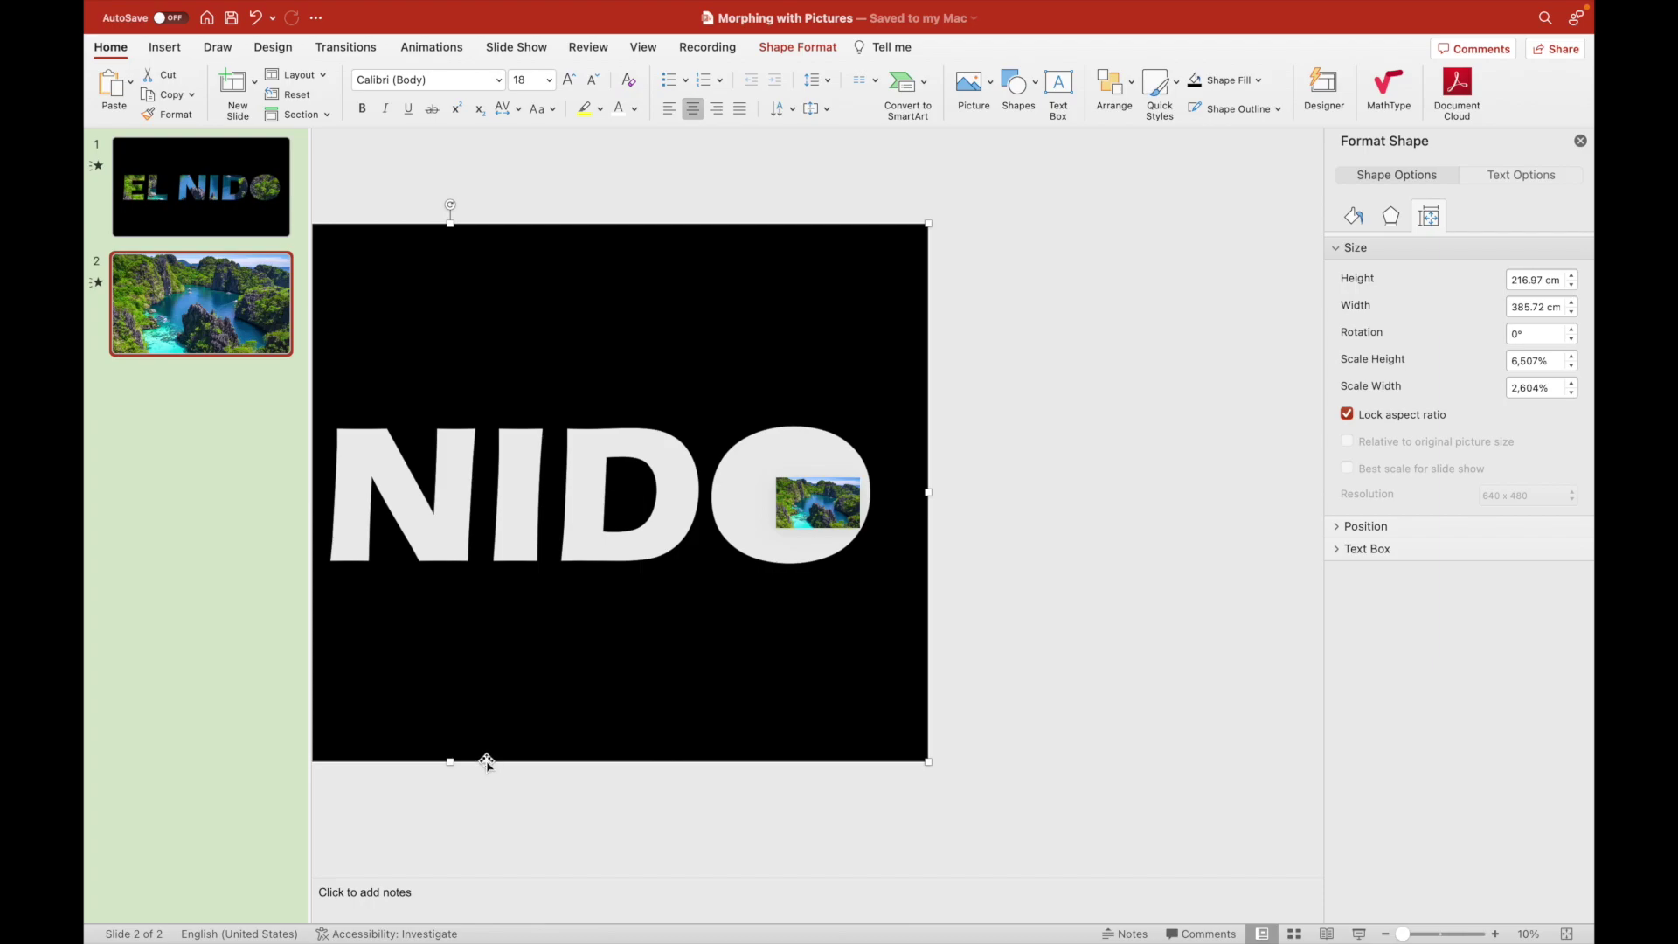
# Shrink and reposition the cutout to 265.4 × 149.29 cm so the O frames the photo.
pyautogui.hscroll(-5, 481, 811)
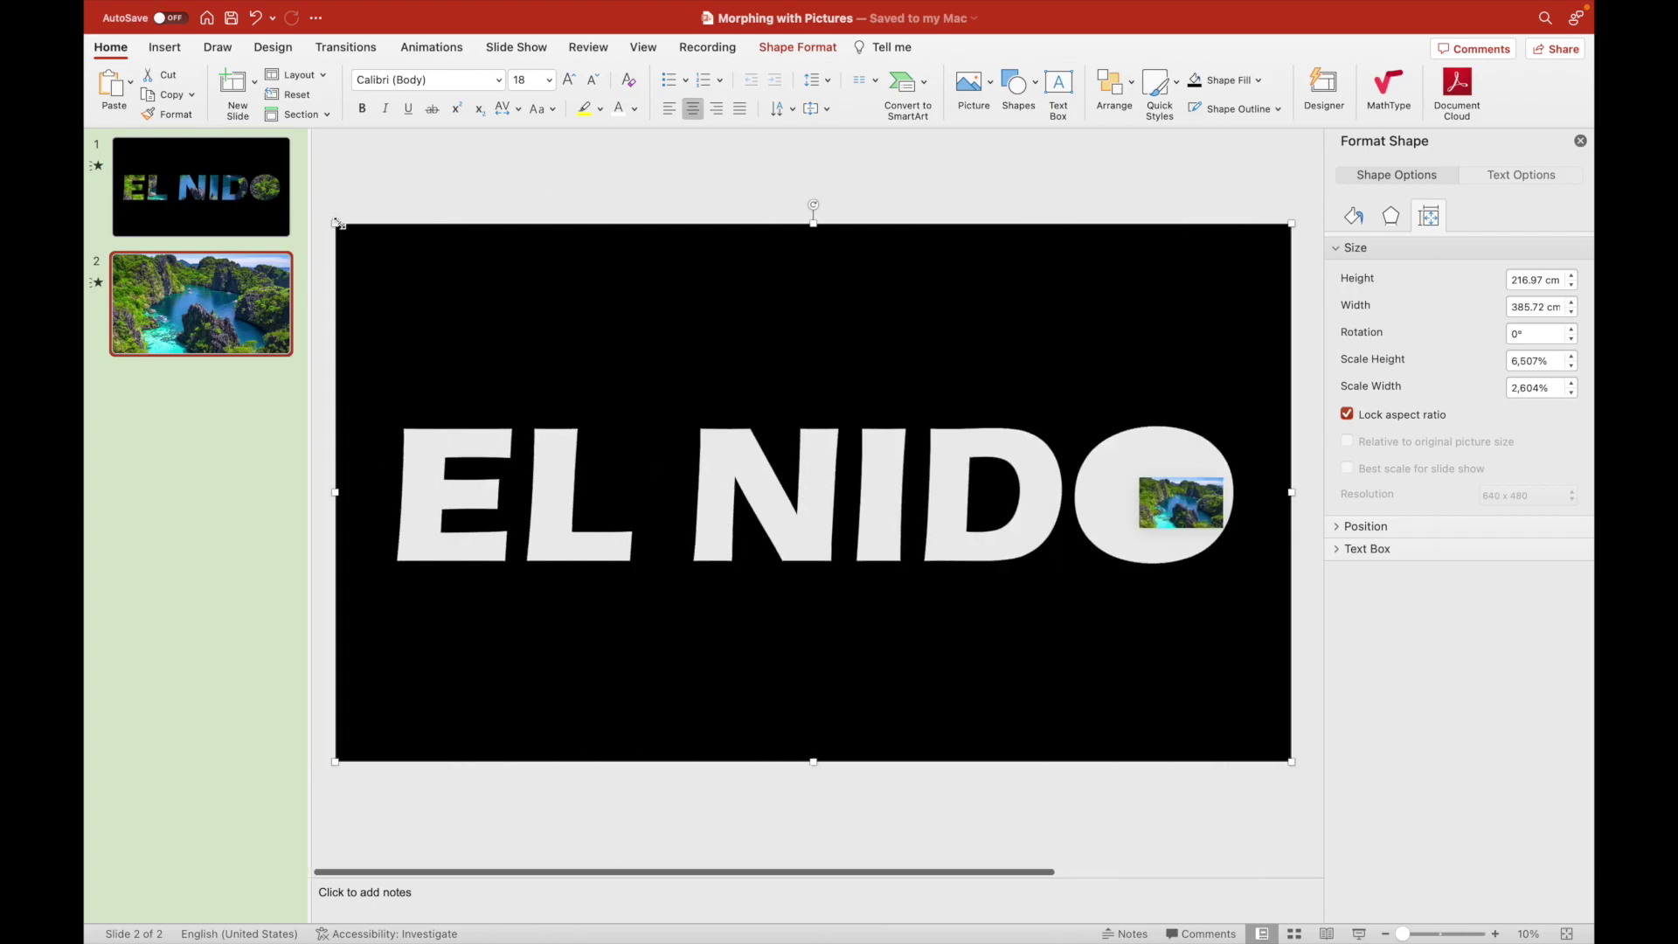
pyautogui.moveTo(337, 223); pyautogui.dragTo(631, 333)
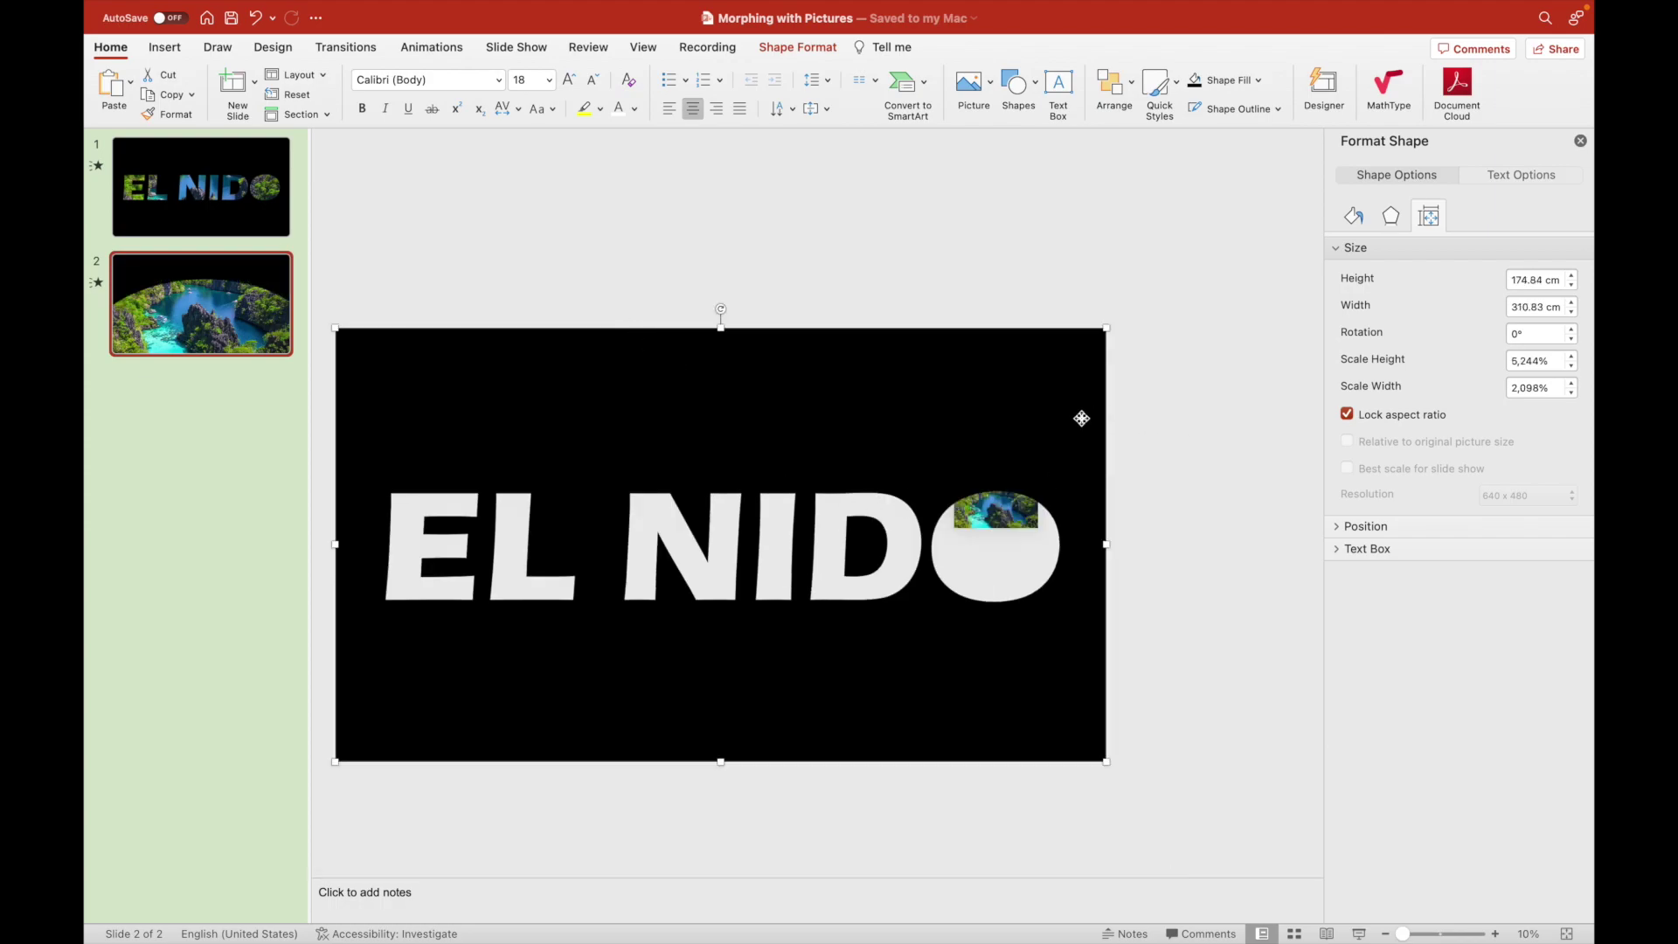
pyautogui.moveTo(1081, 419); pyautogui.dragTo(1079, 384)
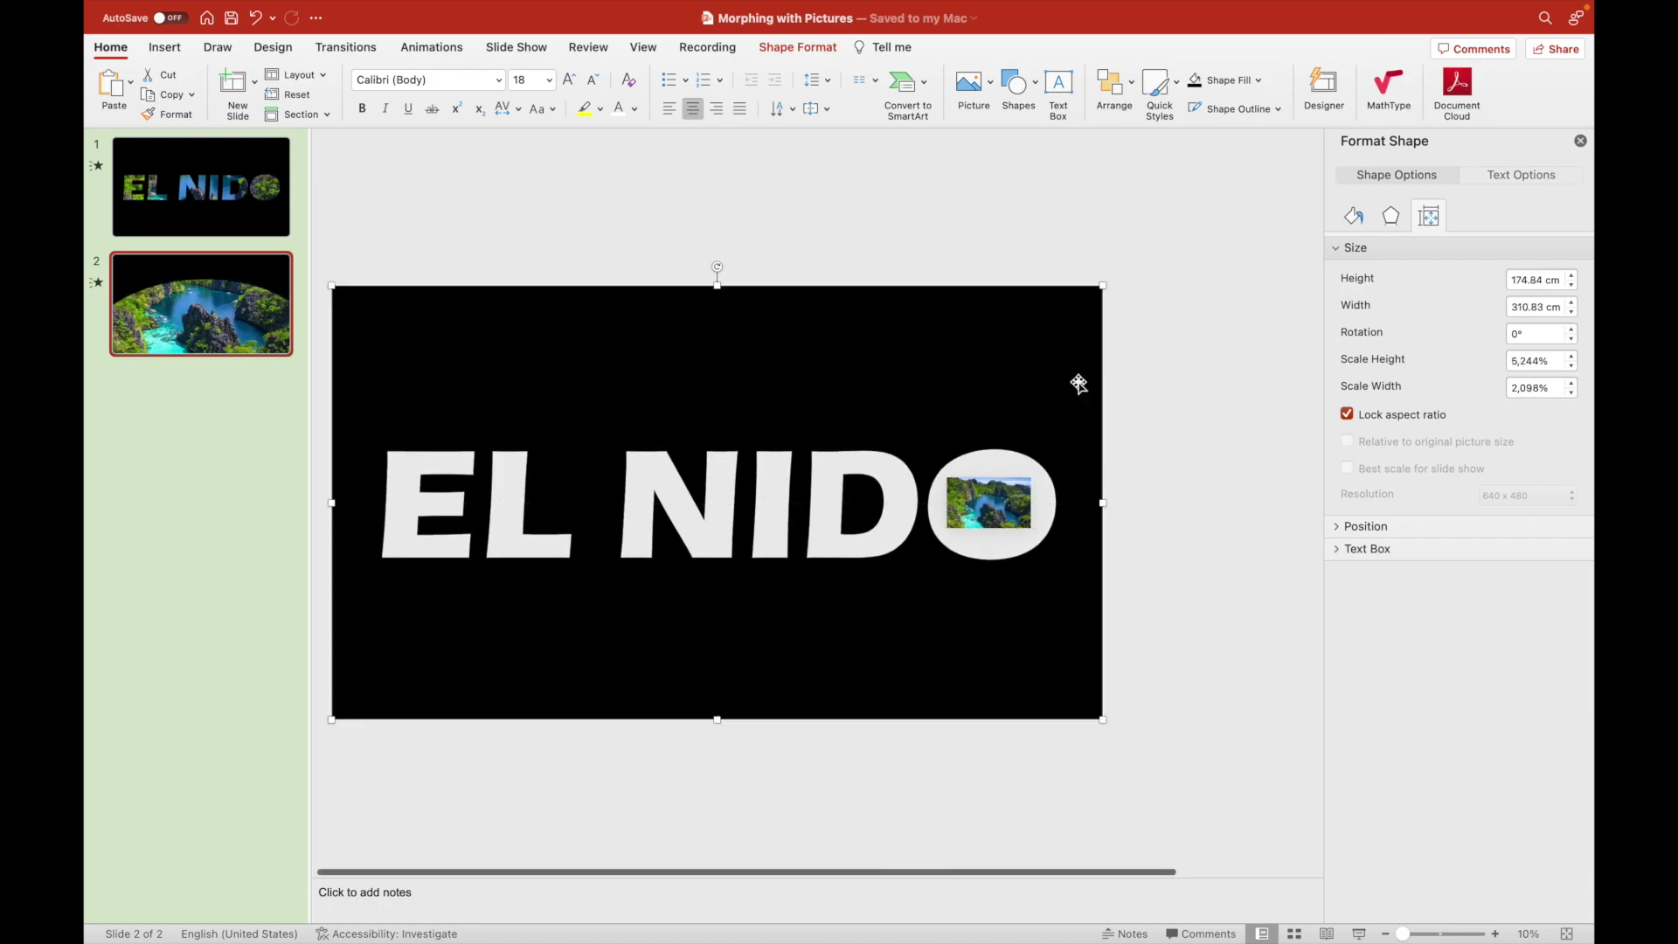
pyautogui.moveTo(331, 284); pyautogui.dragTo(348, 300)
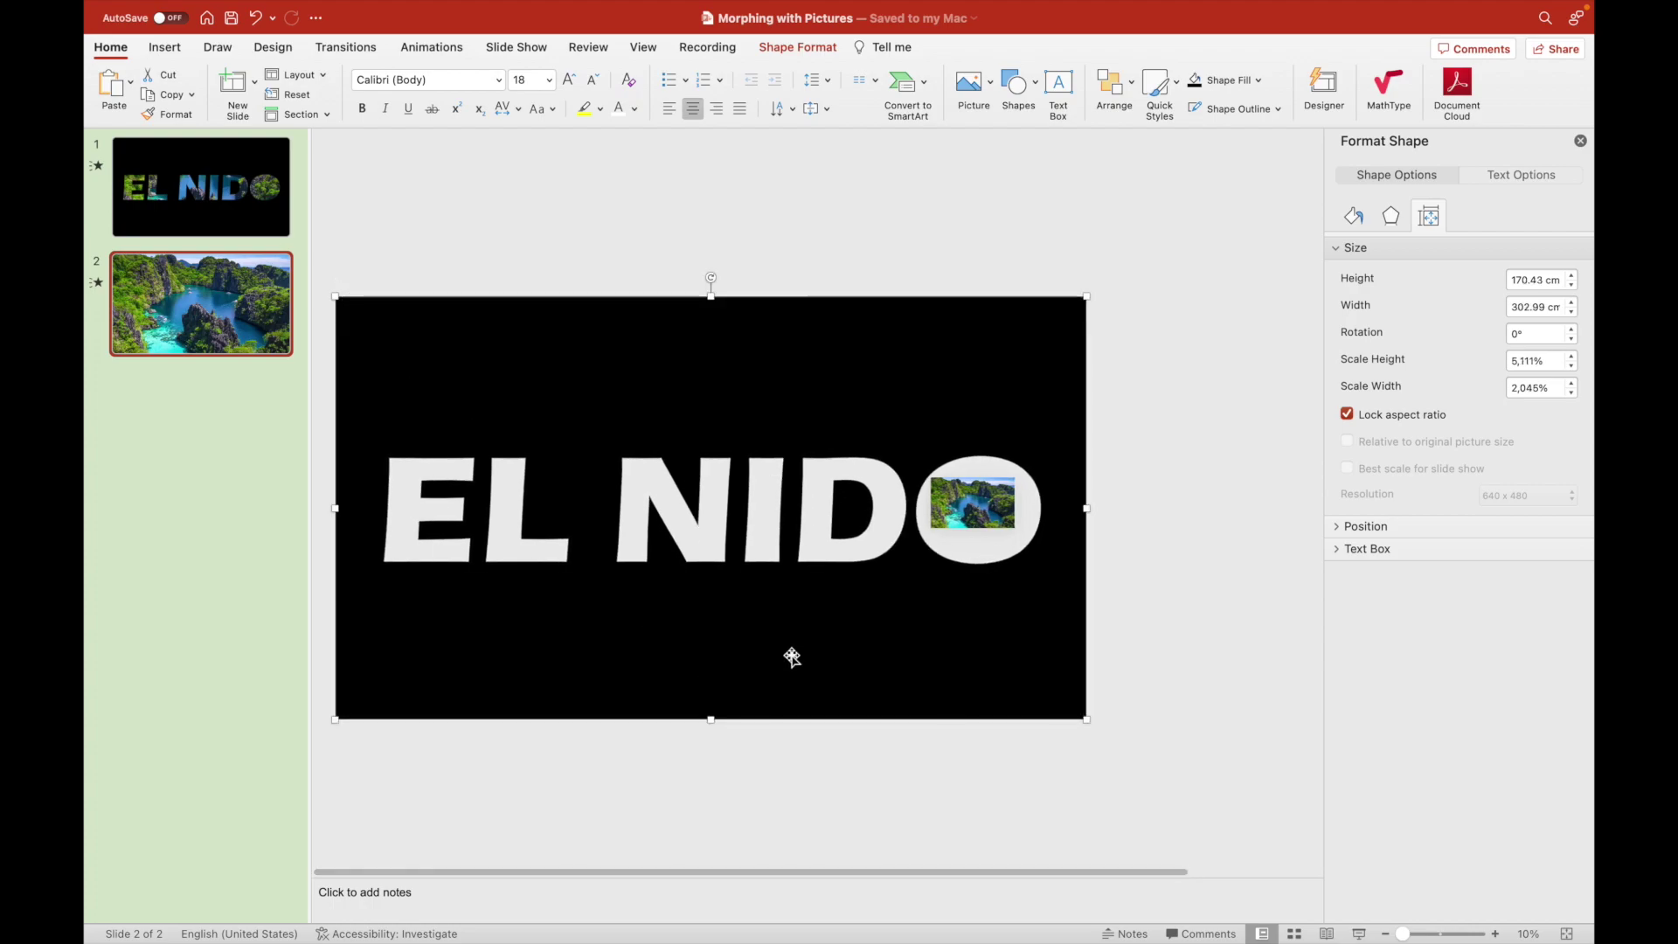
pyautogui.moveTo(1088, 720); pyautogui.dragTo(1061, 653)
pyautogui.moveTo(328, 298); pyautogui.dragTo(375, 324)
pyautogui.moveTo(910, 486); pyautogui.dragTo(871, 486)
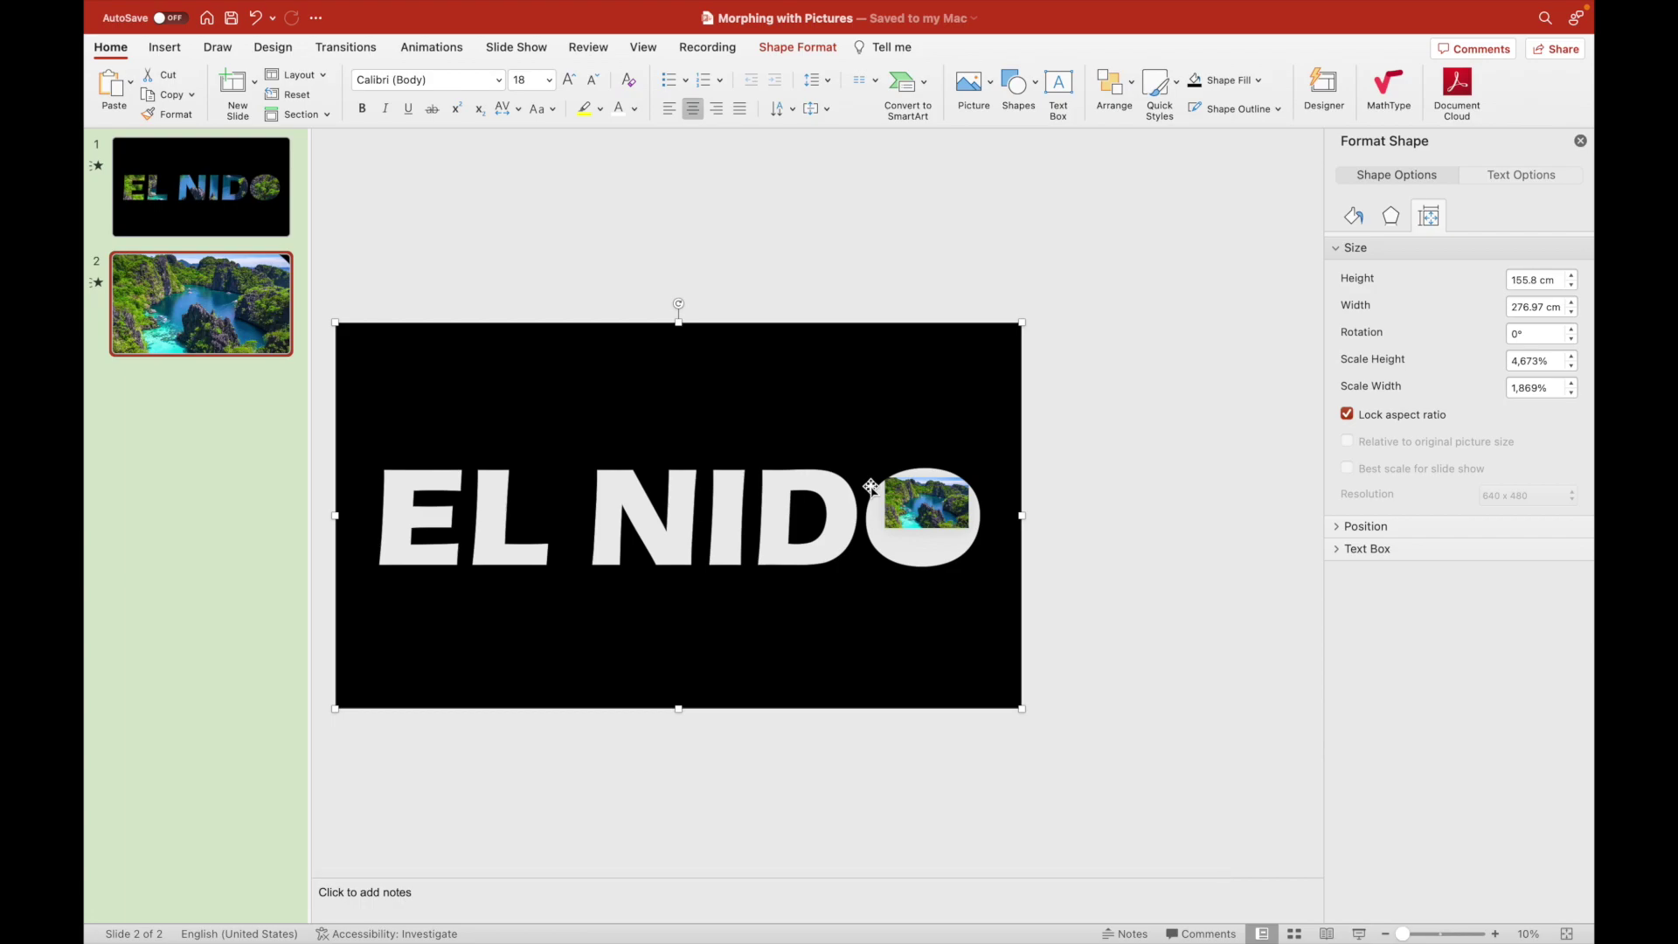
pyautogui.moveTo(918, 435); pyautogui.dragTo(916, 420)
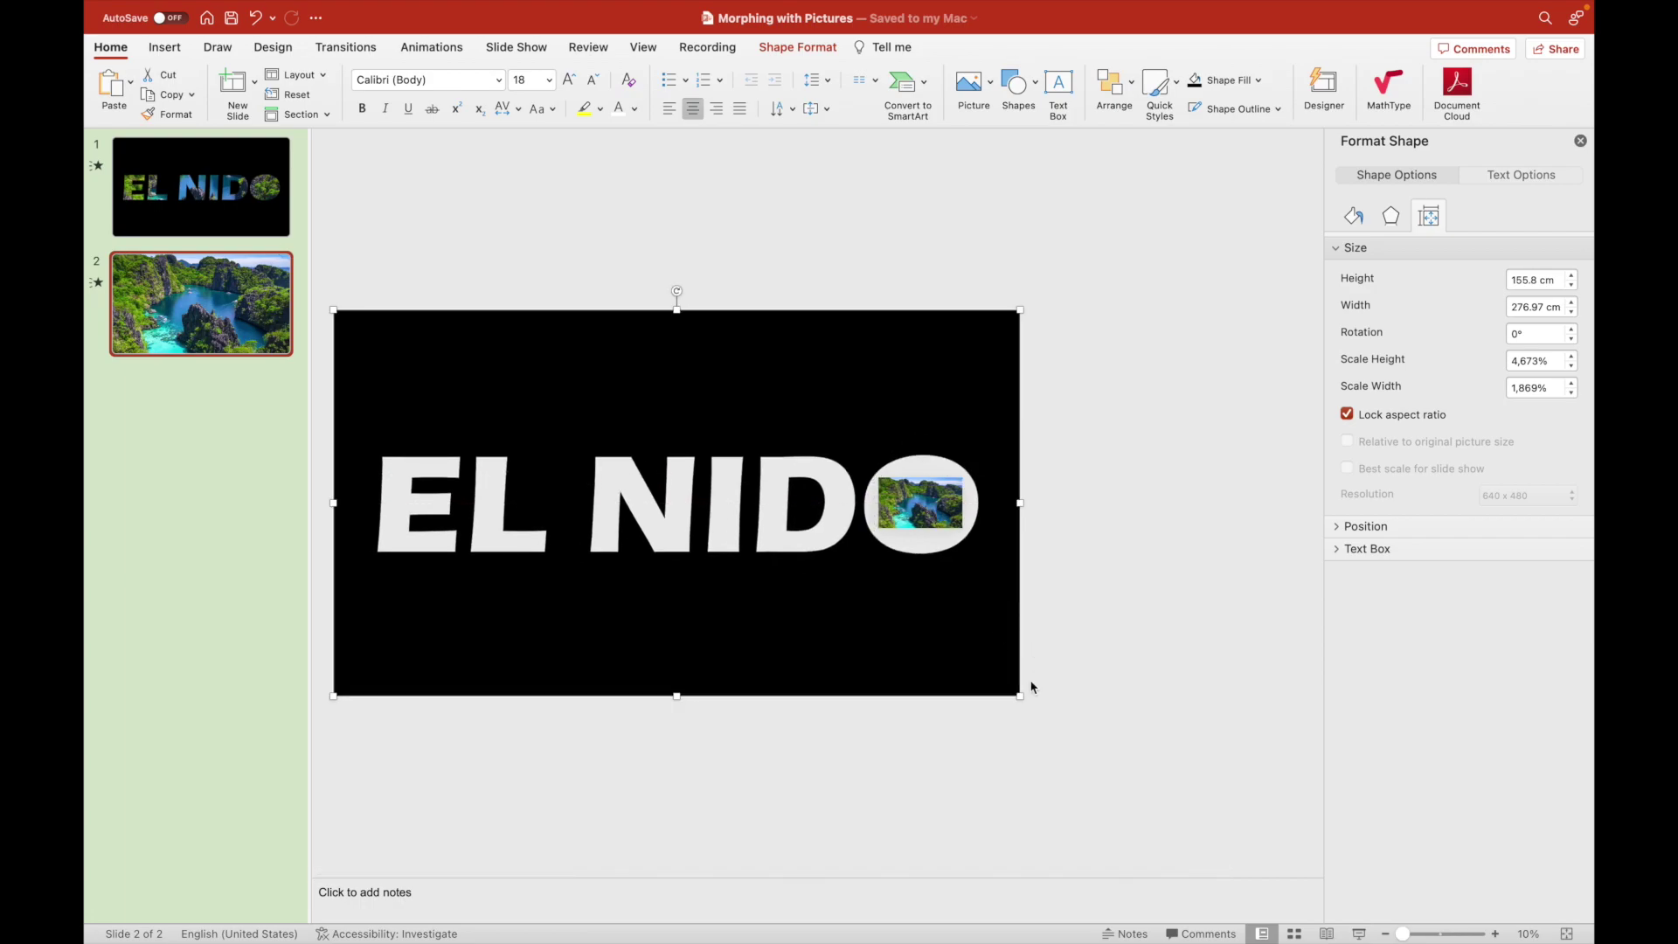
pyautogui.moveTo(1021, 696); pyautogui.dragTo(1009, 691)
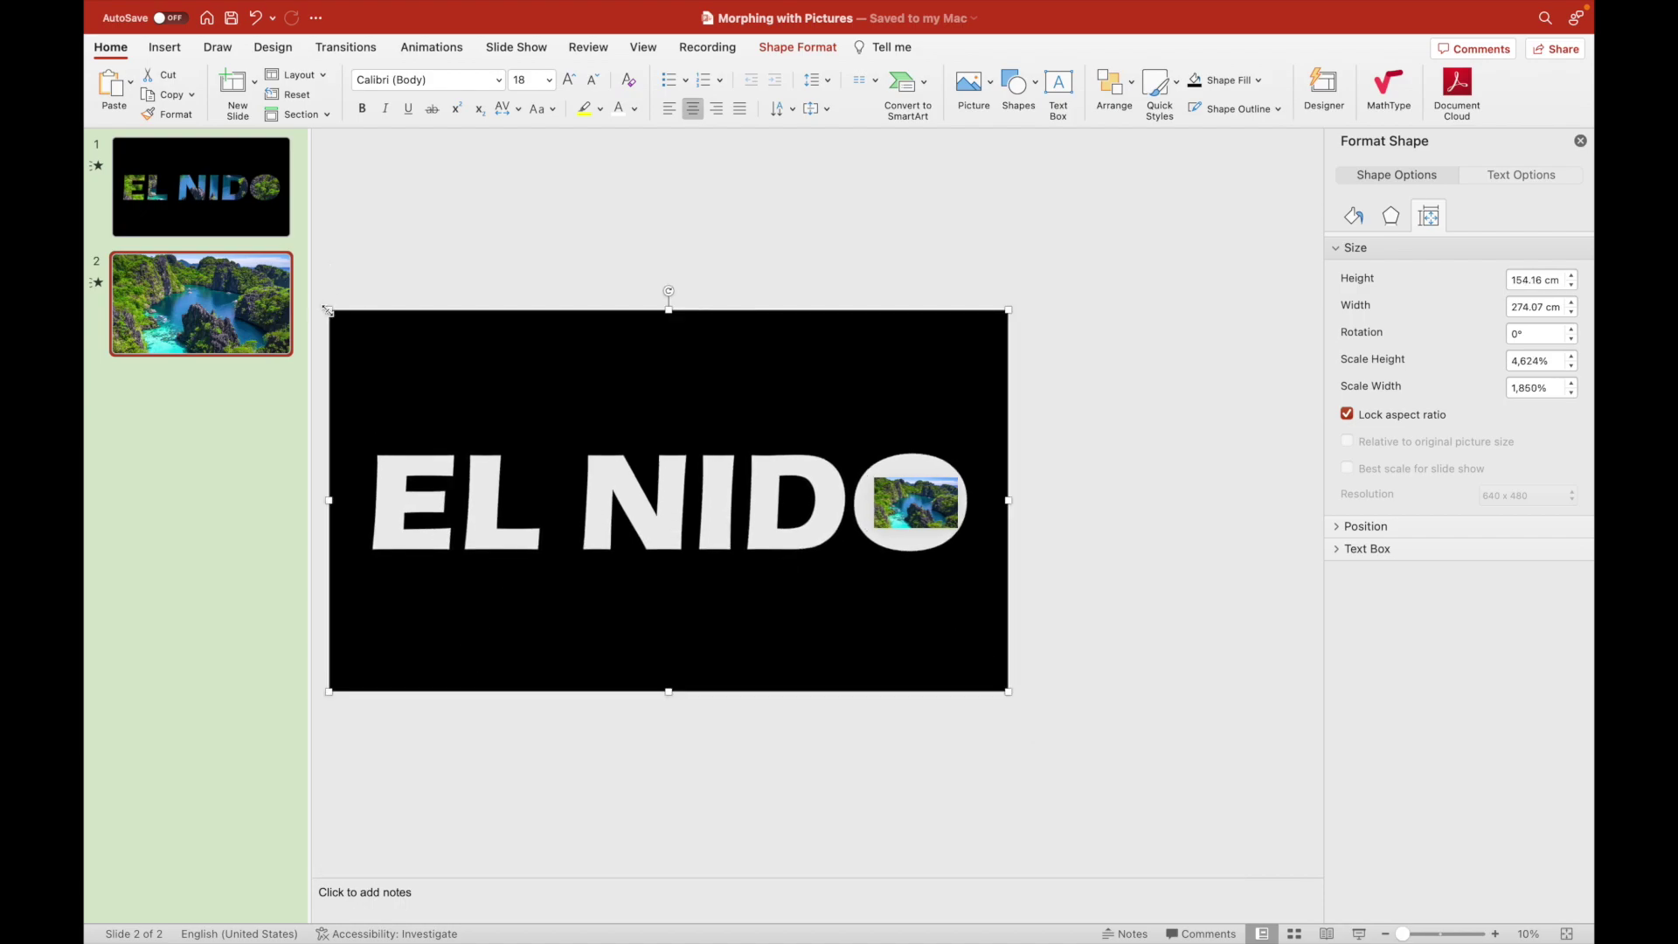
pyautogui.moveTo(328, 310); pyautogui.dragTo(350, 322)
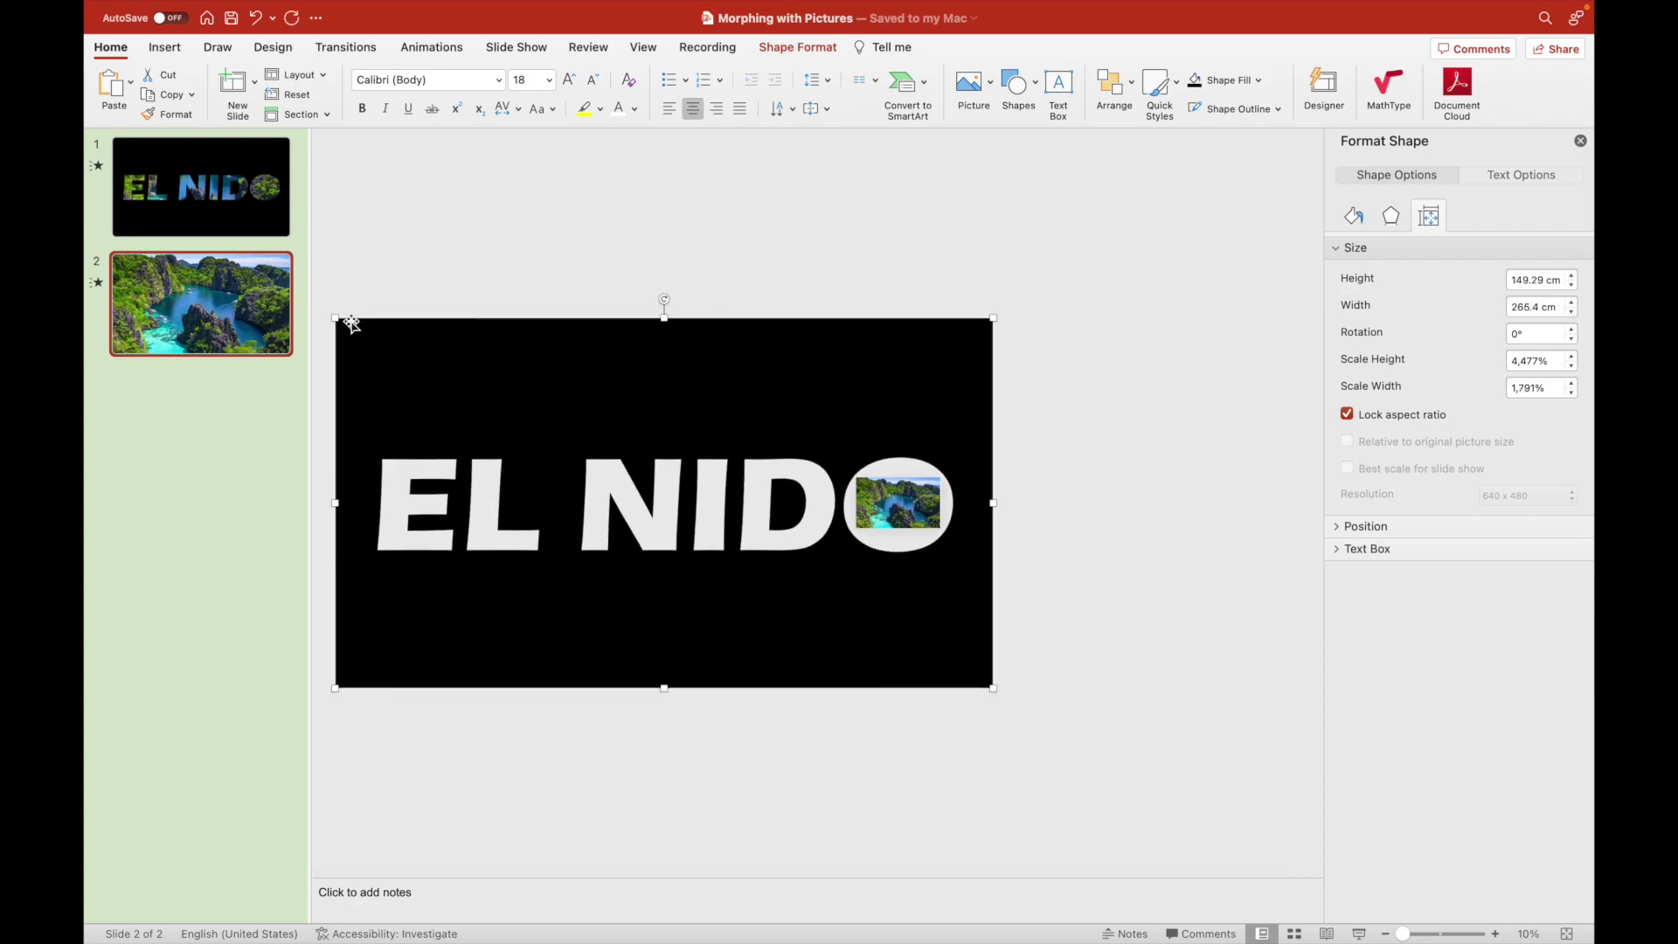
pyautogui.click(955, 244)
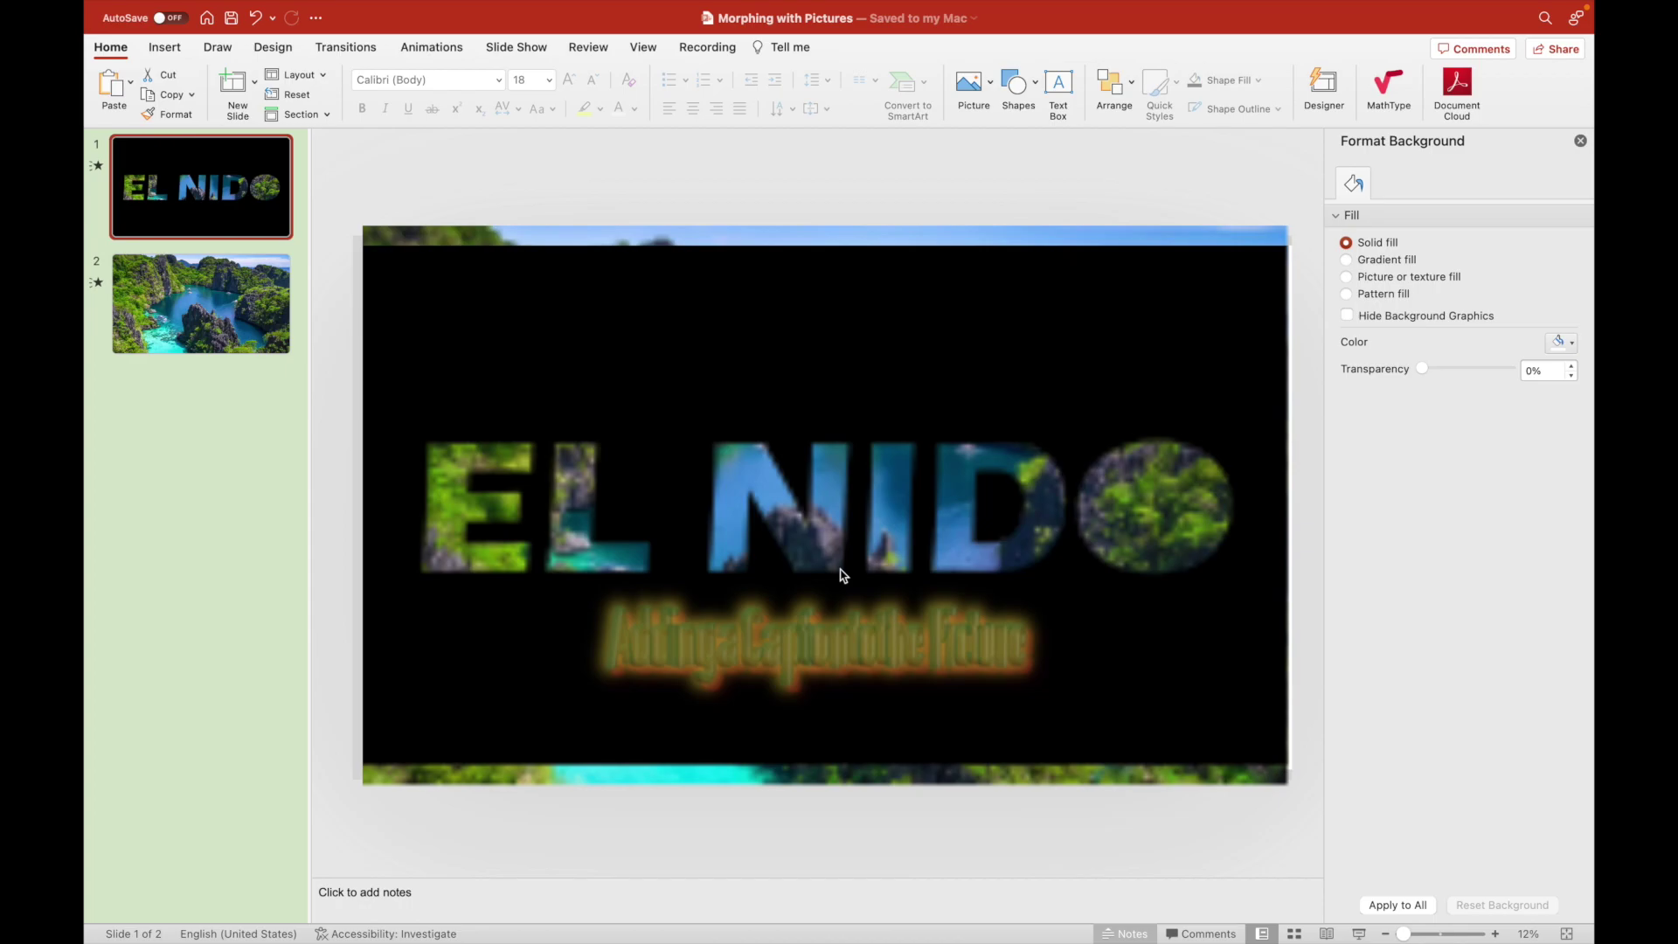
# Draw a text box beside the slide's bottom-right corner and type PALAWAN.
pyautogui.click(164, 47)
pyautogui.click(482, 87)
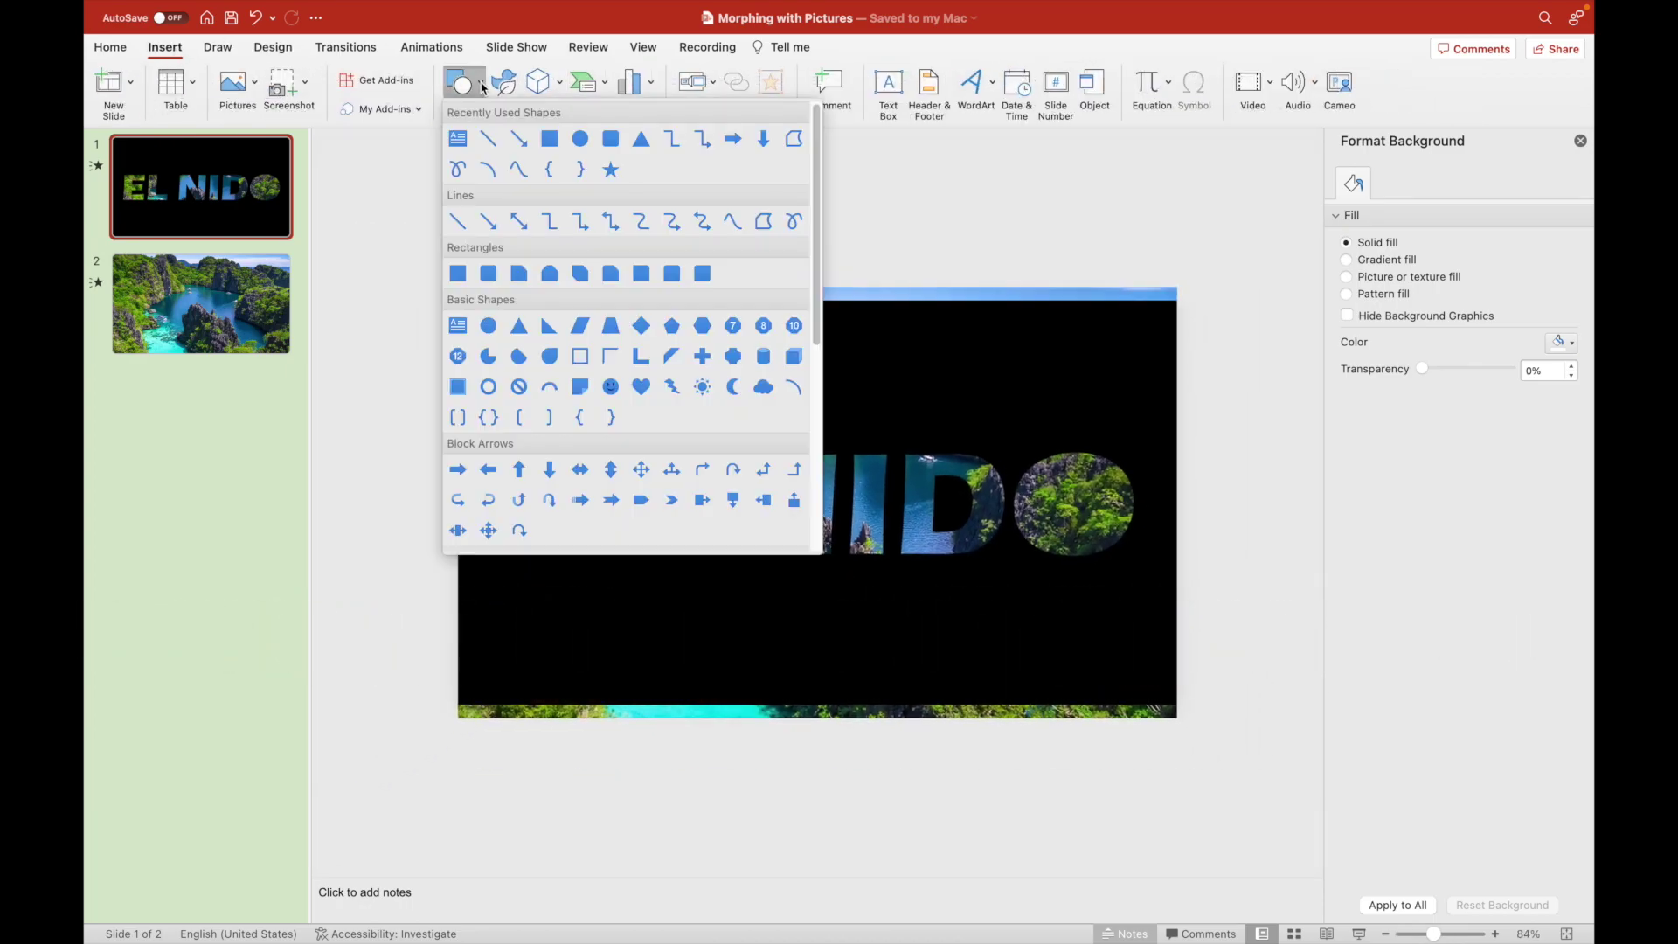
pyautogui.click(454, 136)
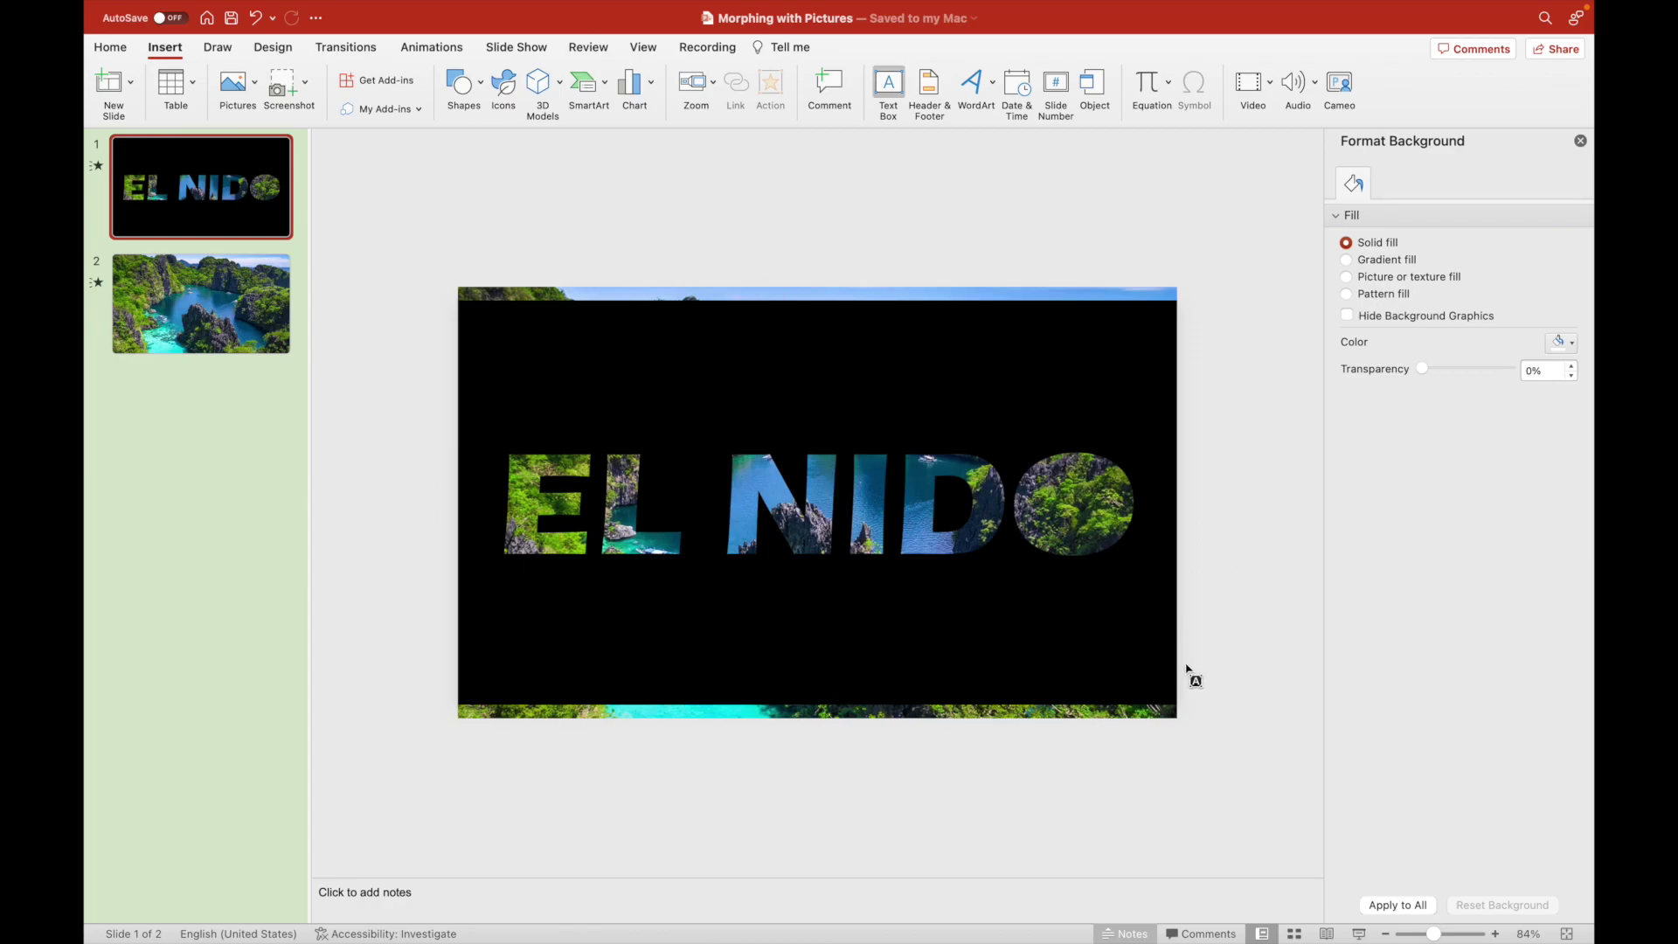
pyautogui.moveTo(1178, 664); pyautogui.dragTo(1307, 719)
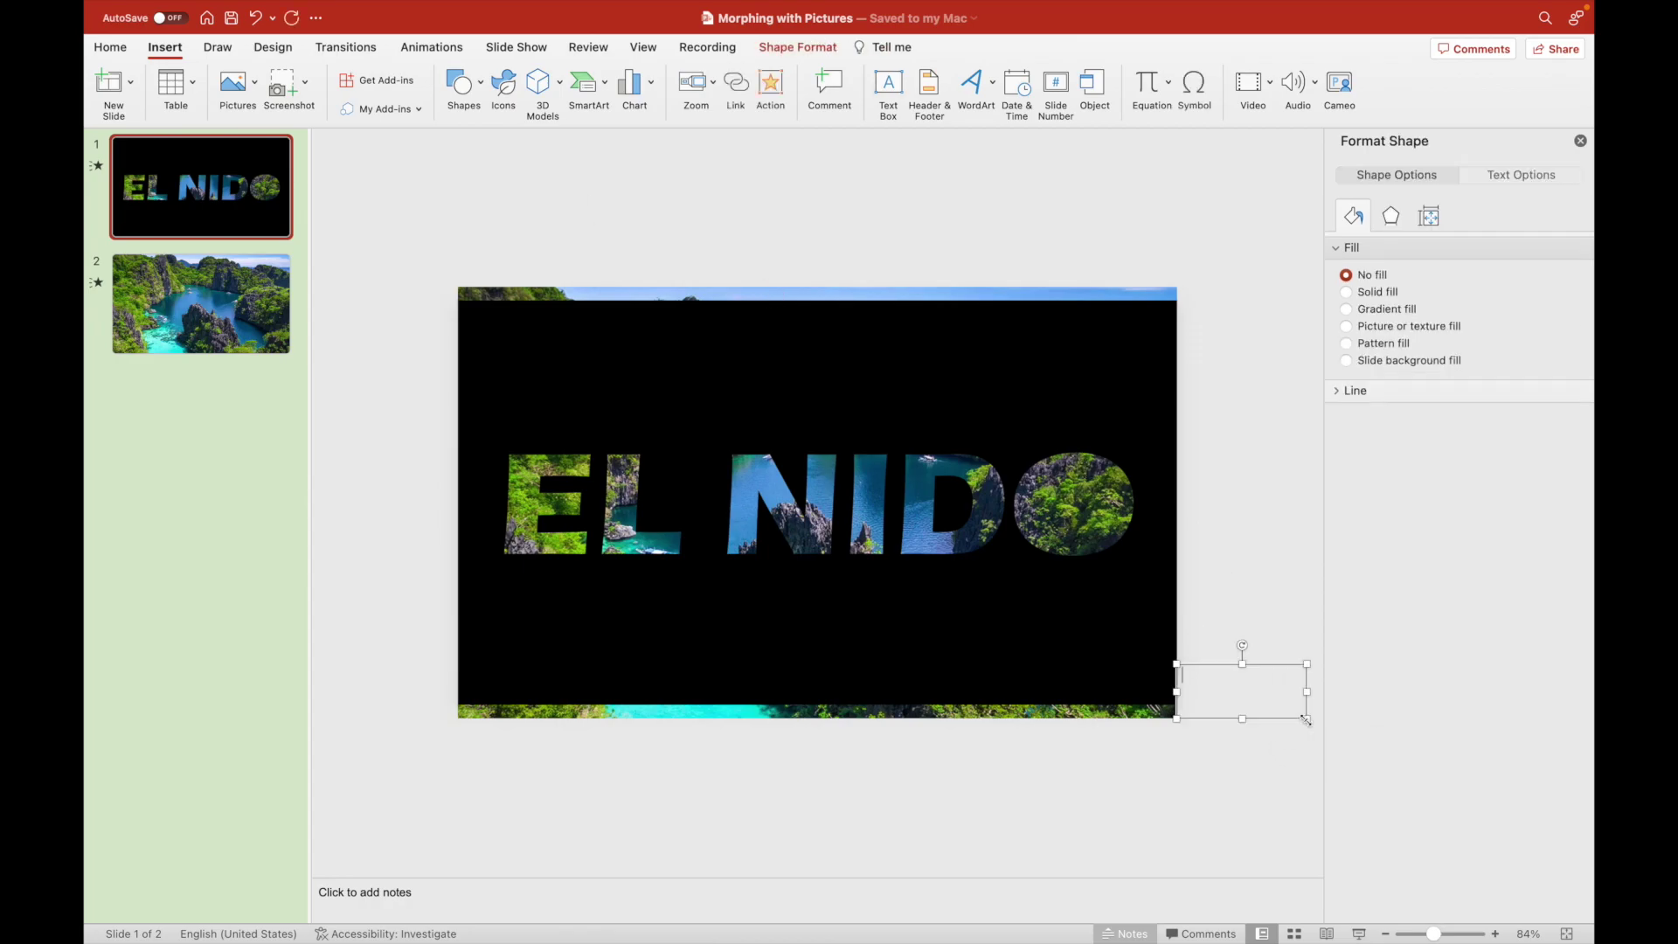
pyautogui.write('PALAWAN')
pyautogui.click(154, 49)
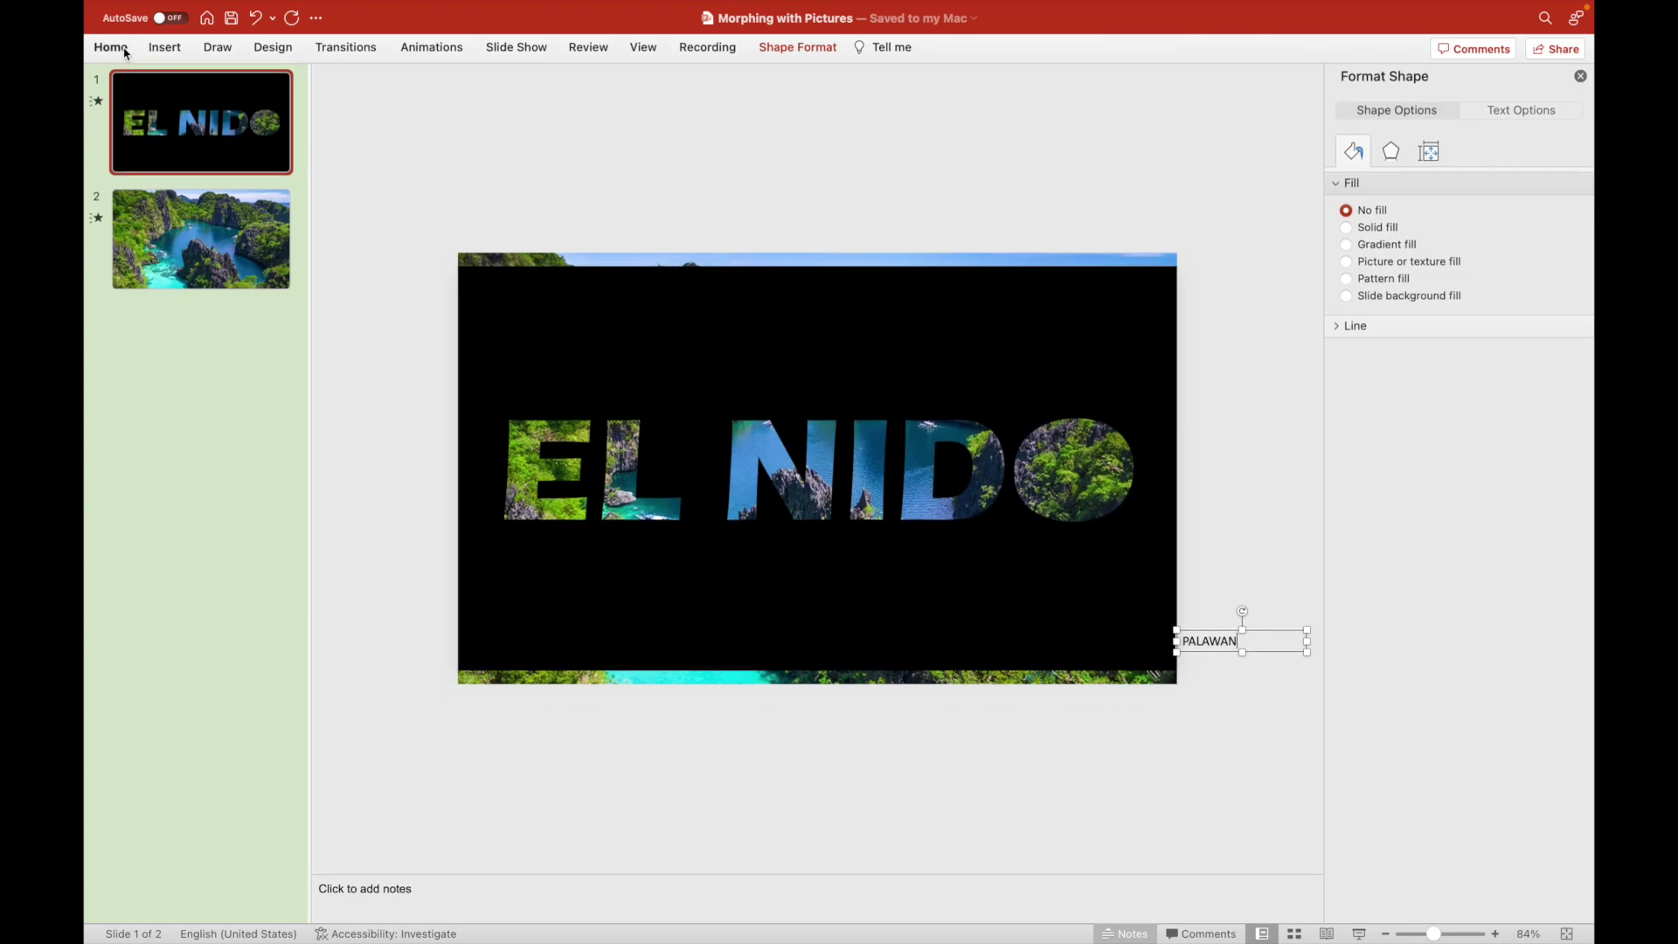
pyautogui.click(125, 51)
# Format the PALAWAN caption as white 72 pt Eras ITC.
pyautogui.press('super+a')
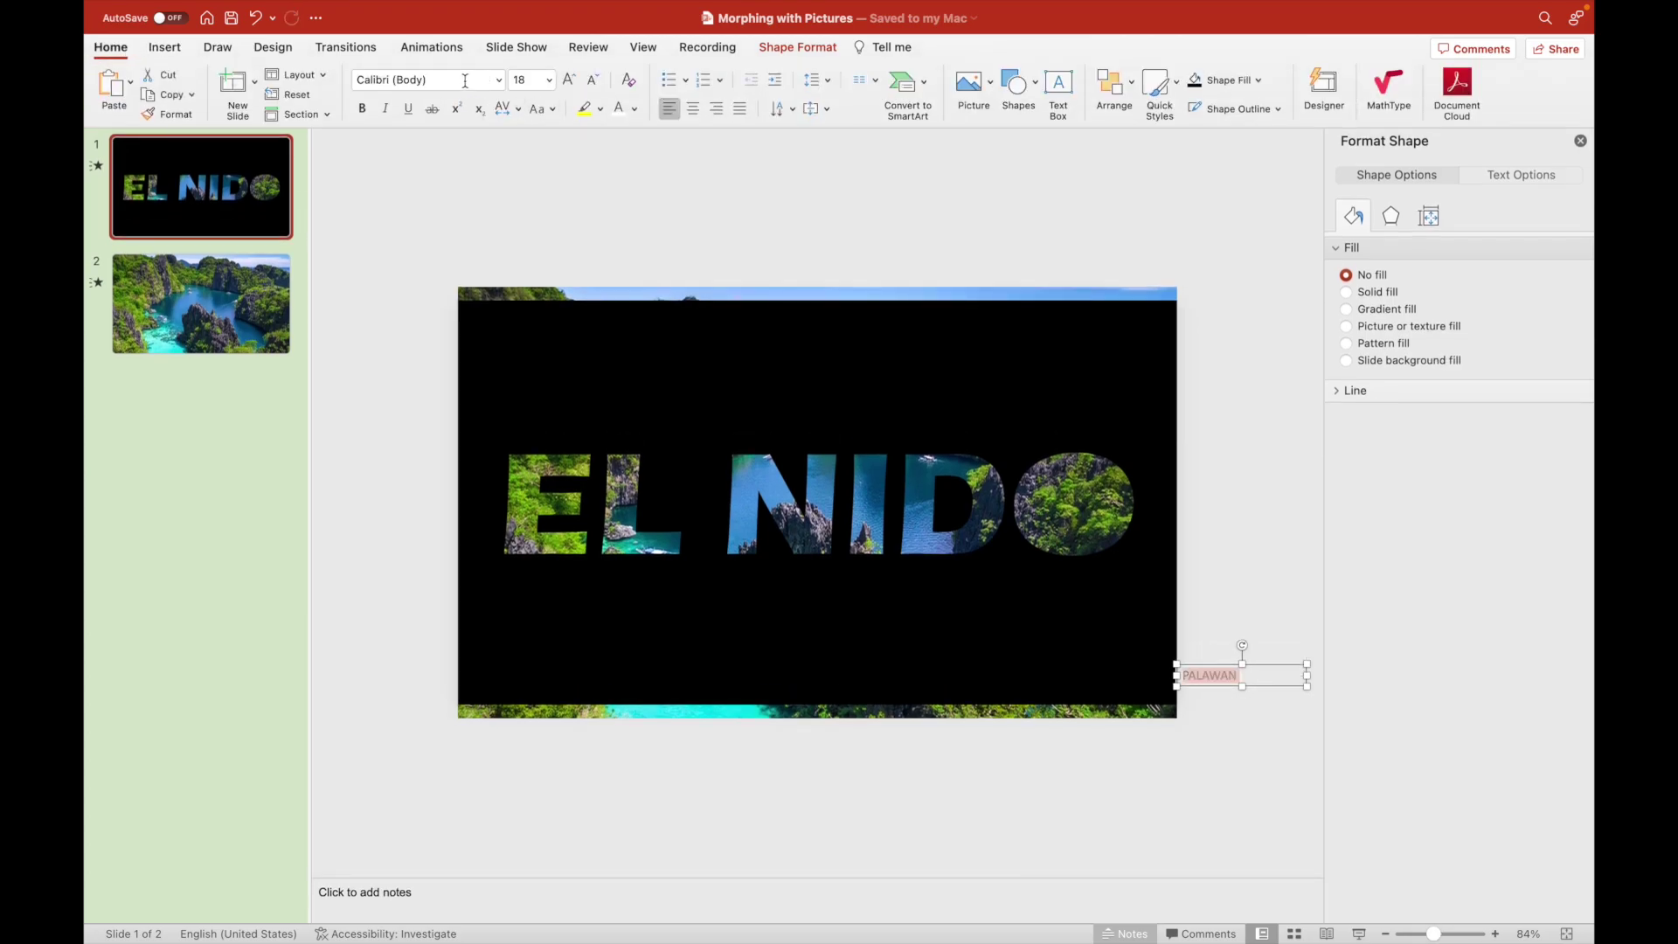
pyautogui.click(465, 81)
pyautogui.write('Eras ITC')
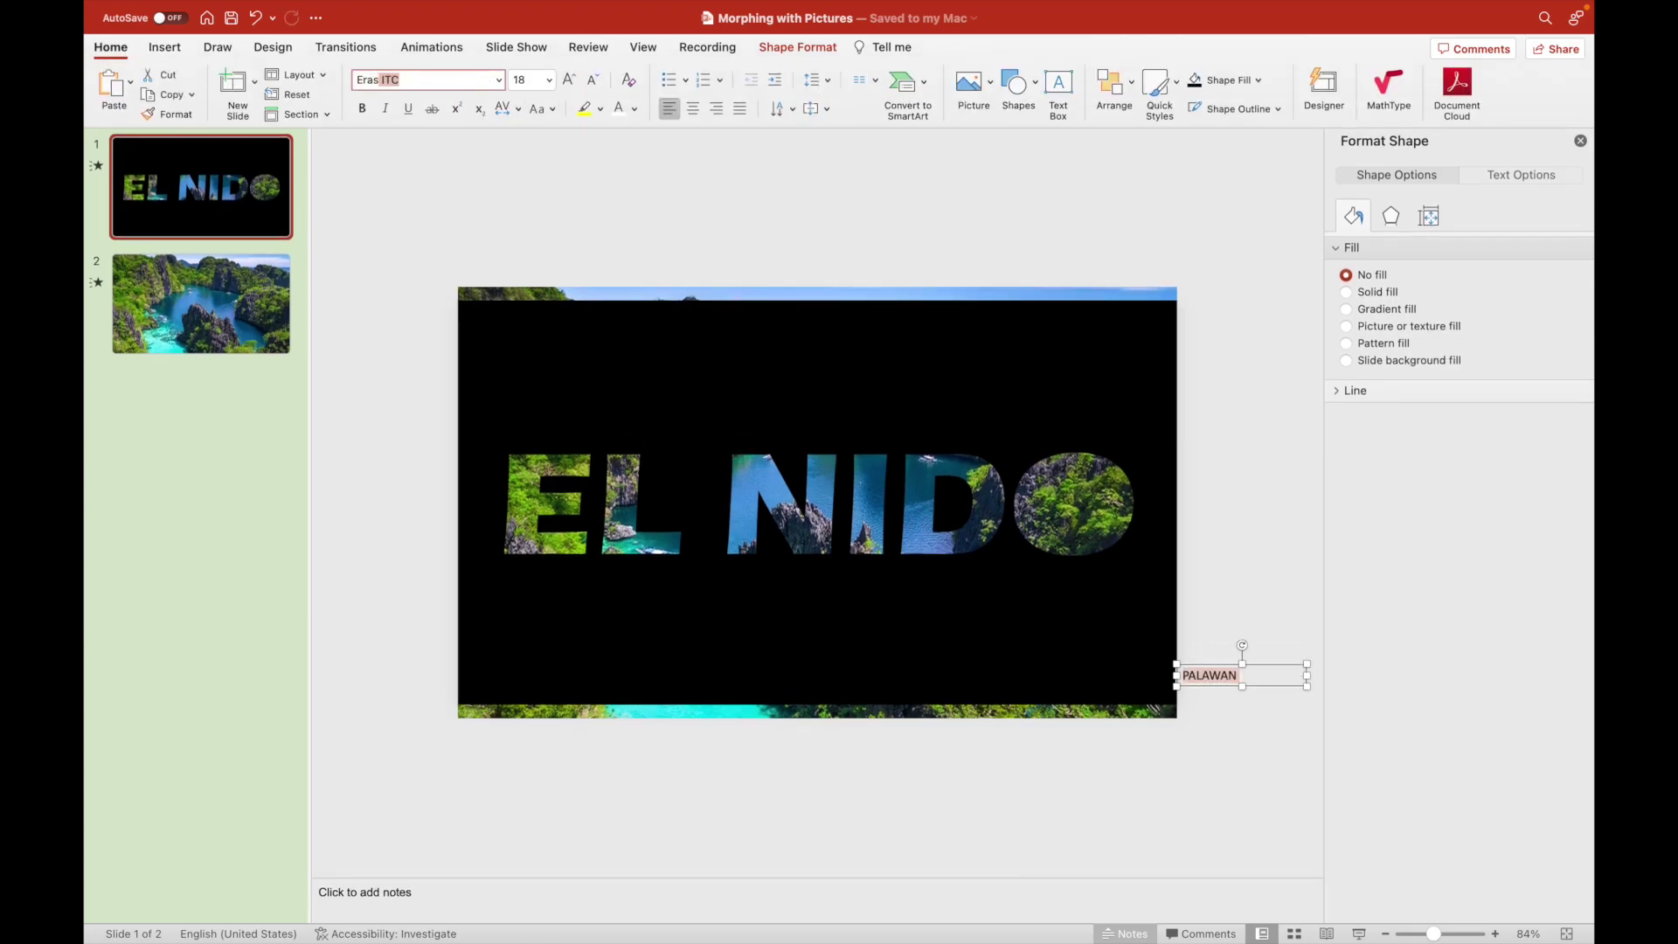
pyautogui.press('Return')
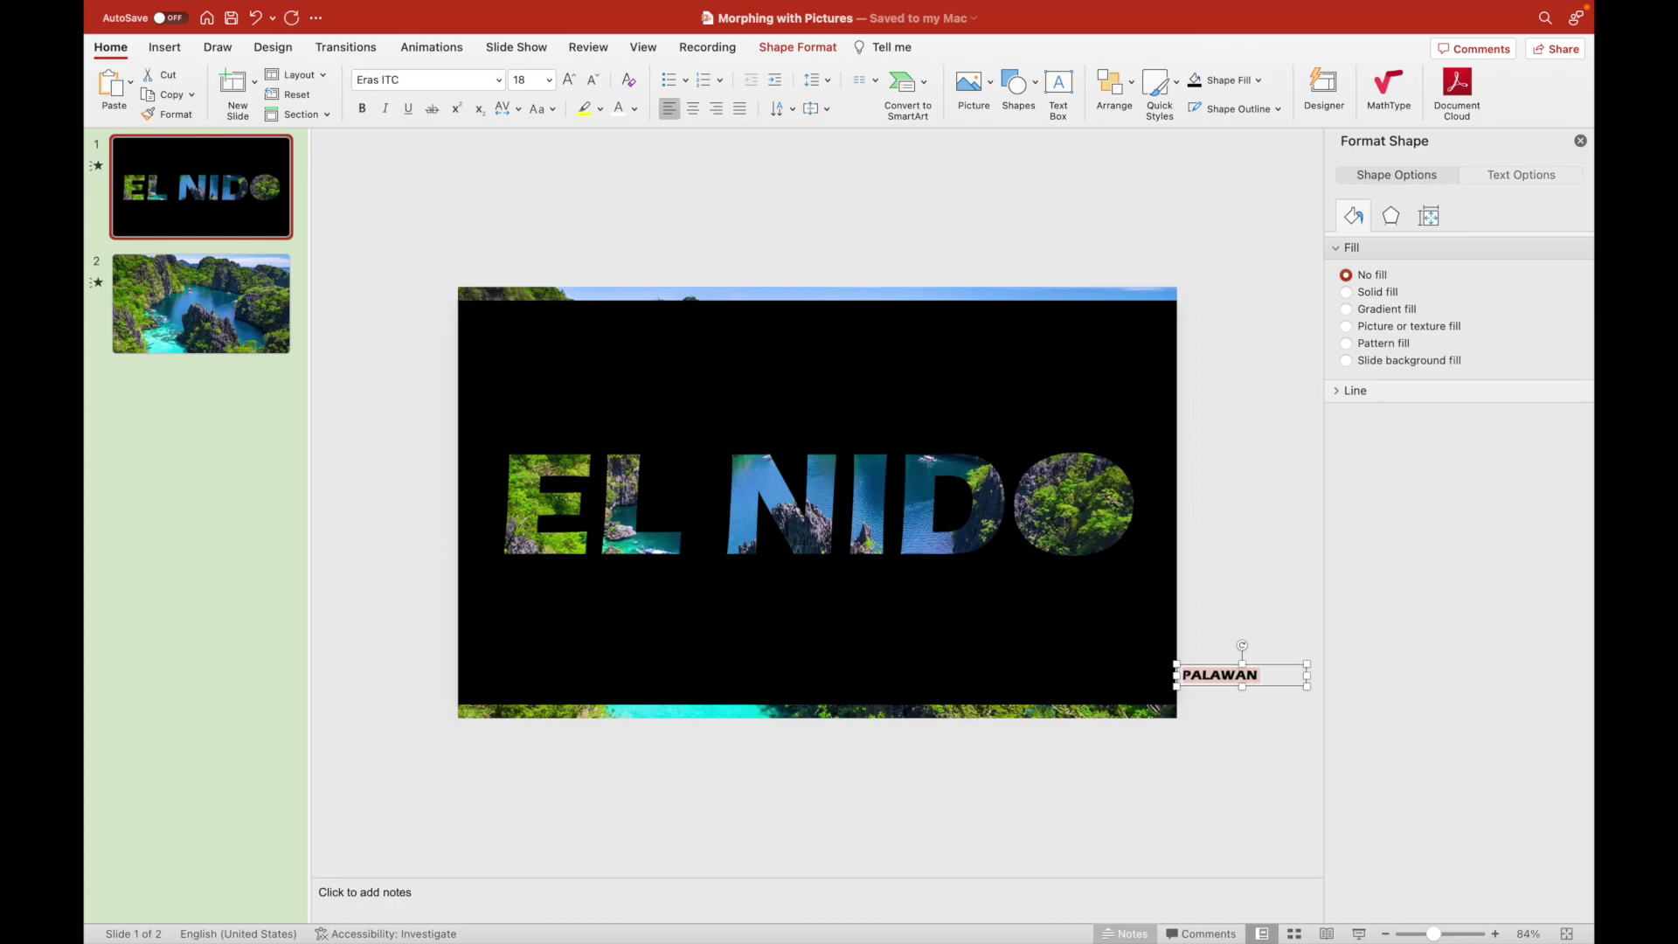
pyautogui.click(523, 82)
pyautogui.press('Return')
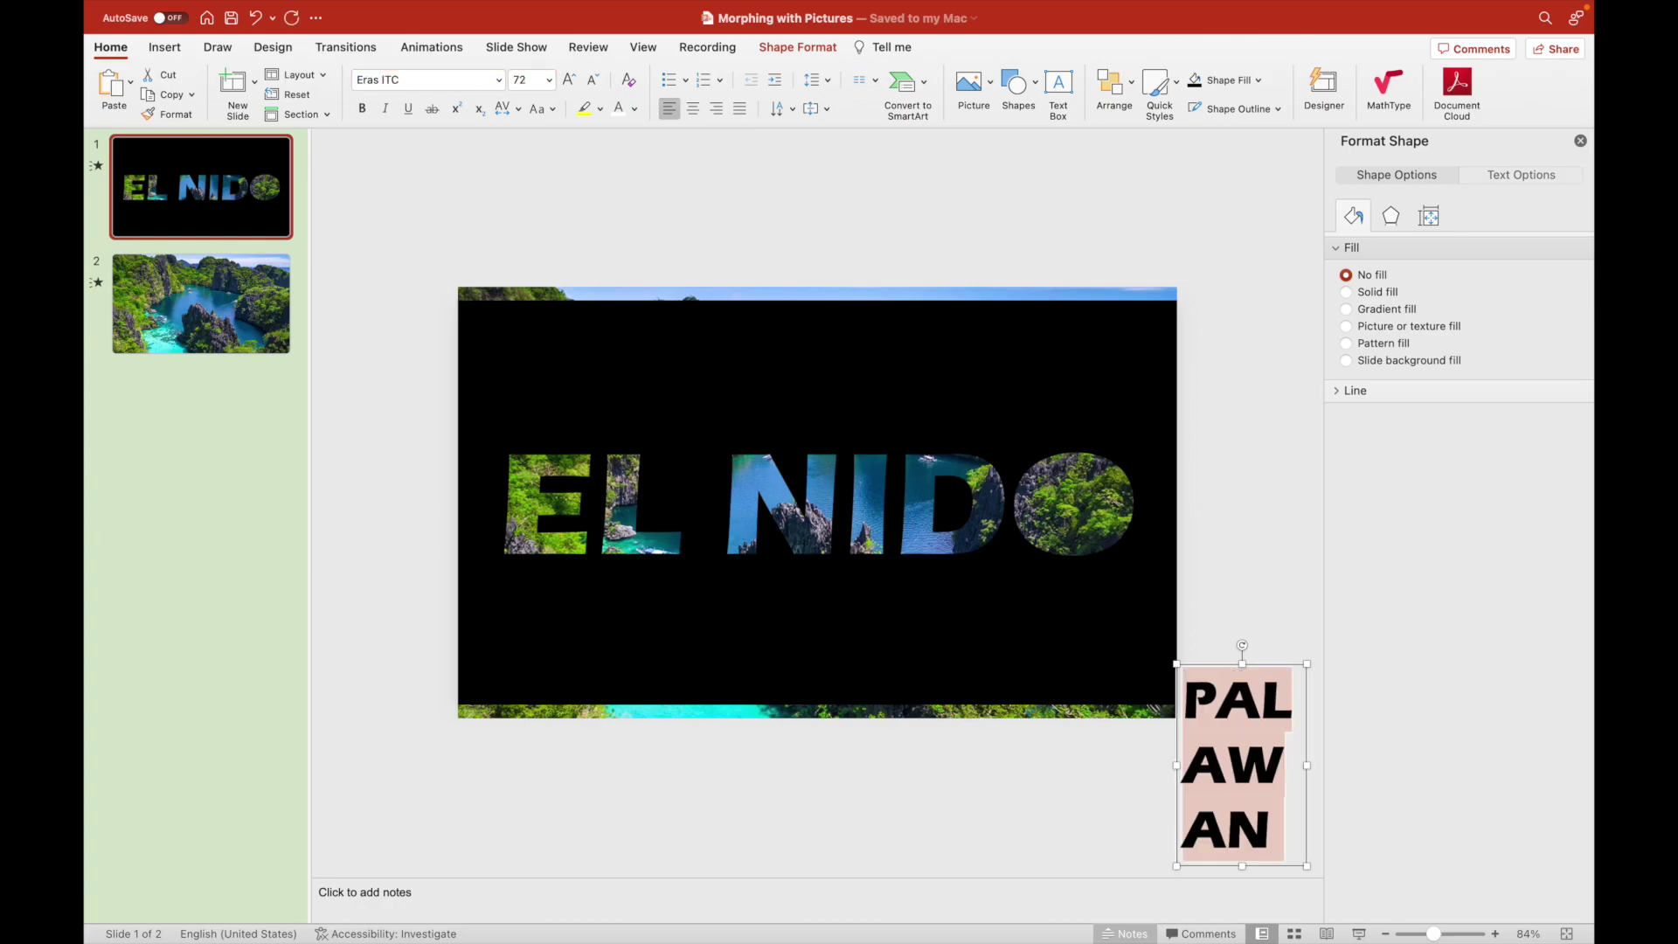
pyautogui.click(619, 109)
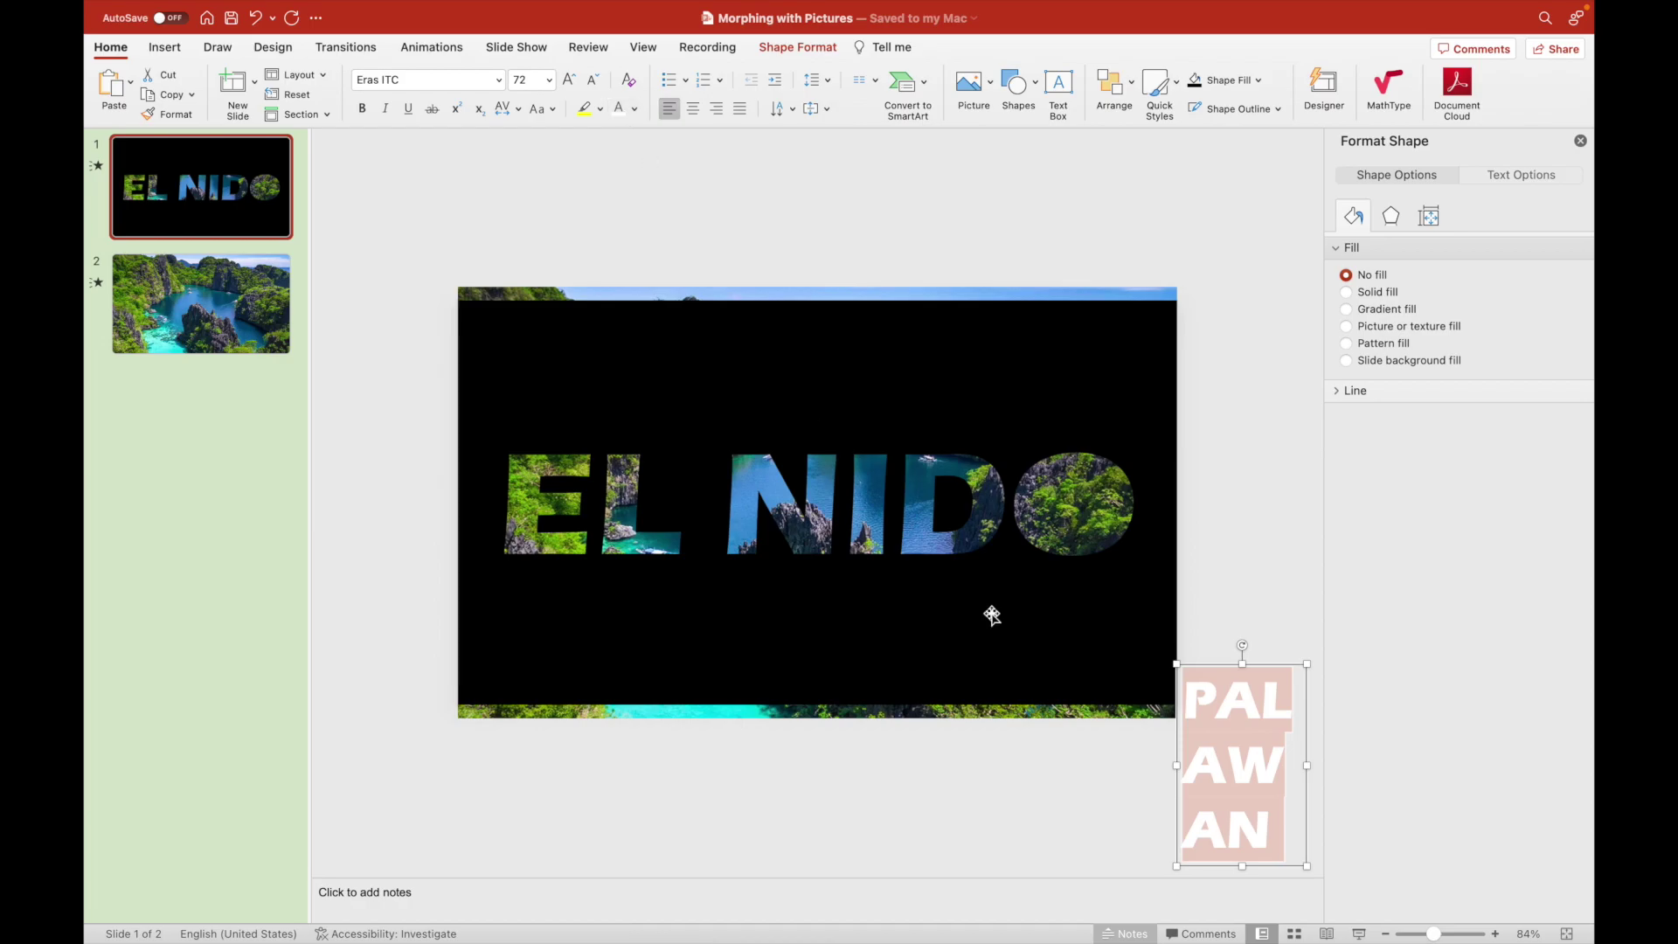
# Resize the caption box to about 15.61 × 6.41 cm so PALAWAN fits on one line.
pyautogui.hscroll(1, 992, 616)
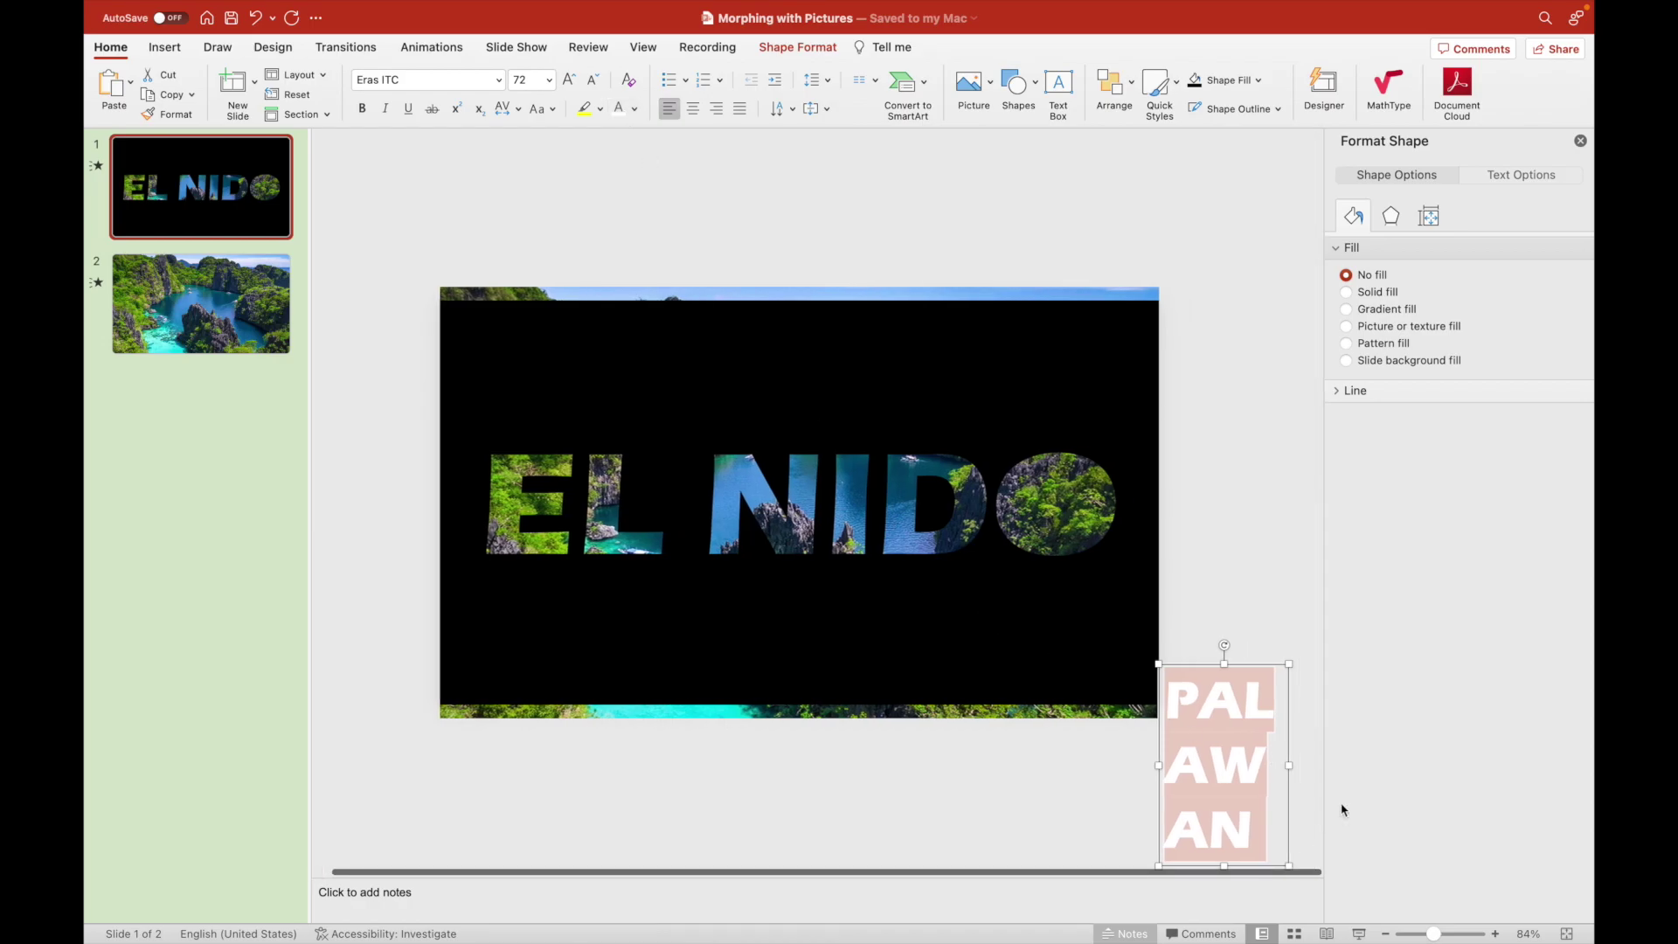
pyautogui.moveTo(1291, 769); pyautogui.dragTo(1403, 769)
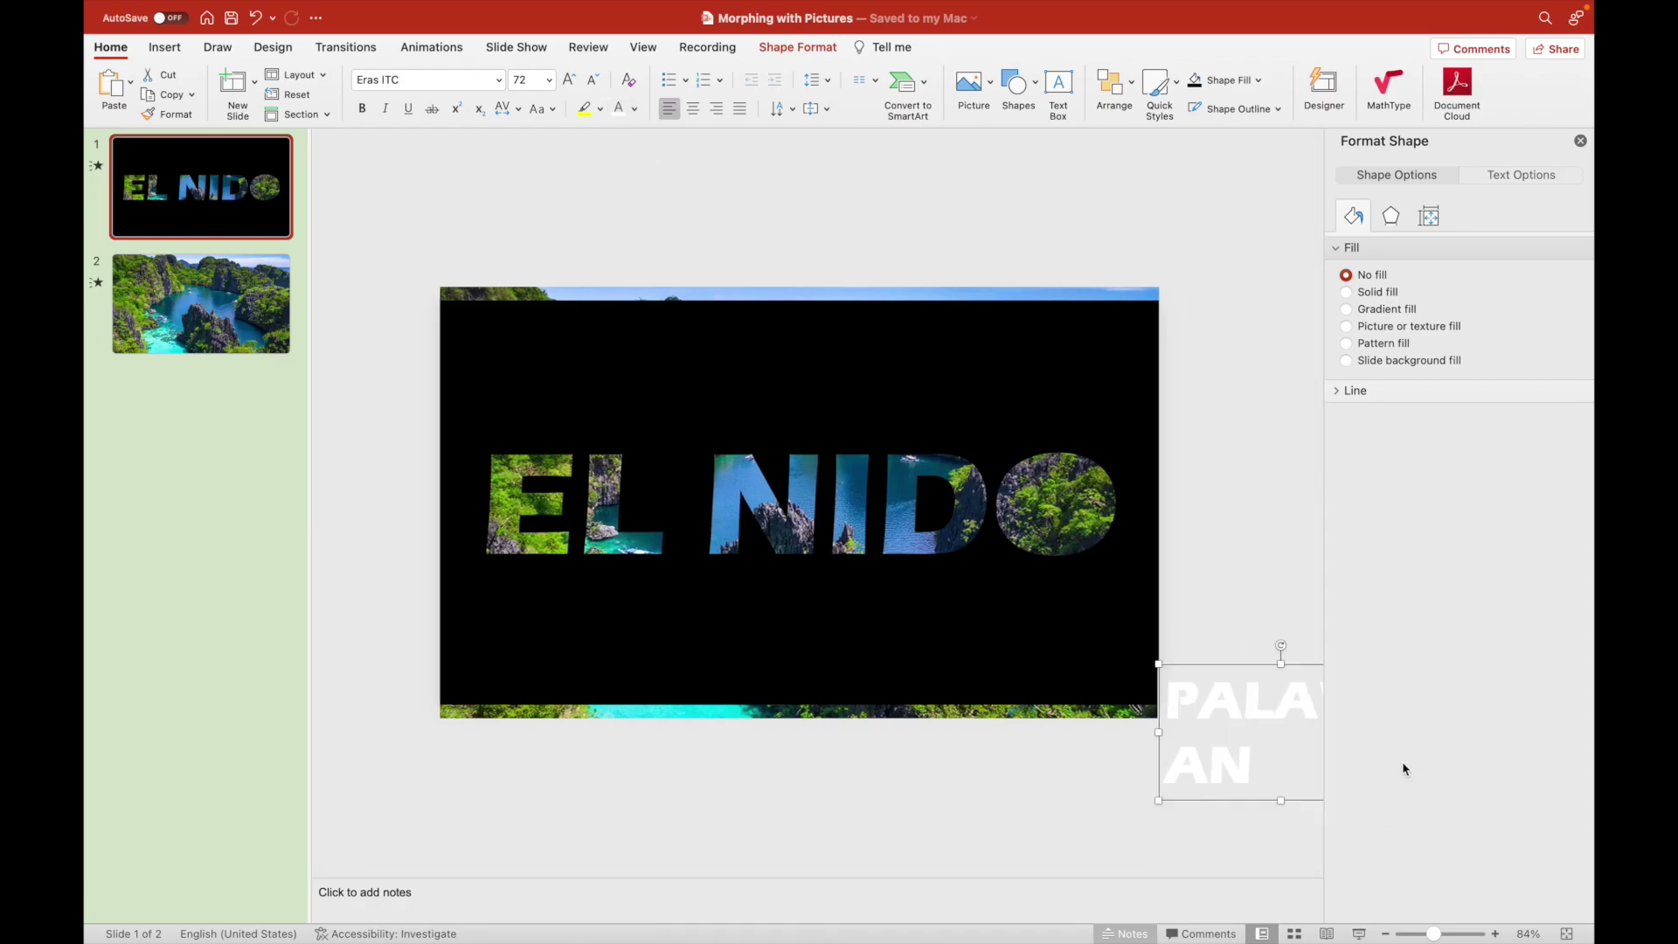
pyautogui.scroll(-5, 1099, 773)
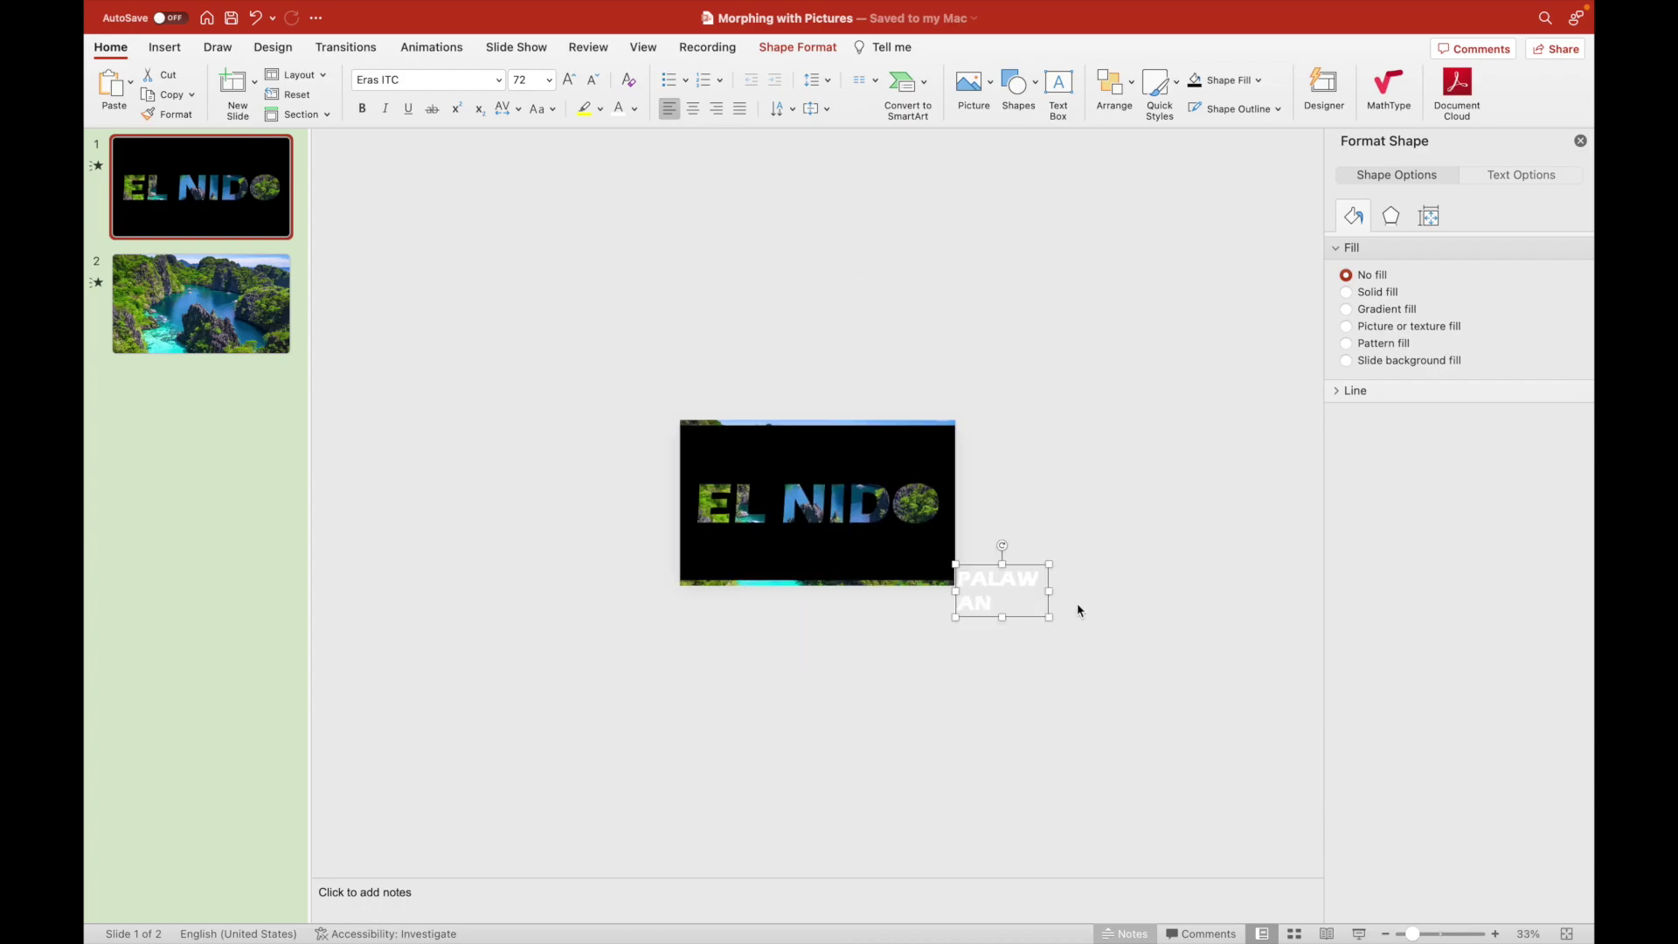
pyautogui.moveTo(1055, 592); pyautogui.dragTo(1079, 593)
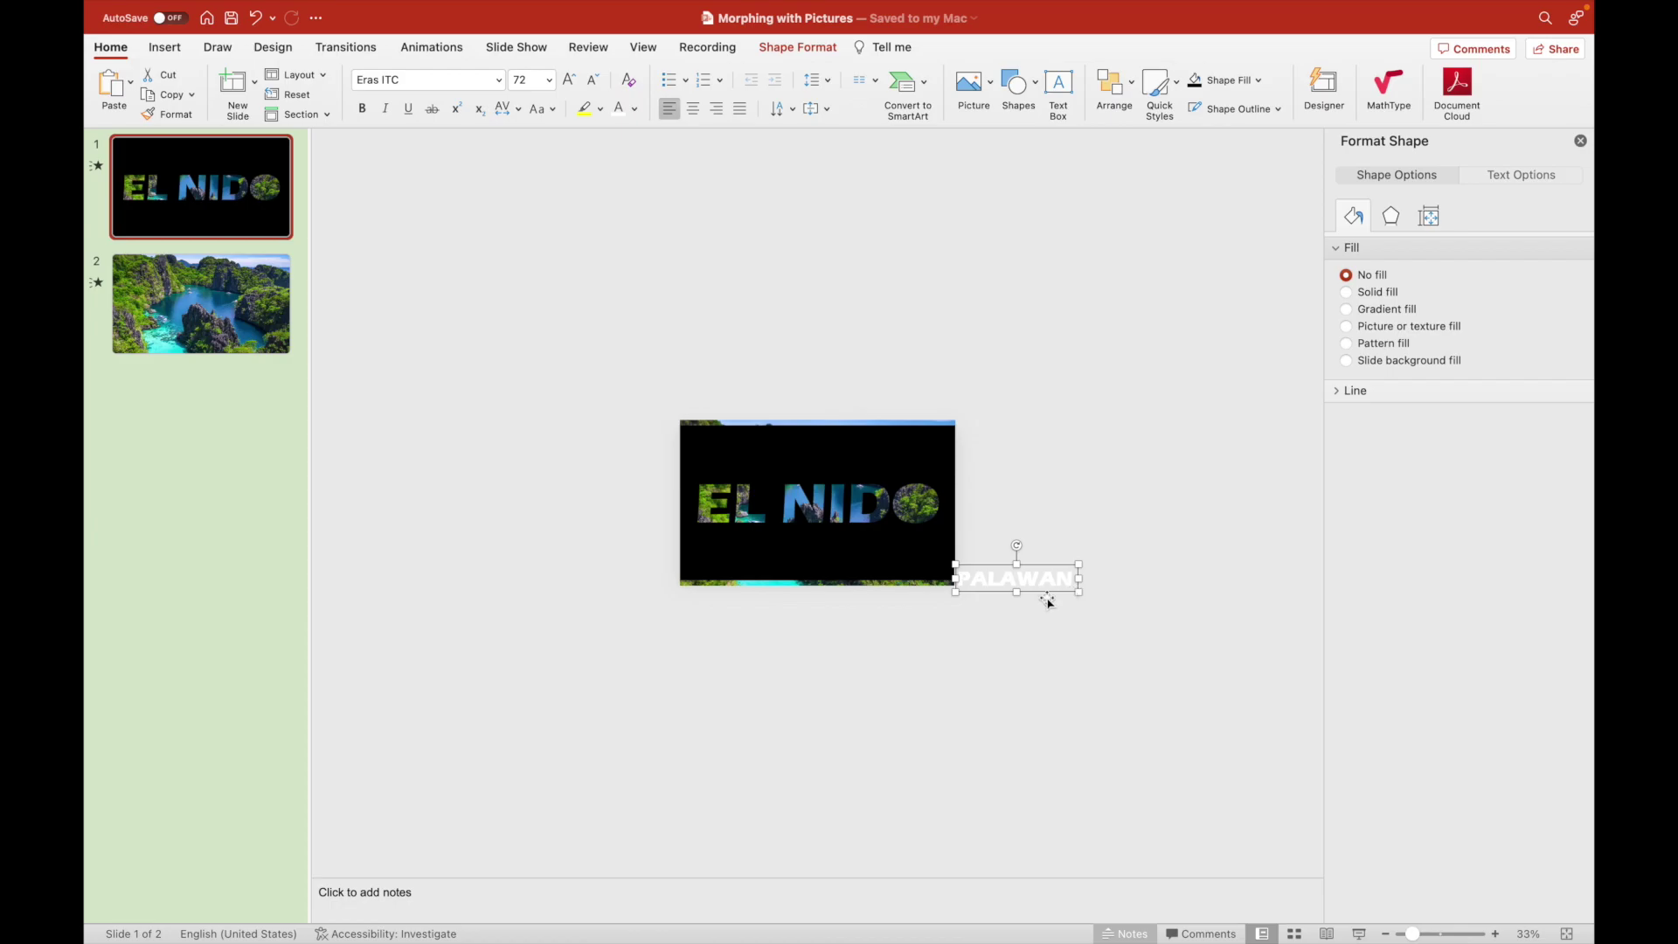
pyautogui.scroll(5, 982, 592)
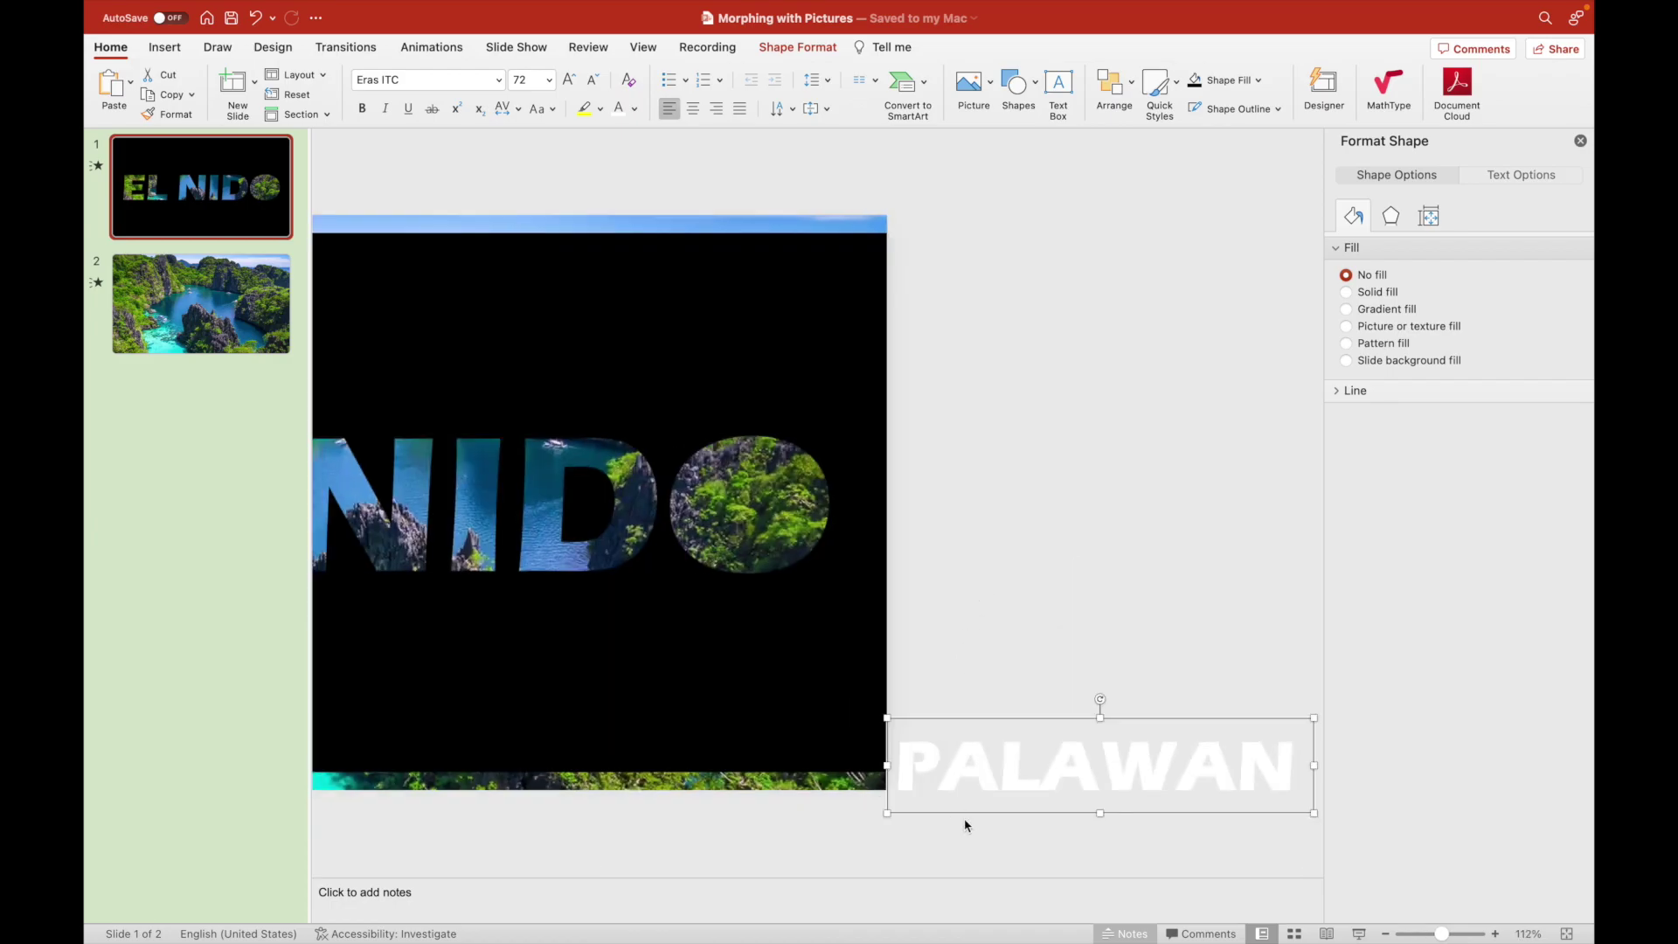
pyautogui.moveTo(971, 814); pyautogui.dragTo(973, 791)
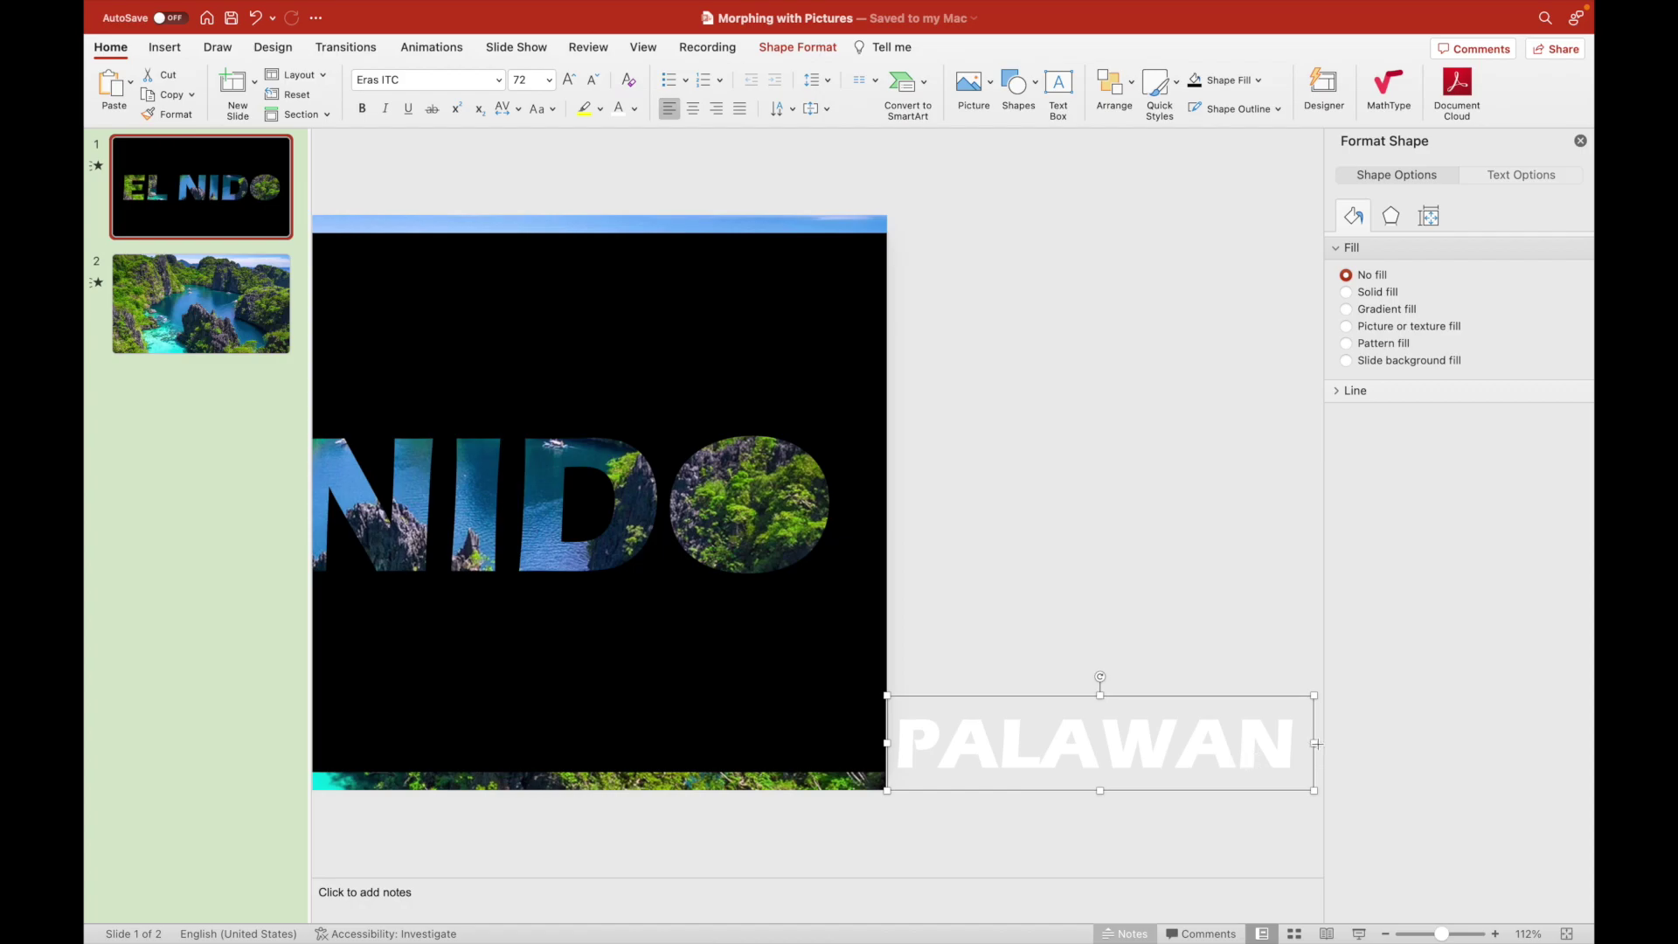
pyautogui.hscroll(1, 1320, 743)
pyautogui.moveTo(1316, 744); pyautogui.dragTo(1273, 750)
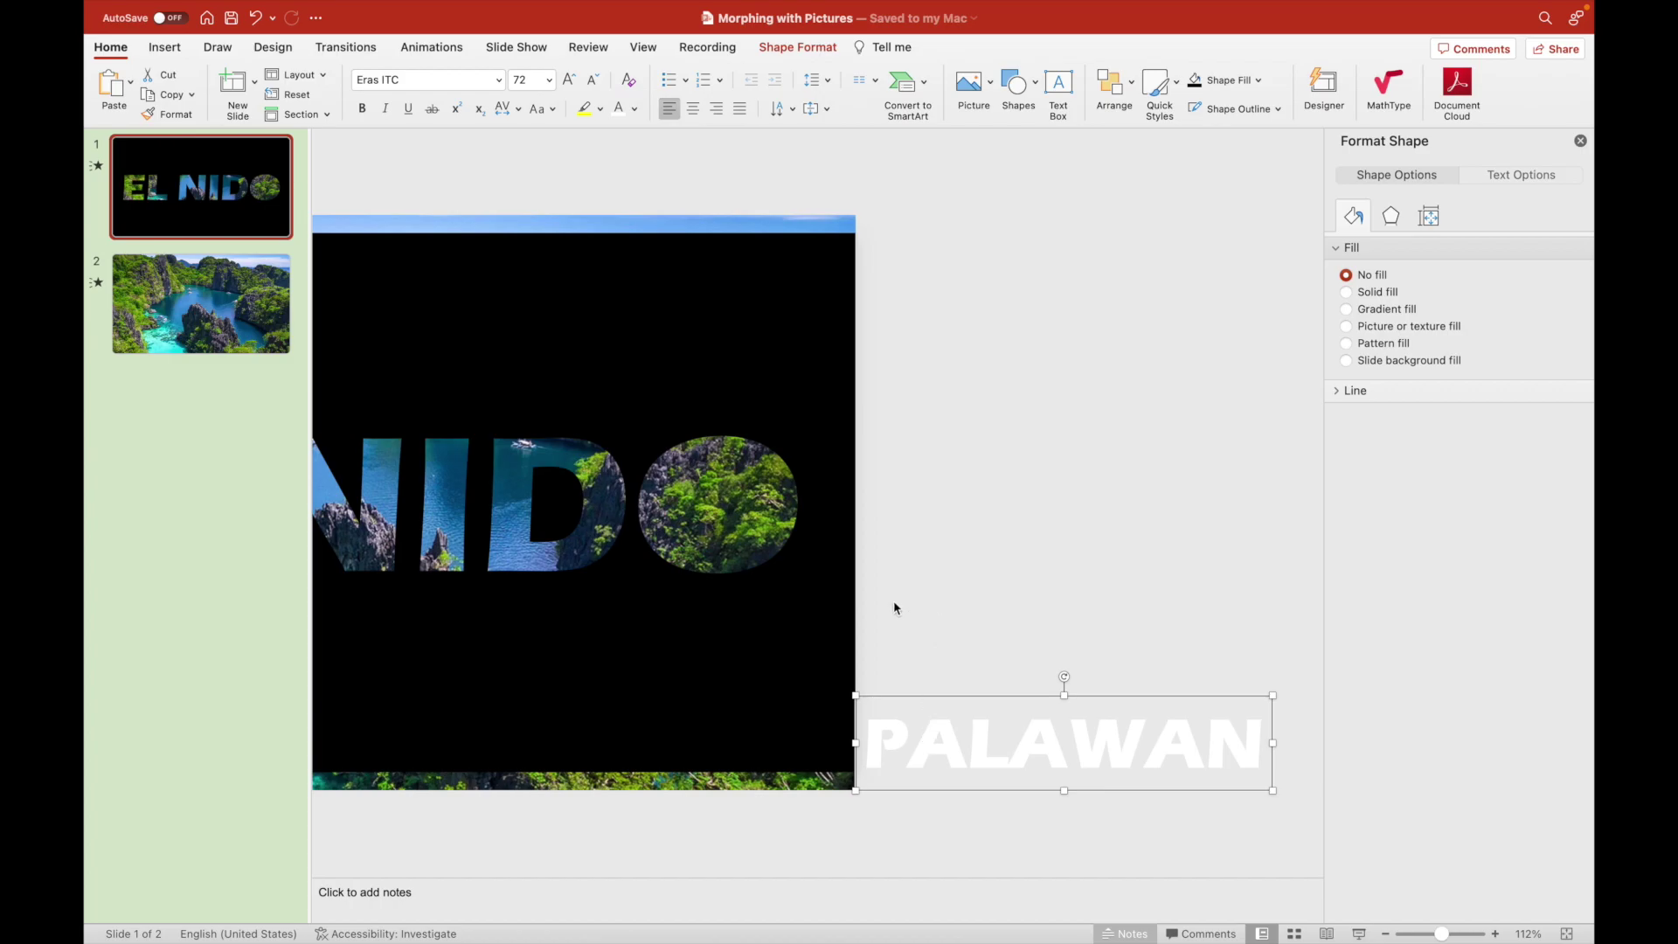
# Copy the PALAWAN caption to slide 2 and place it at the photo's bottom-left.
pyautogui.click(936, 582)
pyautogui.click(966, 725)
pyautogui.click(997, 697)
pyautogui.click(245, 341)
pyautogui.scroll(-5, 910, 610)
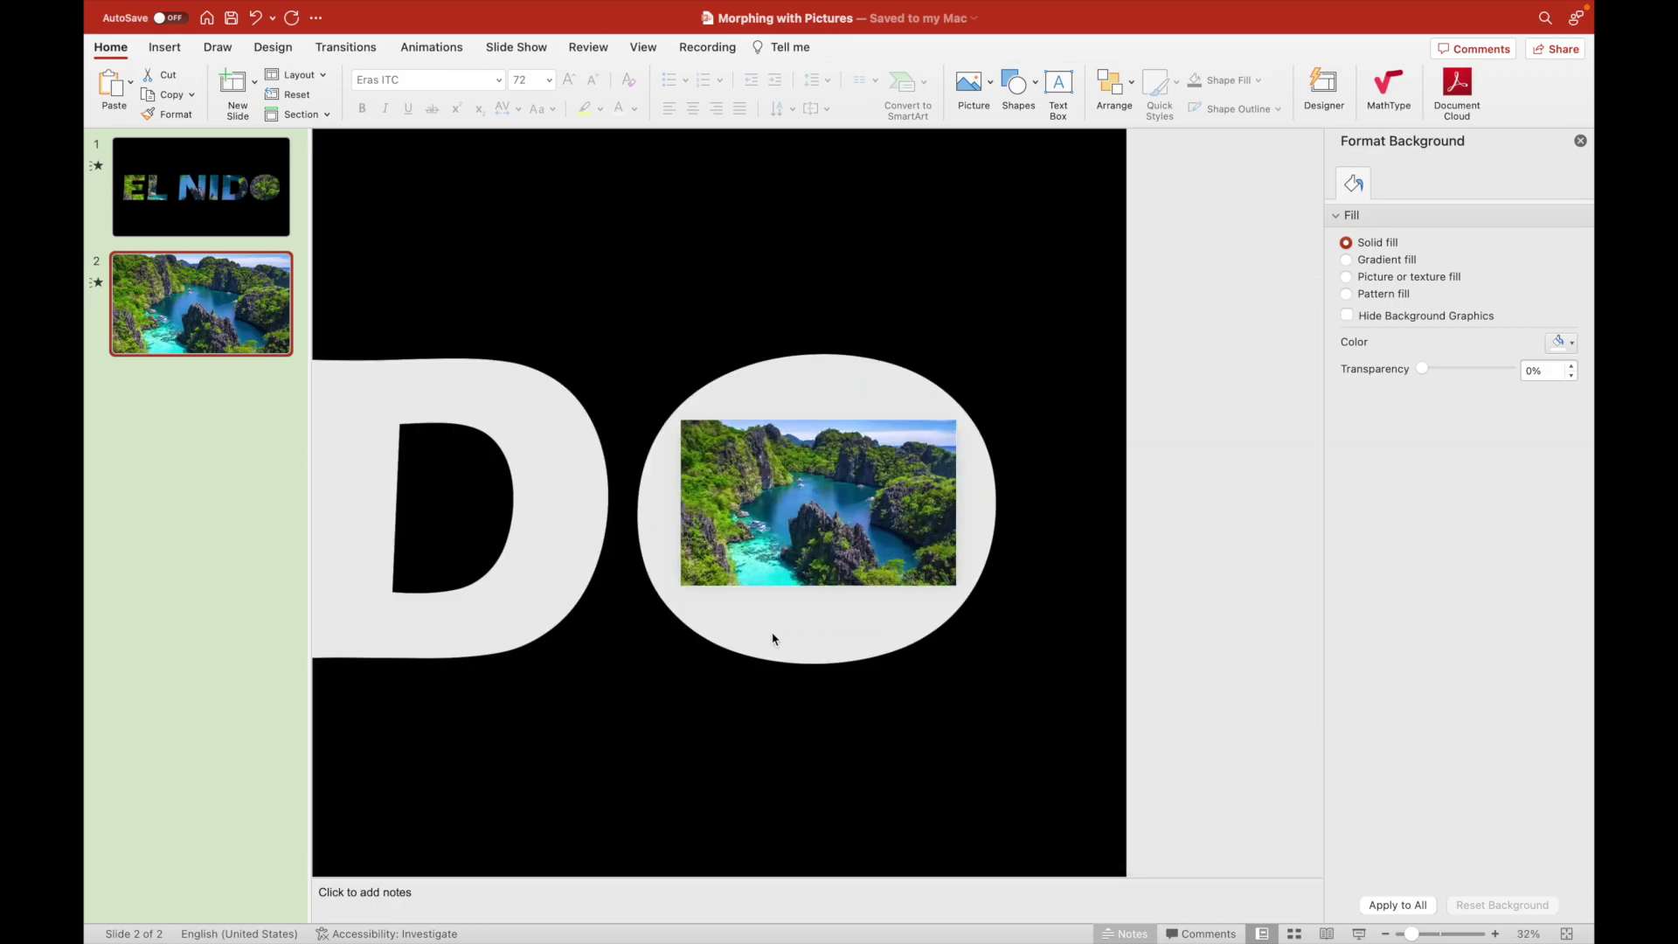
pyautogui.moveTo(772, 639); pyautogui.dragTo(784, 557)
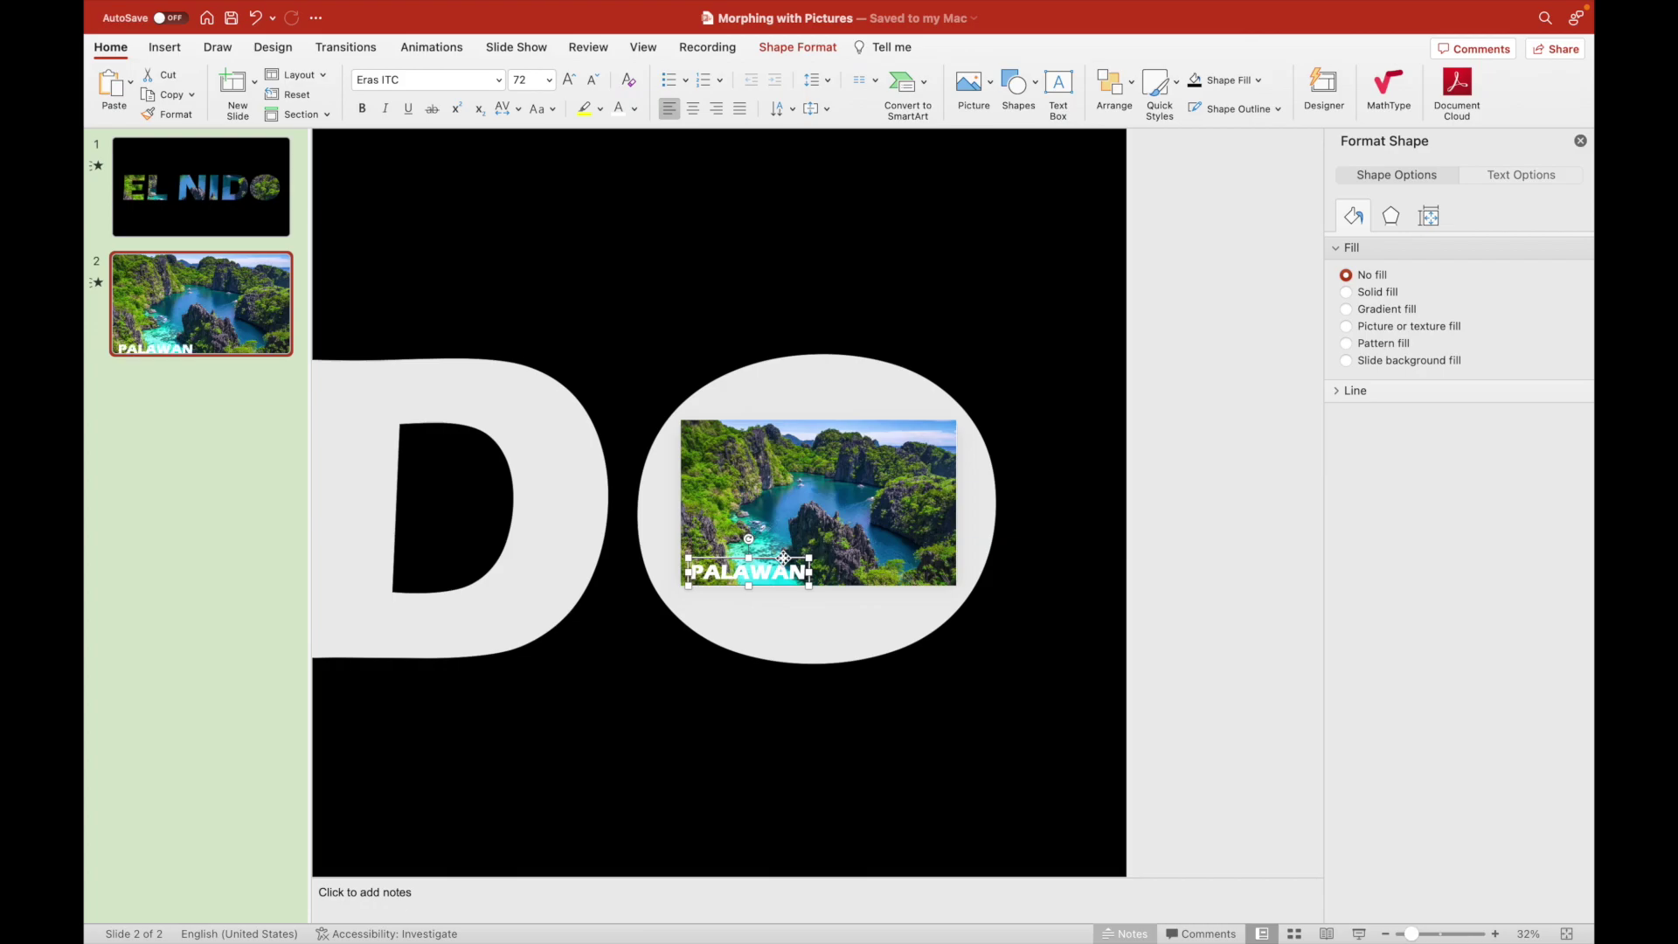
# Nudge the caption slightly left and apply the Morph transition with a 02.00 duration.
pyautogui.press('super+z')
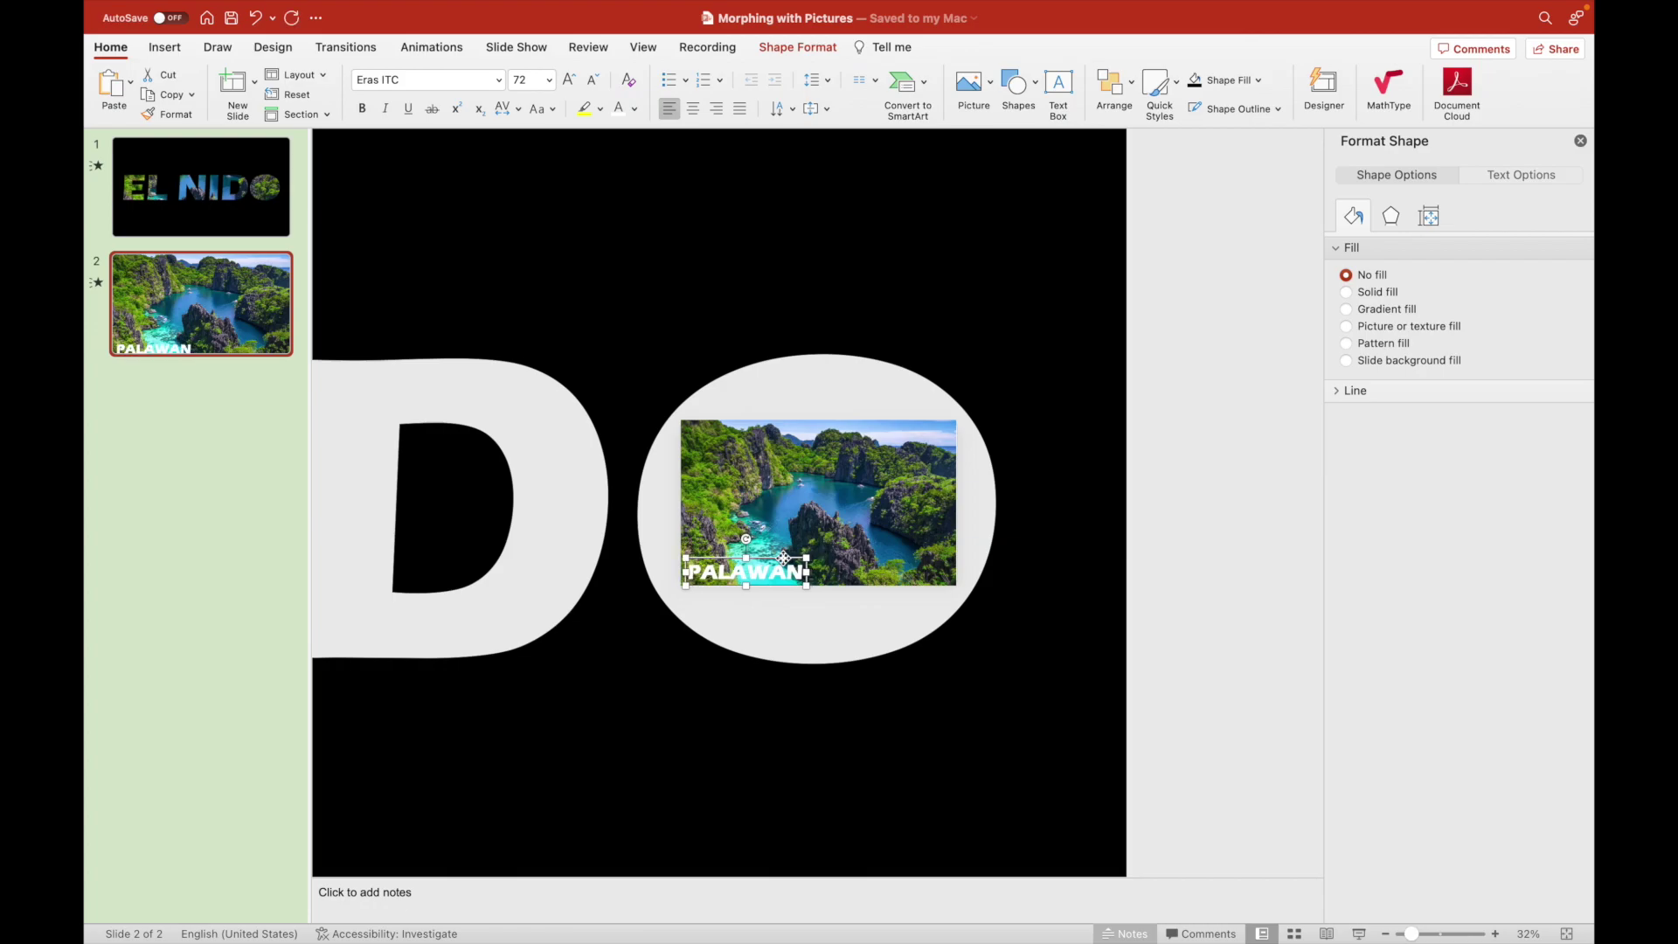
pyautogui.press('super+z')
pyautogui.click(1250, 482)
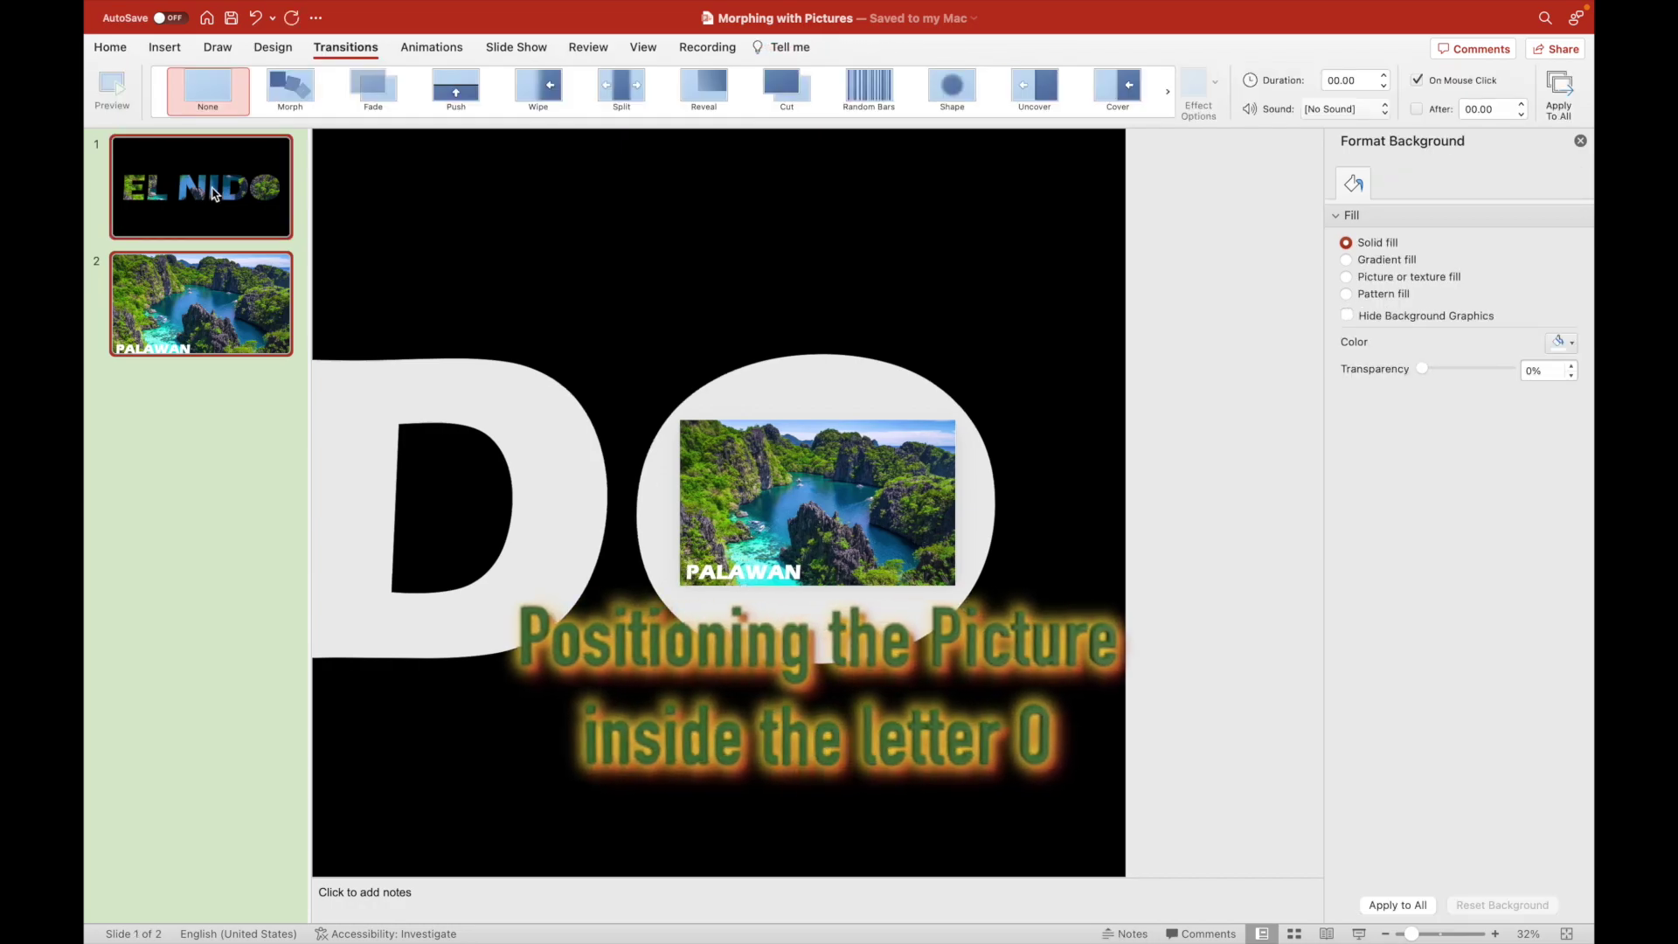
pyautogui.click(295, 88)
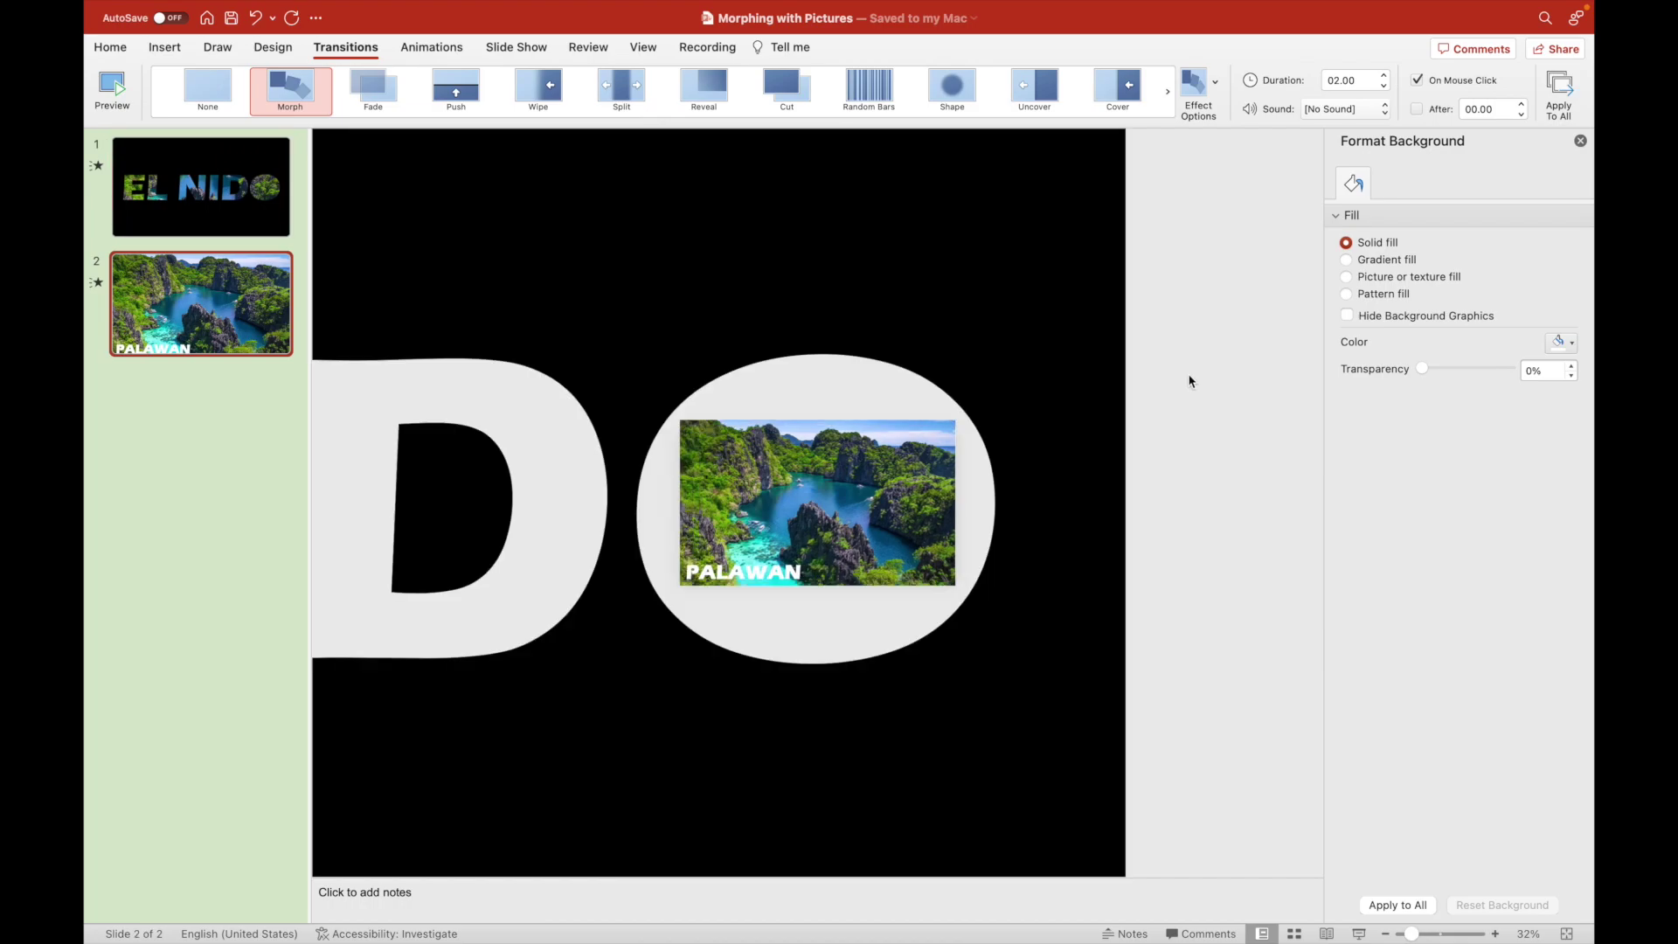
pyautogui.click(269, 172)
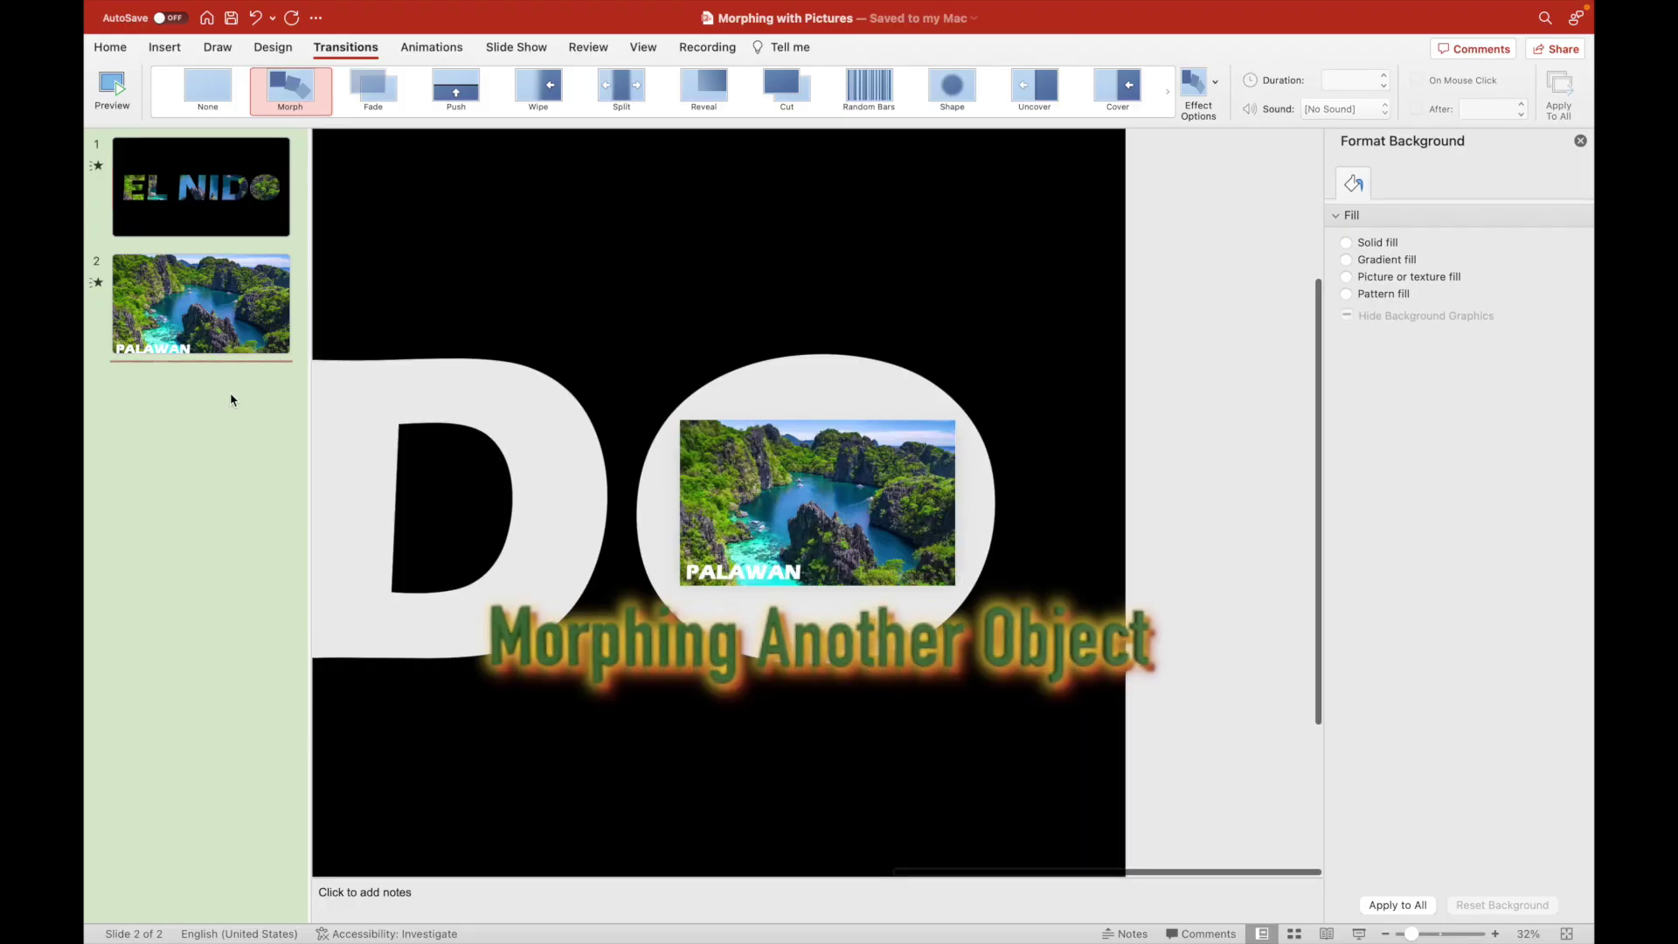
# Add a new blank slide 3 and delete its empty placeholders.
pyautogui.press('Return')
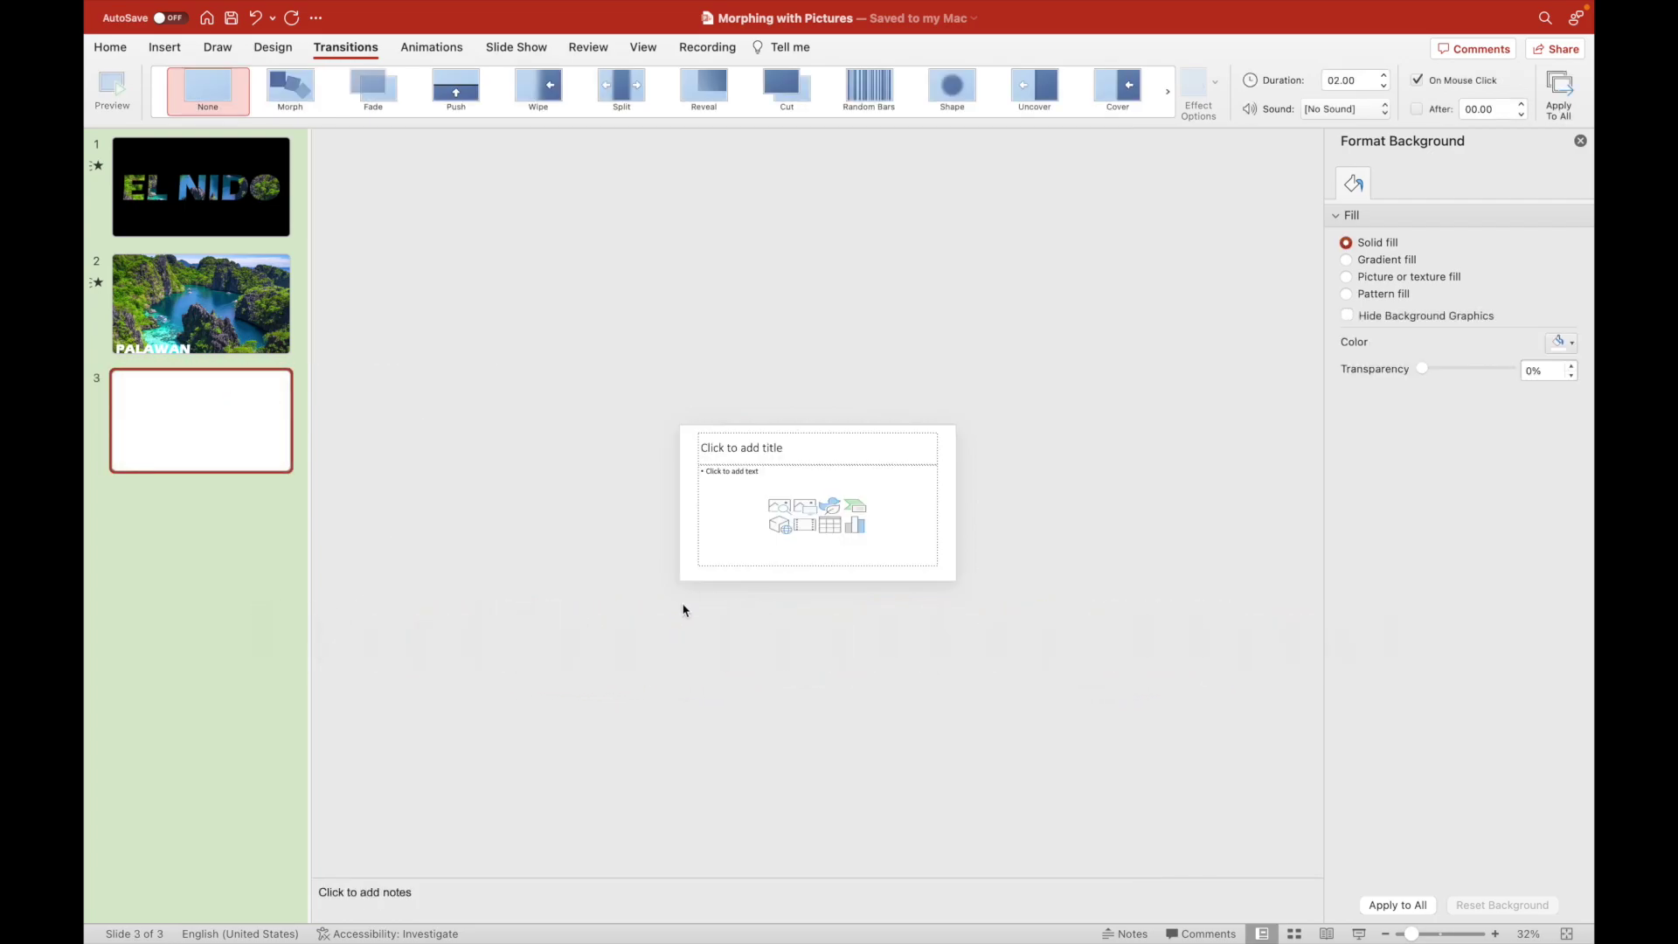
pyautogui.moveTo(683, 611); pyautogui.dragTo(1005, 344)
pyautogui.scroll(5, 1005, 345)
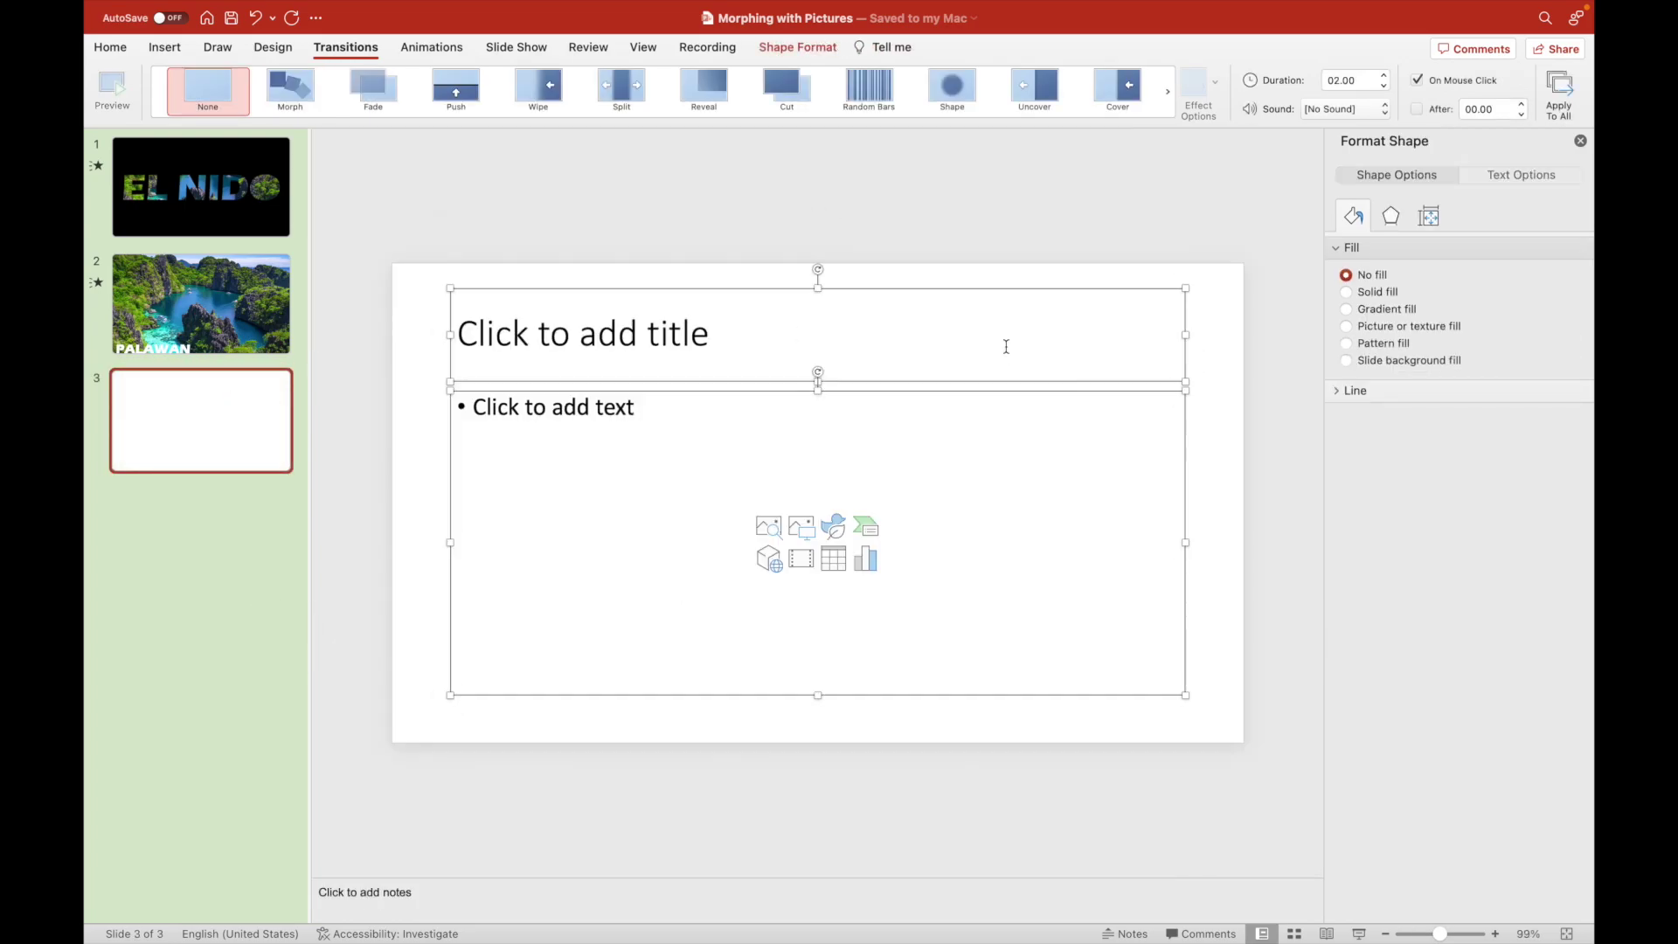
pyautogui.press('Delete')
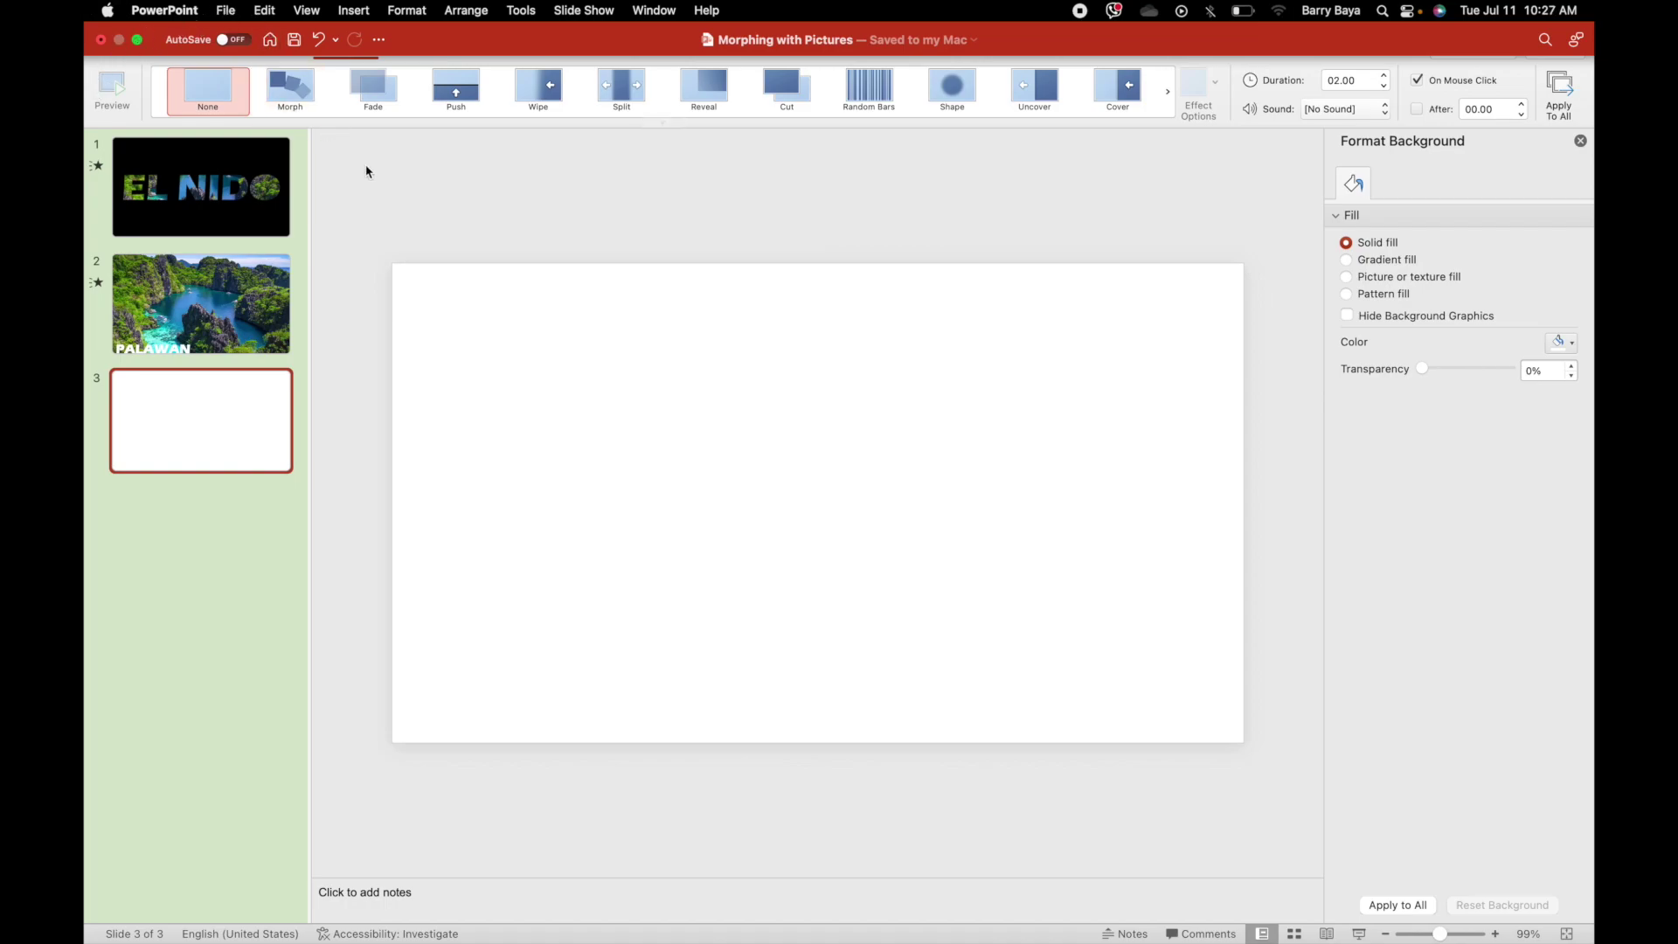
# Insert the Boracay.jpg photo from file onto slide 3.
pyautogui.click(164, 48)
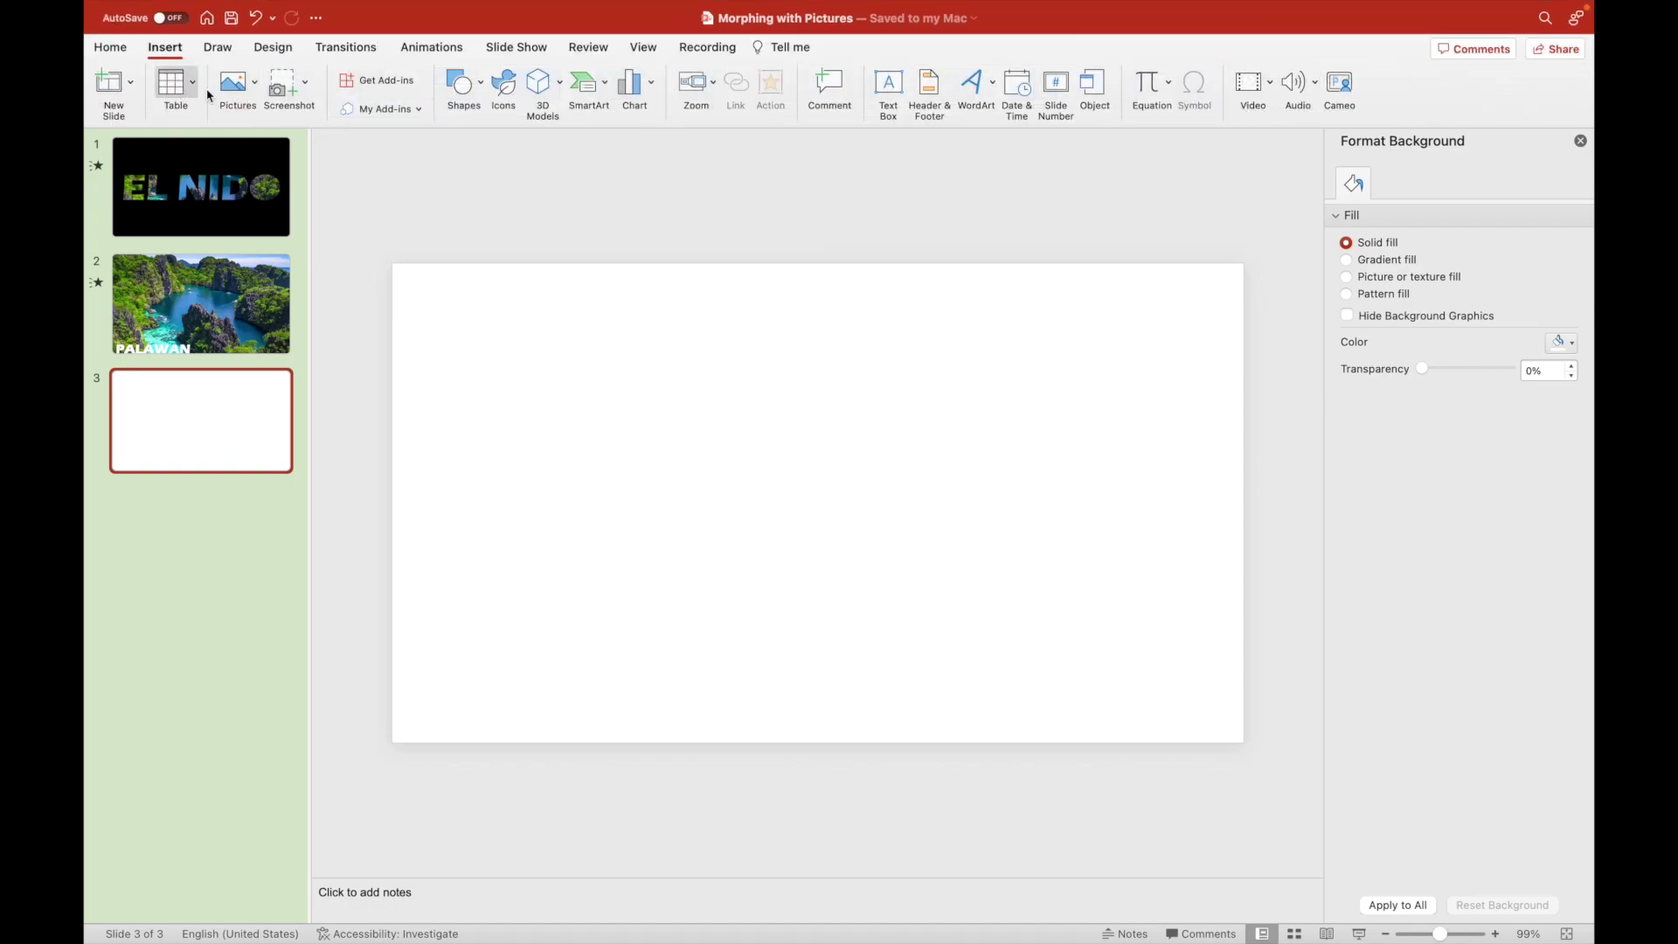
pyautogui.click(234, 87)
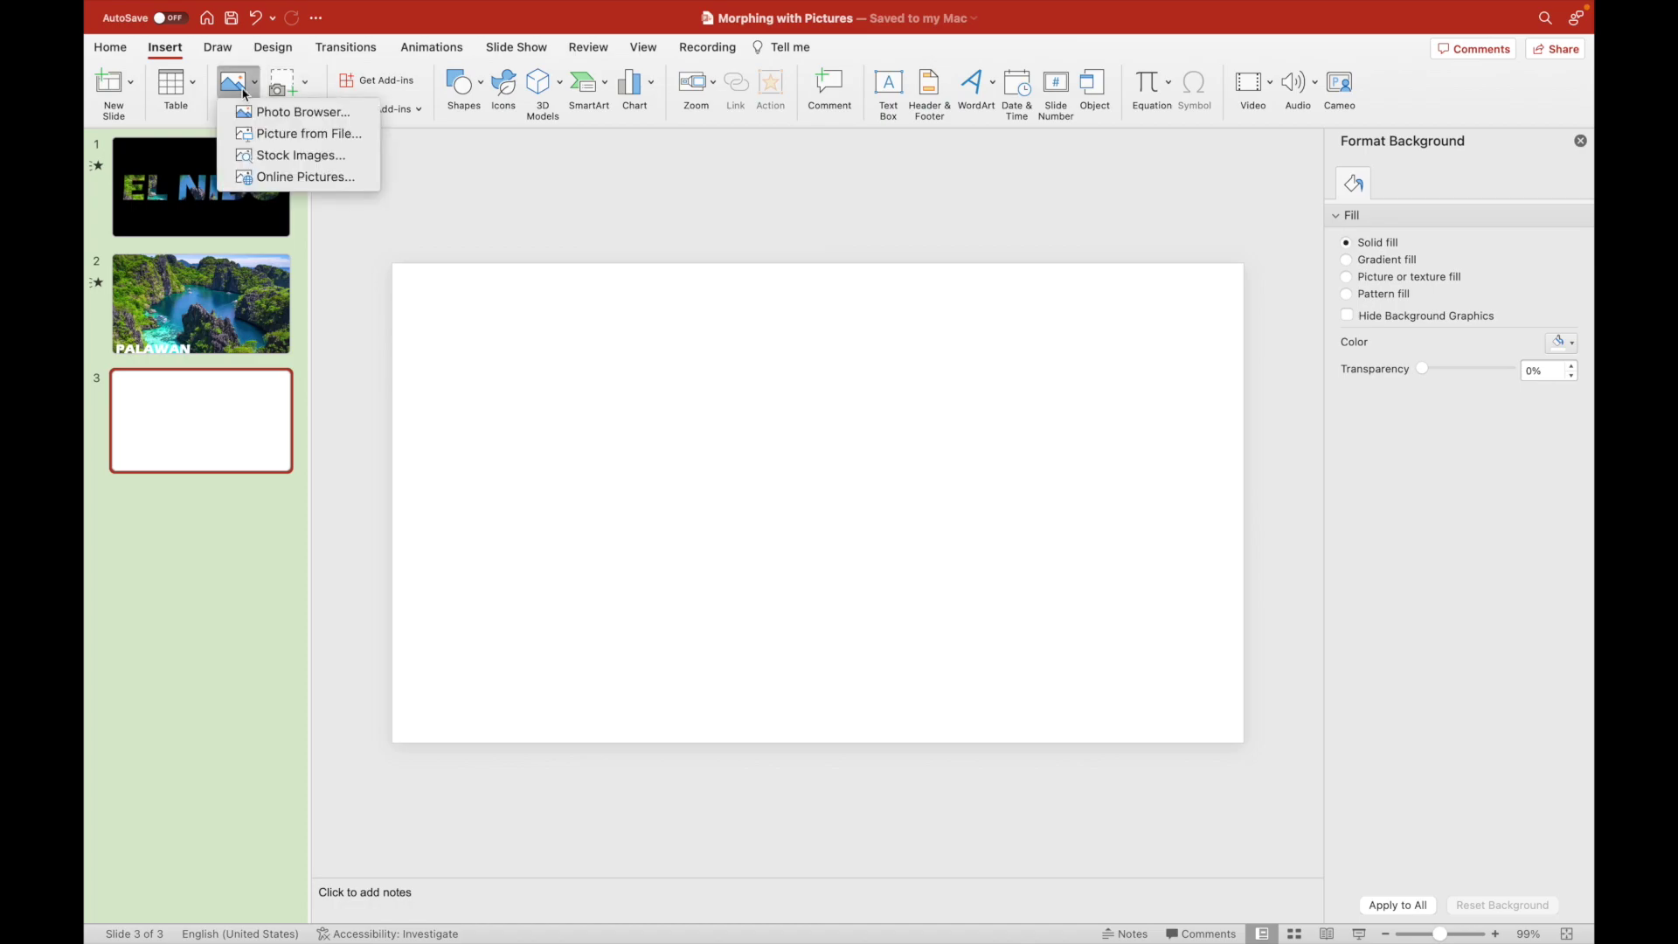
pyautogui.click(328, 136)
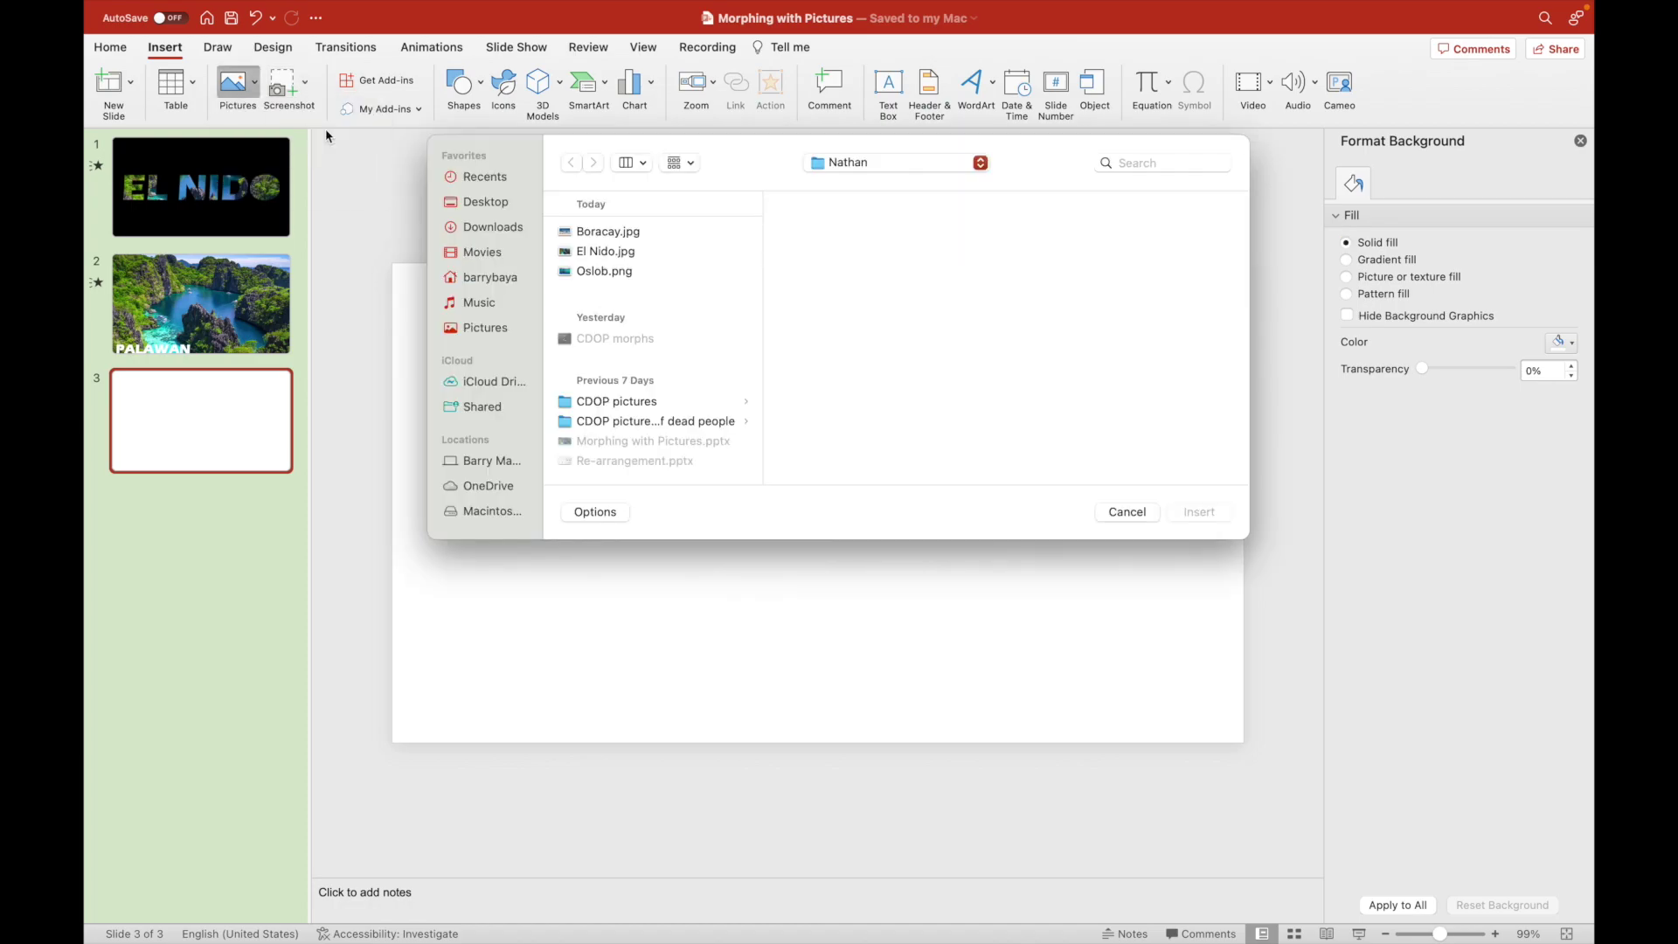
pyautogui.click(615, 234)
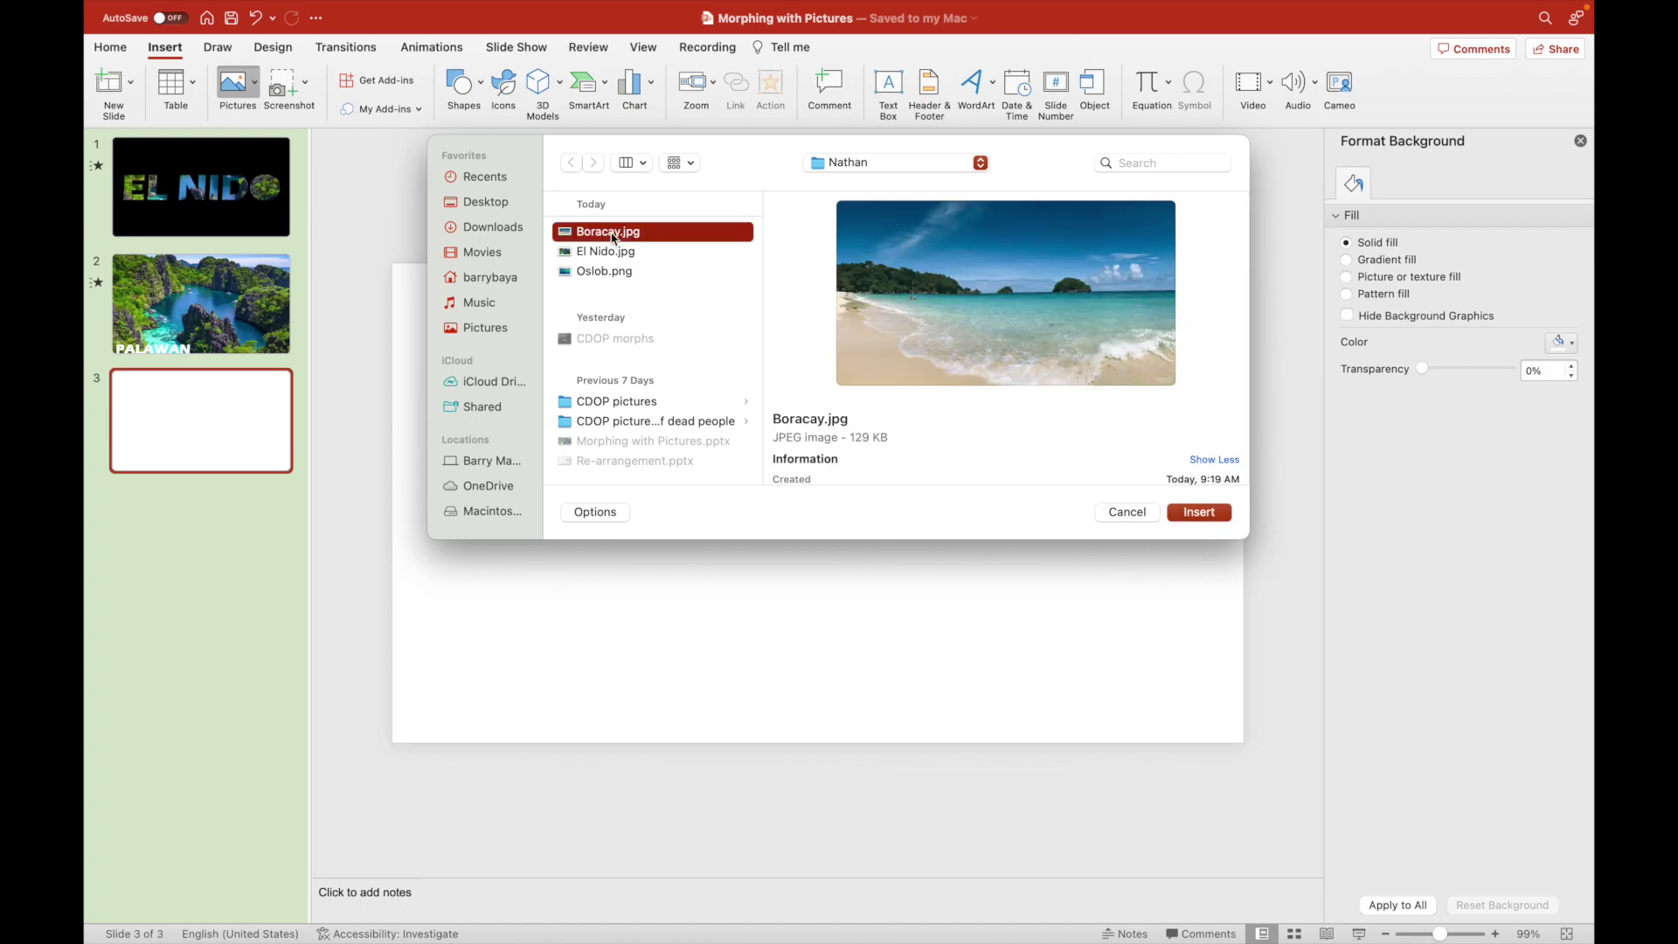
pyautogui.click(1219, 514)
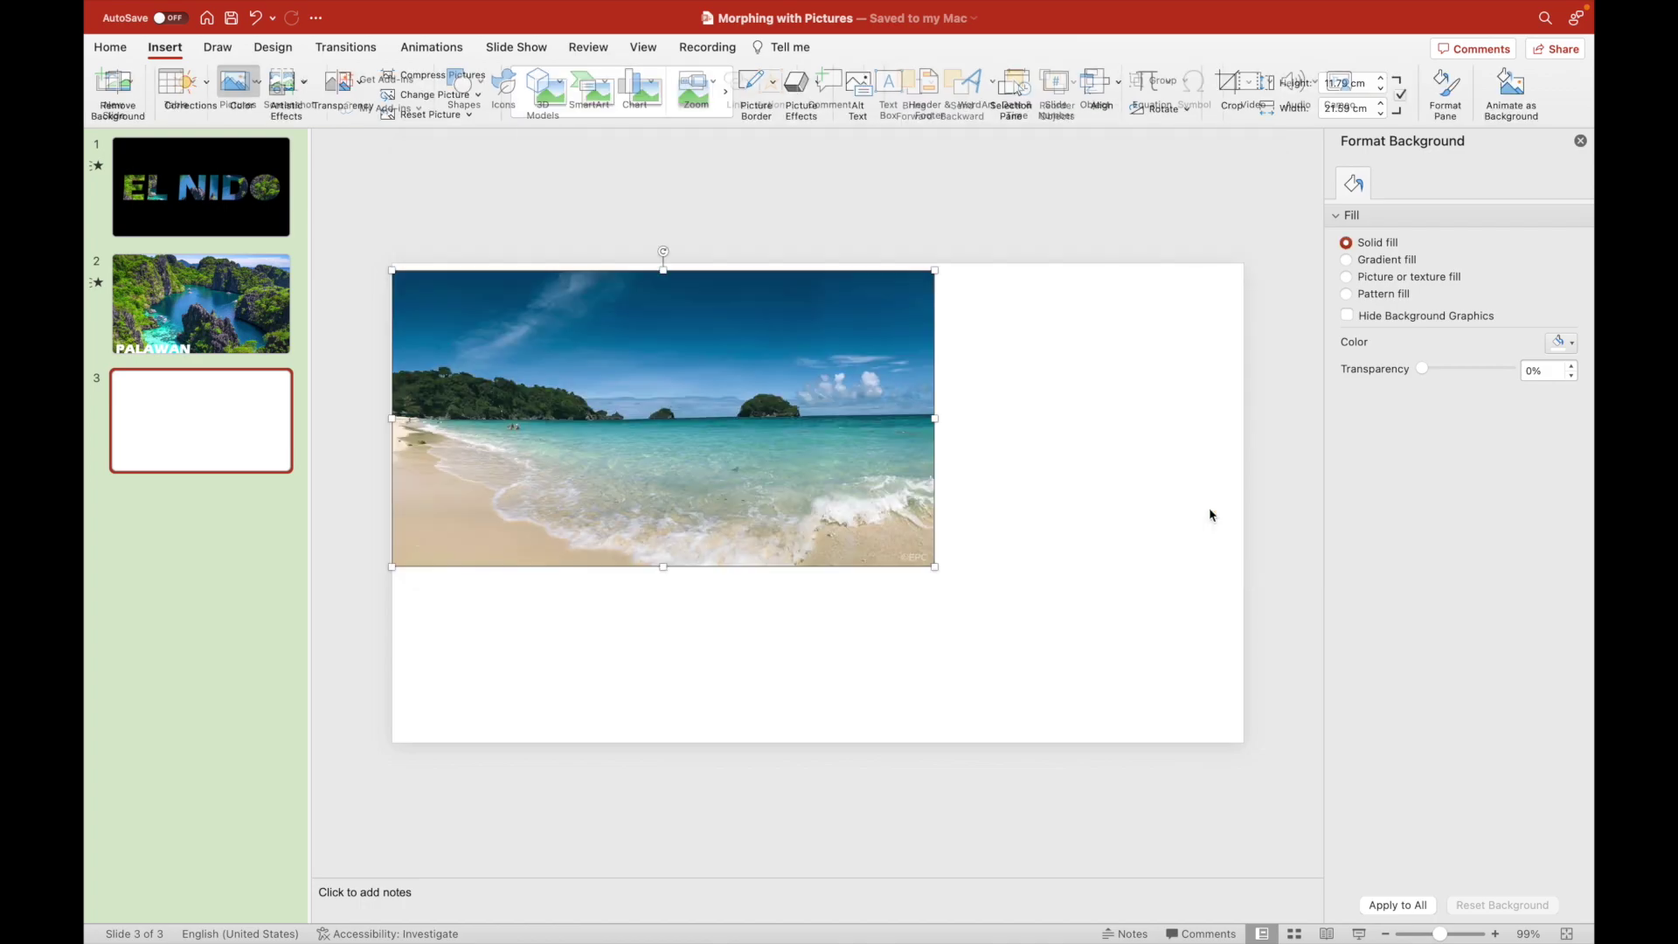
# Enlarge the beach photo to 34.93 × 19.05 cm and align it with the slide edges.
pyautogui.moveTo(938, 571); pyautogui.dragTo(1253, 740)
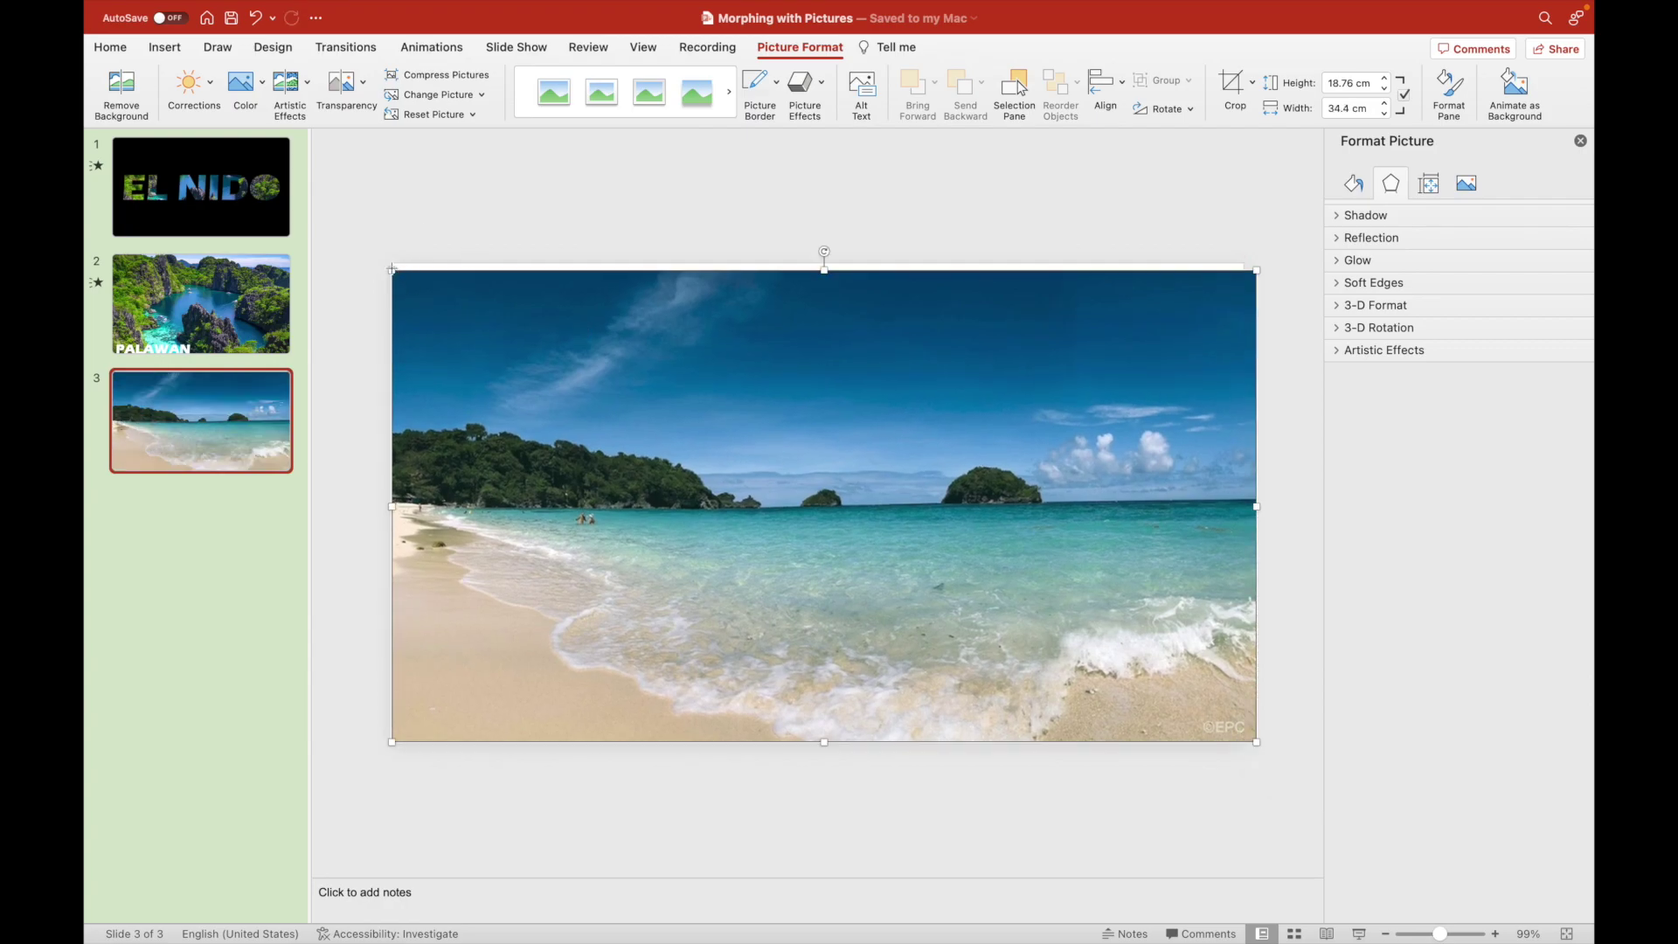
pyautogui.moveTo(391, 270); pyautogui.dragTo(378, 262)
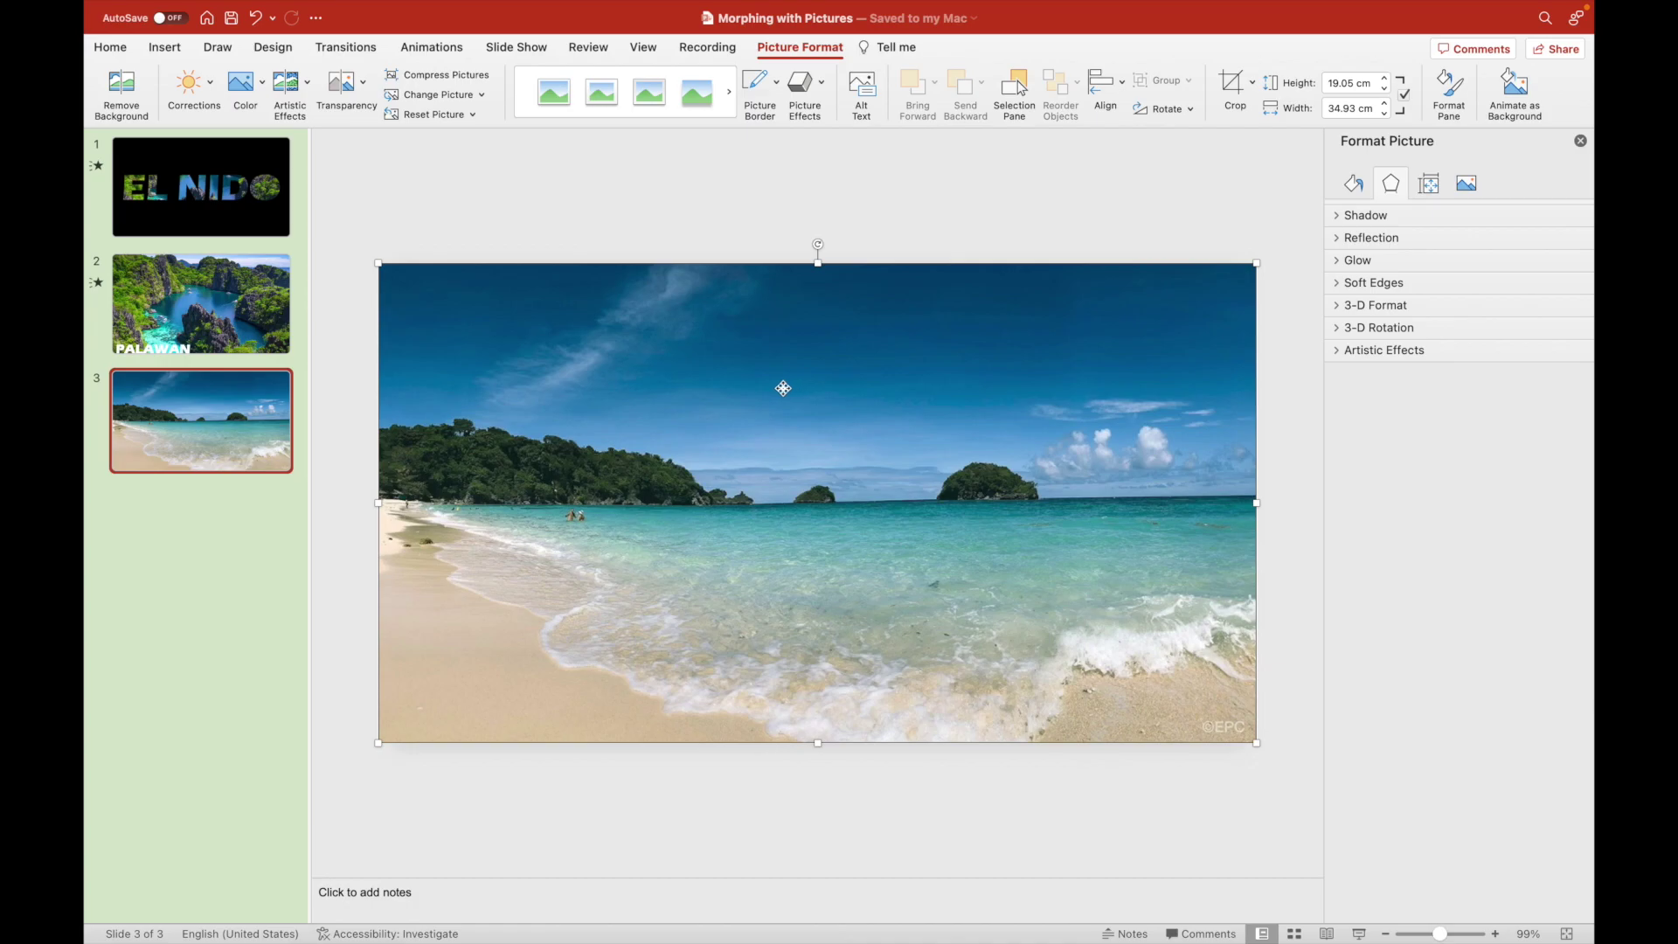
pyautogui.moveTo(784, 388); pyautogui.dragTo(793, 382)
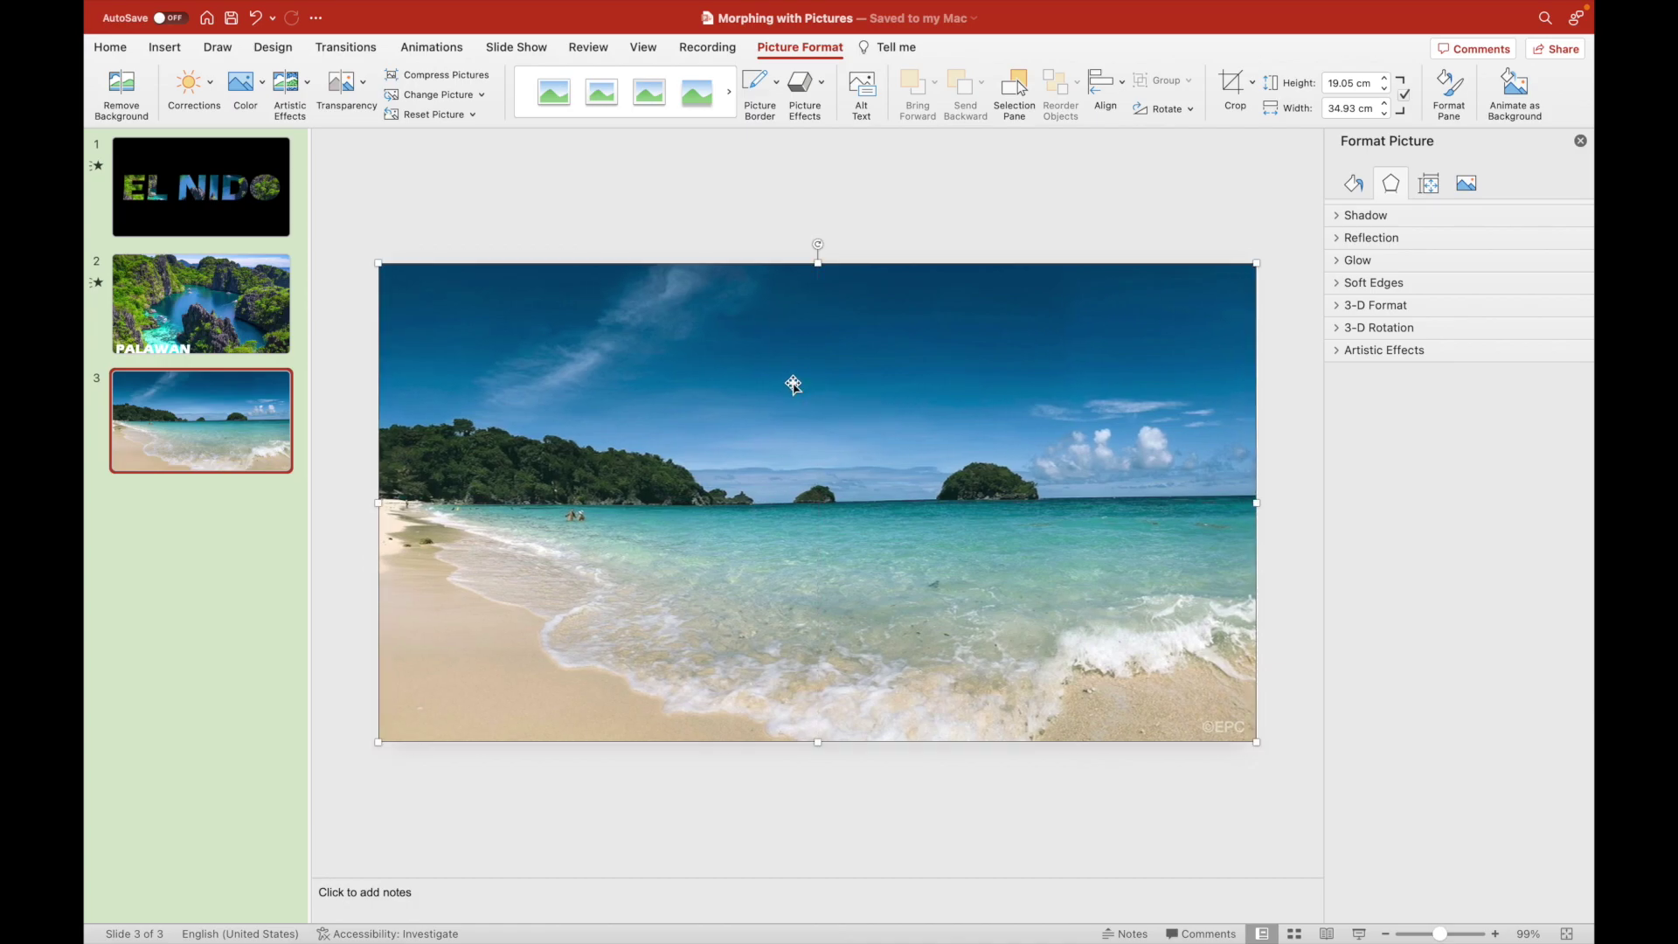
# Copy slide 2's PALAWAN caption onto slide 3 at the beach photo's bottom-left.
pyautogui.click(617, 209)
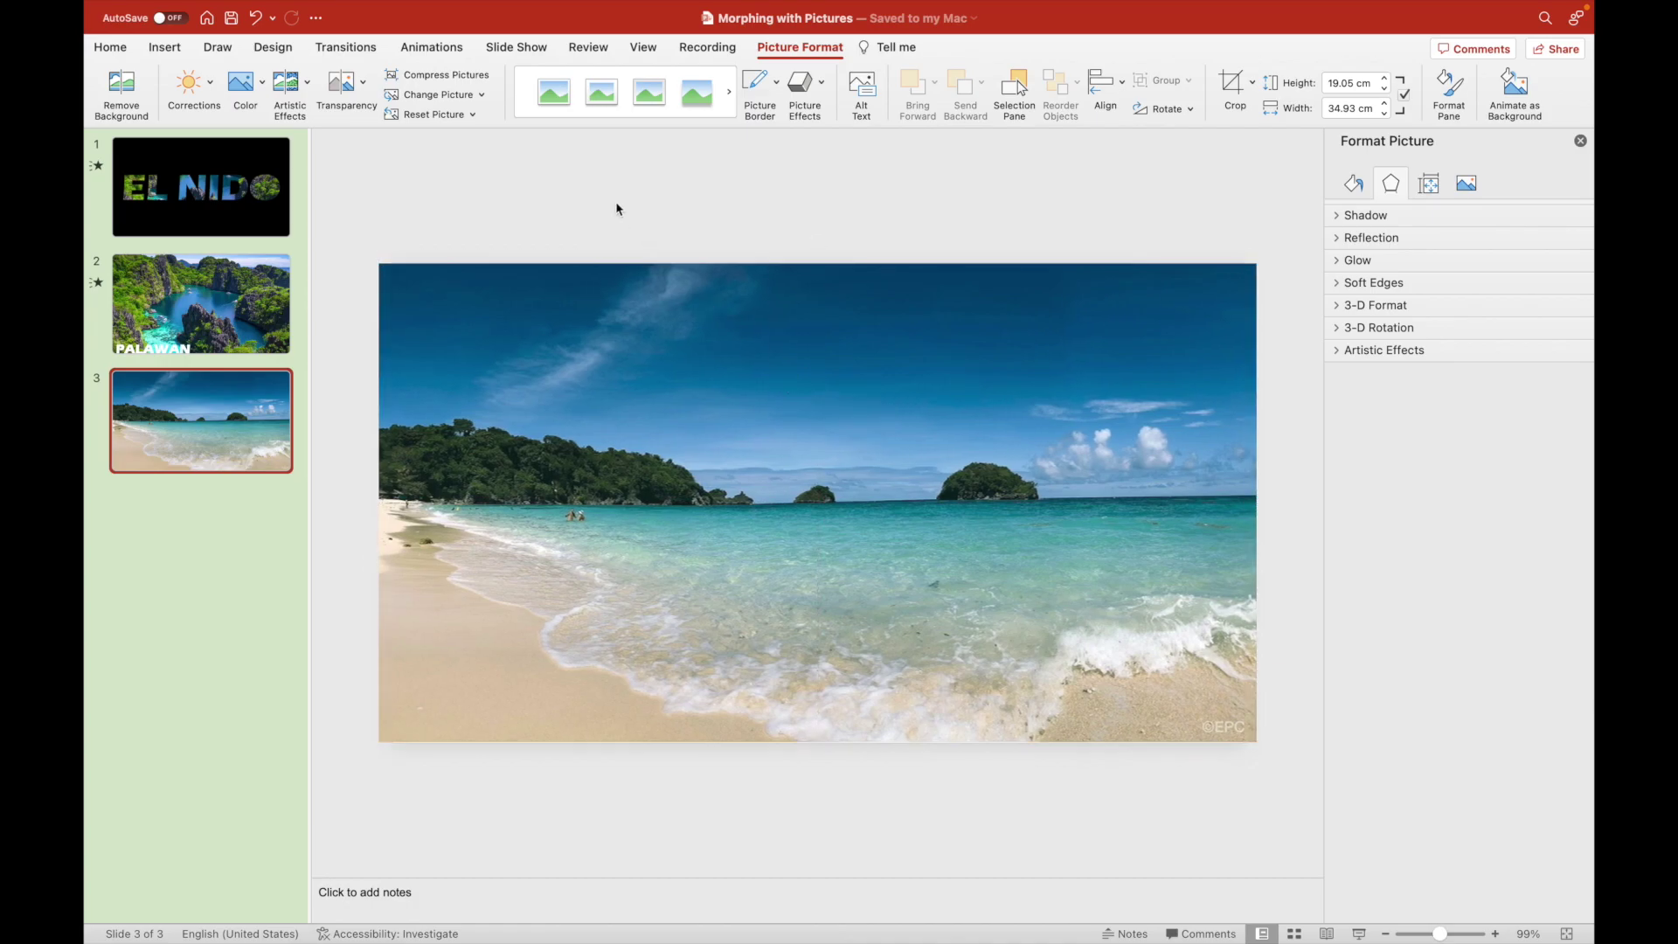
pyautogui.click(268, 323)
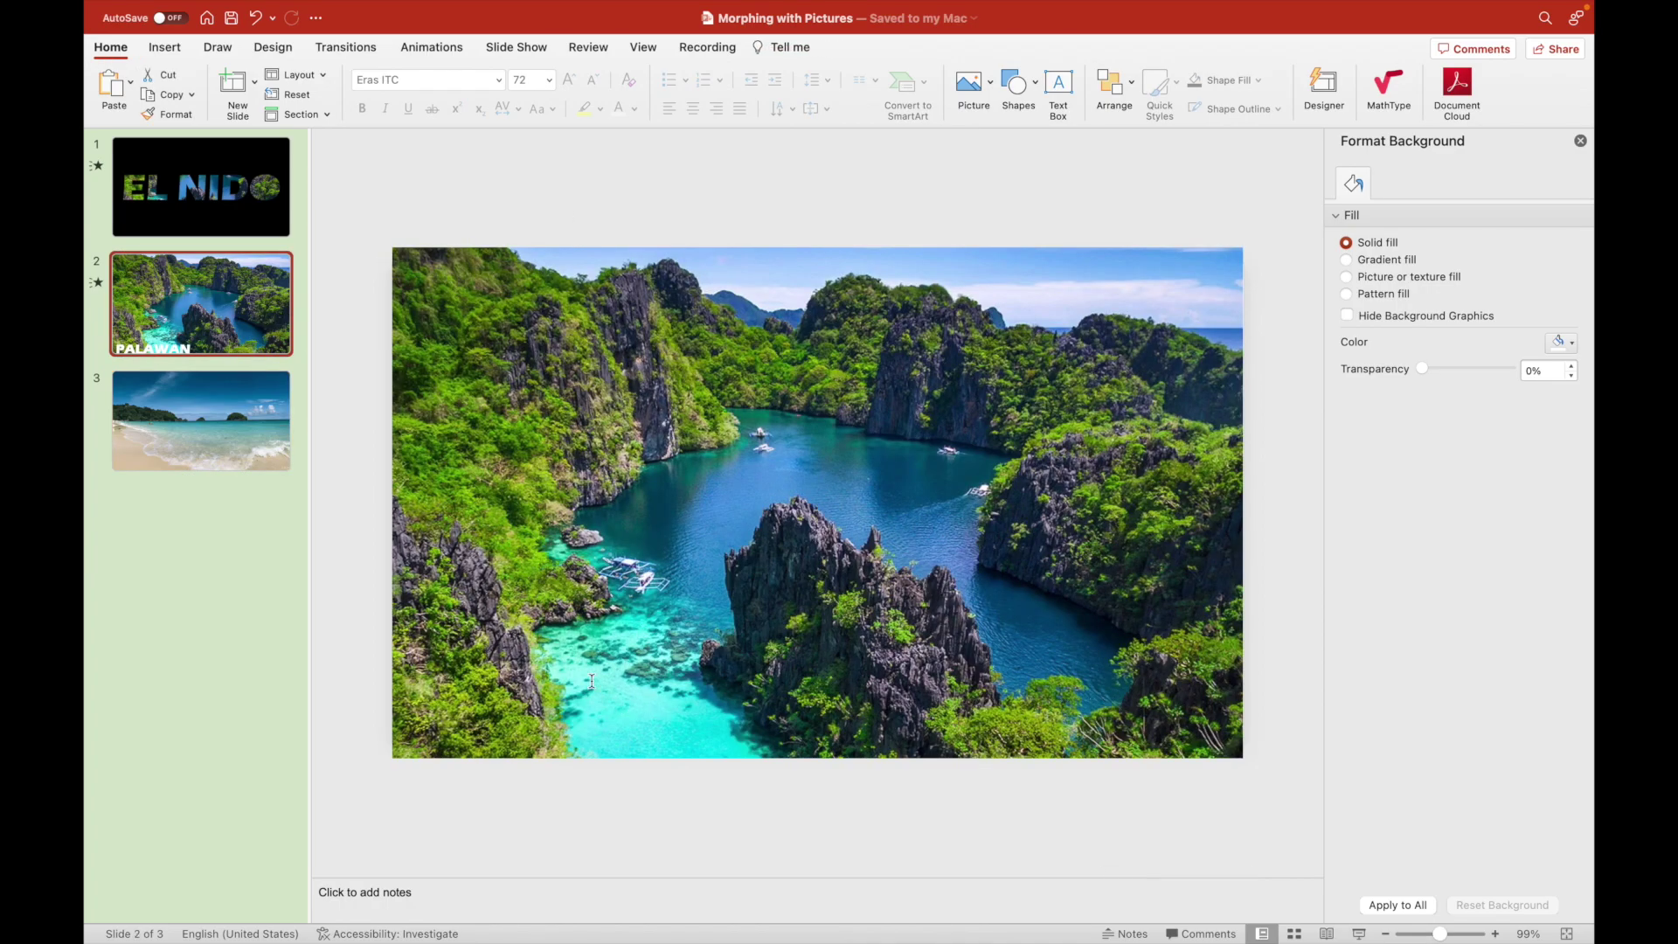
pyautogui.scroll(-5, 559, 725)
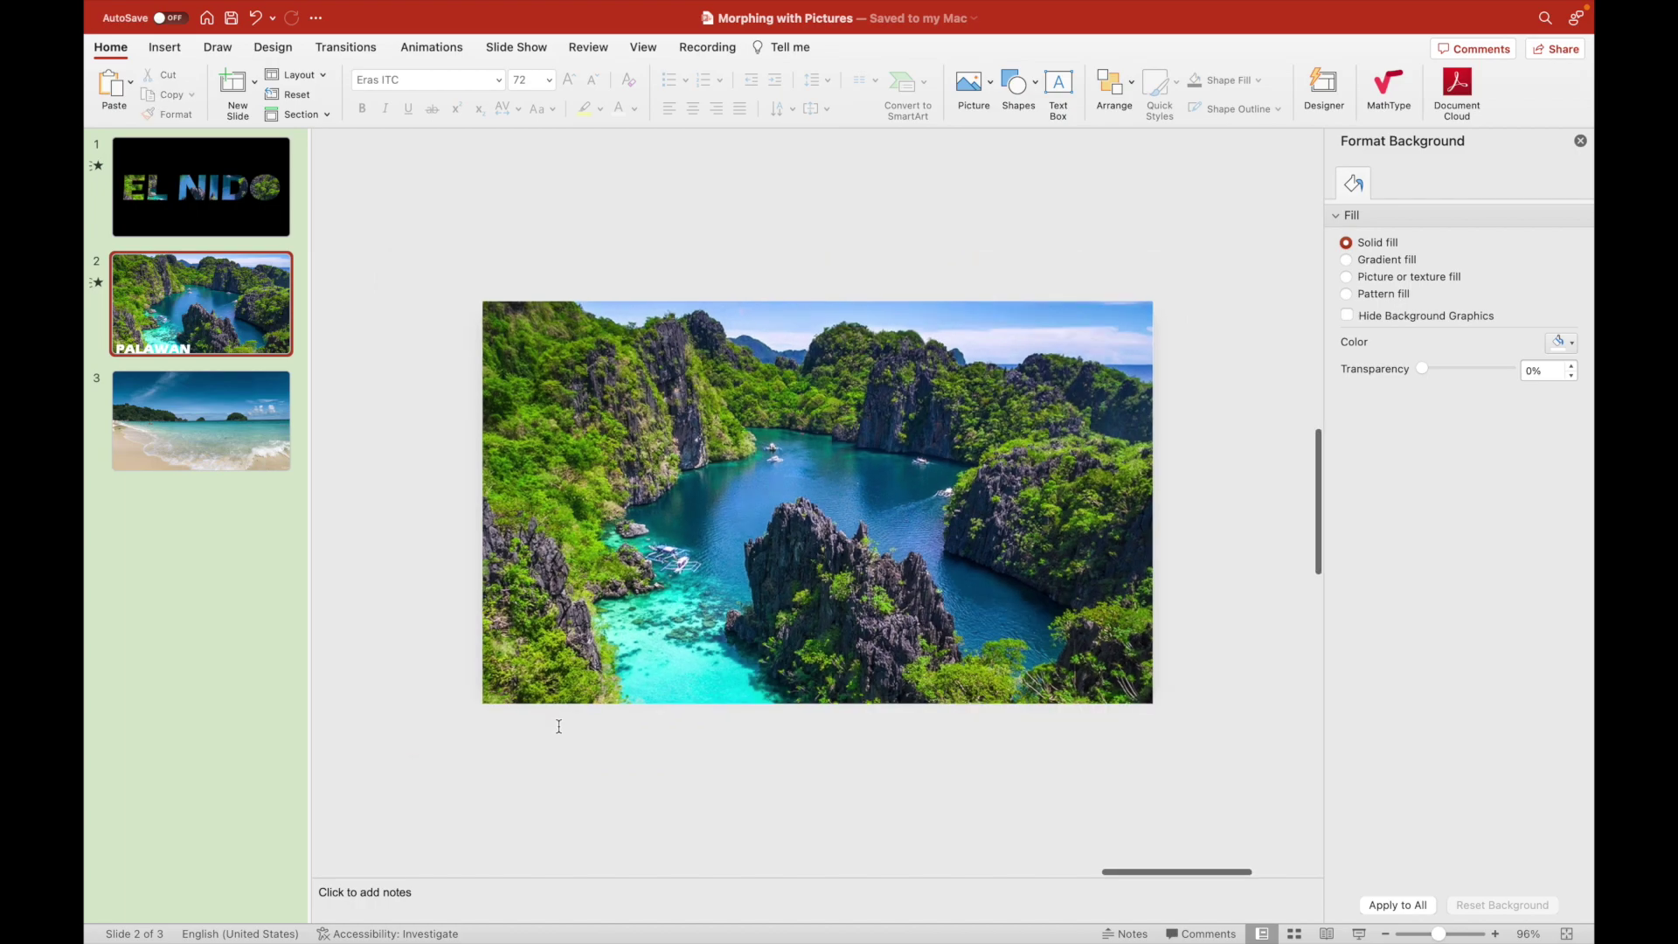
pyautogui.moveTo(1192, 645); pyautogui.dragTo(668, 515)
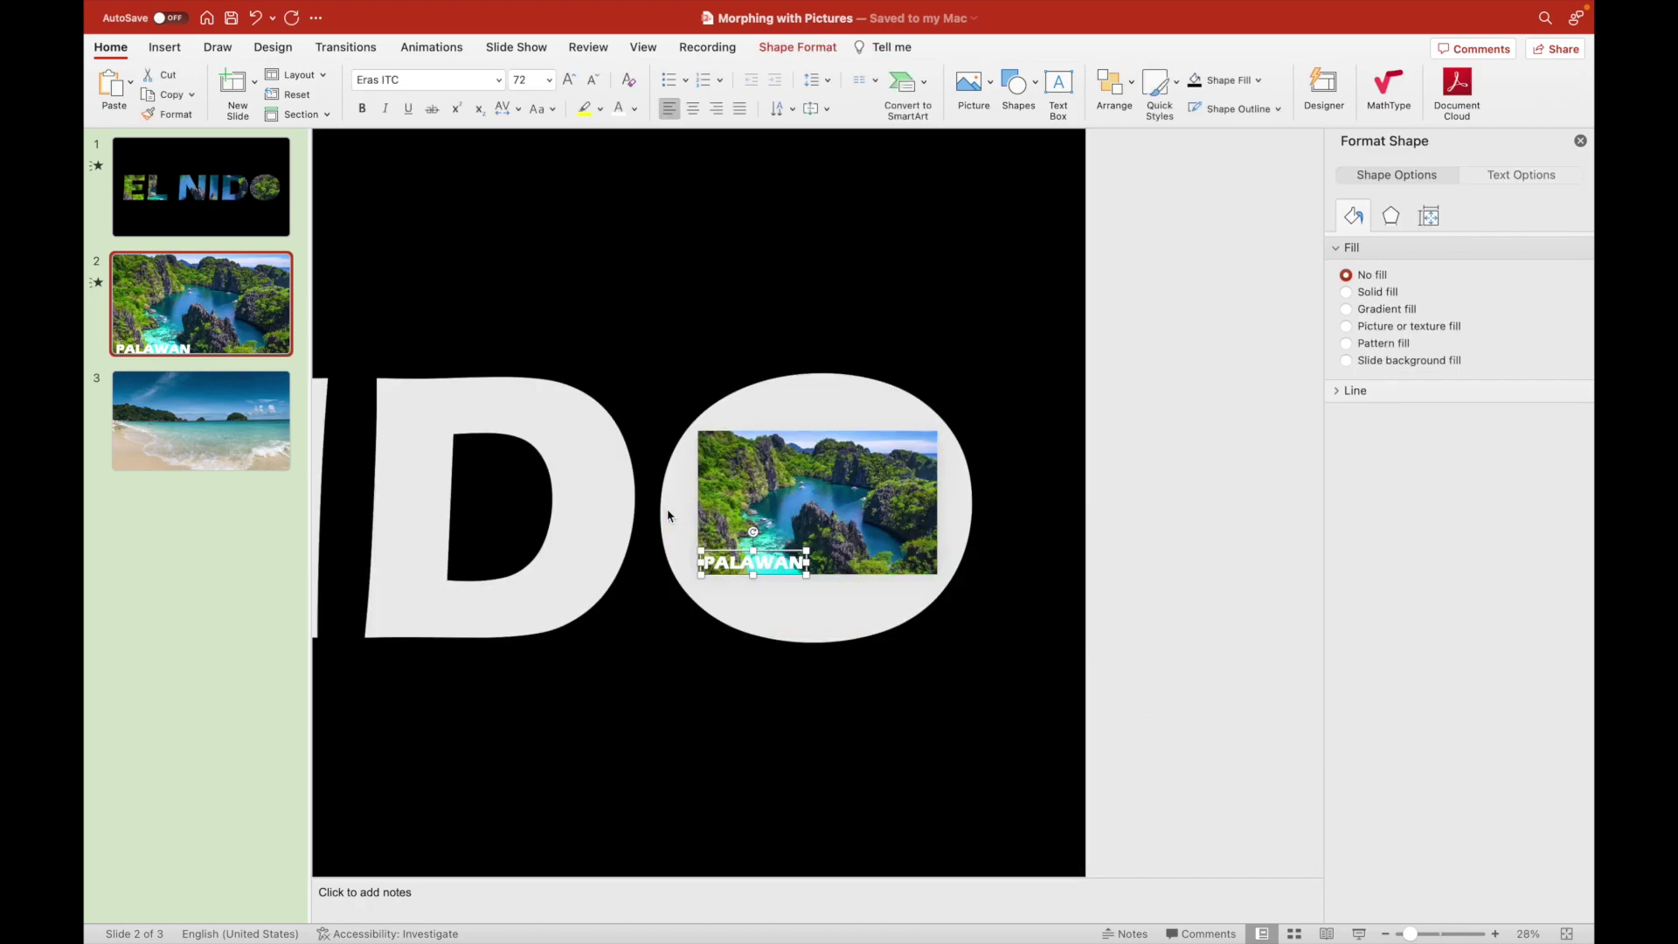
pyautogui.click(189, 412)
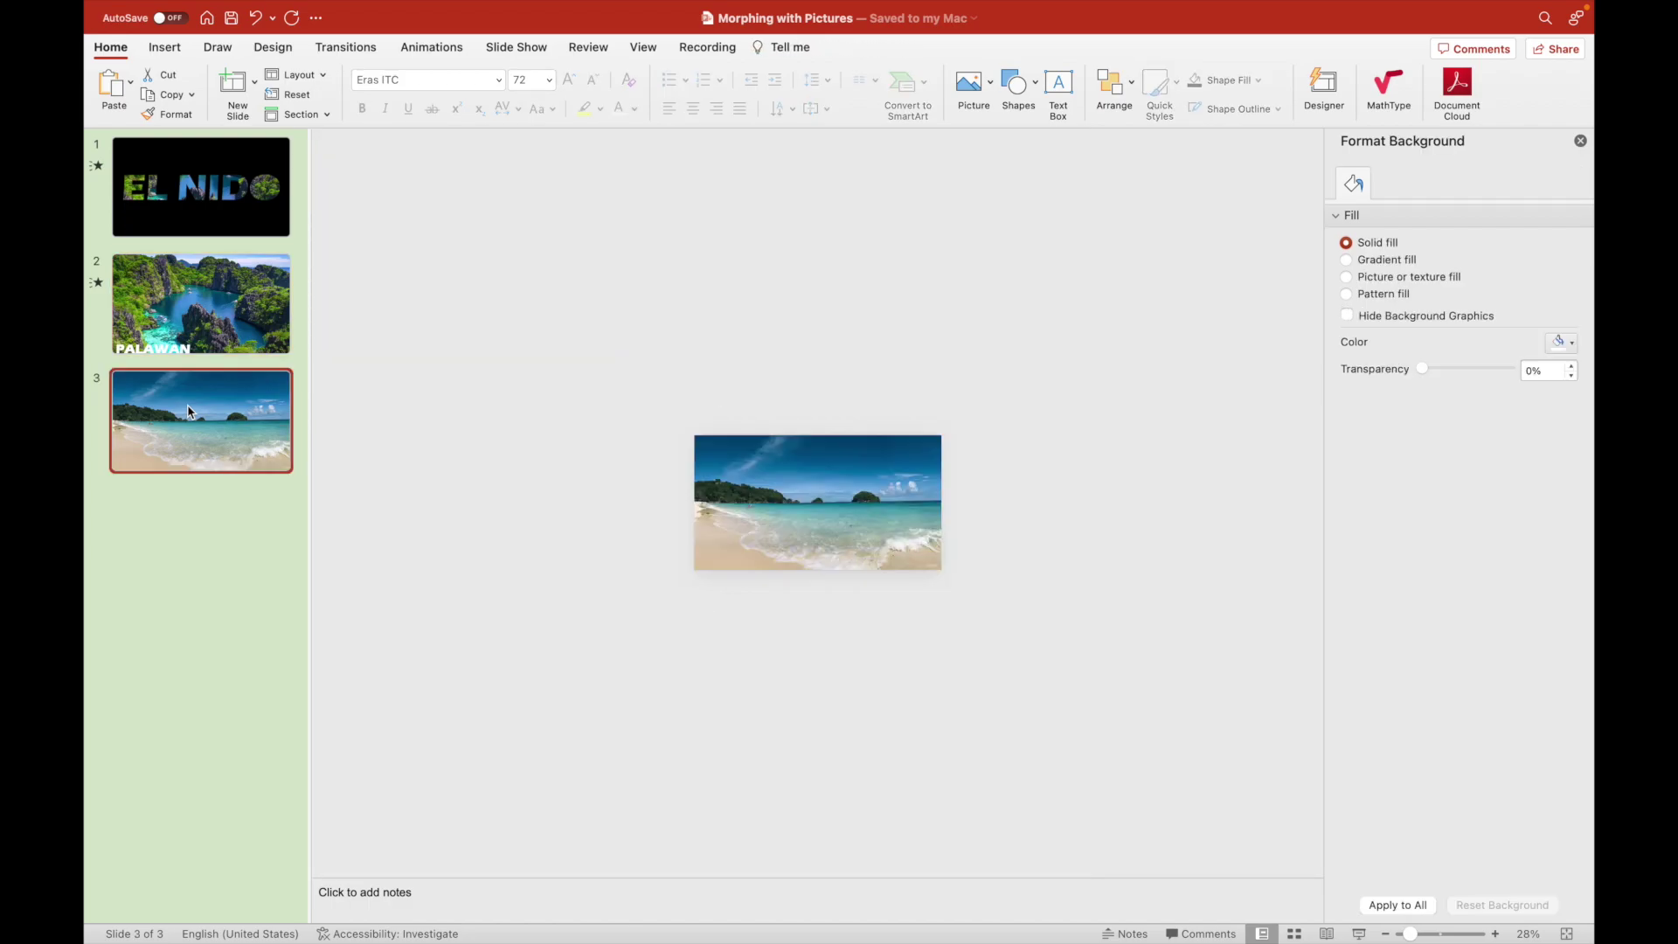
pyautogui.press('super+v')
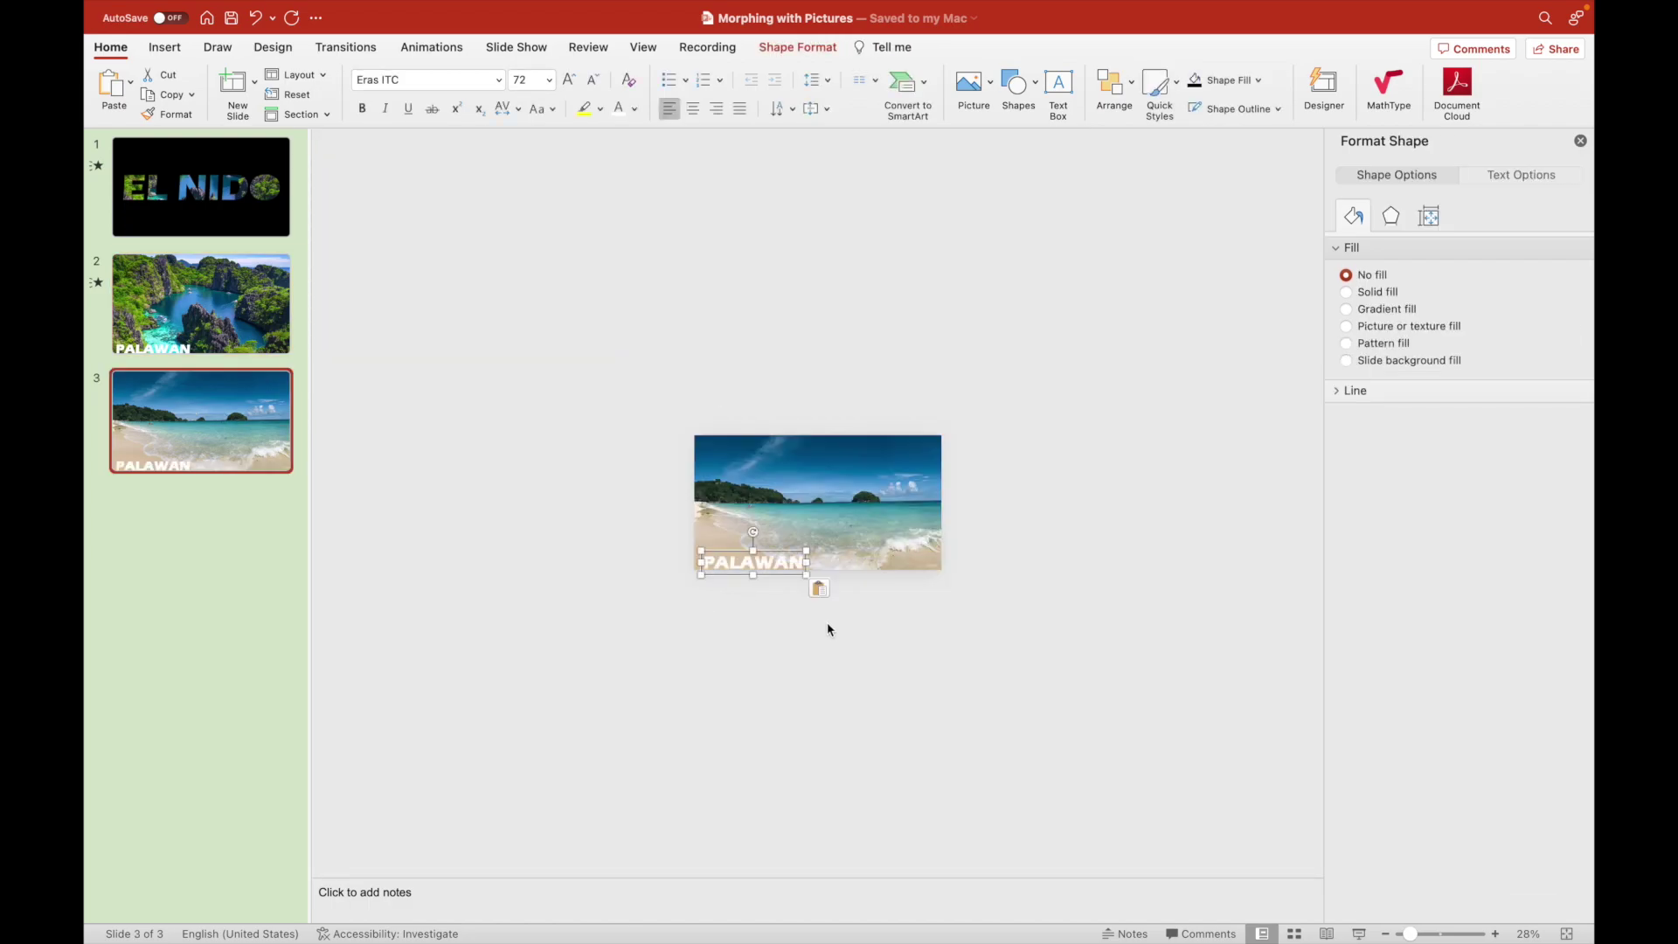
pyautogui.scroll(5, 828, 629)
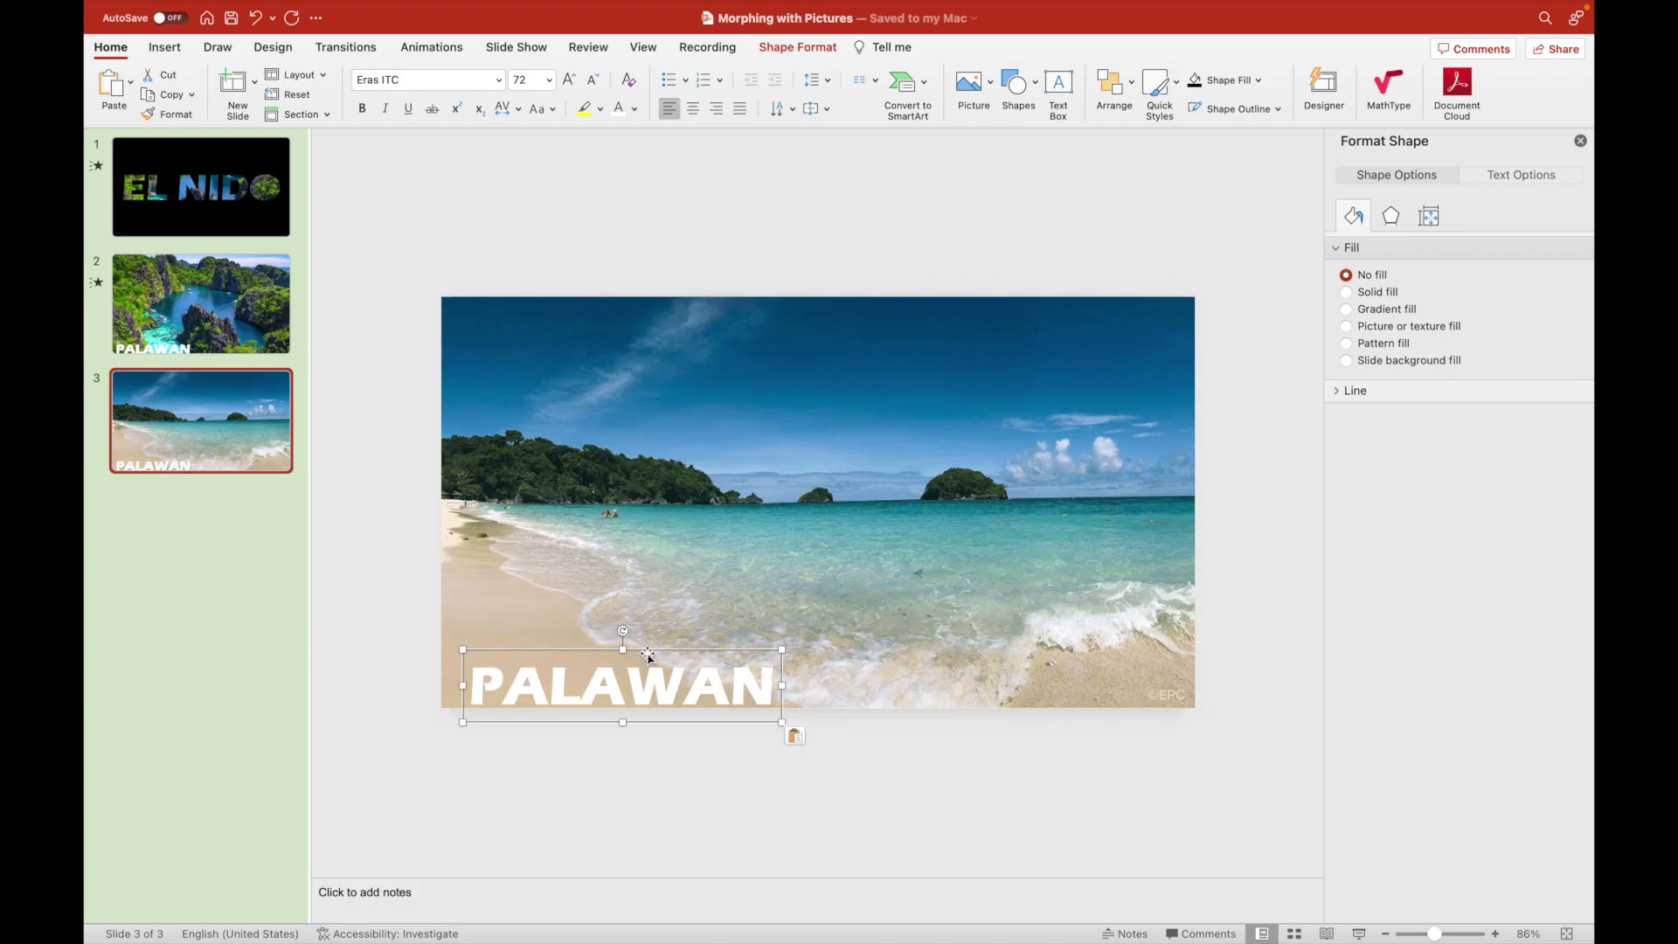
pyautogui.moveTo(650, 652); pyautogui.dragTo(640, 638)
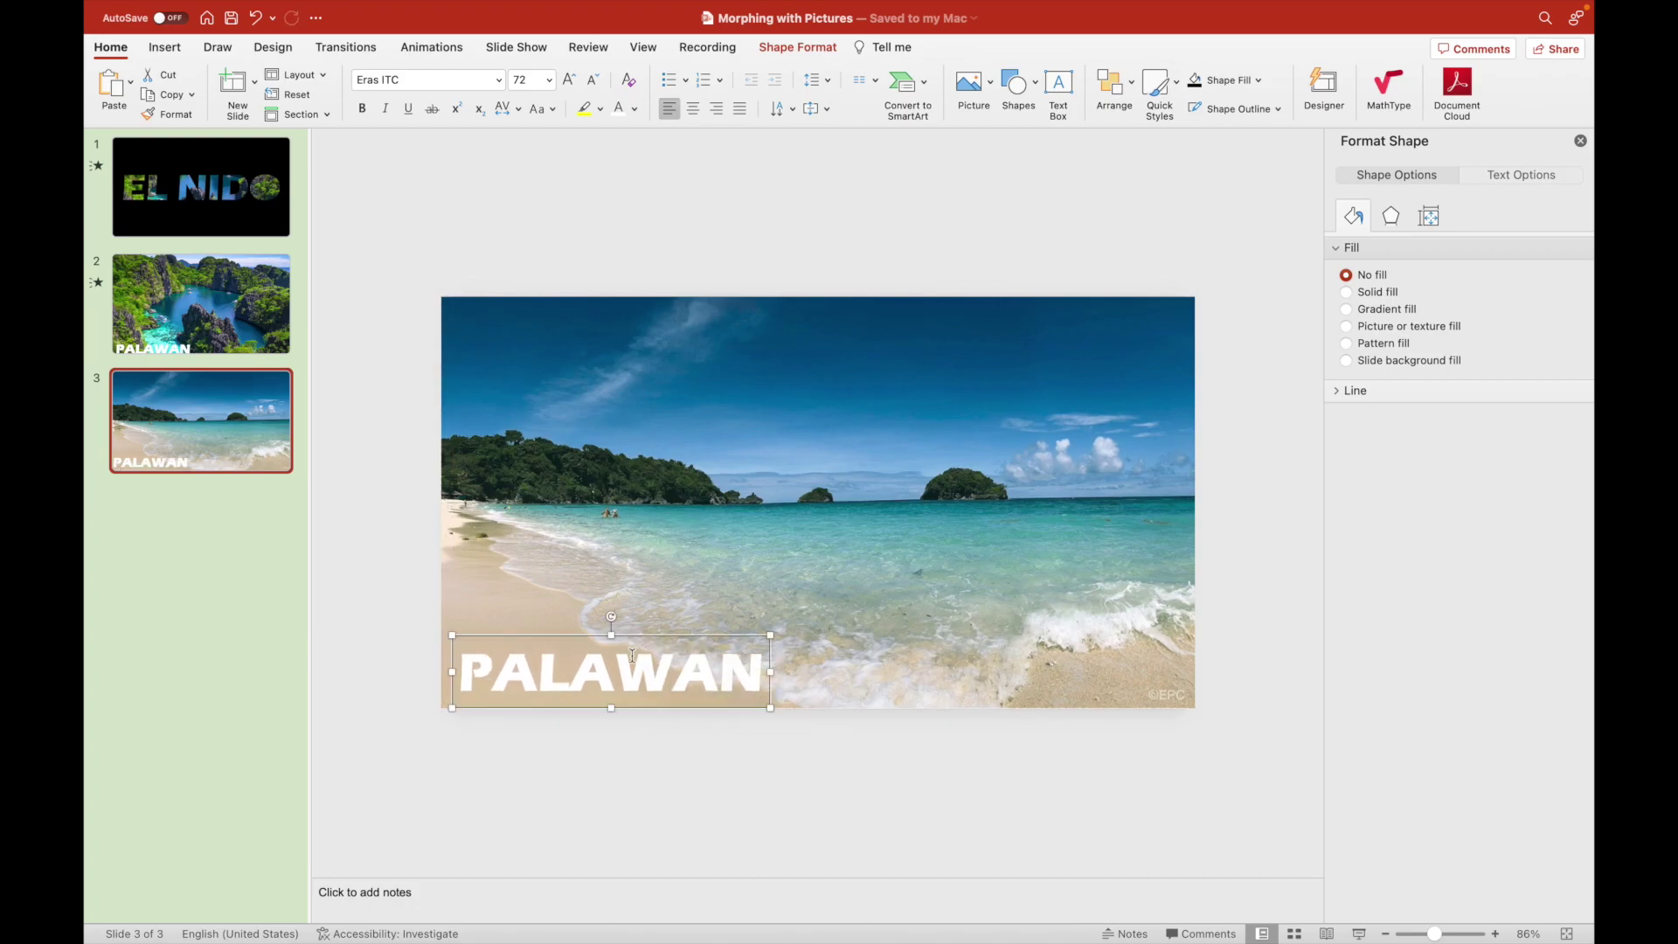
# Change the pasted caption's text to BORACAY and colour it black.
pyautogui.doubleClick(633, 654)
pyautogui.write('B')
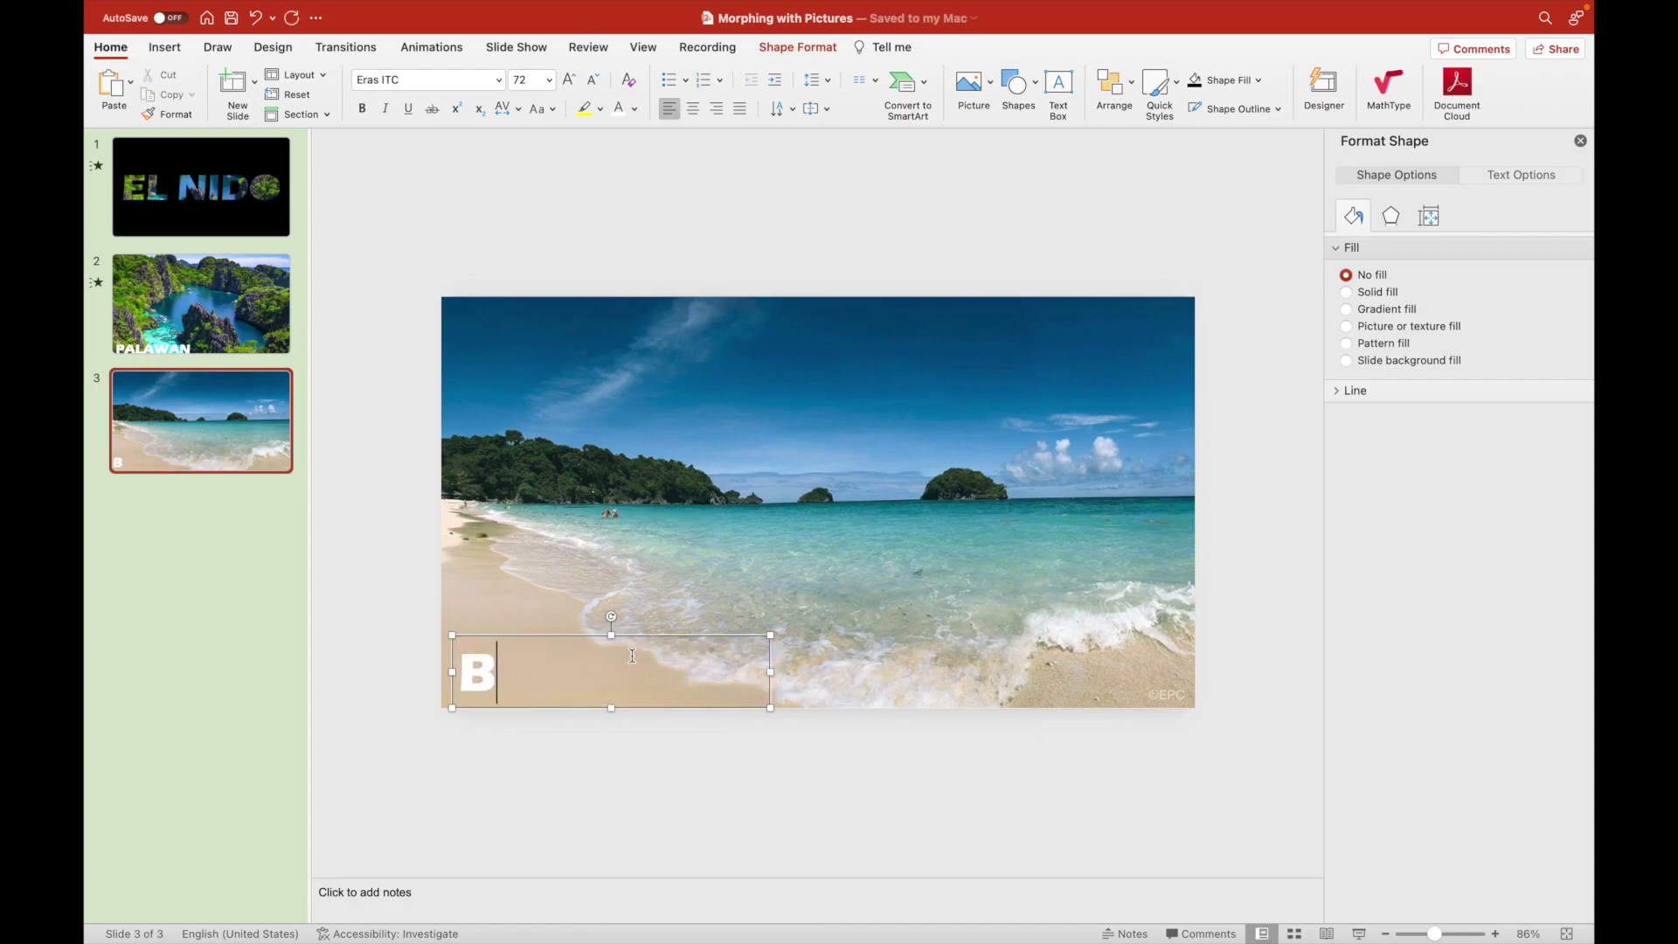
pyautogui.write('ORACAY')
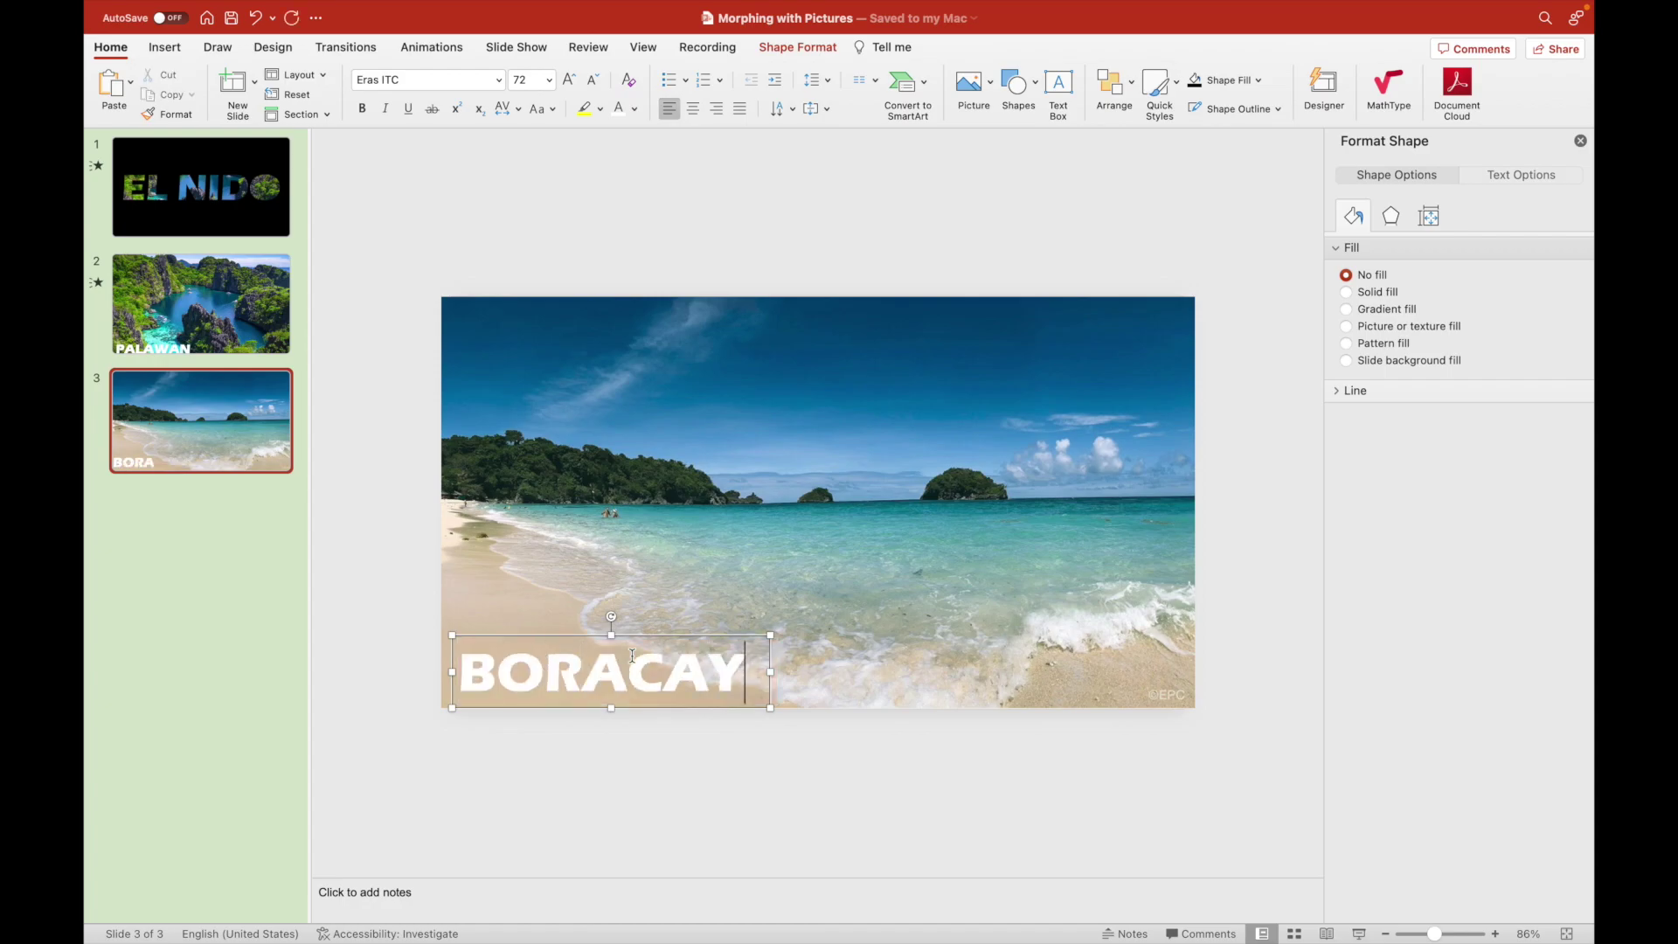
pyautogui.click(634, 109)
pyautogui.click(641, 157)
pyautogui.press('super+a')
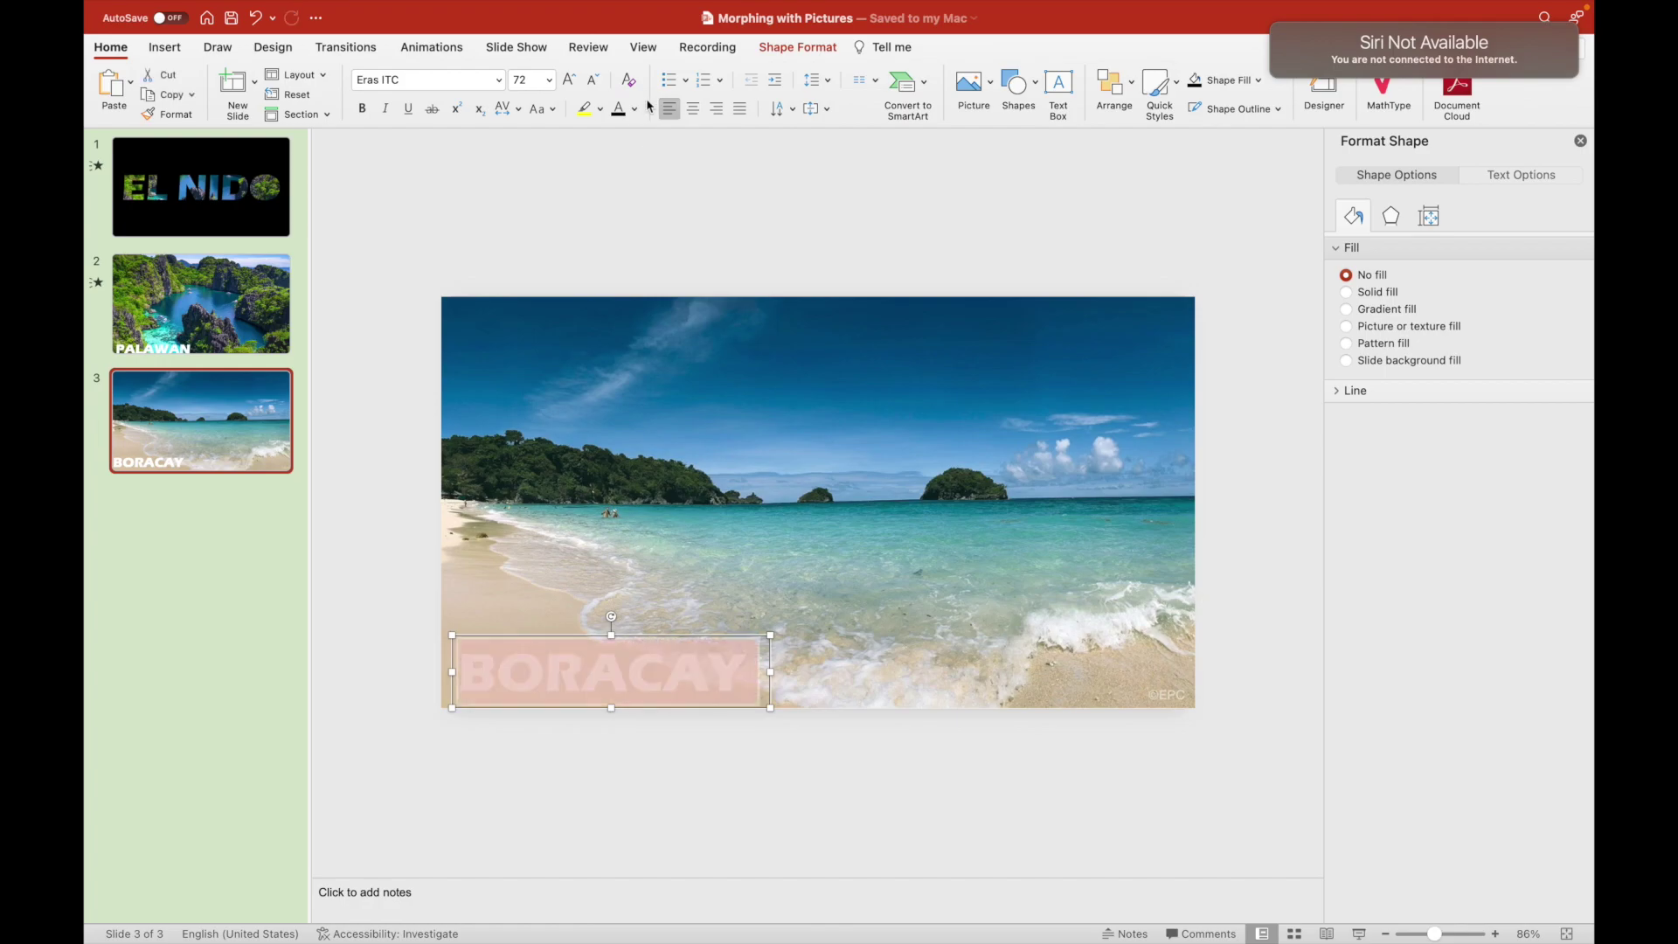
pyautogui.click(619, 110)
pyautogui.click(697, 212)
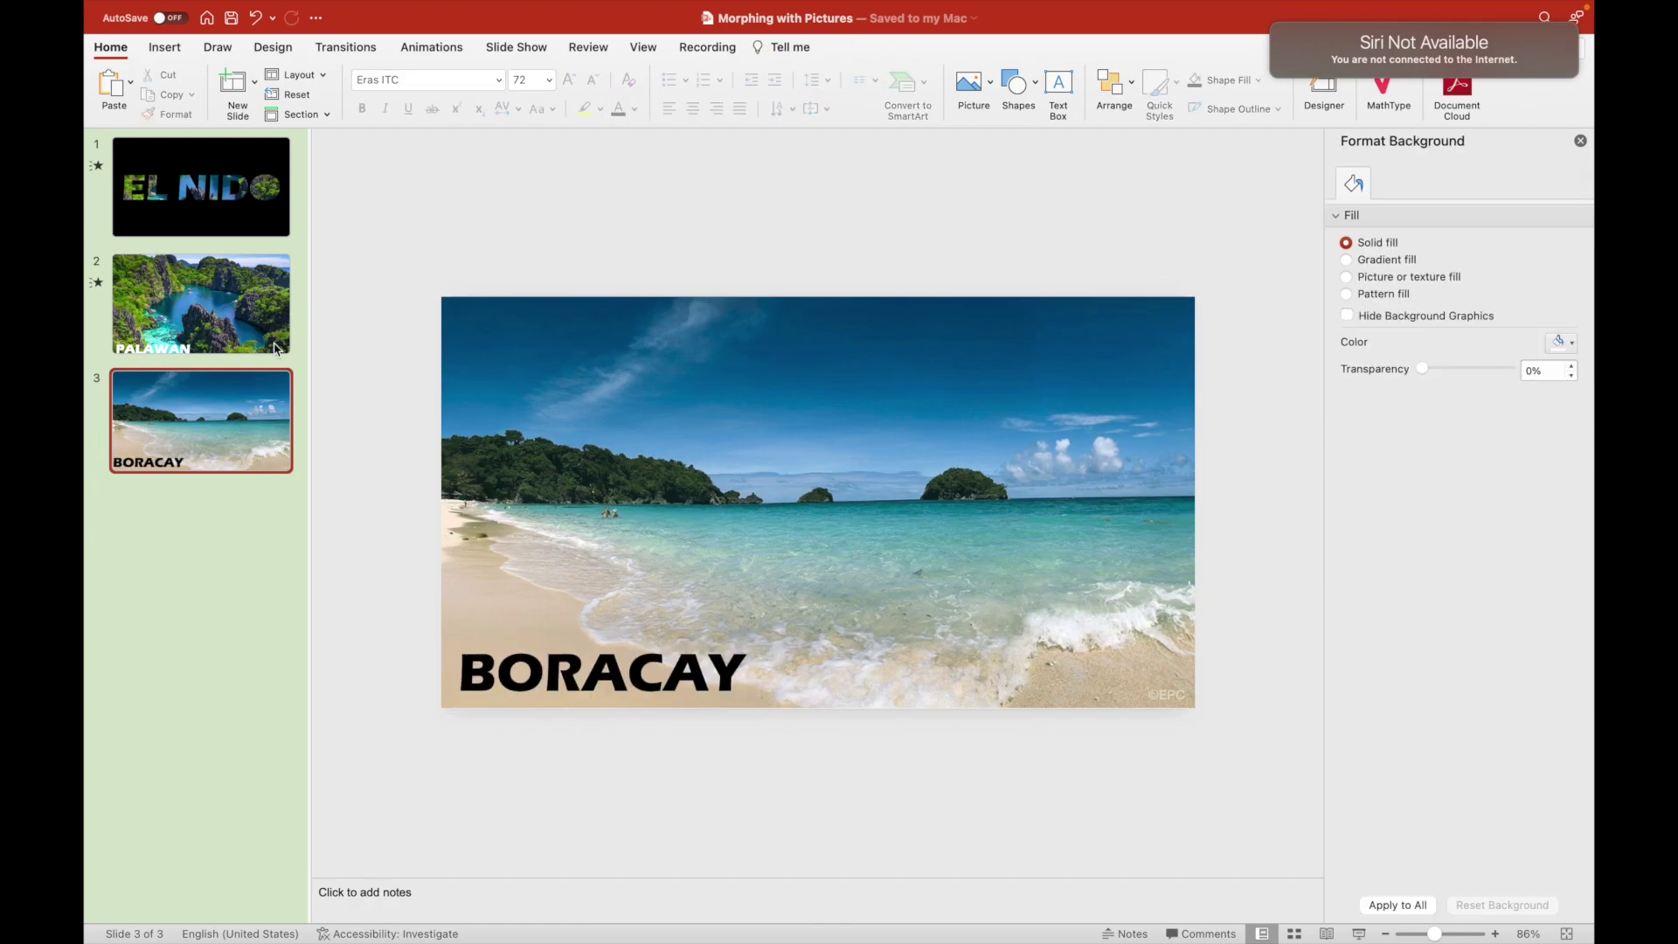
# Insert a new slide between slides 2 and 3 and delete its empty placeholders.
pyautogui.click(267, 371)
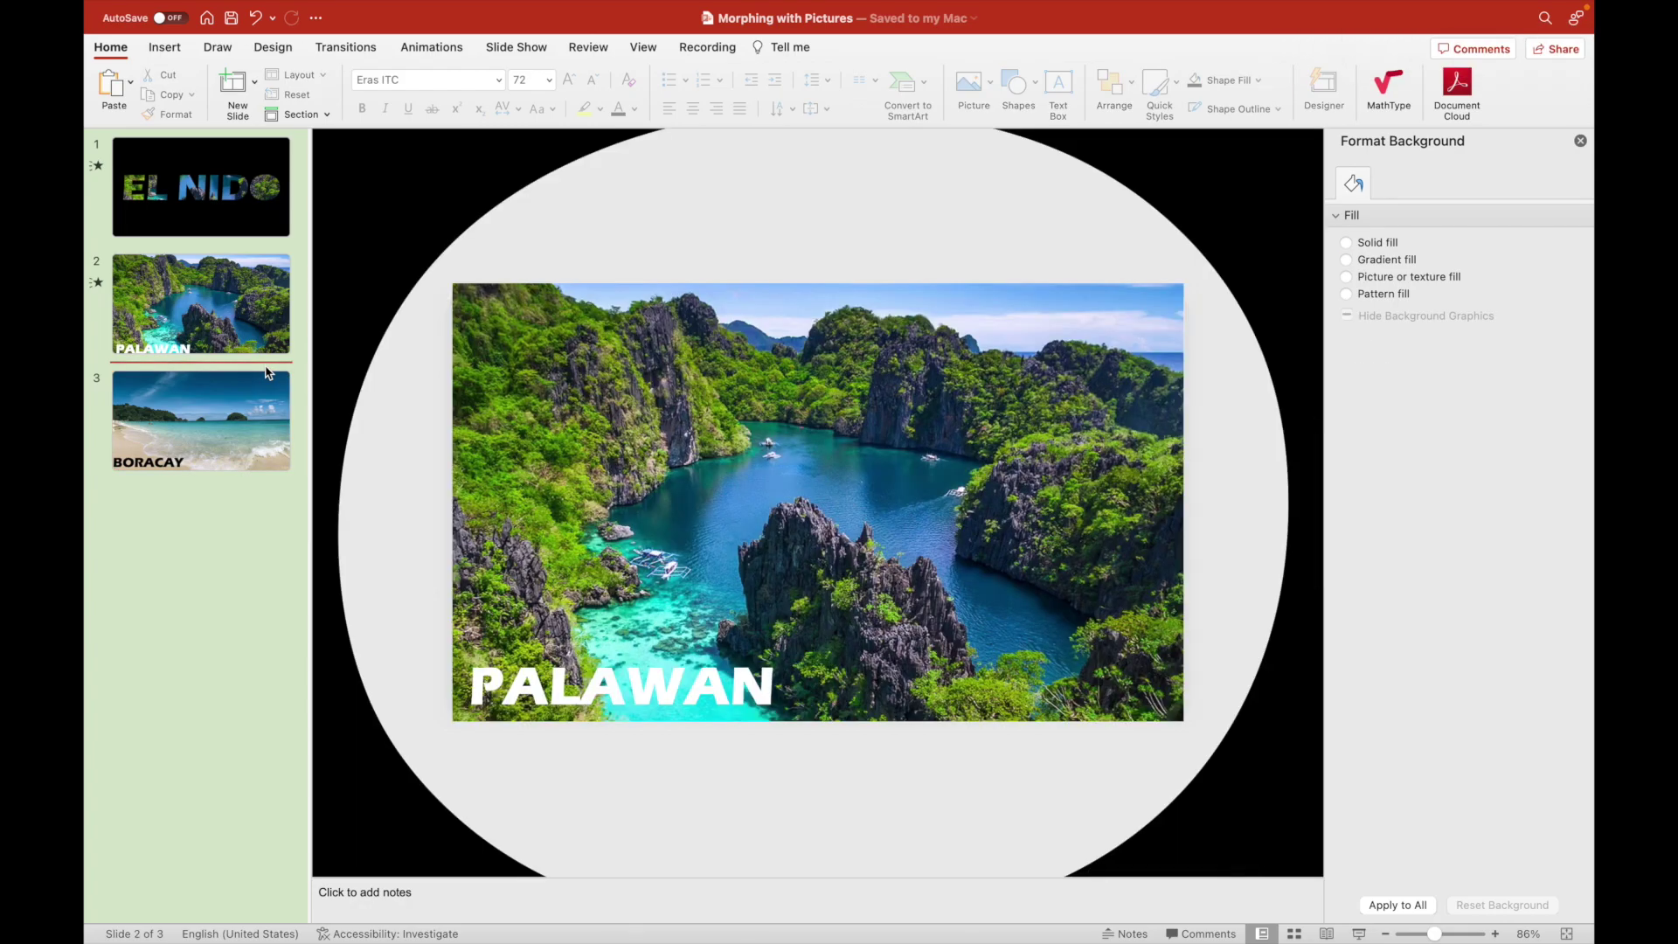
pyautogui.press('Return')
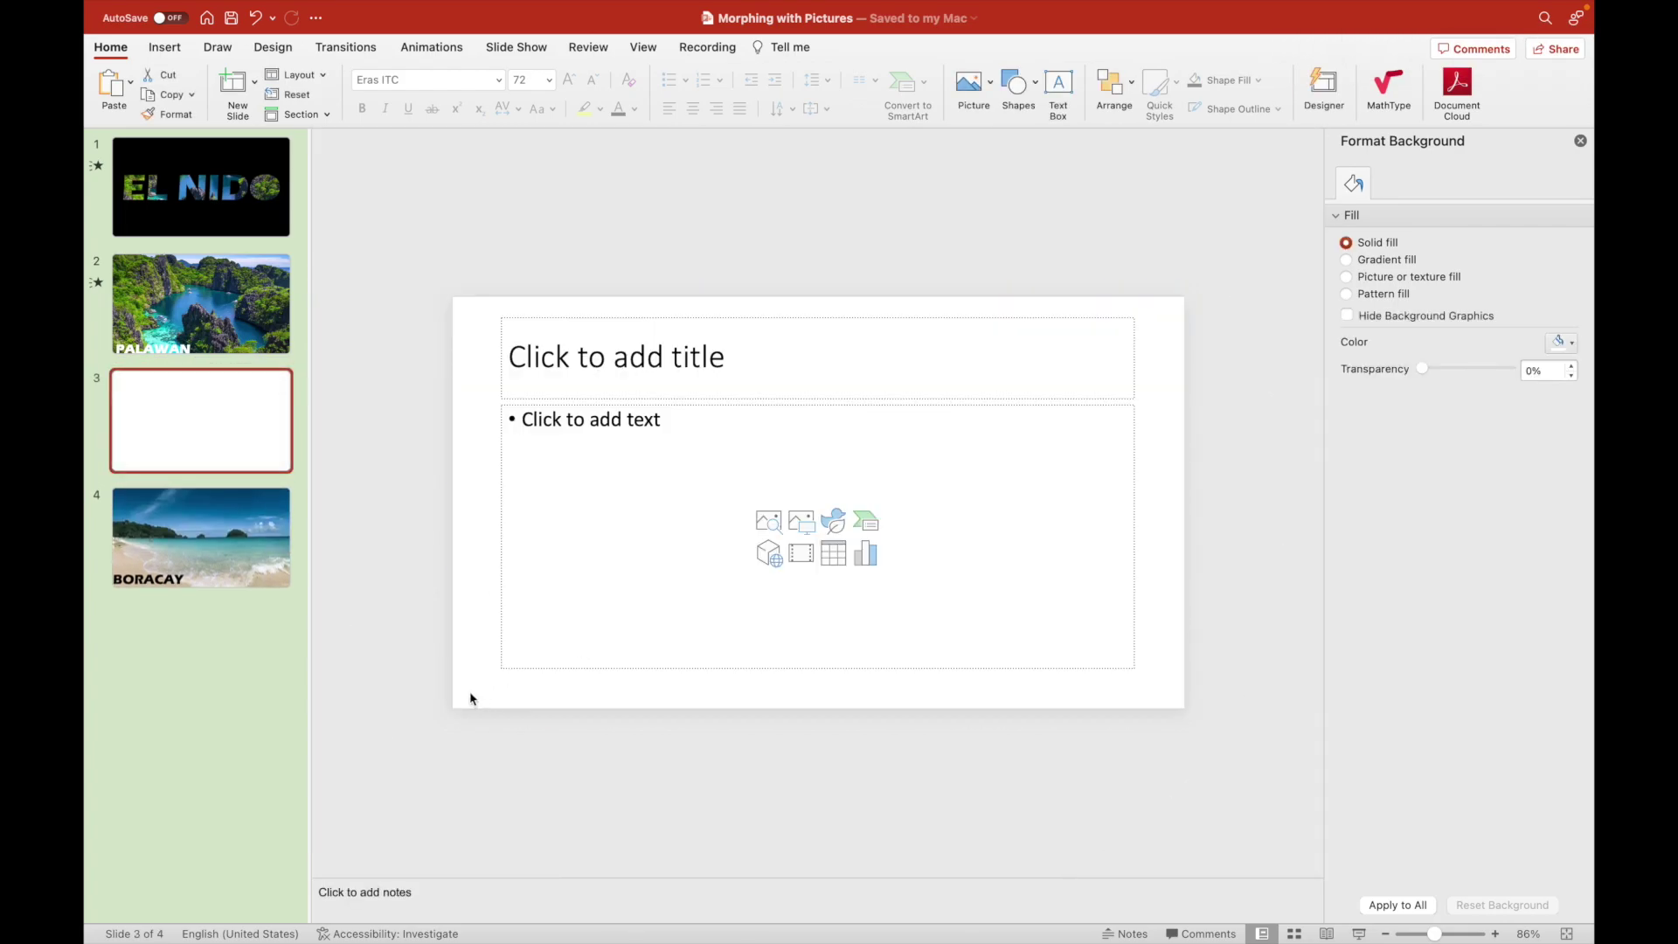
pyautogui.moveTo(470, 699); pyautogui.dragTo(1266, 131)
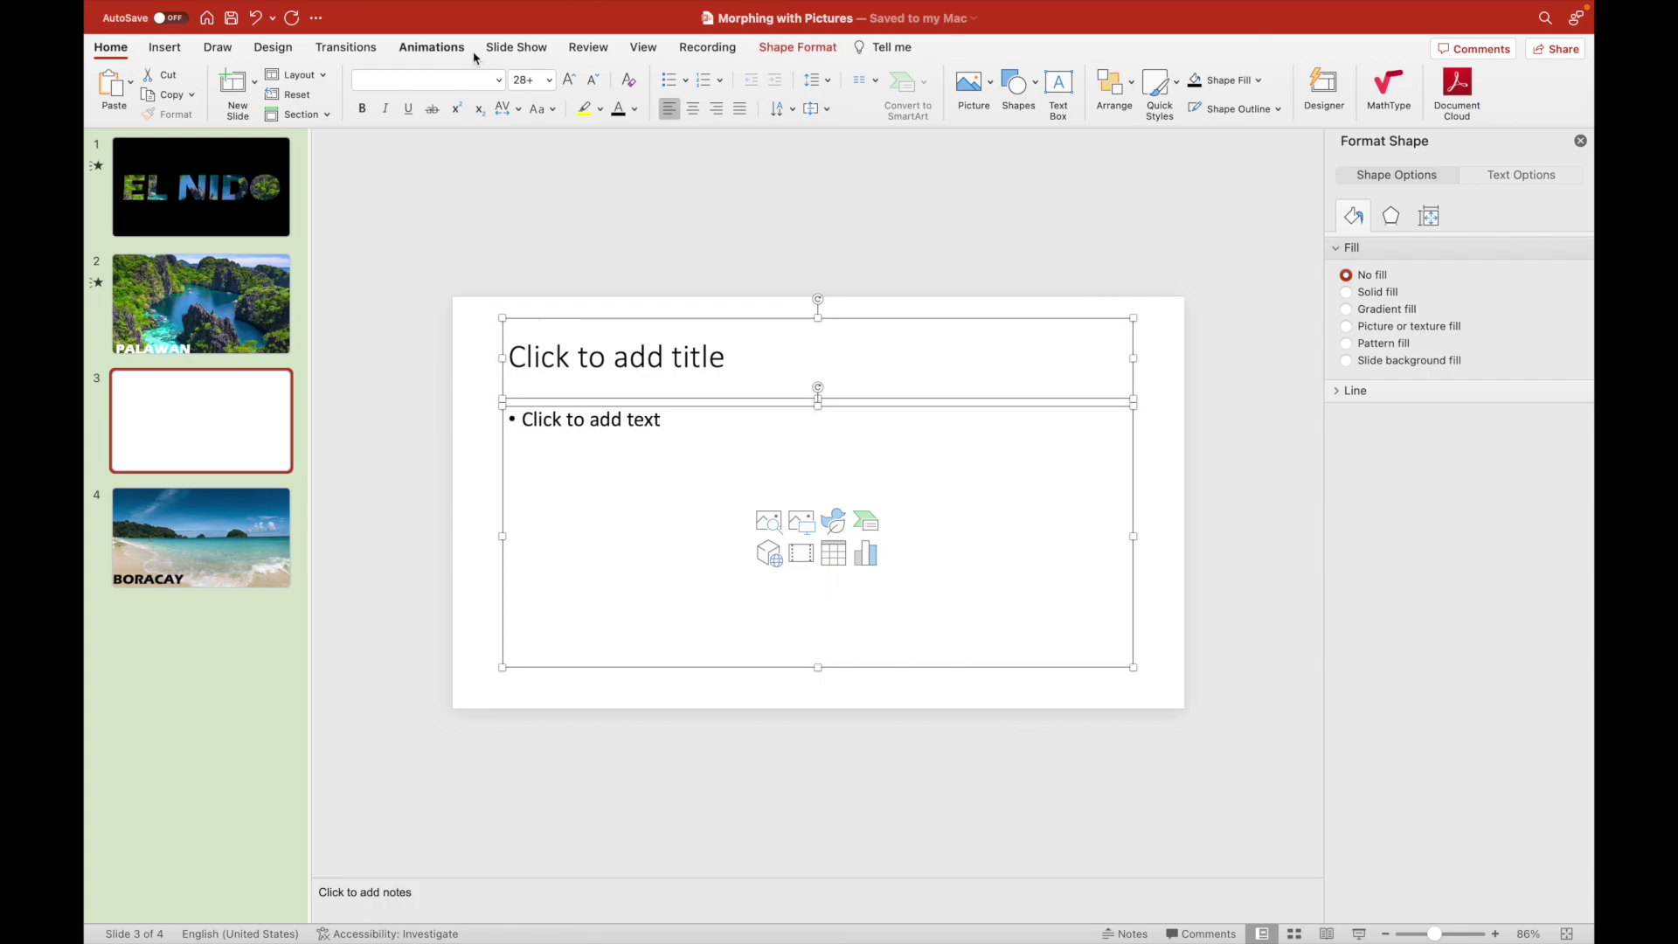
pyautogui.press('Delete')
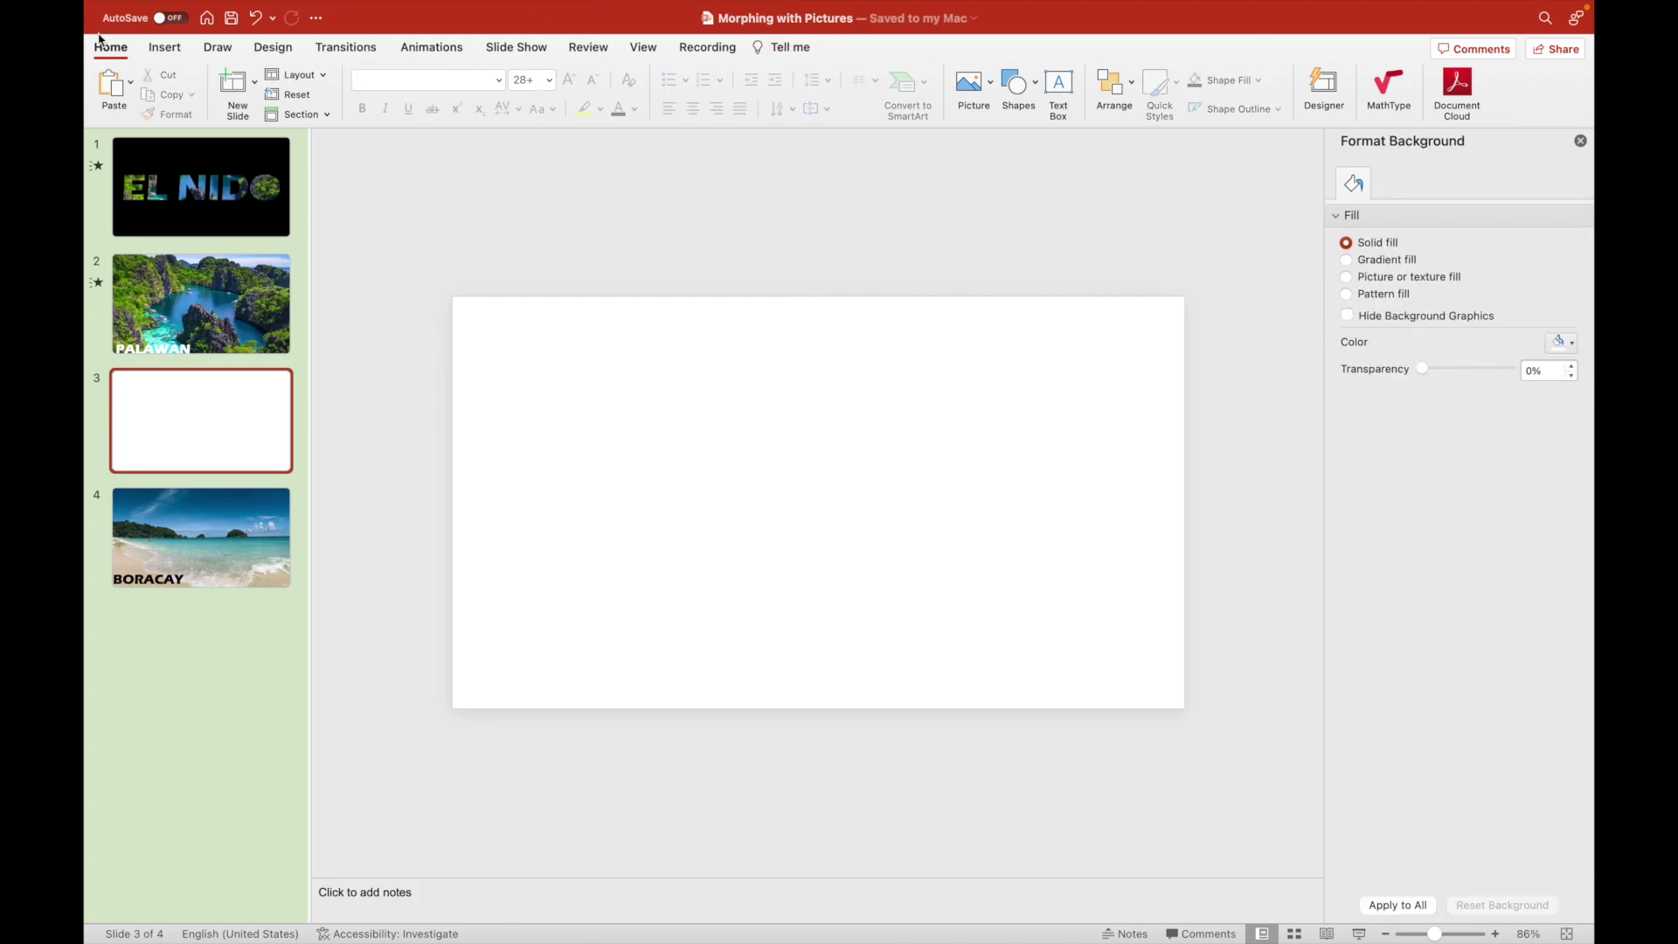
# Draw a black-filled 33.86 × 19.05 cm rectangle covering the entire slide.
pyautogui.click(166, 48)
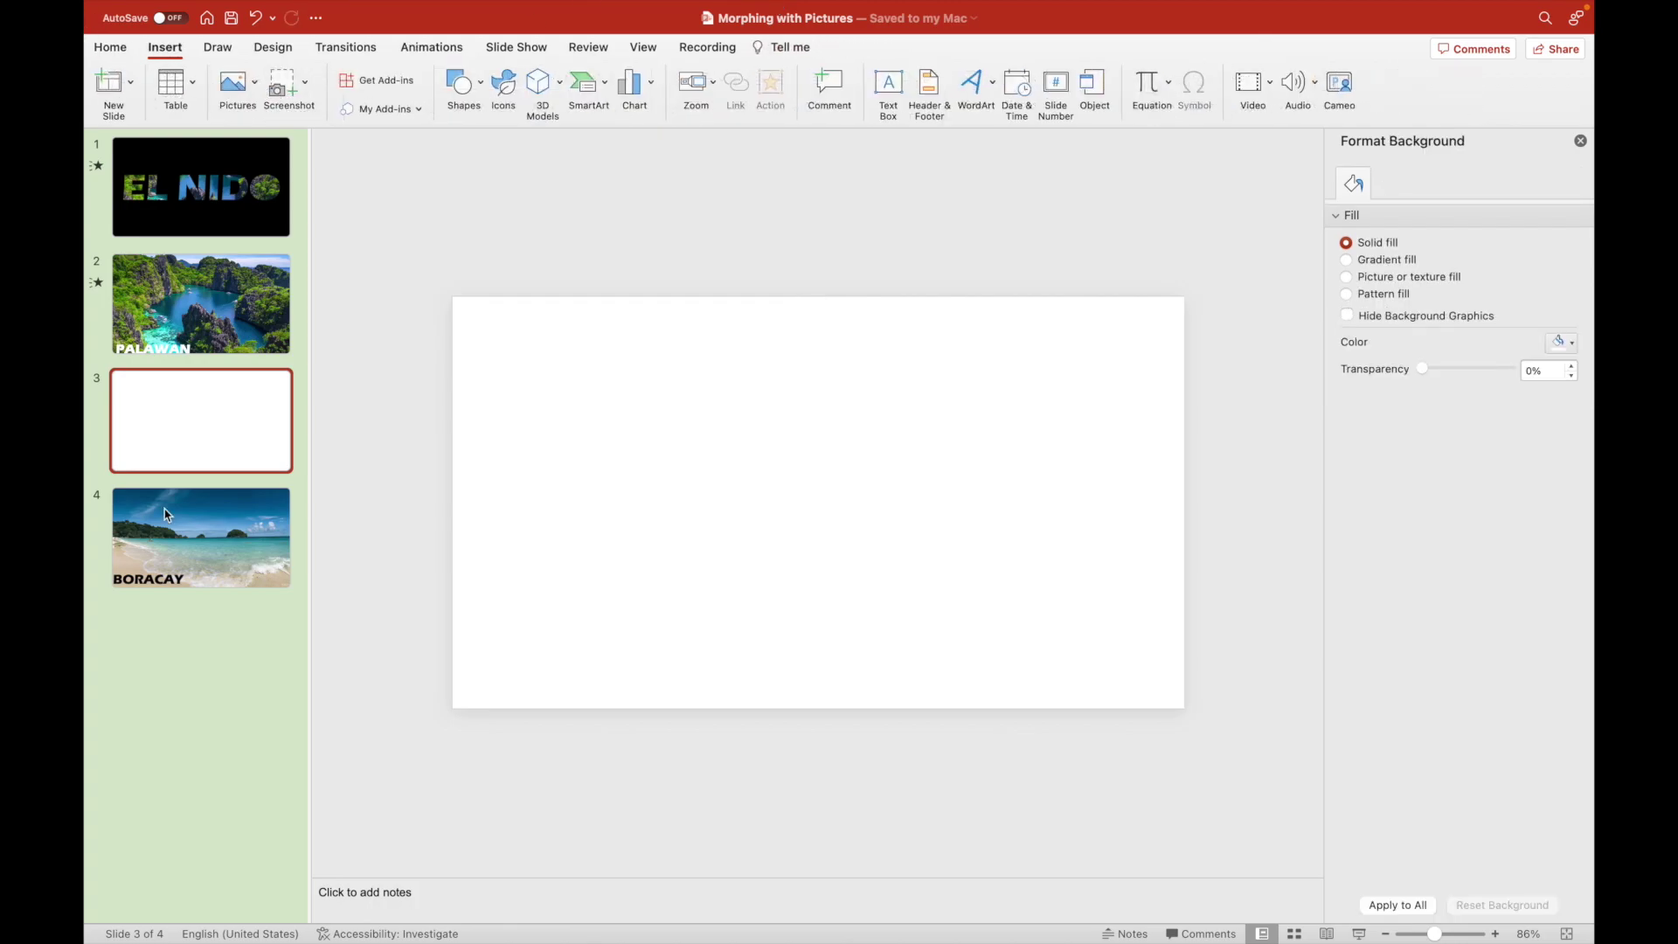
pyautogui.click(462, 84)
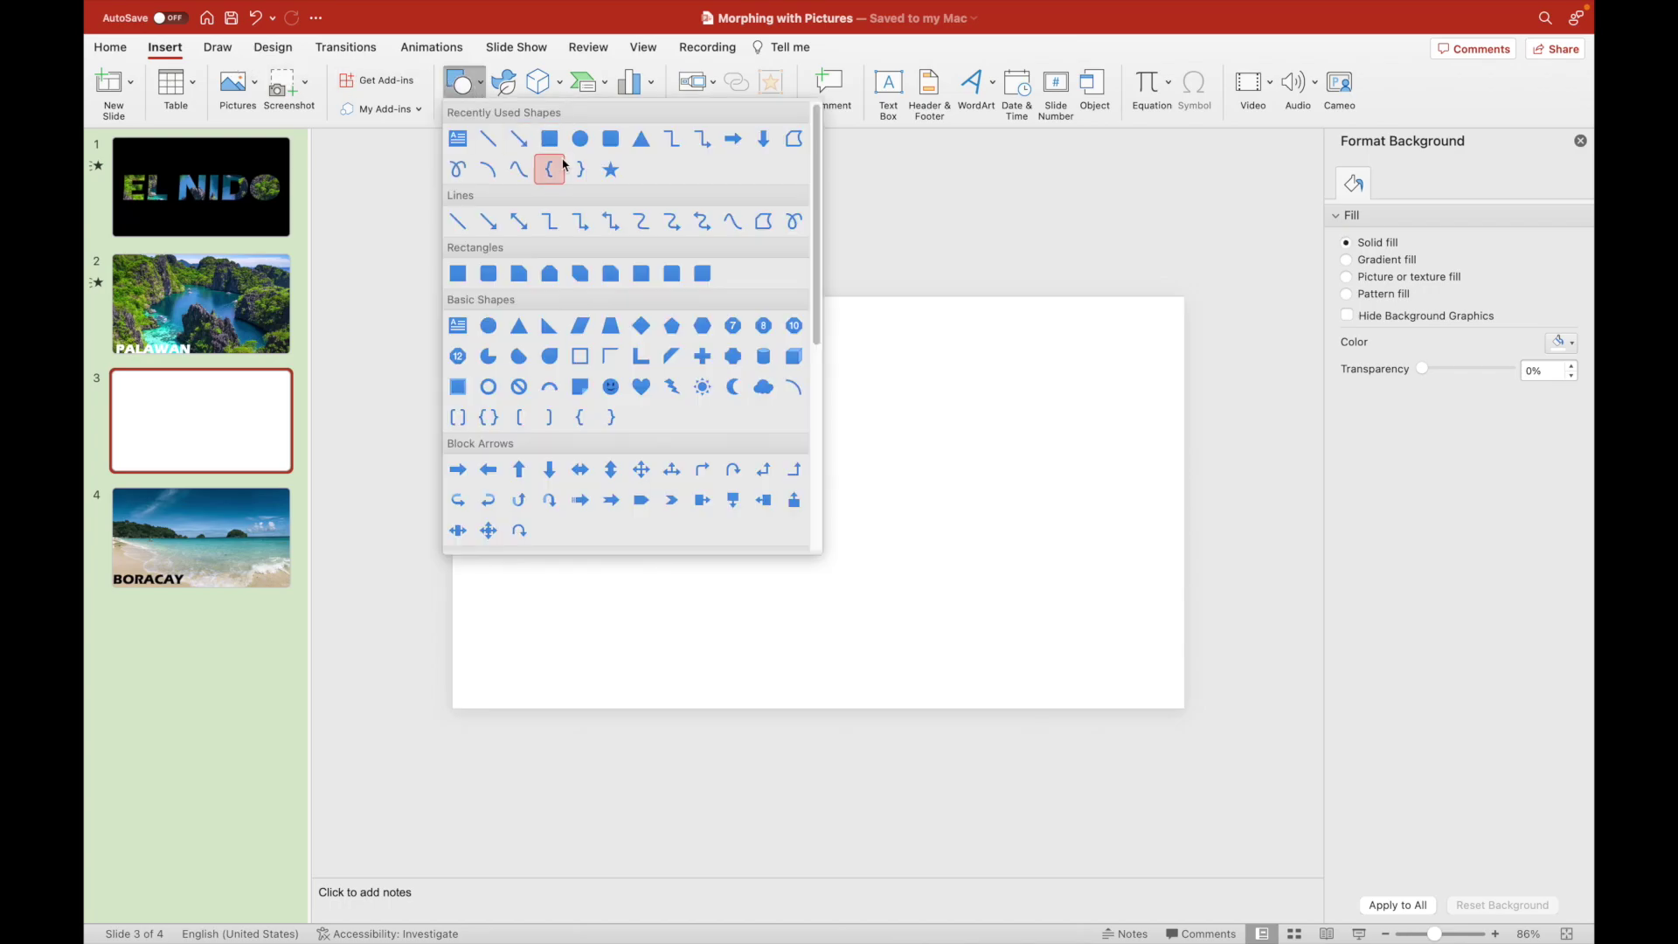
pyautogui.click(551, 140)
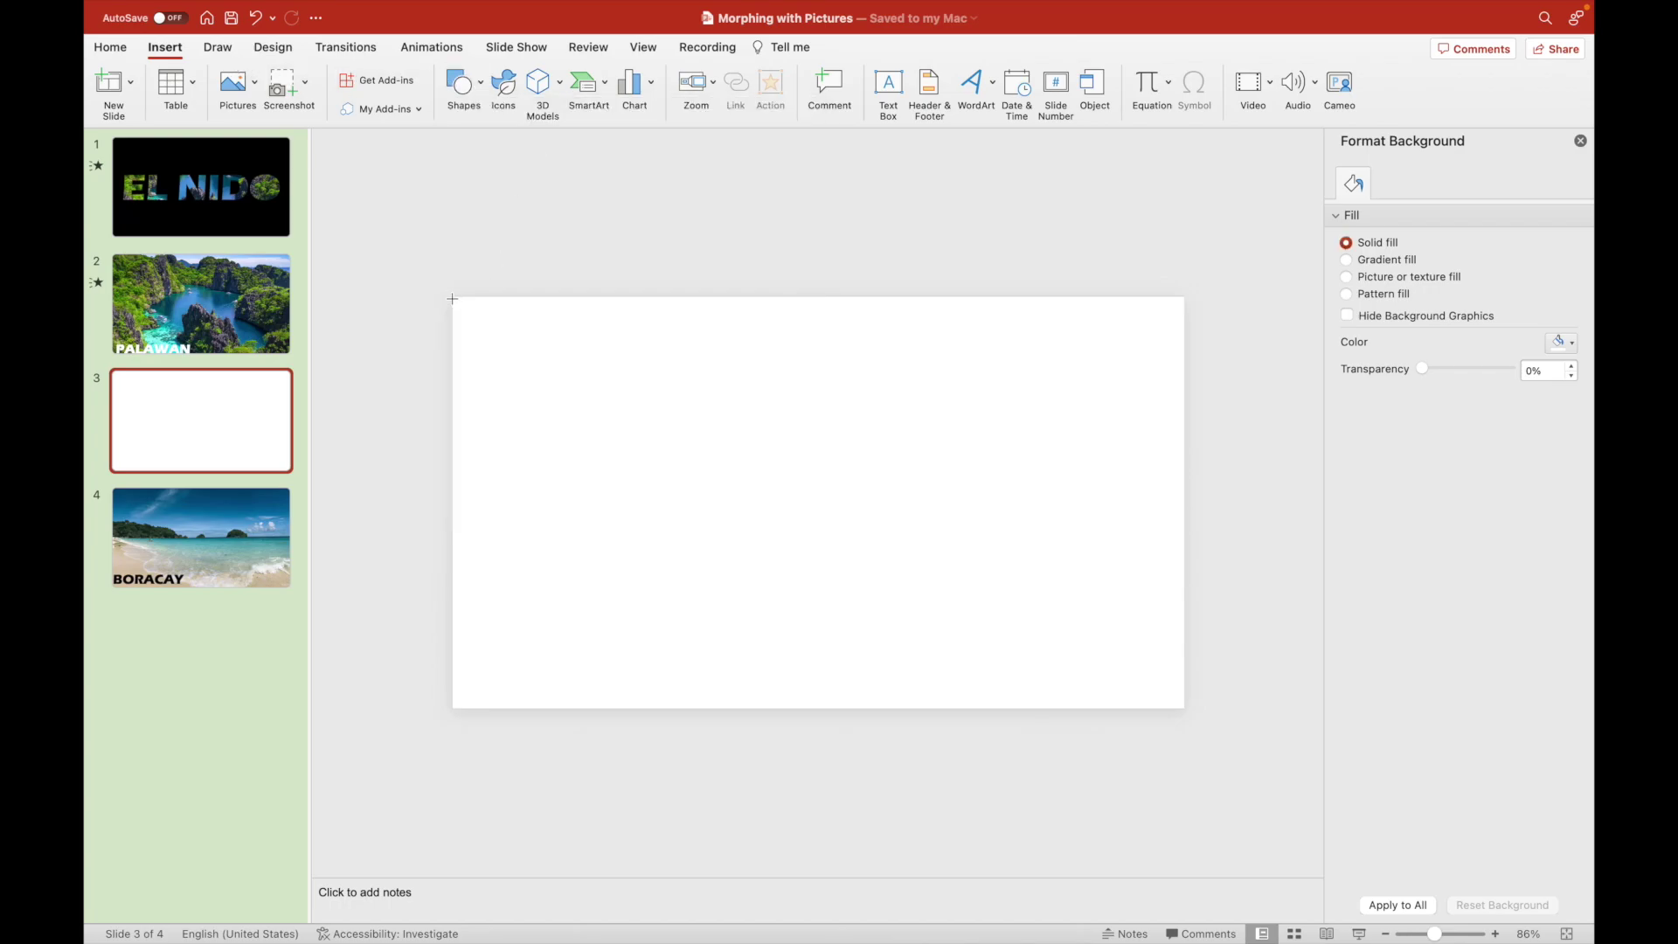
pyautogui.moveTo(452, 299); pyautogui.dragTo(1185, 708)
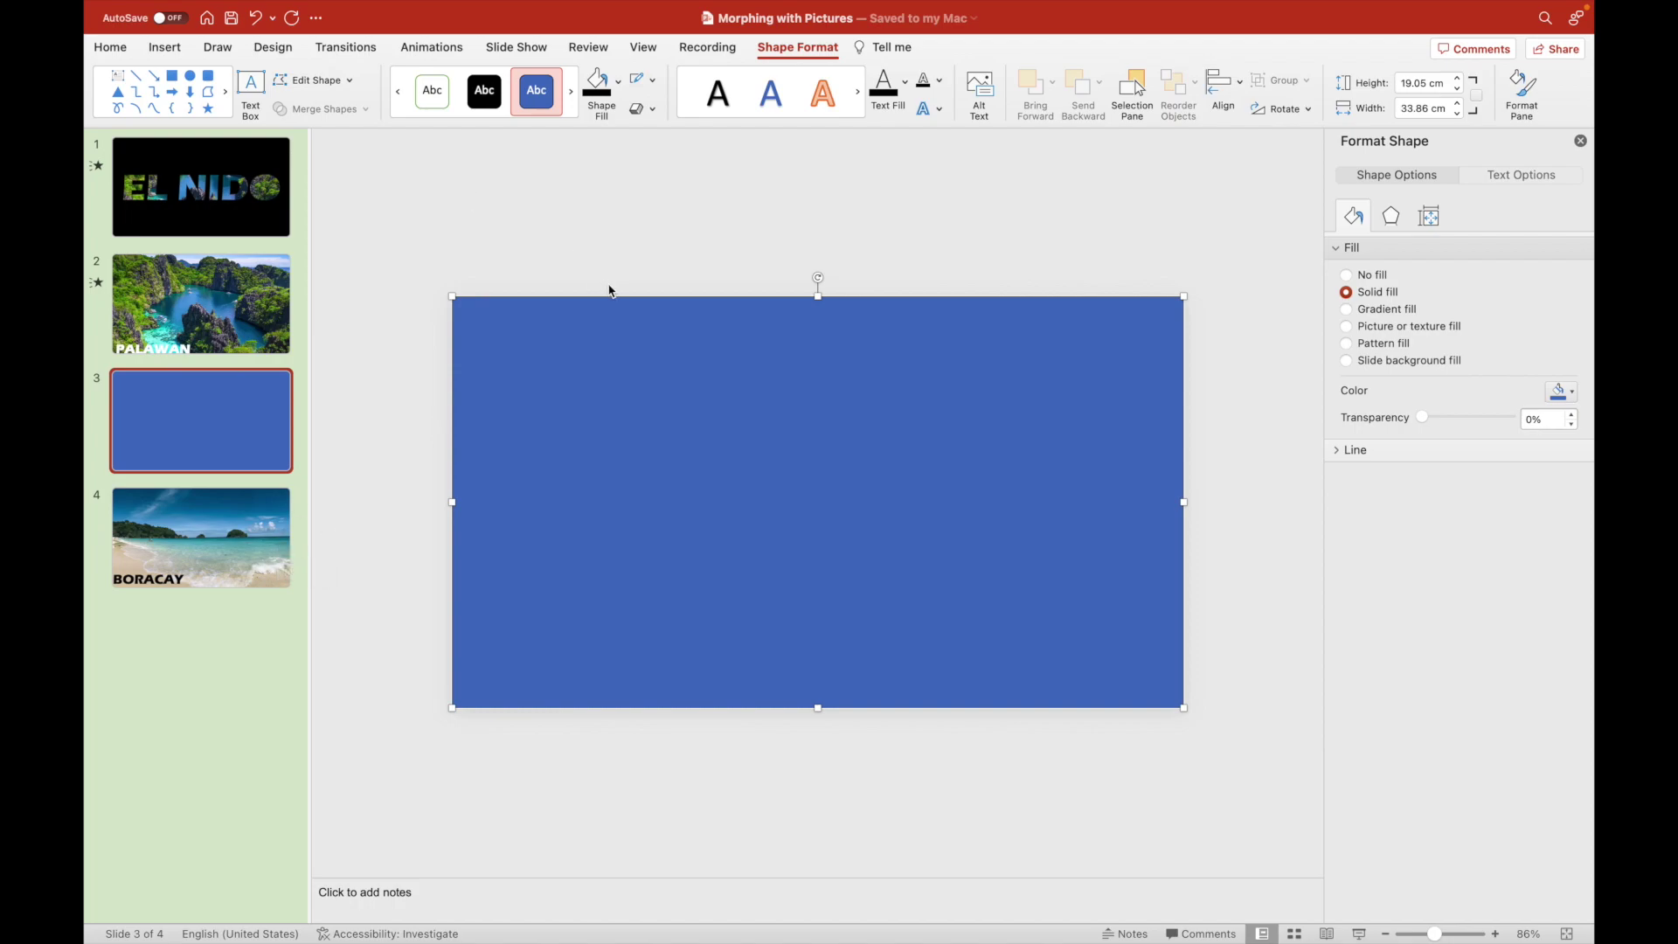
pyautogui.moveTo(452, 298); pyautogui.dragTo(452, 297)
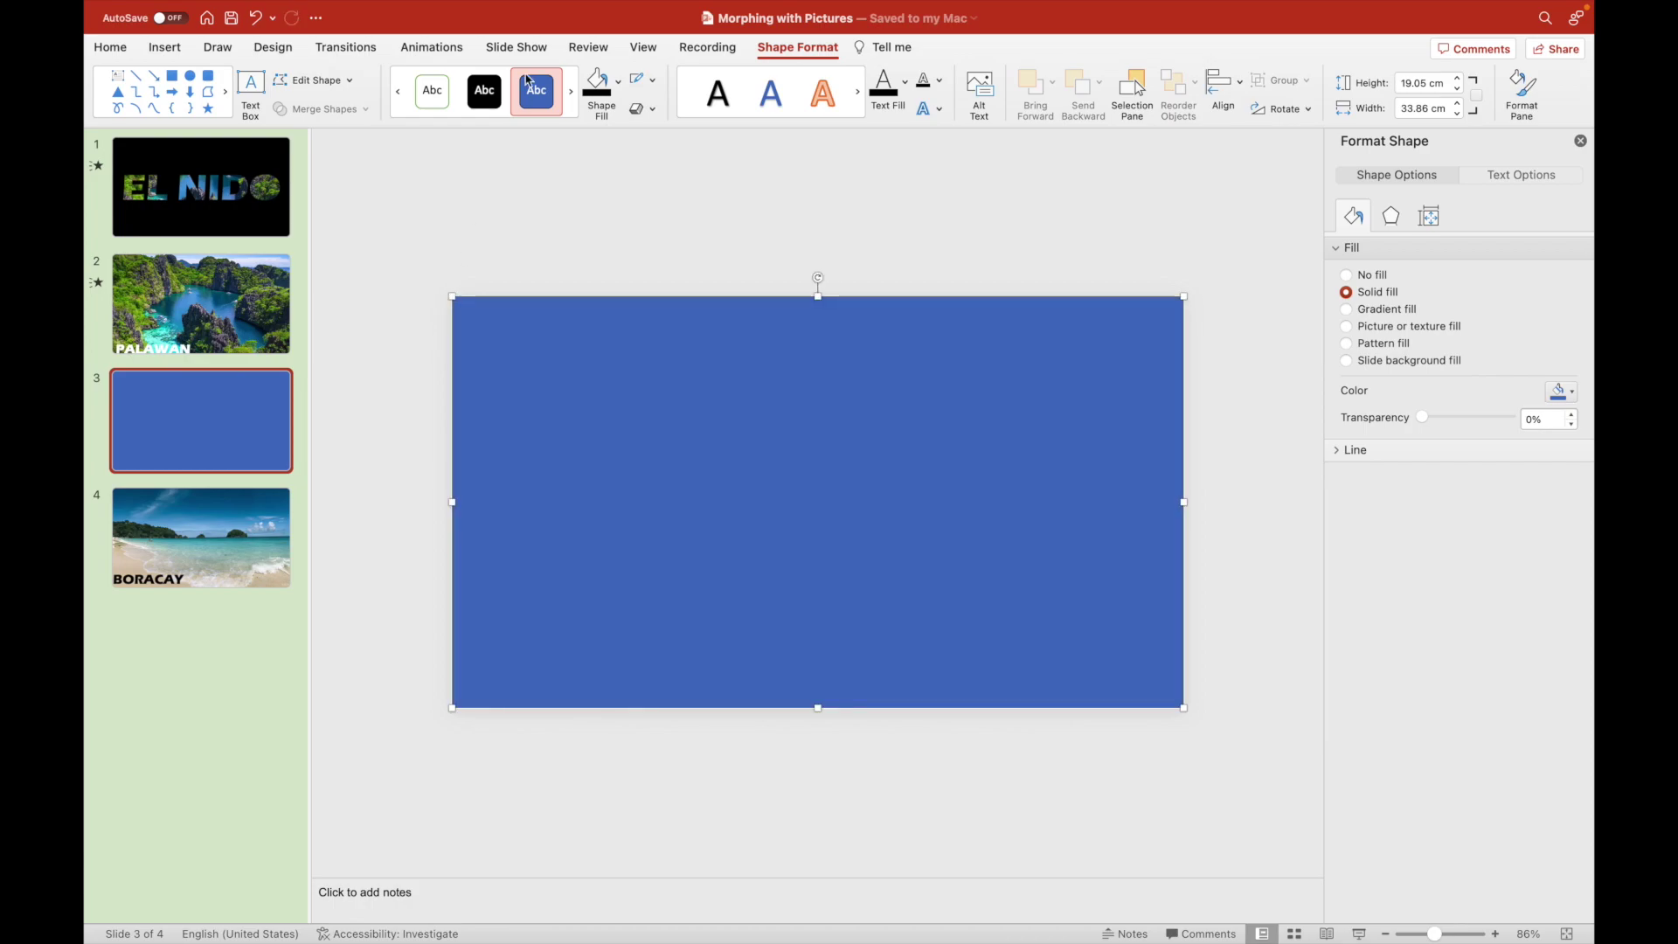
pyautogui.click(611, 88)
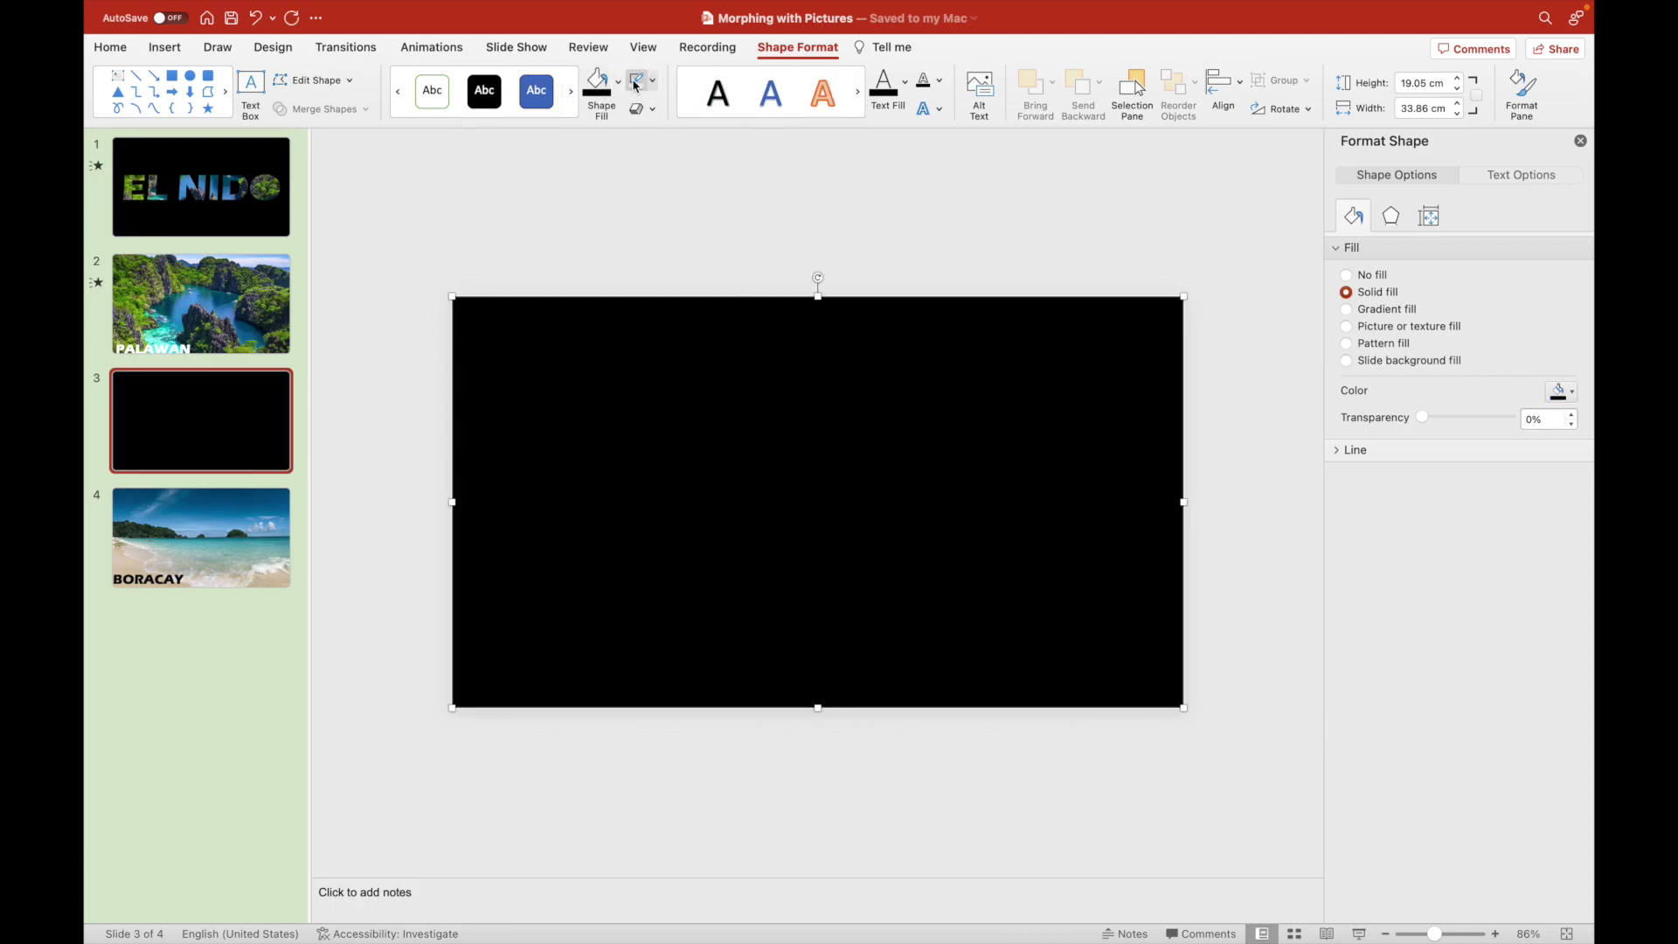
pyautogui.click(577, 206)
# Copy the BORACAY caption from the beach slide onto the black slide and make it white.
pyautogui.click(251, 559)
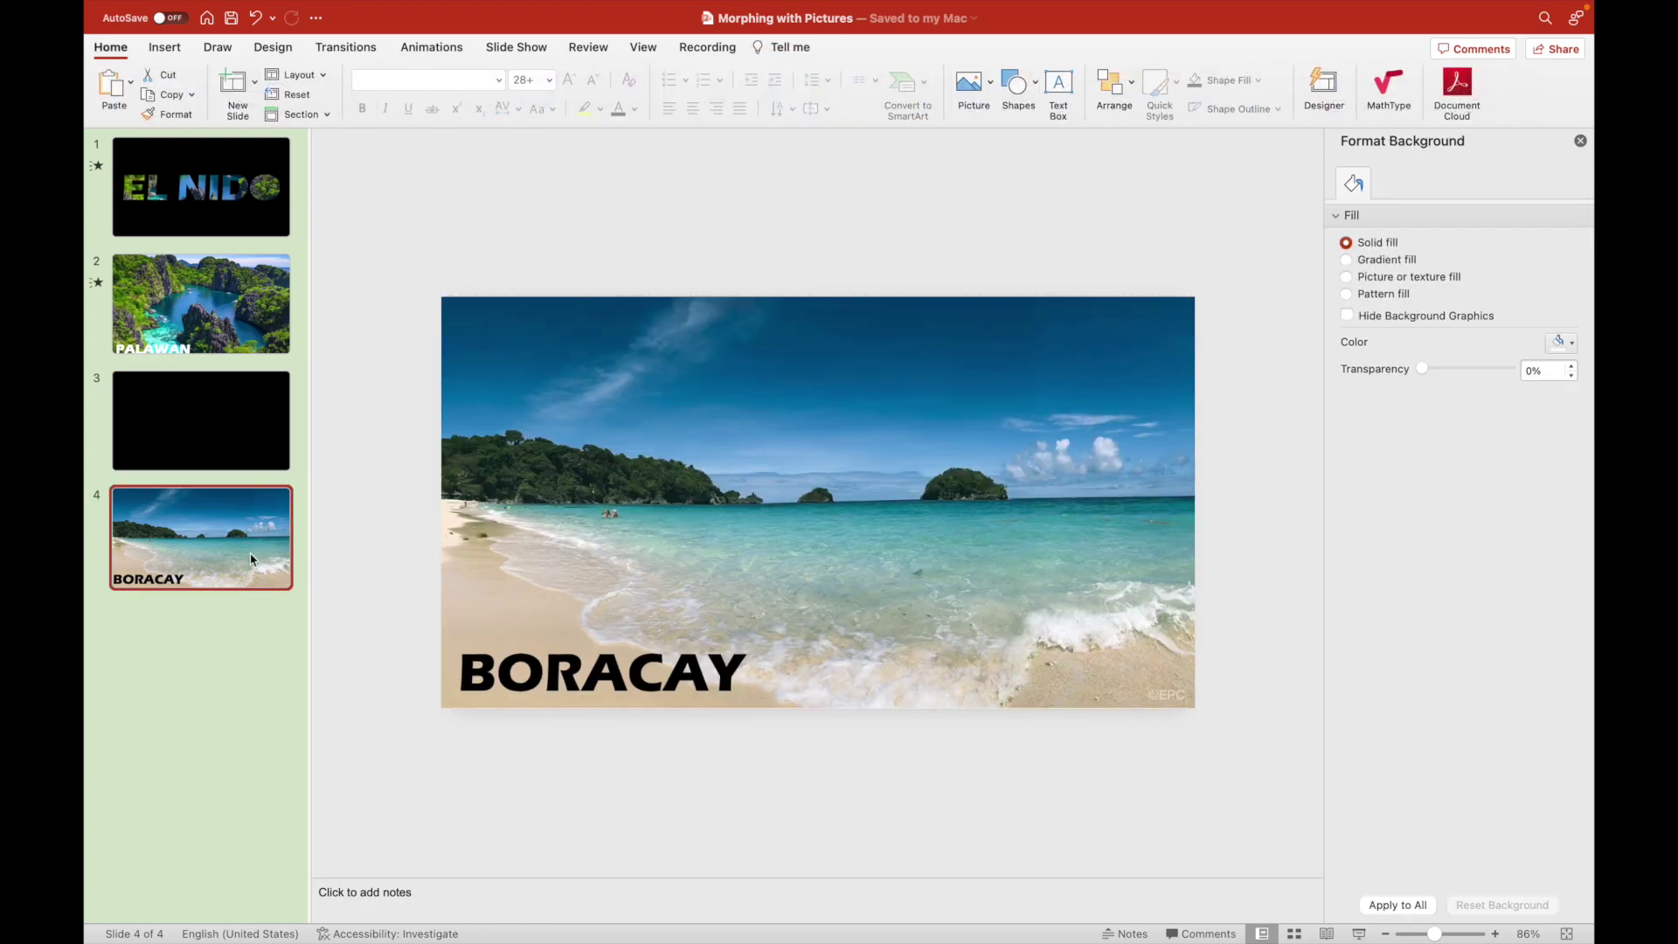
pyautogui.click(692, 636)
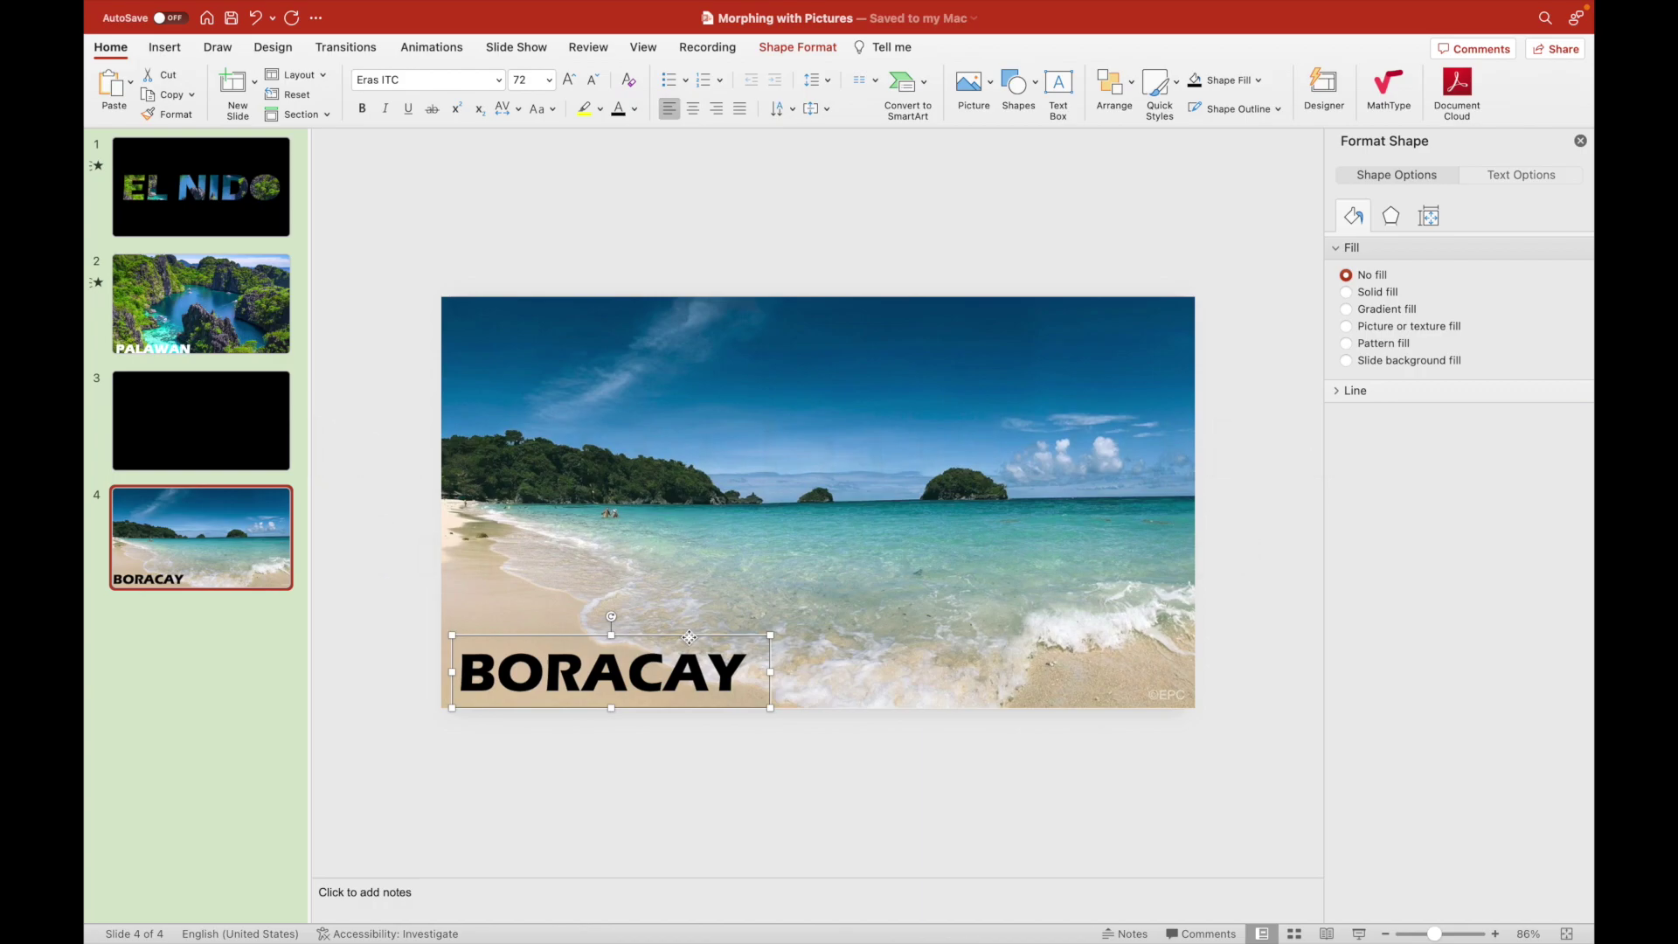
pyautogui.click(190, 457)
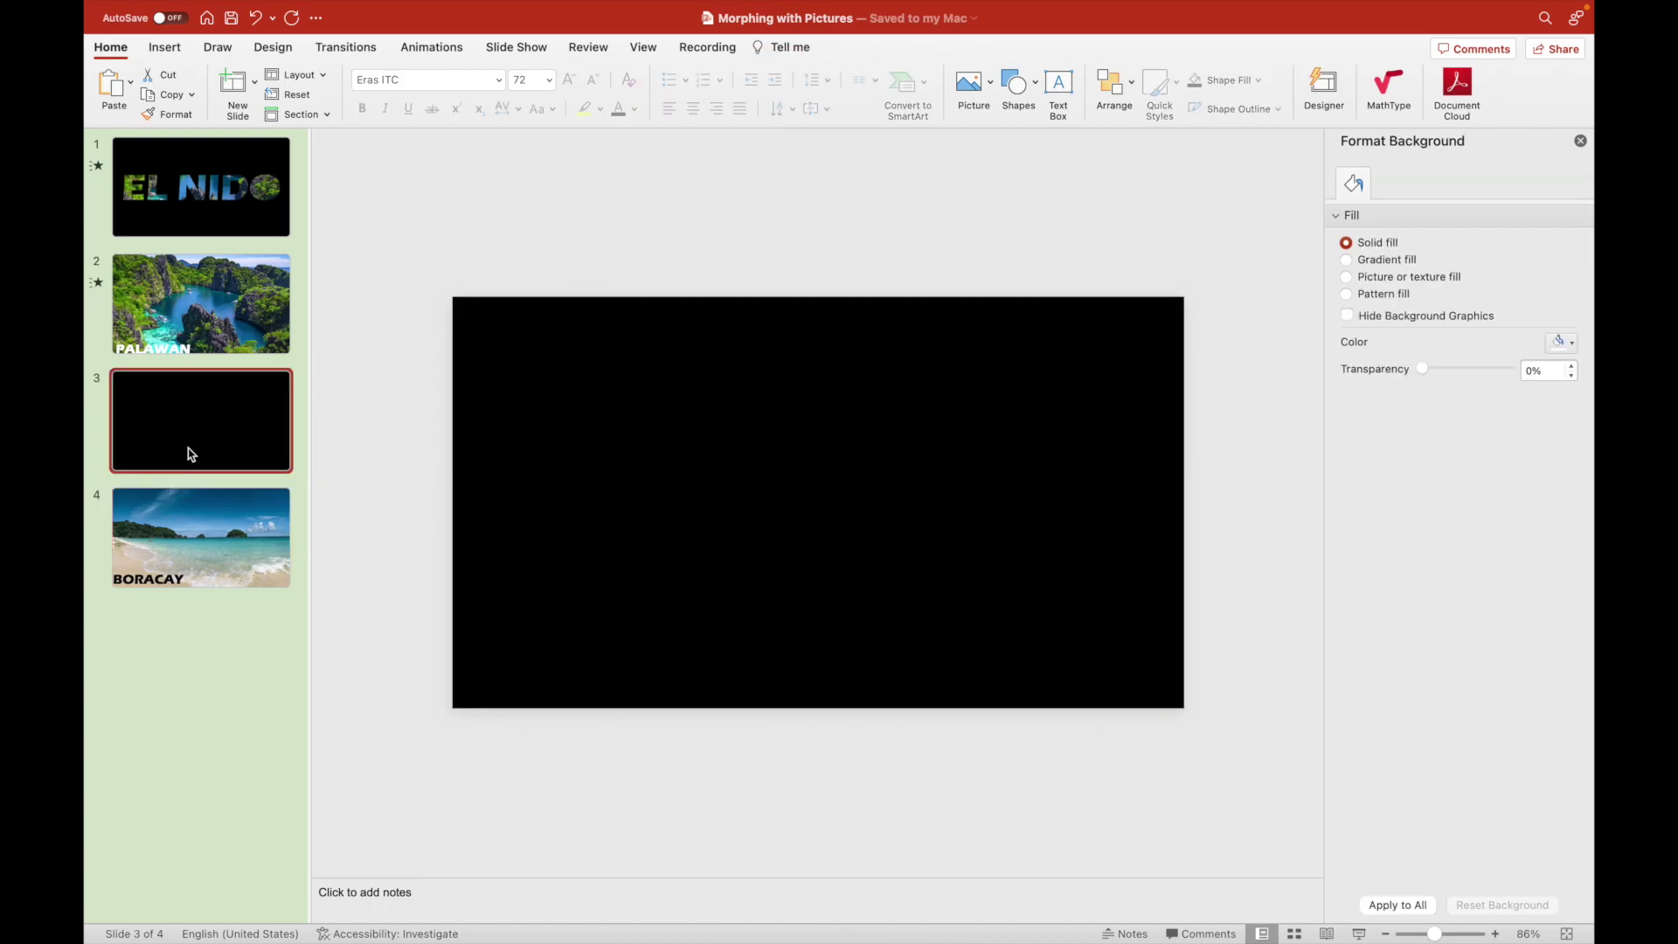
pyautogui.press('super+v')
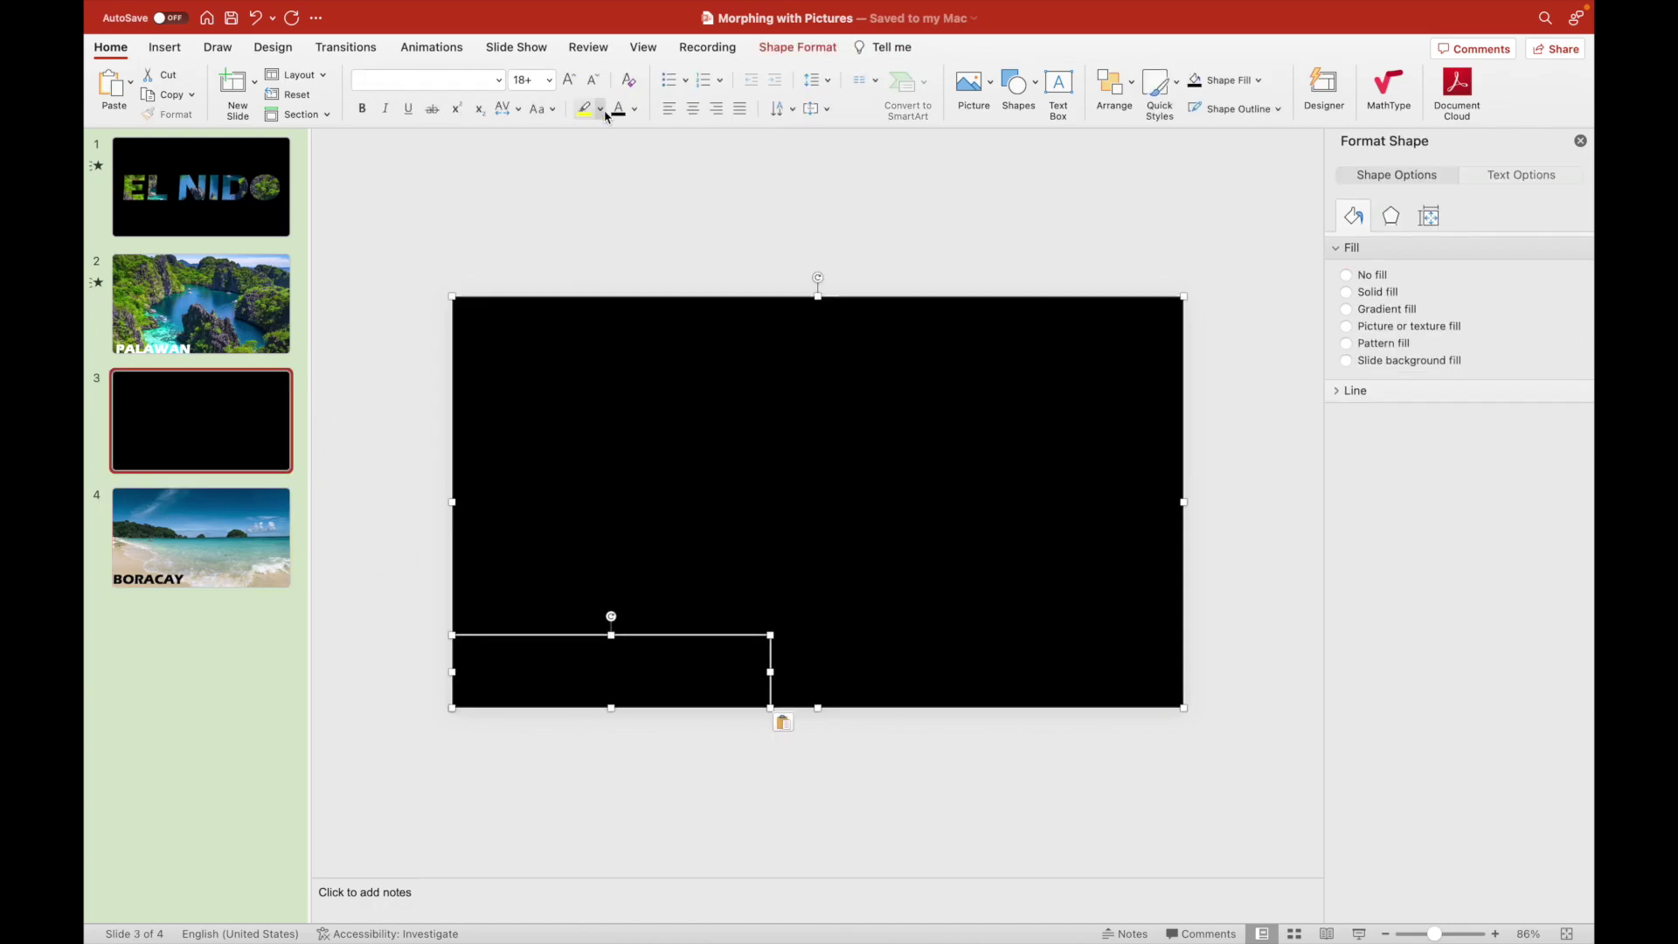
pyautogui.click(636, 109)
pyautogui.click(623, 157)
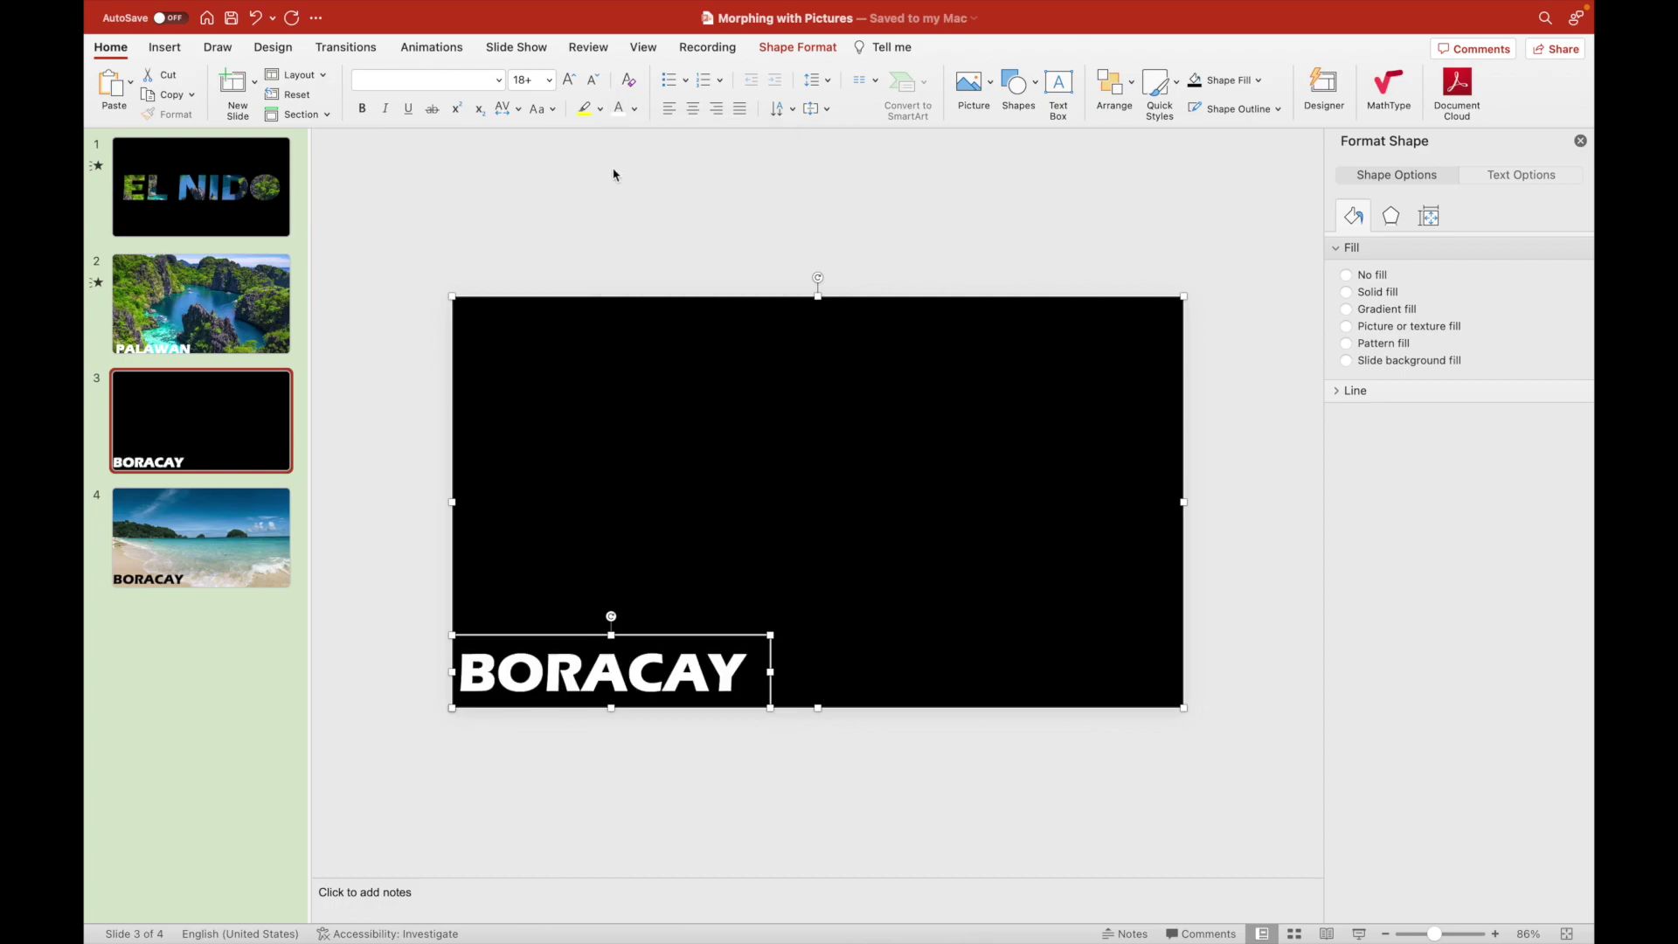
# Move the BORACAY caption up toward the middle of the slide.
pyautogui.moveTo(661, 636); pyautogui.dragTo(660, 525)
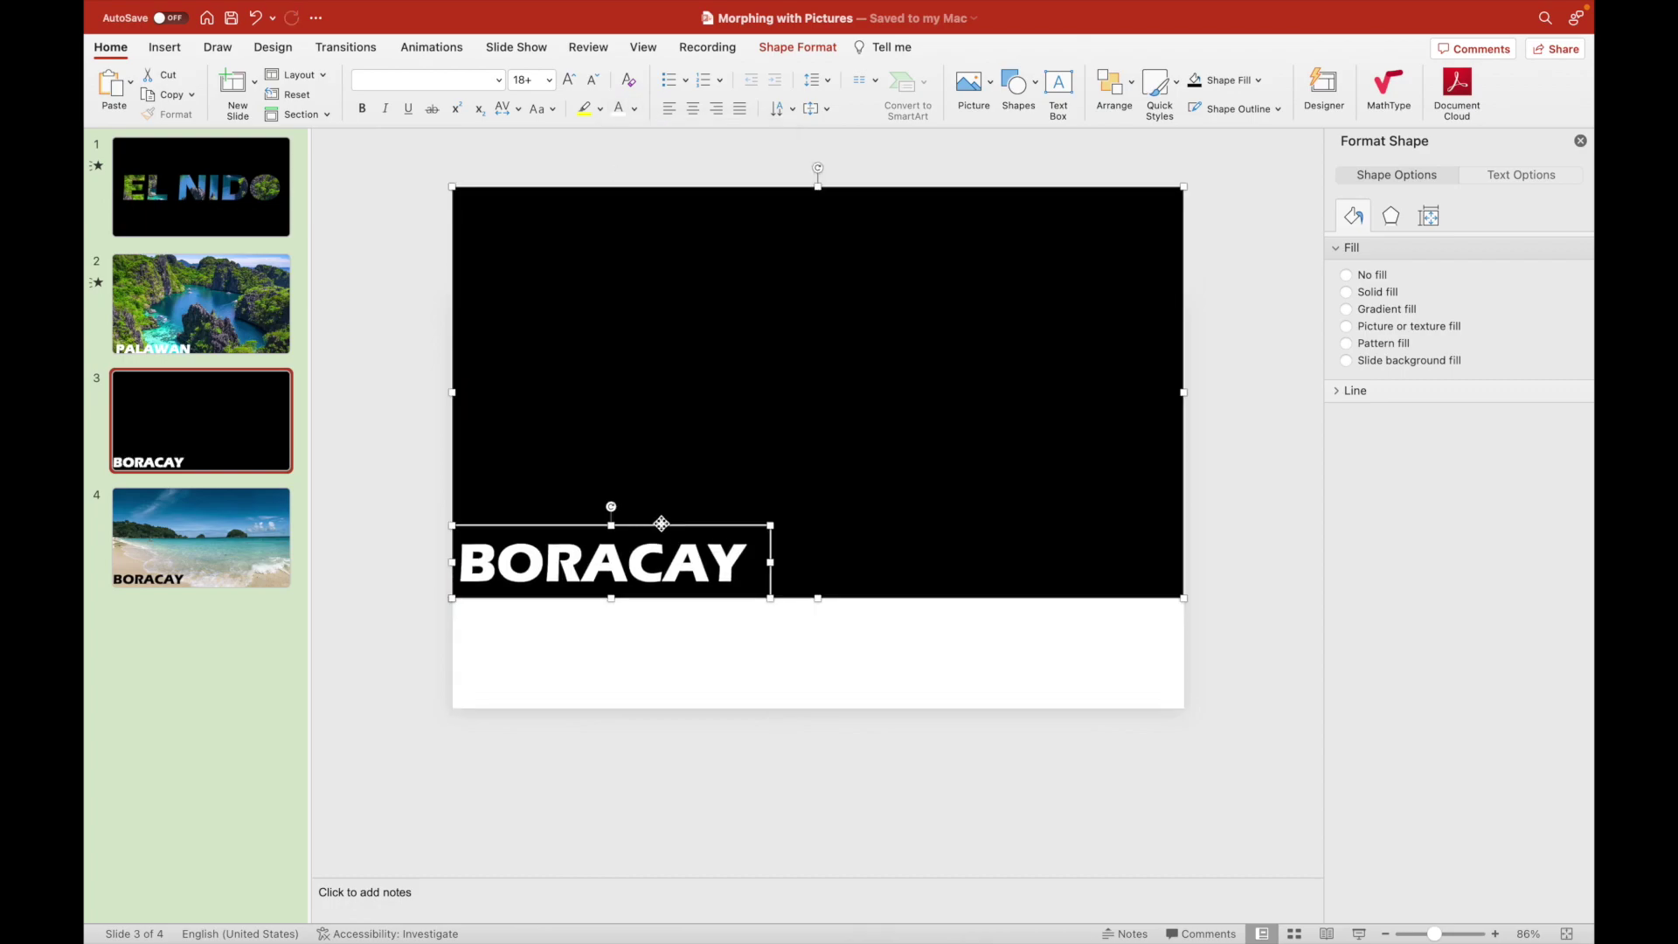
pyautogui.press('super+z')
pyautogui.click(772, 757)
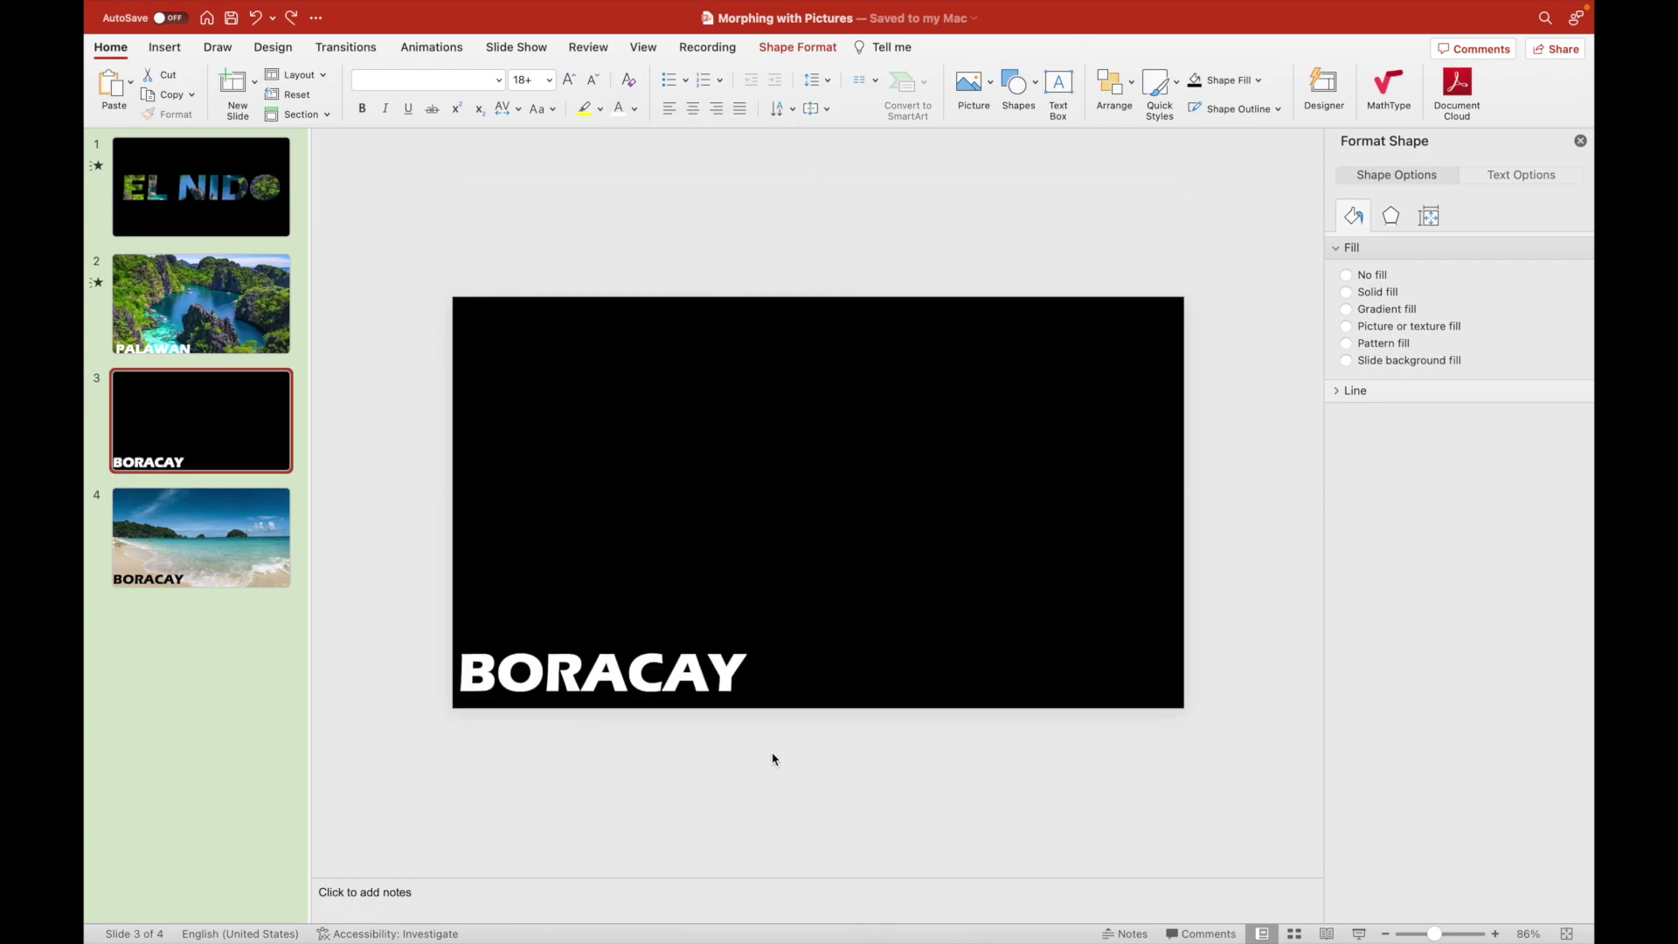
pyautogui.click(743, 665)
pyautogui.moveTo(744, 638); pyautogui.dragTo(1184, 483)
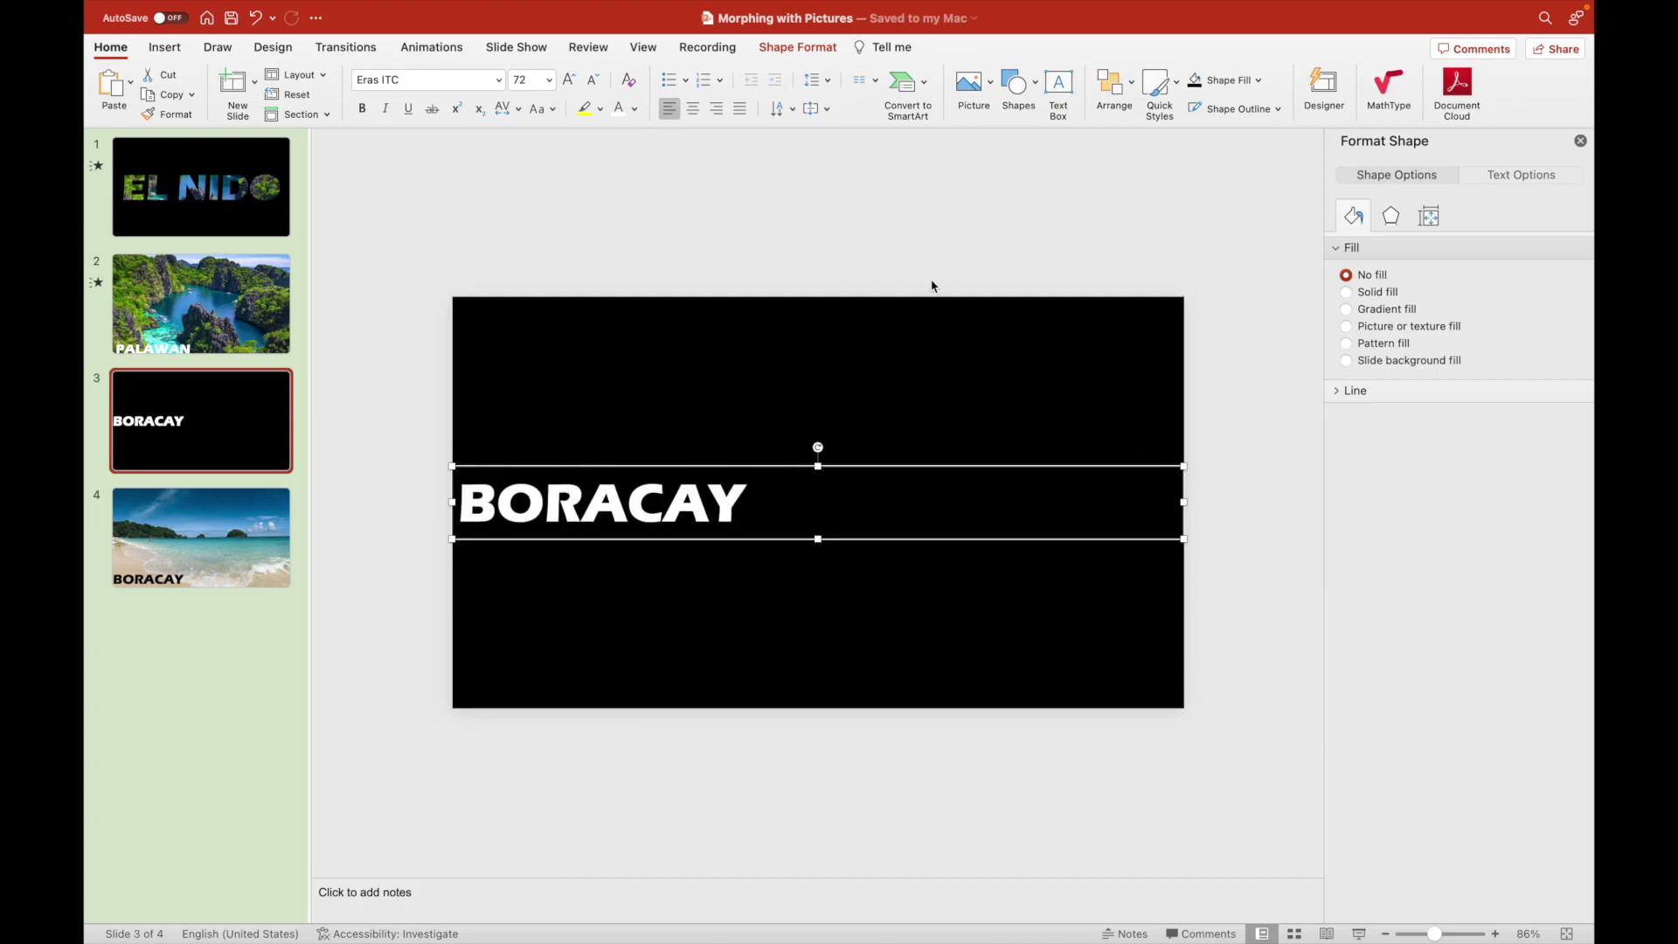
# Centre the BORACAY text, enlarge it to 166 pt, and shift it slightly up.
pyautogui.press('super+e')
pyautogui.click(569, 80)
pyautogui.click(569, 79)
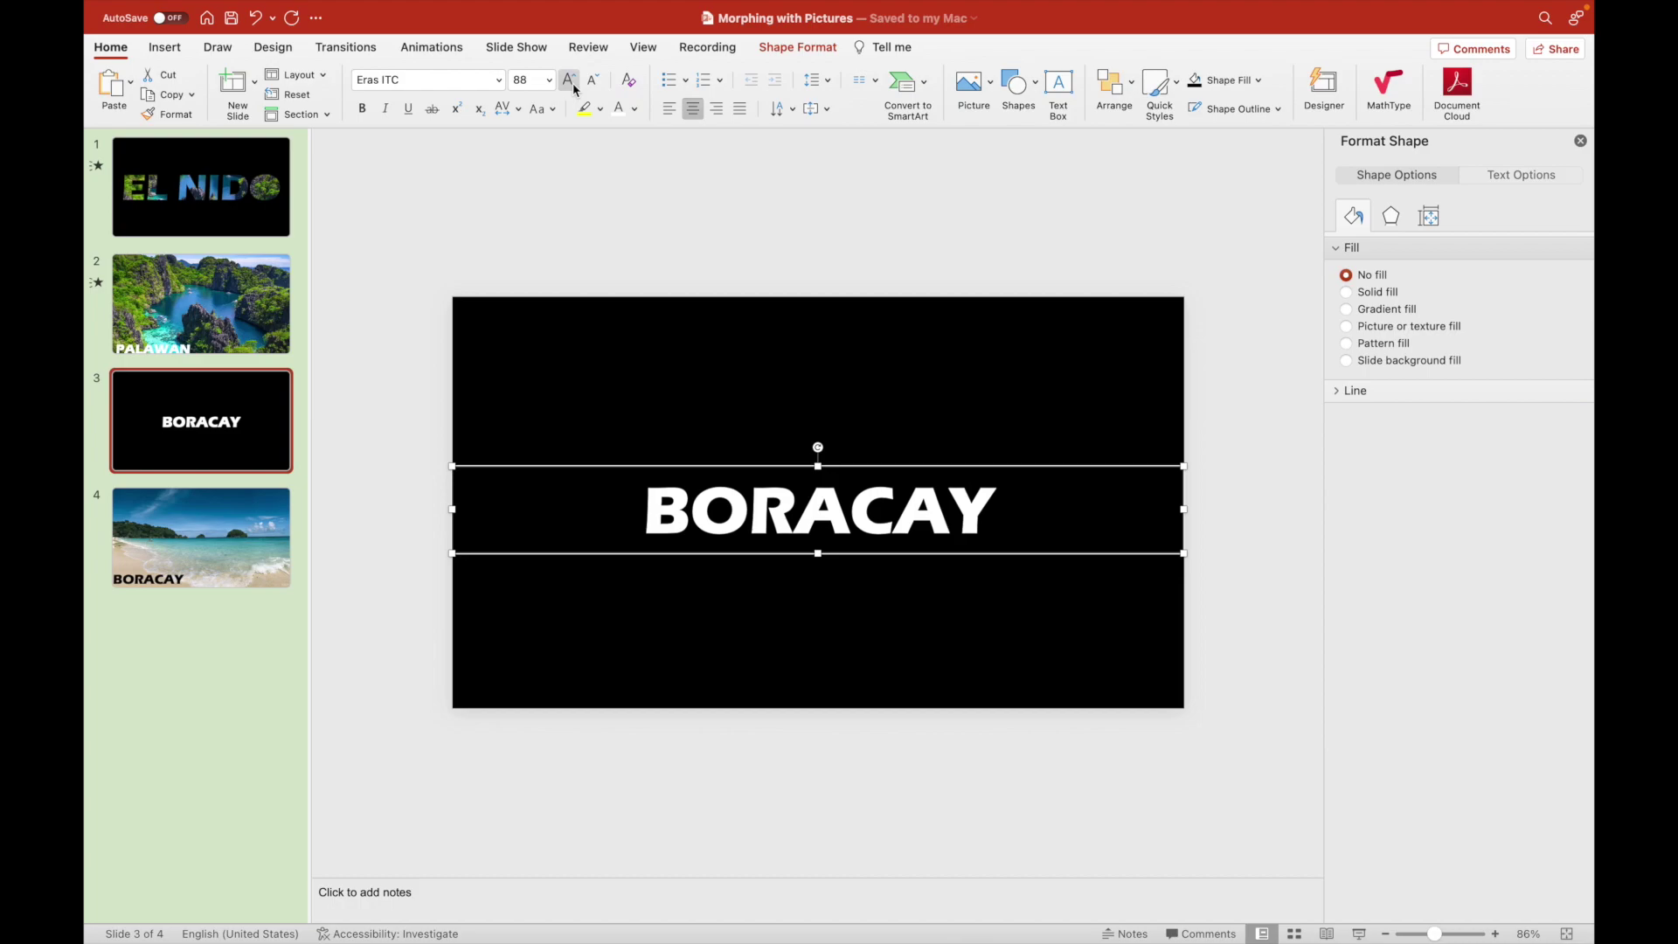
pyautogui.click(569, 80)
pyautogui.click(569, 79)
pyautogui.click(570, 80)
pyautogui.click(570, 79)
pyautogui.click(569, 80)
pyautogui.click(569, 79)
pyautogui.click(569, 80)
pyautogui.click(569, 79)
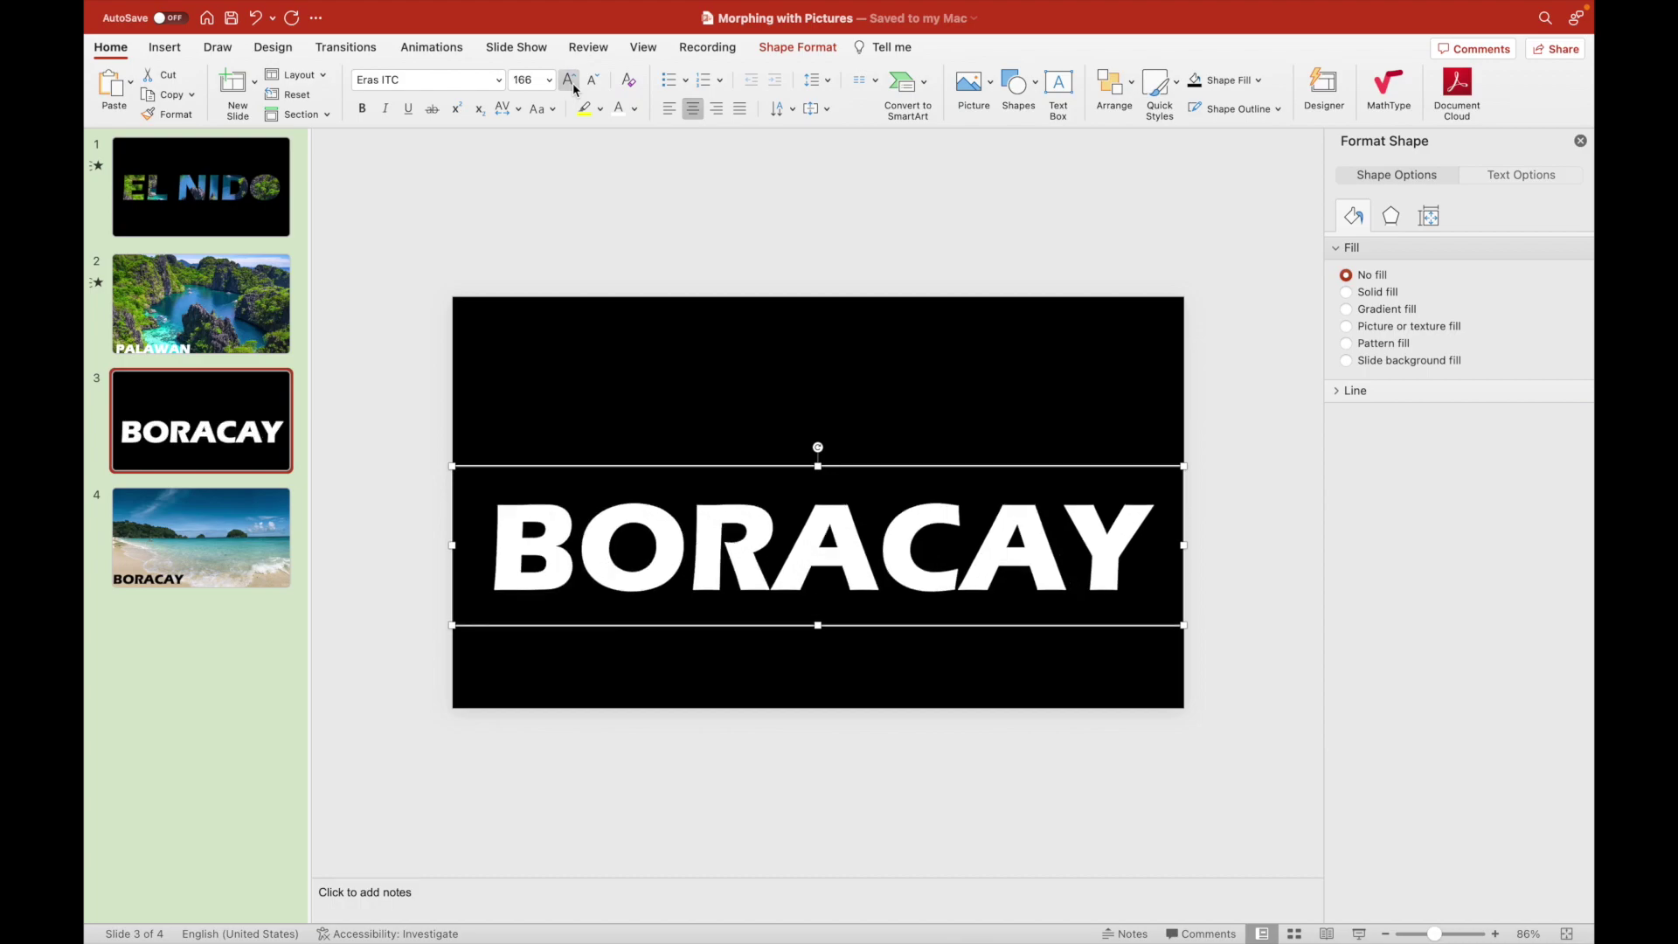
pyautogui.click(569, 80)
pyautogui.click(593, 79)
pyautogui.moveTo(913, 469); pyautogui.dragTo(917, 425)
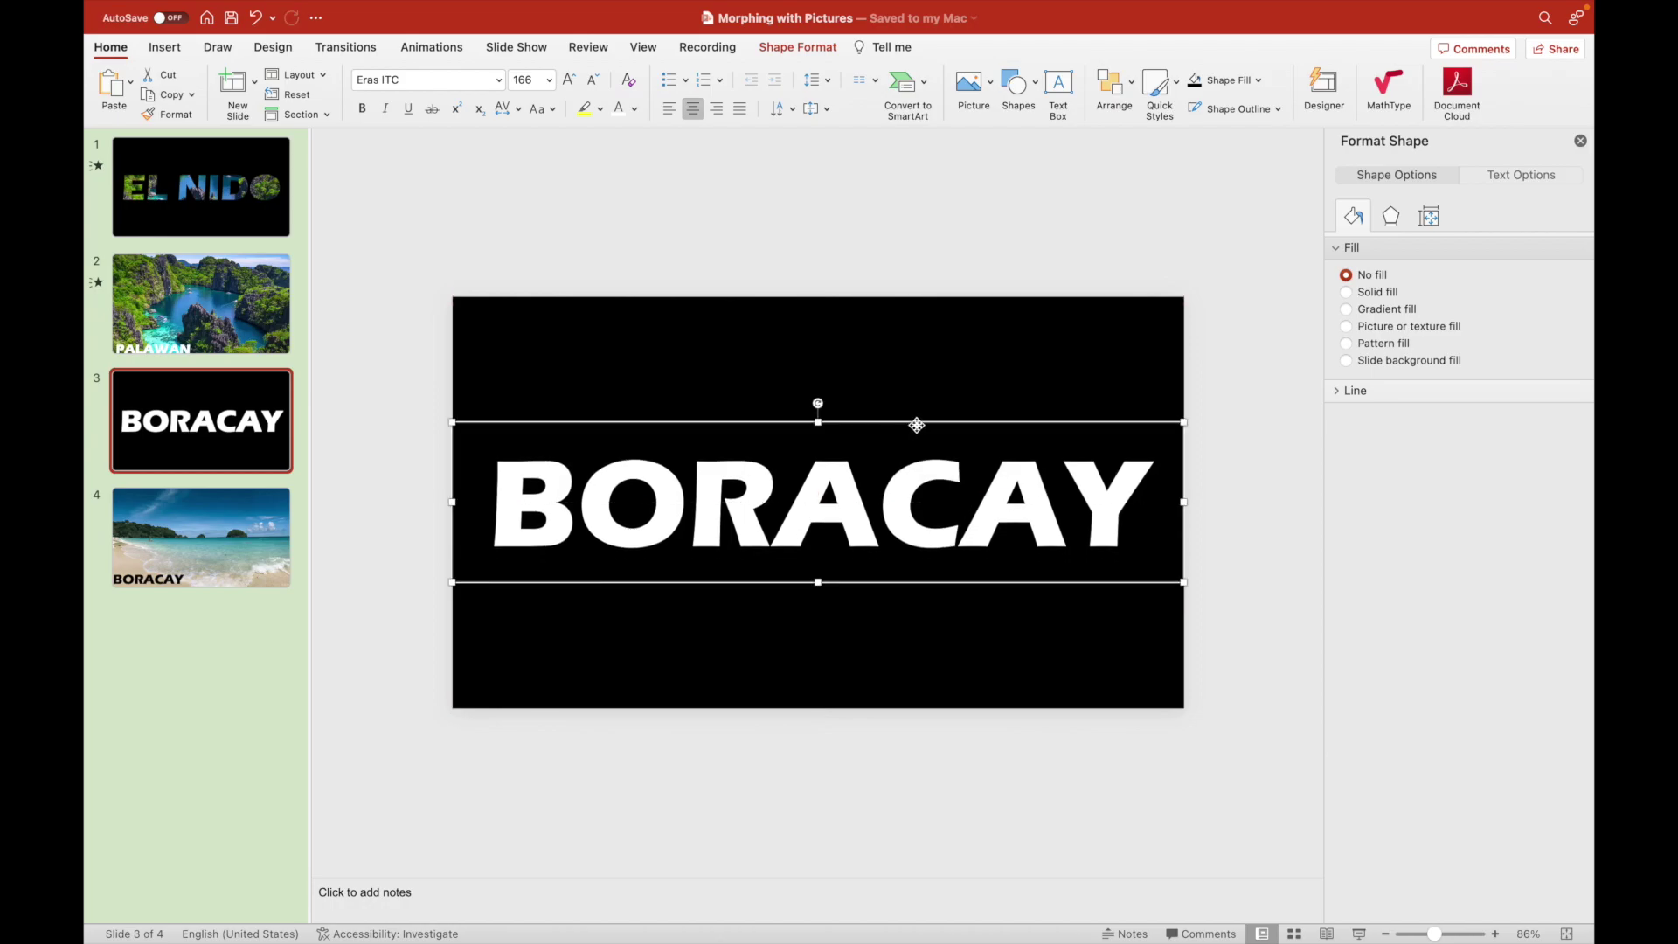
# Change slide 4's caption from BORACAY to AKLAN and narrow its text box to fit.
pyautogui.click(420, 481)
pyautogui.click(229, 541)
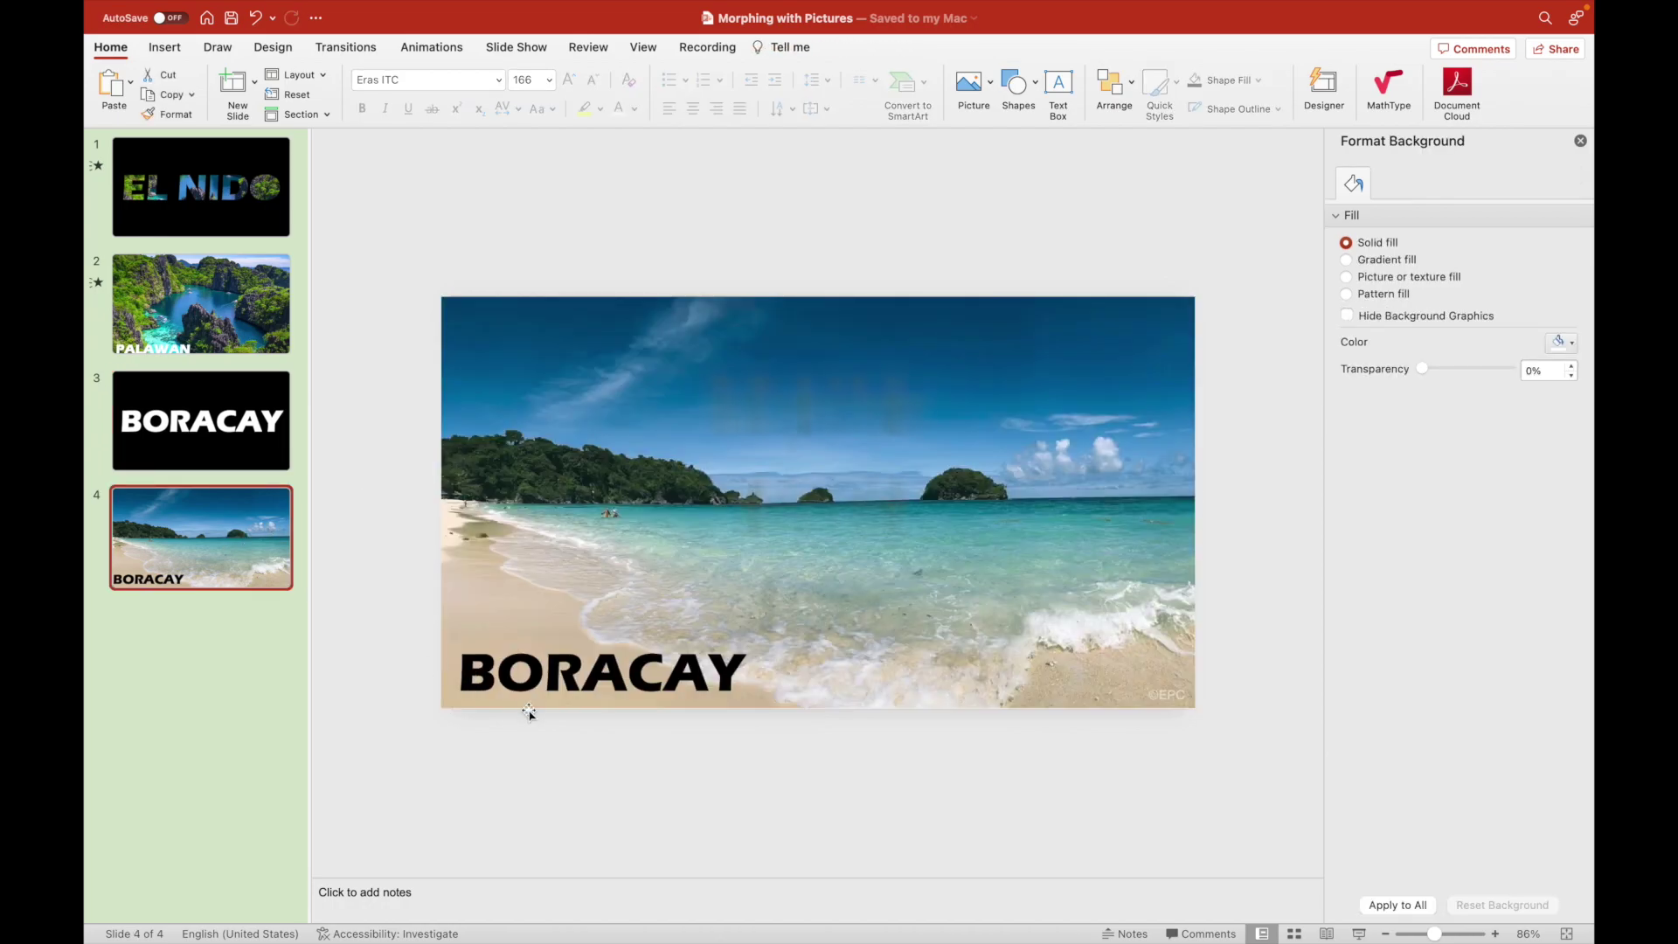
pyautogui.click(564, 672)
pyautogui.doubleClick(564, 672)
pyautogui.write('AKLAN')
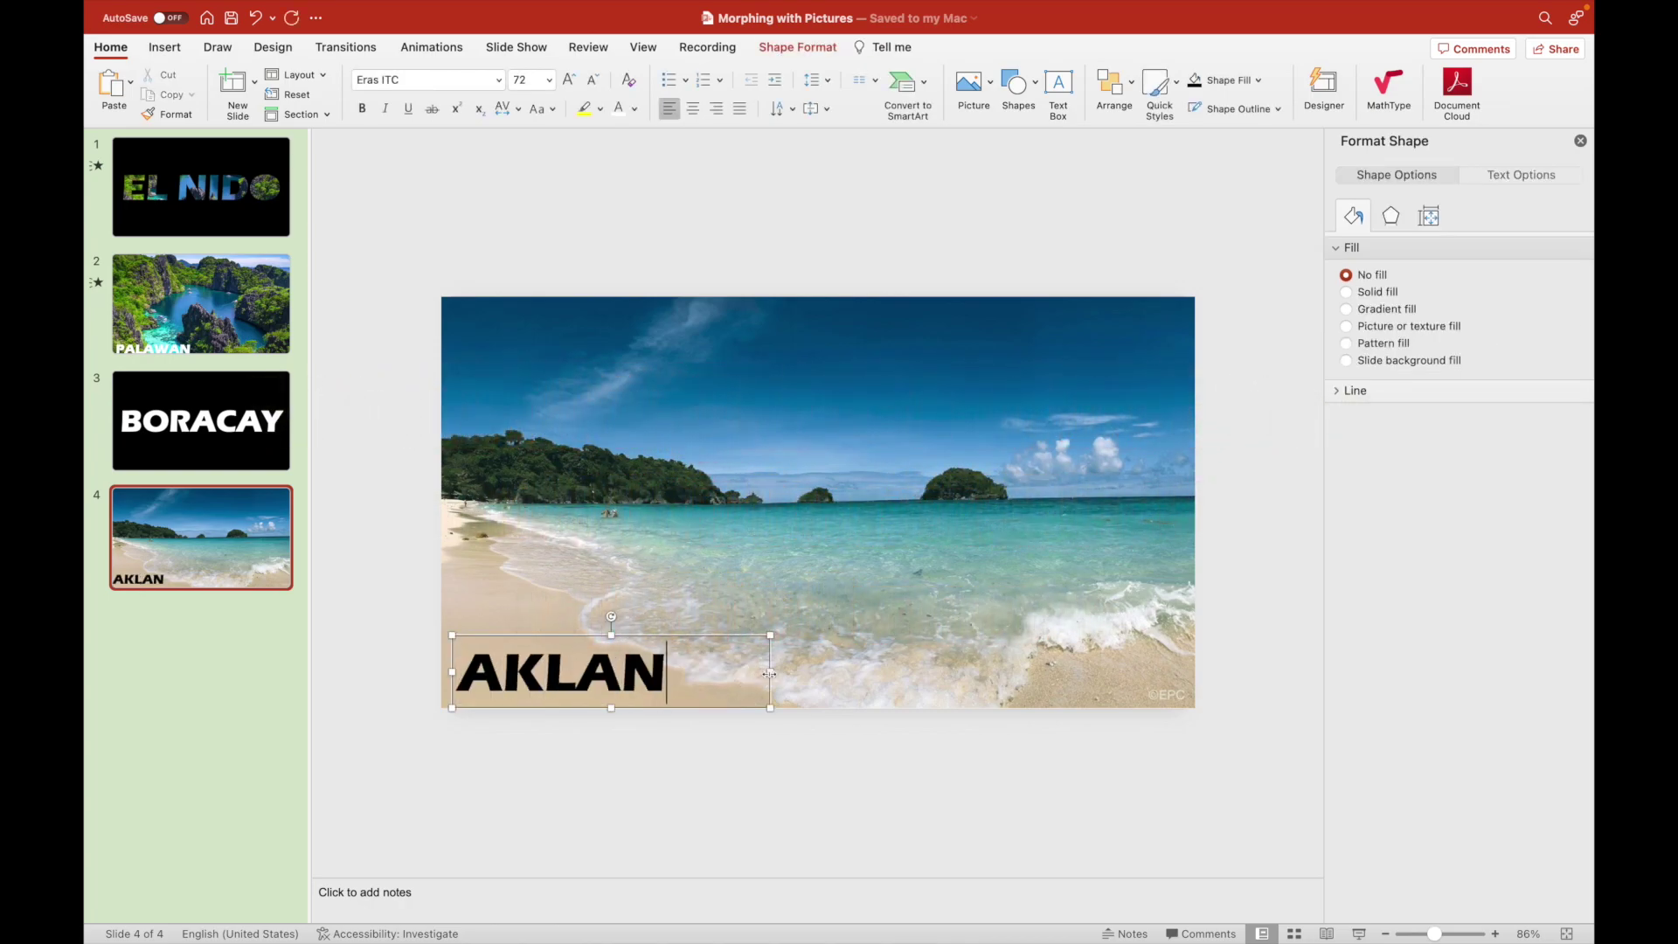
pyautogui.moveTo(770, 673); pyautogui.dragTo(683, 673)
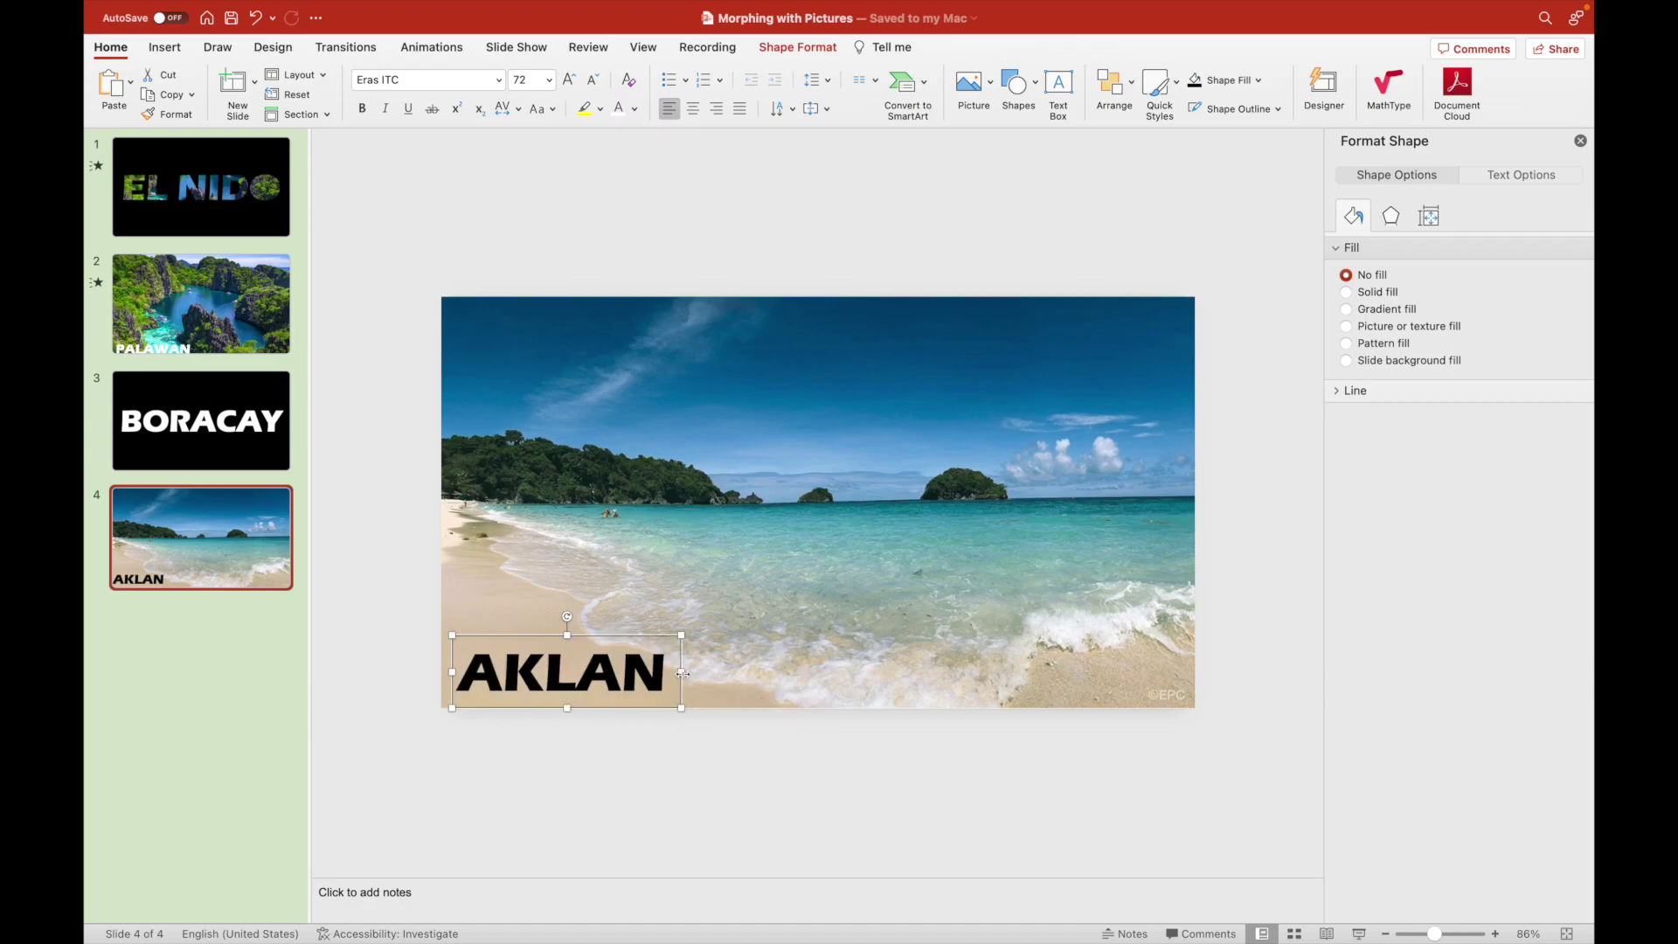
# Paste a copy of the AKLAN caption on slide 3, just beyond its lower-right edge.
pyautogui.click(243, 452)
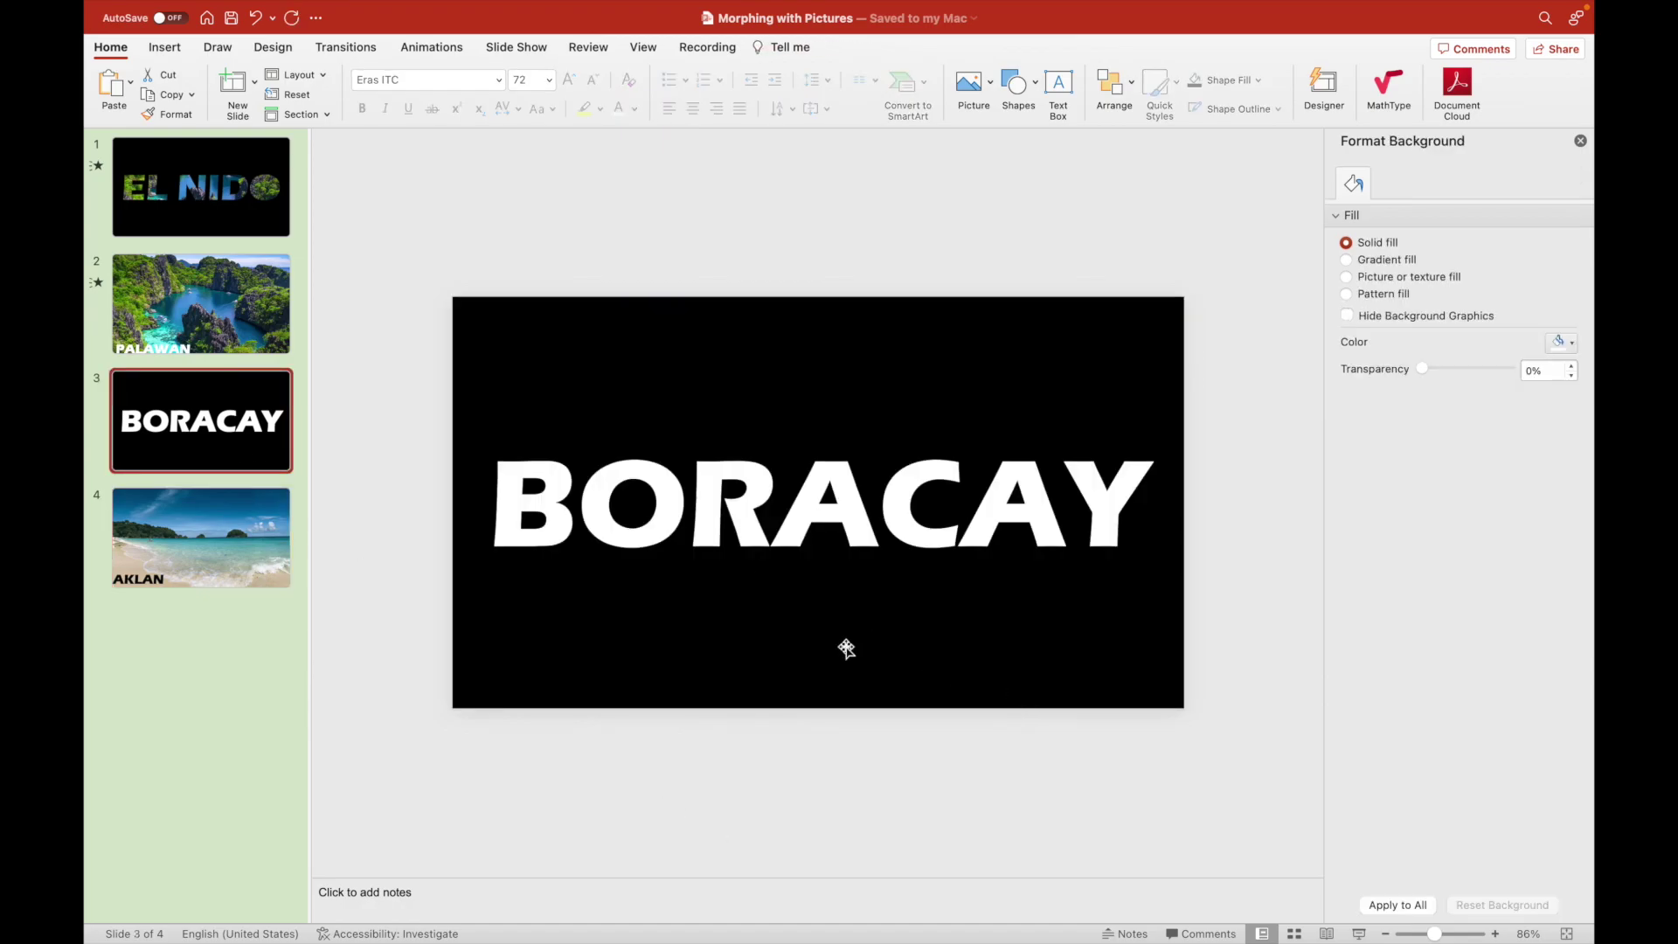
pyautogui.press('super+v')
pyautogui.moveTo(611, 635); pyautogui.dragTo(1332, 647)
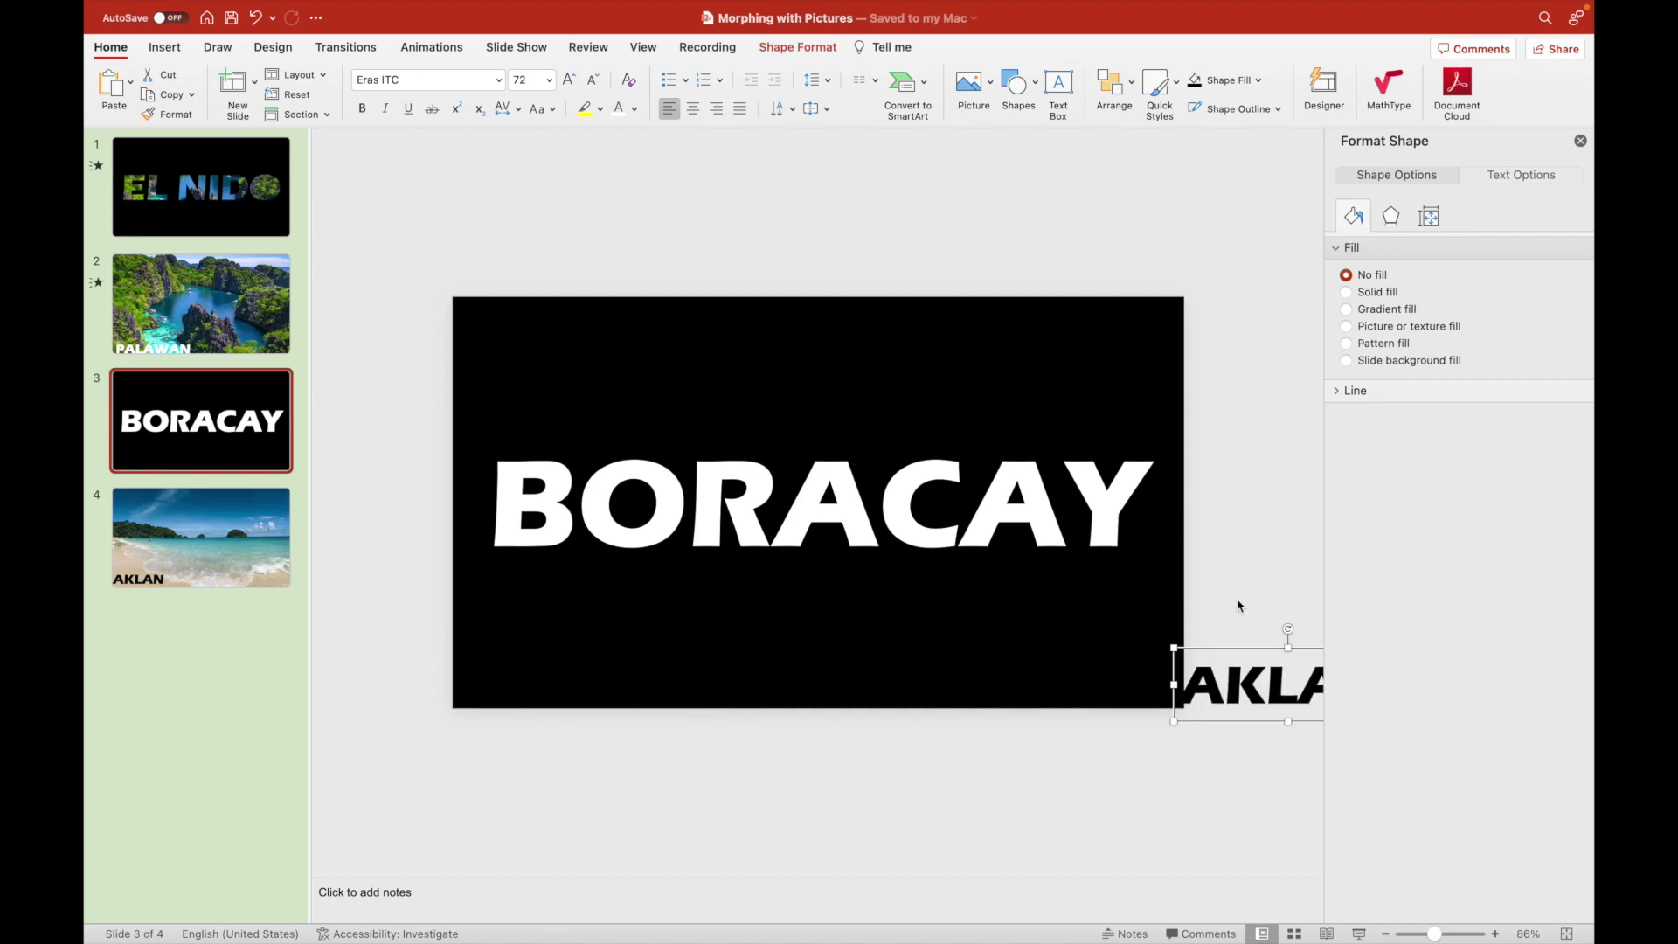
pyautogui.moveTo(1222, 656); pyautogui.dragTo(1241, 635)
pyautogui.click(1237, 541)
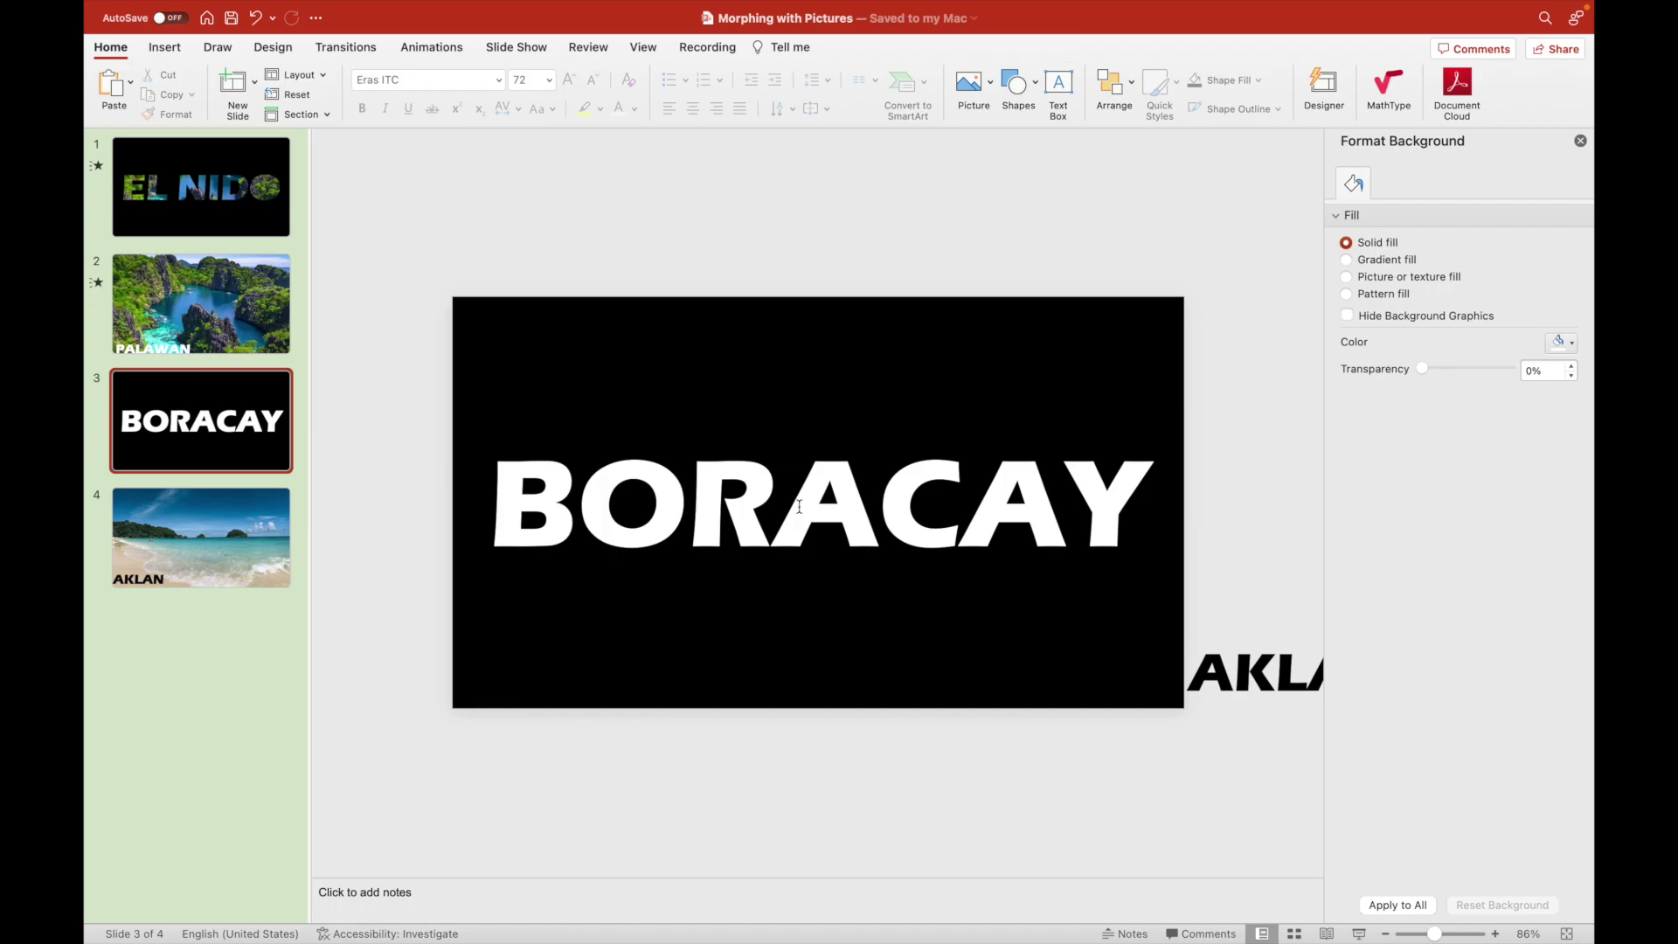
# Draw an oval over BORACAY's O and subtract it from the black rectangle.
pyautogui.click(164, 47)
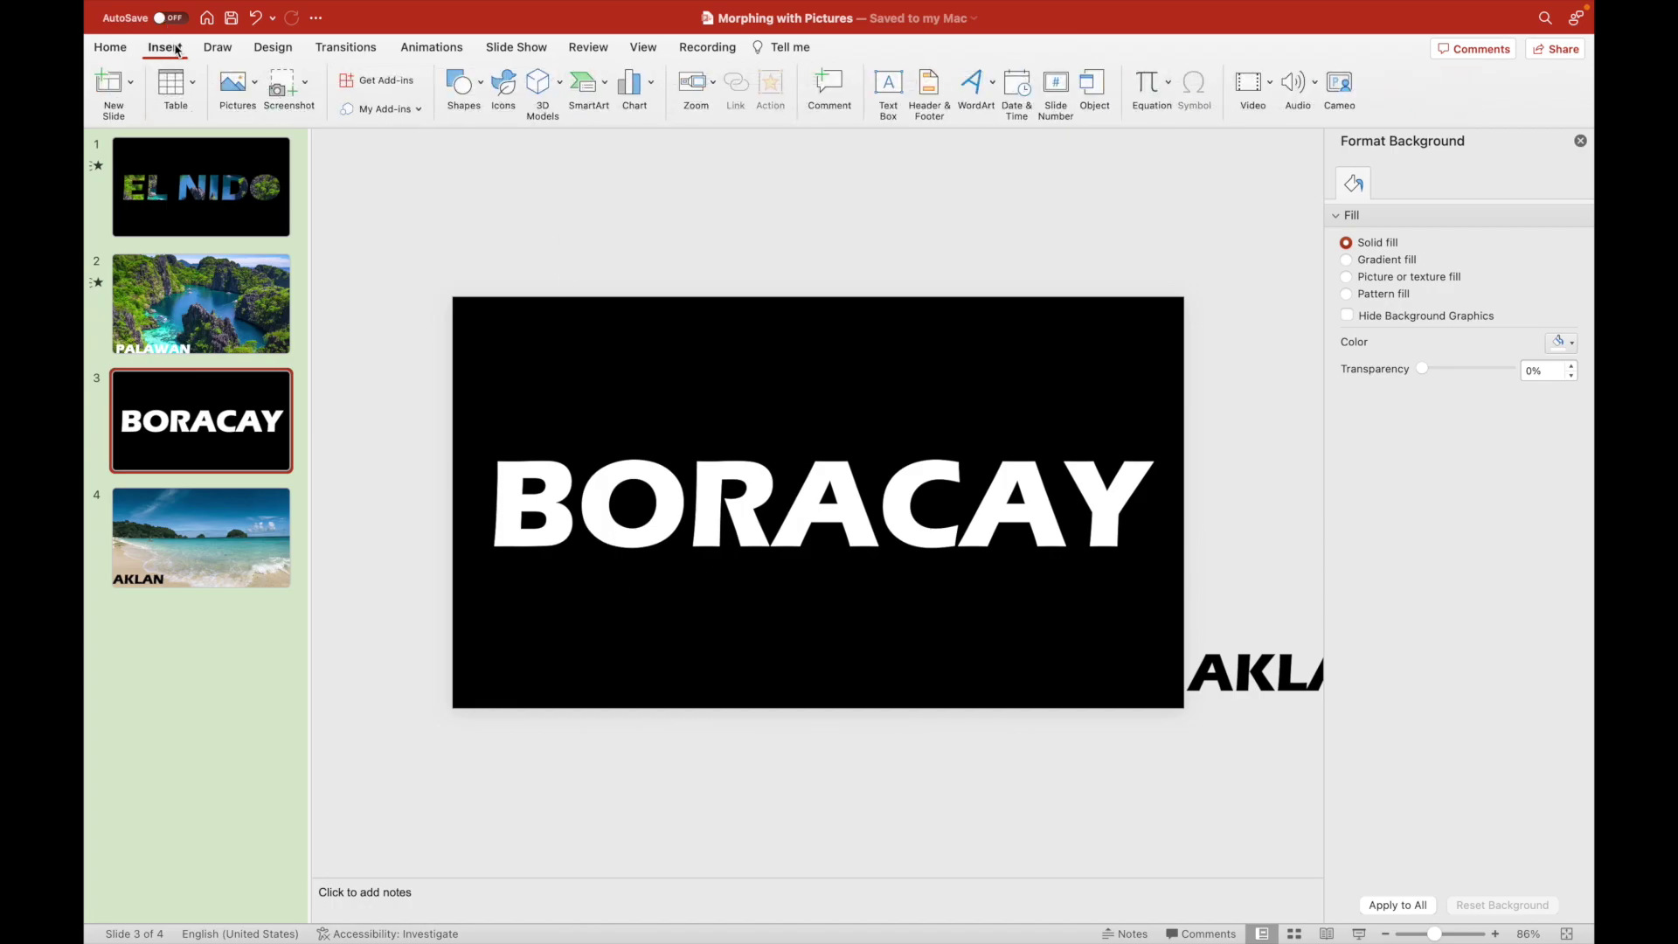
pyautogui.click(465, 85)
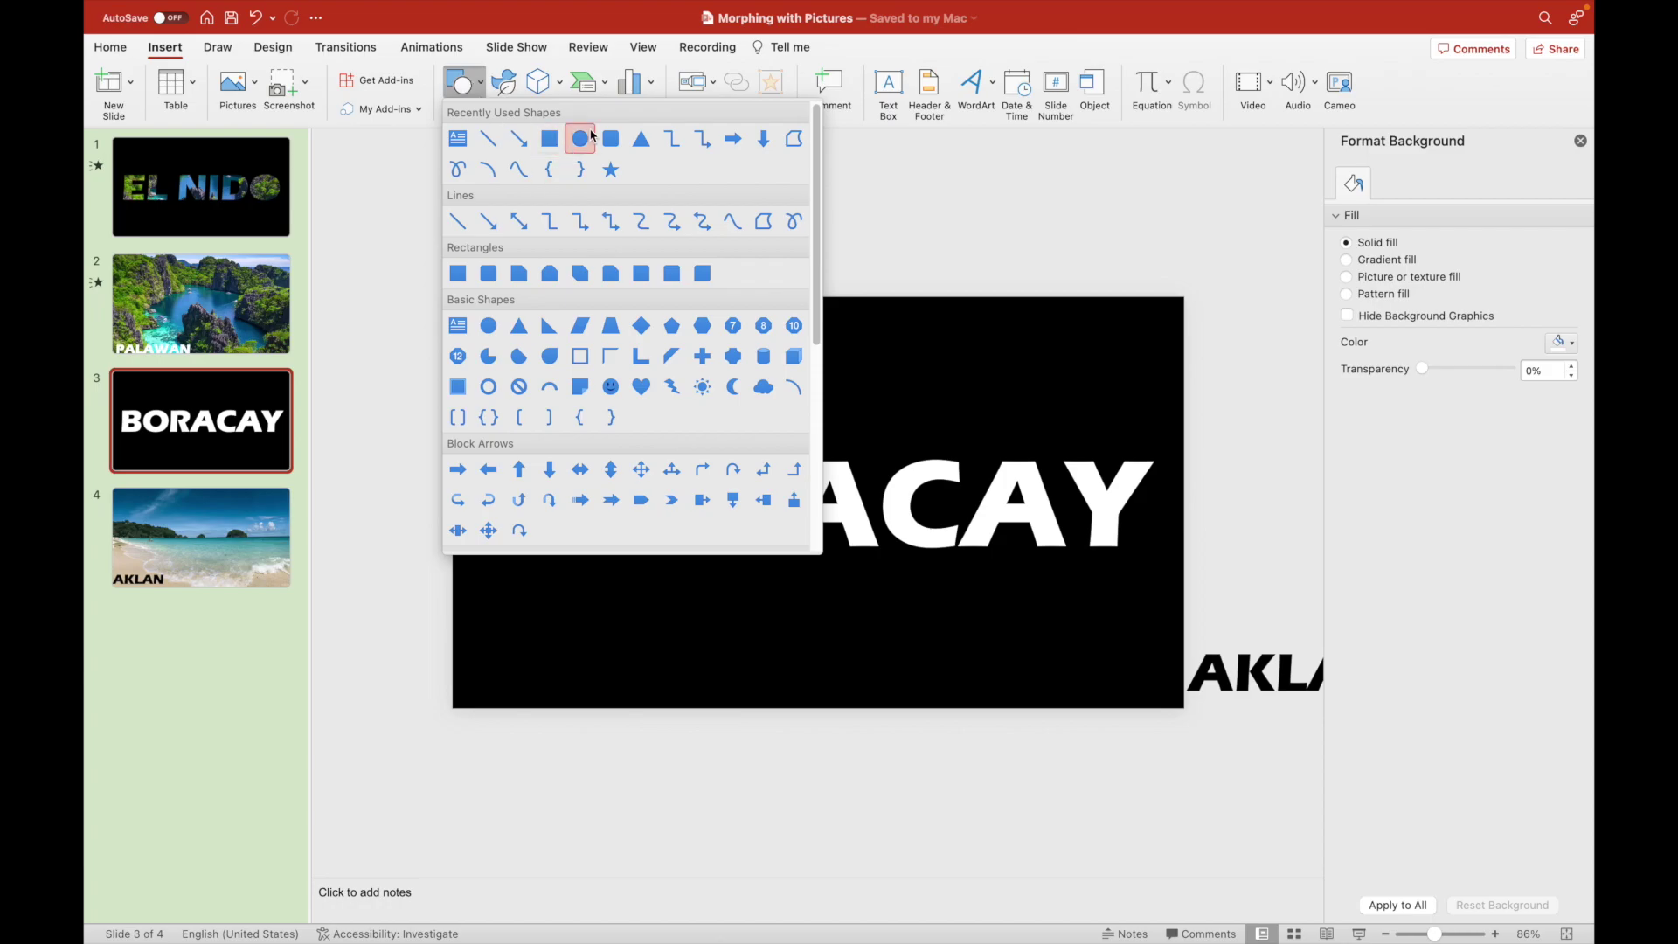
pyautogui.click(580, 136)
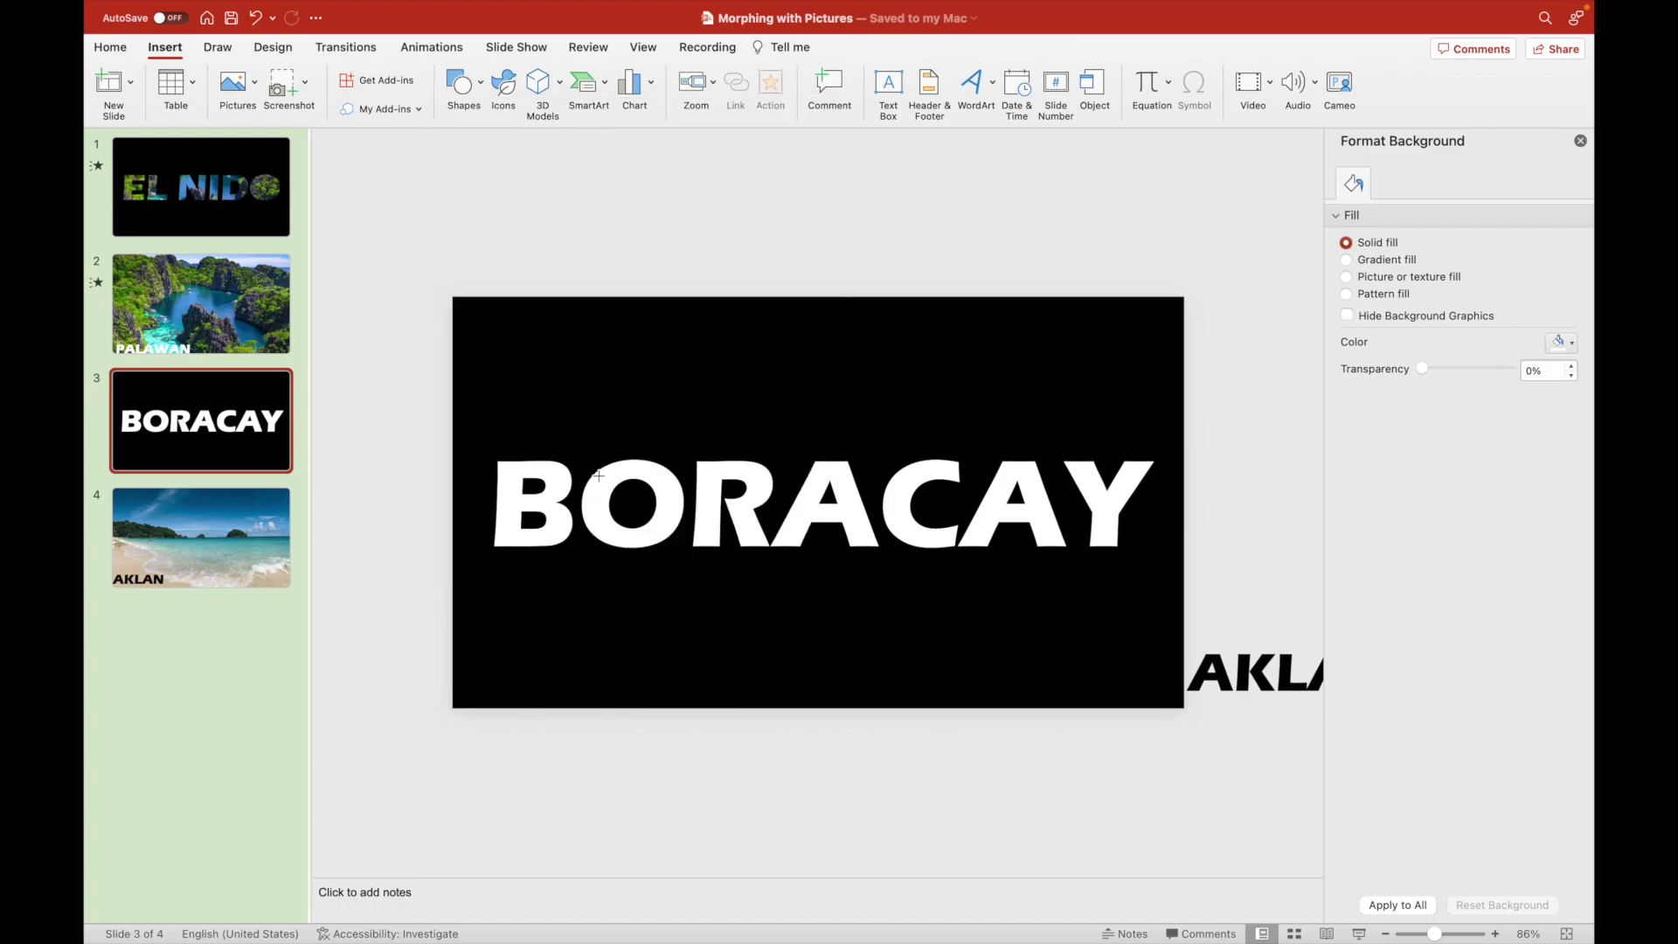
pyautogui.moveTo(599, 475); pyautogui.dragTo(668, 535)
pyautogui.click(761, 639)
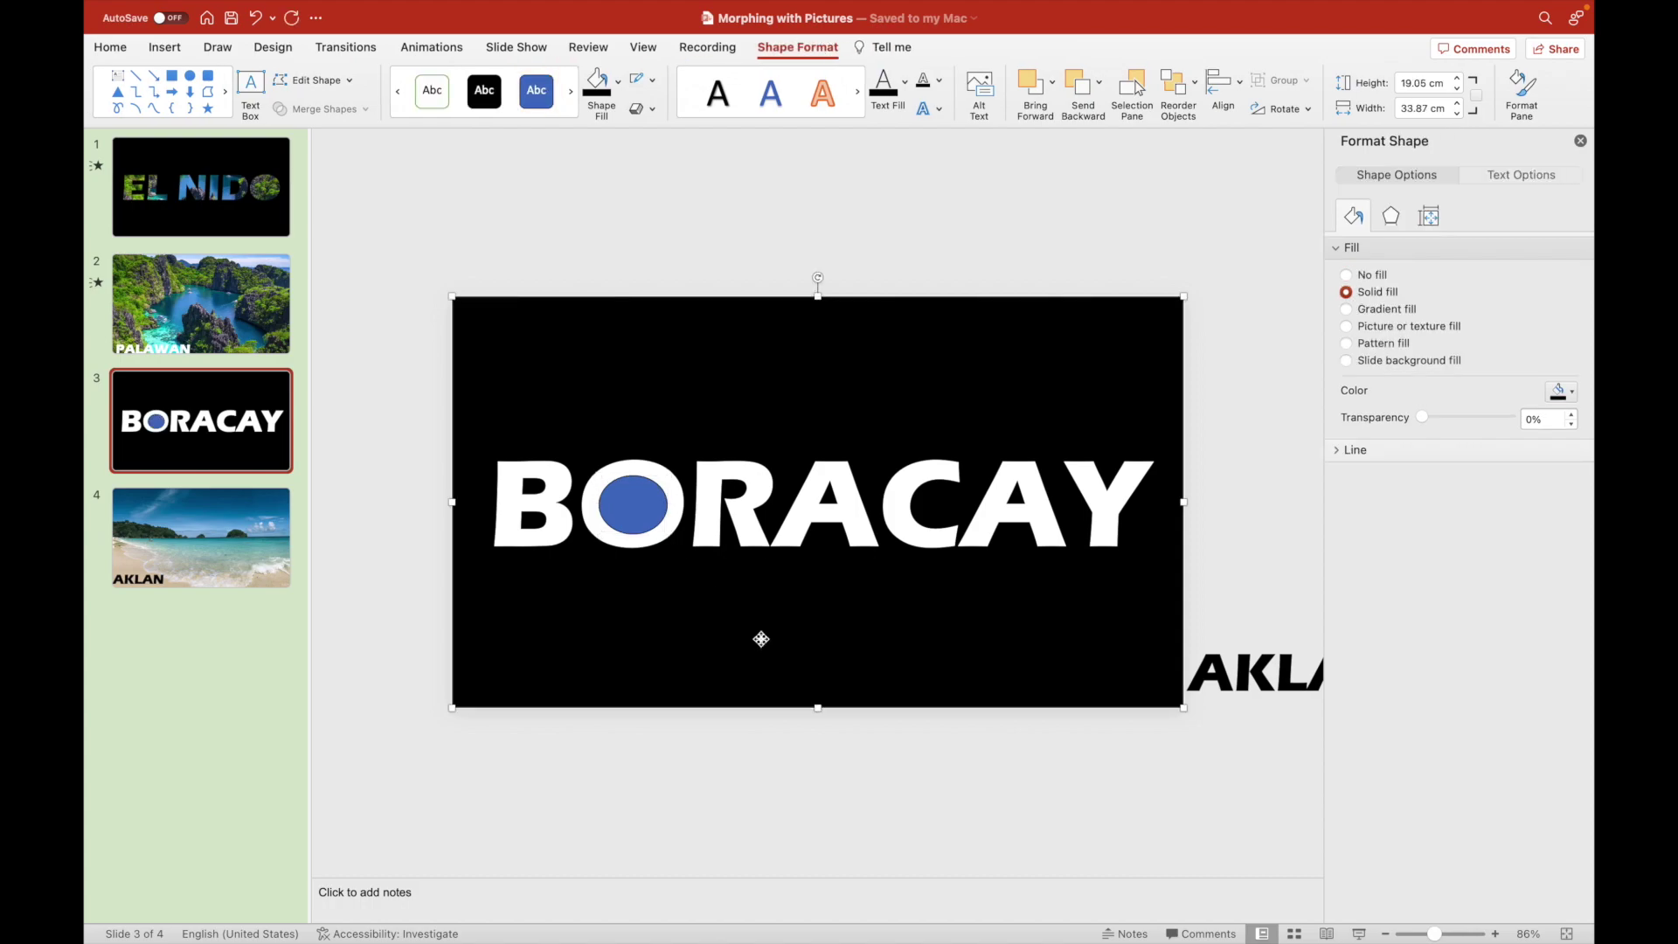
pyautogui.keyDown('shift'); pyautogui.click(638, 508); pyautogui.keyUp('shift')
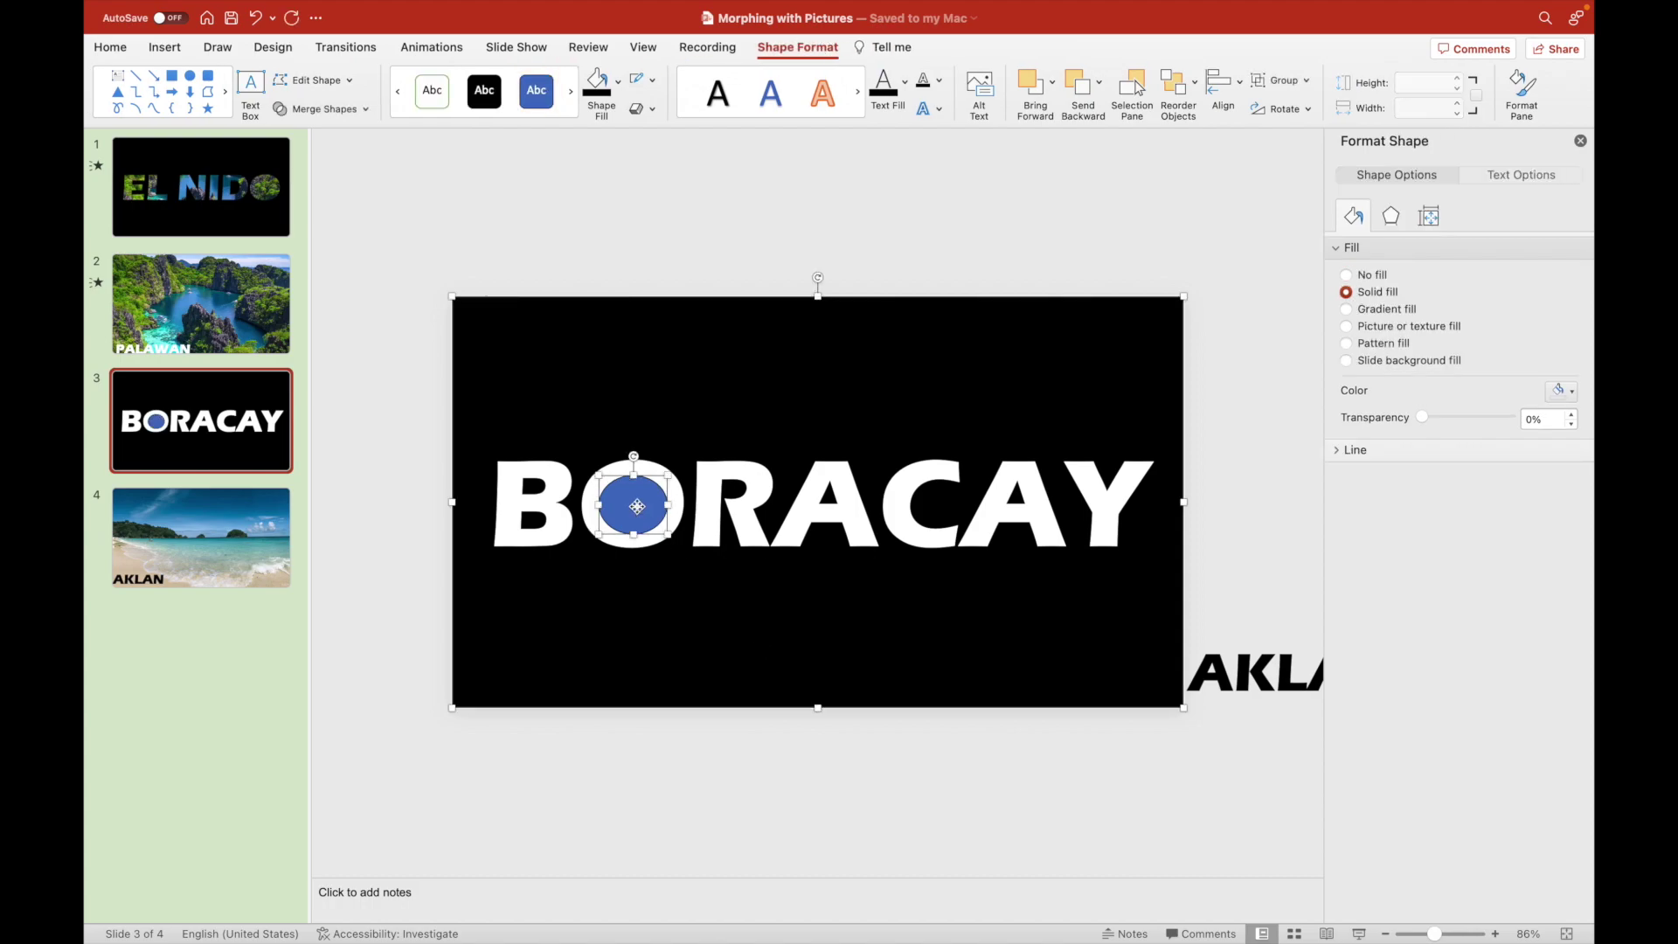
pyautogui.click(366, 110)
pyautogui.click(350, 220)
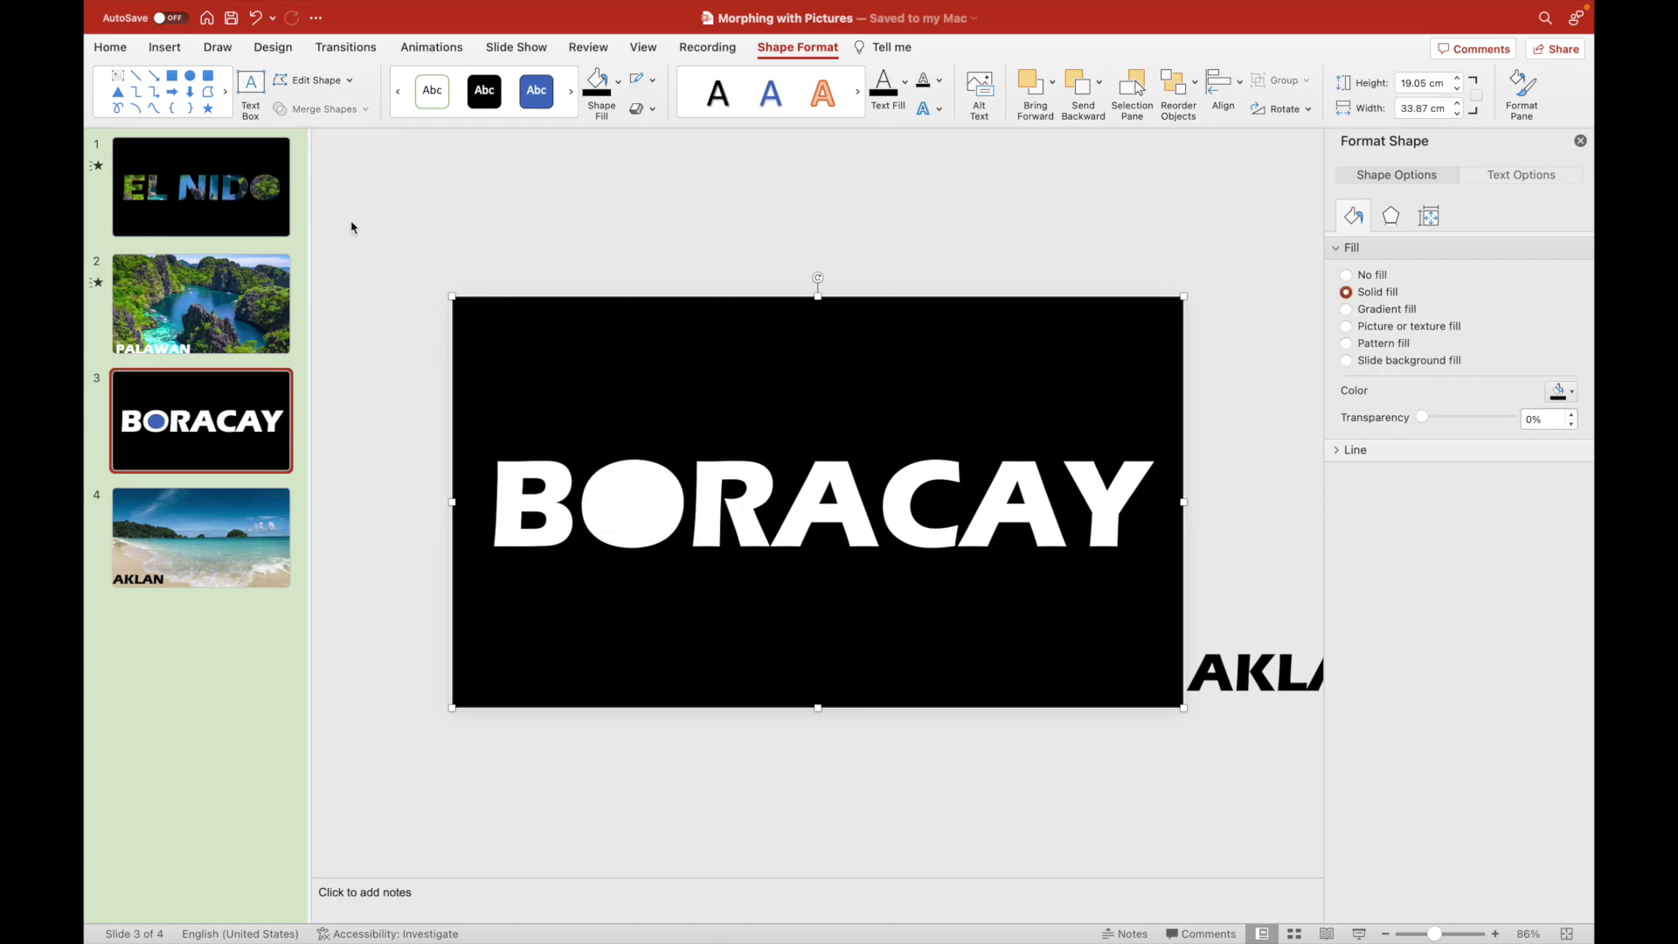
pyautogui.click(656, 234)
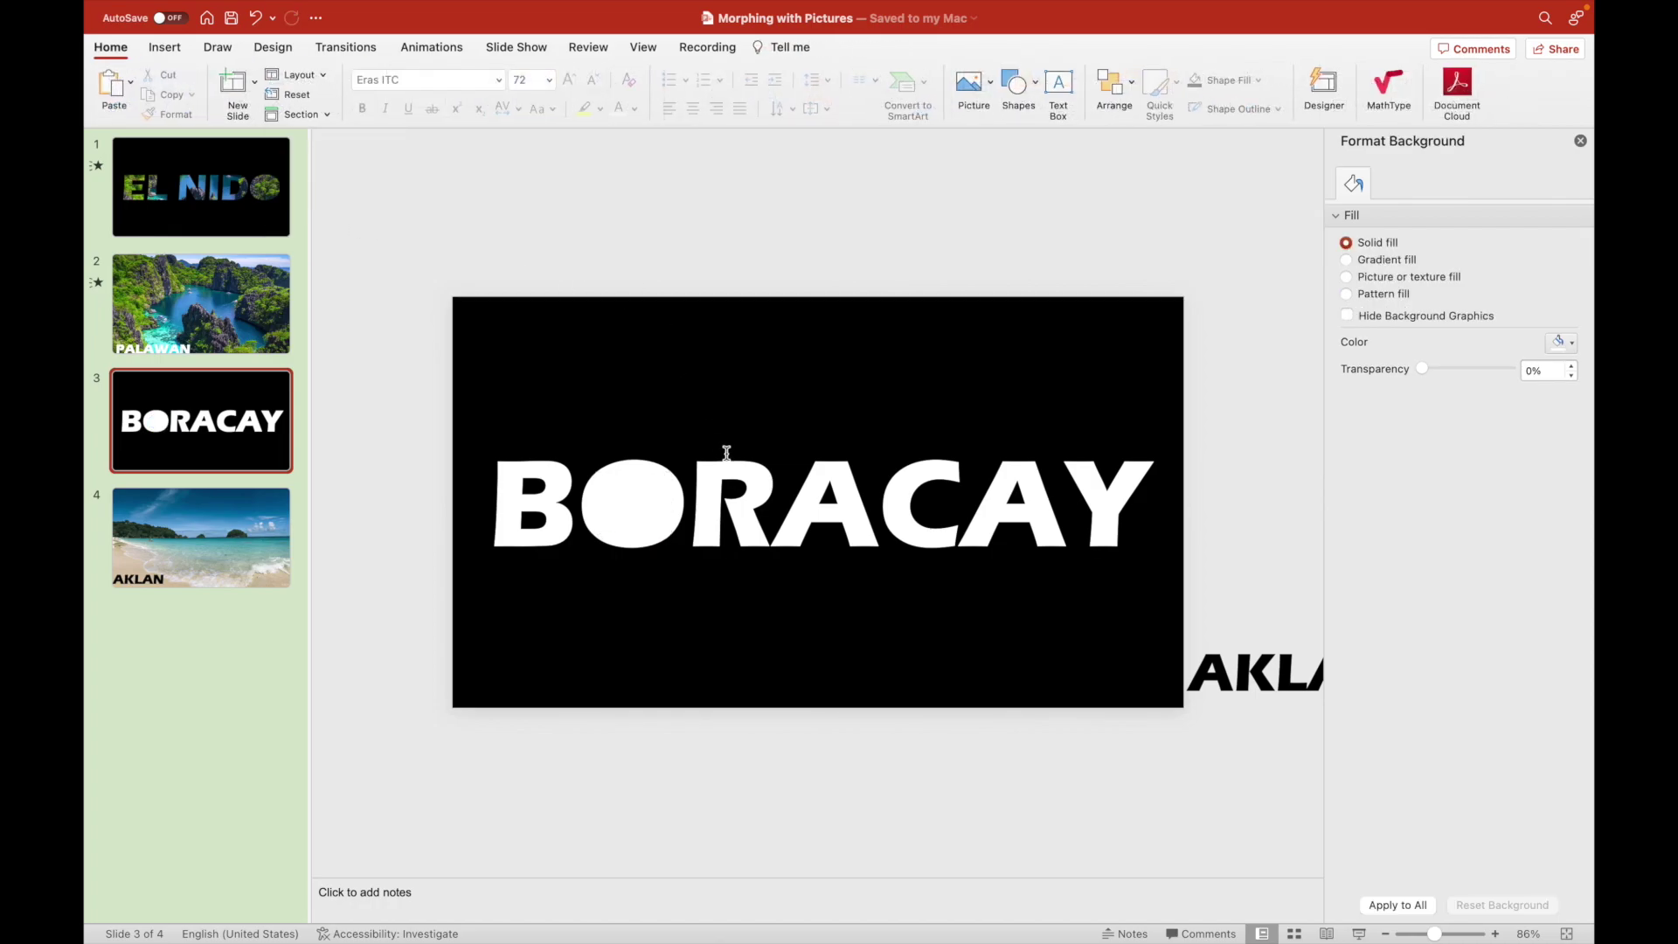
# Copy the beach photo from slide 4 and return to the BORACAY slide.
pyautogui.click(212, 551)
pyautogui.click(817, 300)
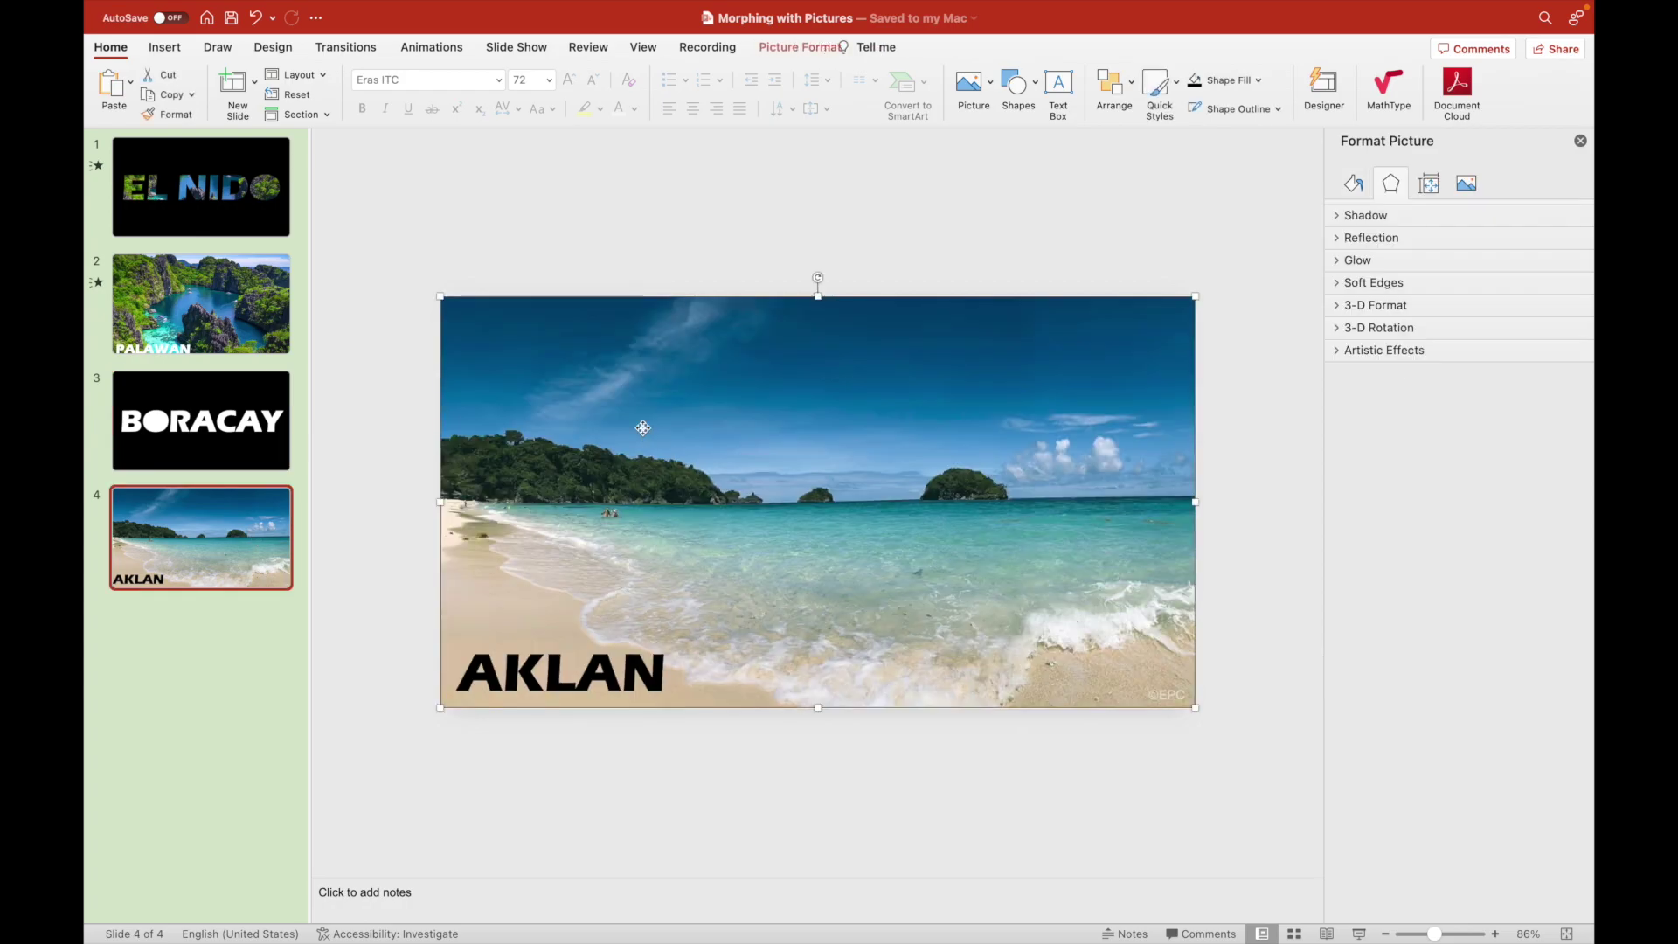
pyautogui.click(220, 438)
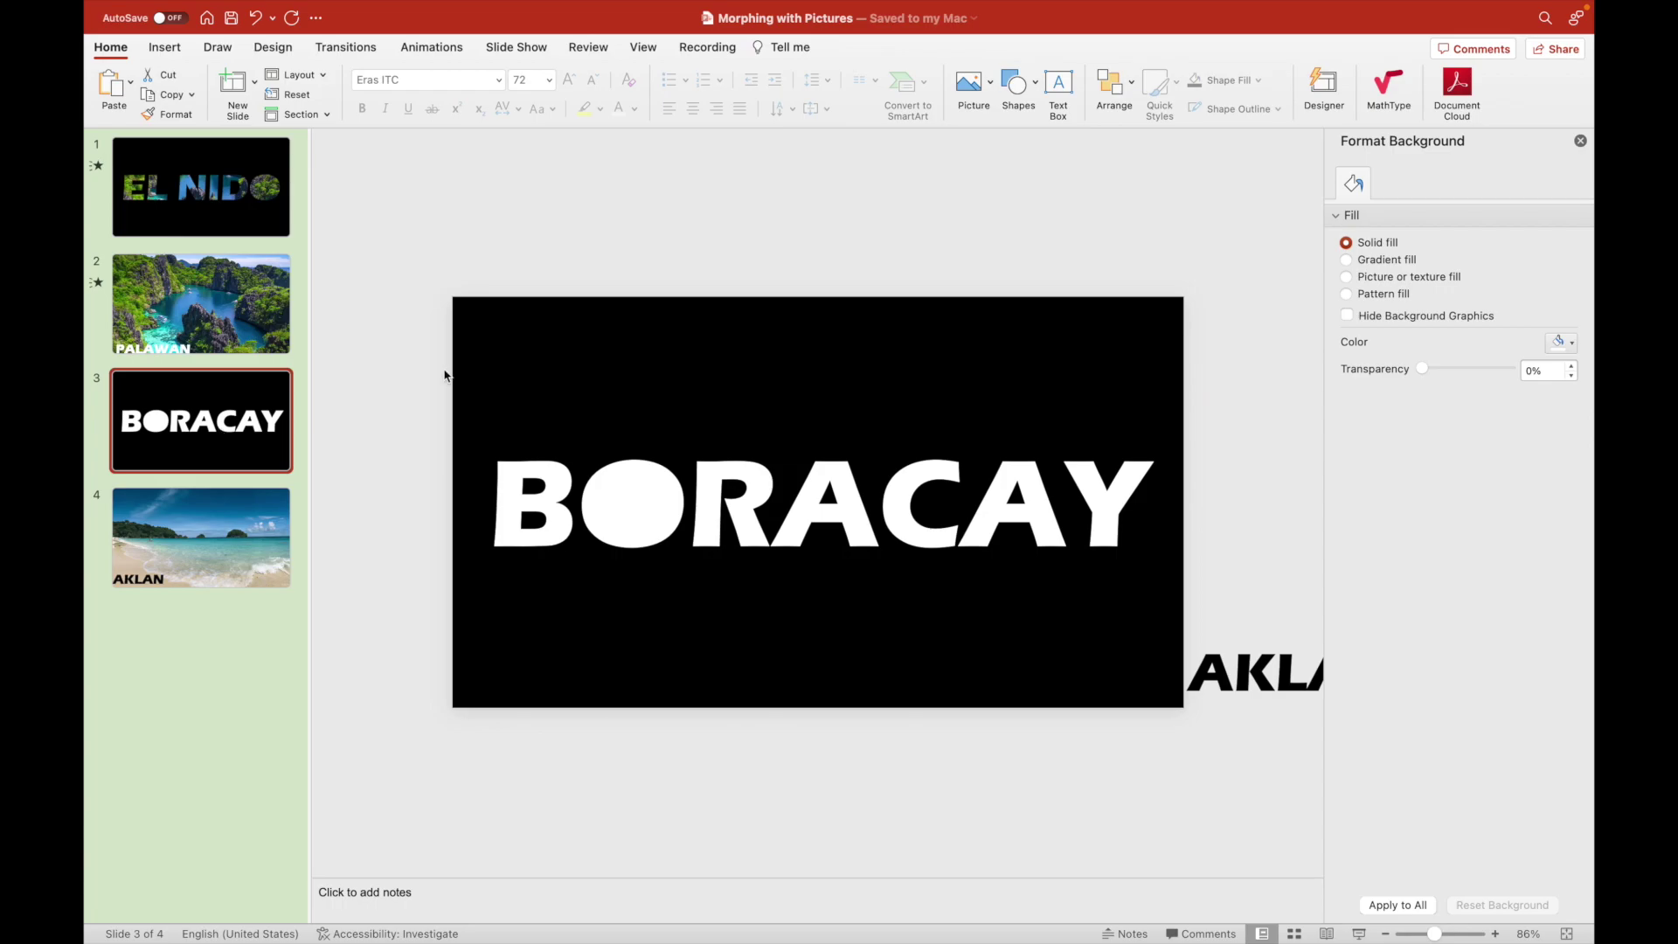
# Paste the beach photo onto slide 3 and send it behind everything.
pyautogui.press('super+v')
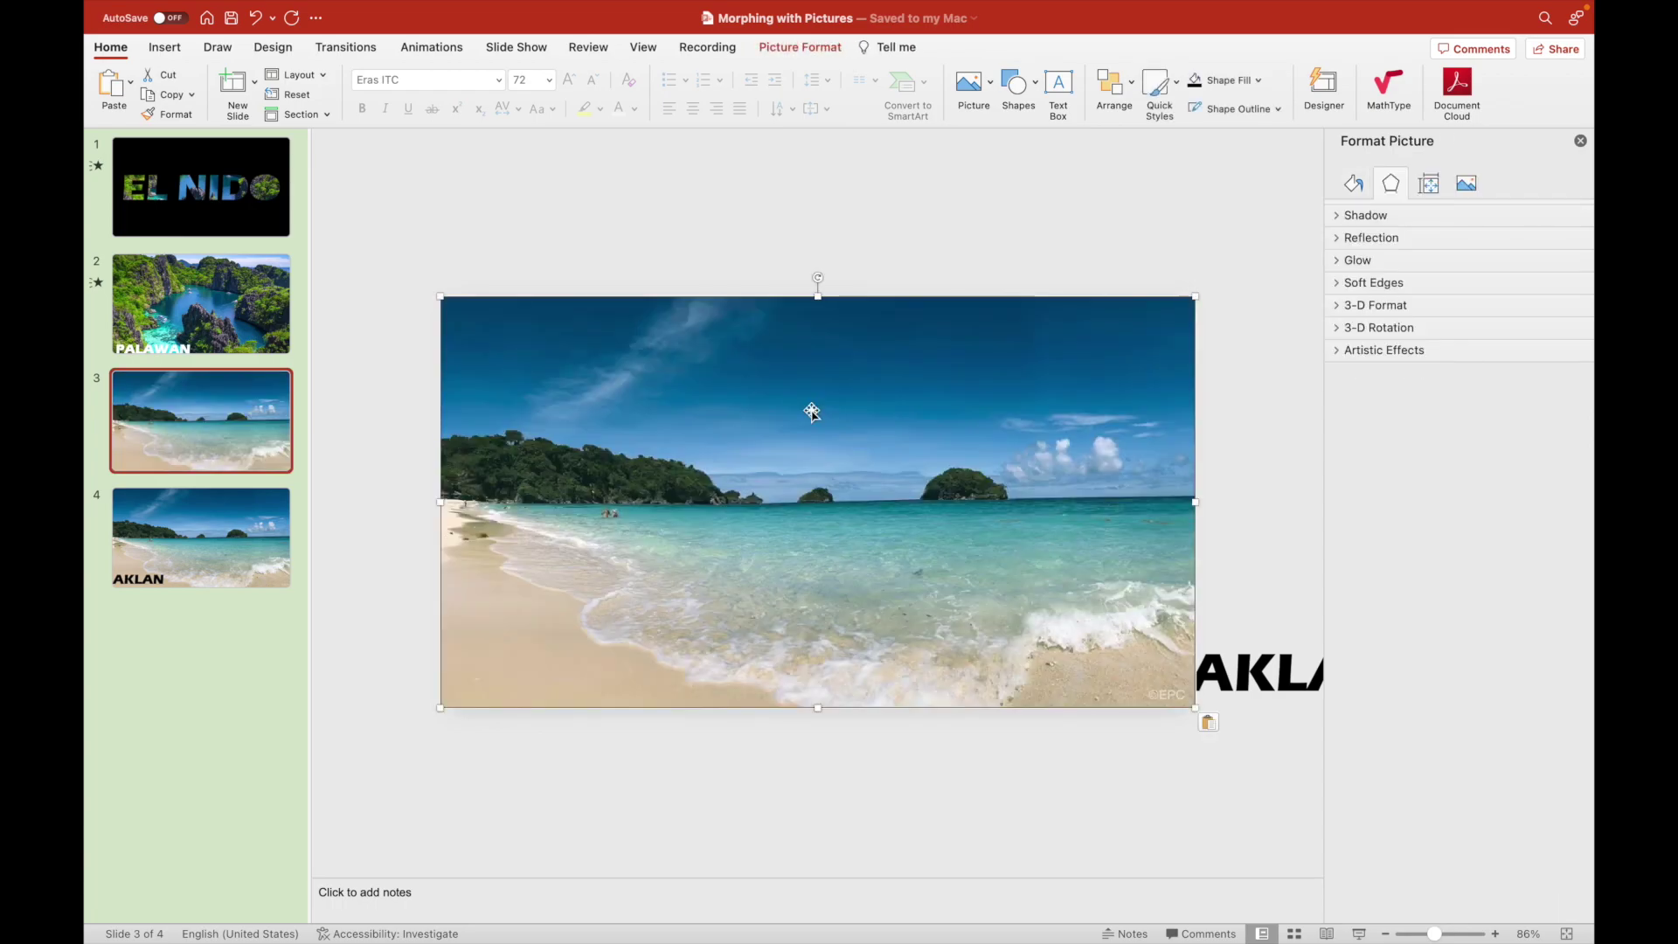
pyautogui.rightClick(812, 412)
pyautogui.moveTo(955, 605)
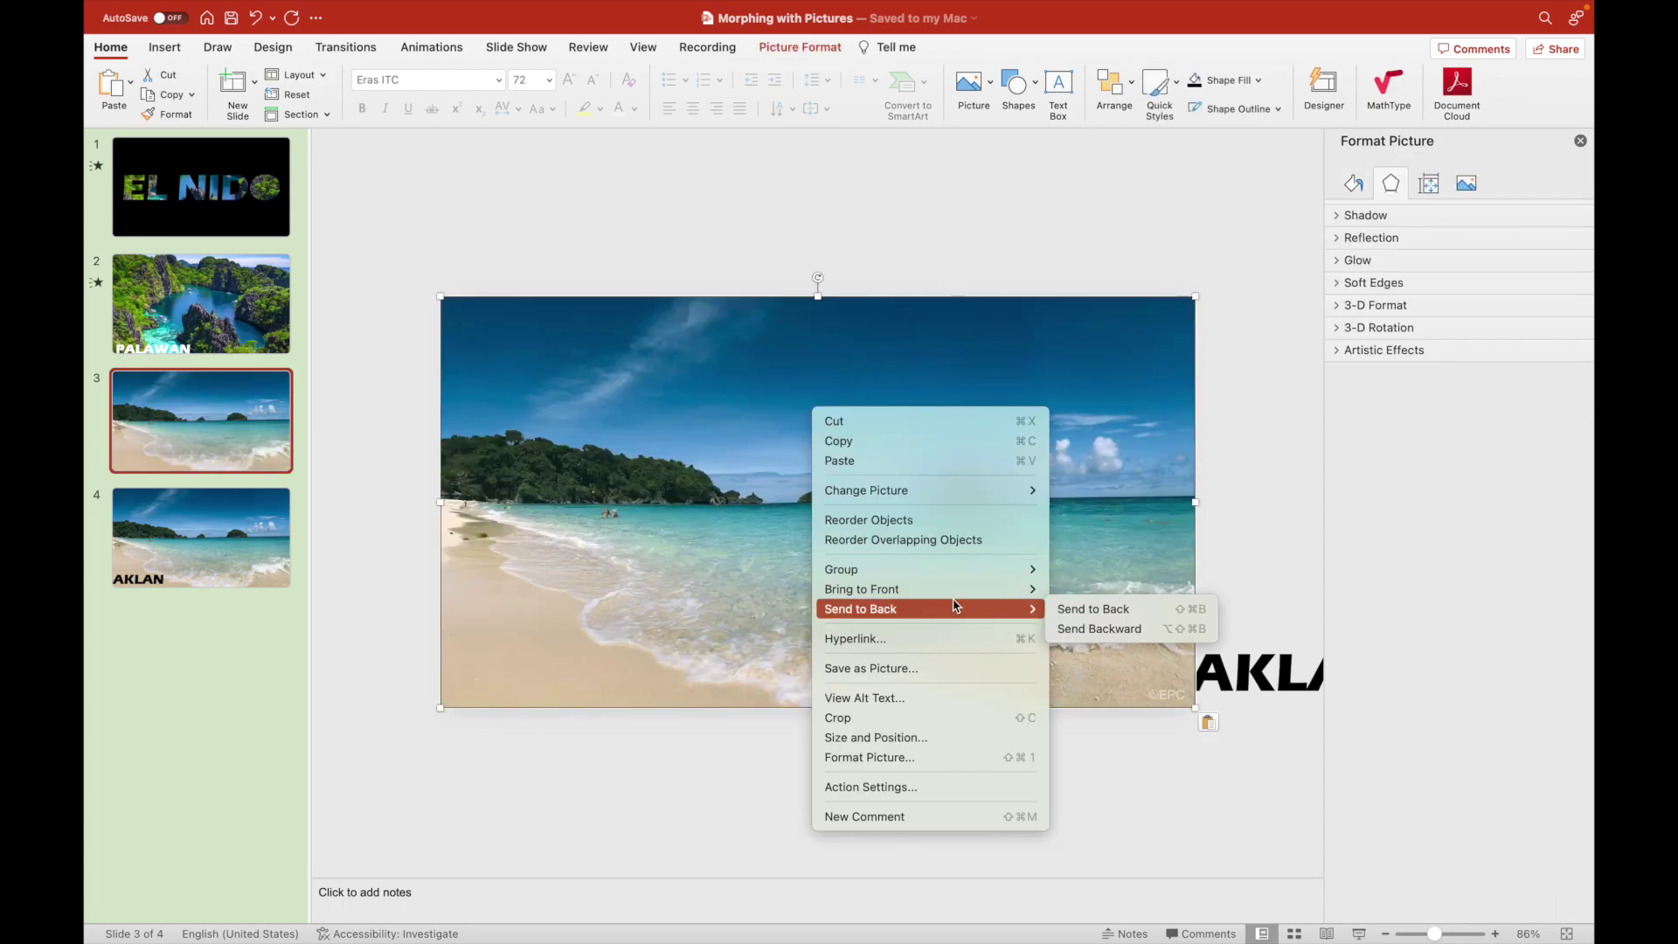
pyautogui.click(1135, 609)
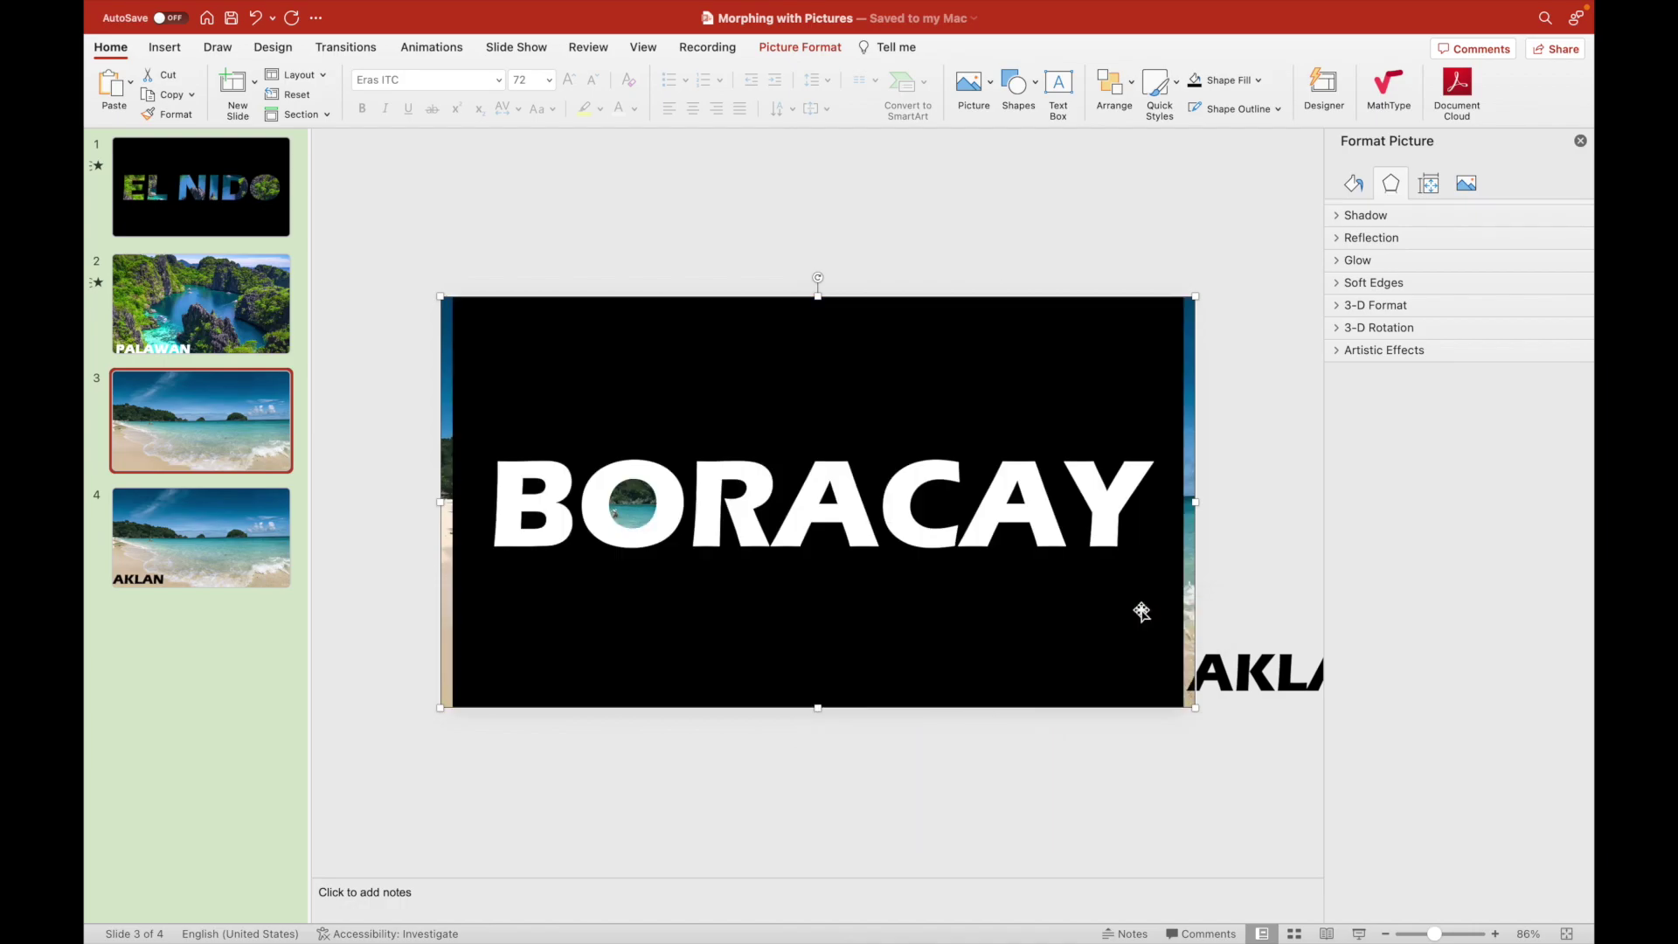
pyautogui.click(408, 534)
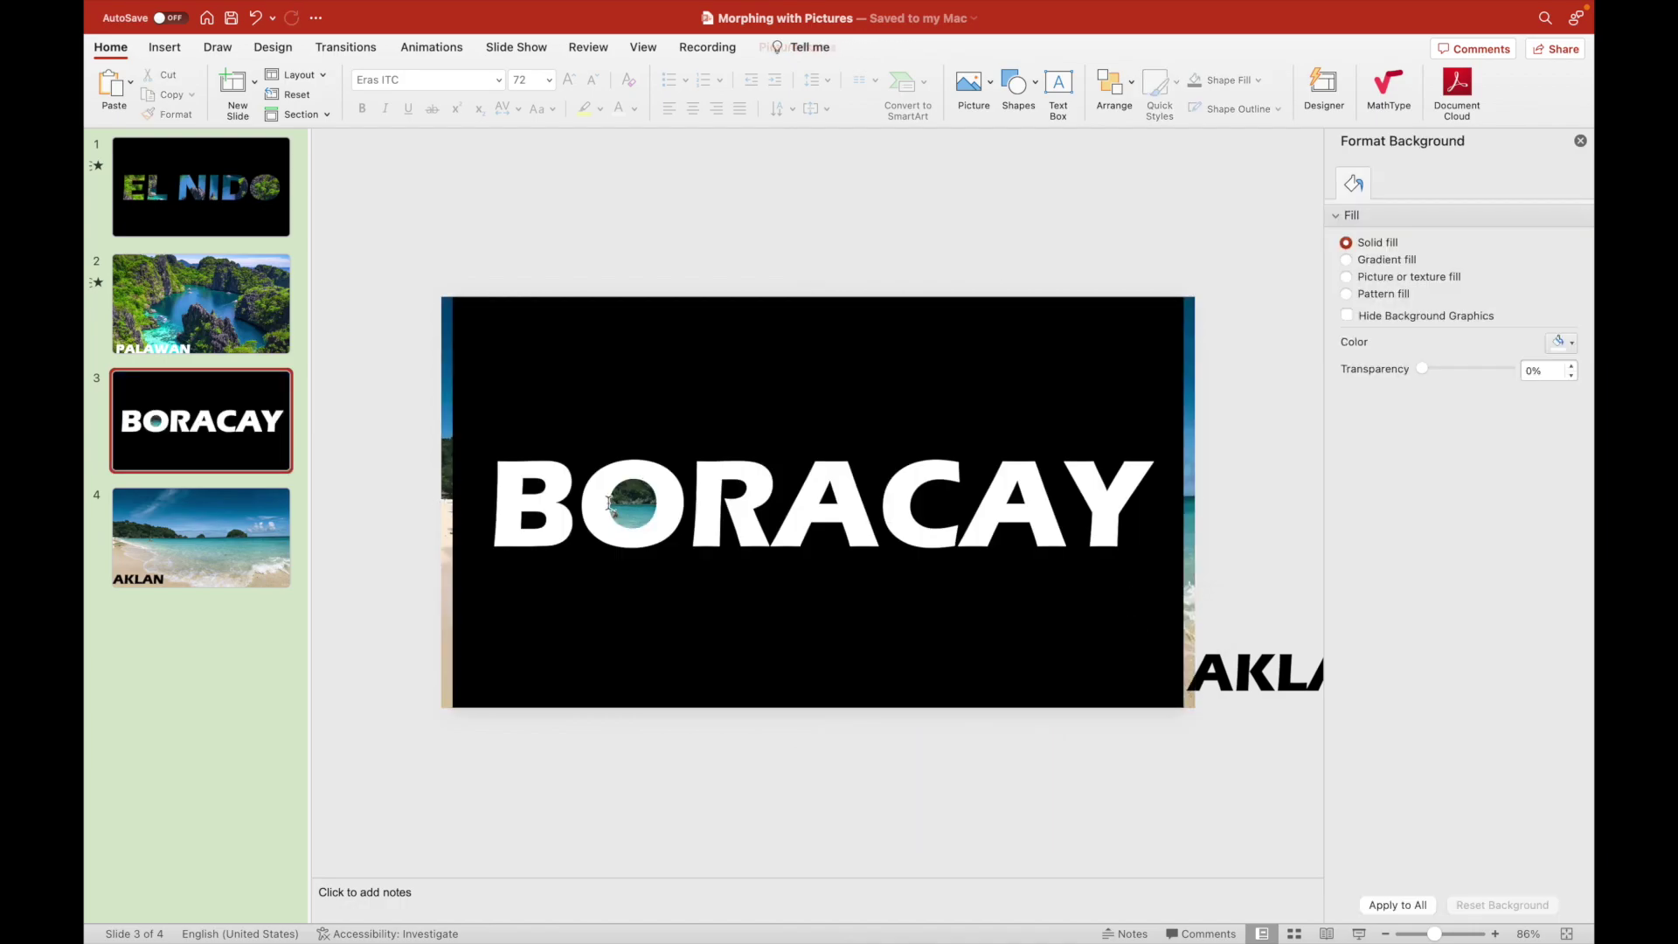
# Copy the black cover rectangle, undoing an accidental paste onto slide 4.
pyautogui.click(705, 371)
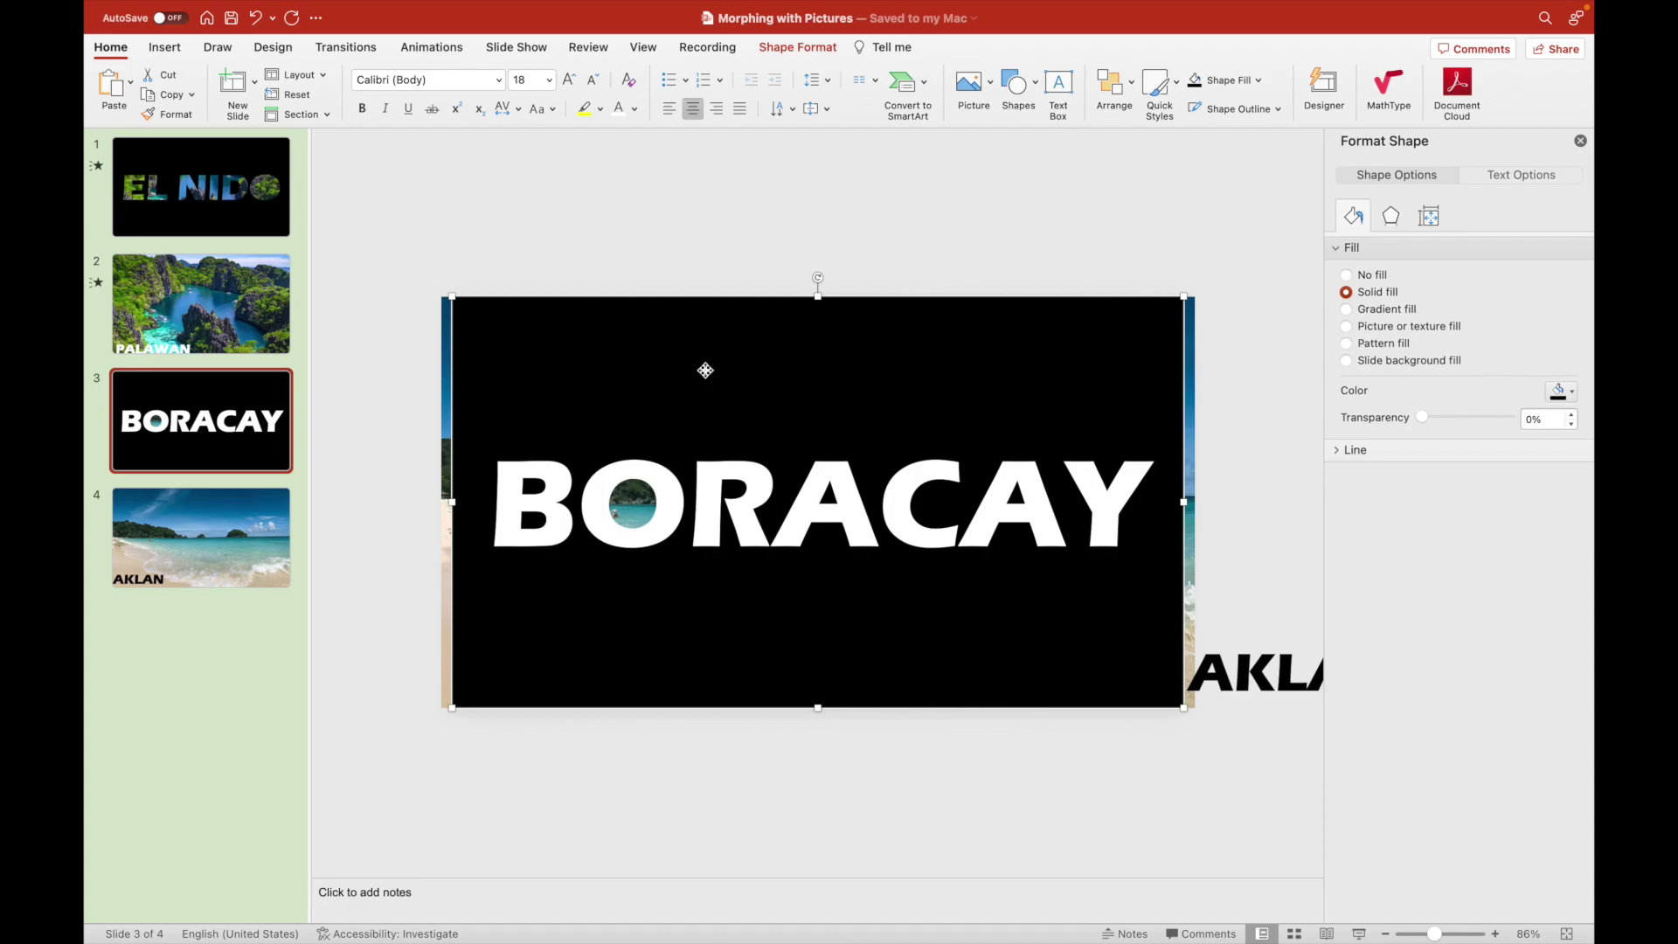
pyautogui.click(197, 535)
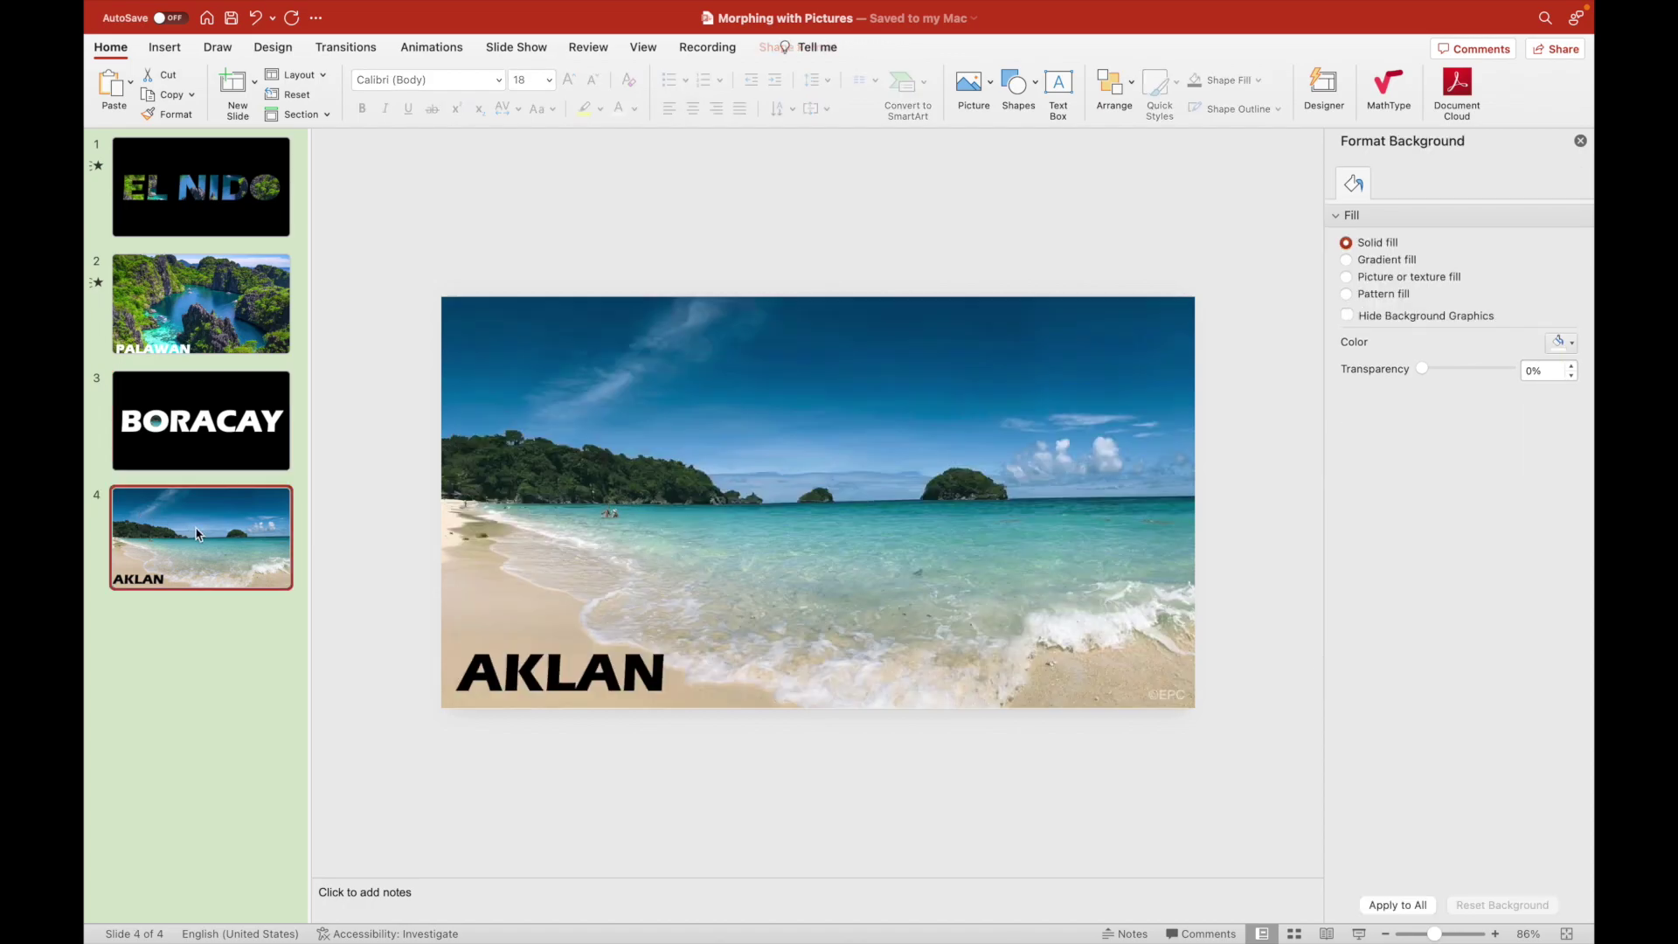
pyautogui.press('cmd+v')
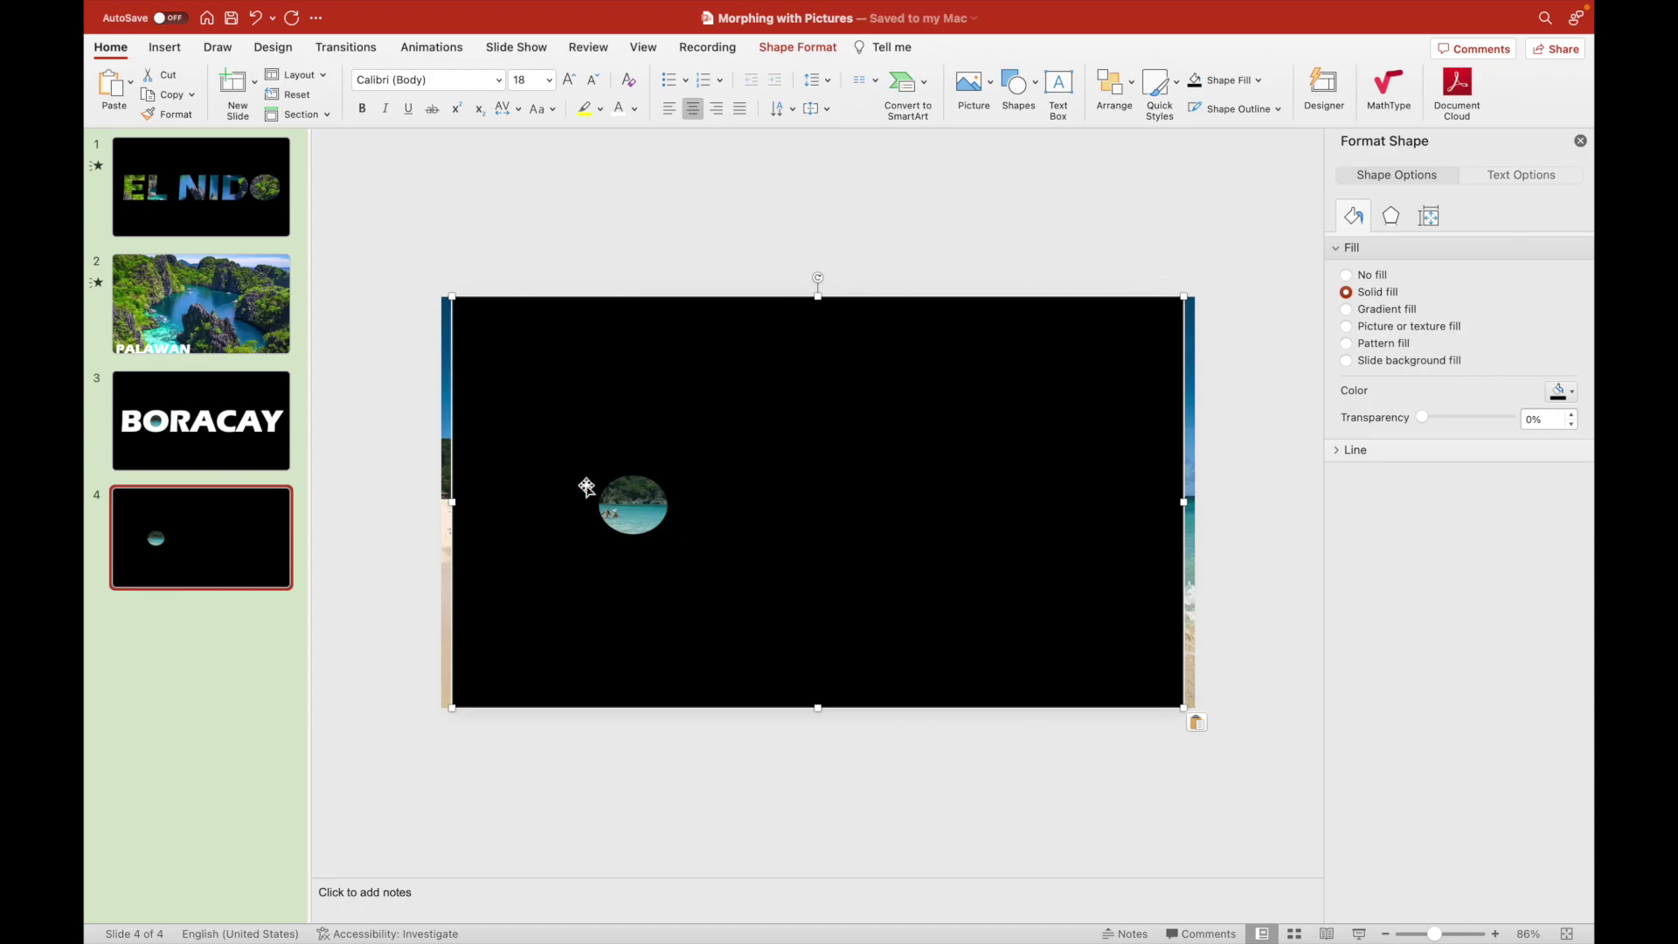
pyautogui.press('cmd+z')
pyautogui.click(262, 447)
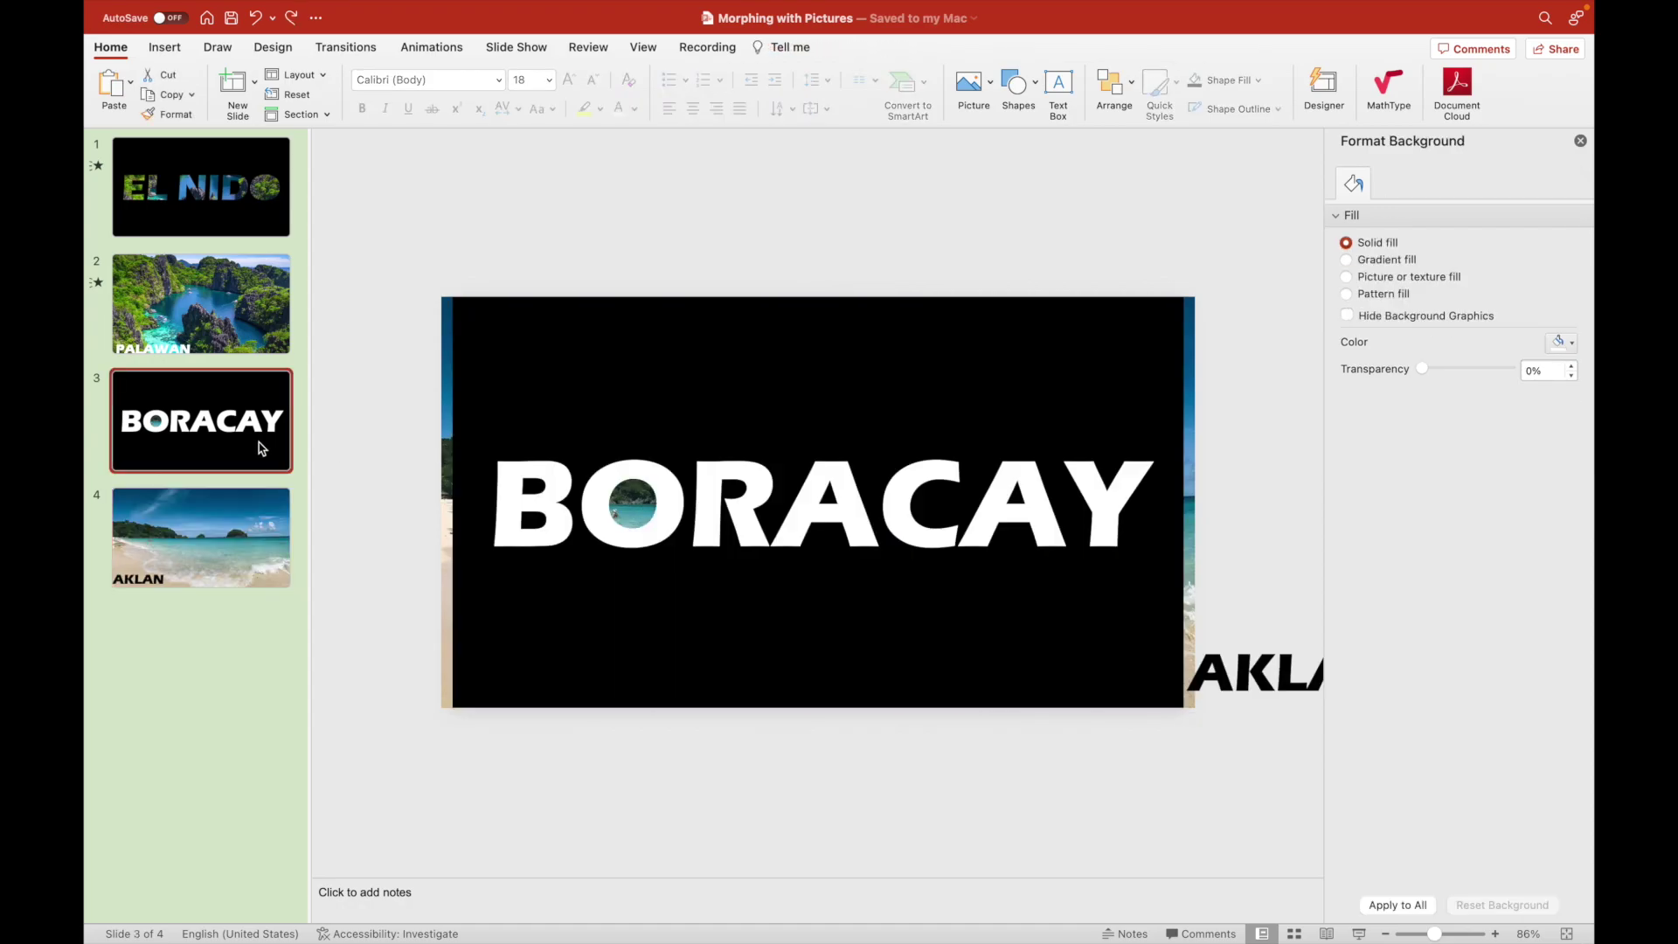
# Cut the BORACAY letters out of the black rectangle with Merge Shapes, then open slide 4.
pyautogui.click(708, 518)
pyautogui.click(692, 619)
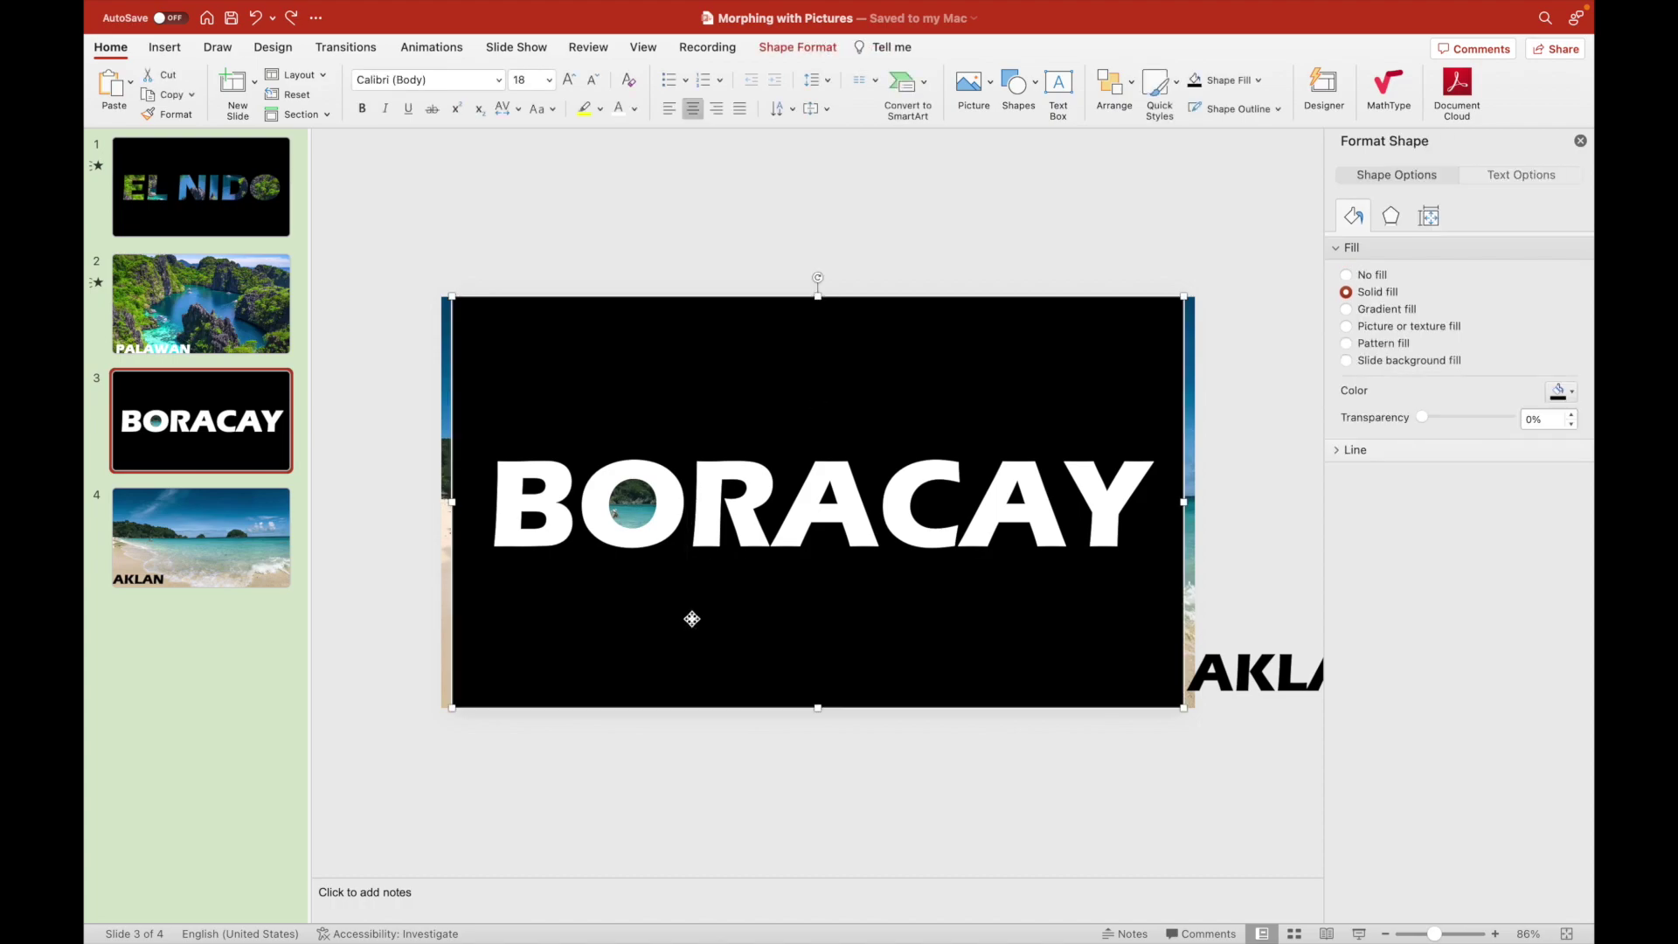
pyautogui.keyDown('shift'); pyautogui.click(728, 533); pyautogui.keyUp('shift')
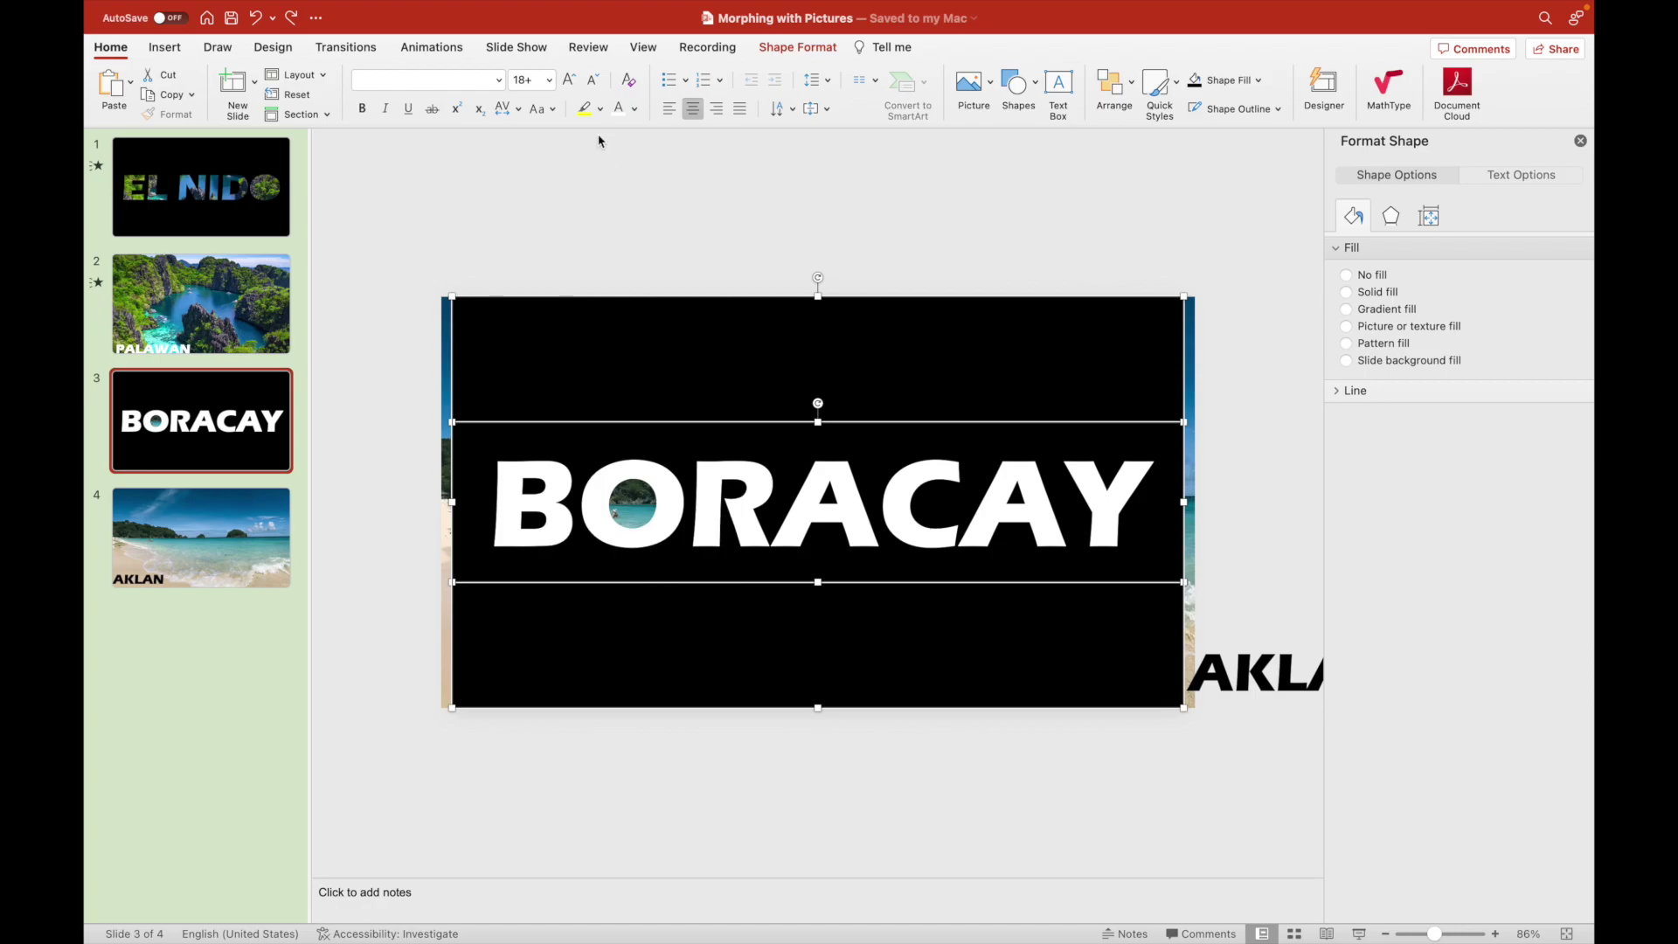
pyautogui.click(798, 50)
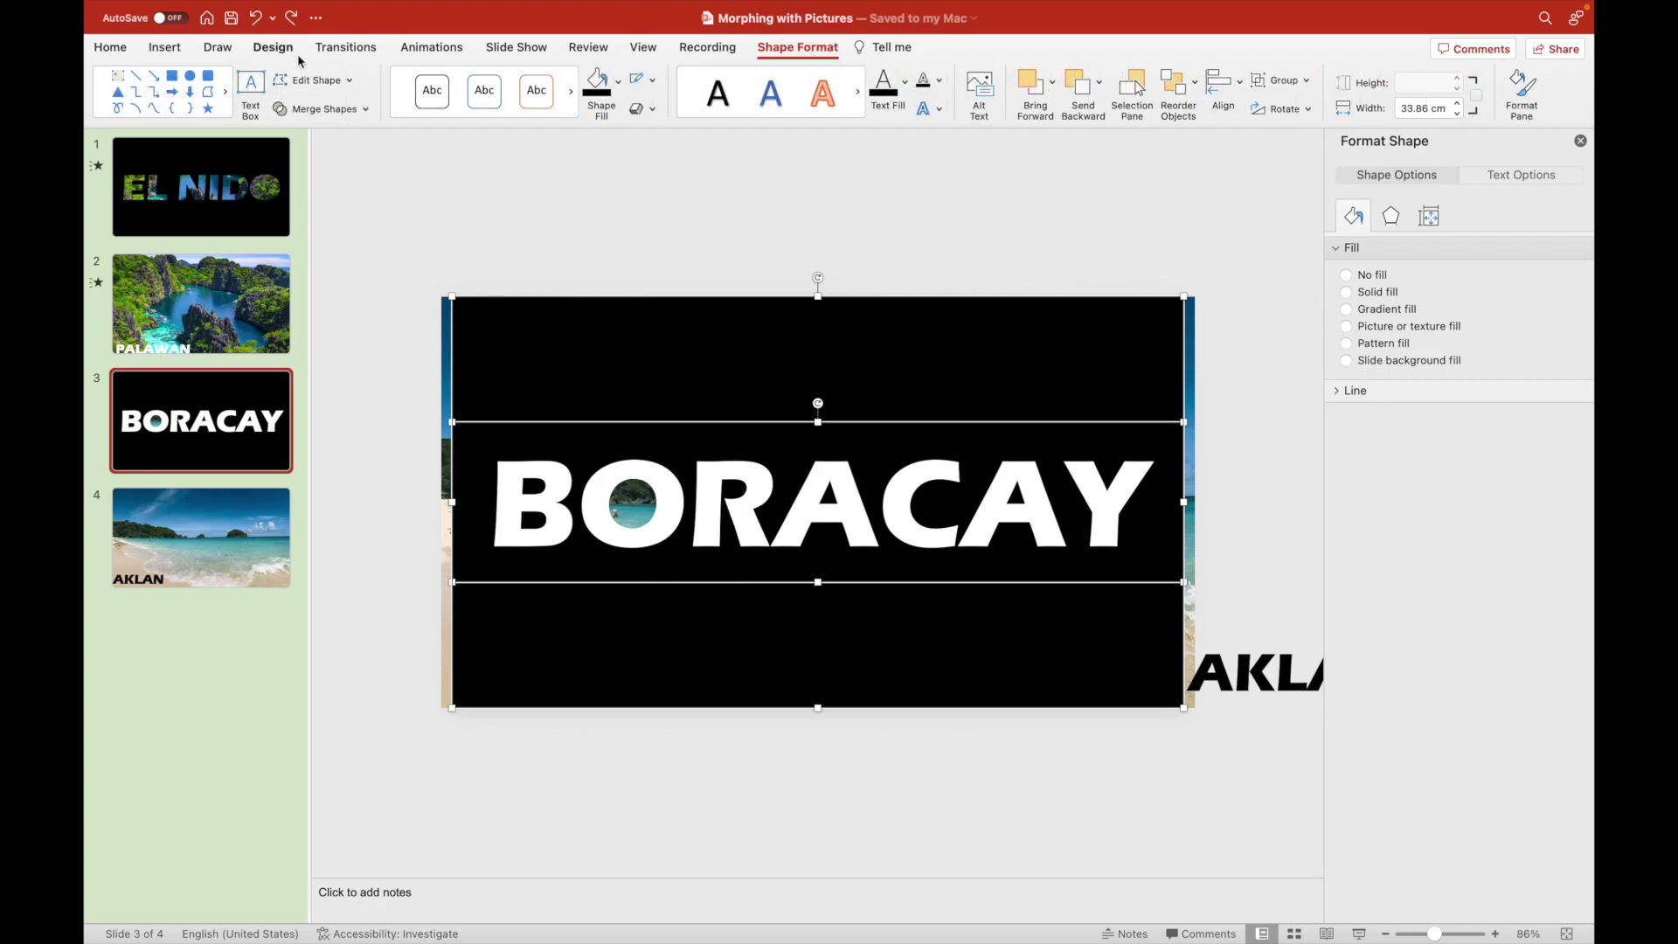
pyautogui.click(369, 112)
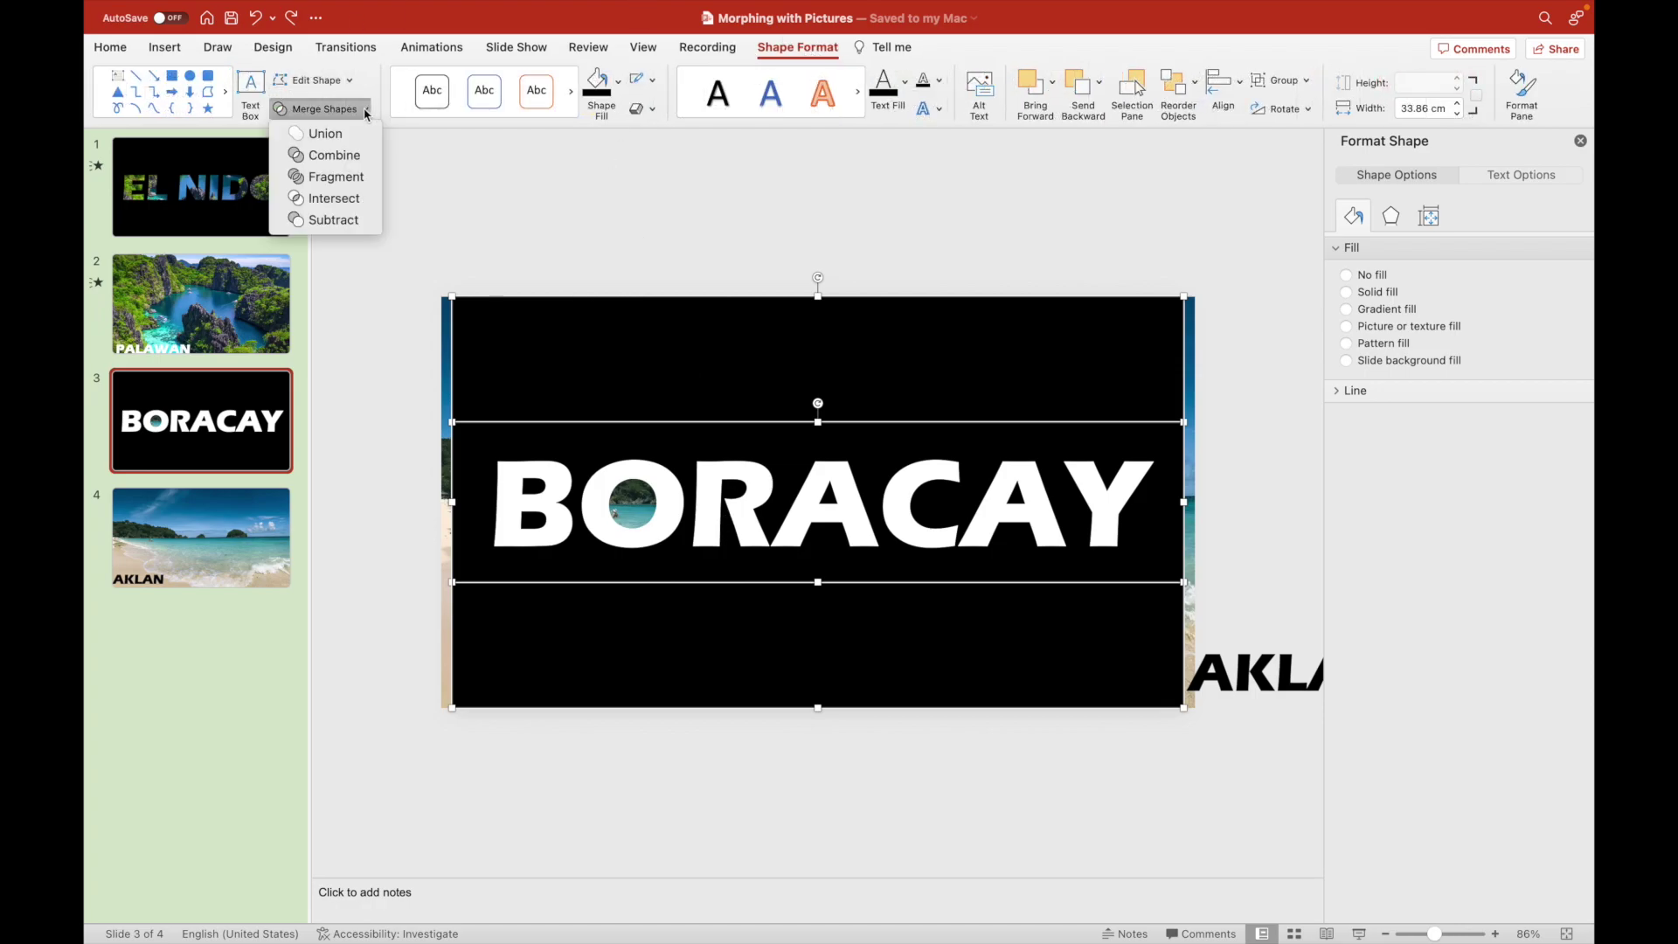
pyautogui.click(329, 219)
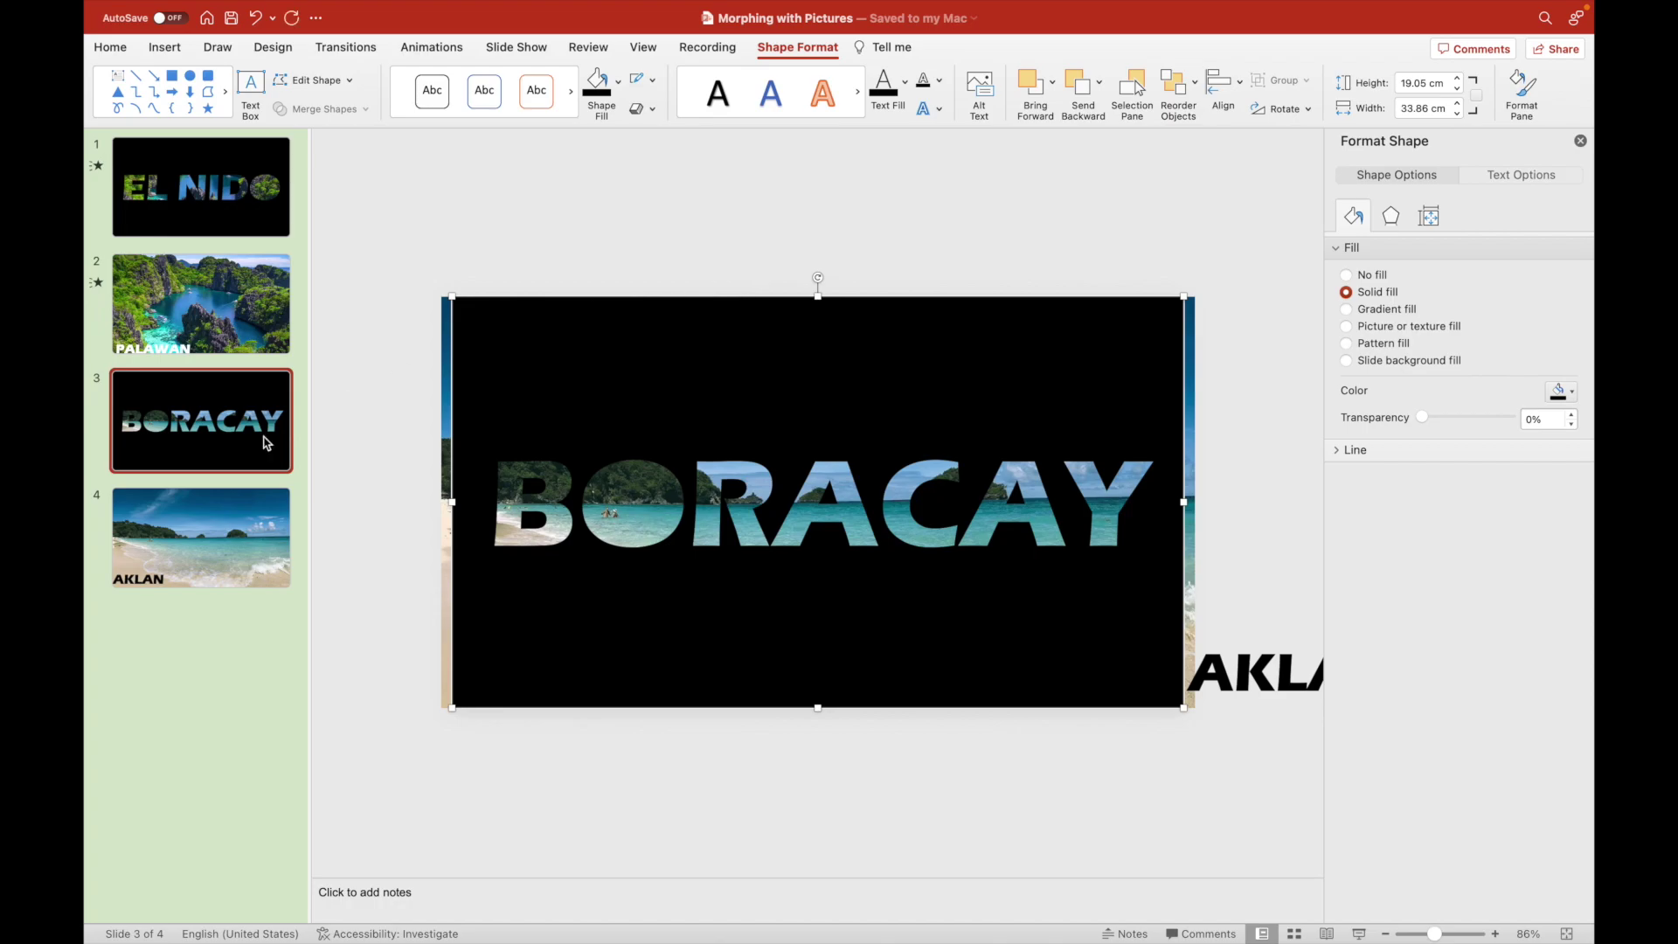
pyautogui.click(234, 543)
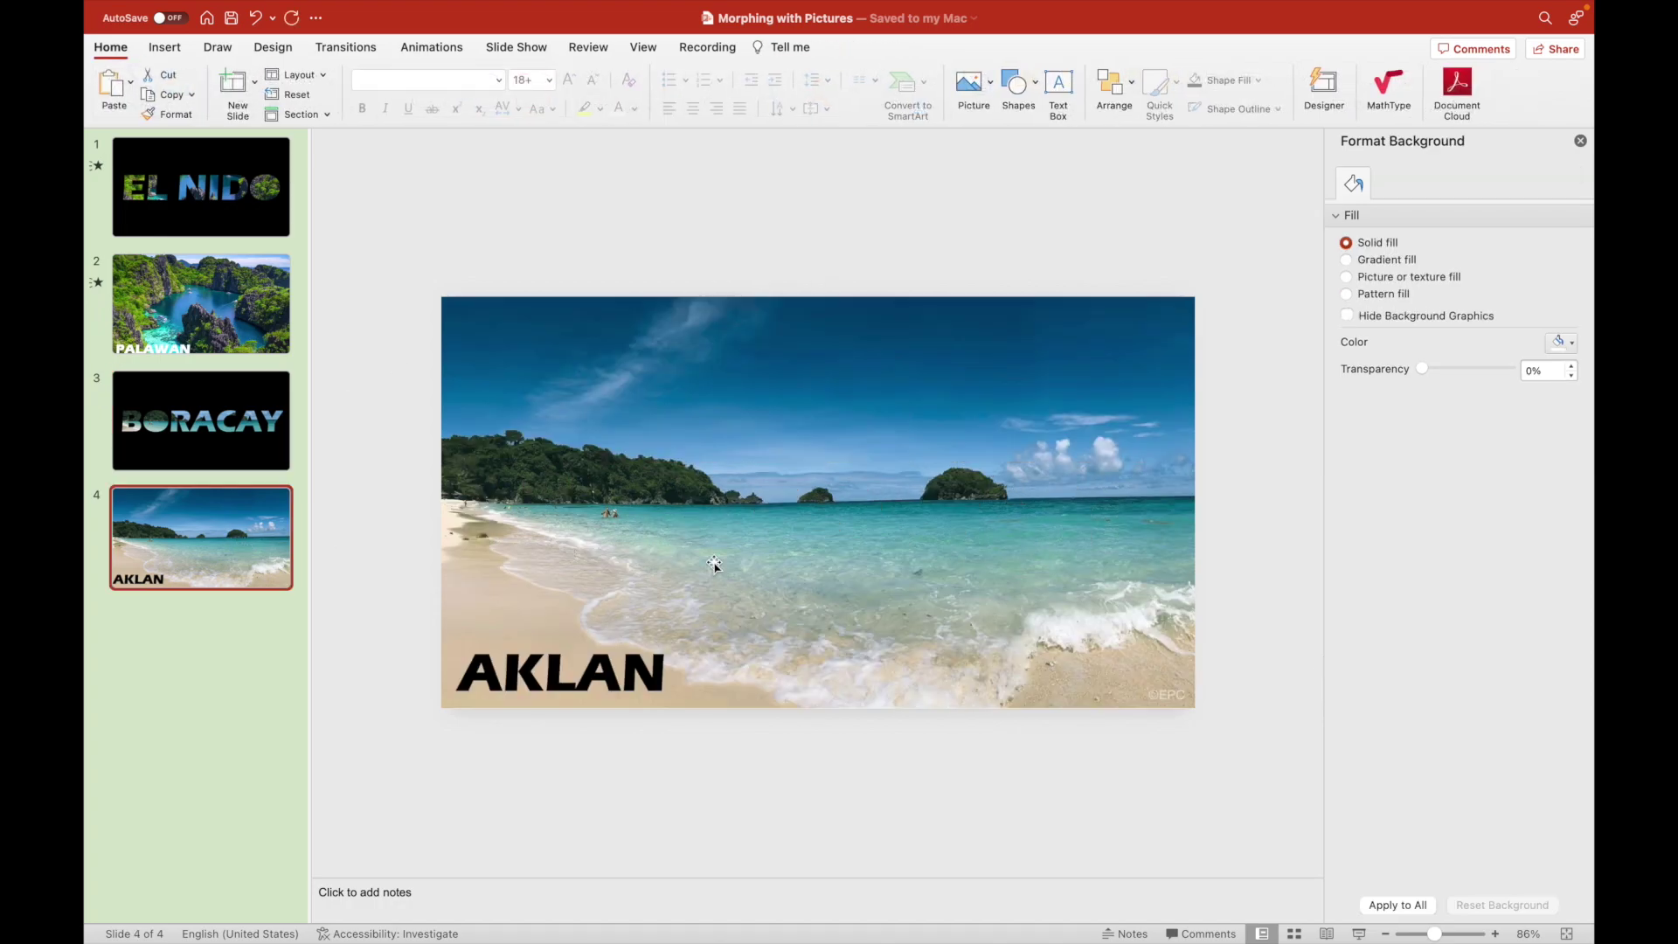
# Paste the BORACAY cutout onto slide 4 and enlarge it to about 220 cm wide.
pyautogui.press('super+v')
pyautogui.scroll(-5, 983, 634)
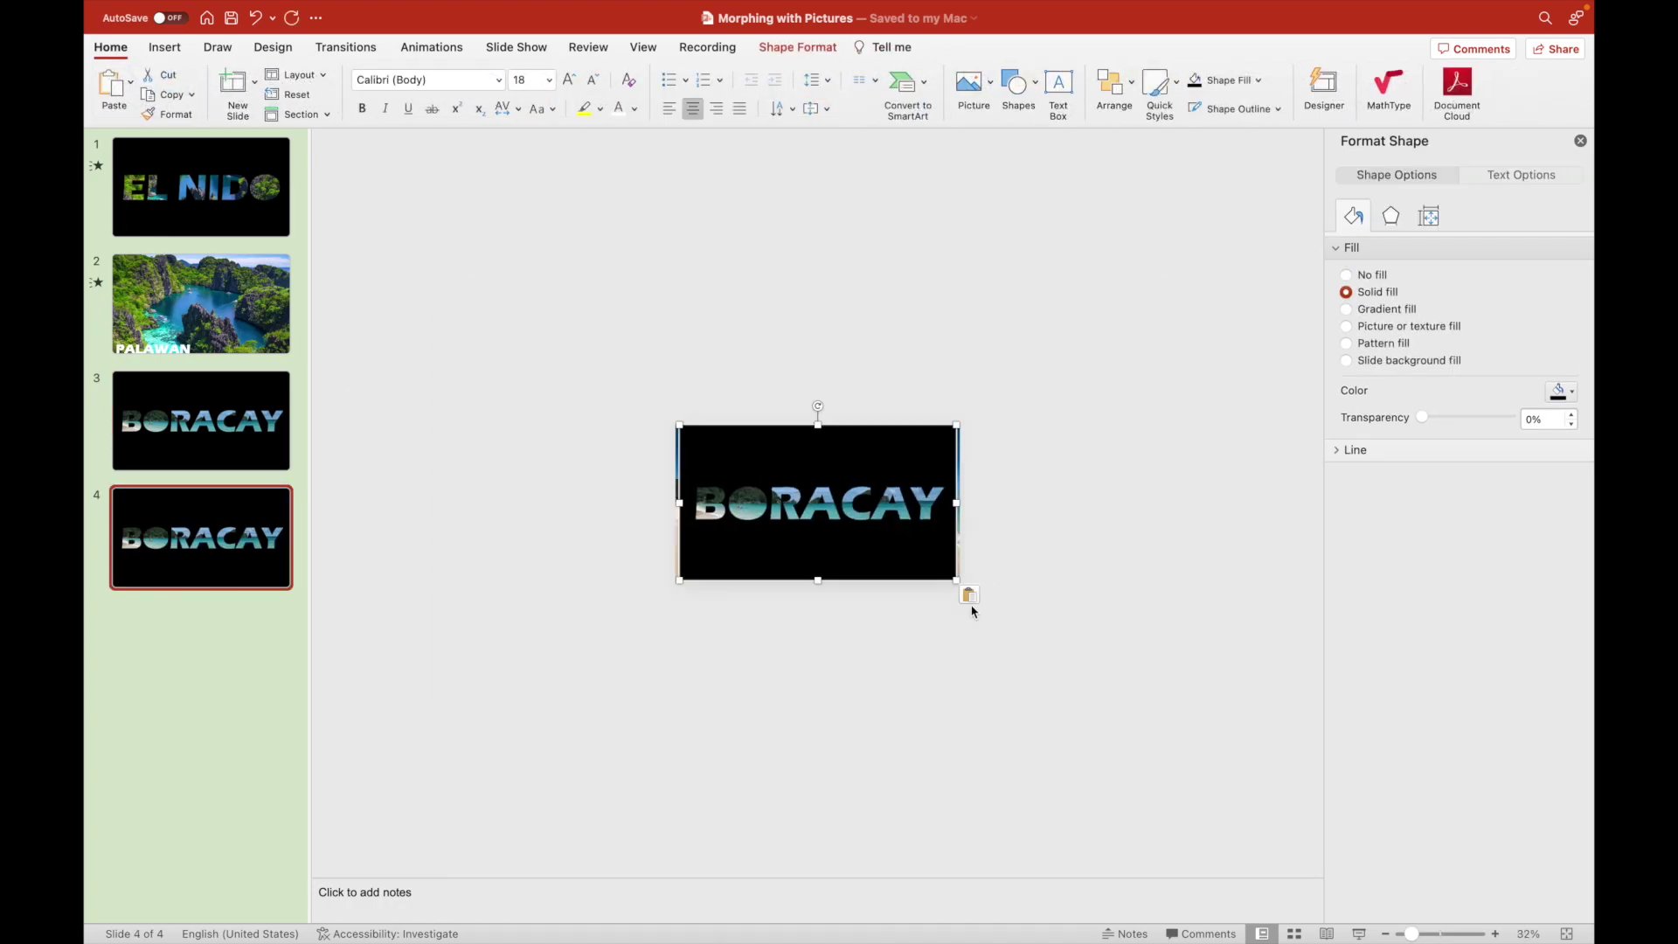
pyautogui.click(965, 593)
pyautogui.click(1125, 490)
pyautogui.click(940, 547)
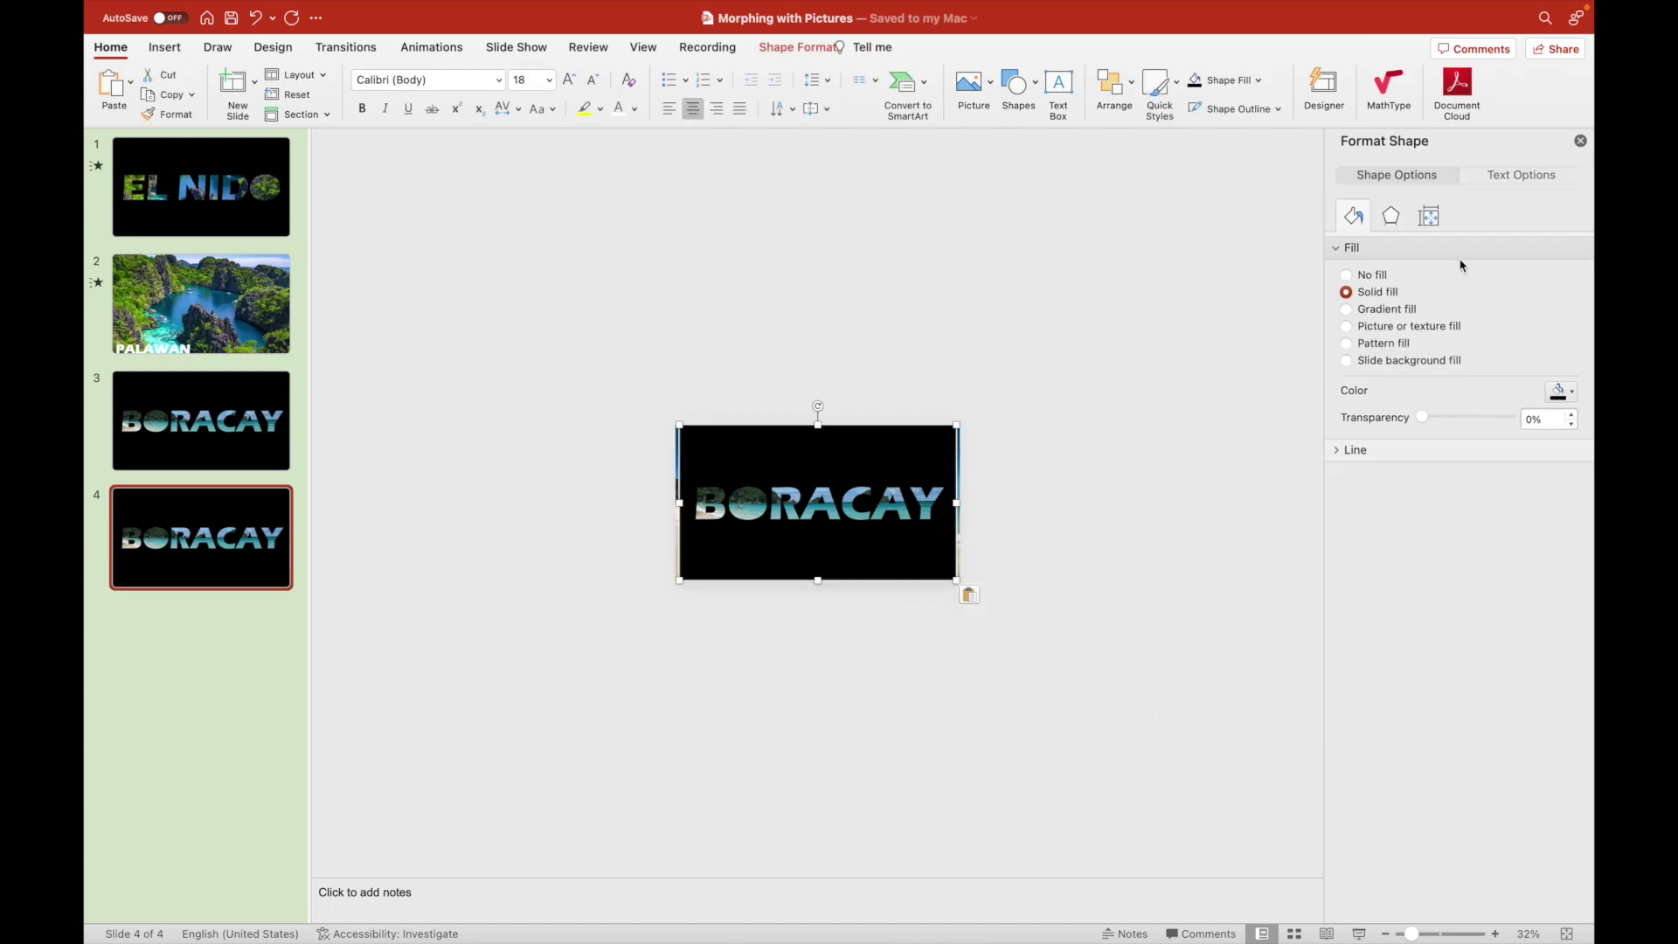
pyautogui.click(1433, 218)
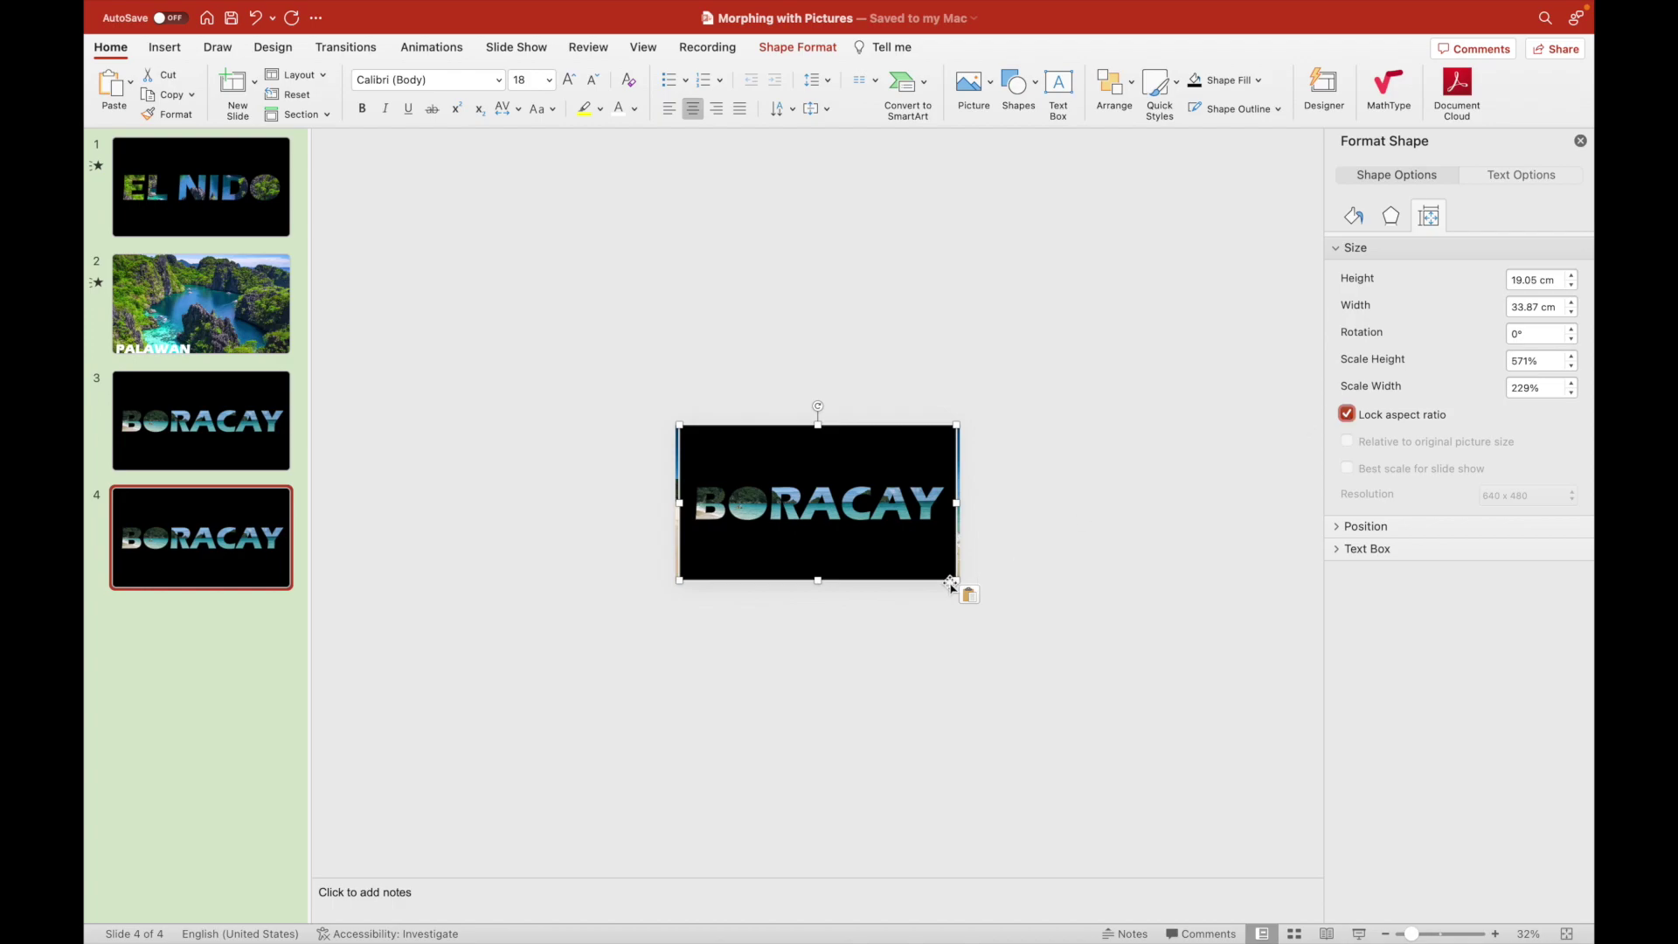
pyautogui.moveTo(955, 580); pyautogui.dragTo(1180, 770)
pyautogui.moveTo(683, 425); pyautogui.dragTo(561, 249)
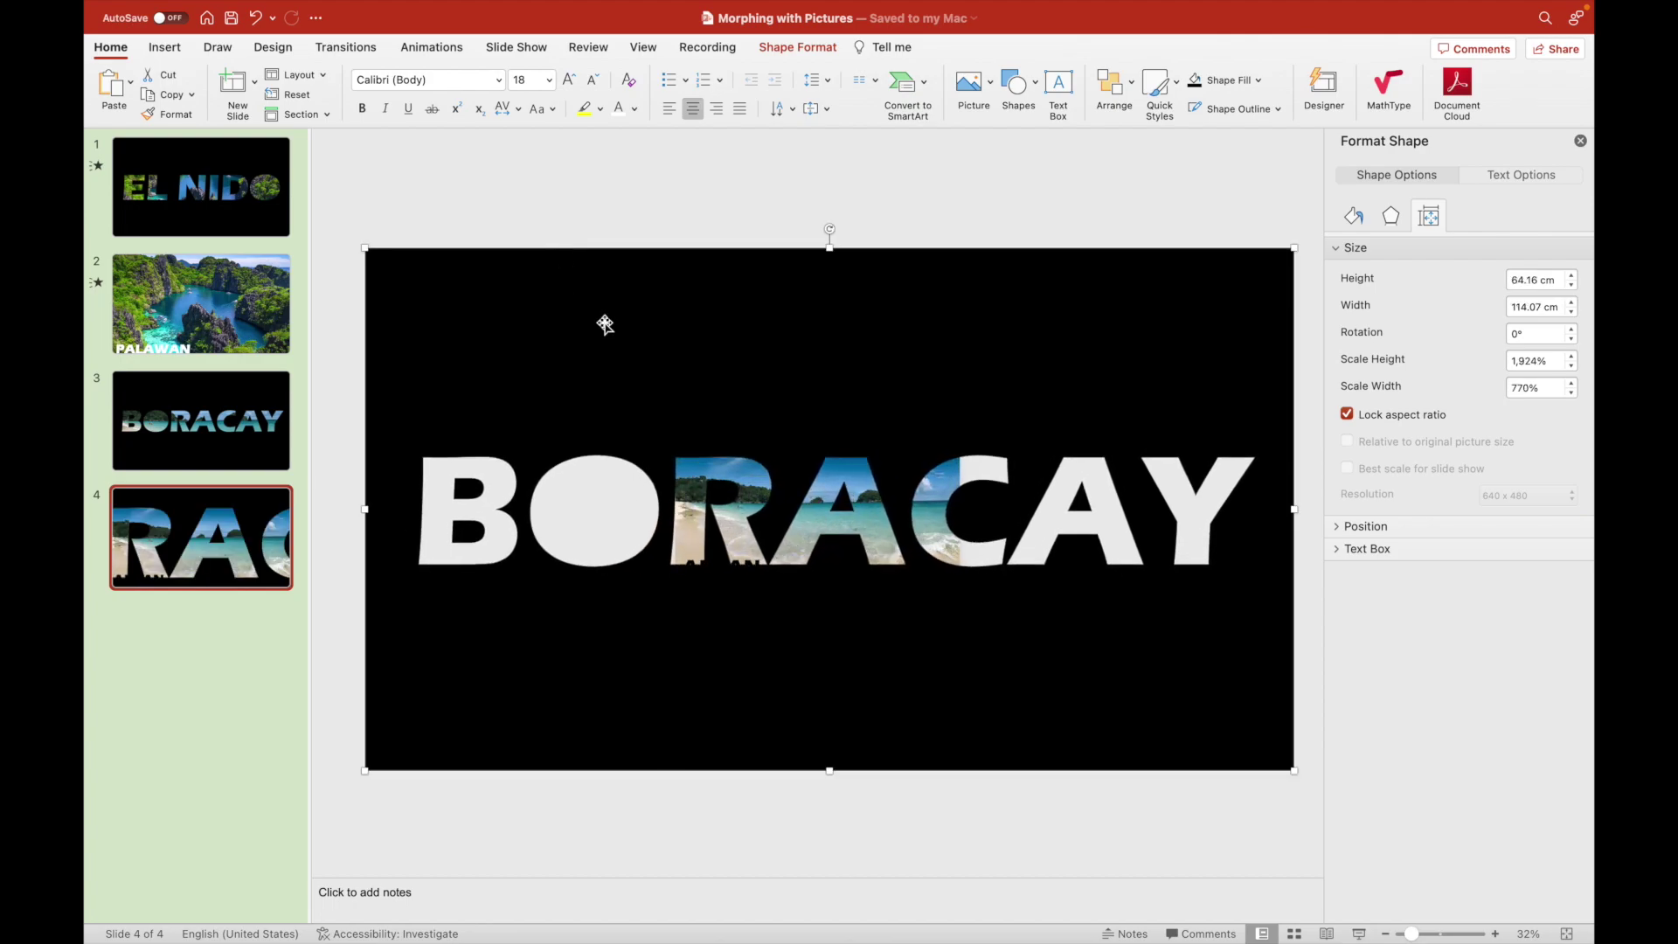
pyautogui.scroll(-5, 850, 599)
pyautogui.moveTo(964, 584); pyautogui.dragTo(1225, 732)
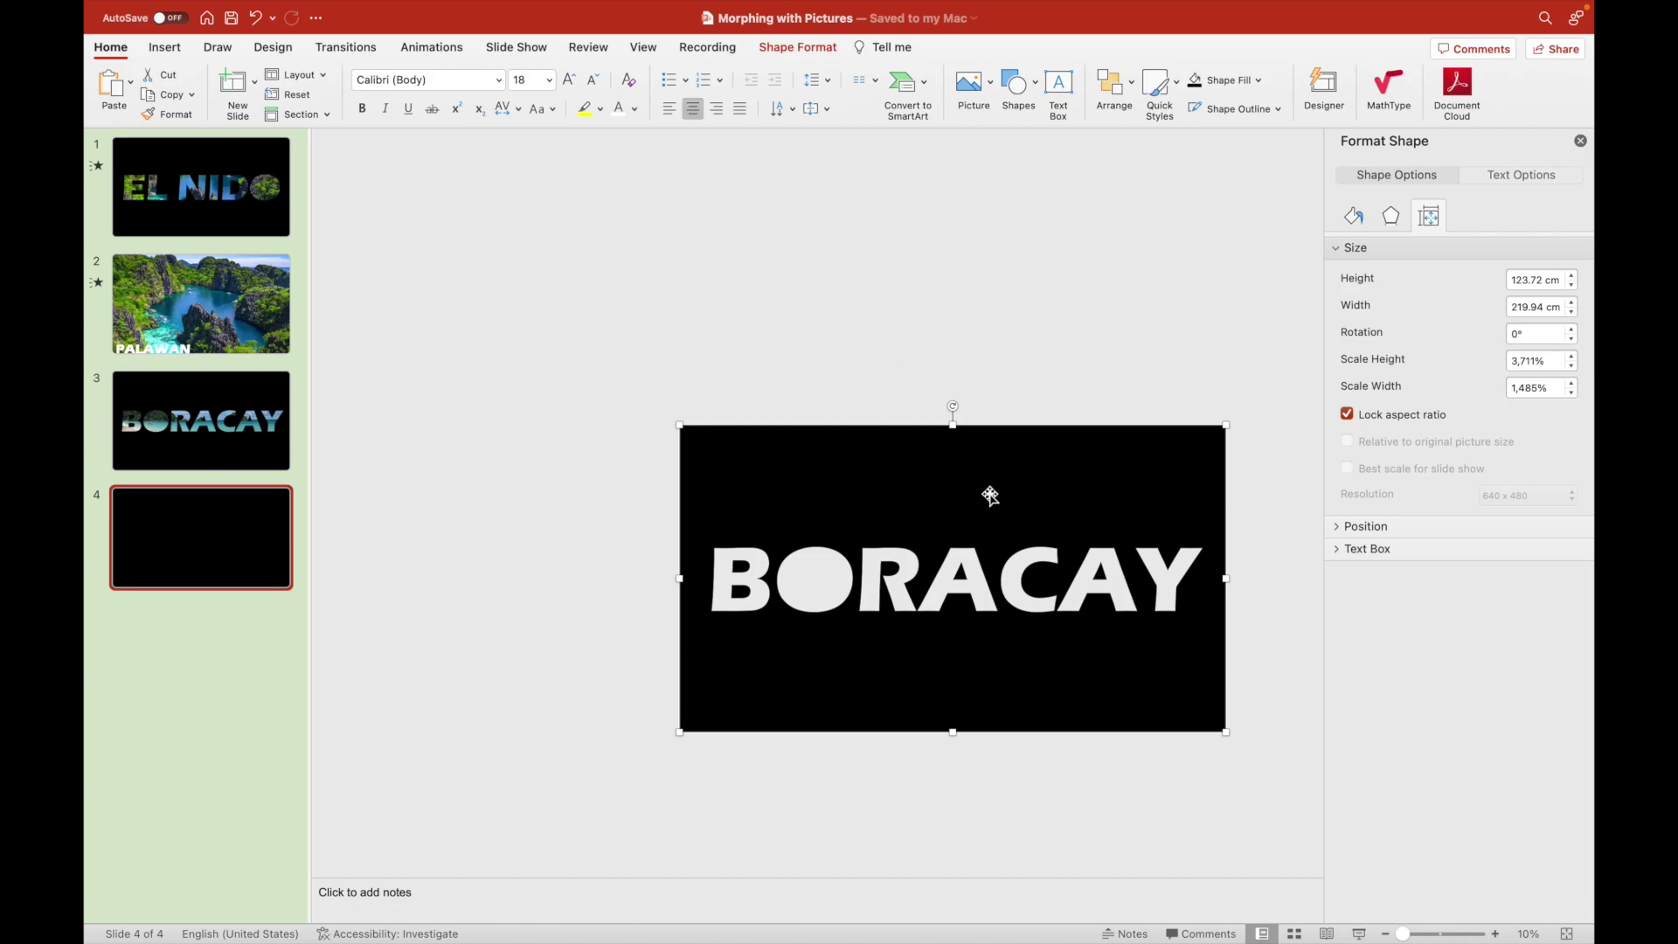
pyautogui.moveTo(991, 496); pyautogui.dragTo(994, 412)
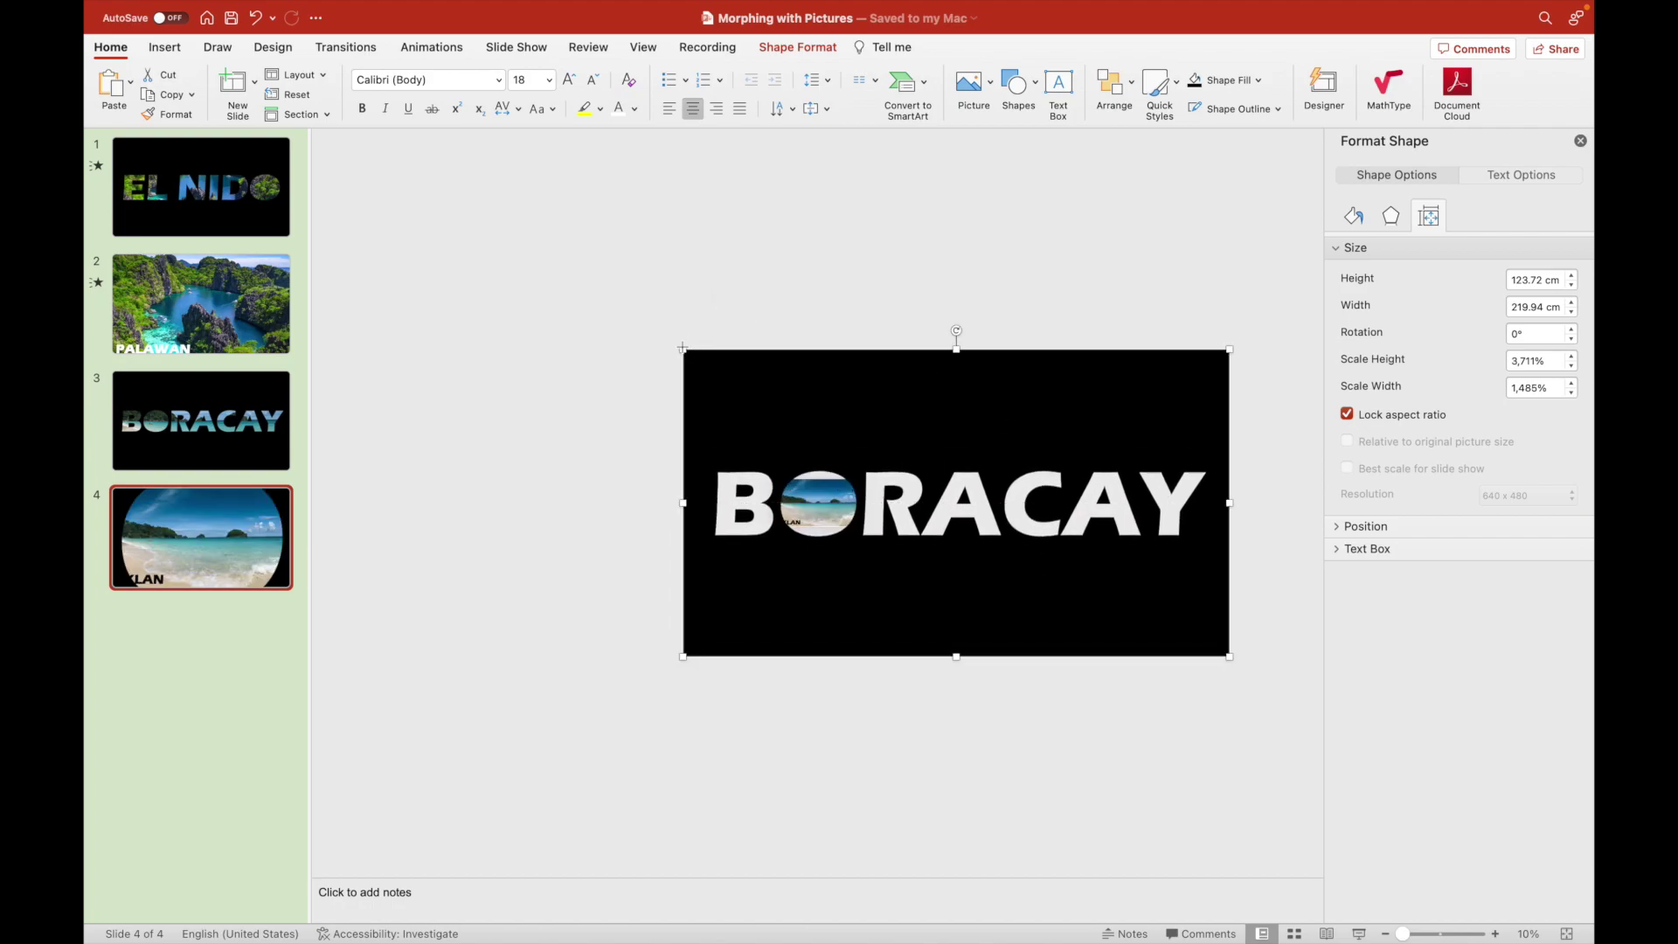
# Keep enlarging and nudging the cutout until it measures about 291.78 × 164.12 cm.
pyautogui.moveTo(683, 348); pyautogui.dragTo(664, 338)
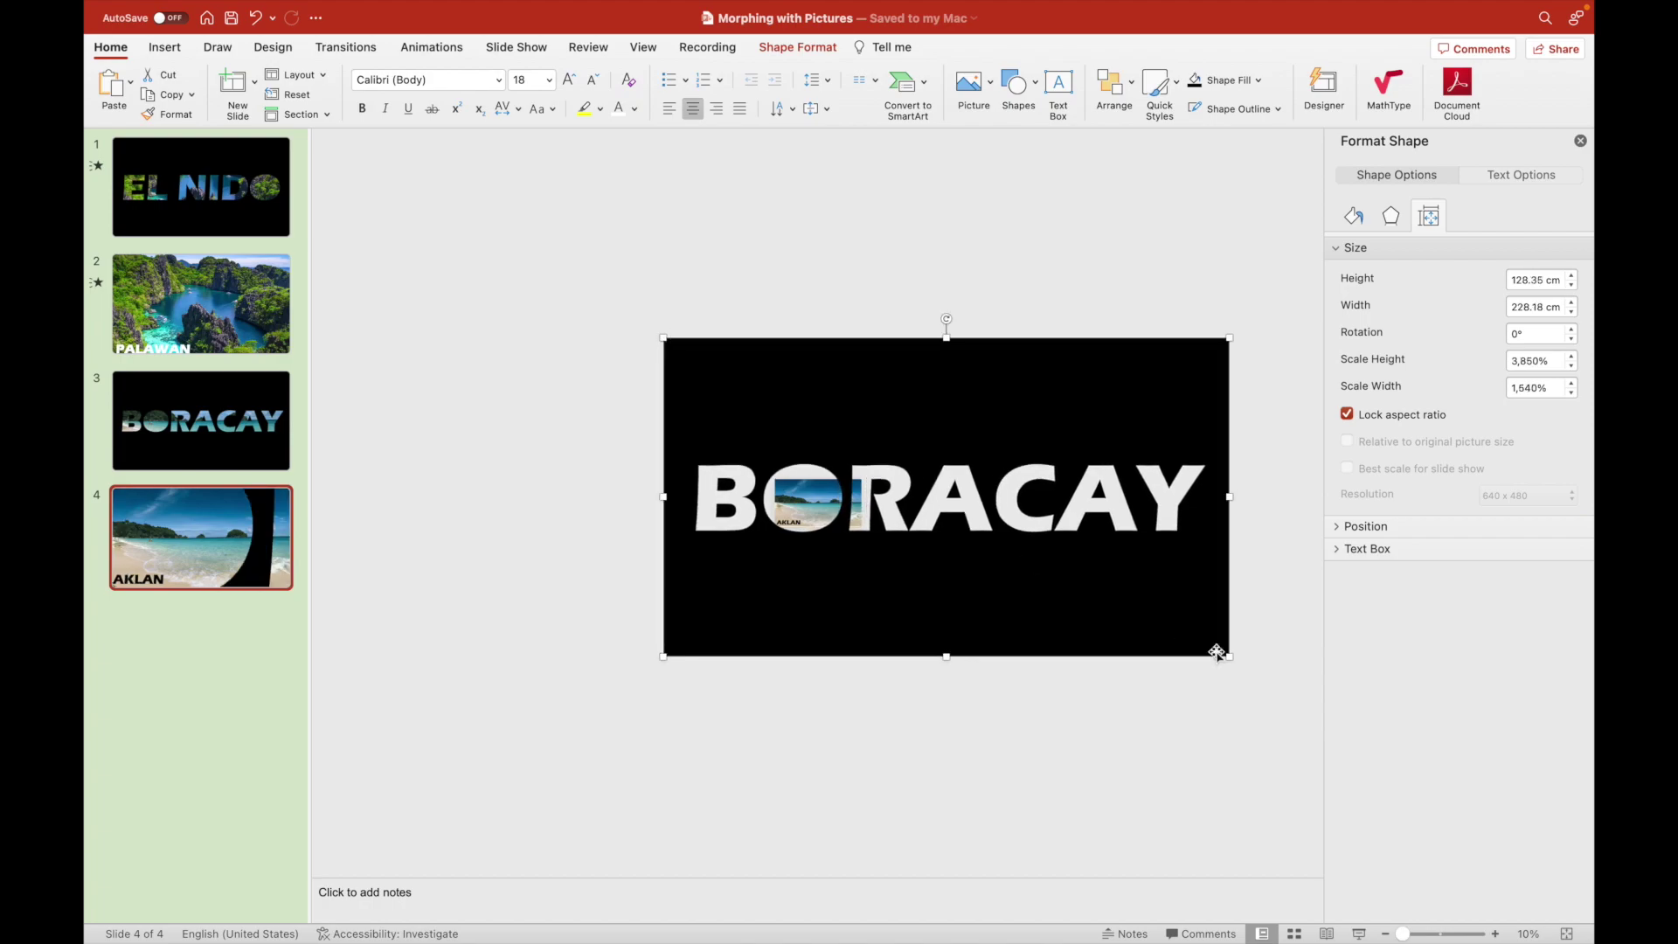
pyautogui.moveTo(1233, 662); pyautogui.dragTo(1294, 692)
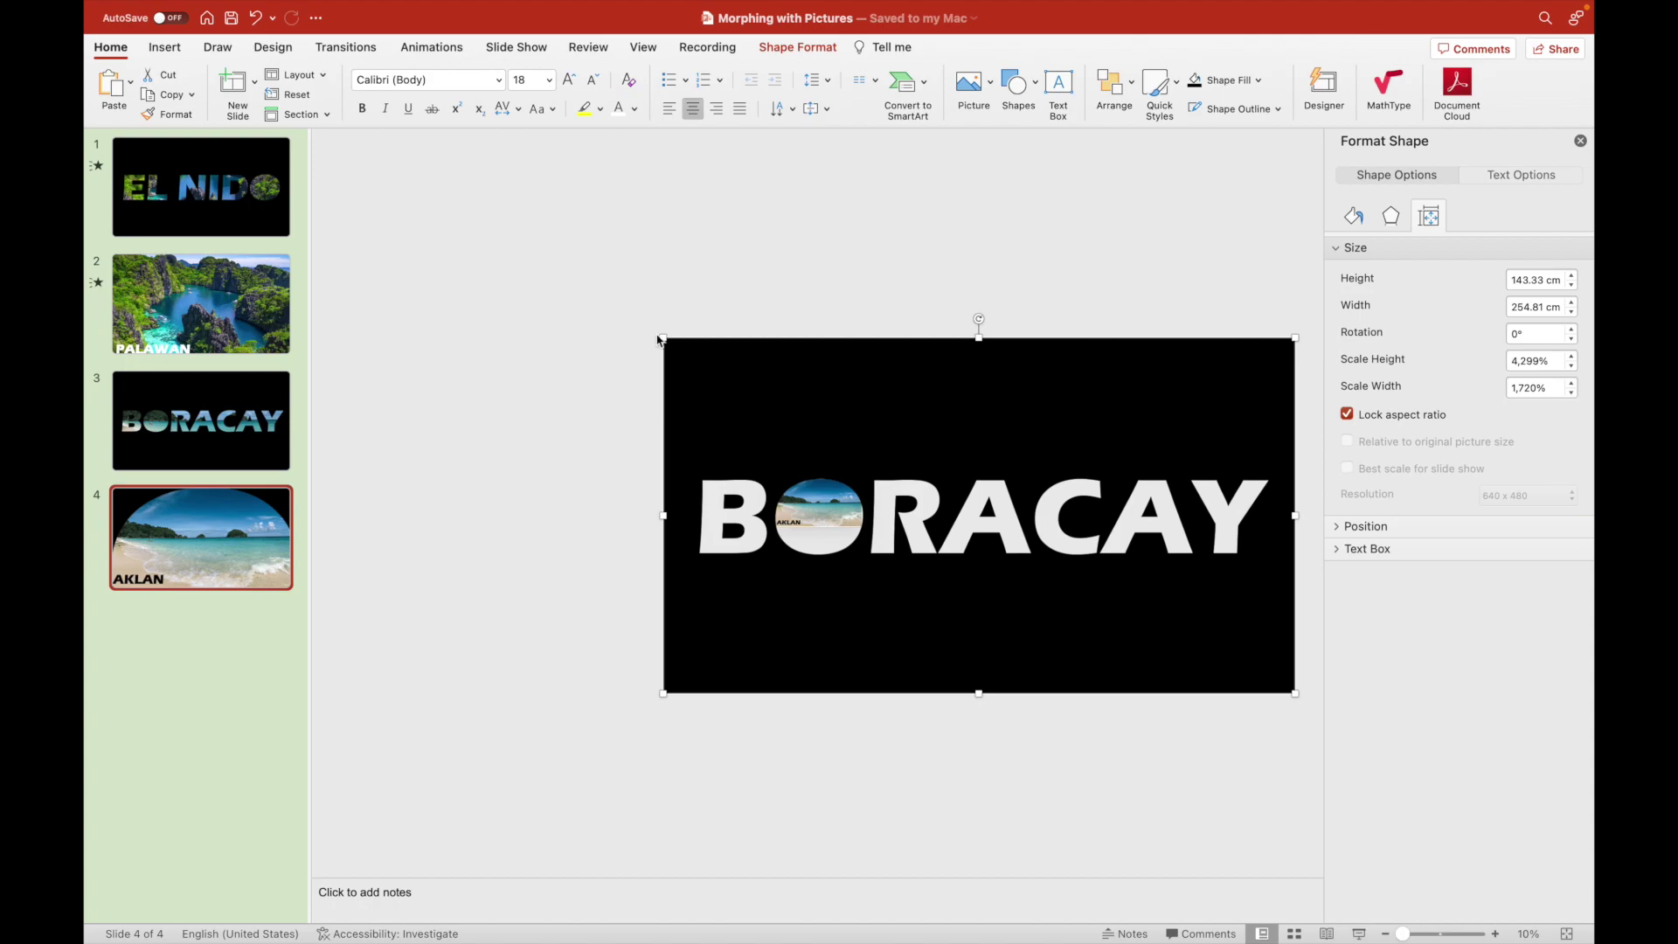
pyautogui.moveTo(663, 337); pyautogui.dragTo(634, 322)
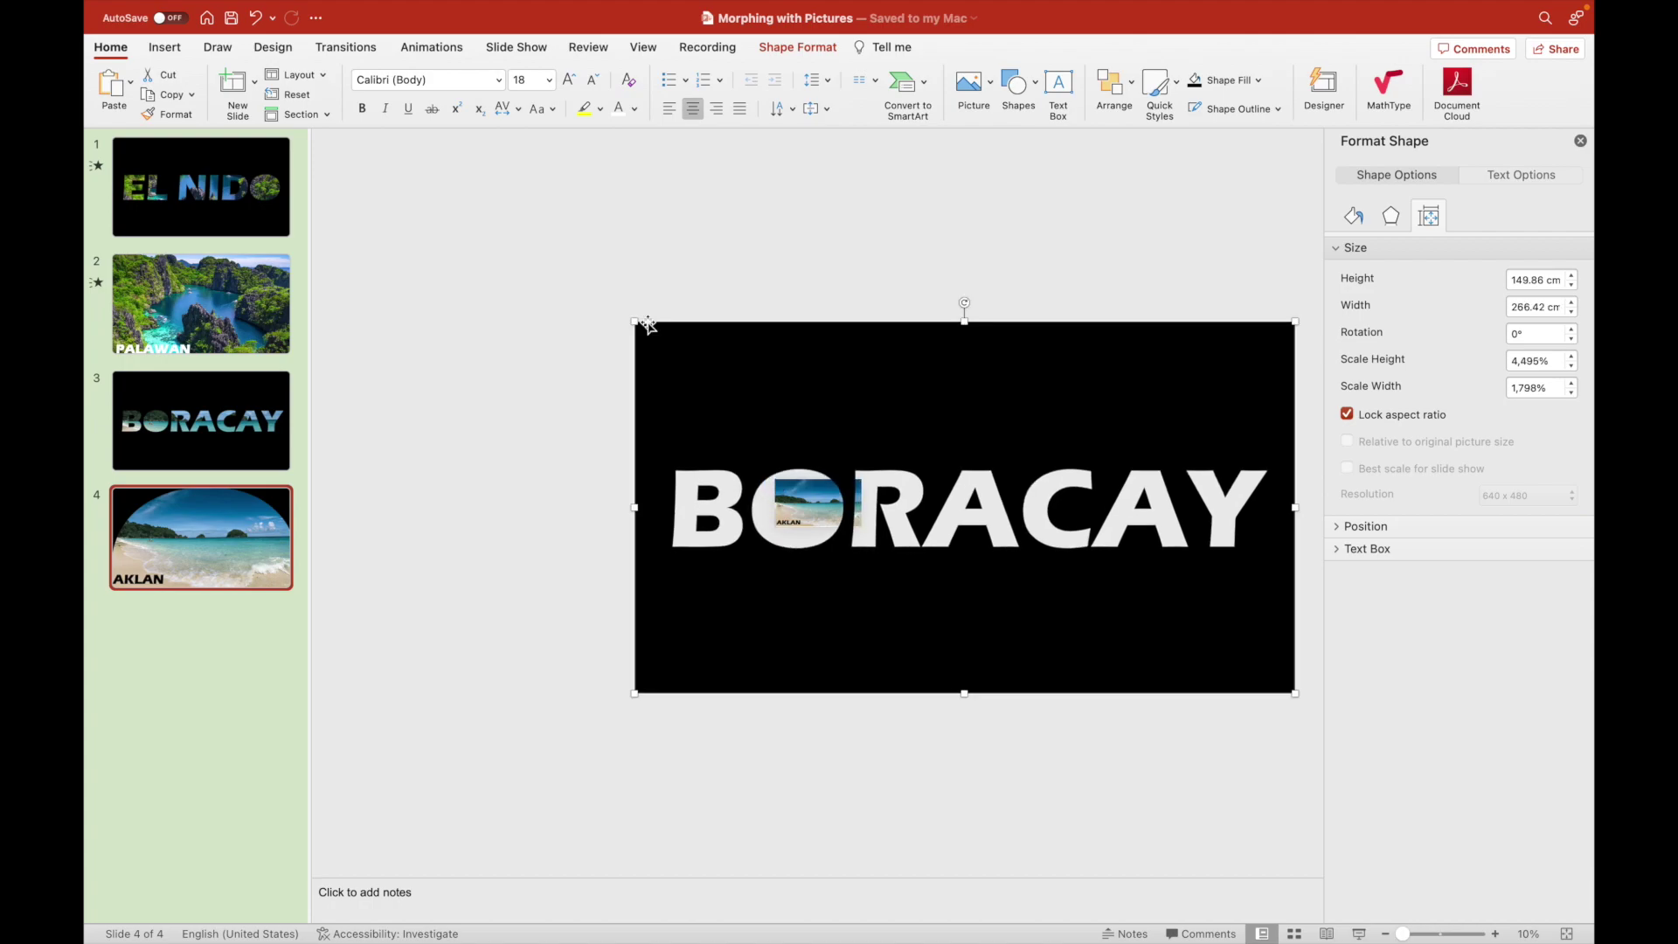
pyautogui.moveTo(886, 372); pyautogui.dragTo(906, 368)
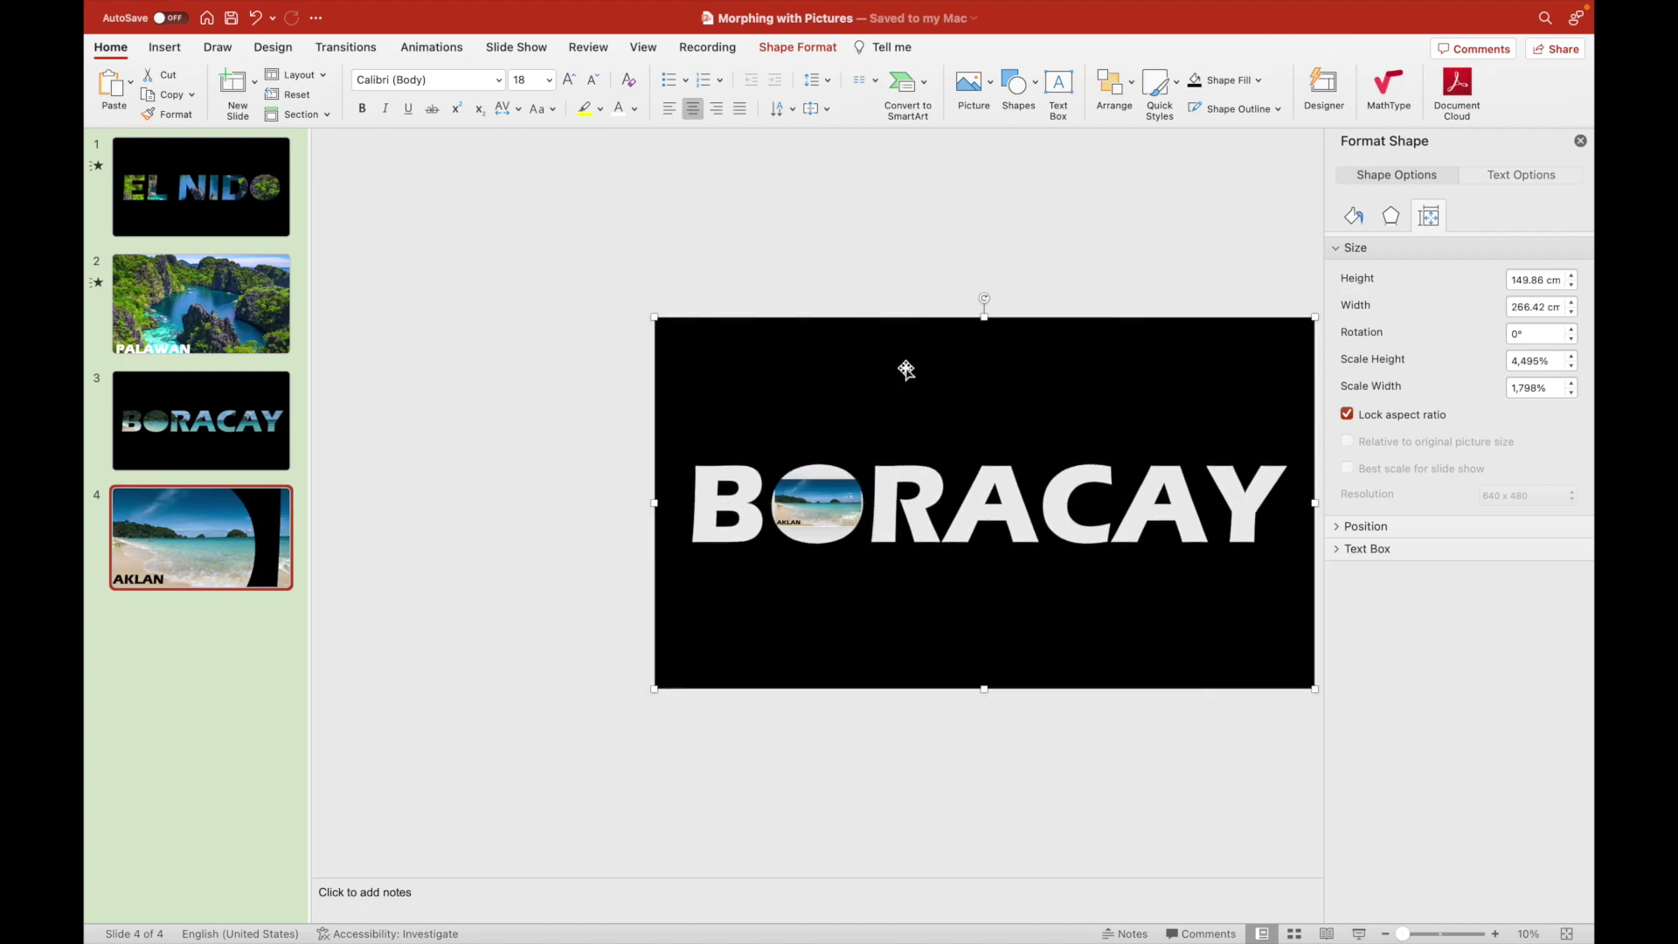
pyautogui.moveTo(649, 313)
pyautogui.mouseDown()
pyautogui.moveTo(632, 299)
pyautogui.moveTo(642, 309)
pyautogui.mouseUp()
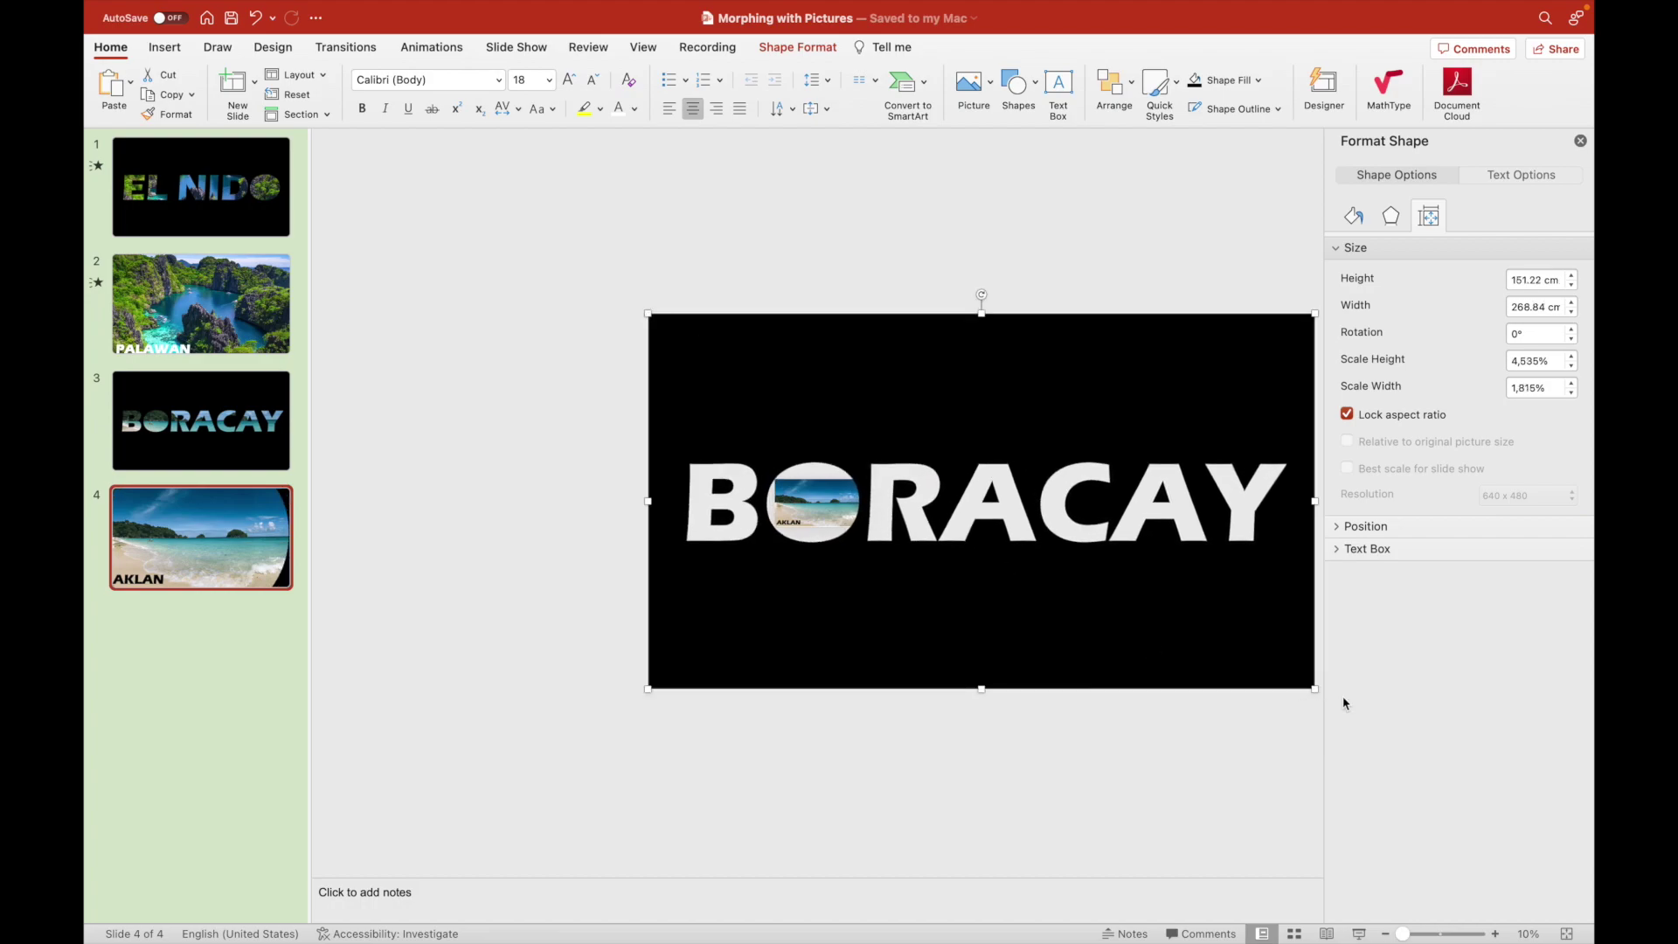
pyautogui.moveTo(1316, 692); pyautogui.dragTo(1334, 703)
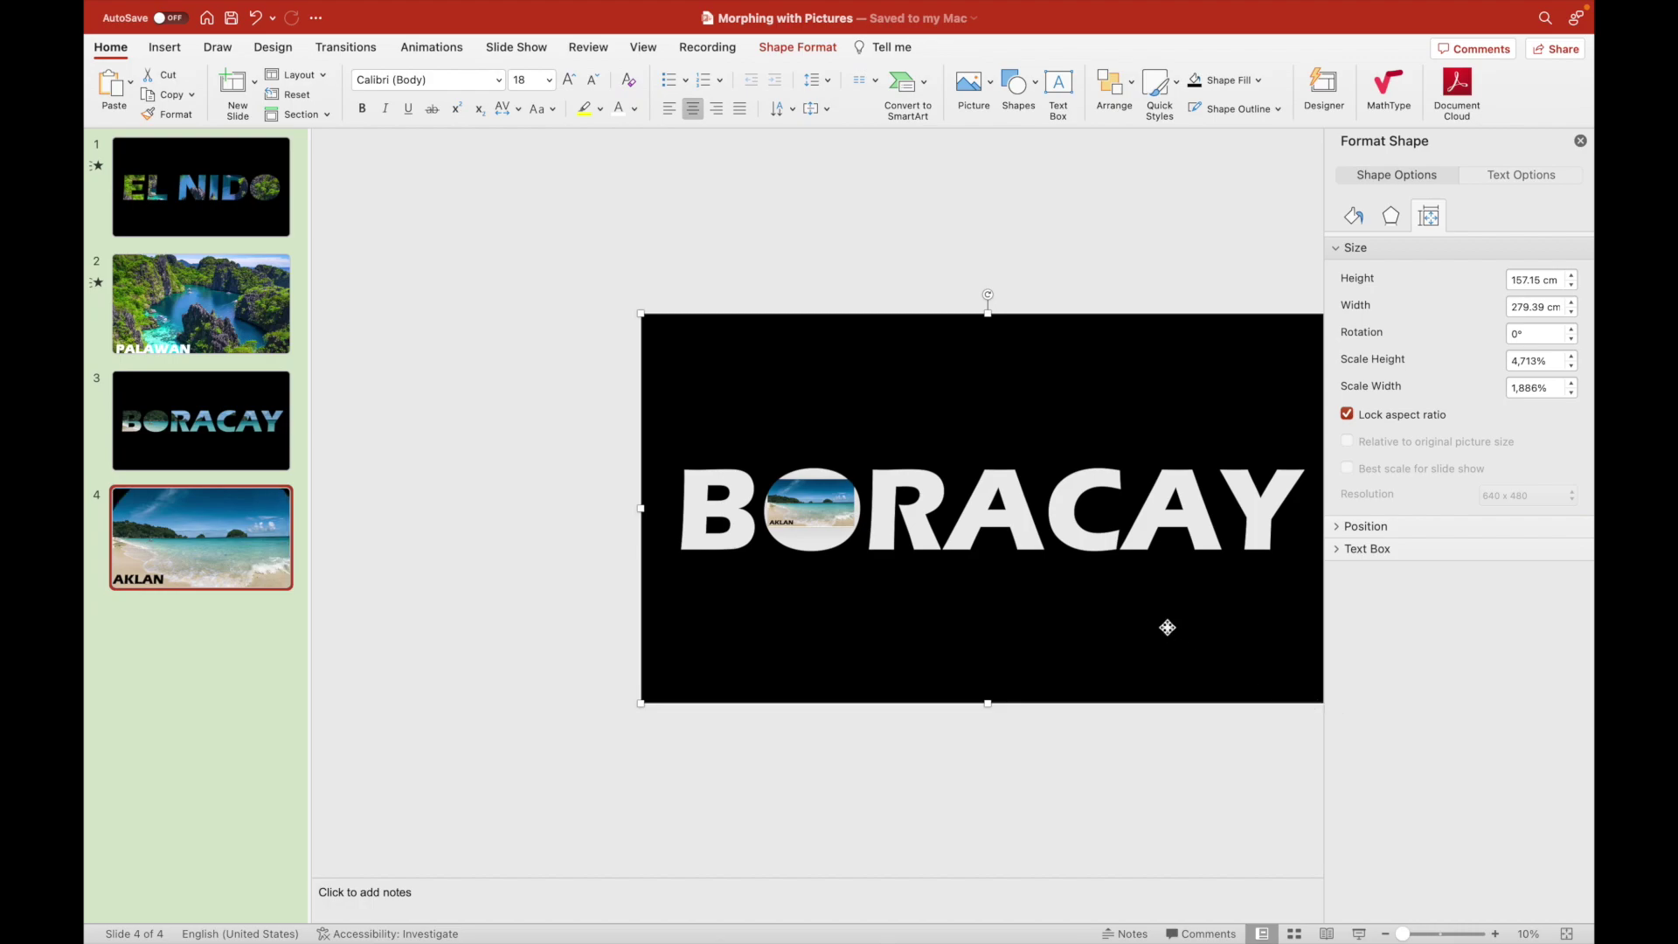
pyautogui.press('Up')
pyautogui.press('Up')
pyautogui.press('Up')
pyautogui.press('Left')
pyautogui.press('Left')
pyautogui.press('Down')
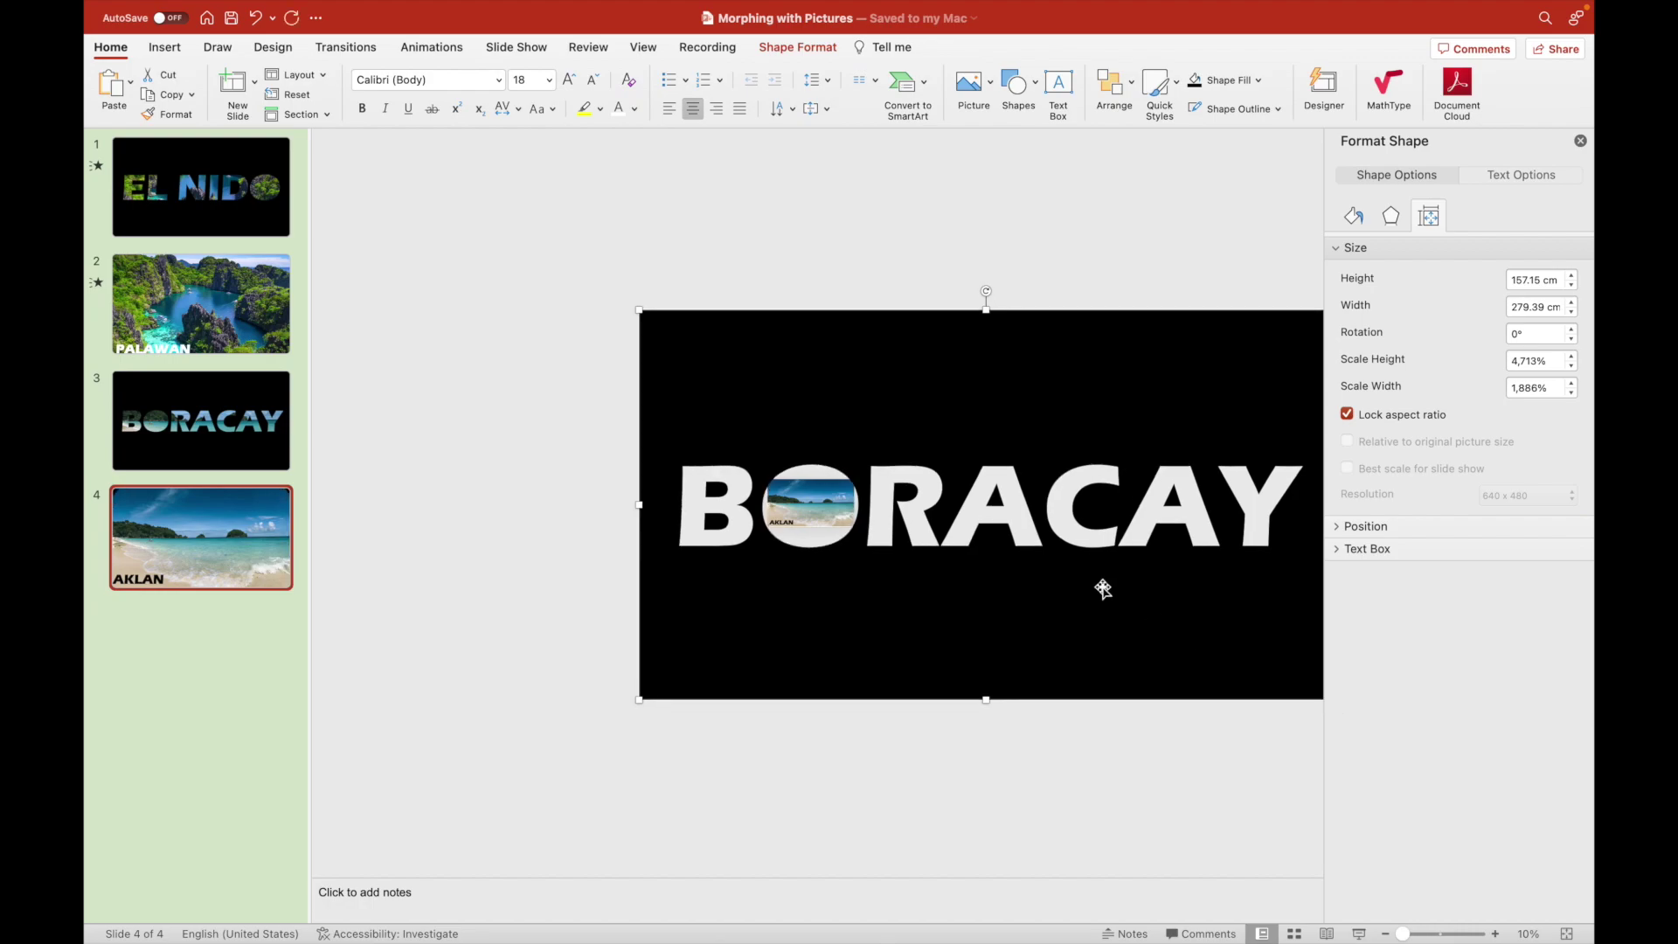
pyautogui.moveTo(639, 310); pyautogui.dragTo(626, 303)
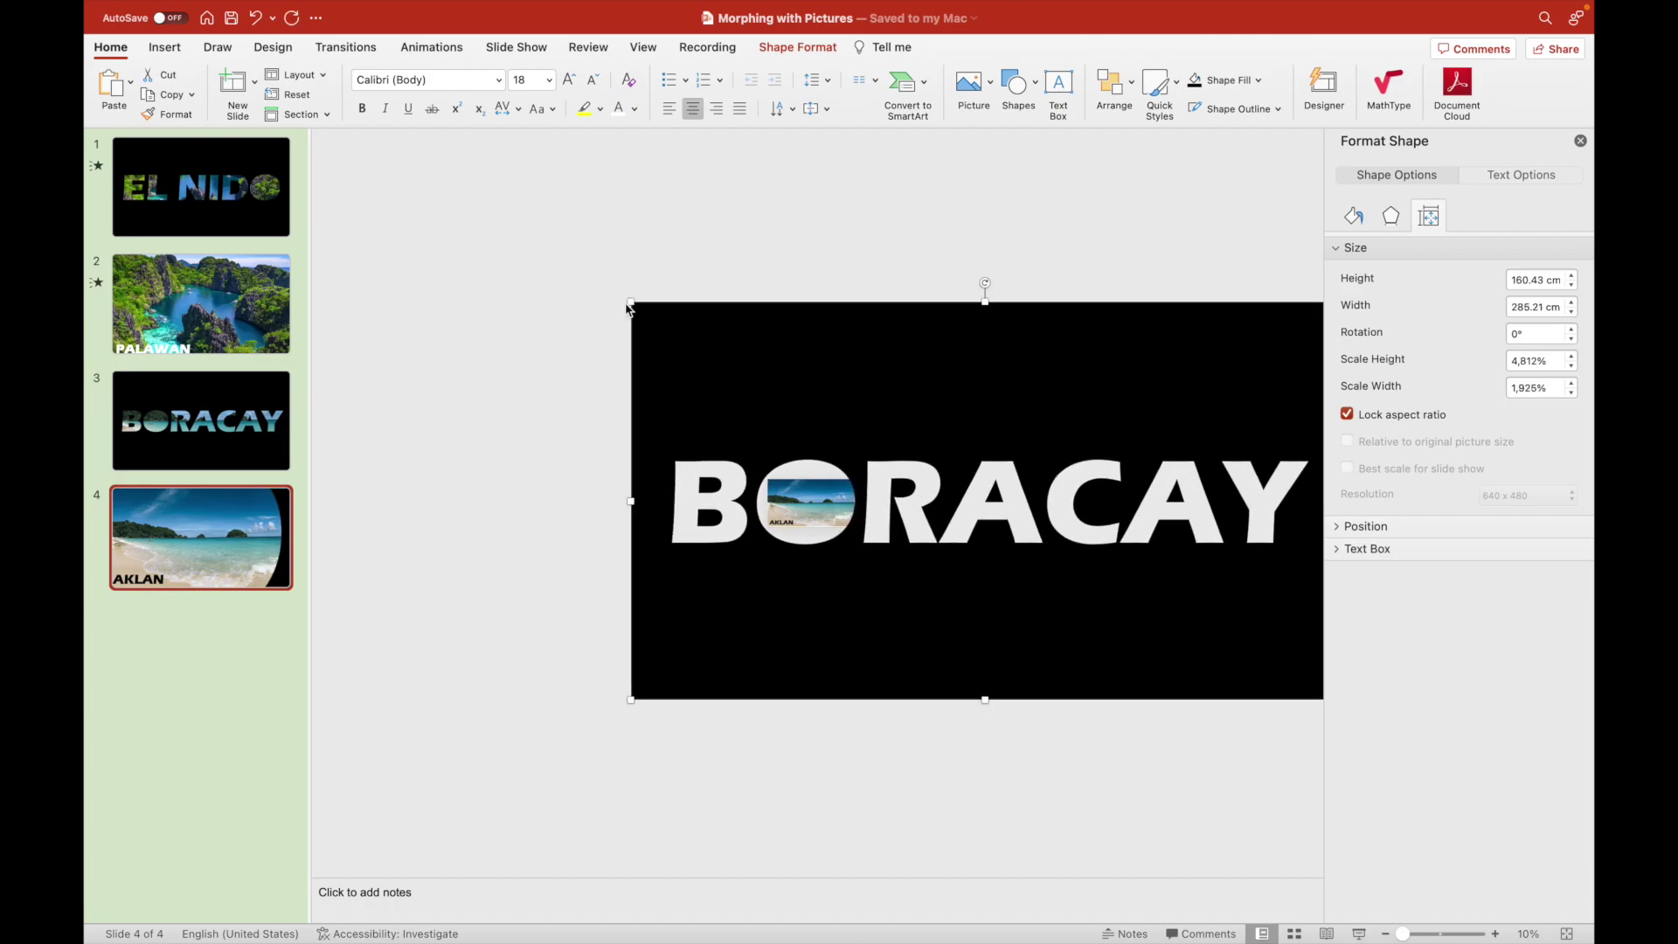
pyautogui.moveTo(793, 358); pyautogui.dragTo(797, 360)
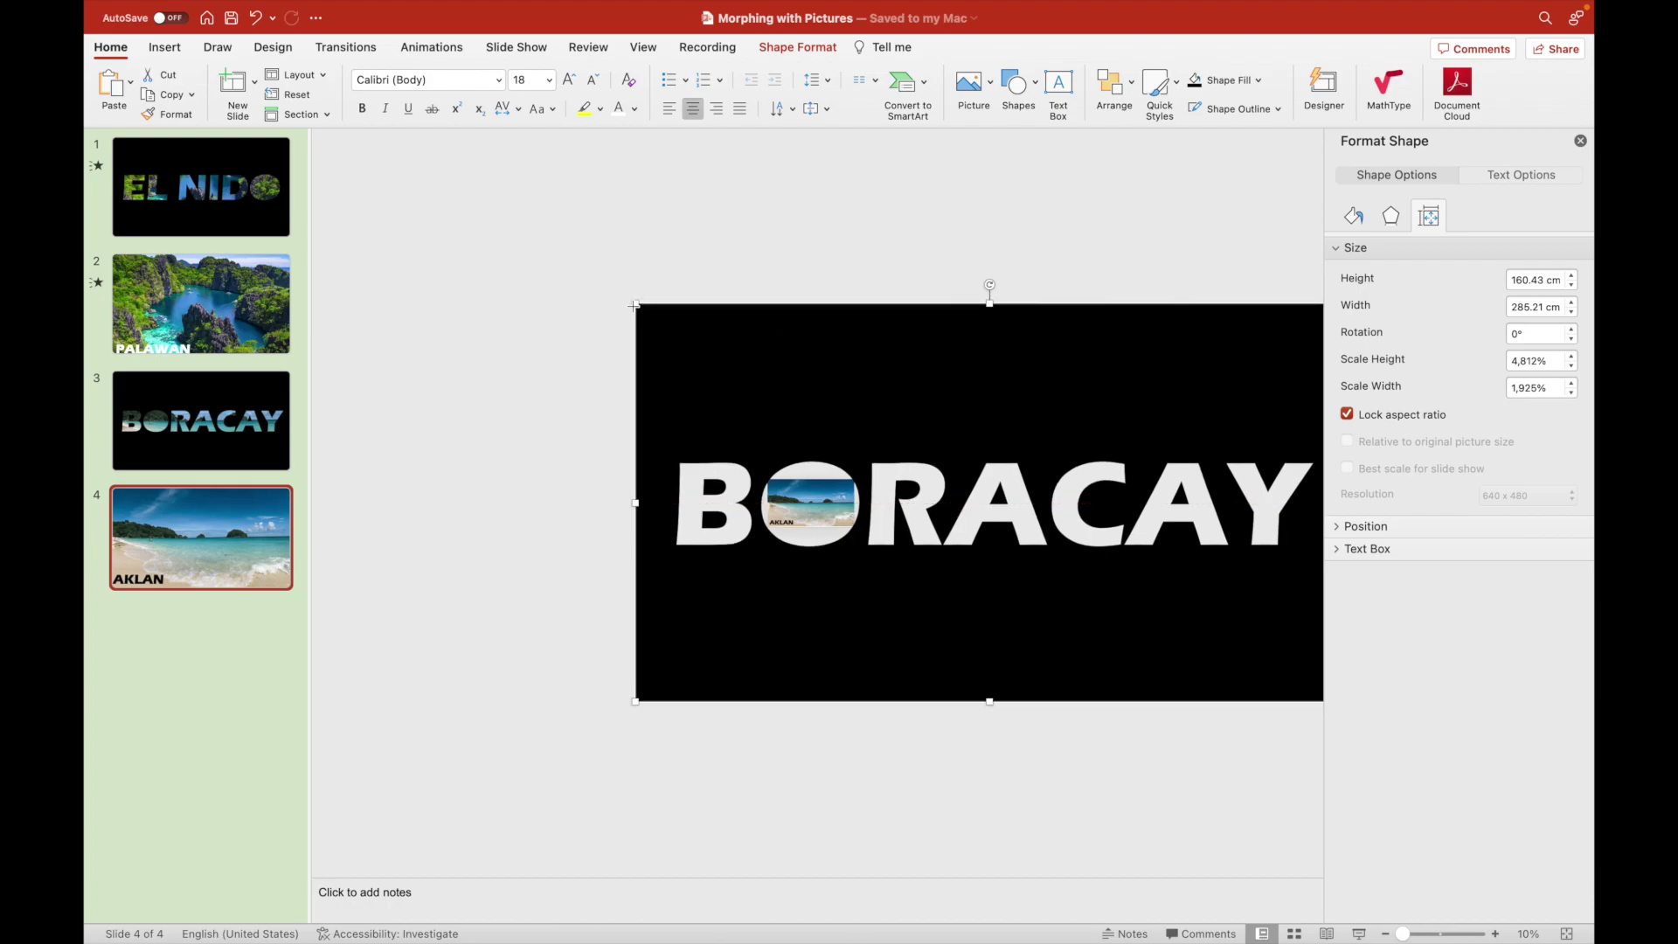
pyautogui.moveTo(635, 305); pyautogui.dragTo(629, 305)
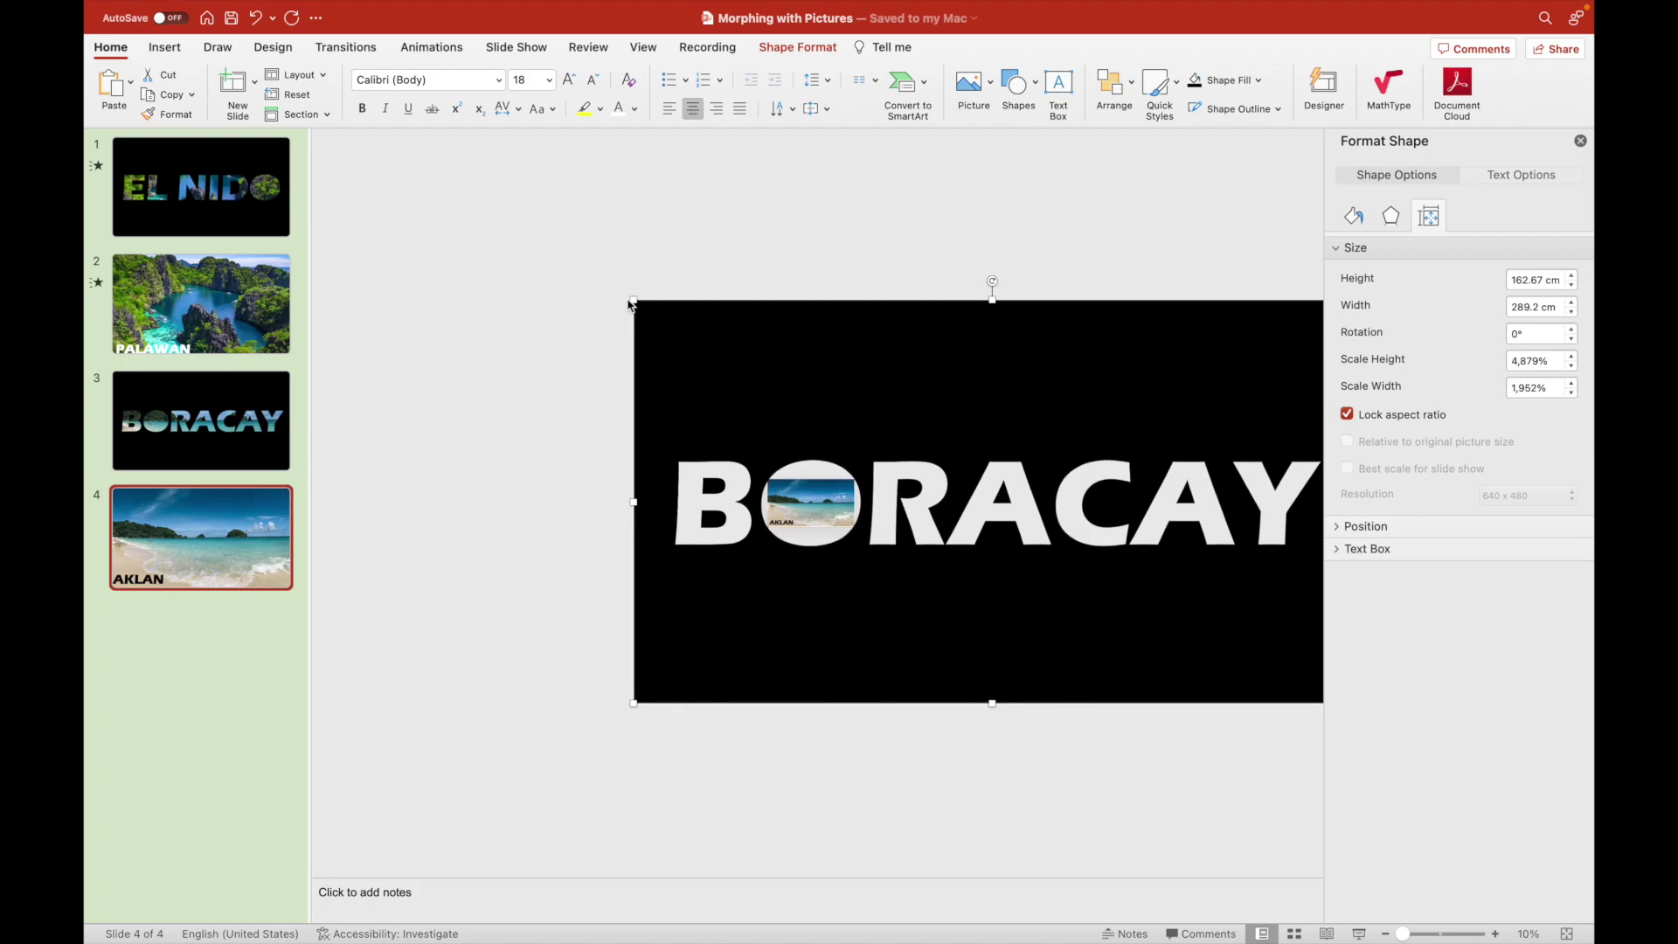
pyautogui.moveTo(632, 300); pyautogui.dragTo(628, 297)
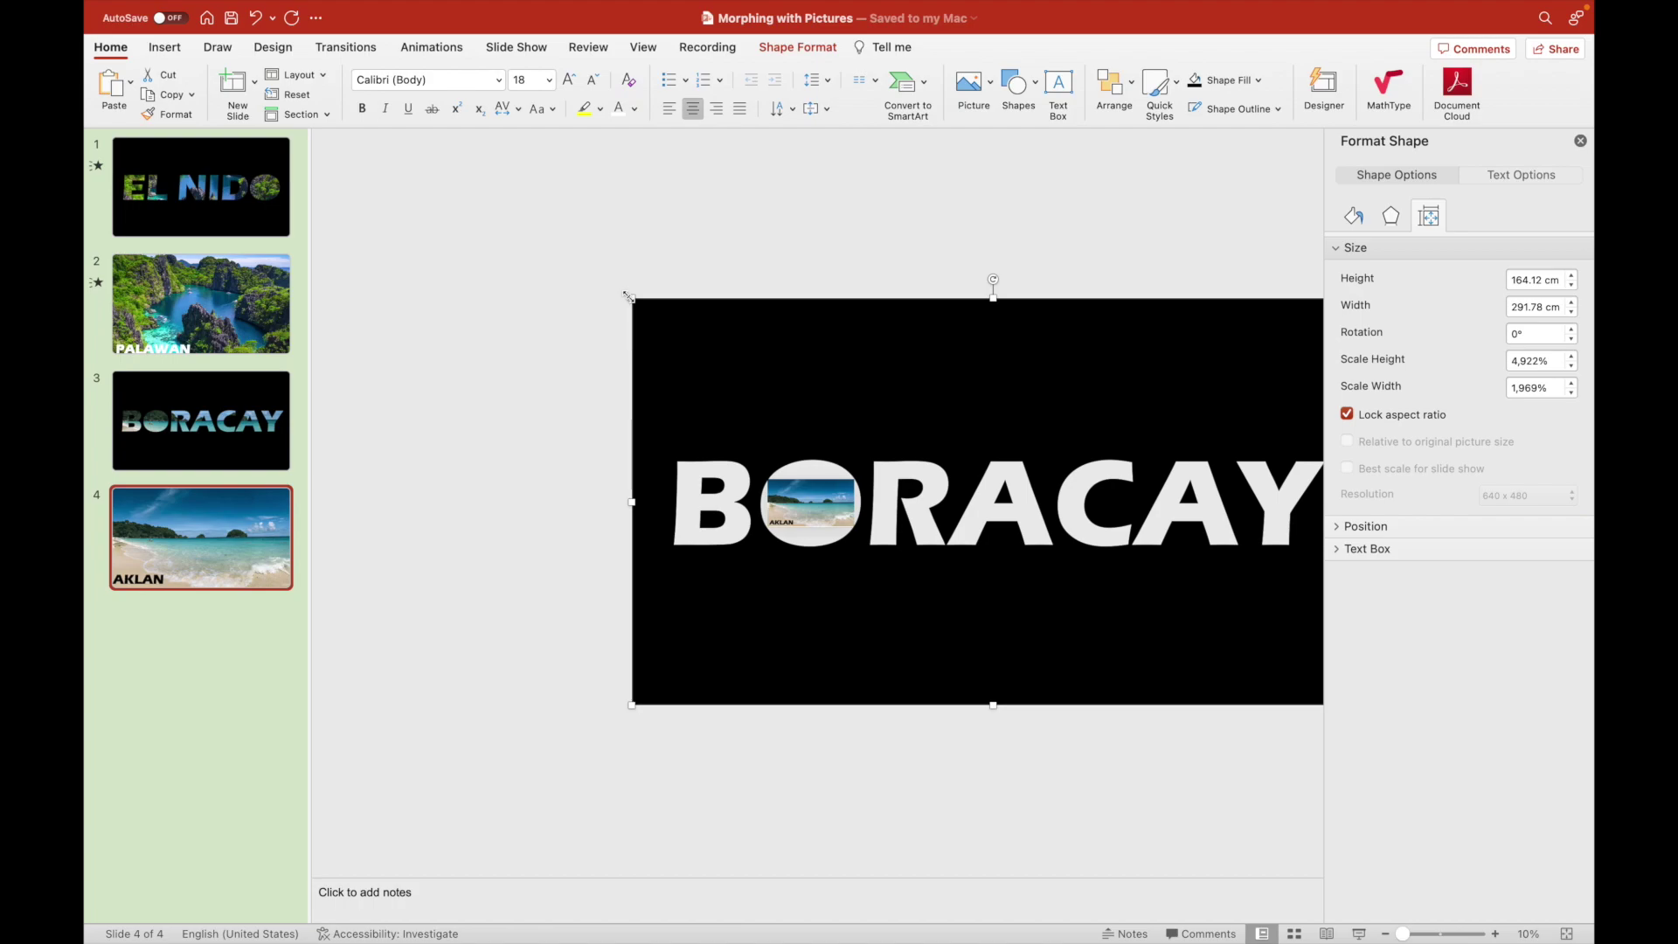
# Select slides 3 and 4 together and apply the Morph transition to both.
pyautogui.click(497, 390)
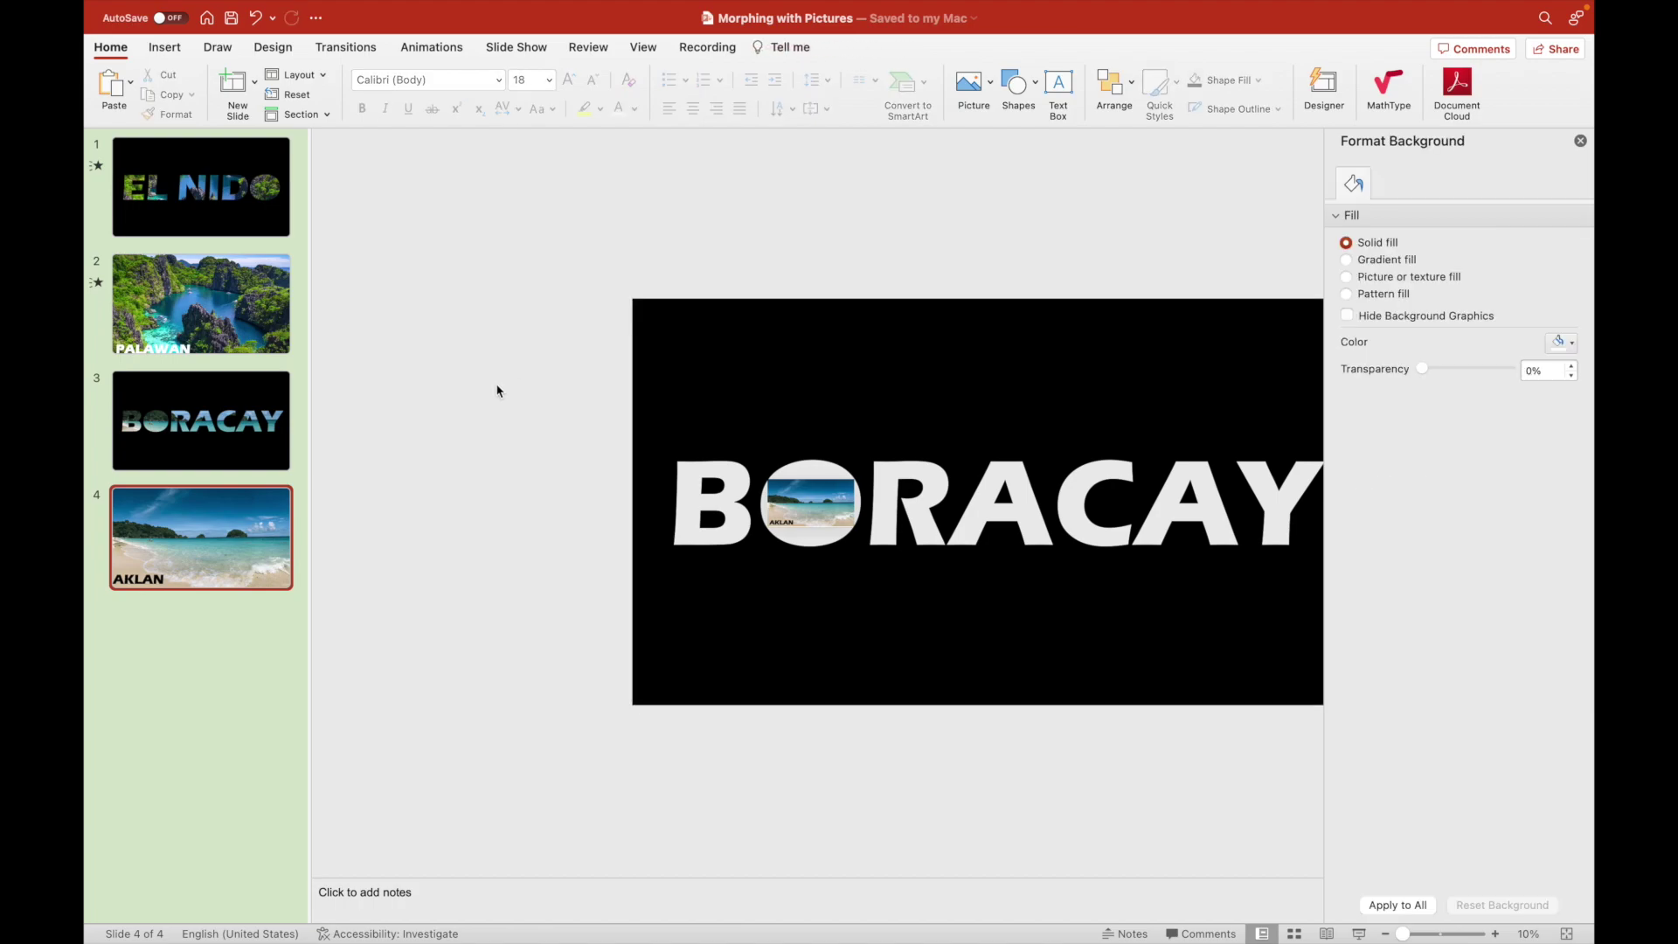
pyautogui.click(216, 421)
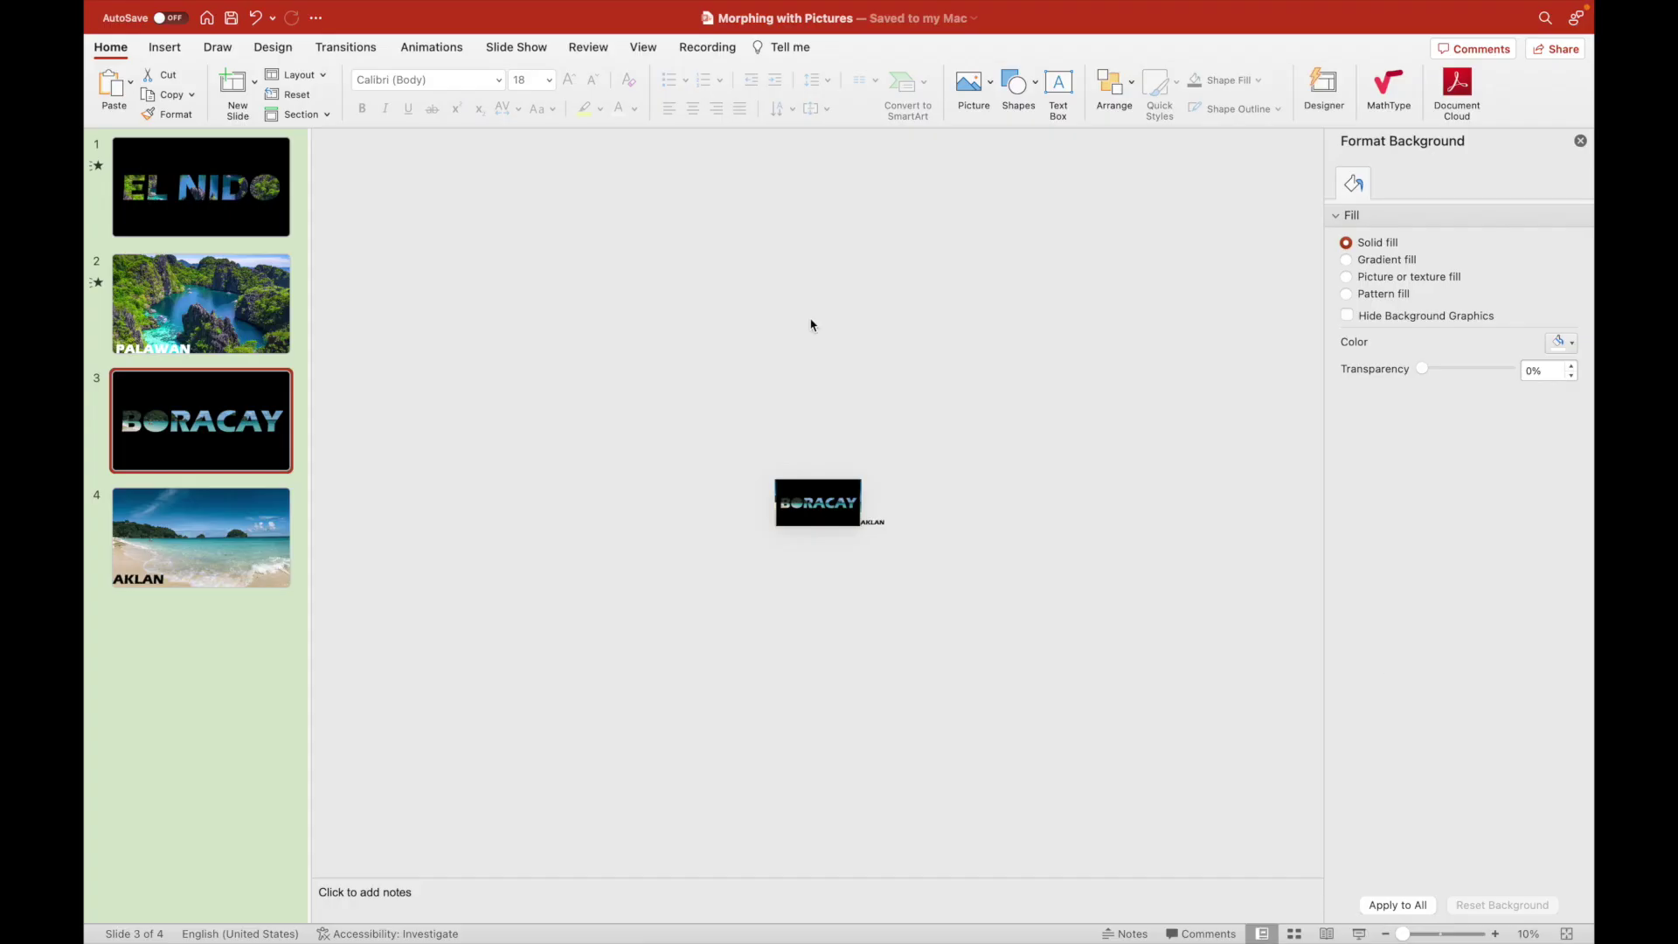
pyautogui.keyDown('super'); pyautogui.click(272, 545); pyautogui.keyUp('super')
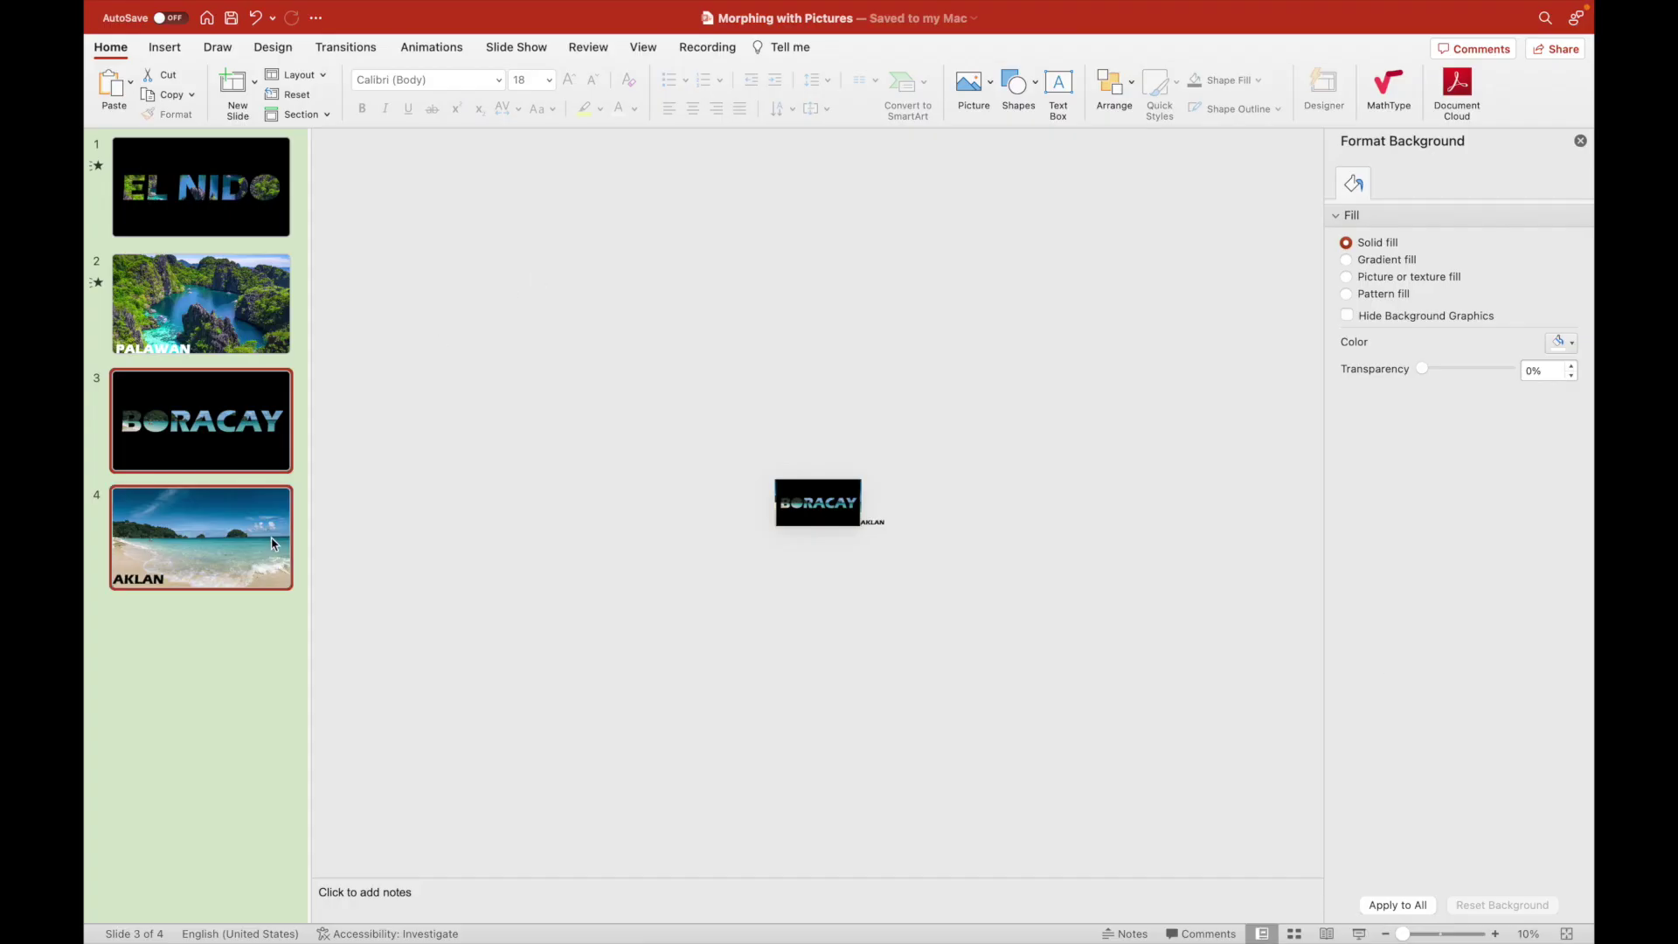
pyautogui.moveTo(307, 7)
pyautogui.click(333, 45)
pyautogui.click(290, 87)
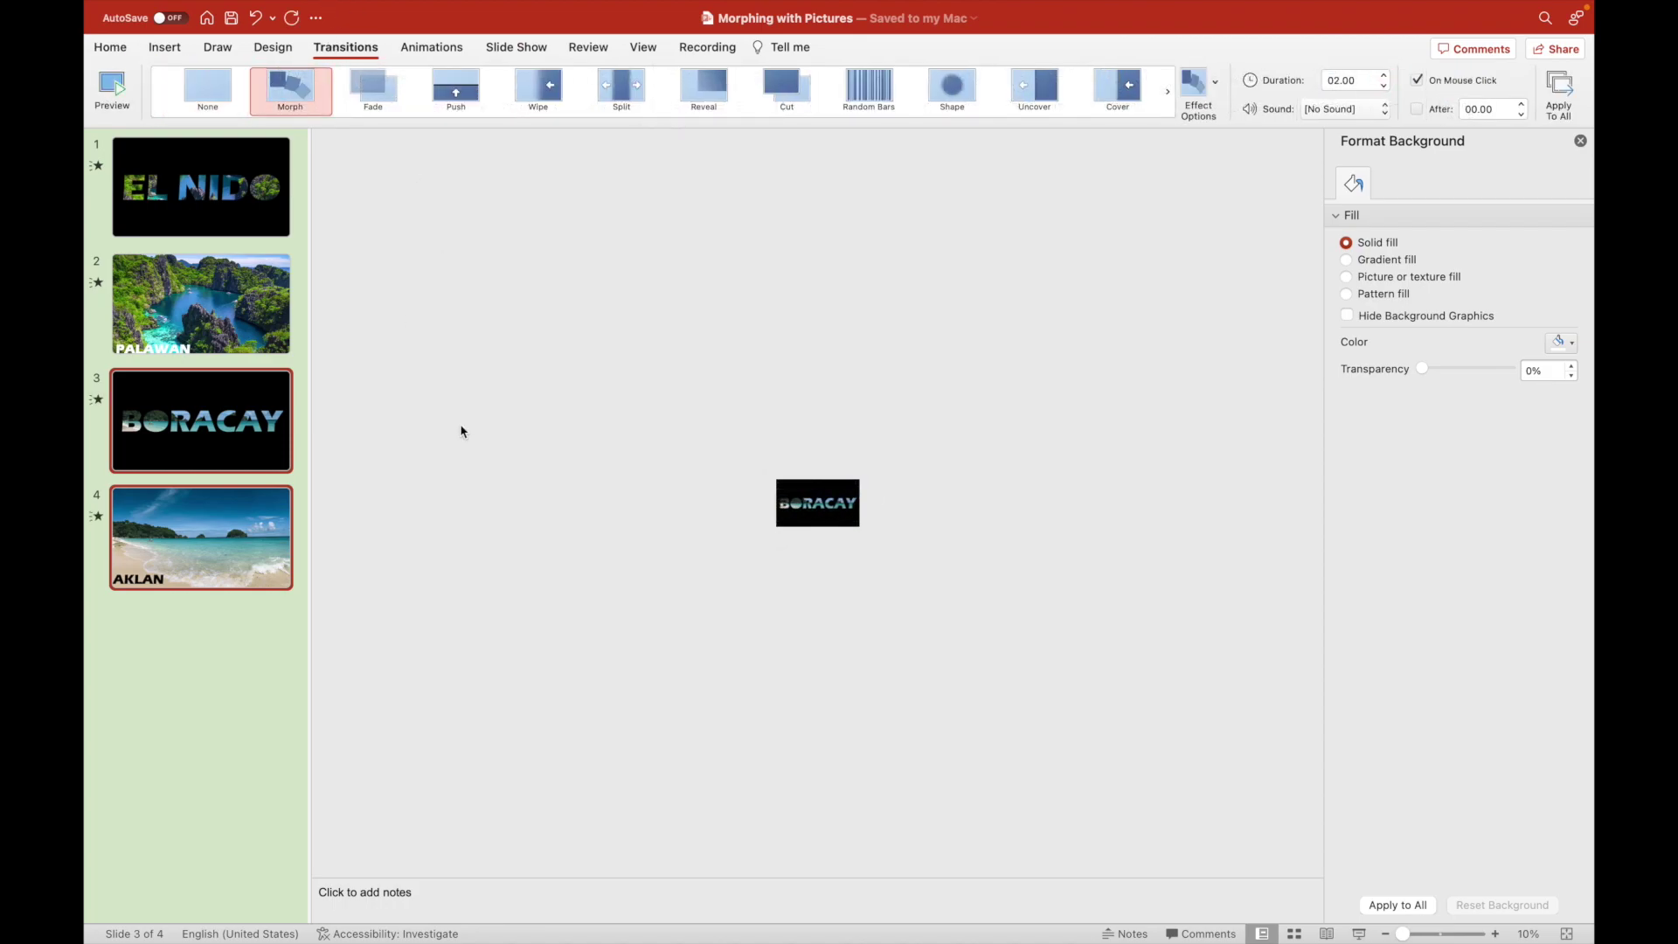
pyautogui.click(265, 324)
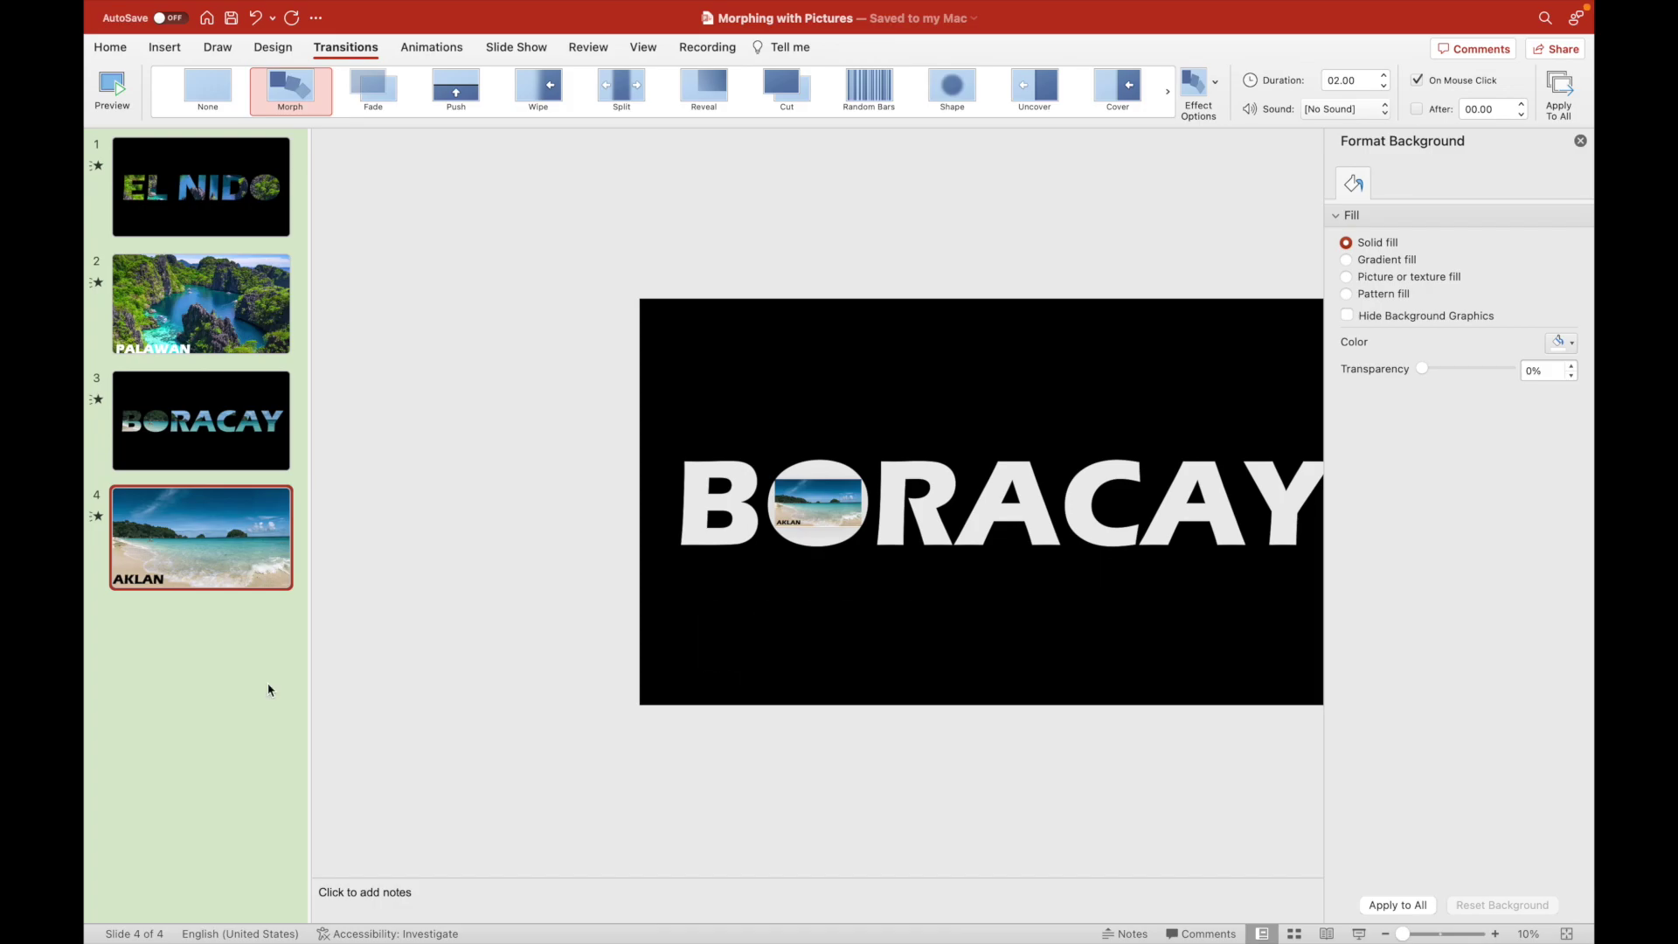
# Add a new slide 5 and delete its two empty placeholders.
pyautogui.press('super+shift+n')
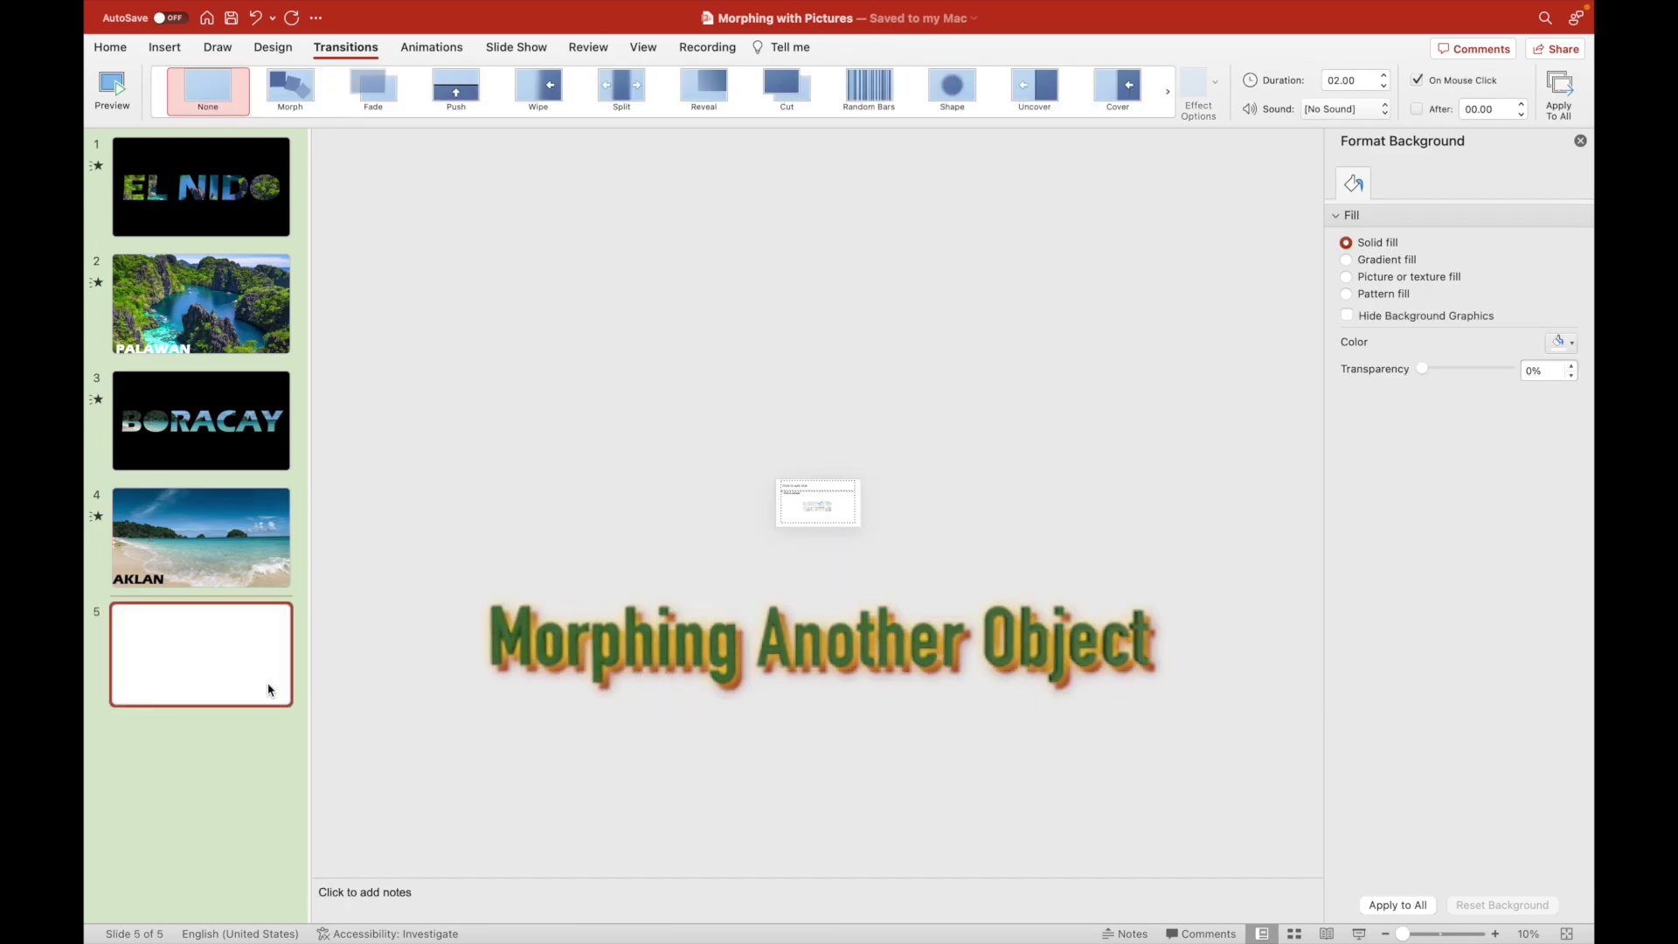
pyautogui.click(269, 690)
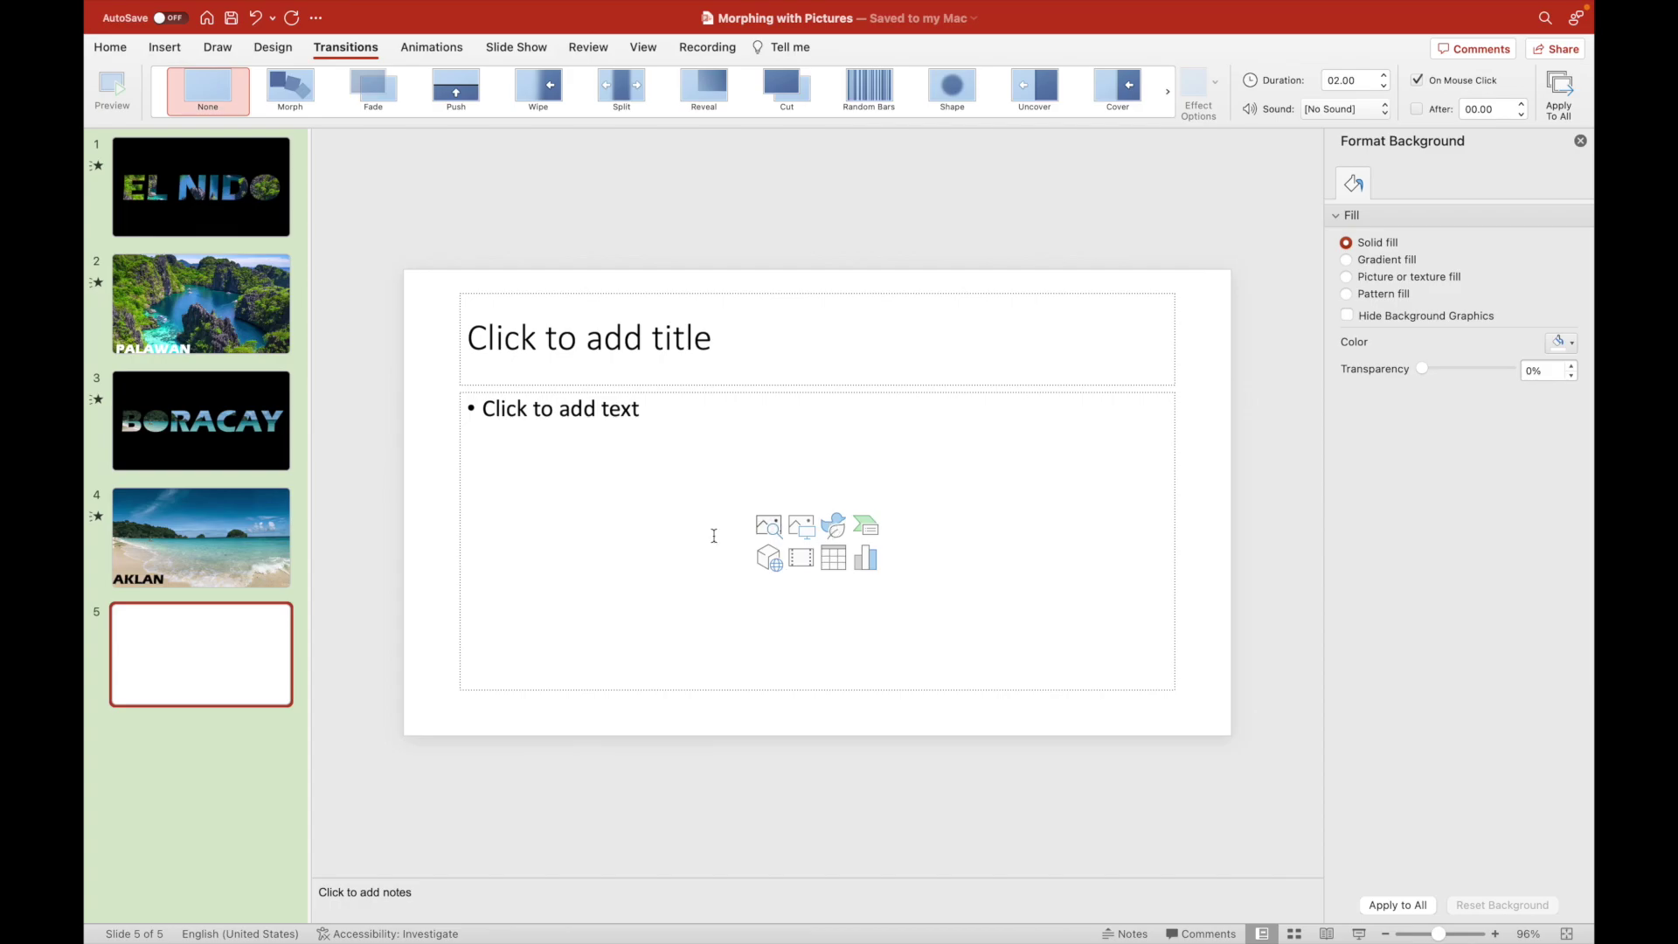
pyautogui.moveTo(423, 723); pyautogui.dragTo(1251, 189)
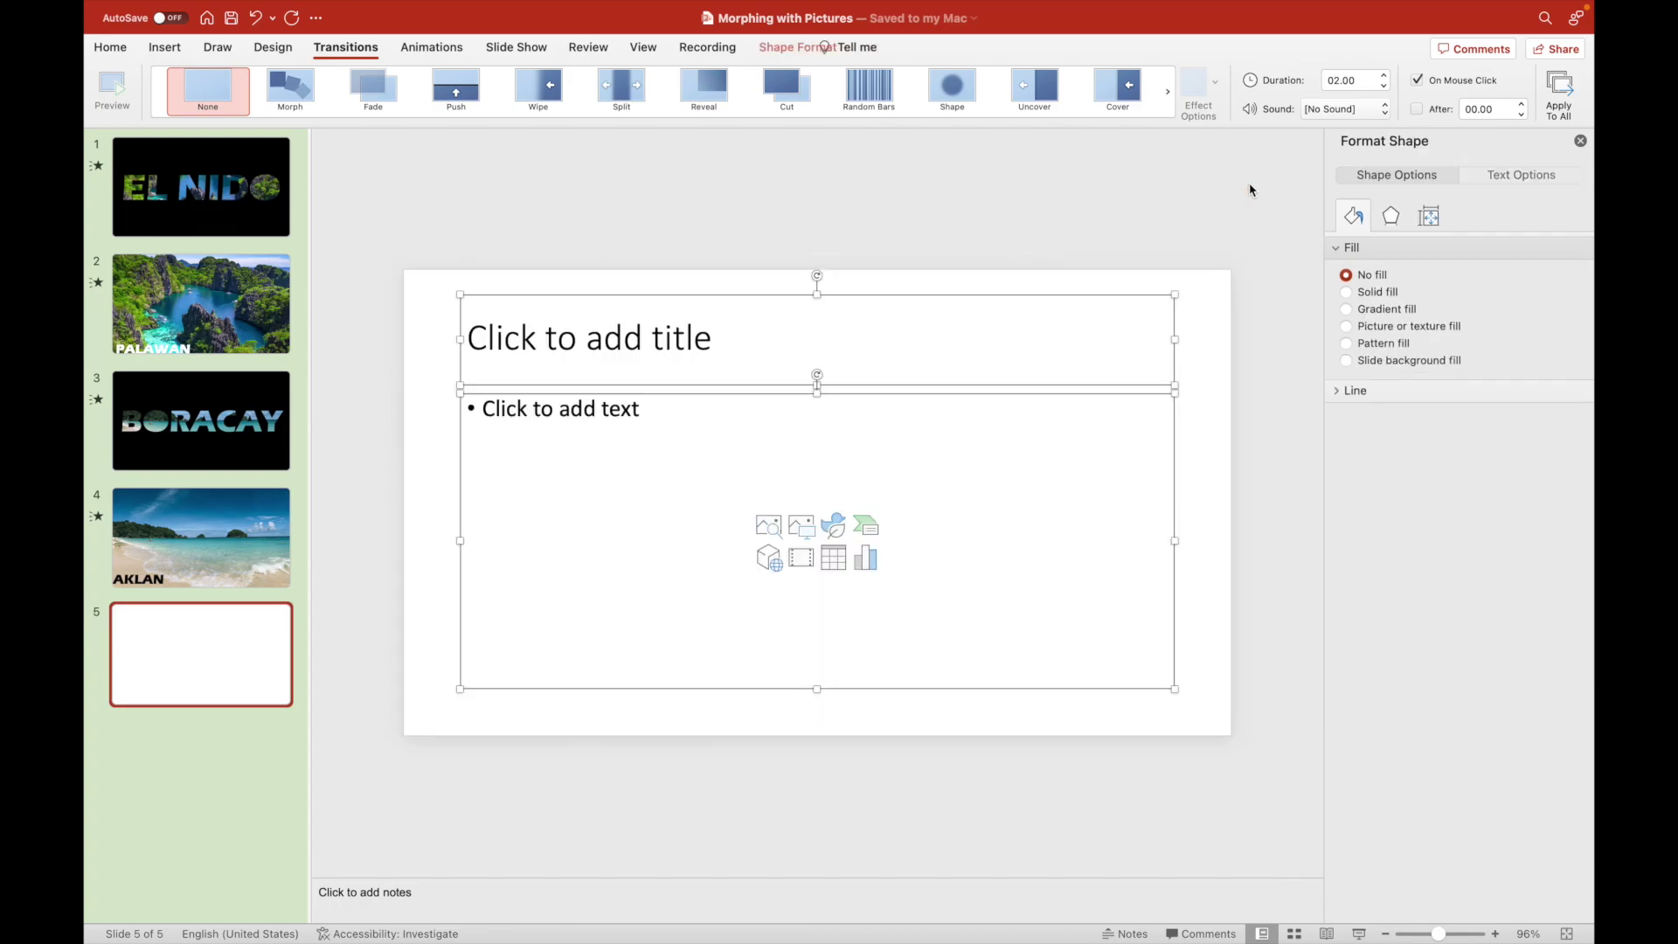
pyautogui.press('Delete')
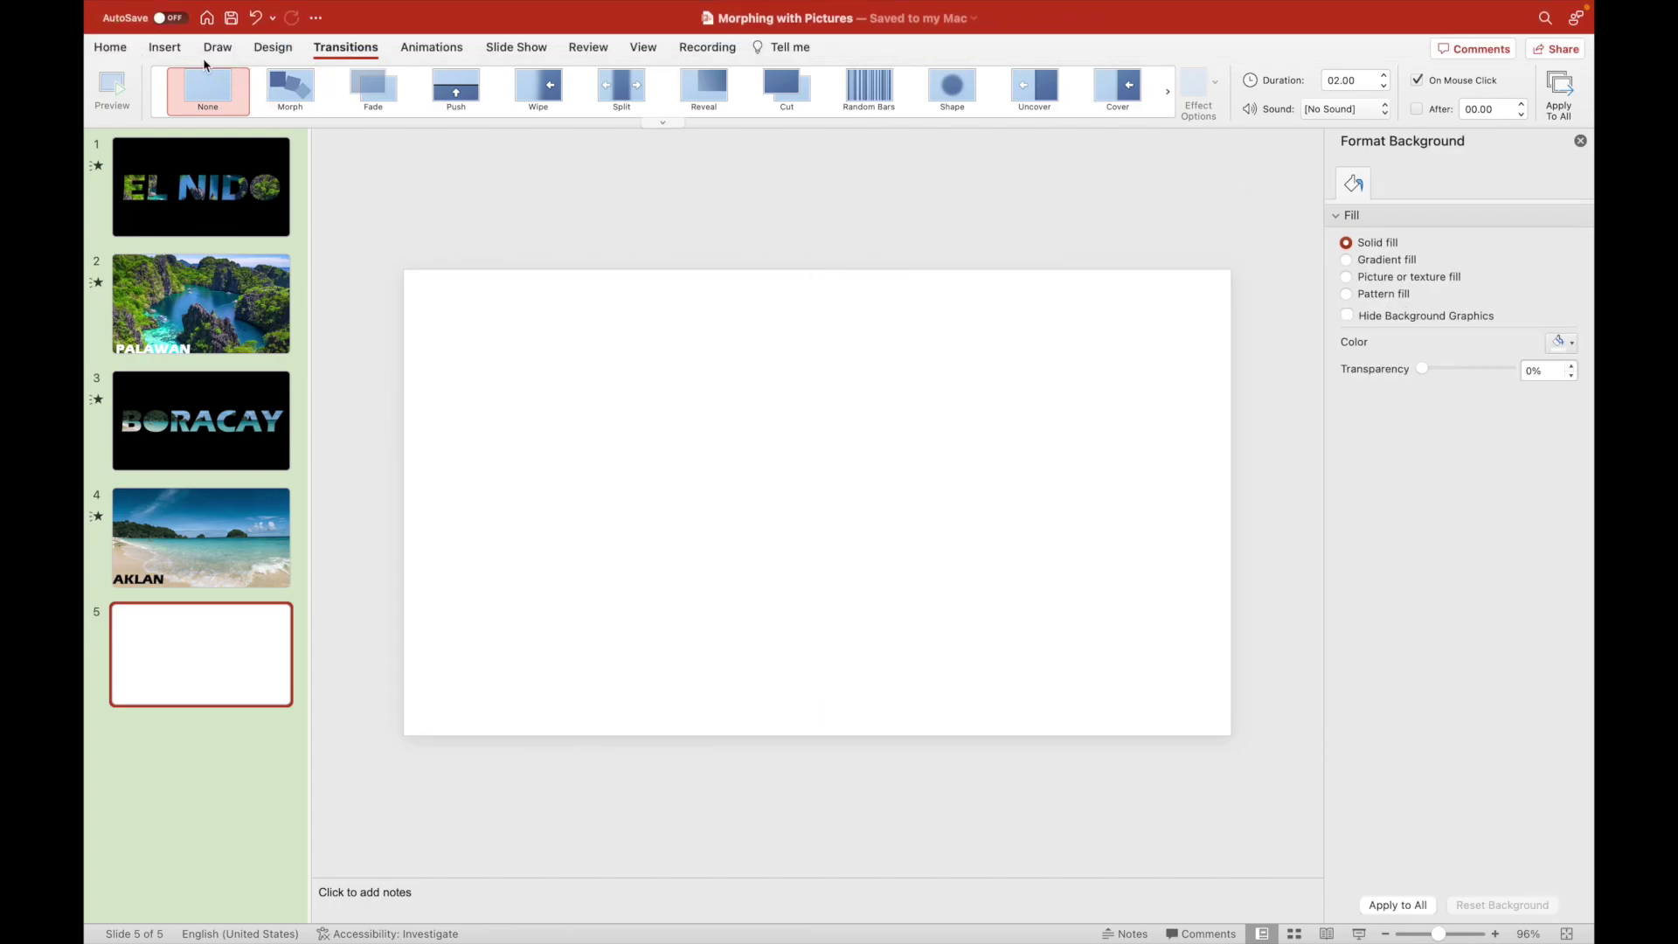
# Insert the Oslob.png whale shark picture from file onto slide 5.
pyautogui.click(165, 47)
pyautogui.click(244, 87)
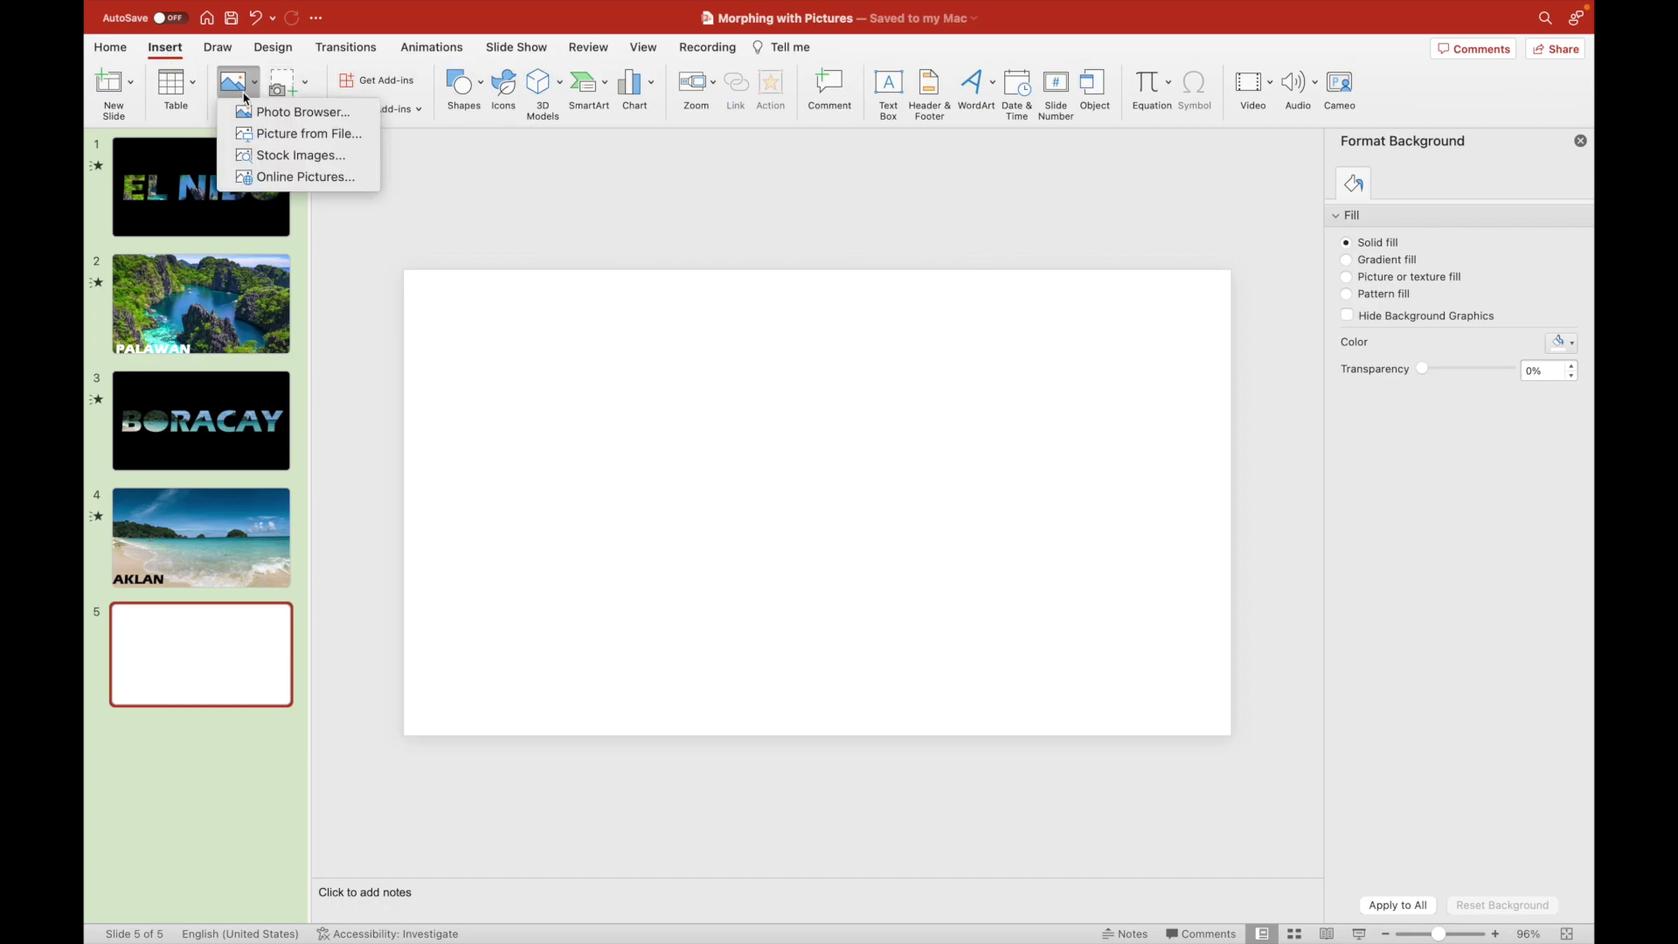
pyautogui.click(310, 135)
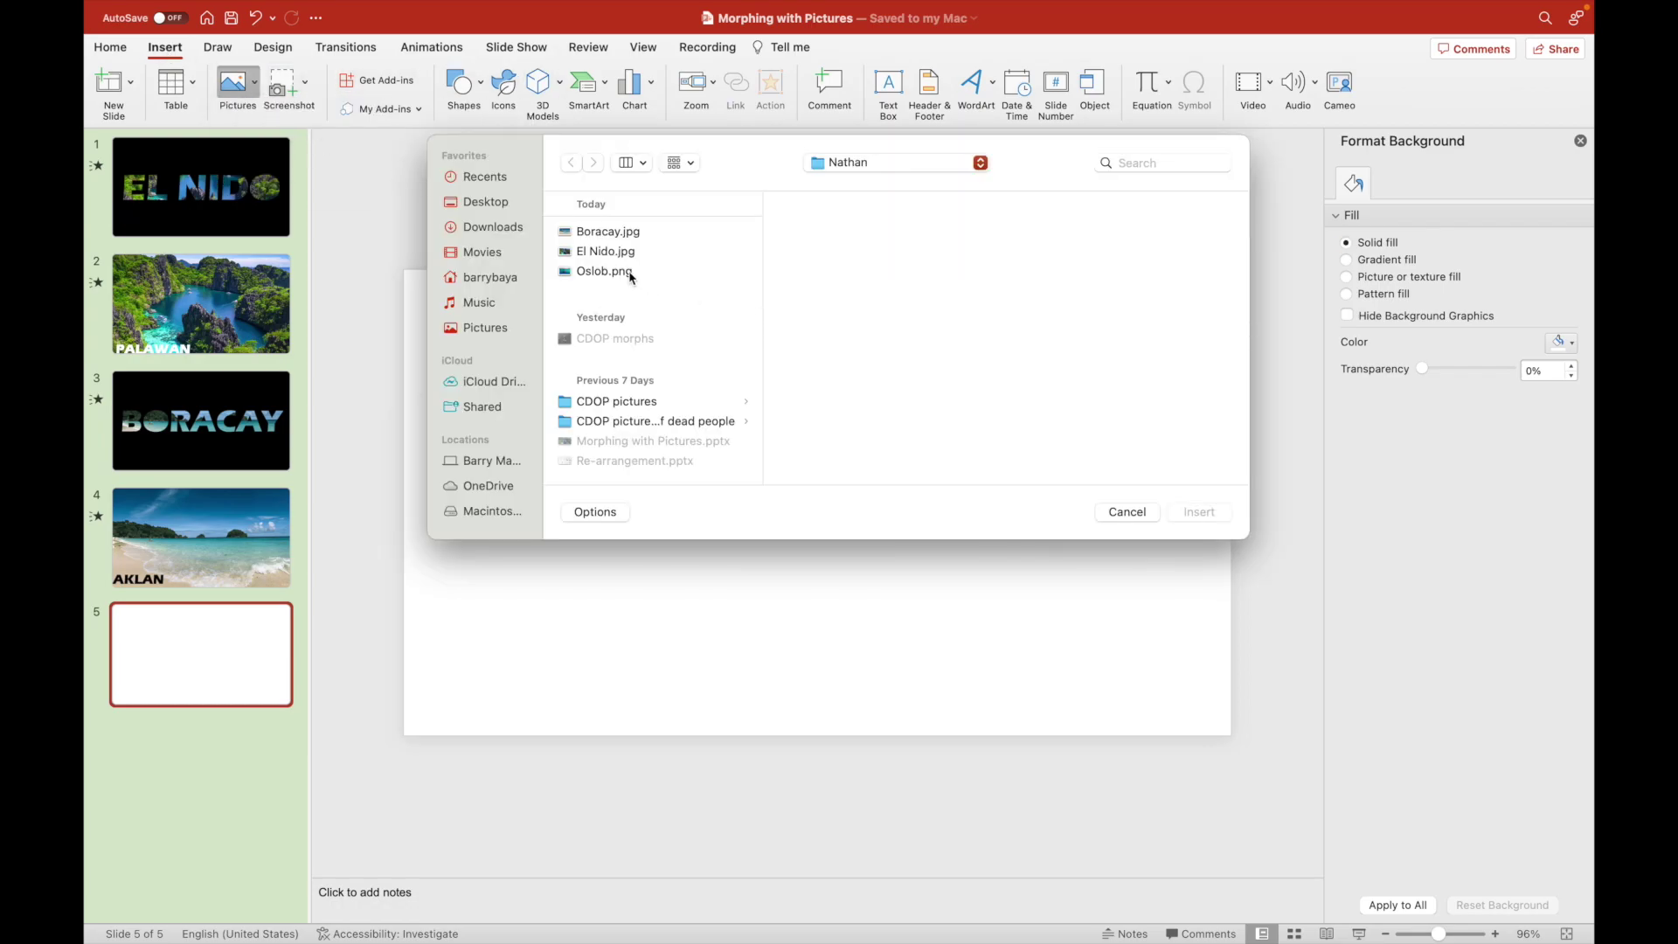
pyautogui.click(618, 273)
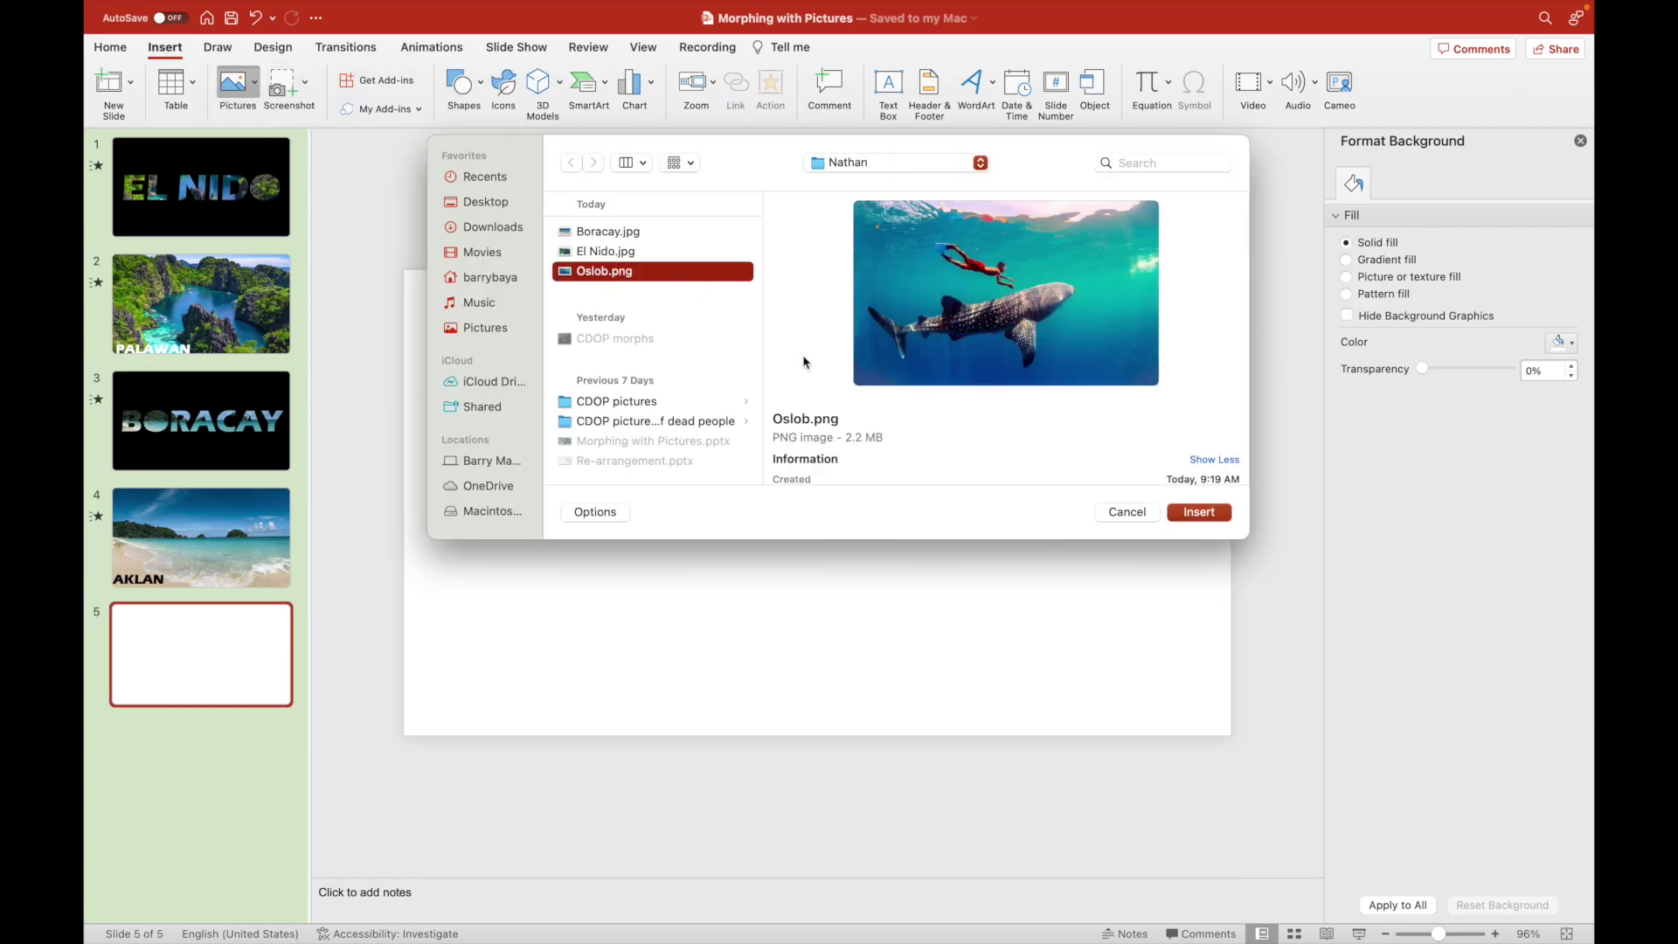
pyautogui.click(1200, 512)
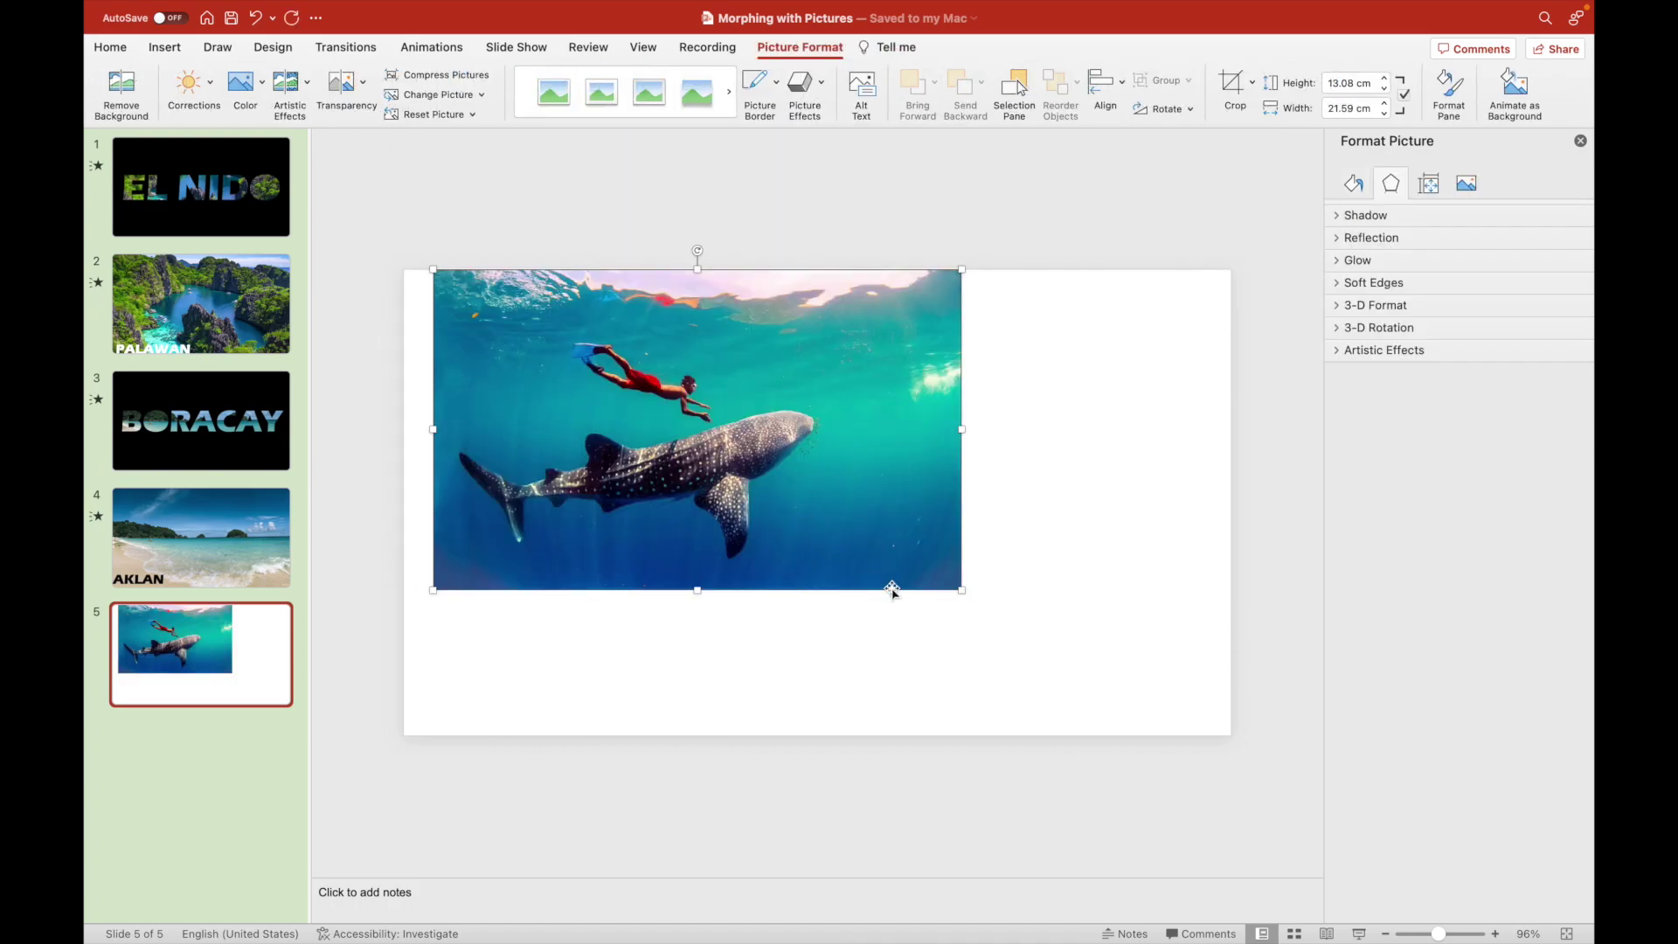
# Enlarge the whale shark photo to 33.87 × 20.53 cm so it covers the slide.
pyautogui.moveTo(959, 590); pyautogui.dragTo(1232, 716)
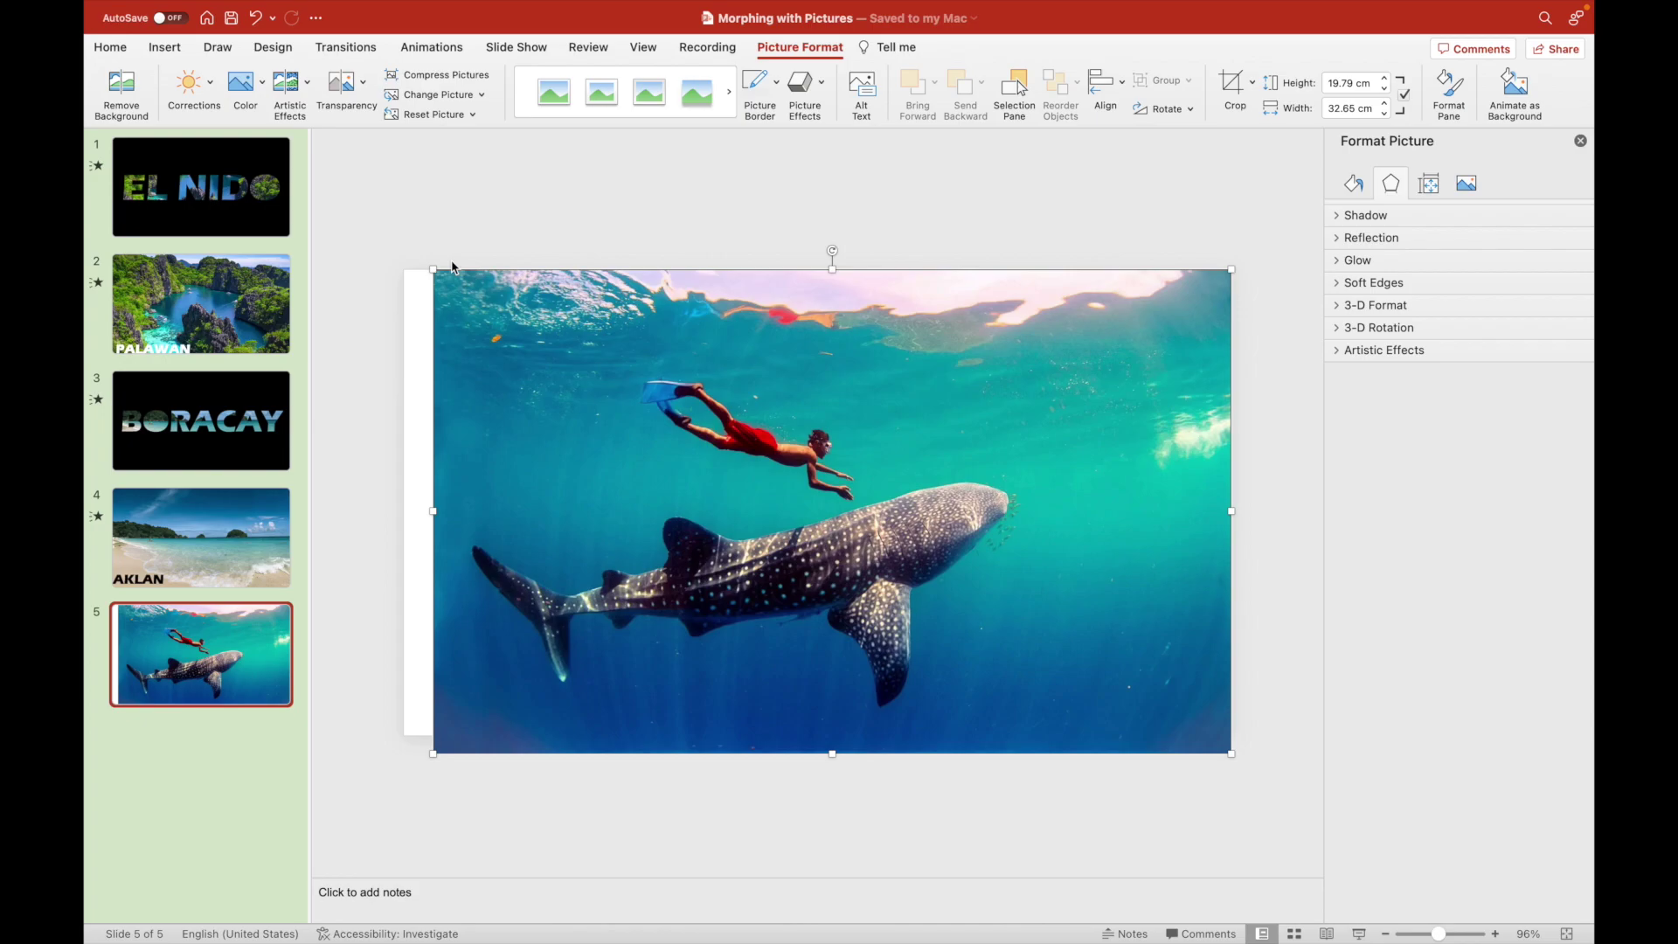
pyautogui.moveTo(431, 269); pyautogui.dragTo(403, 251)
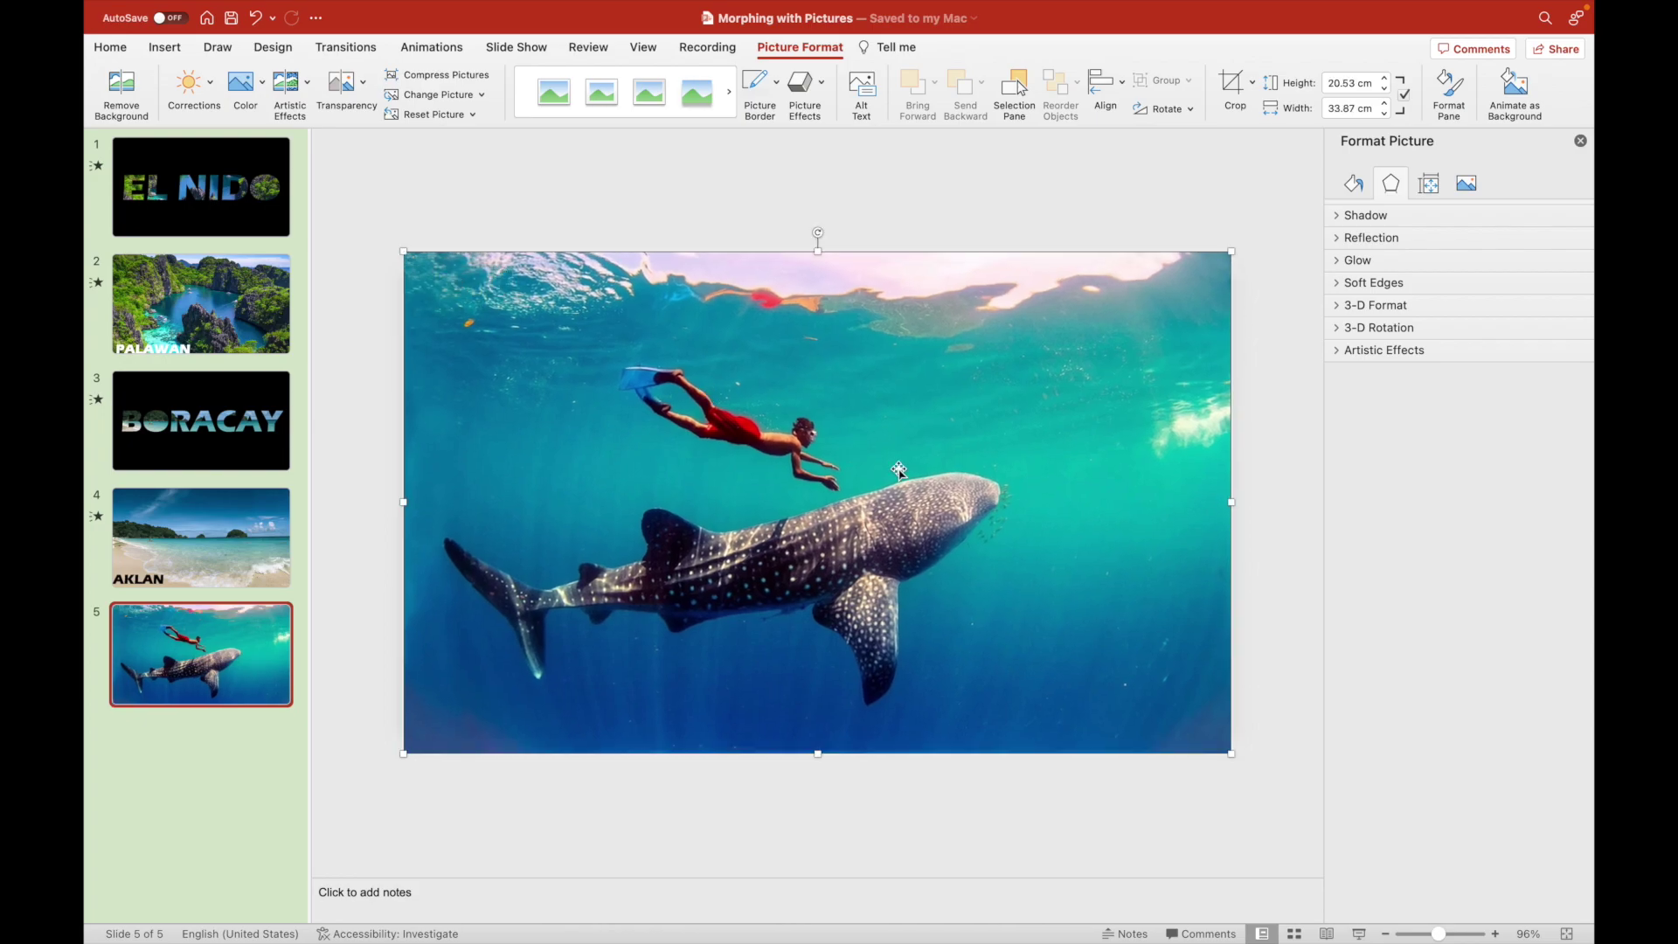
pyautogui.moveTo(826, 455)
pyautogui.mouseDown()
pyautogui.moveTo(826, 474)
pyautogui.moveTo(827, 449)
pyautogui.mouseUp()
# Copy the AKLAN caption from slide 4 and paste it onto the whale shark slide.
pyautogui.click(206, 573)
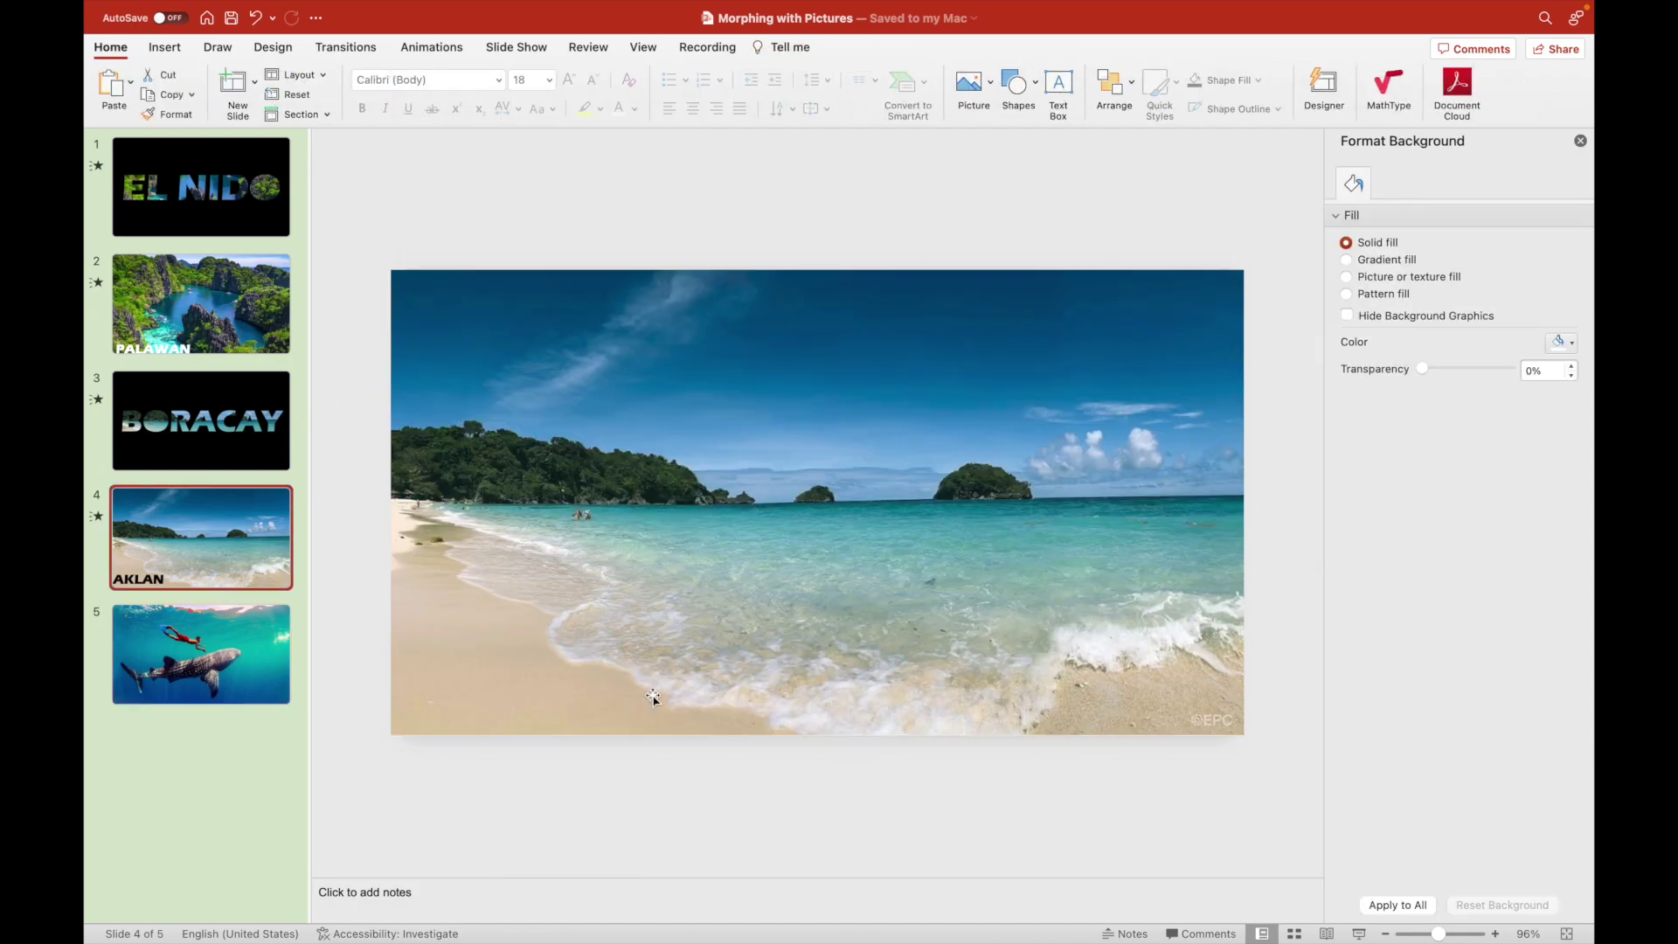
pyautogui.click(533, 681)
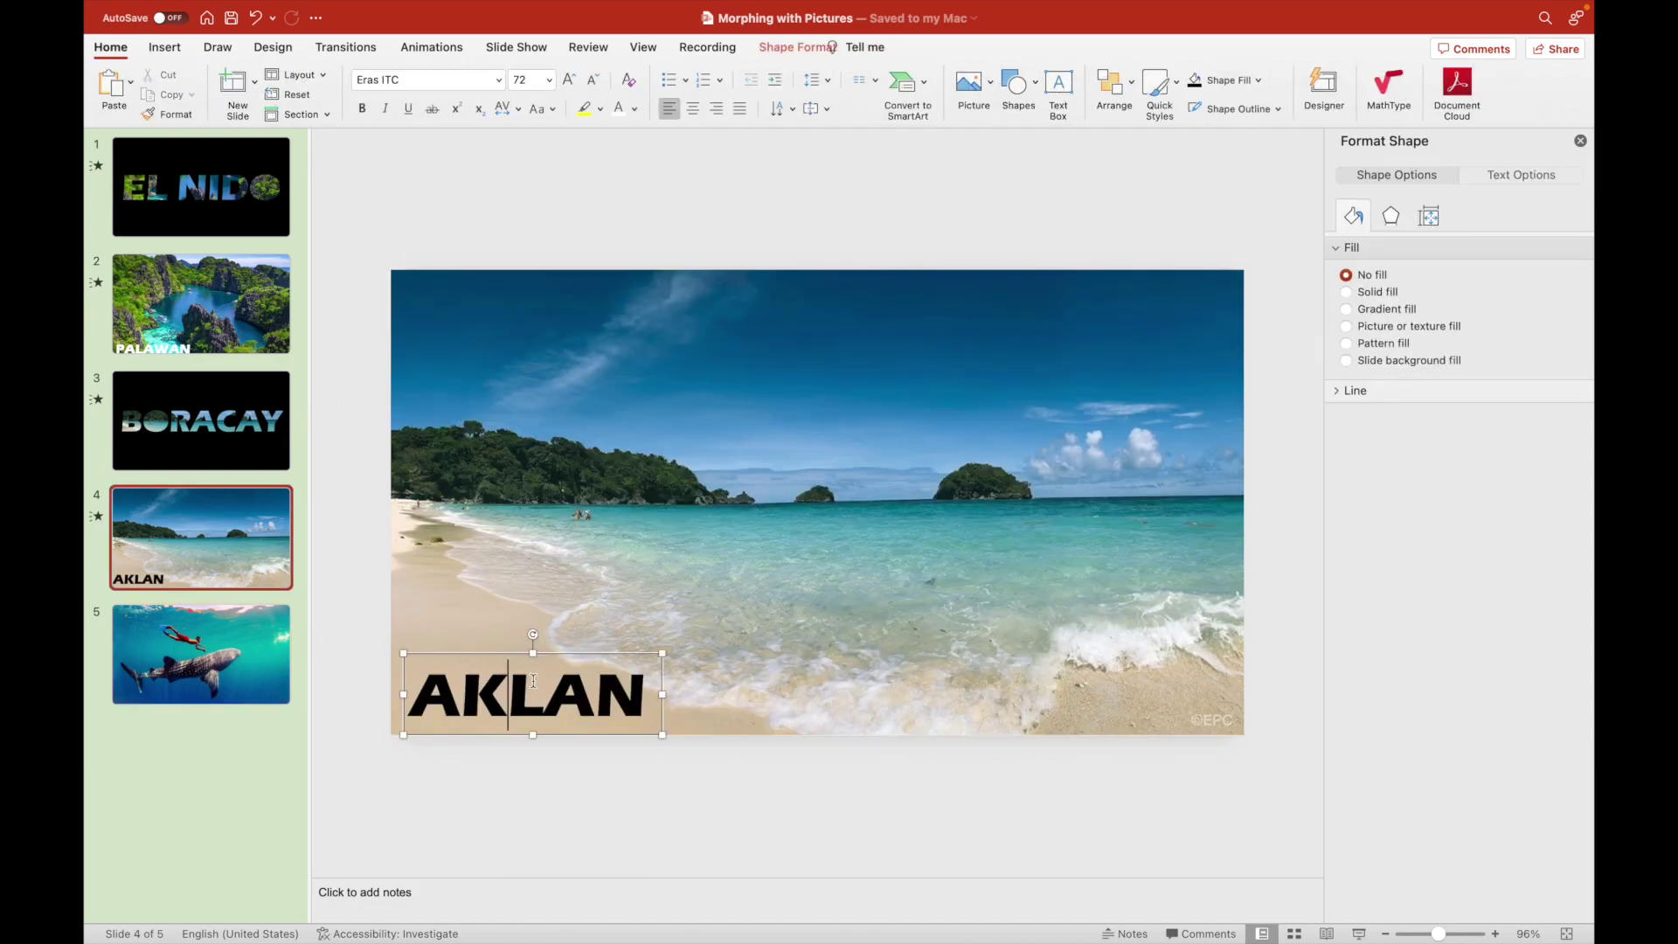
pyautogui.click(590, 654)
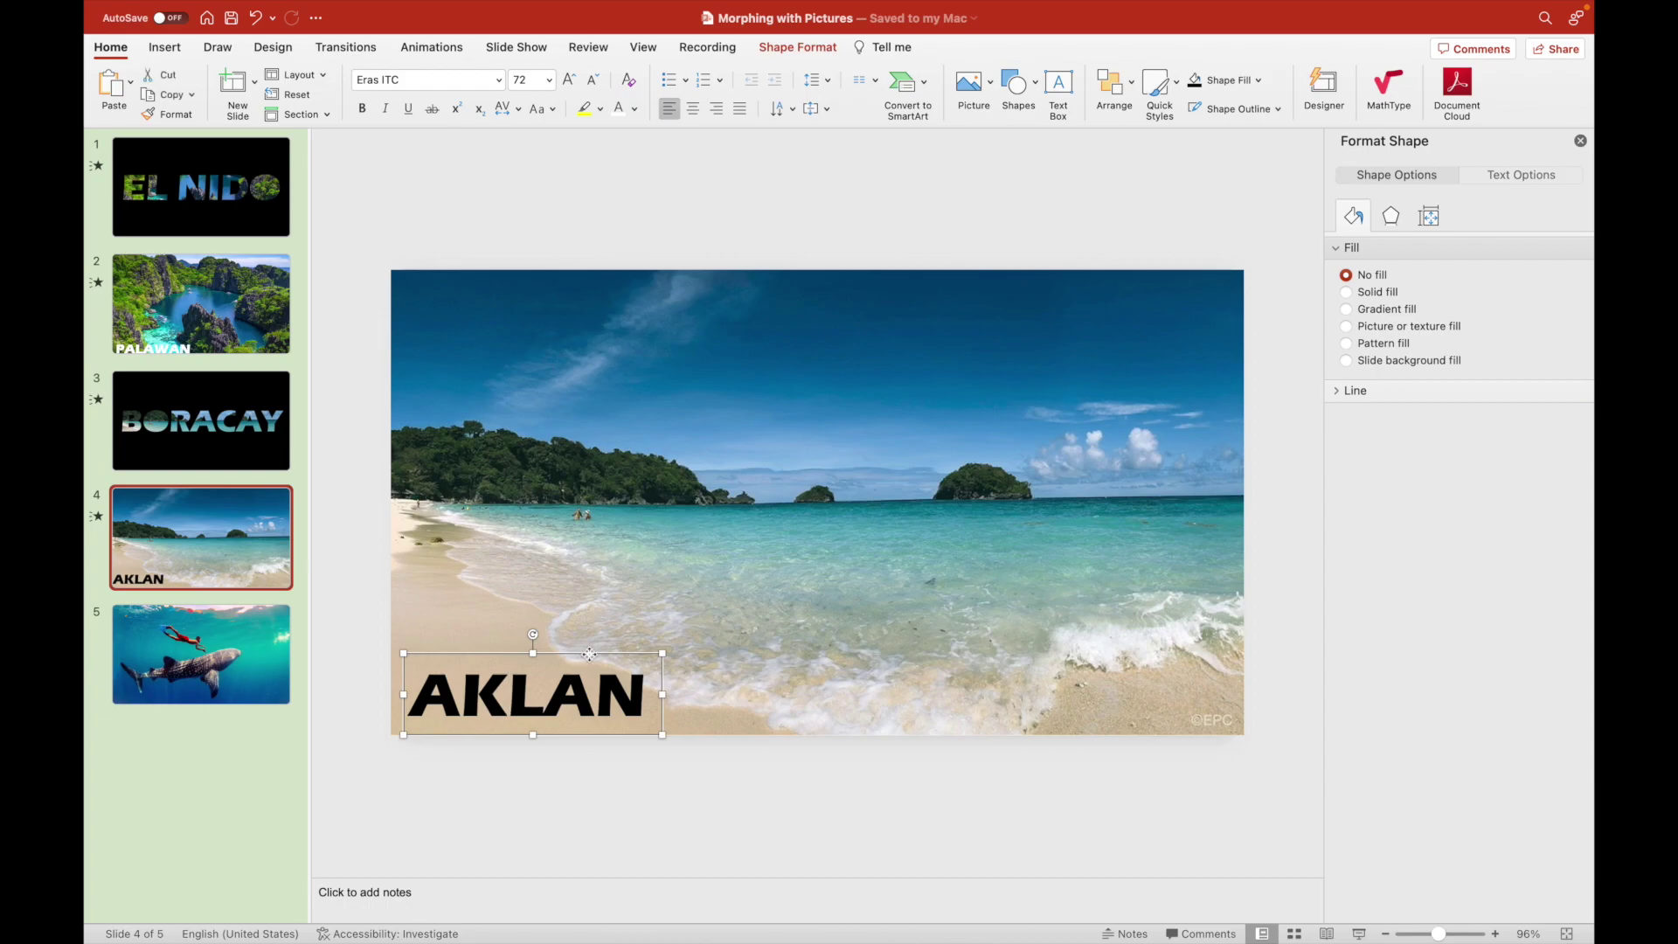
pyautogui.click(143, 647)
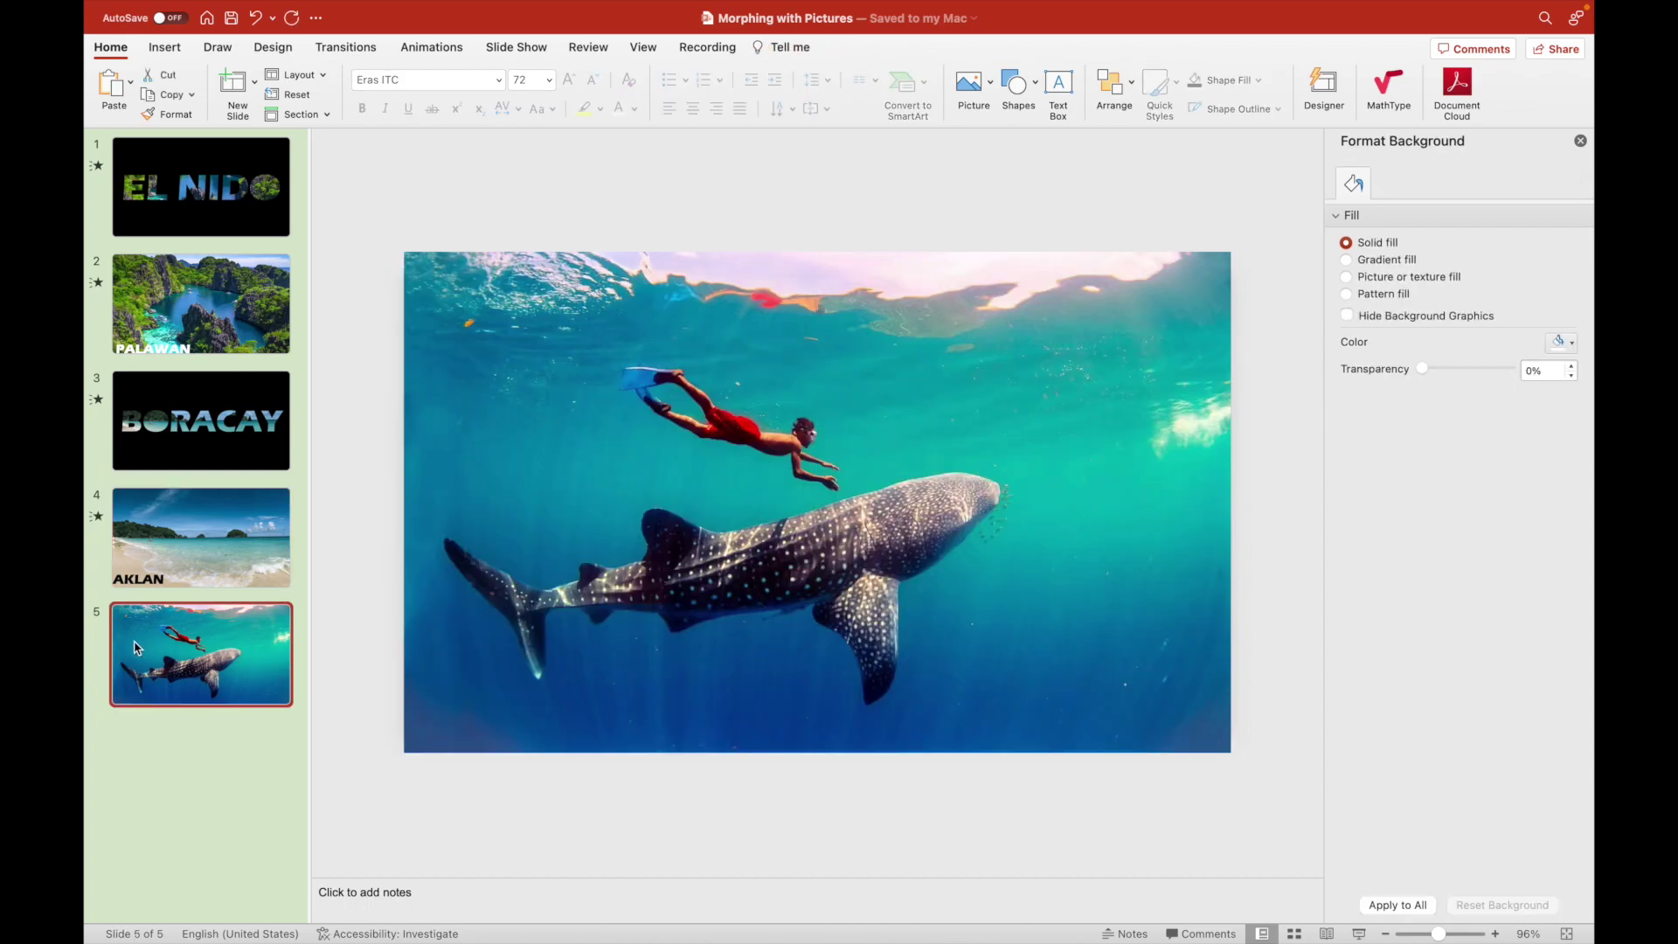
pyautogui.press('super+v')
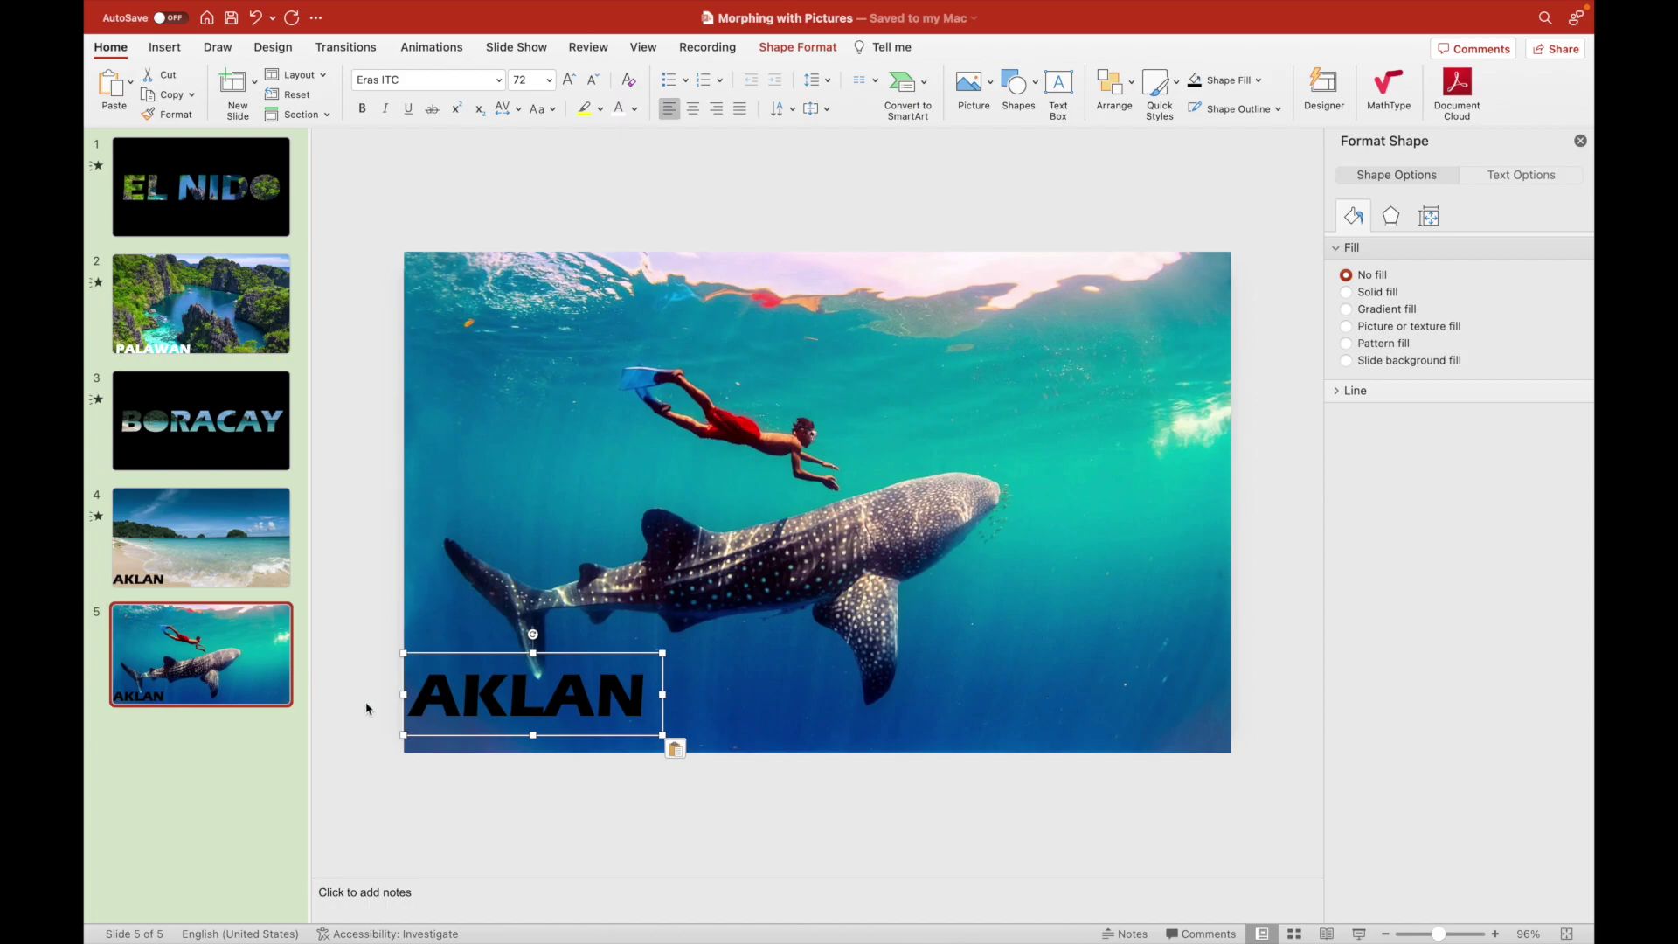
# Change the pasted caption's text to CEBU and colour it white.
pyautogui.click(544, 688)
pyautogui.press('super+a')
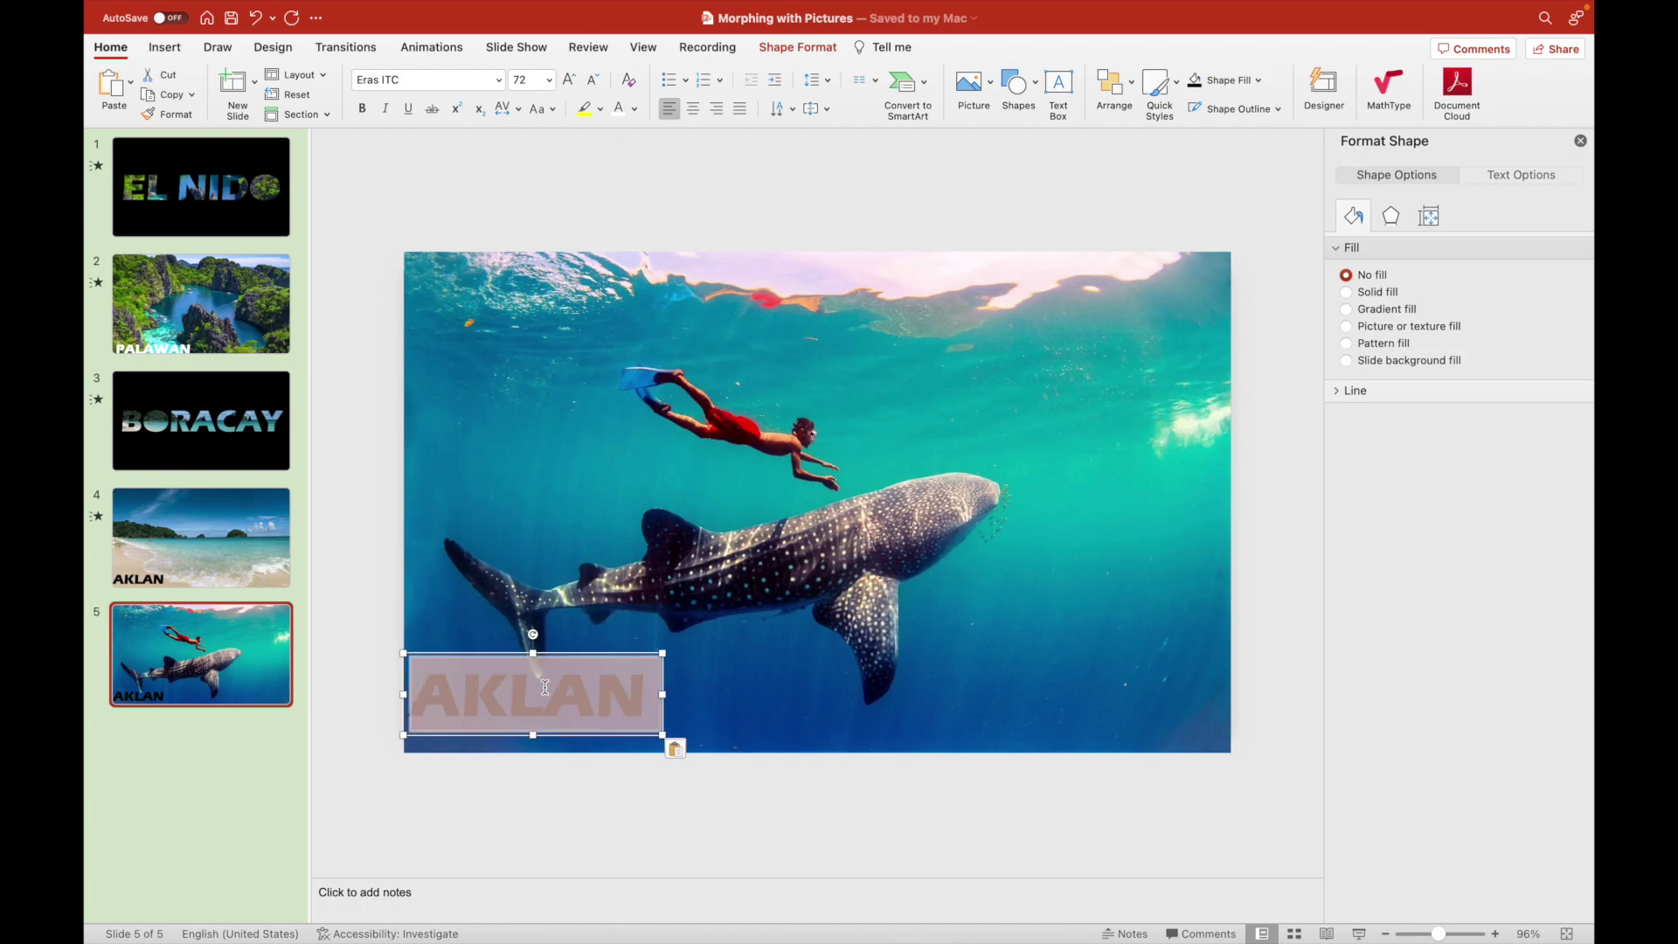
pyautogui.write('CEBU')
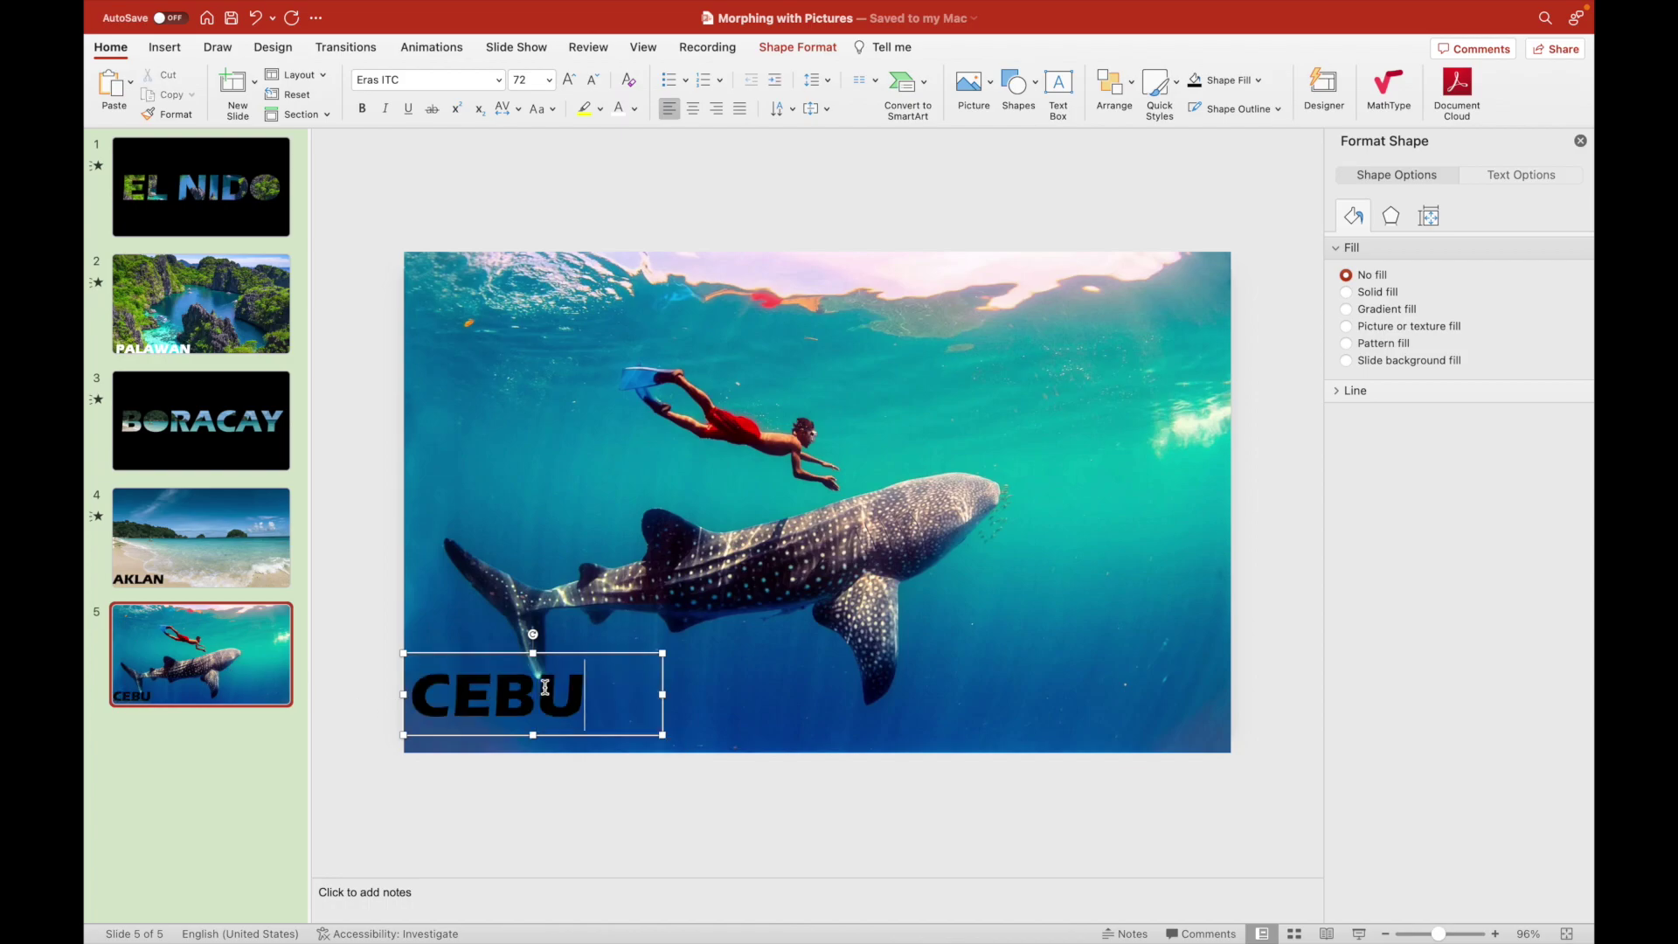
pyautogui.press('super+a')
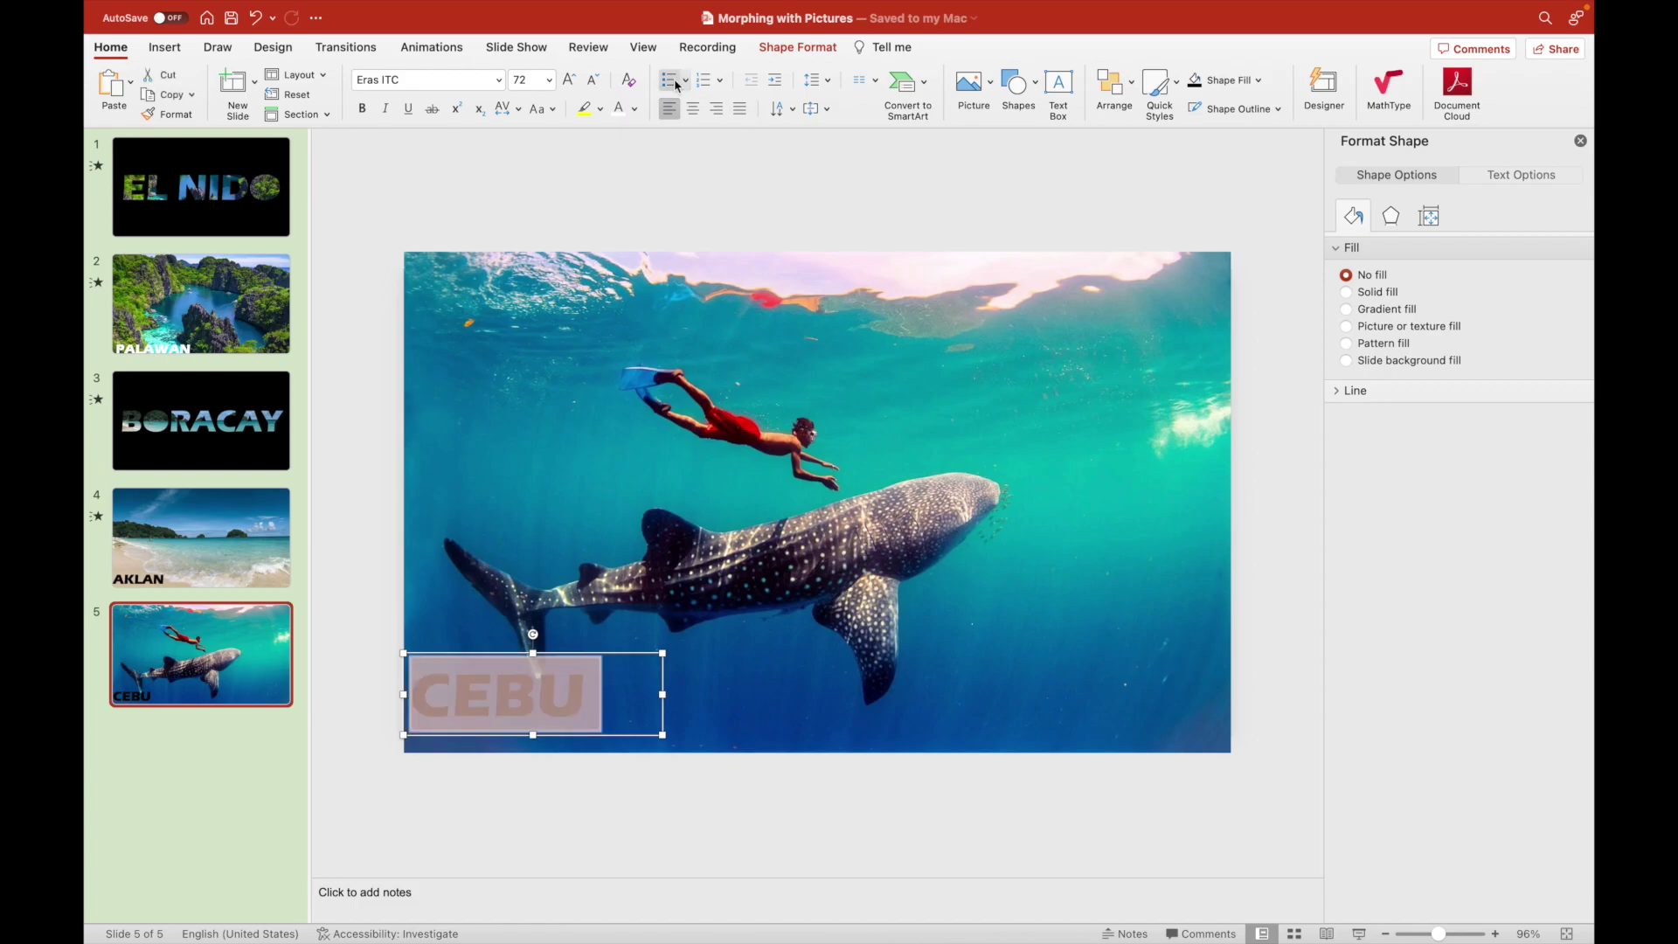
pyautogui.click(620, 112)
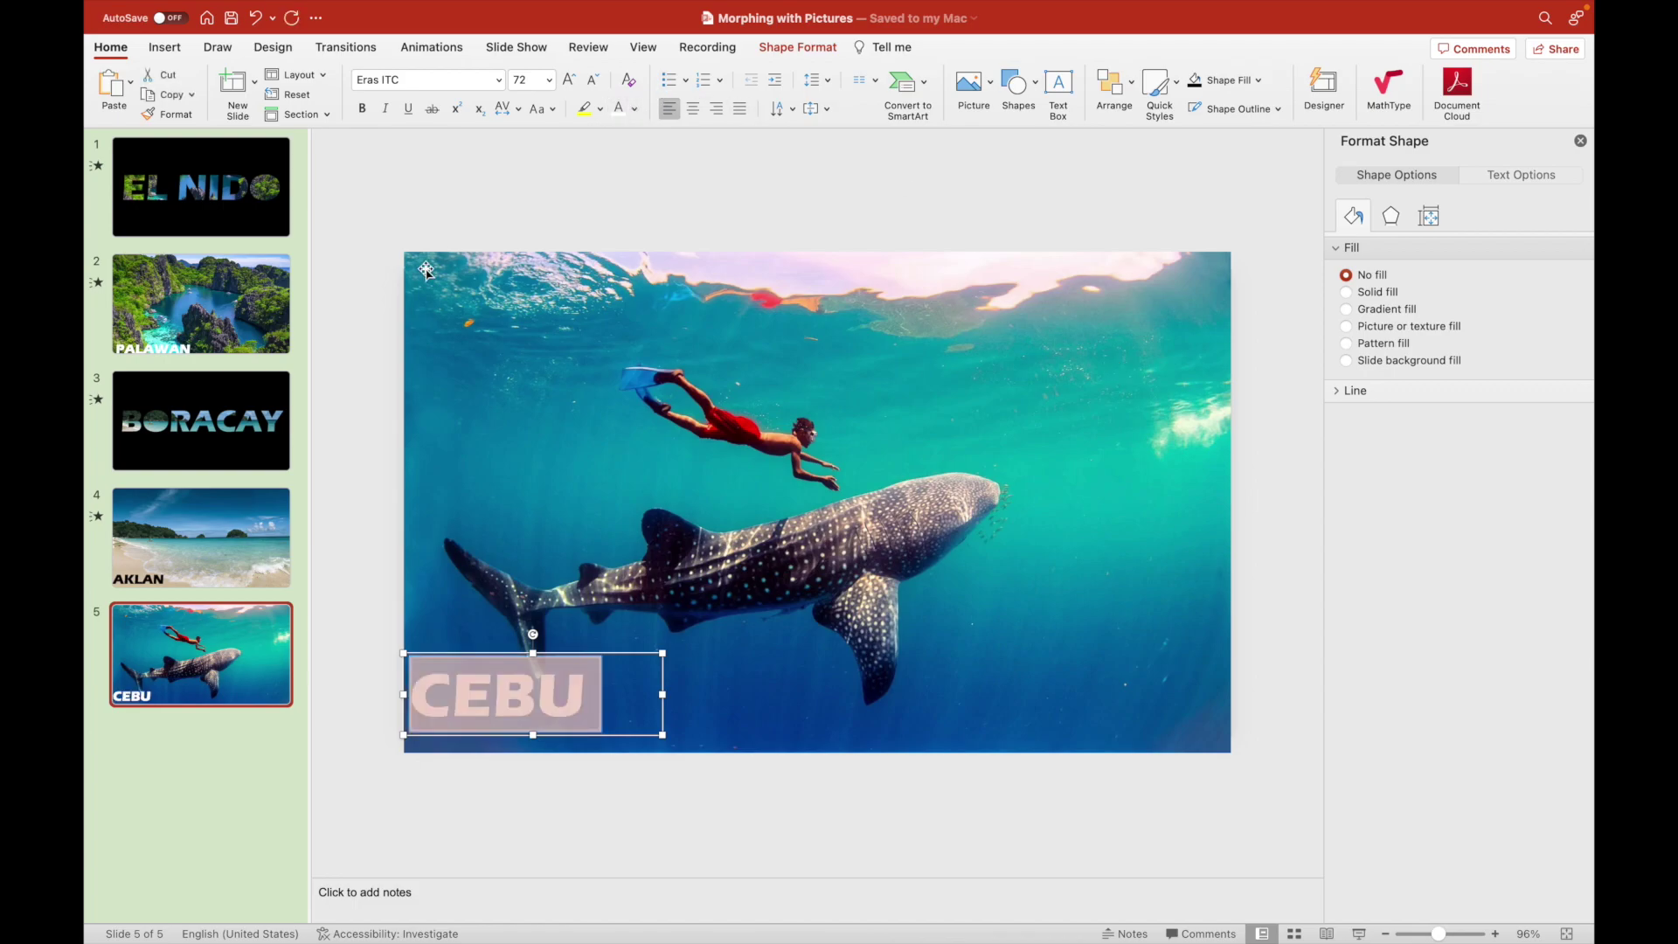
pyautogui.click(384, 307)
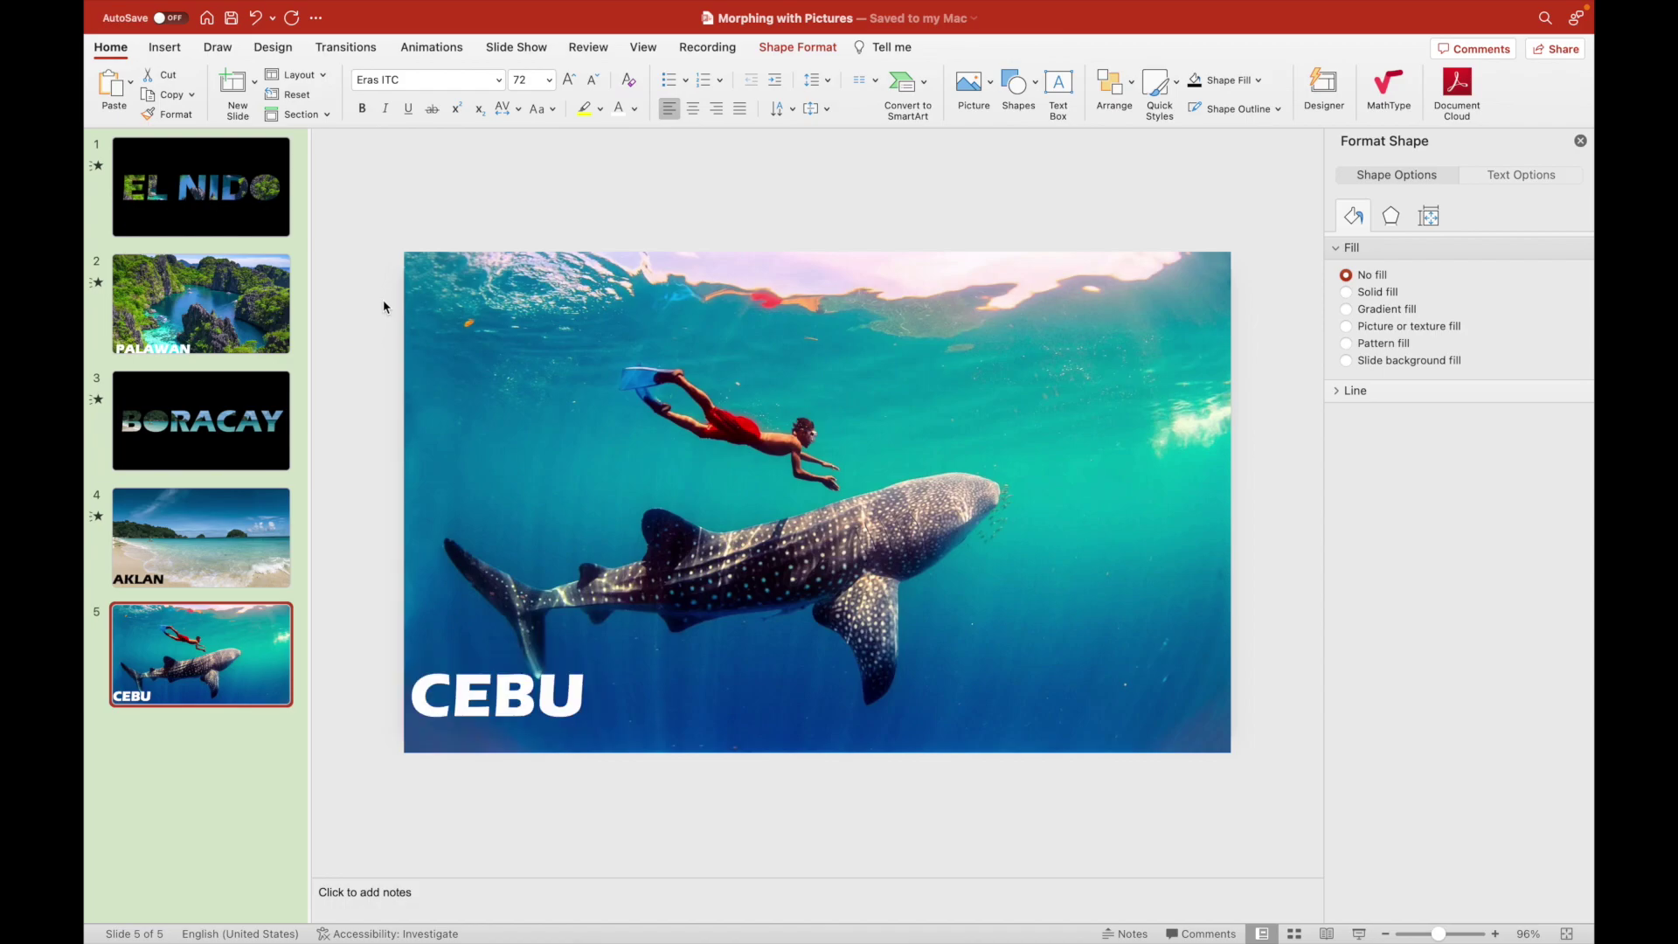
# Duplicate slide 5 as a new slide 6.
pyautogui.click(259, 653)
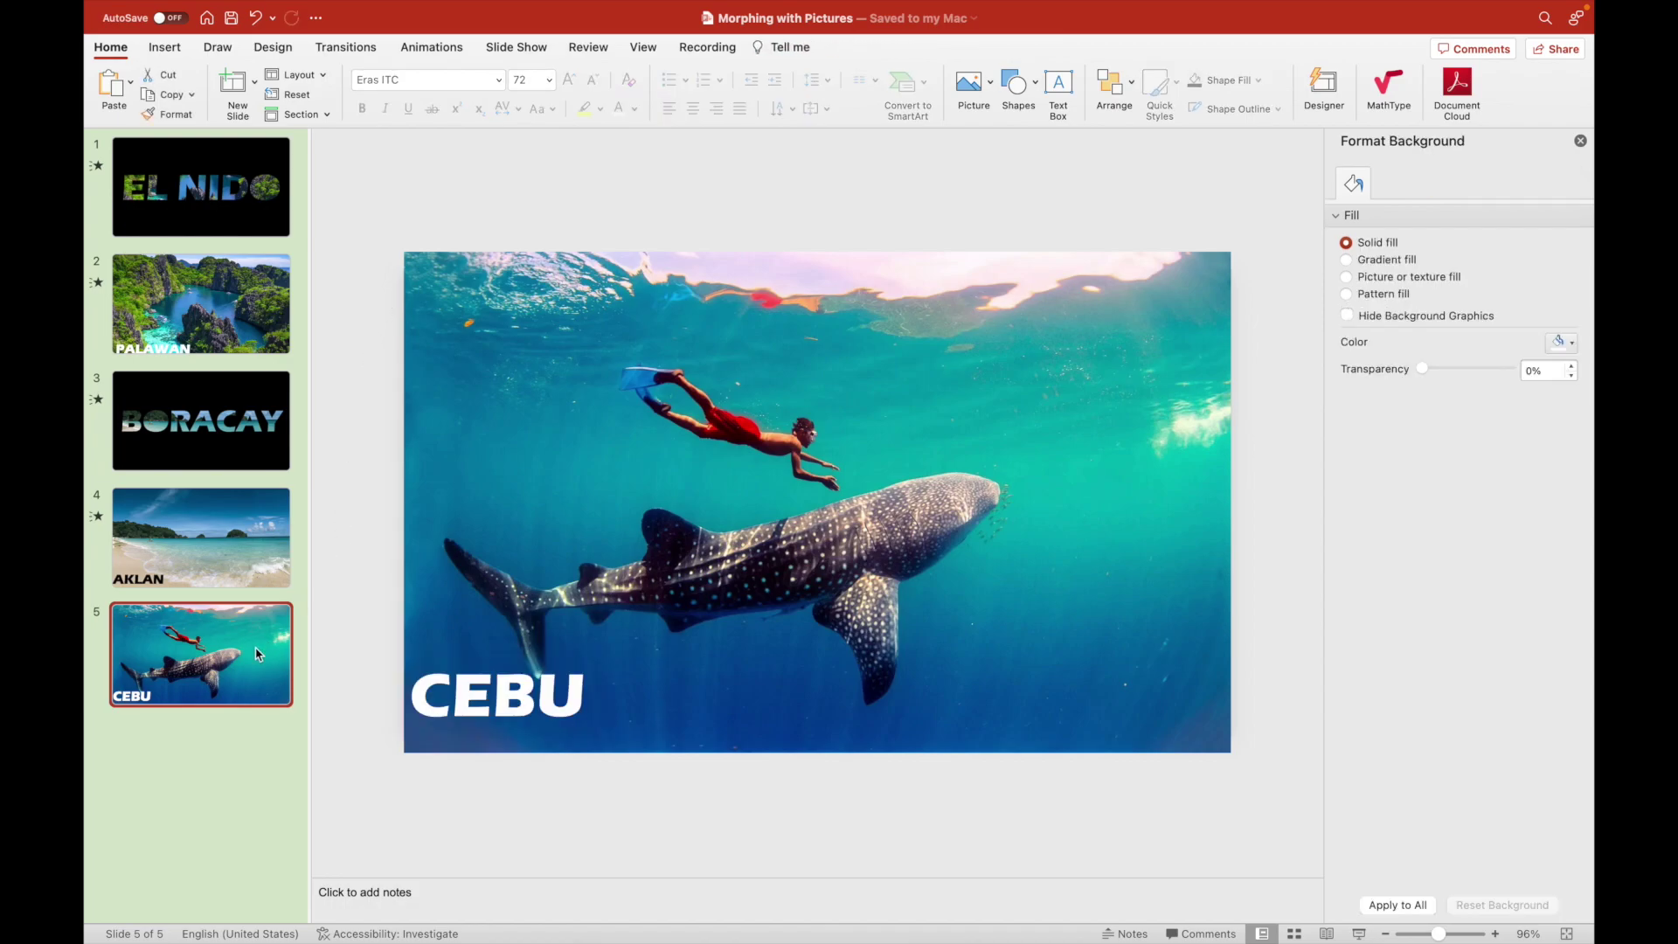
pyautogui.press('super+v')
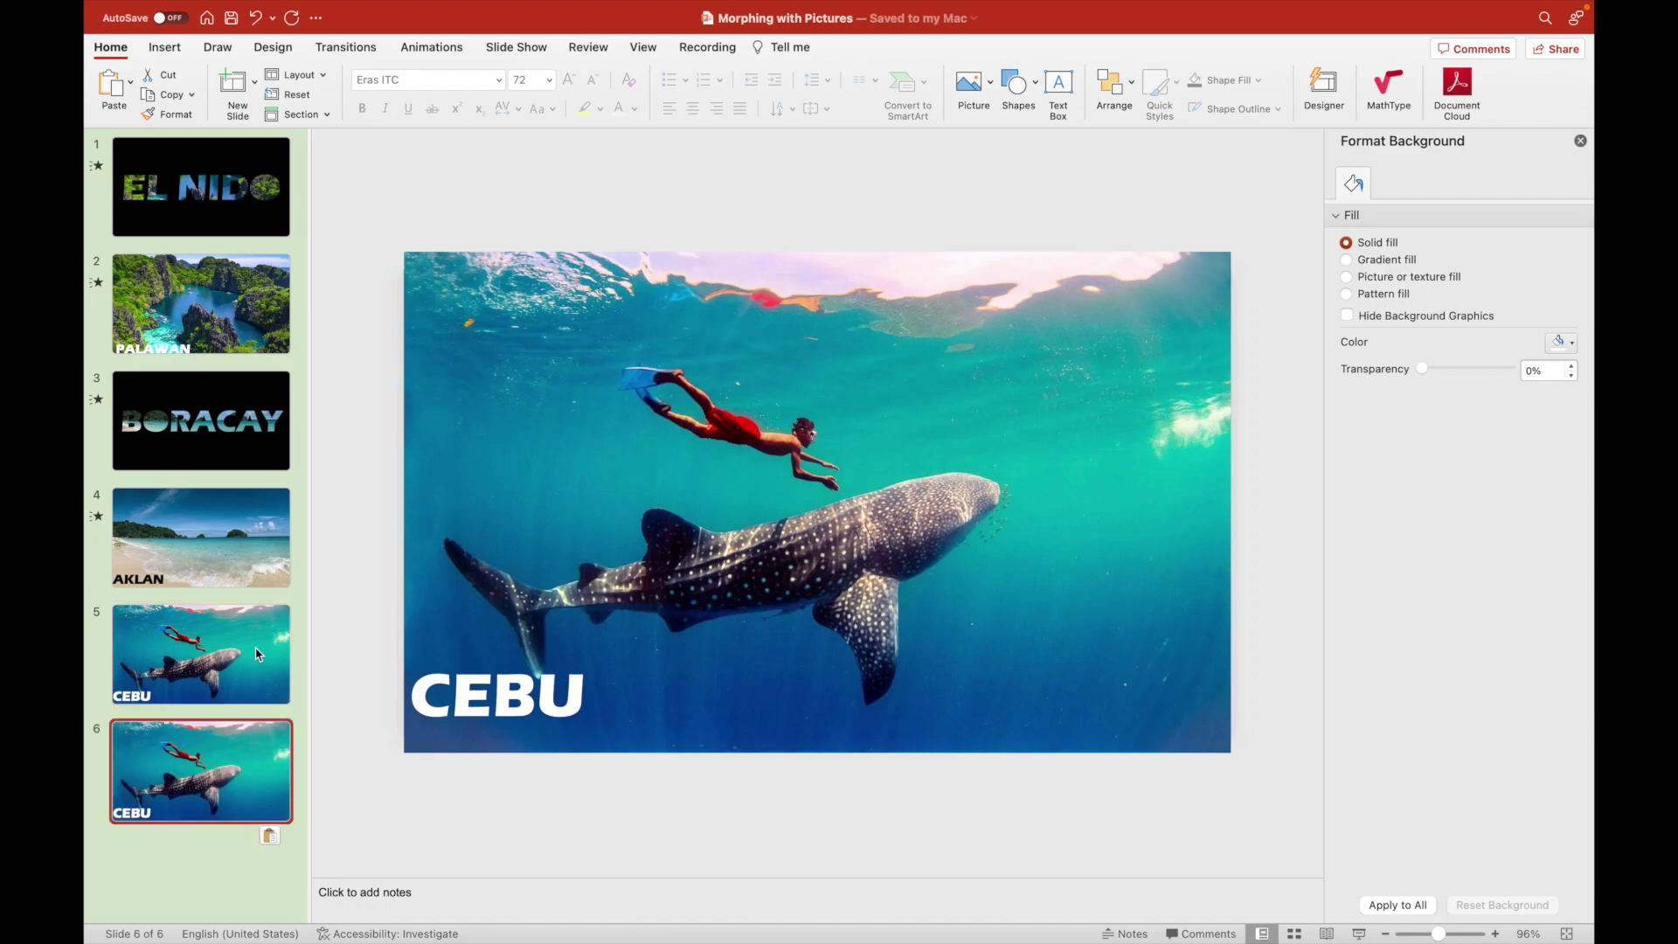
pyautogui.click(259, 653)
# On slide 5, relocate the CEBU caption just beyond the slide's right edge.
pyautogui.click(443, 690)
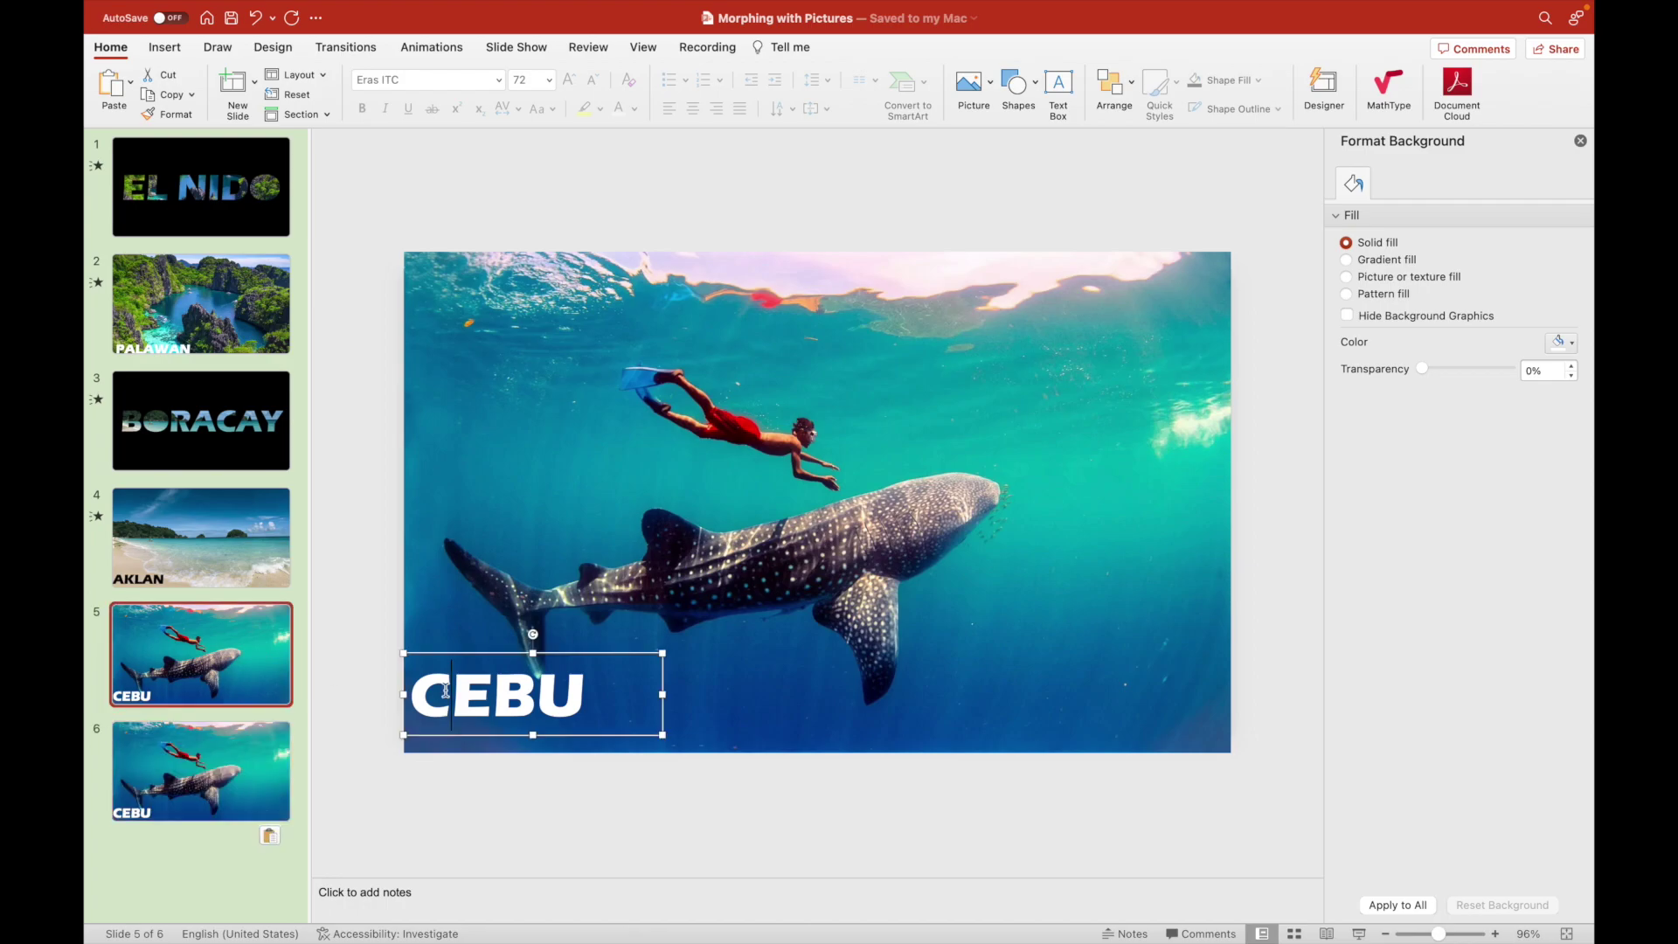
pyautogui.click(473, 653)
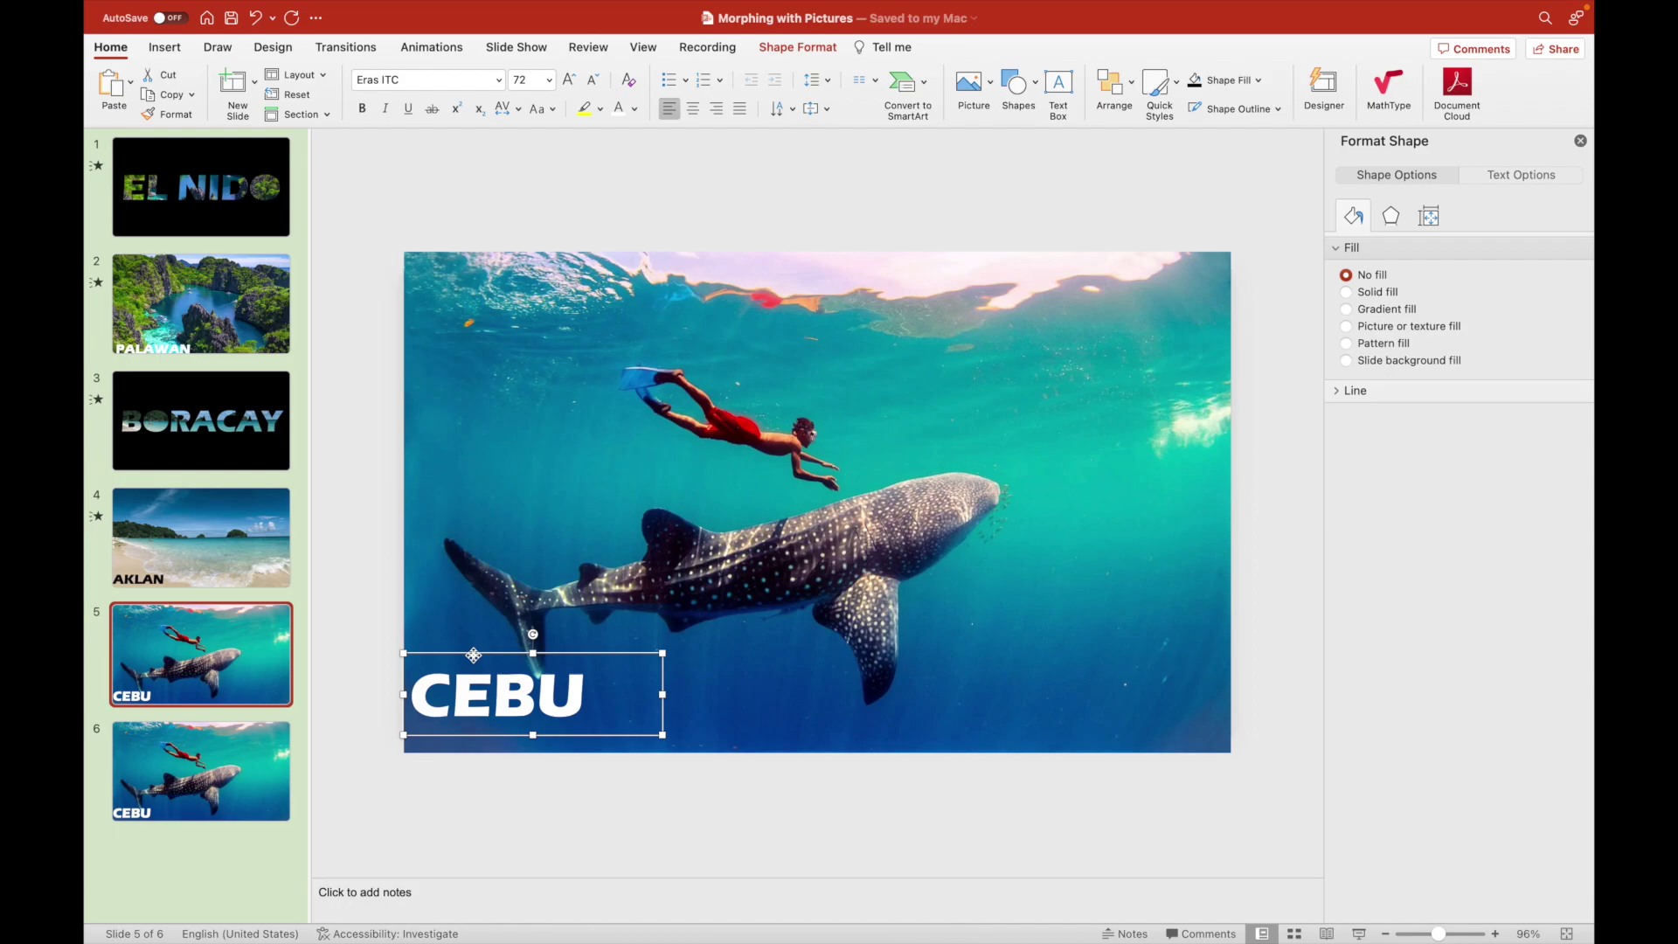
pyautogui.press('super+c')
pyautogui.press('super+v')
pyautogui.moveTo(495, 666); pyautogui.dragTo(1312, 654)
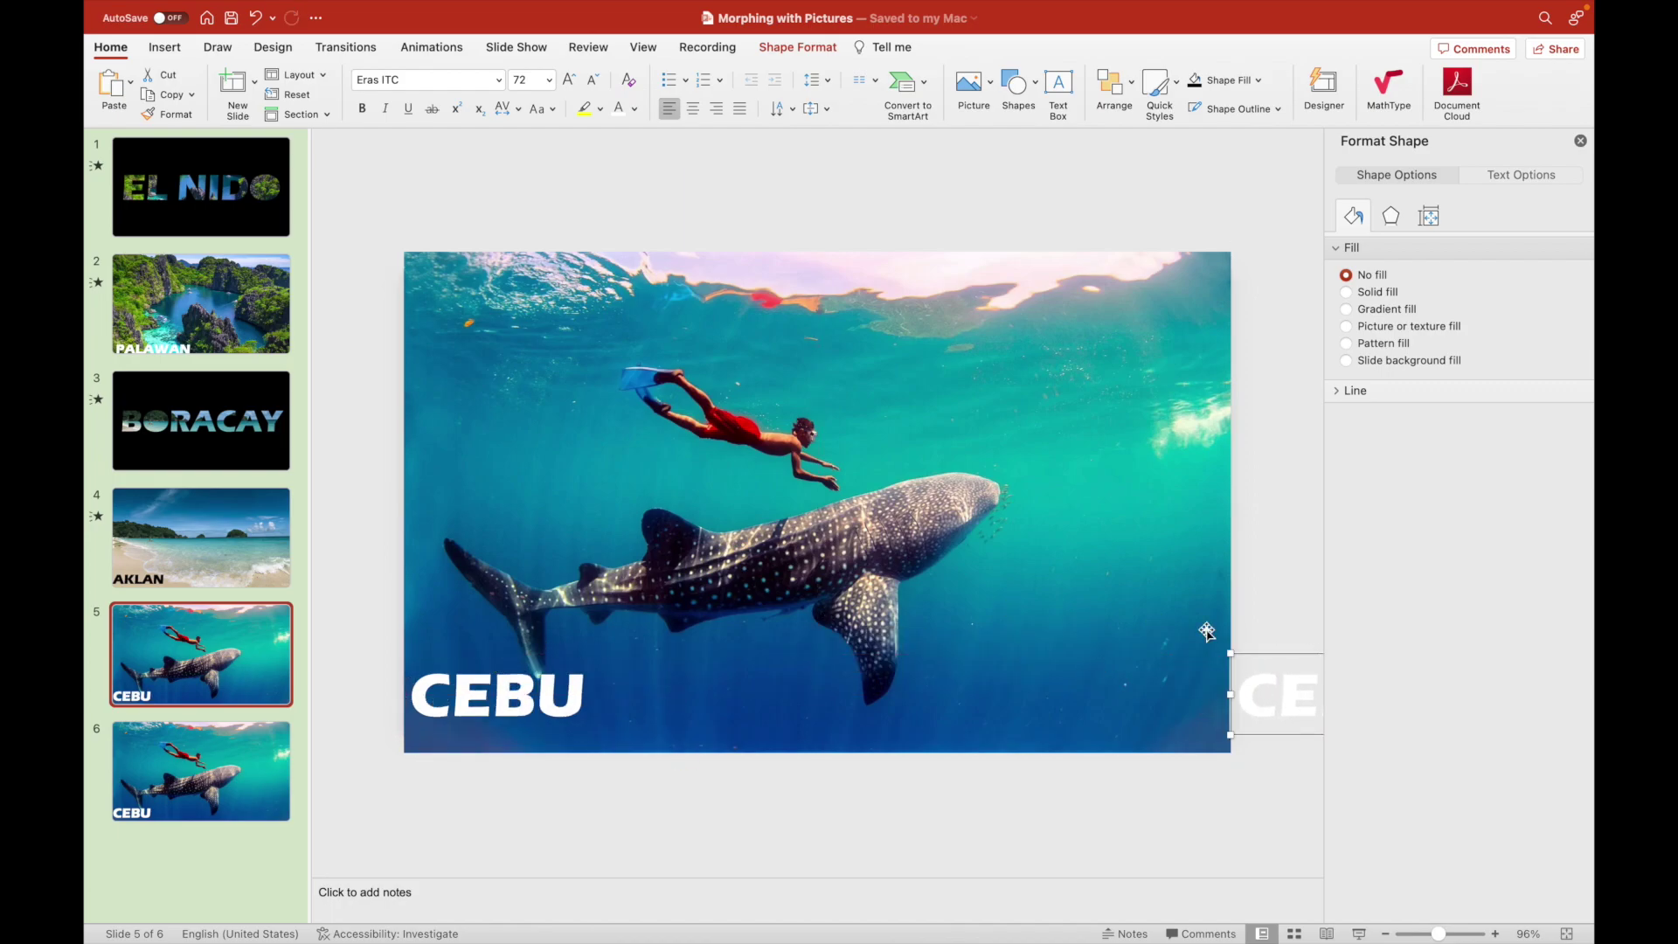
pyautogui.click(511, 701)
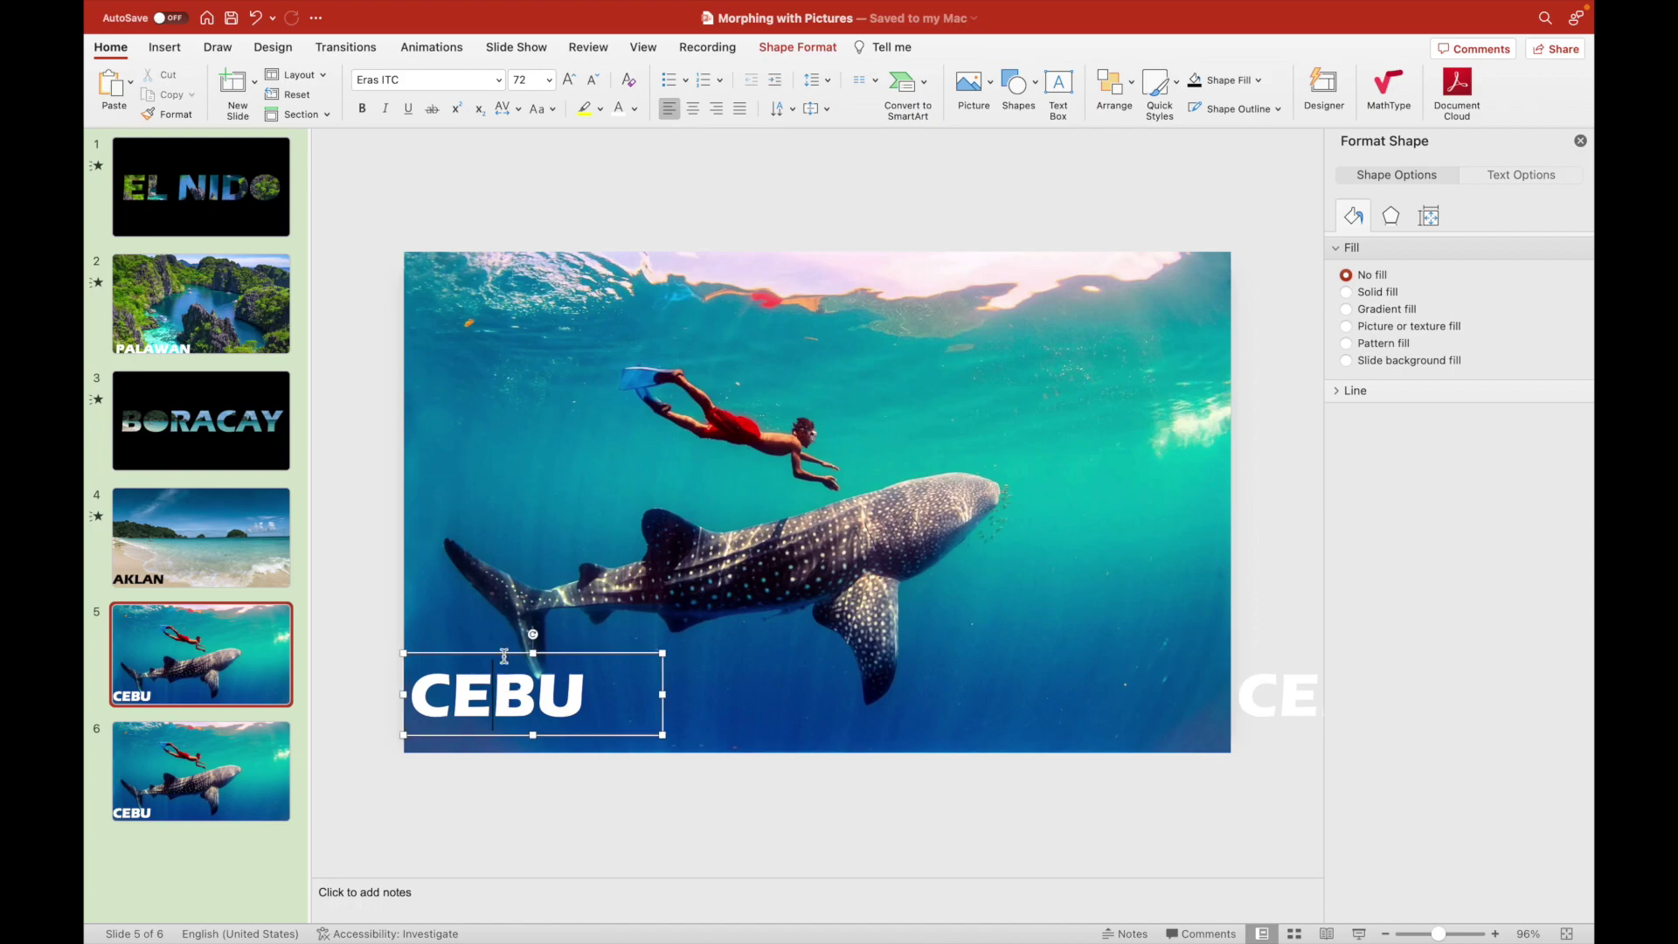
pyautogui.press('Delete')
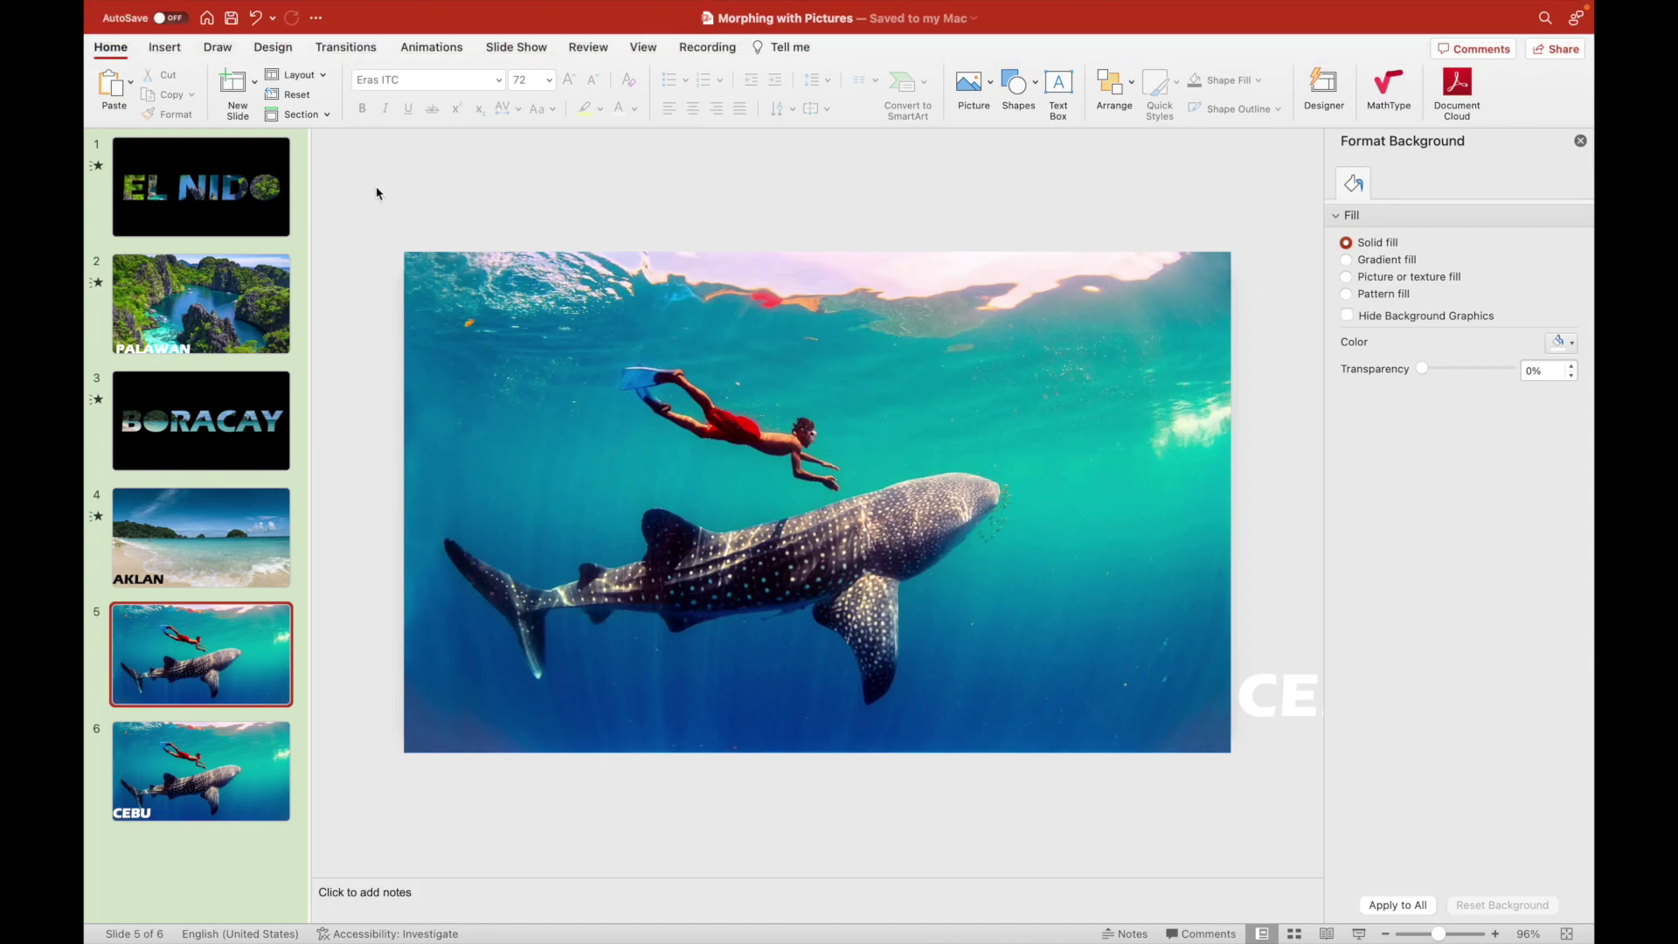
pyautogui.click(165, 47)
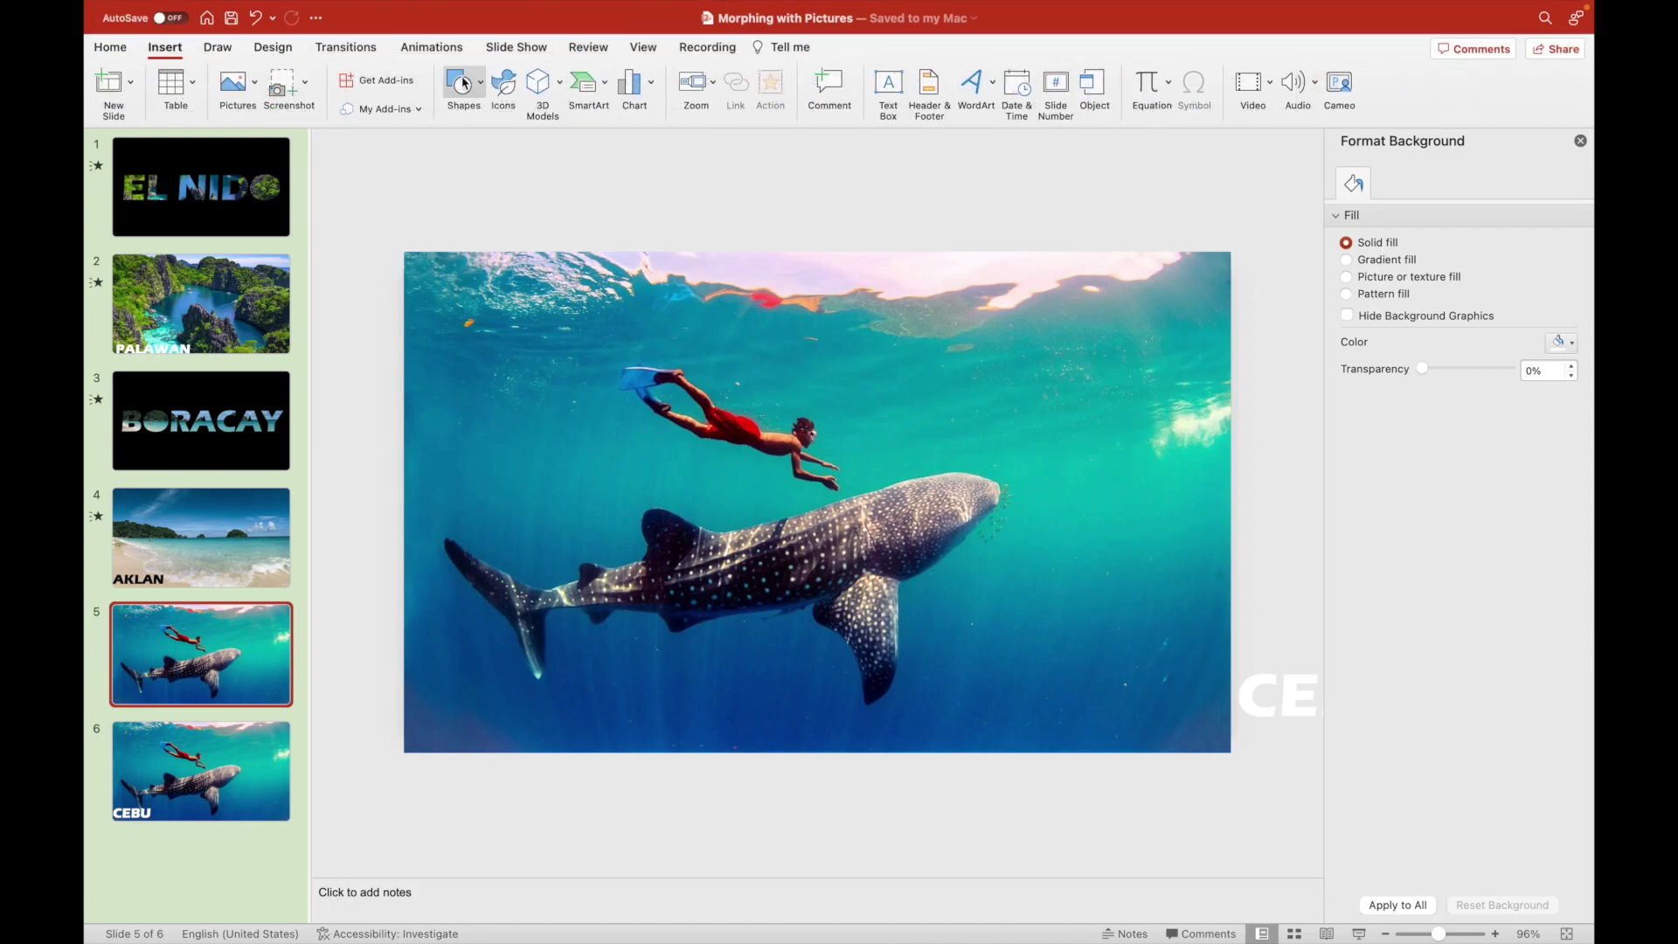
# Draw a black-filled rectangle about 33.87 × 19.05 cm covering slide 5's photo.
pyautogui.click(463, 83)
pyautogui.click(547, 132)
pyautogui.moveTo(418, 277)
pyautogui.mouseDown()
pyautogui.moveTo(674, 359)
pyautogui.moveTo(1117, 622)
pyautogui.moveTo(1232, 737)
pyautogui.mouseUp()
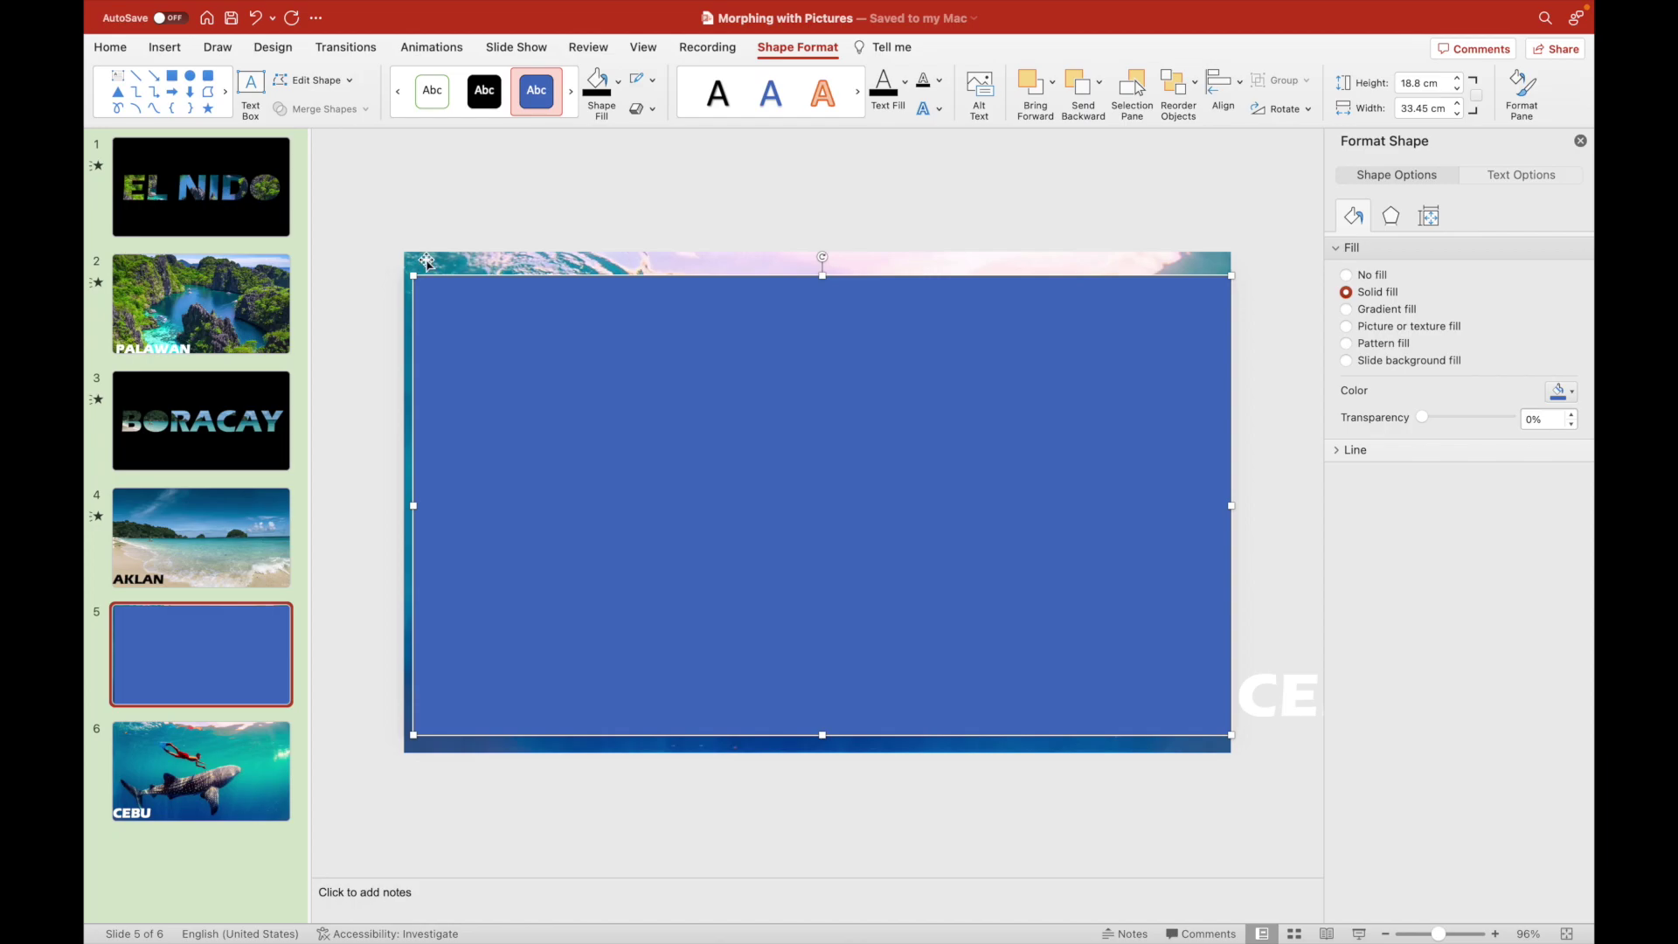
pyautogui.moveTo(413, 275); pyautogui.dragTo(403, 276)
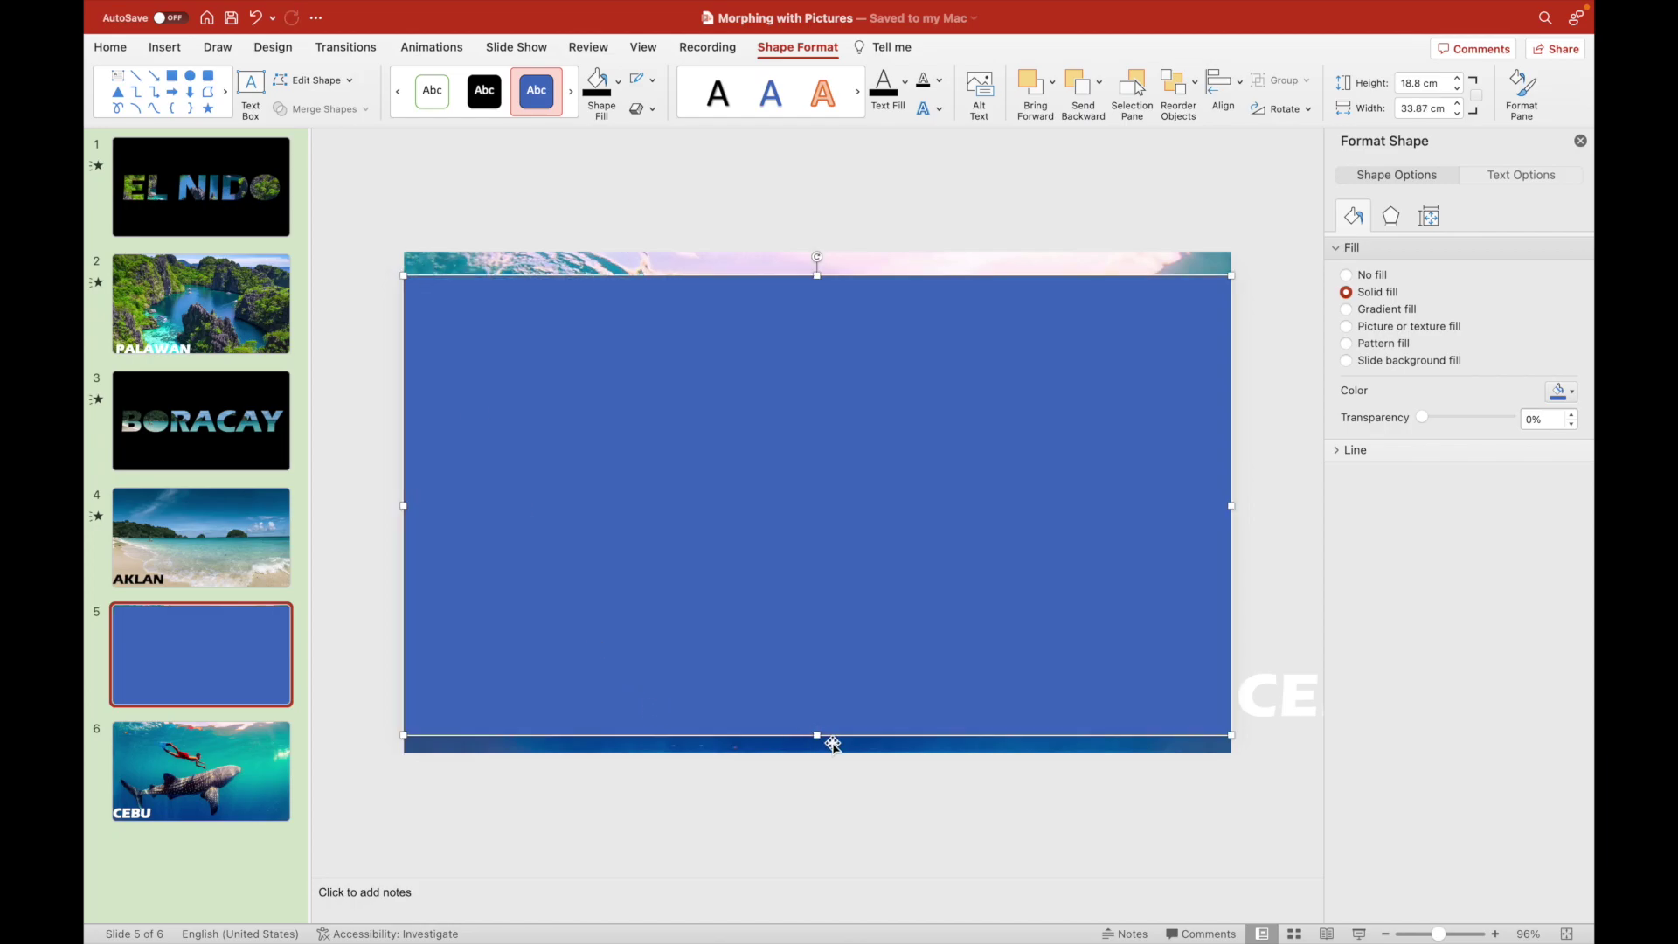
pyautogui.moveTo(816, 735); pyautogui.dragTo(824, 738)
pyautogui.moveTo(818, 274); pyautogui.dragTo(818, 269)
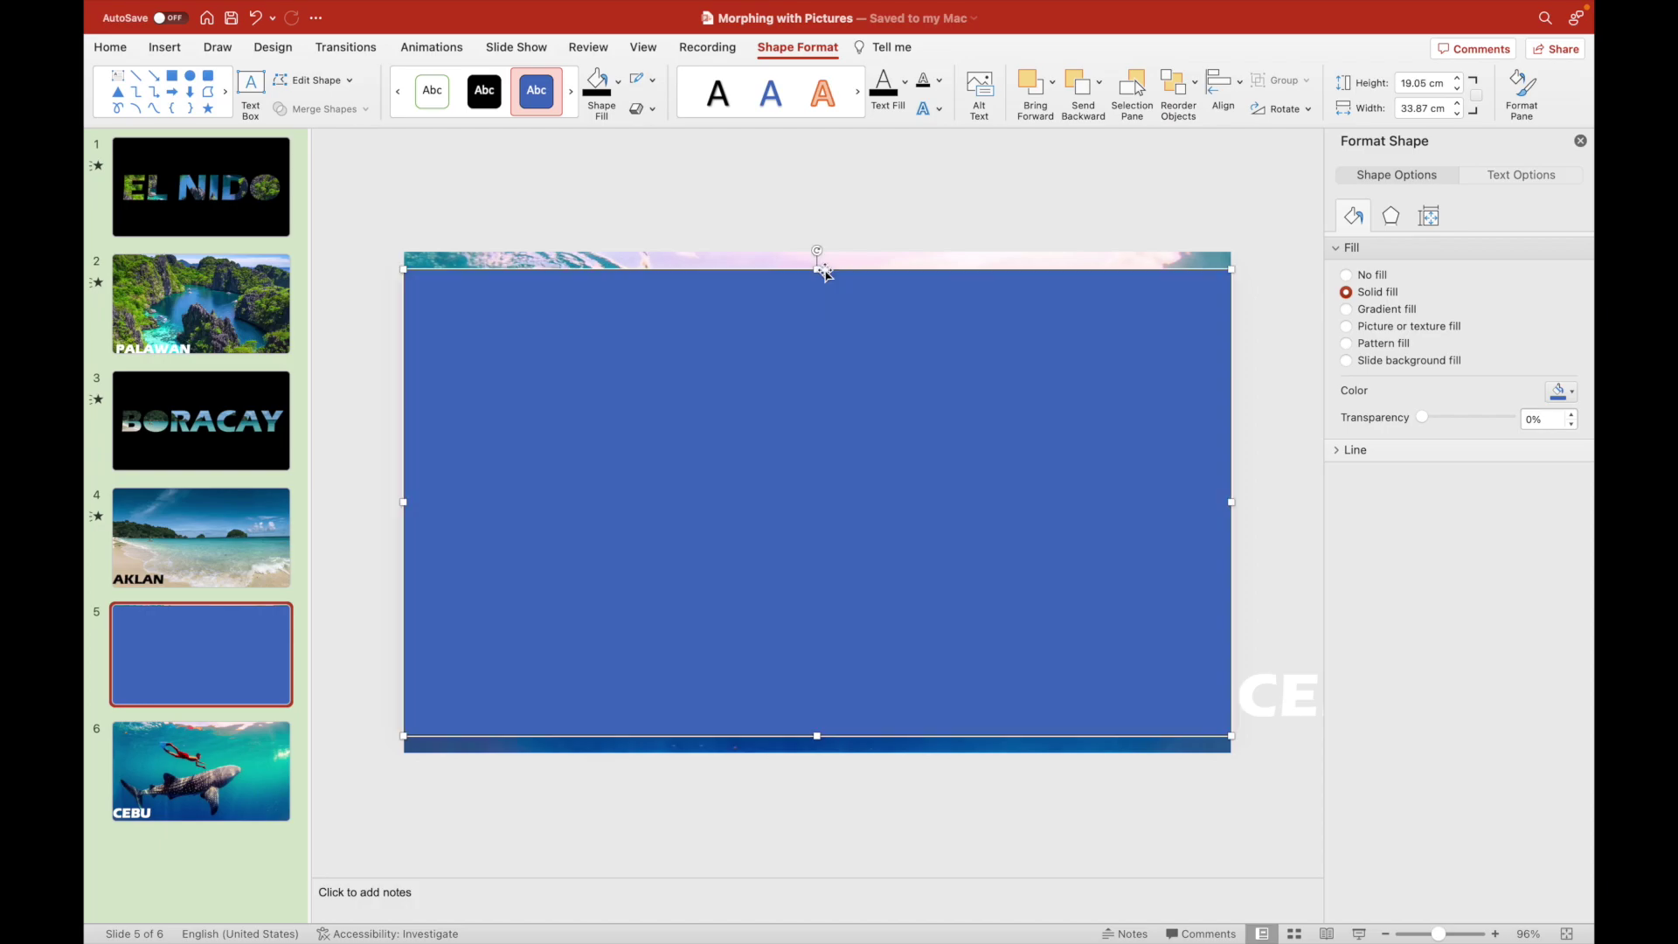
pyautogui.click(598, 83)
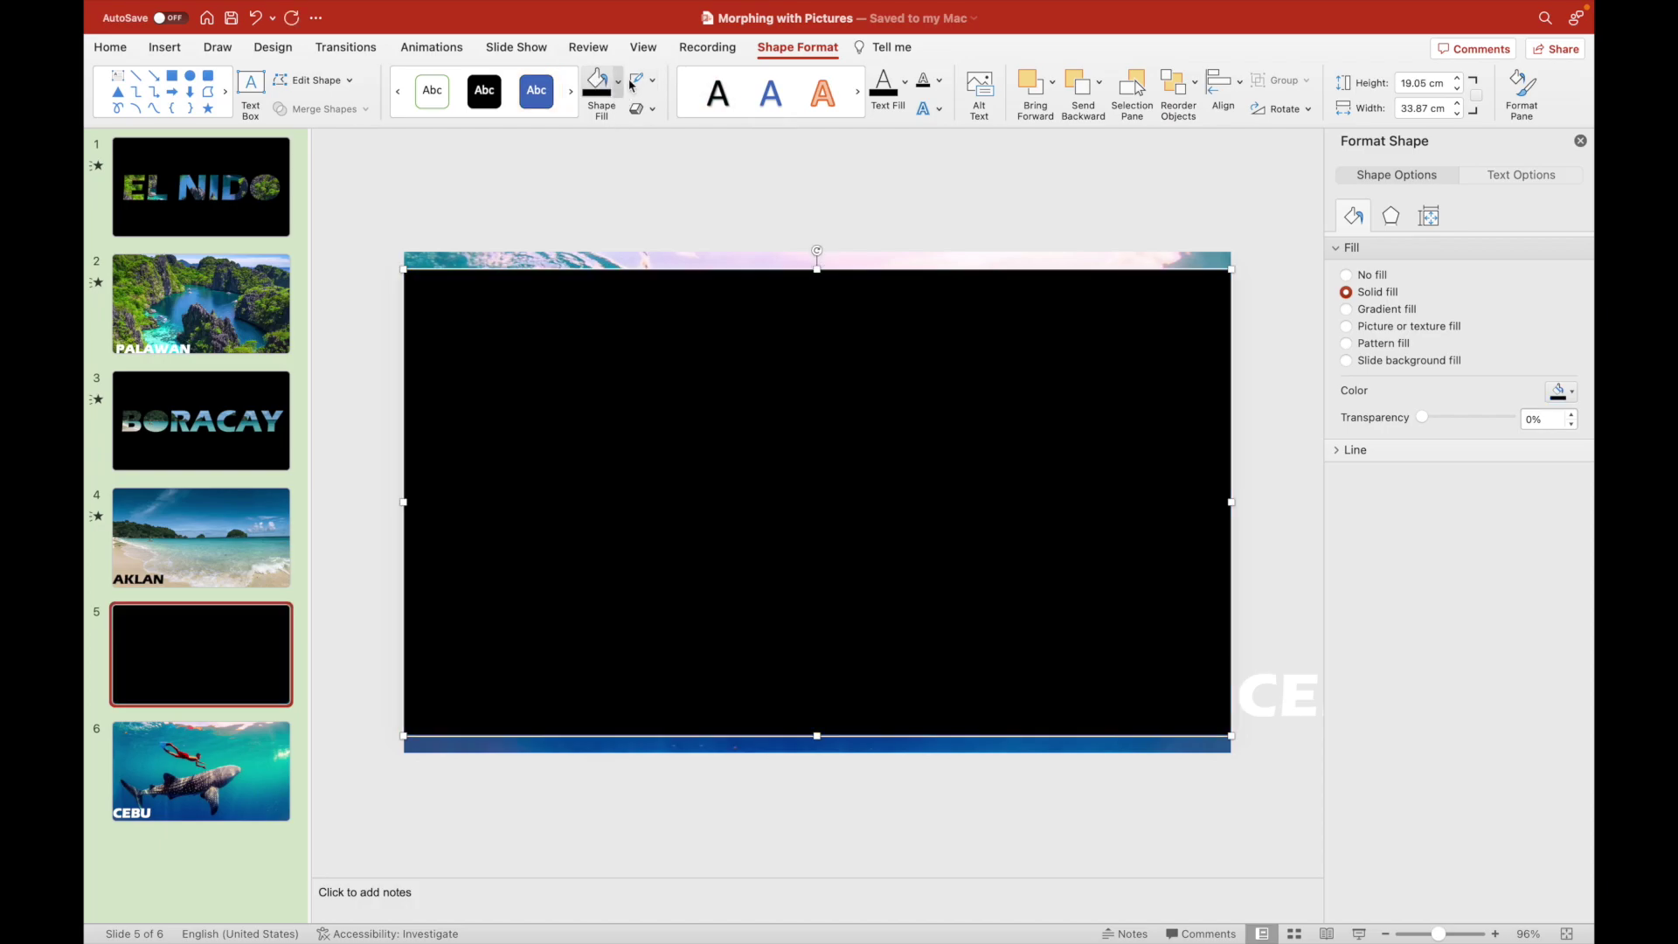
pyautogui.click(393, 221)
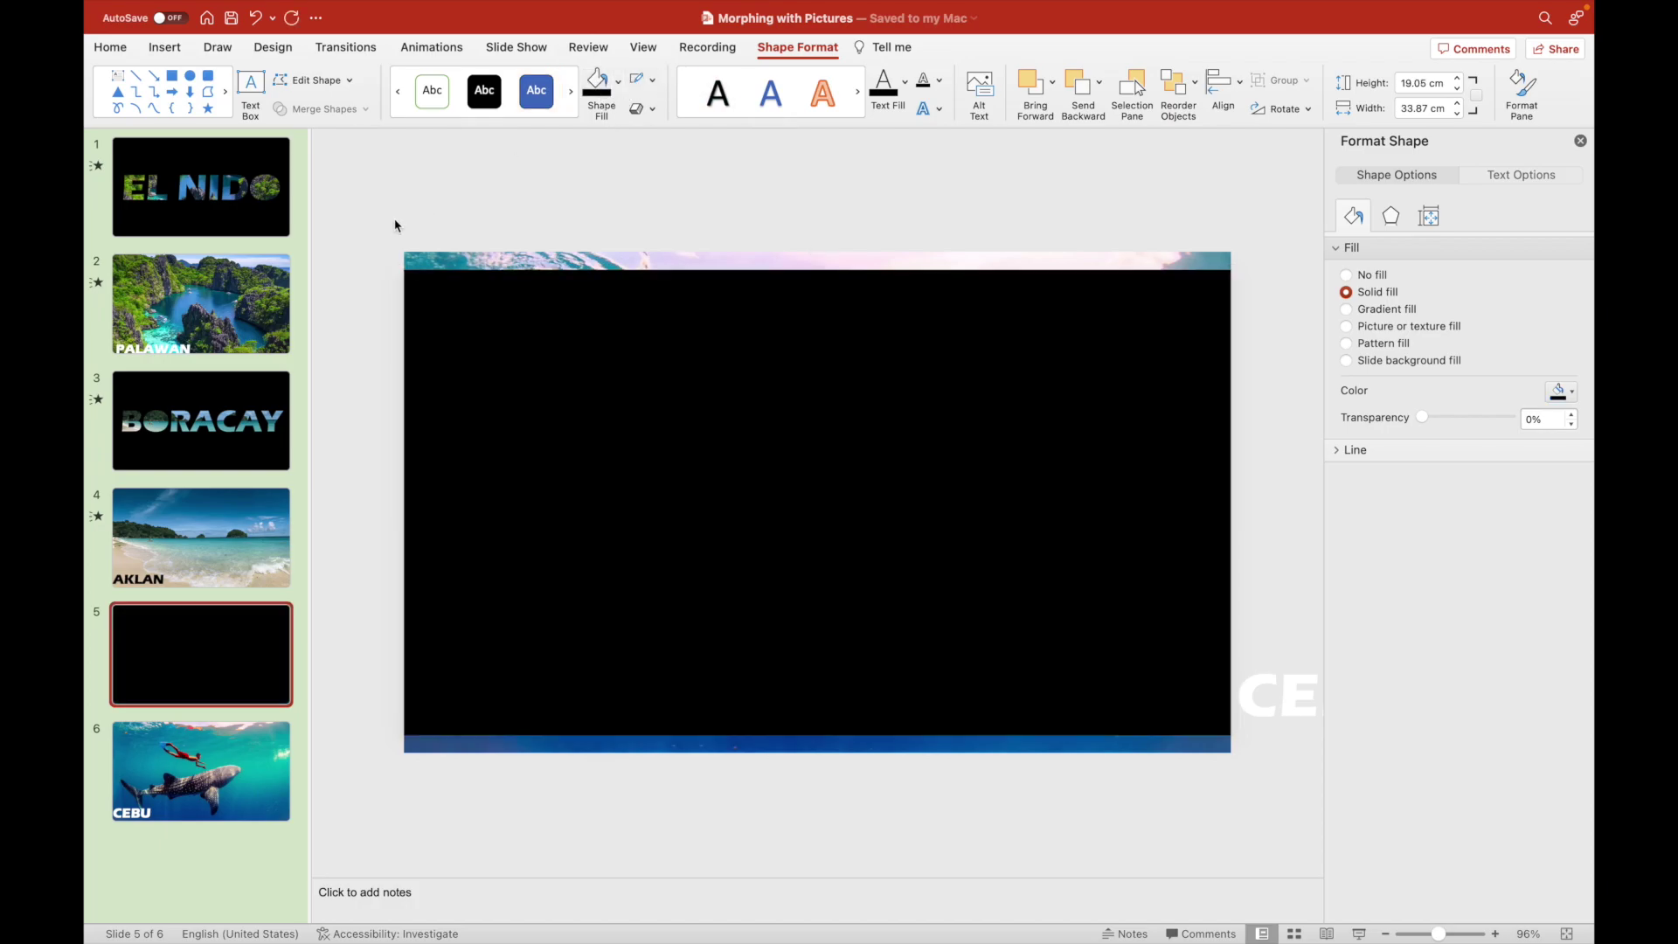
pyautogui.click(166, 47)
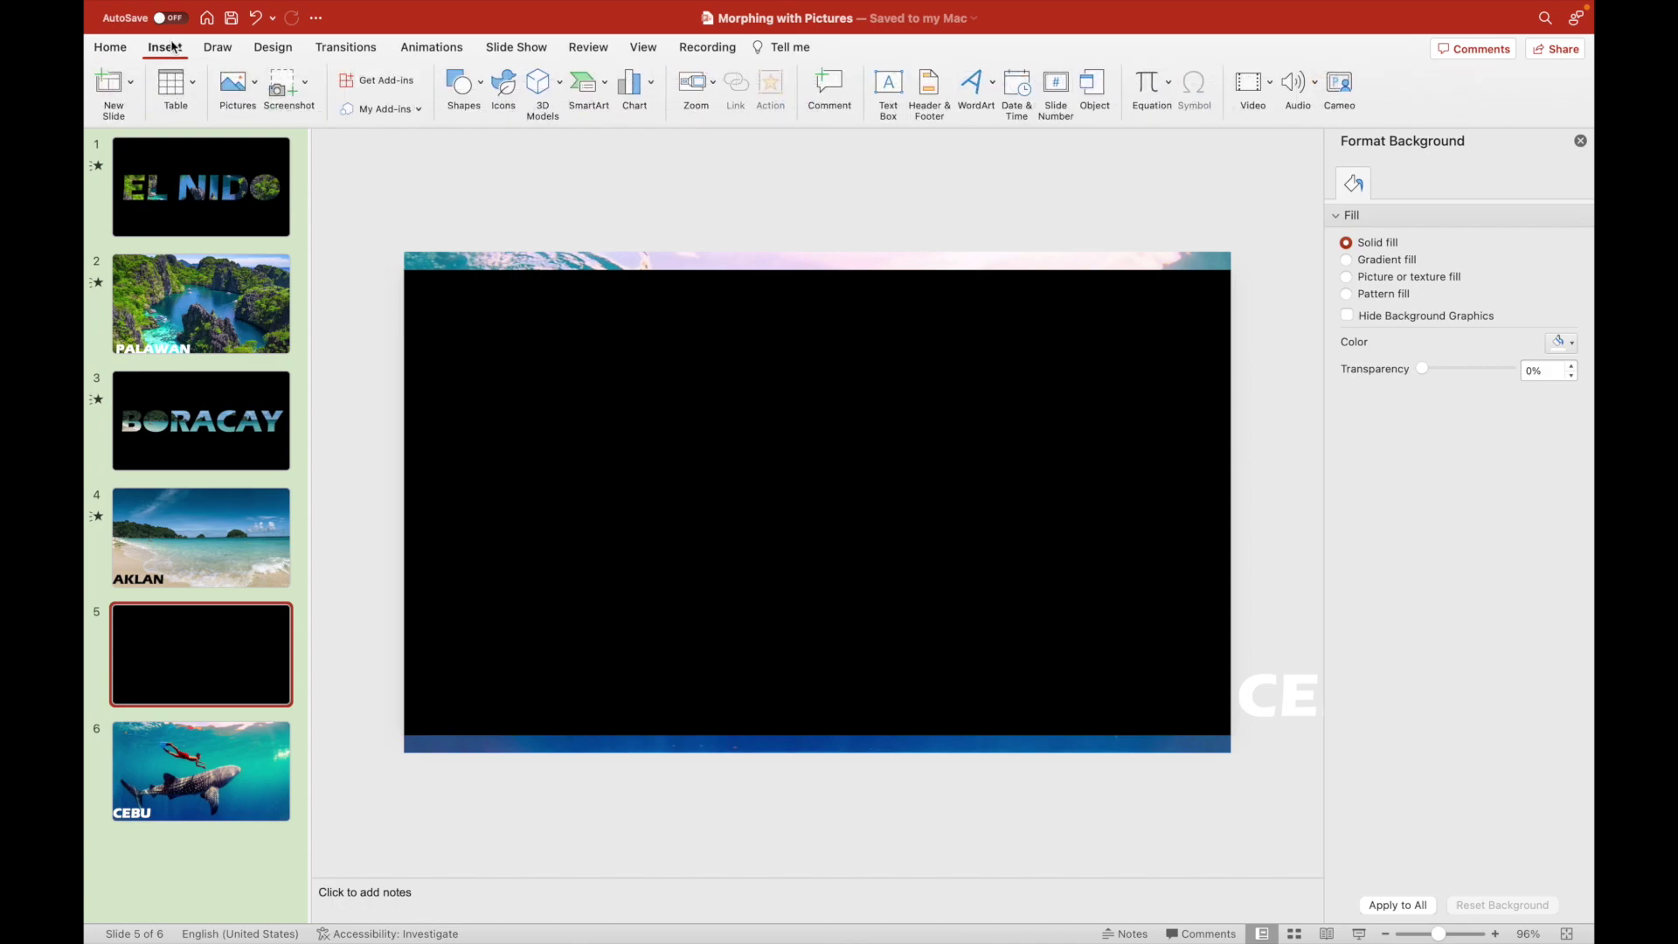
# Bring the CEBU text box onto the slide, widen it to full width and centre its text.
pyautogui.click(1276, 673)
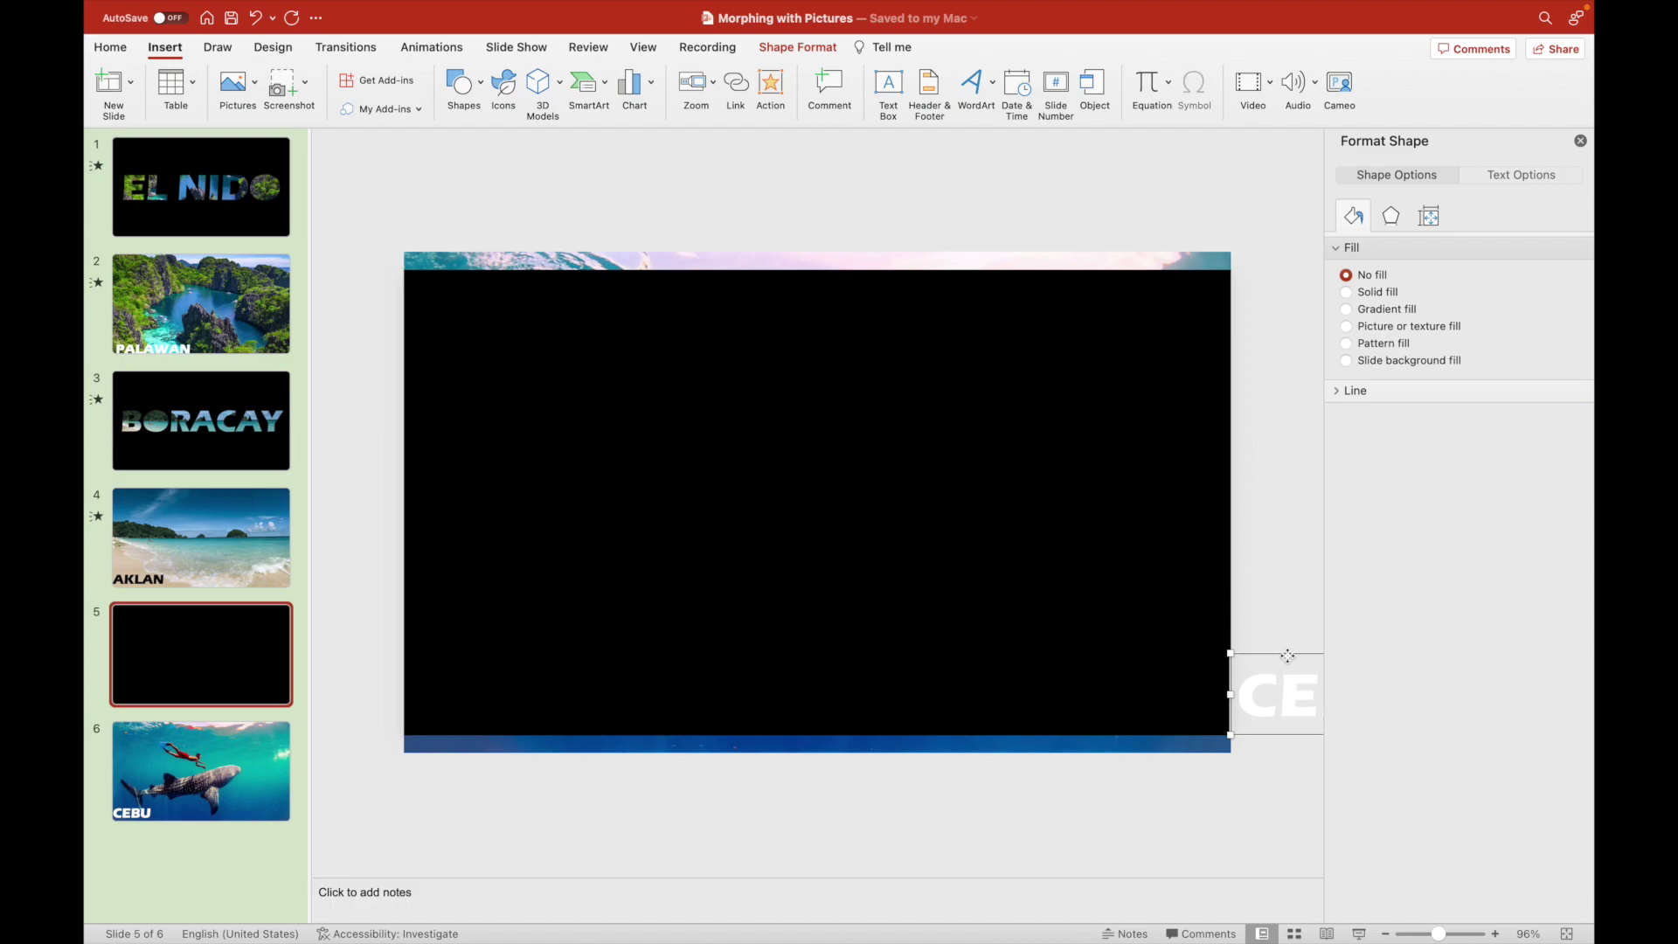
pyautogui.moveTo(1287, 656); pyautogui.dragTo(1050, 608)
pyautogui.scroll(-5, 875, 609)
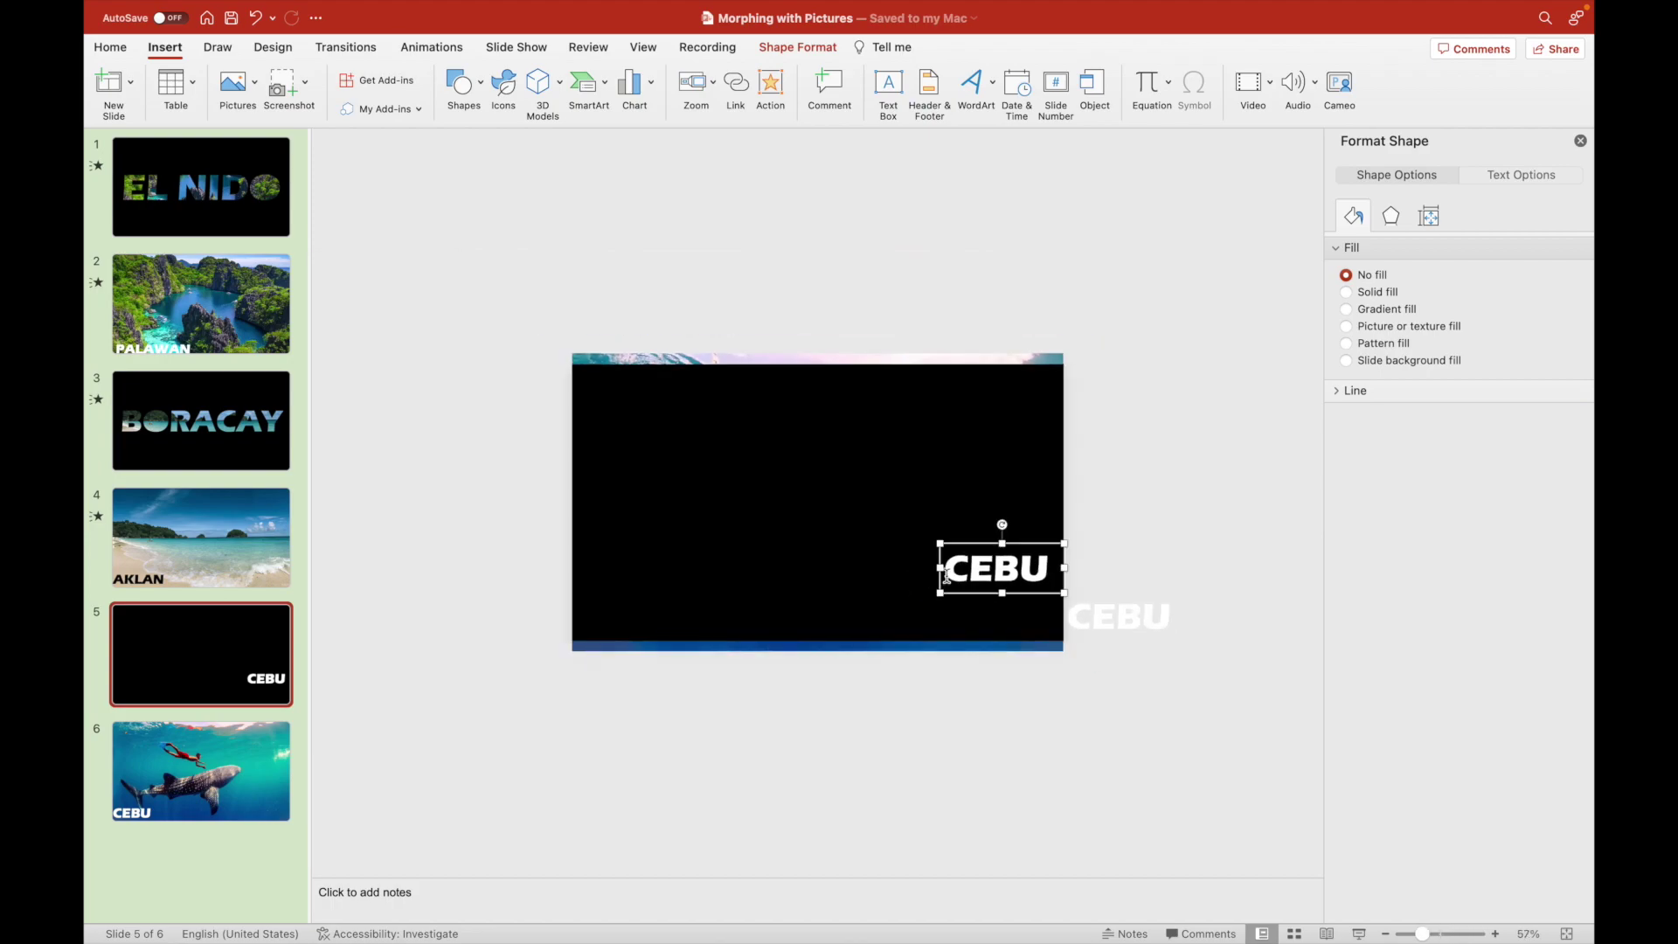
pyautogui.moveTo(939, 570); pyautogui.dragTo(574, 566)
pyautogui.moveTo(819, 542); pyautogui.dragTo(837, 418)
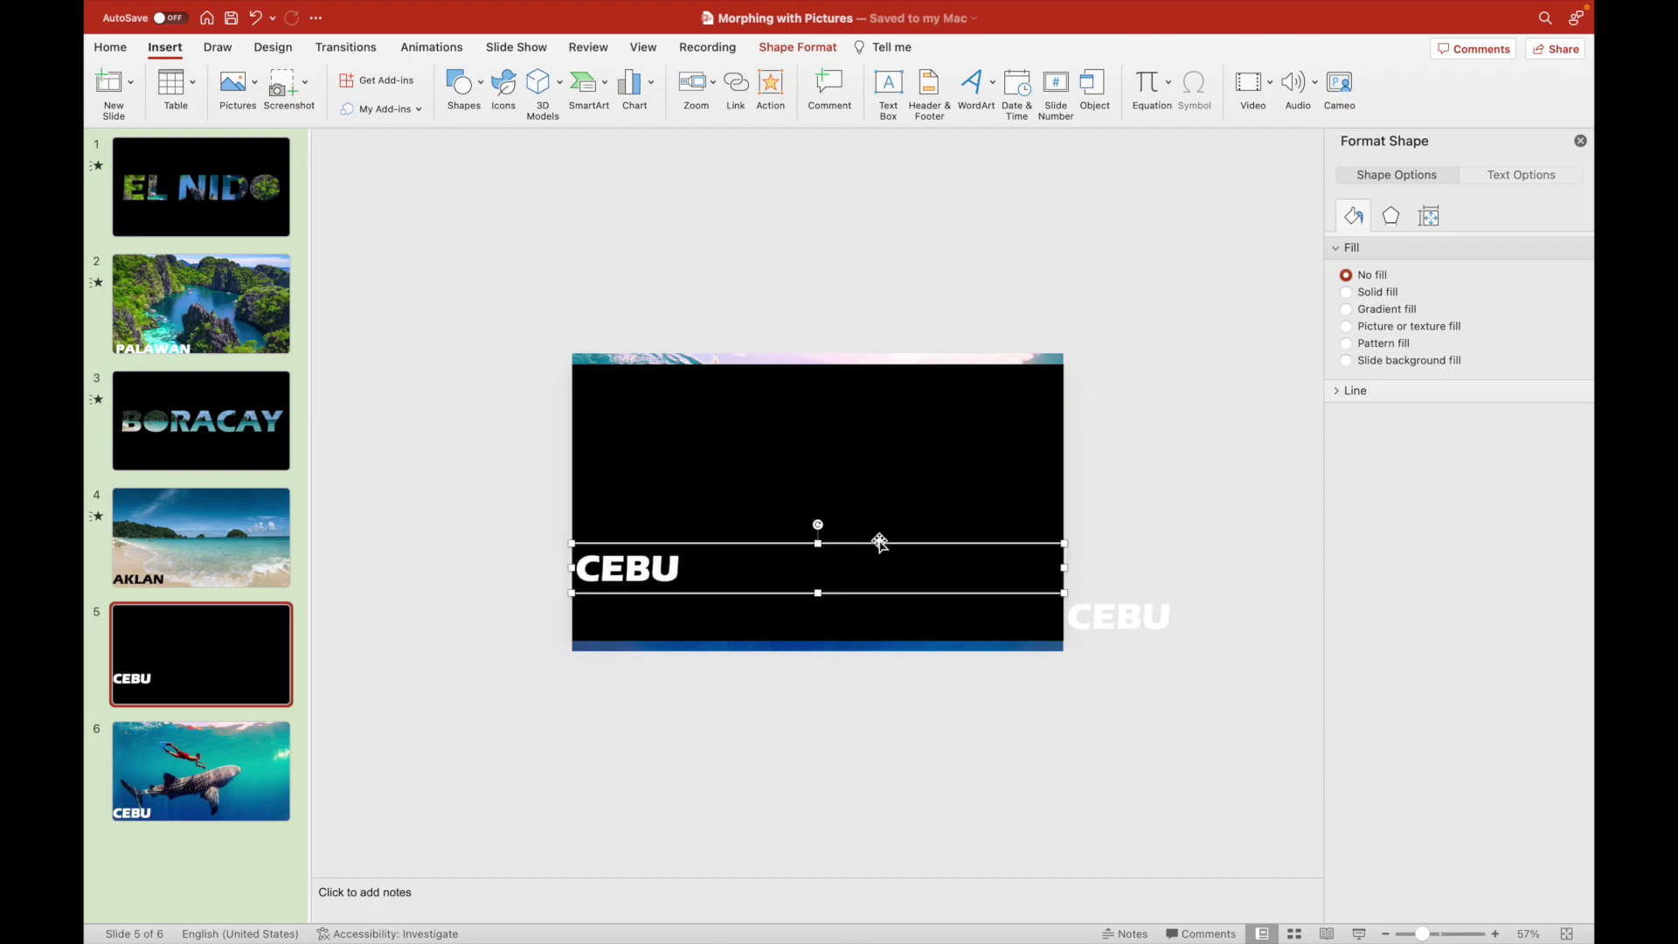
pyautogui.moveTo(876, 543); pyautogui.dragTo(883, 457)
pyautogui.press('super+e')
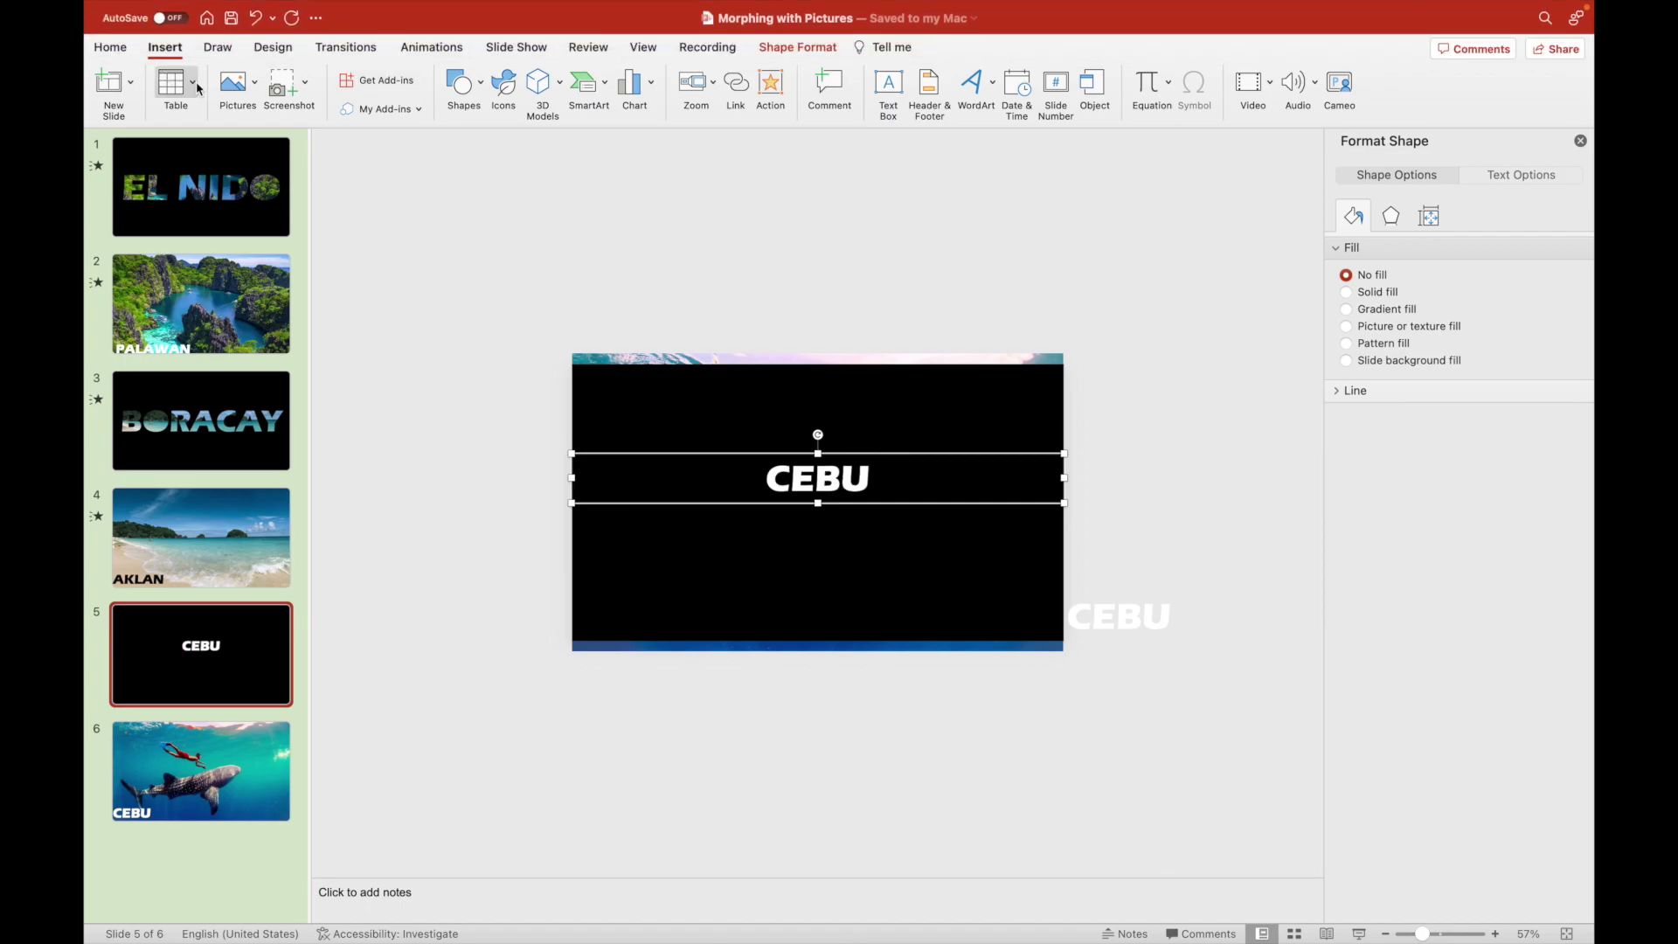
# Enlarge CEBU to 287 pt on one line and move it up across the slide's middle.
pyautogui.click(112, 47)
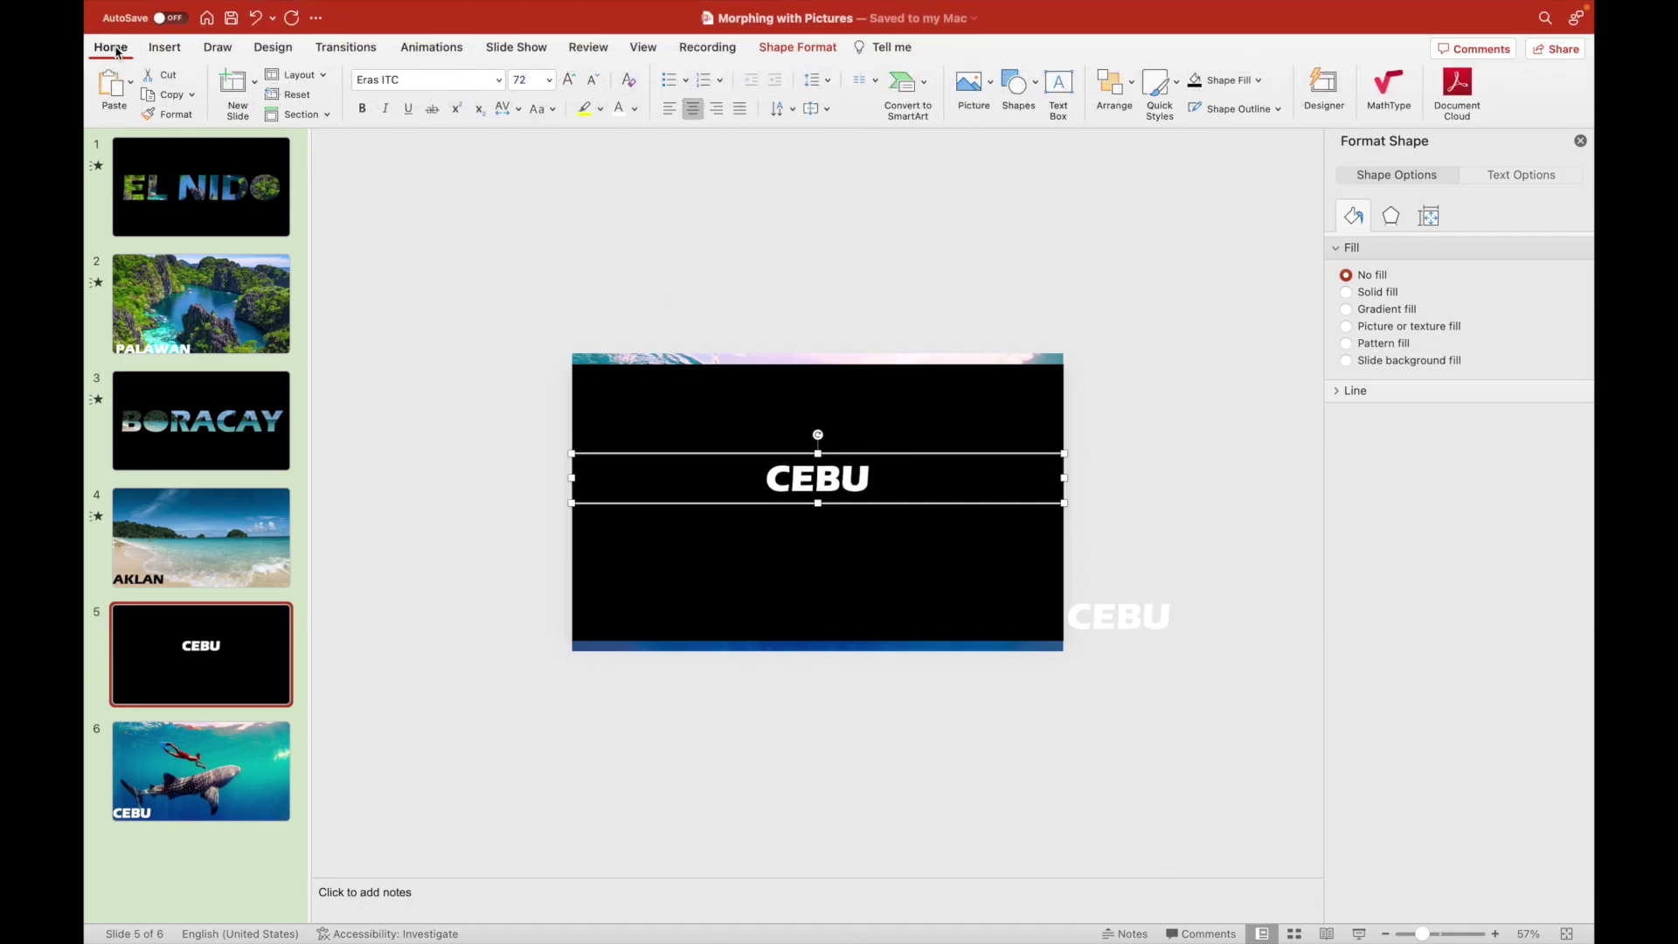
pyautogui.click(568, 79)
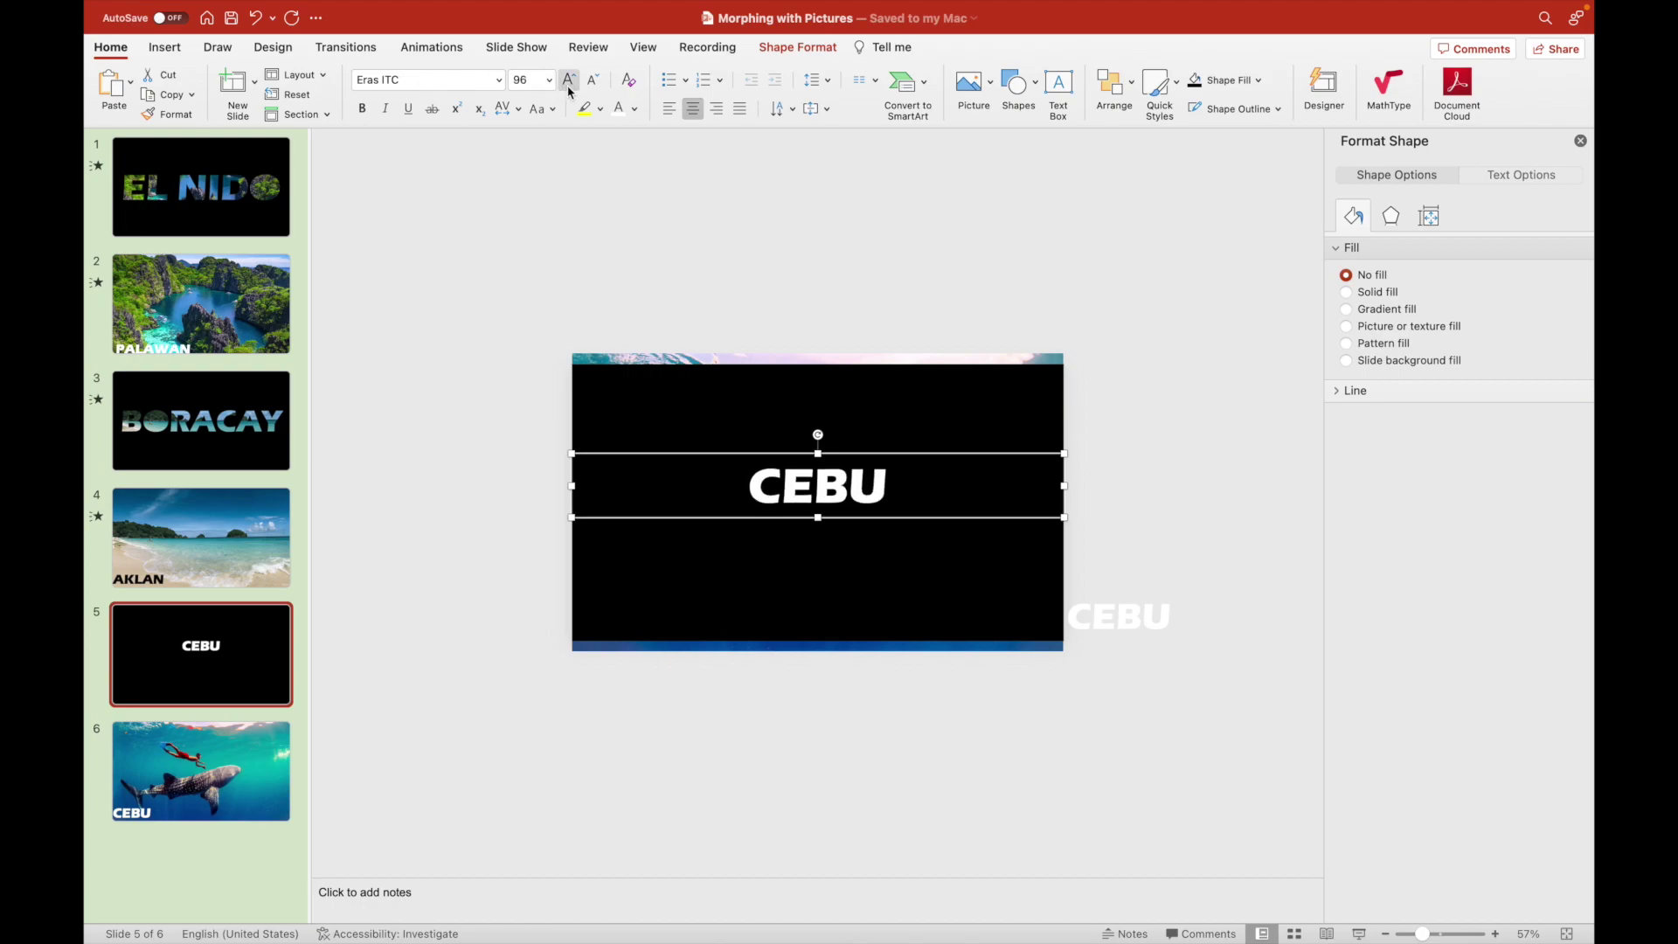
pyautogui.click(568, 80)
pyautogui.click(568, 80)
pyautogui.click(568, 80)
pyautogui.click(569, 87)
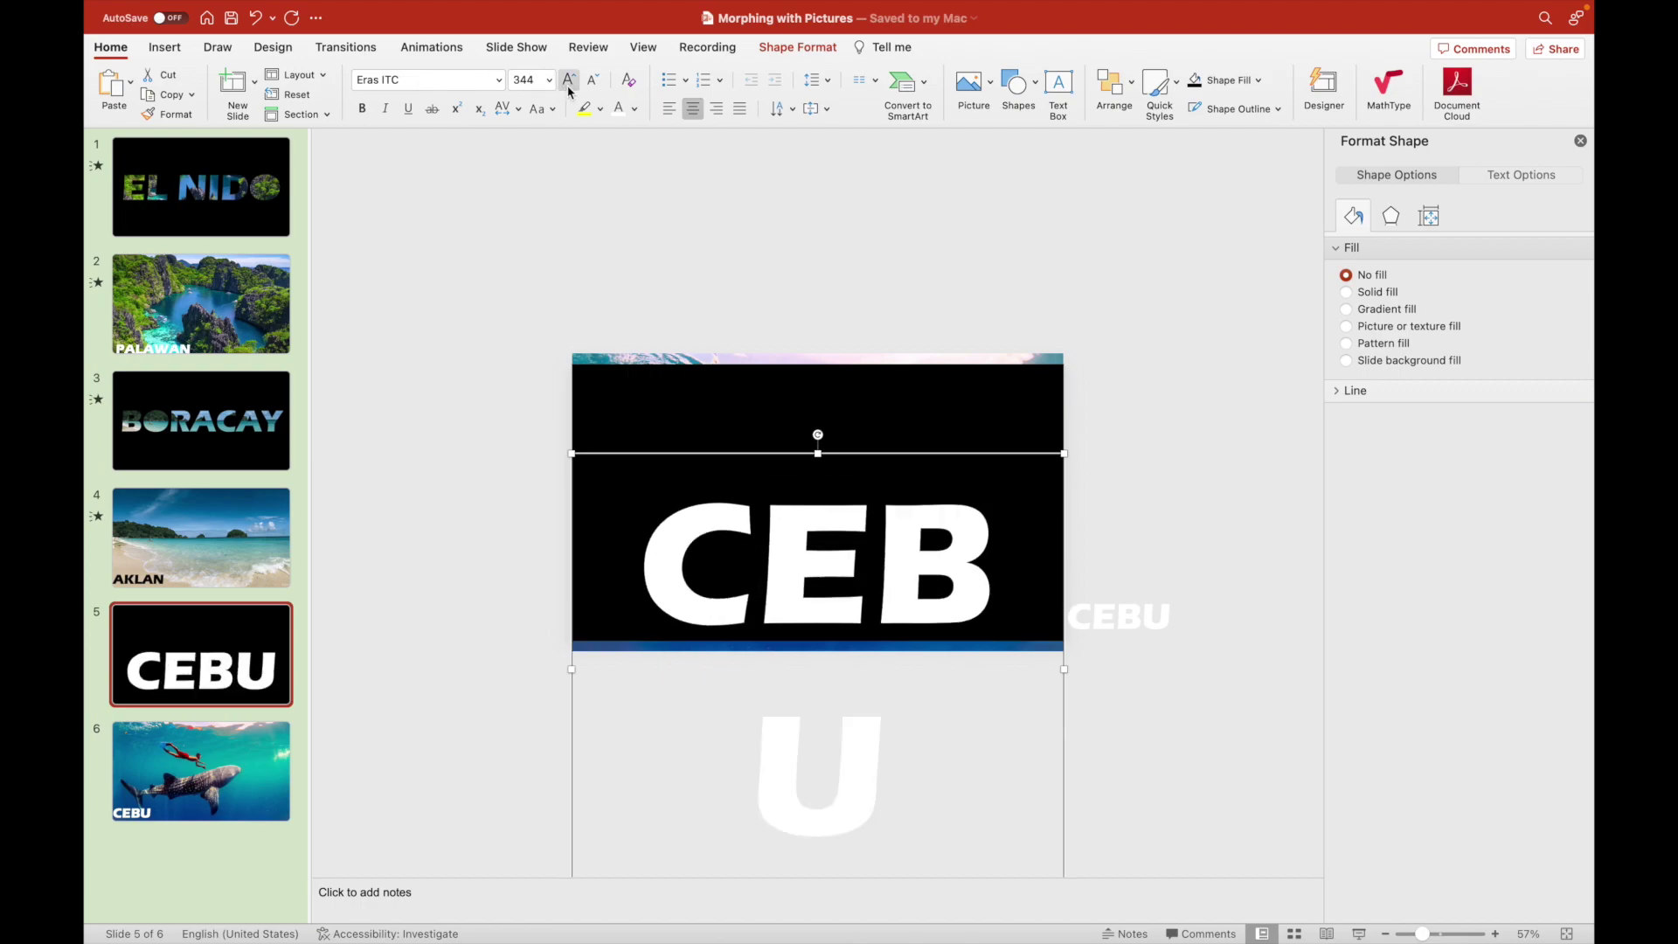
pyautogui.click(592, 80)
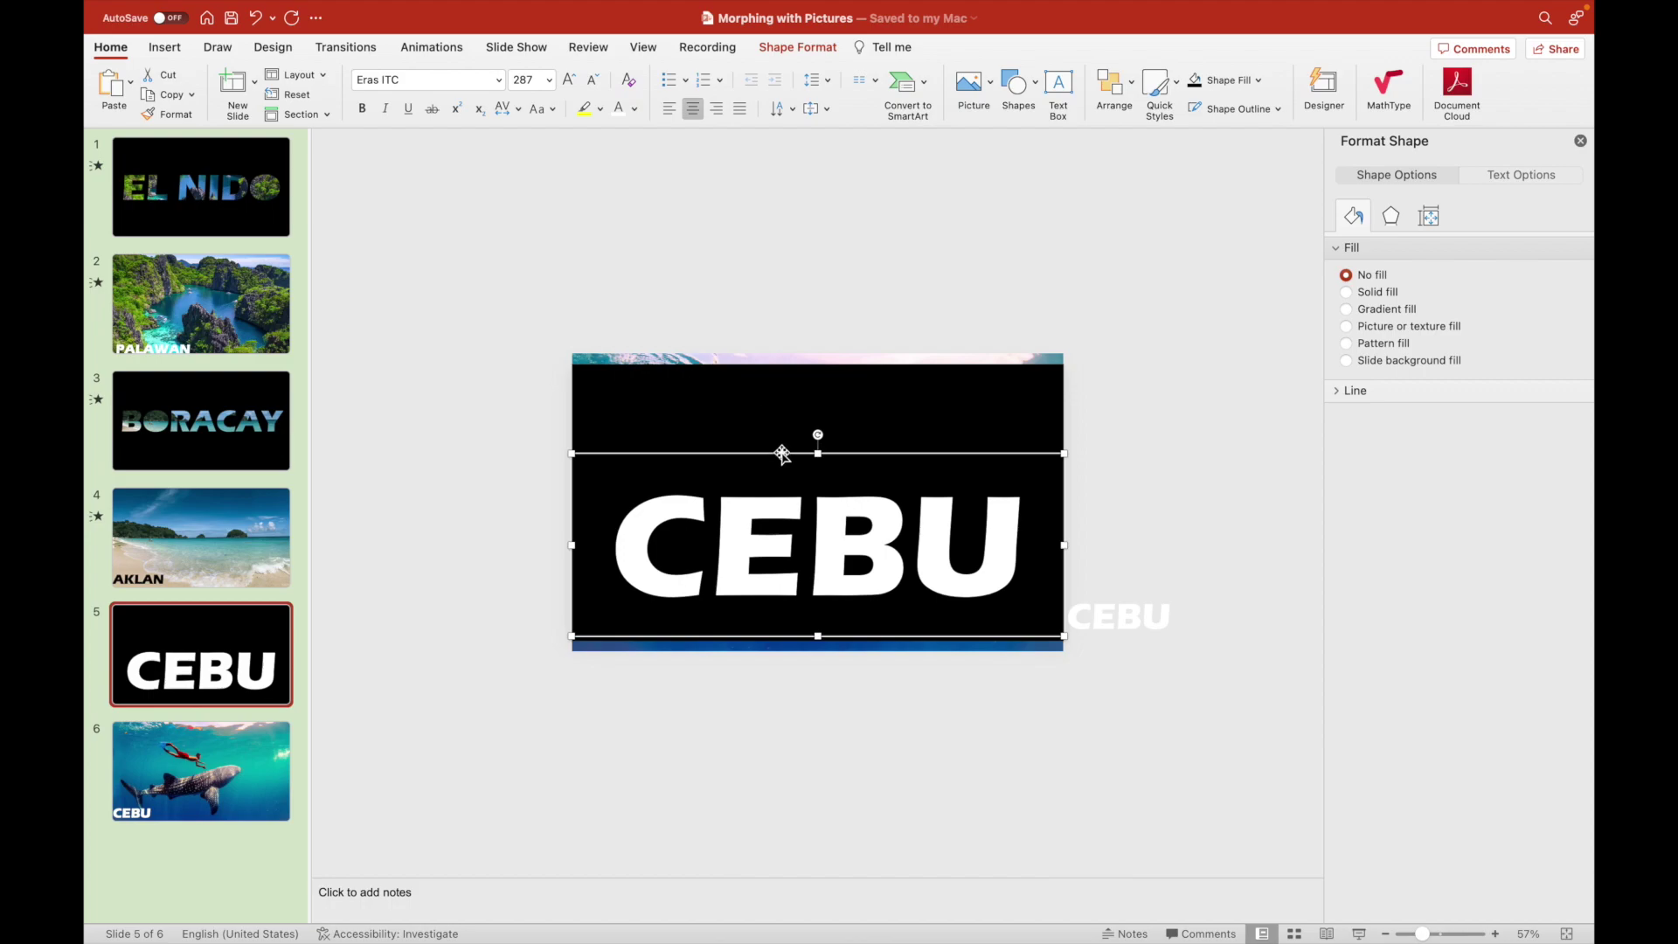
pyautogui.moveTo(782, 454); pyautogui.dragTo(782, 407)
# Draw a test rectangle over the letter B, then delete it.
pyautogui.click(485, 452)
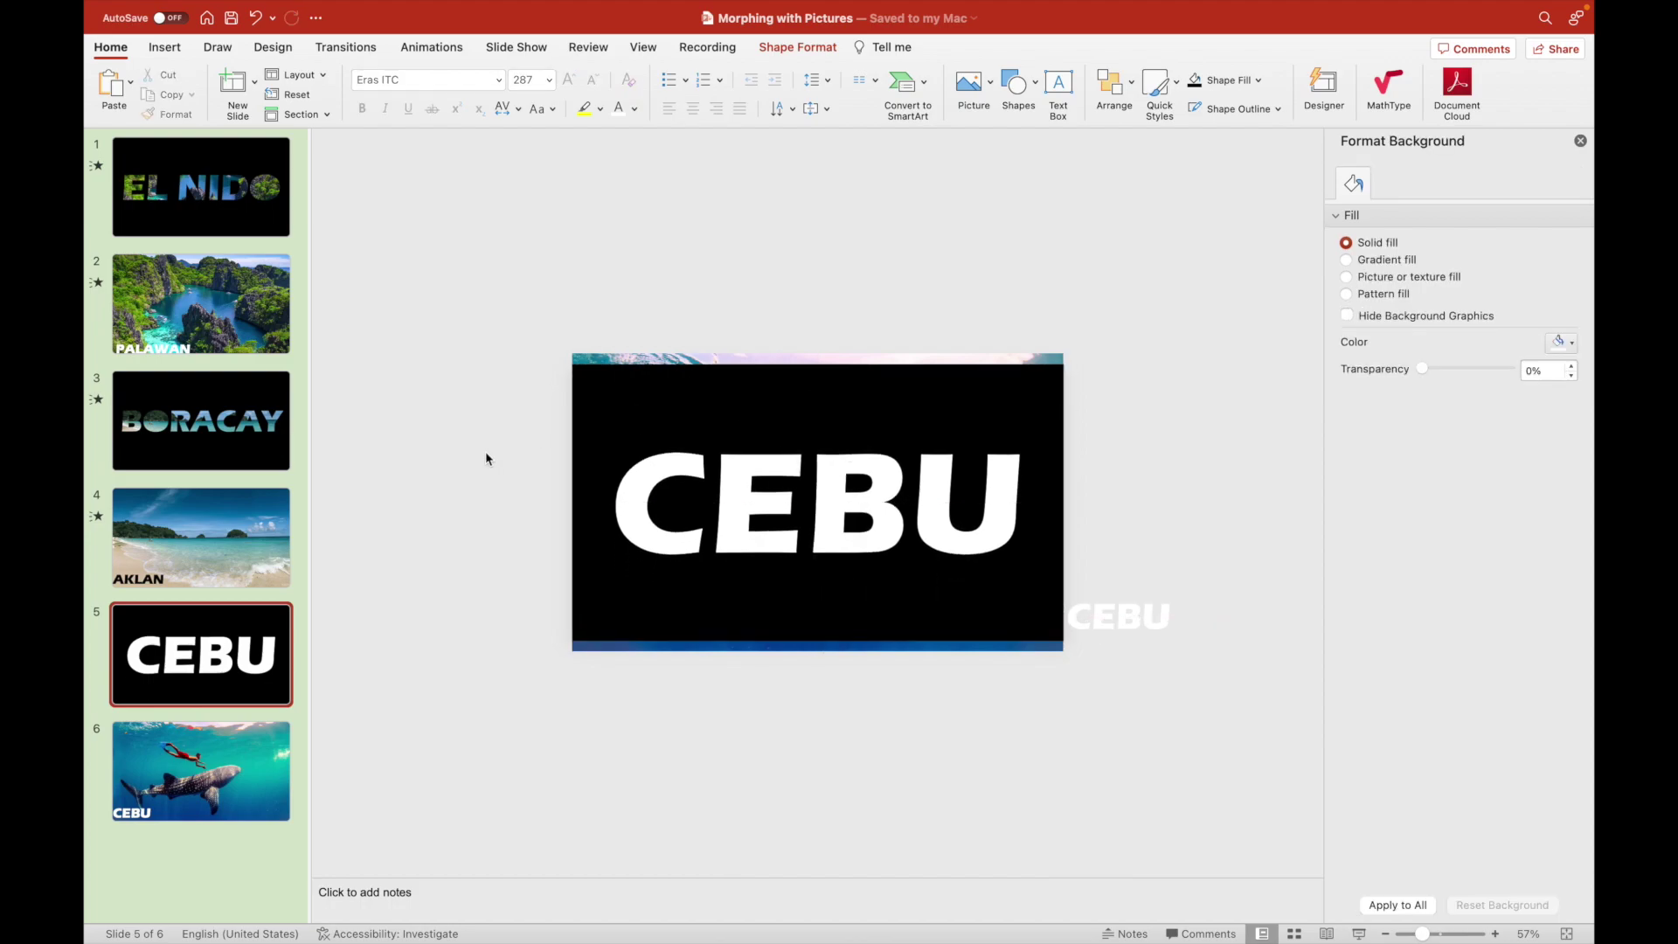
pyautogui.click(166, 47)
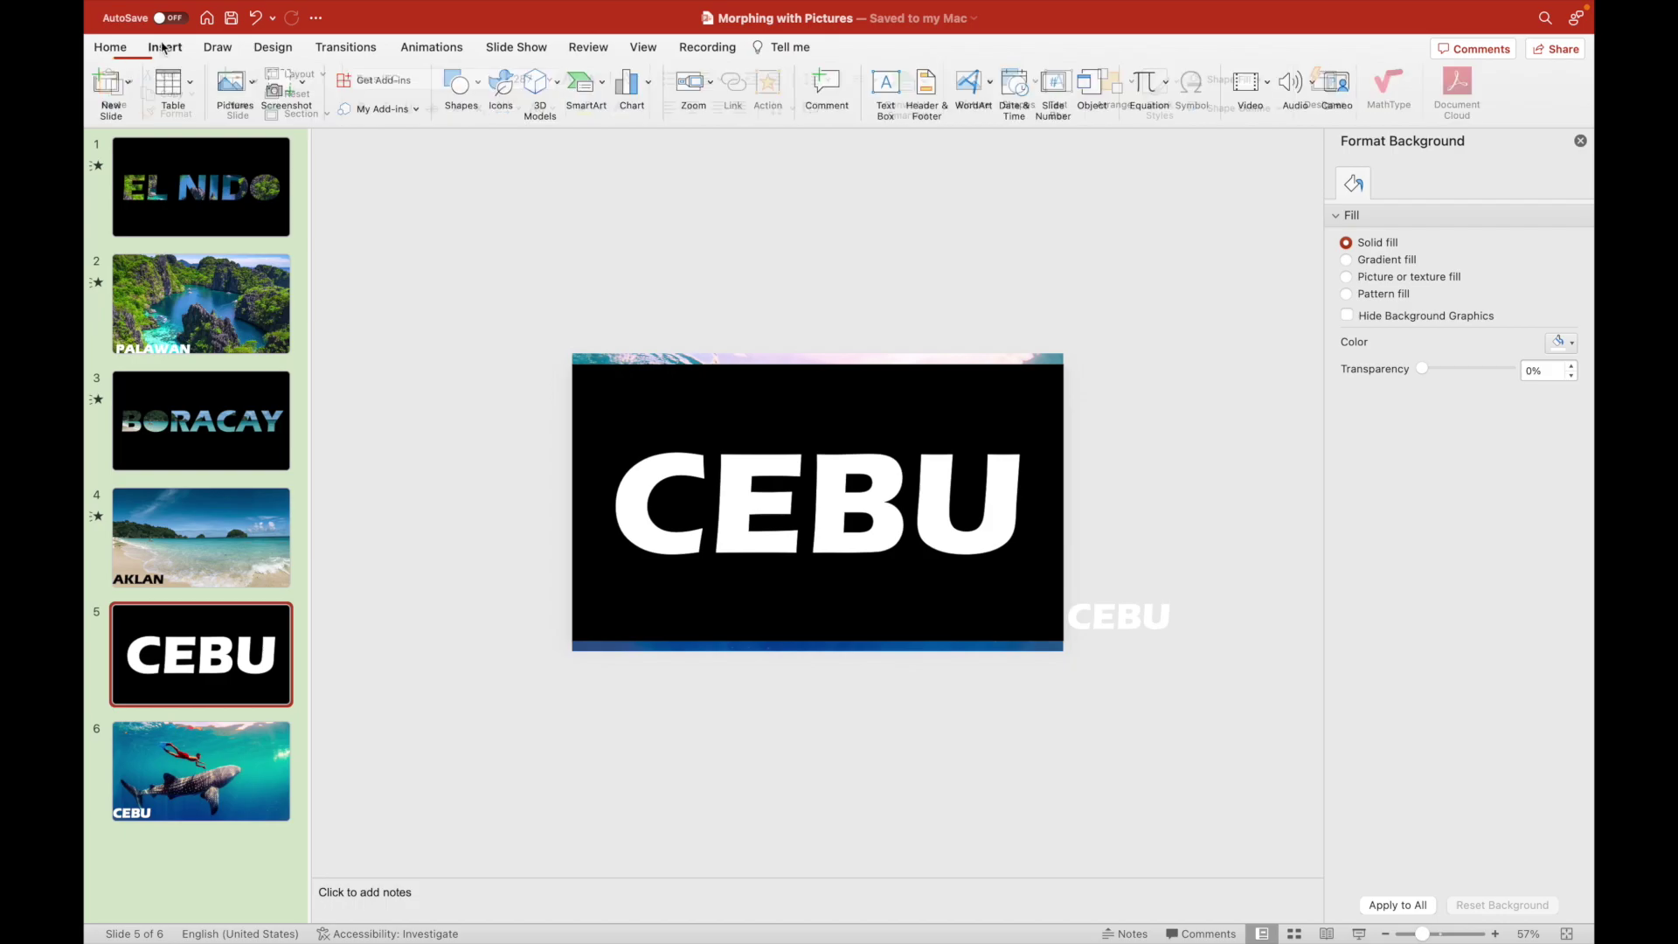
pyautogui.click(466, 96)
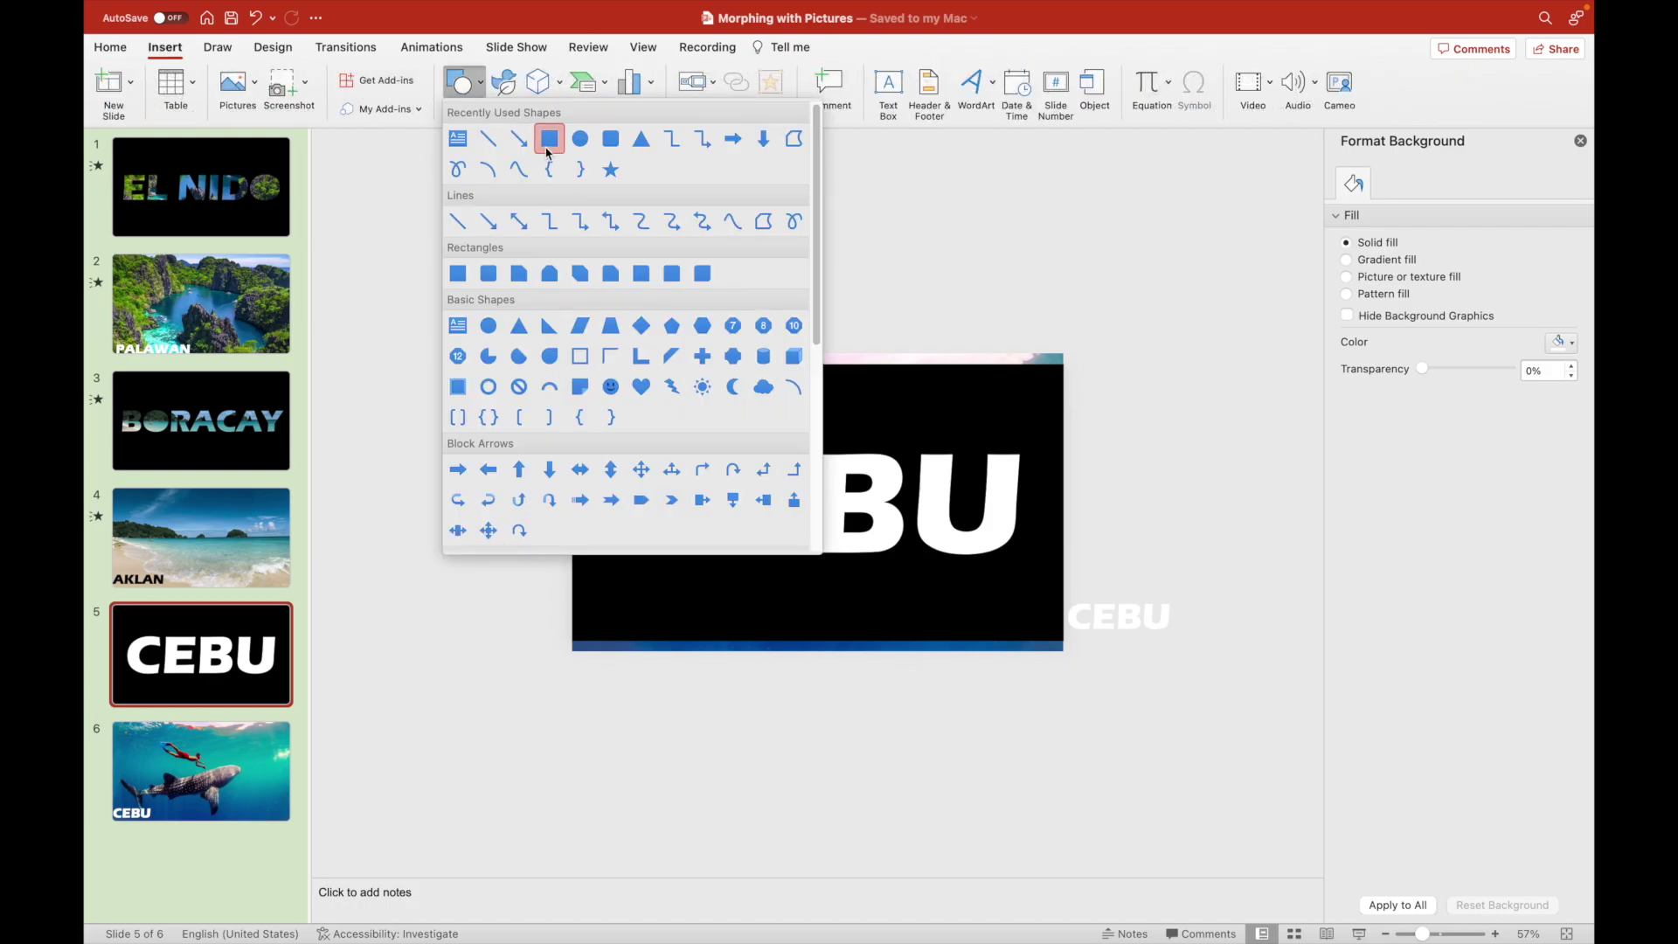
pyautogui.click(551, 138)
pyautogui.moveTo(834, 471); pyautogui.dragTo(878, 540)
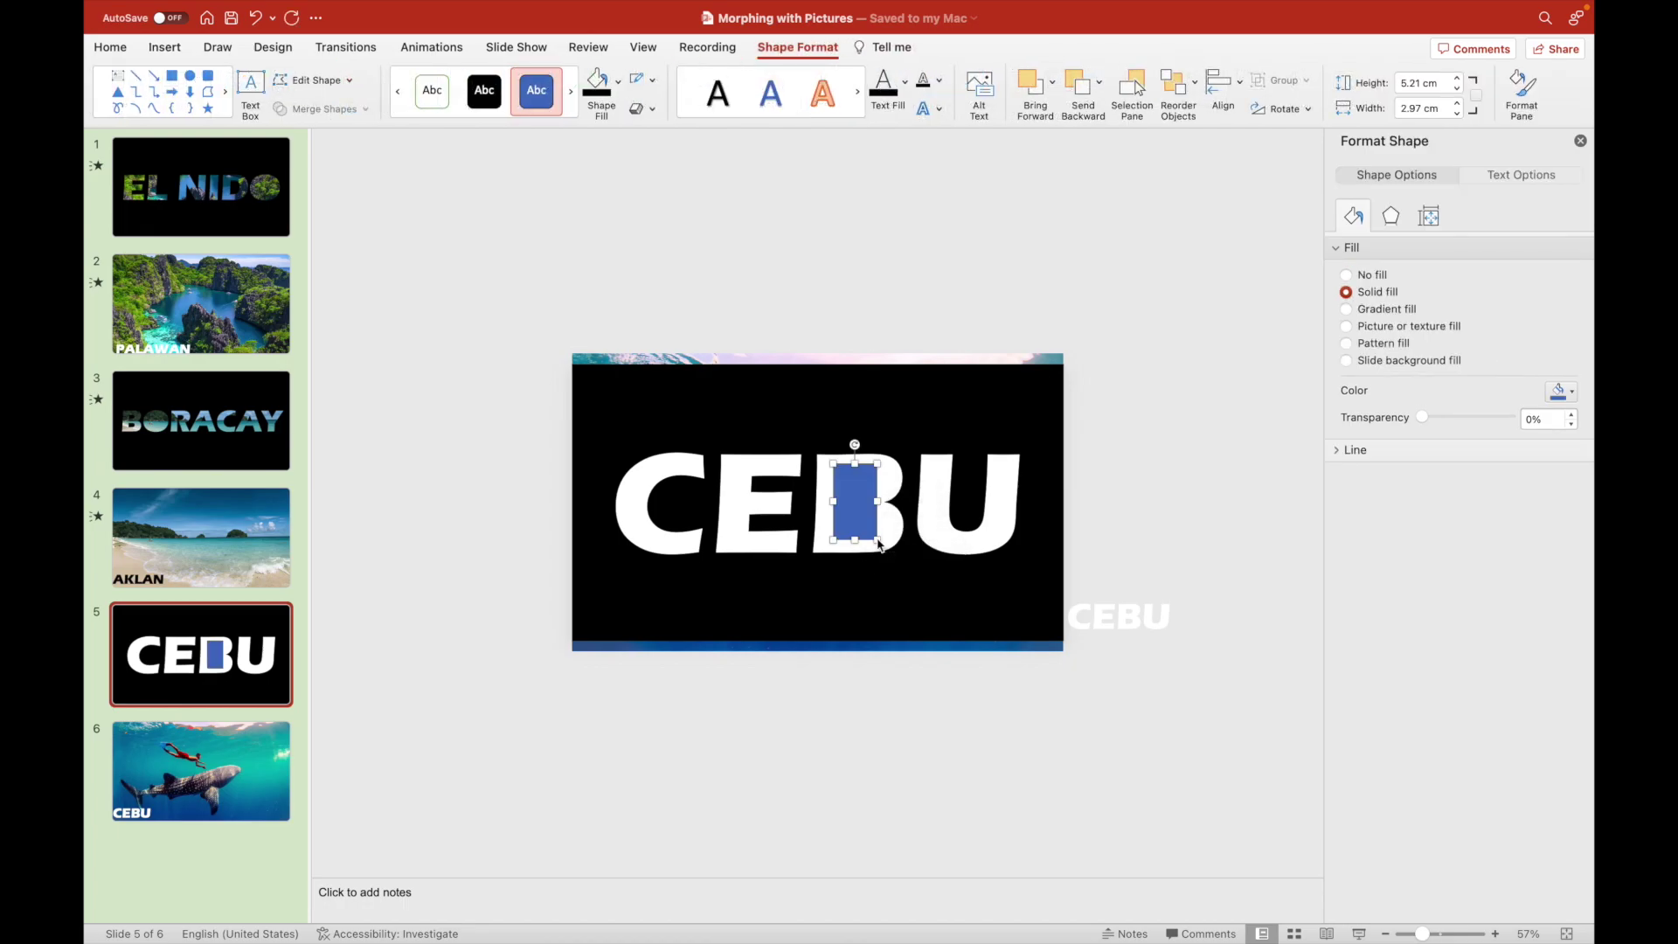
pyautogui.press('Delete')
# Replace the title text CEBU with OSLOB.
pyautogui.click(900, 507)
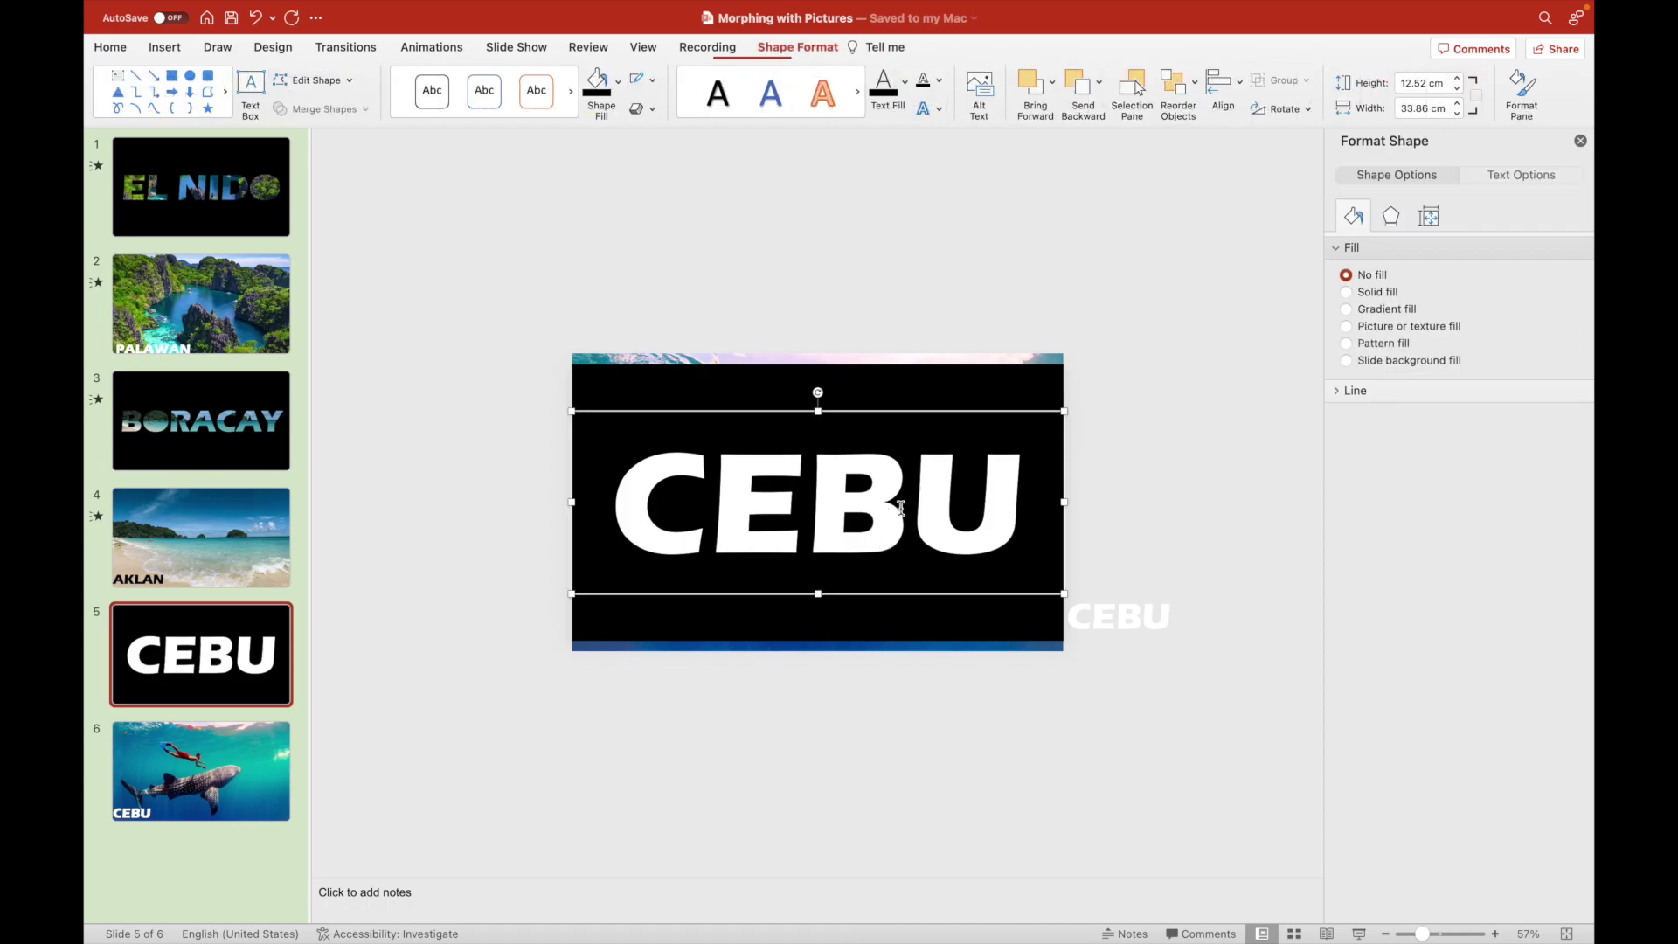
pyautogui.doubleClick(903, 507)
pyautogui.write('OSLO')
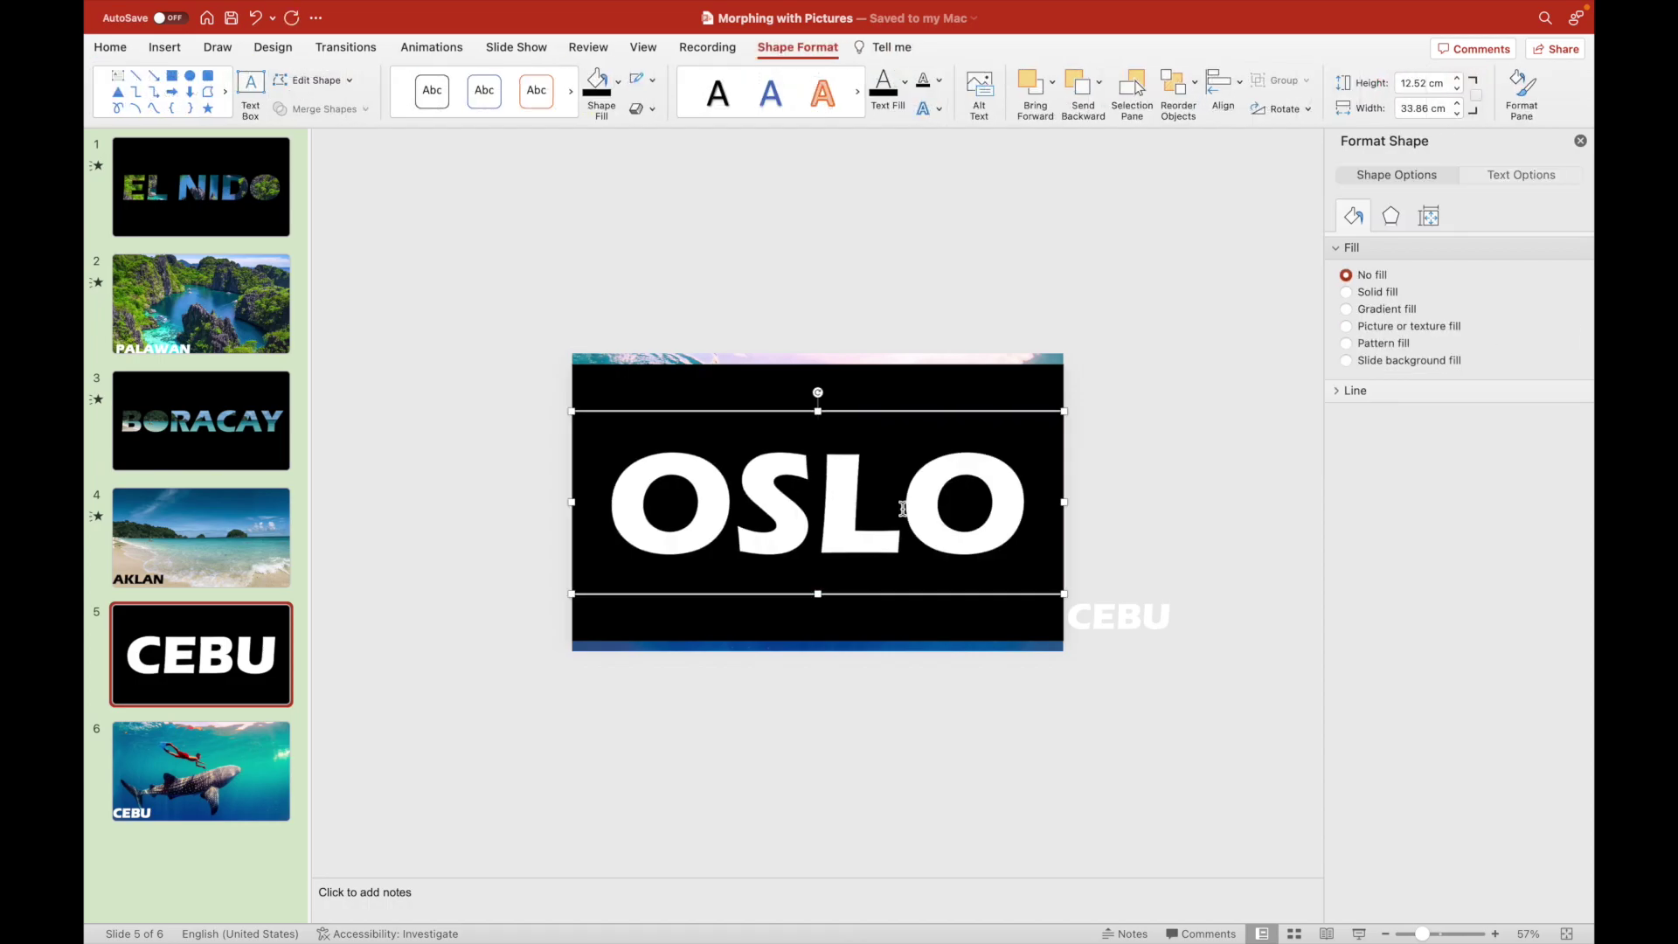
pyautogui.press('Return')
pyautogui.write('B')
# Shrink OSLOB to 239 pt on one line and move it to the slide centre.
pyautogui.press('super+a')
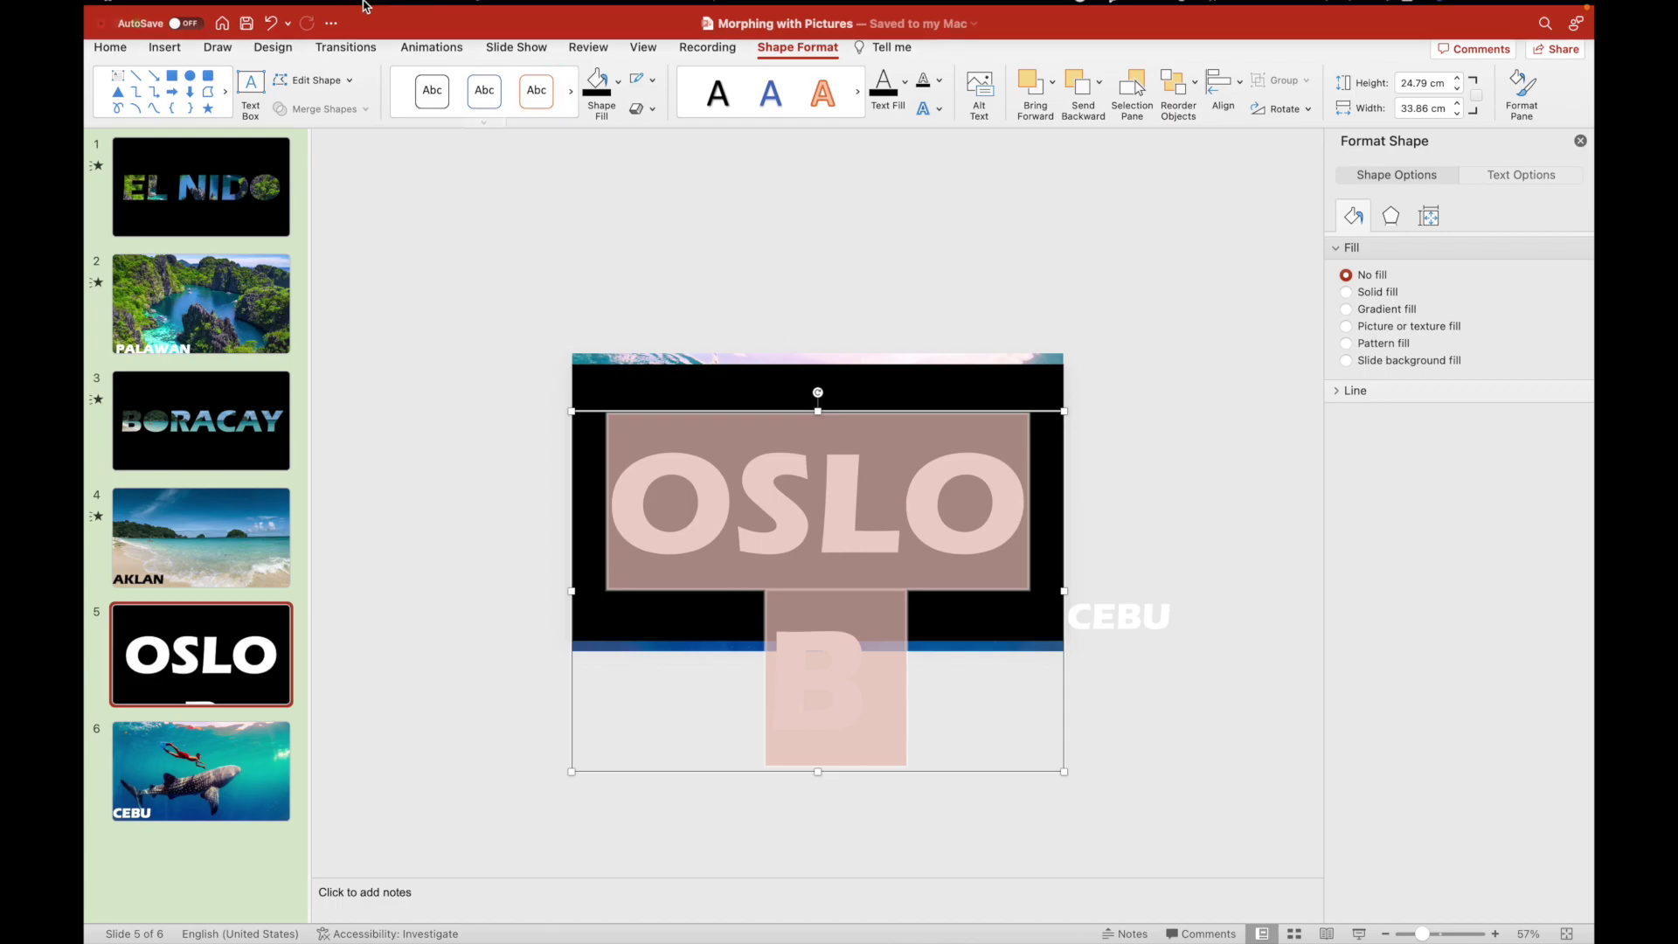
pyautogui.click(110, 47)
pyautogui.click(594, 81)
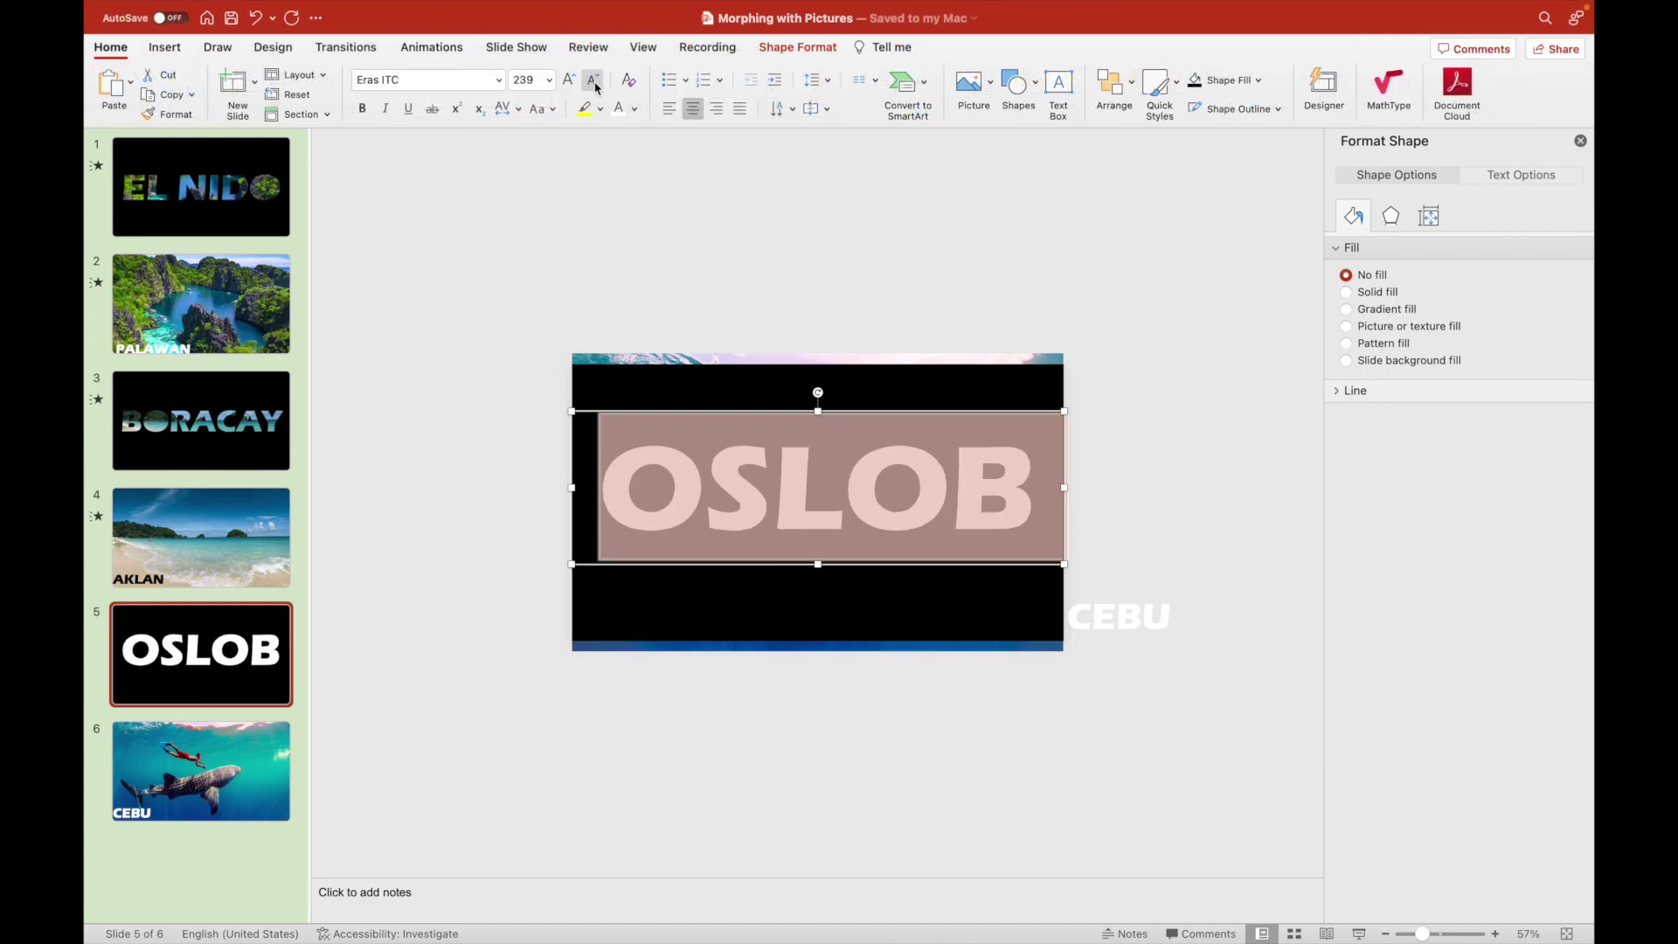
pyautogui.click(966, 410)
pyautogui.moveTo(966, 410); pyautogui.dragTo(967, 424)
pyautogui.click(366, 404)
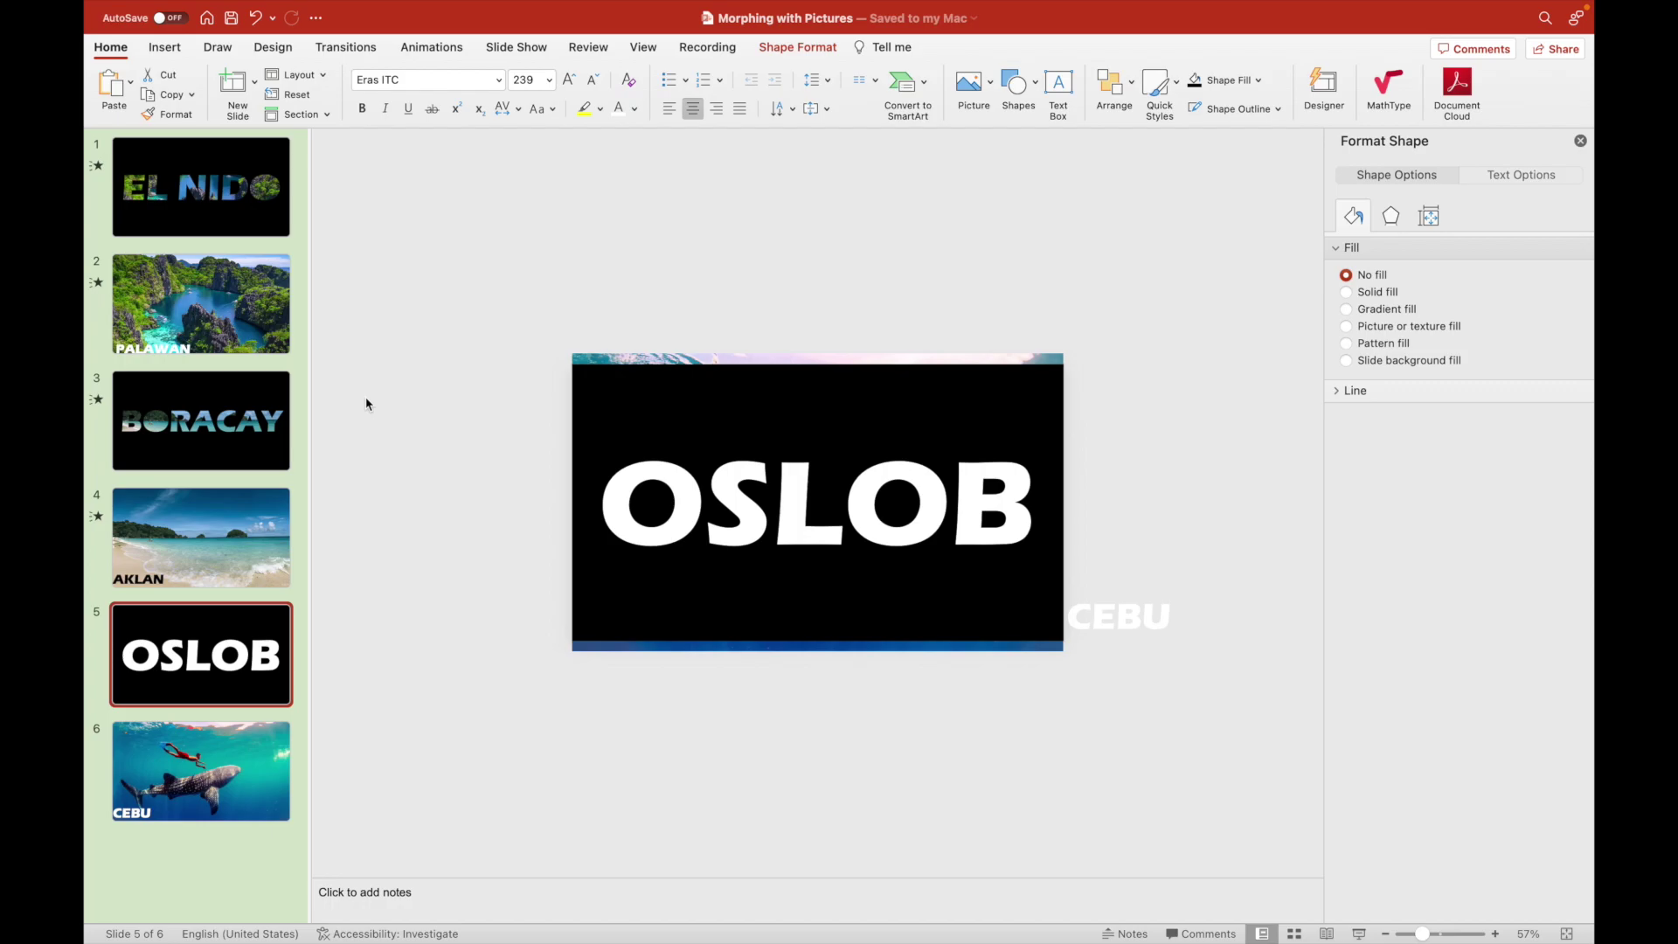
pyautogui.click(165, 47)
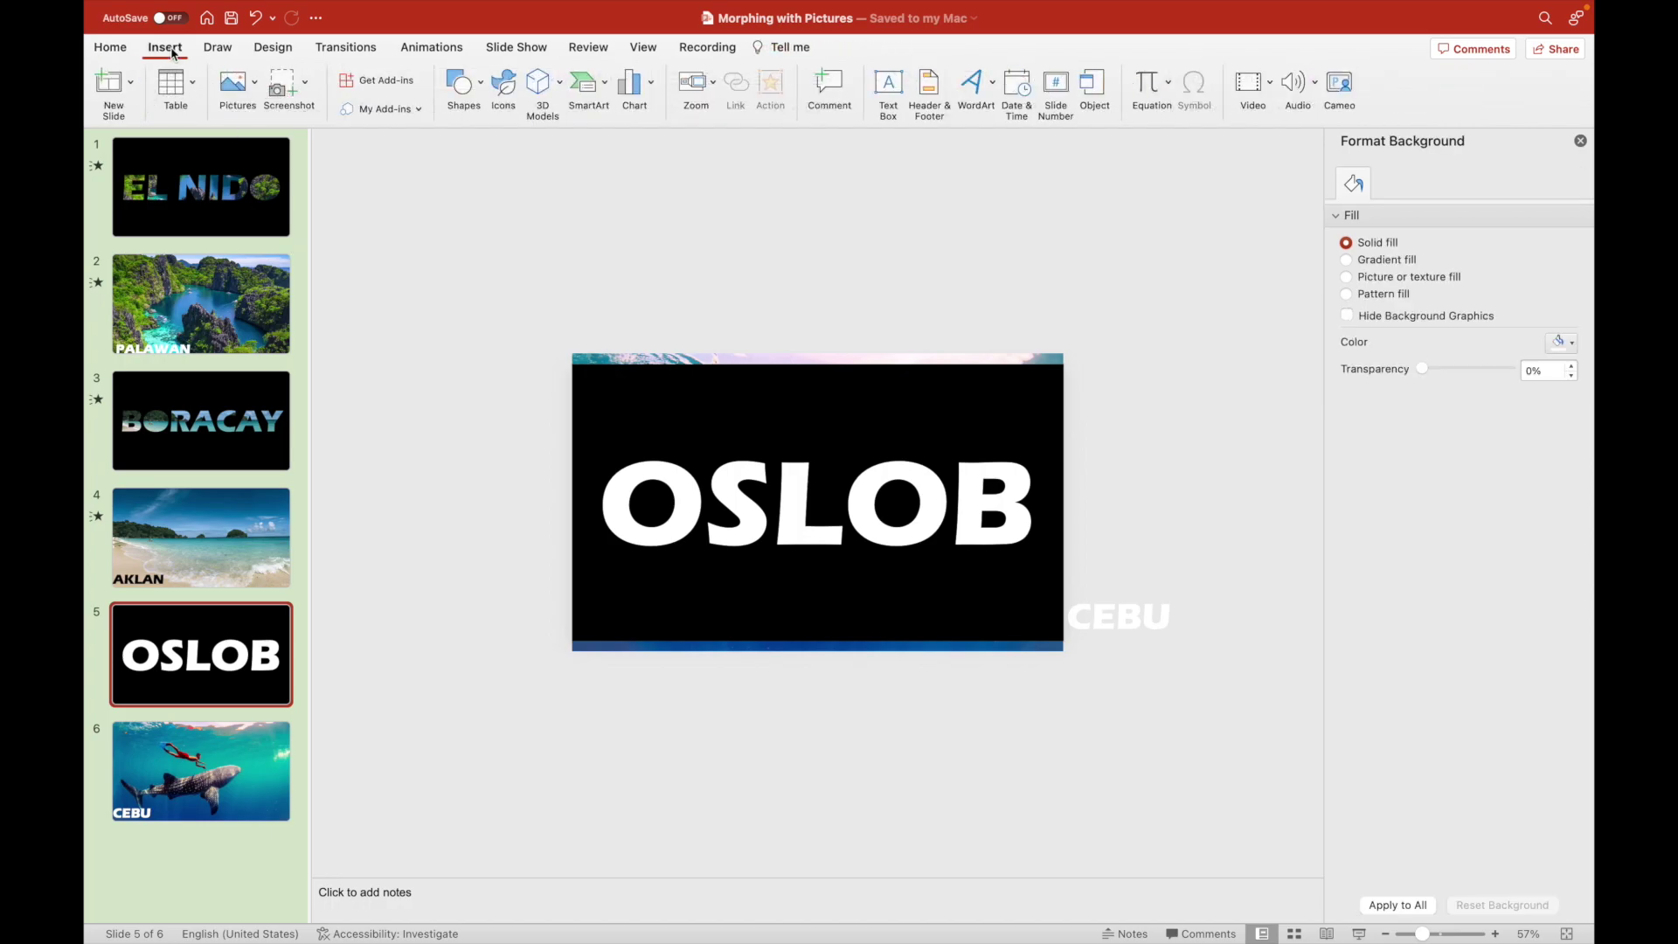
# Draw an oval over OSLOB's second O and subtract it from the text.
pyautogui.click(461, 84)
pyautogui.click(580, 140)
pyautogui.moveTo(867, 473); pyautogui.dragTo(933, 534)
pyautogui.click(997, 580)
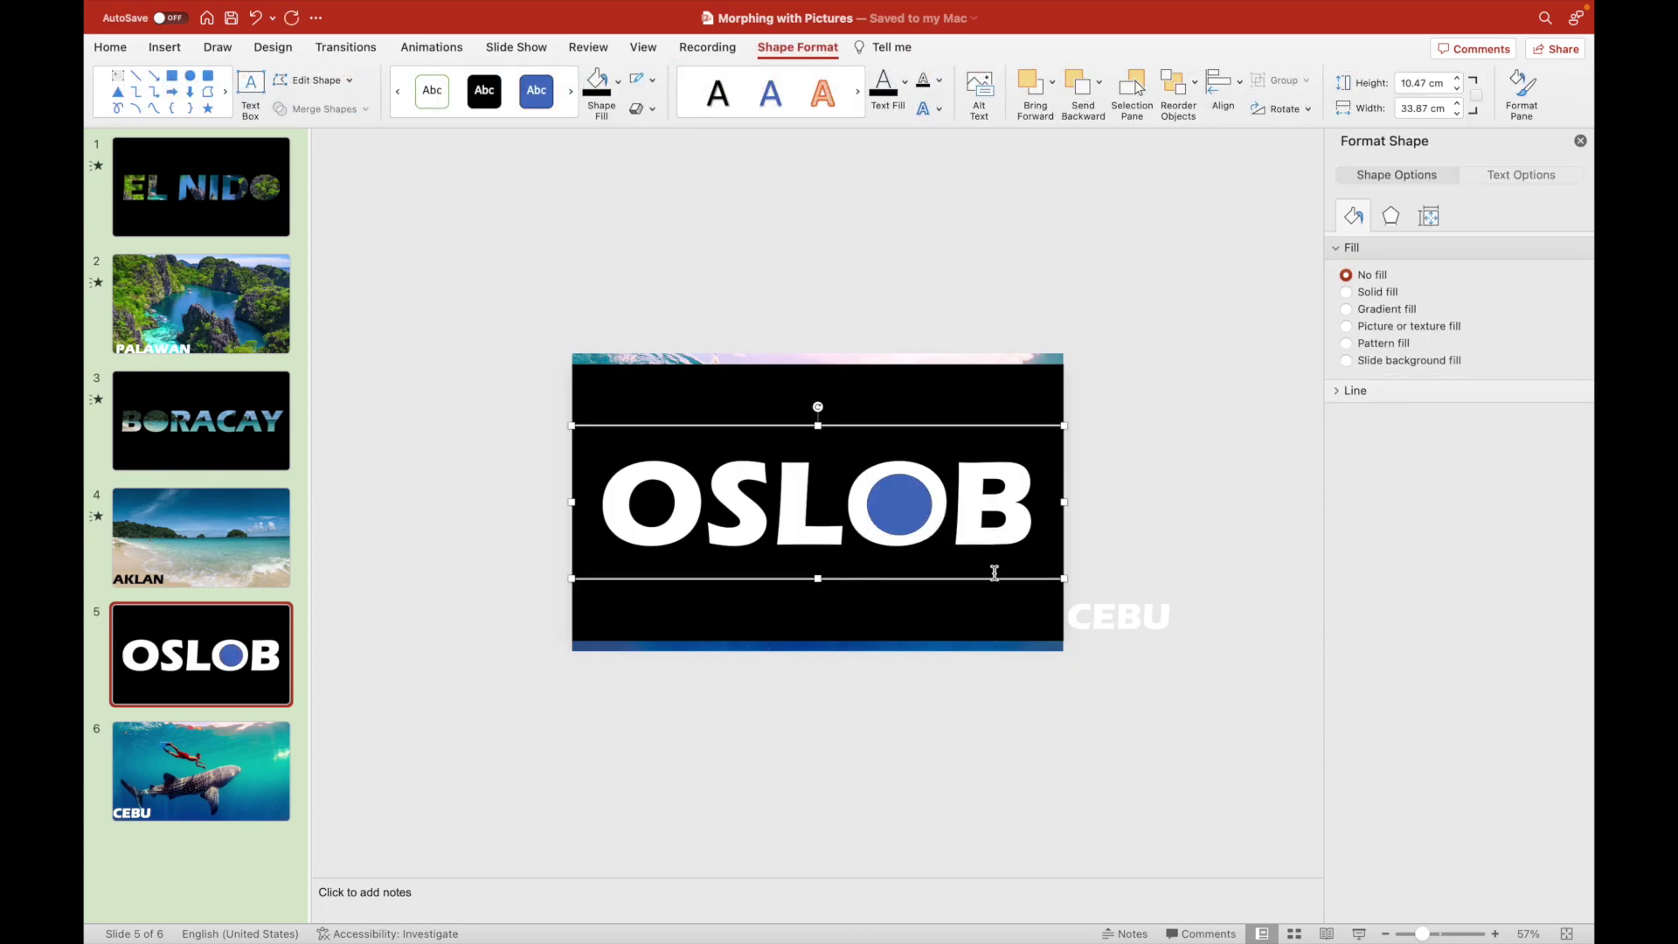
pyautogui.keyDown('shift'); pyautogui.click(900, 529); pyautogui.keyUp('shift')
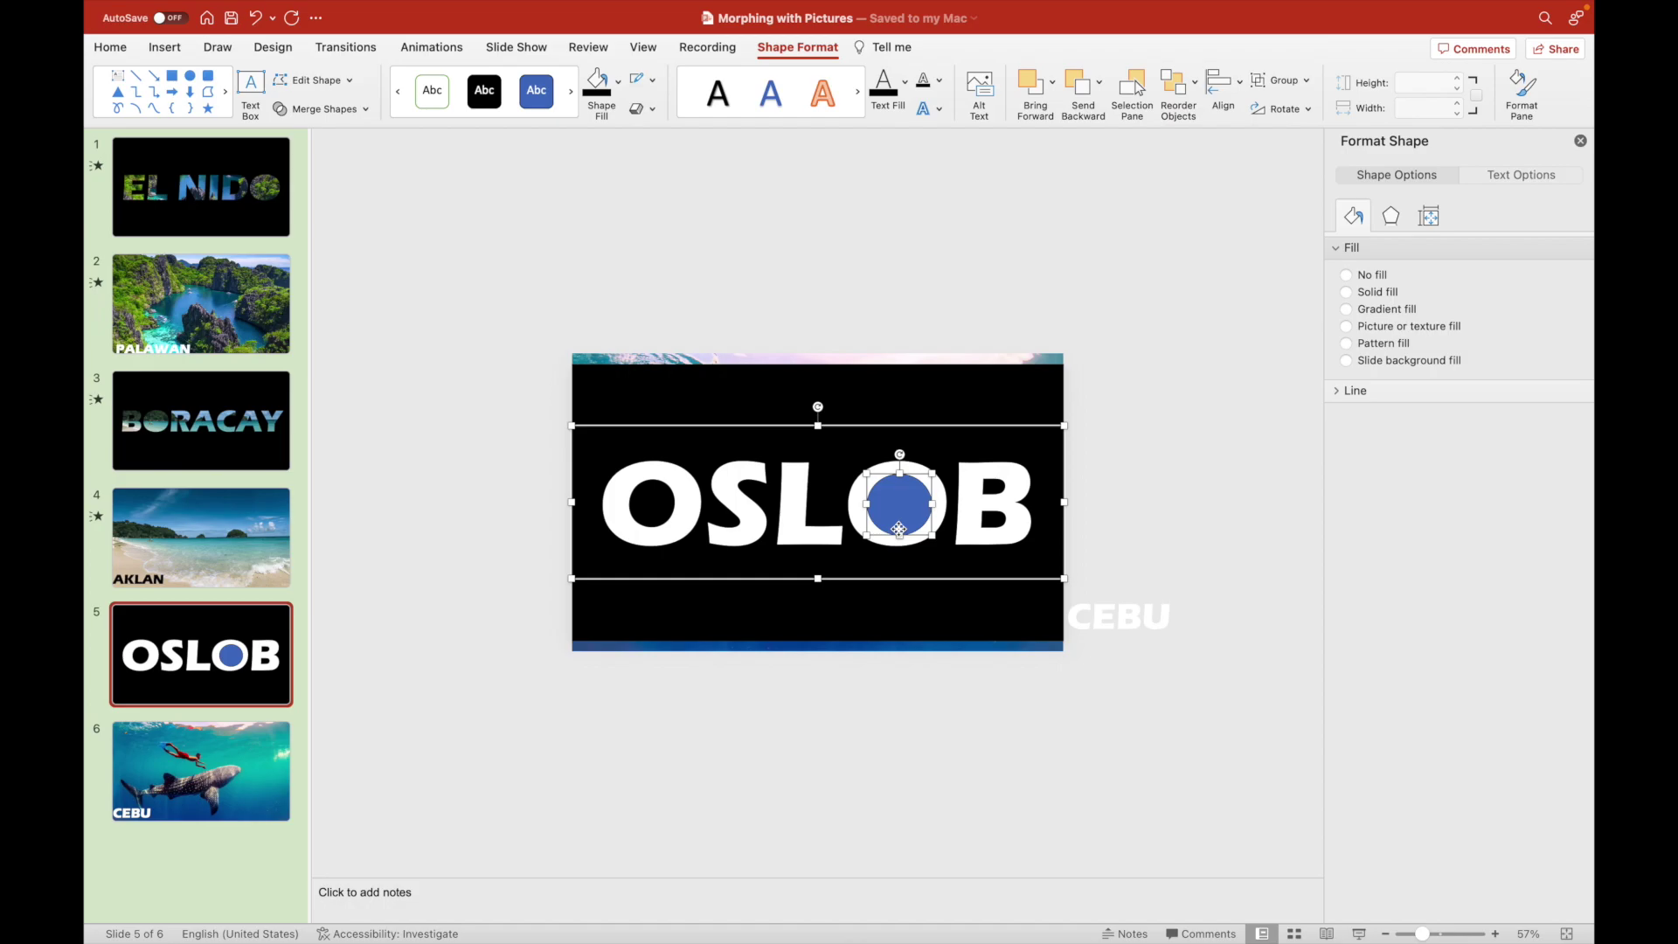
pyautogui.click(366, 109)
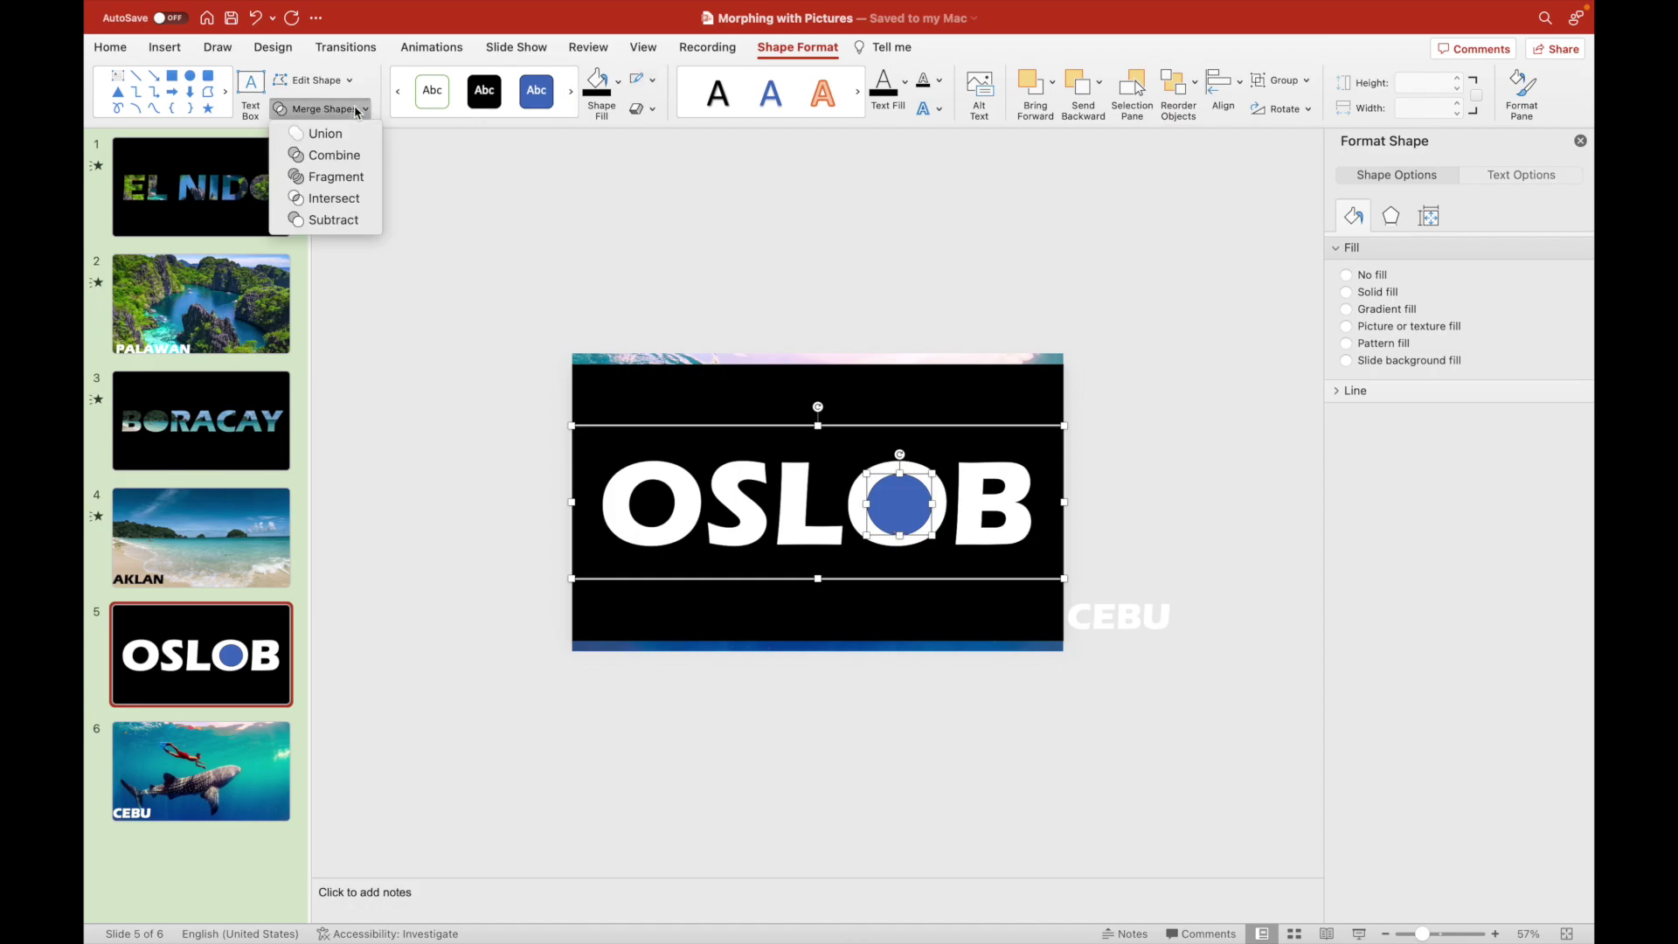
pyautogui.click(348, 217)
pyautogui.click(415, 434)
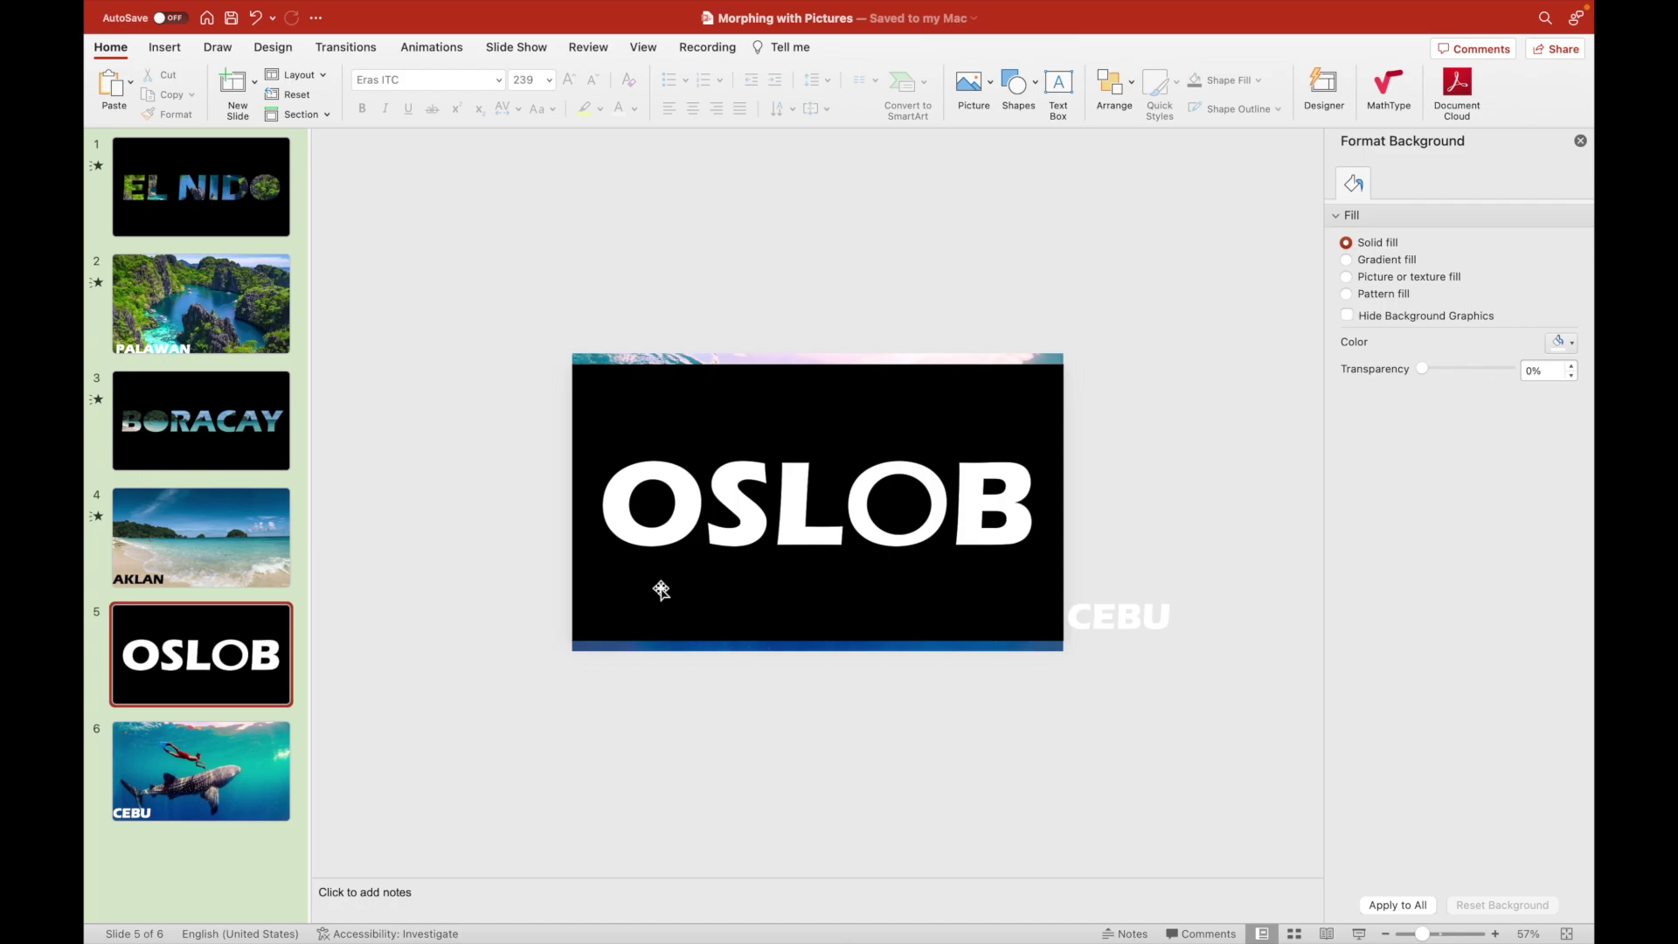
# Select the black rectangle, trying and undoing a couple of moves.
pyautogui.click(661, 589)
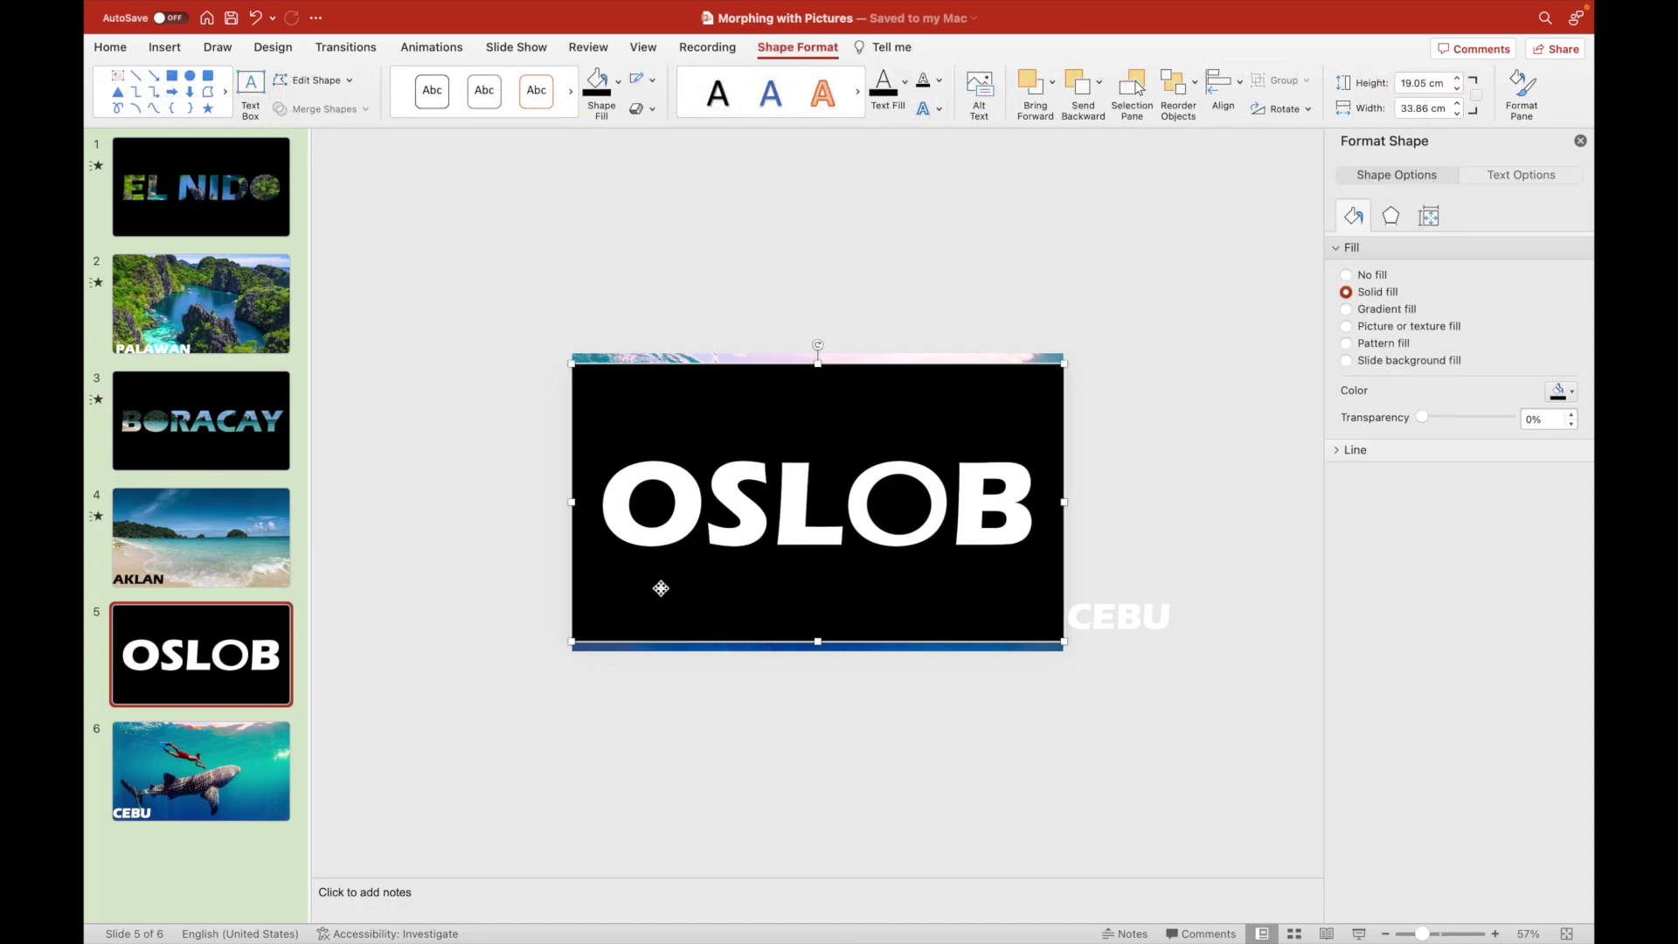
pyautogui.click(542, 578)
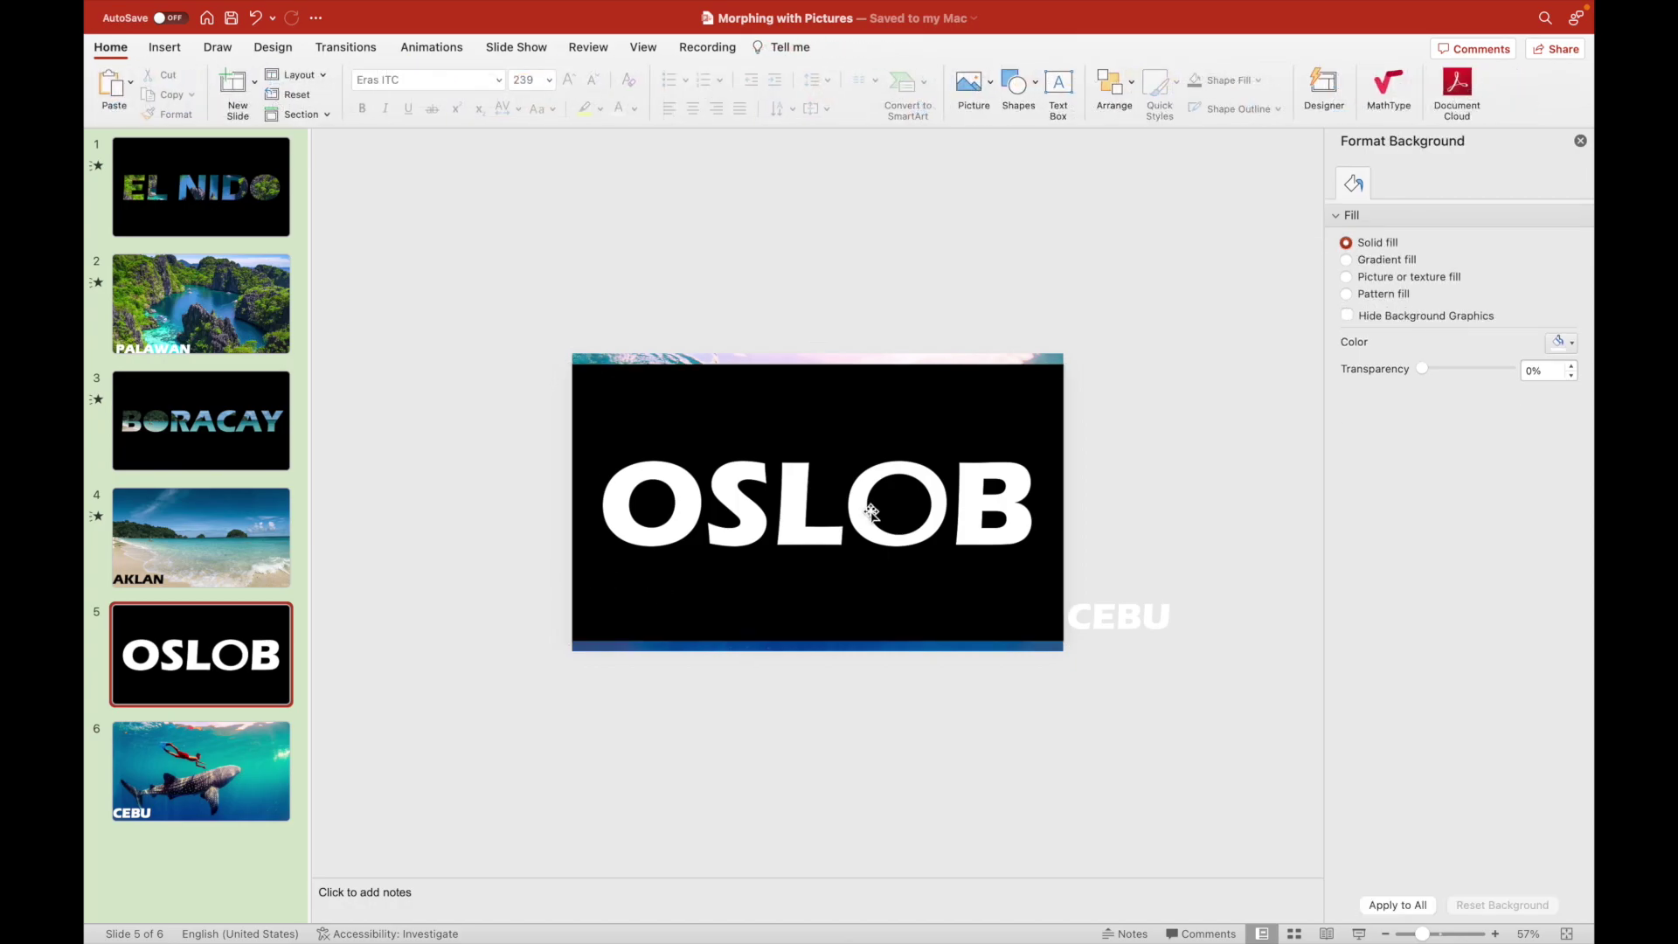
pyautogui.click(1023, 428)
pyautogui.moveTo(1061, 403); pyautogui.dragTo(1160, 336)
pyautogui.press('super+z')
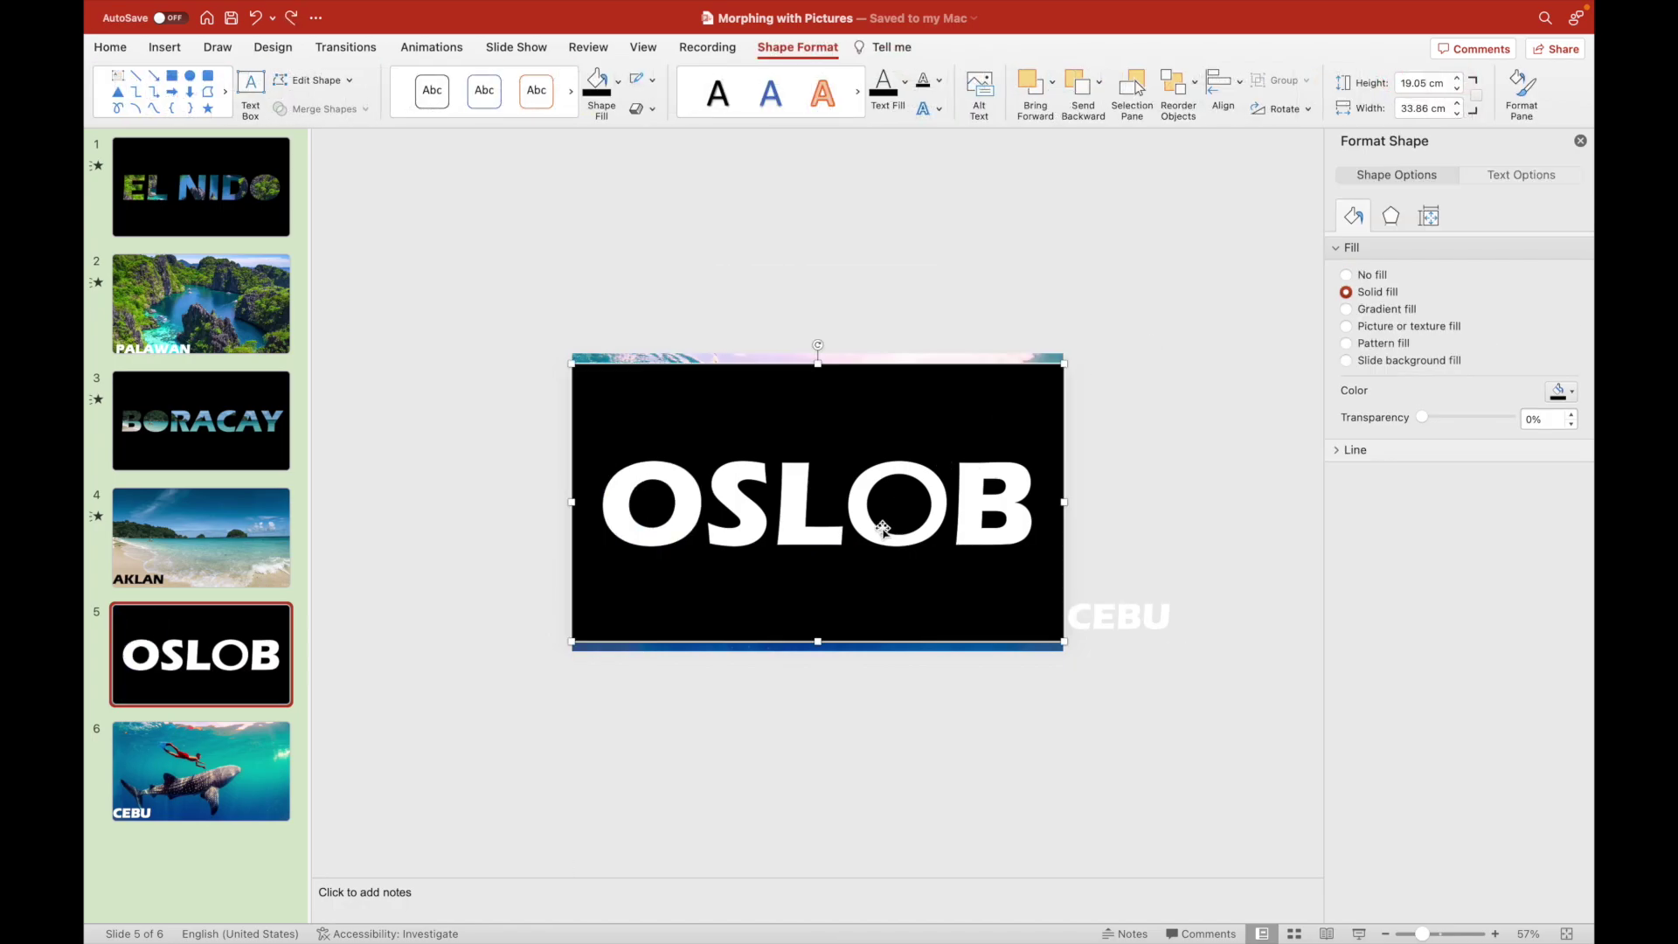
pyautogui.moveTo(892, 509); pyautogui.dragTo(826, 449)
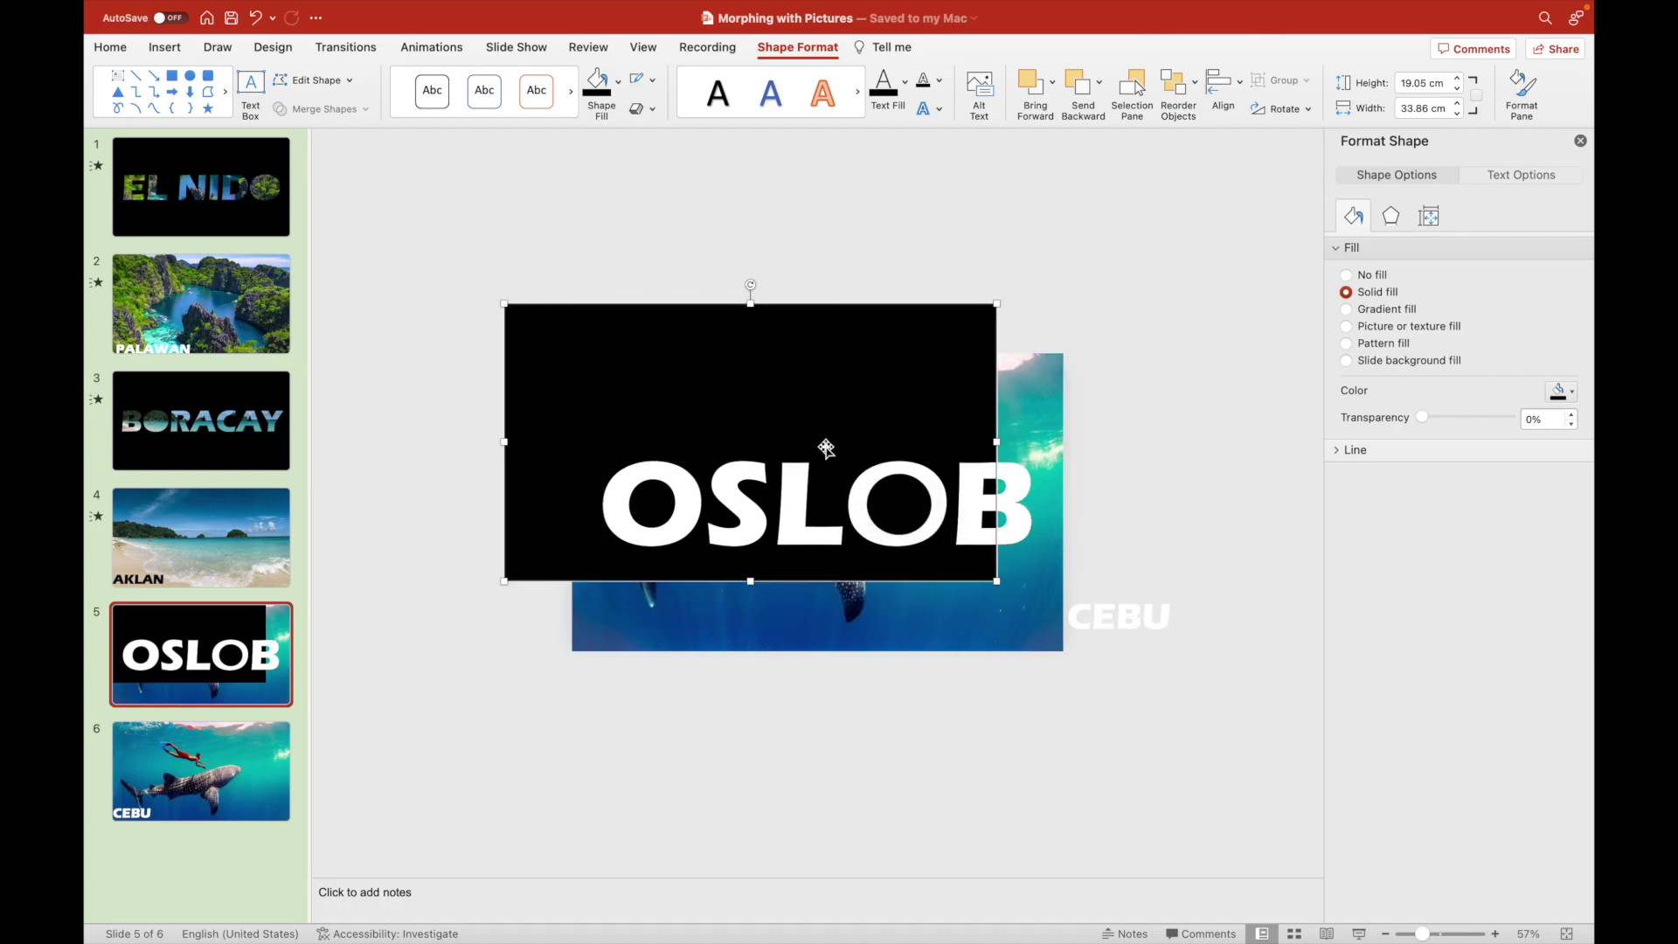
pyautogui.press('super+z')
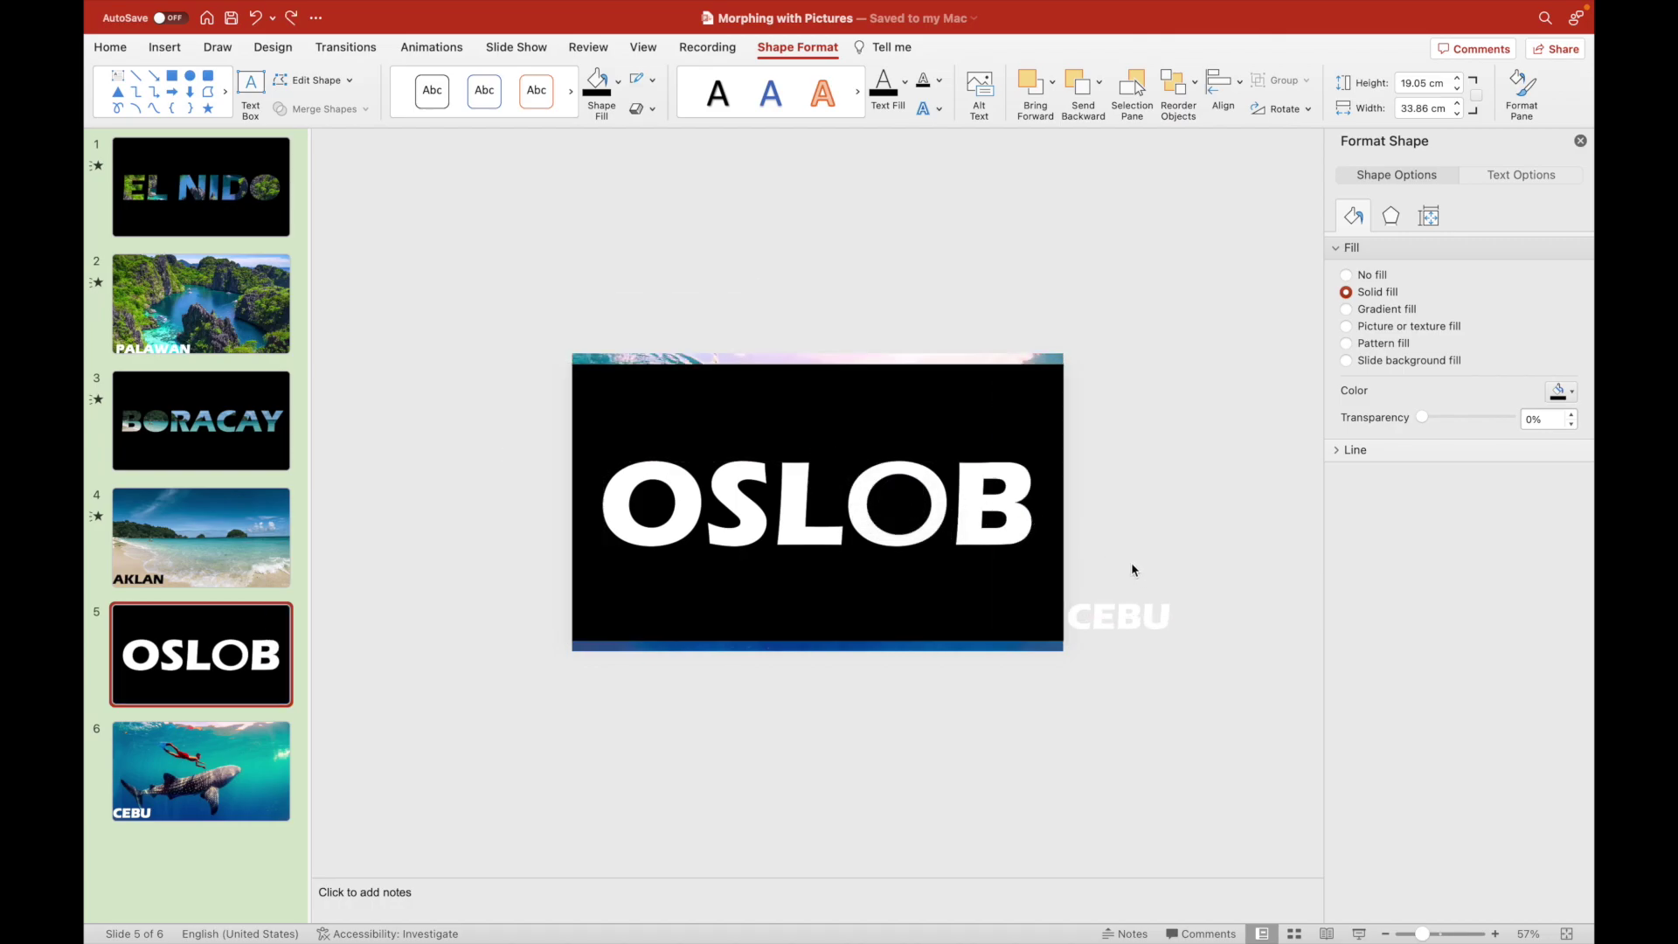
pyautogui.moveTo(1144, 569); pyautogui.dragTo(610, 425)
pyautogui.click(909, 513)
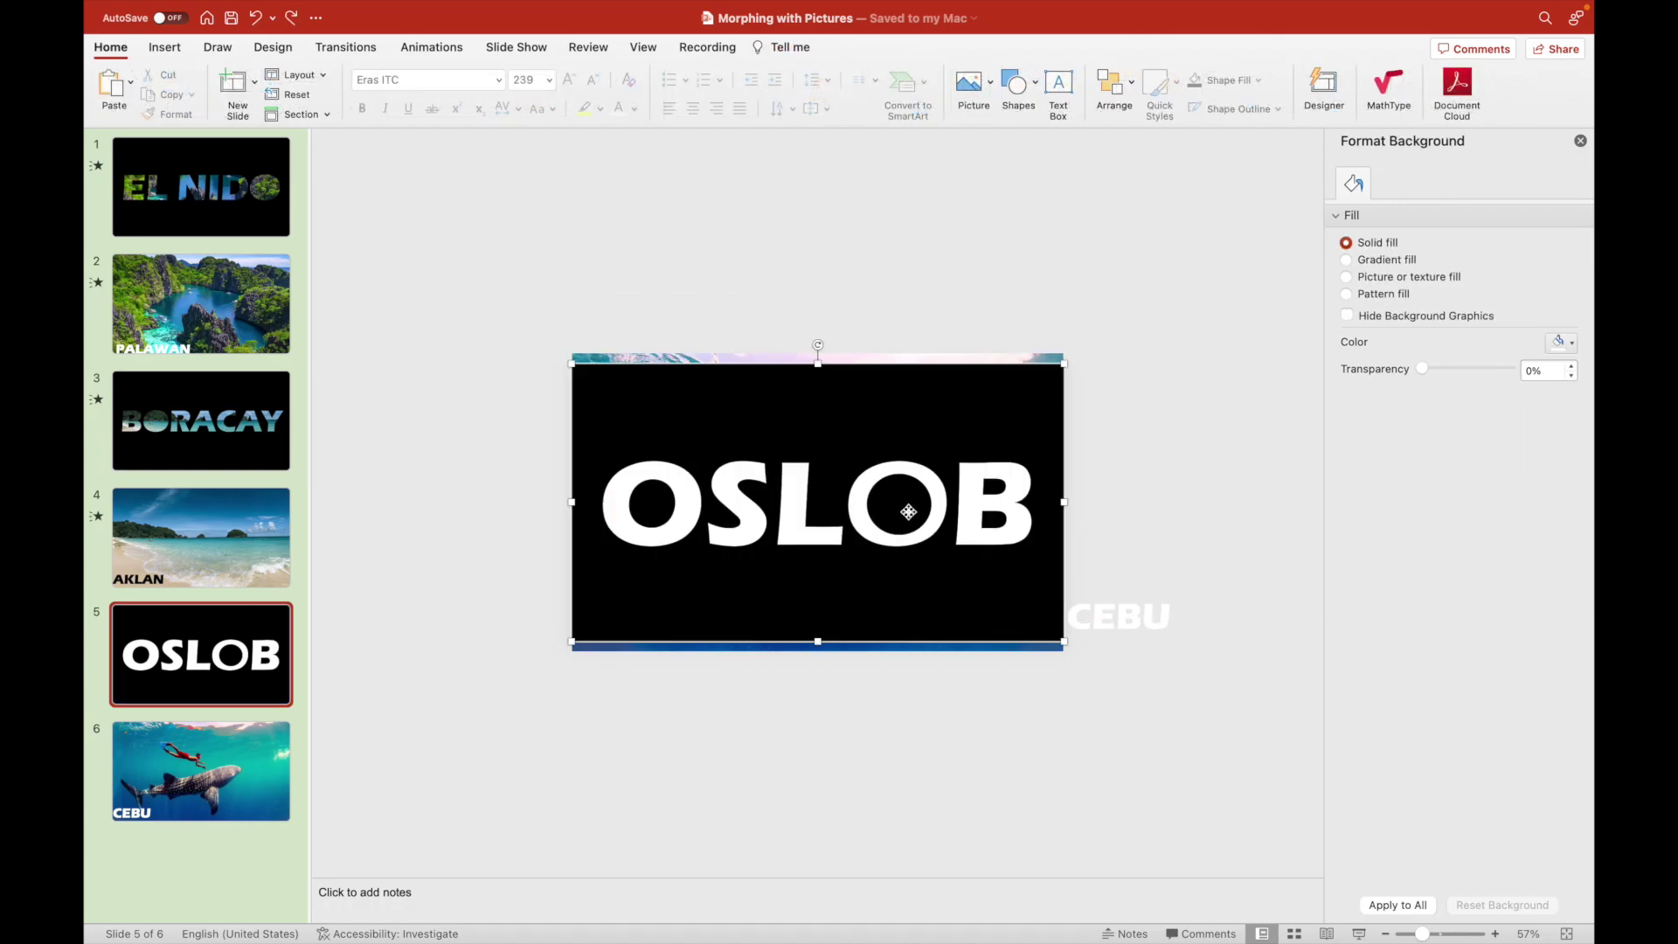
# Subtract the OSLOB text from the black rectangle so the photo shows through the letters.
pyautogui.click(859, 509)
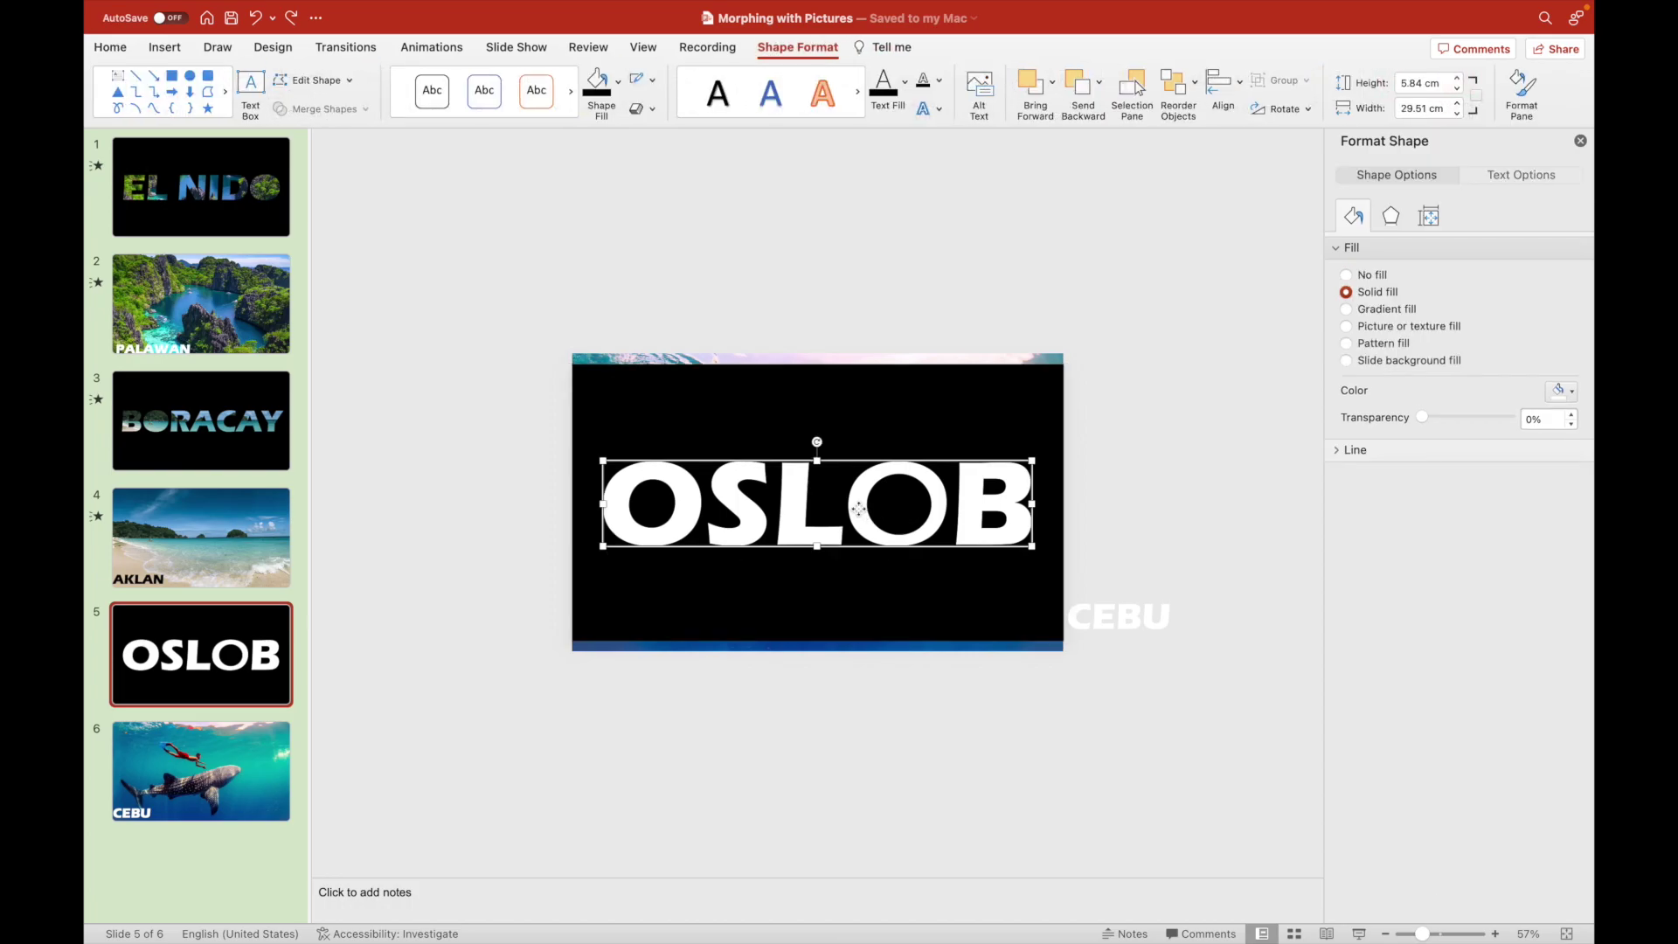
pyautogui.moveTo(845, 461); pyautogui.dragTo(913, 306)
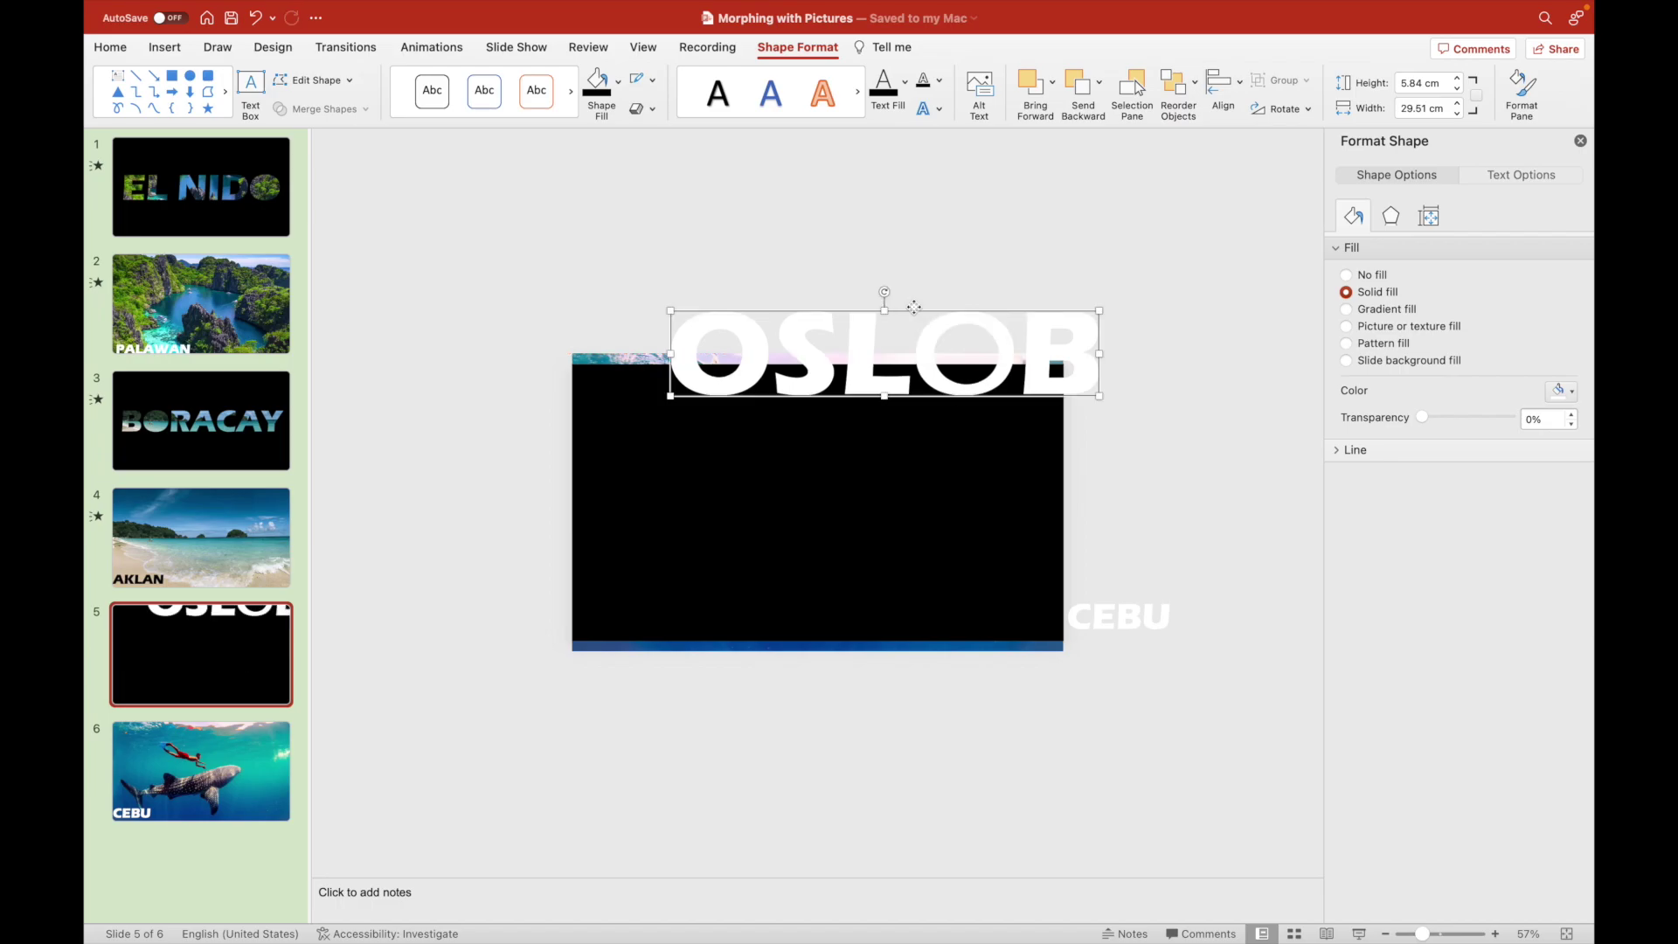
pyautogui.press('super+z')
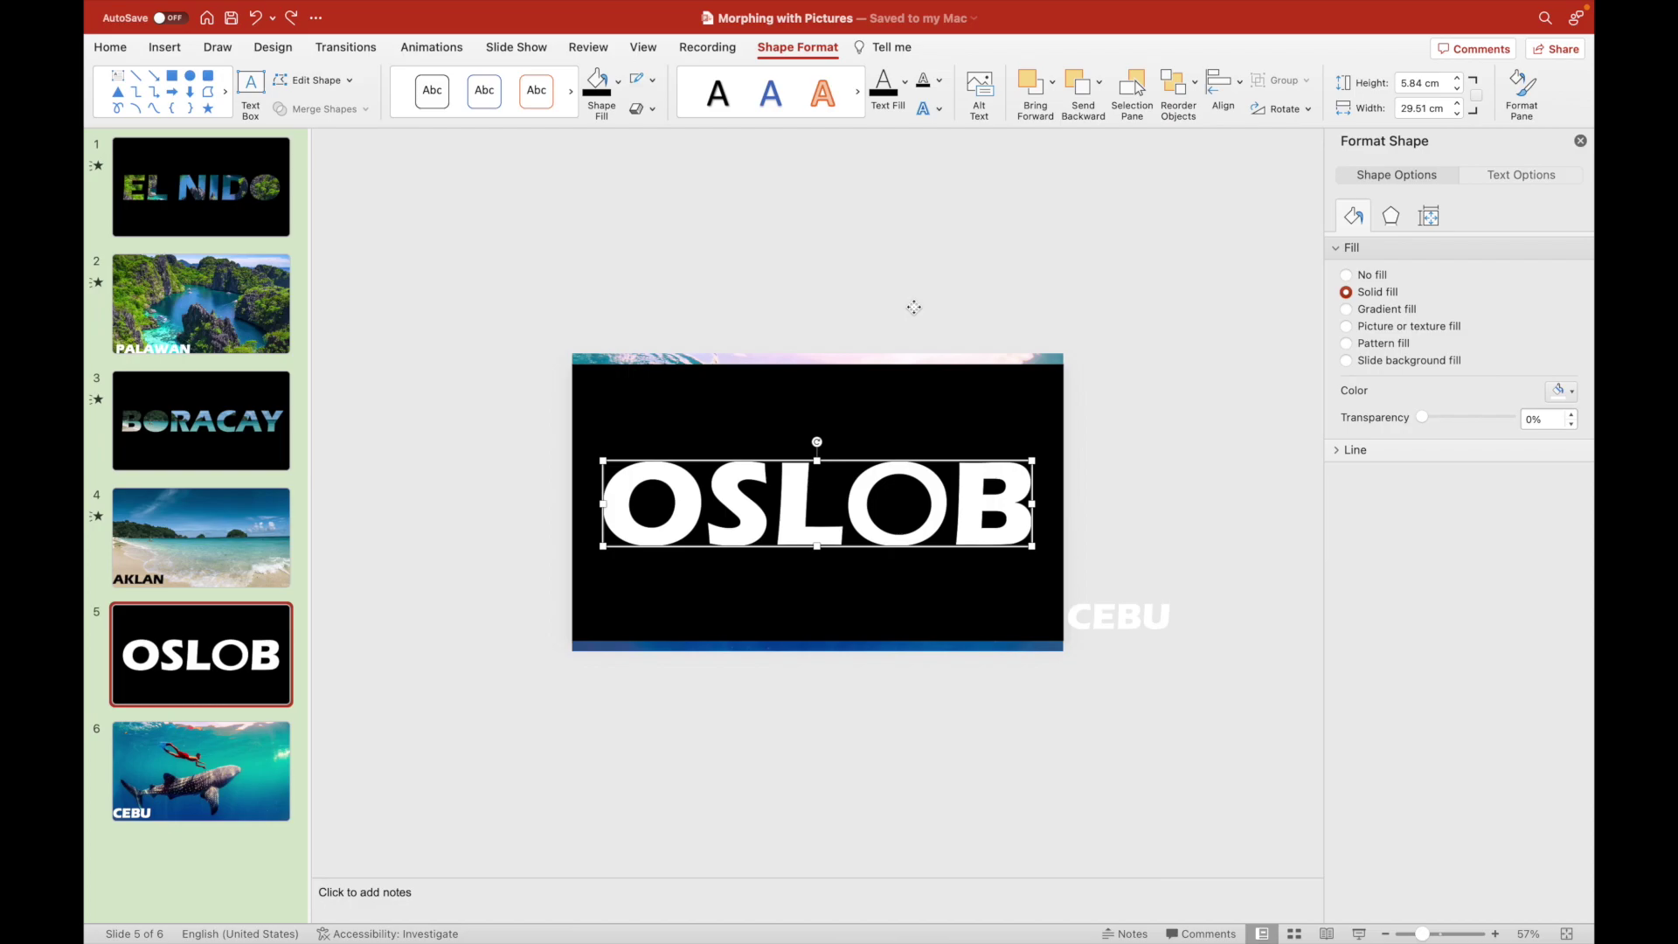
pyautogui.click(813, 580)
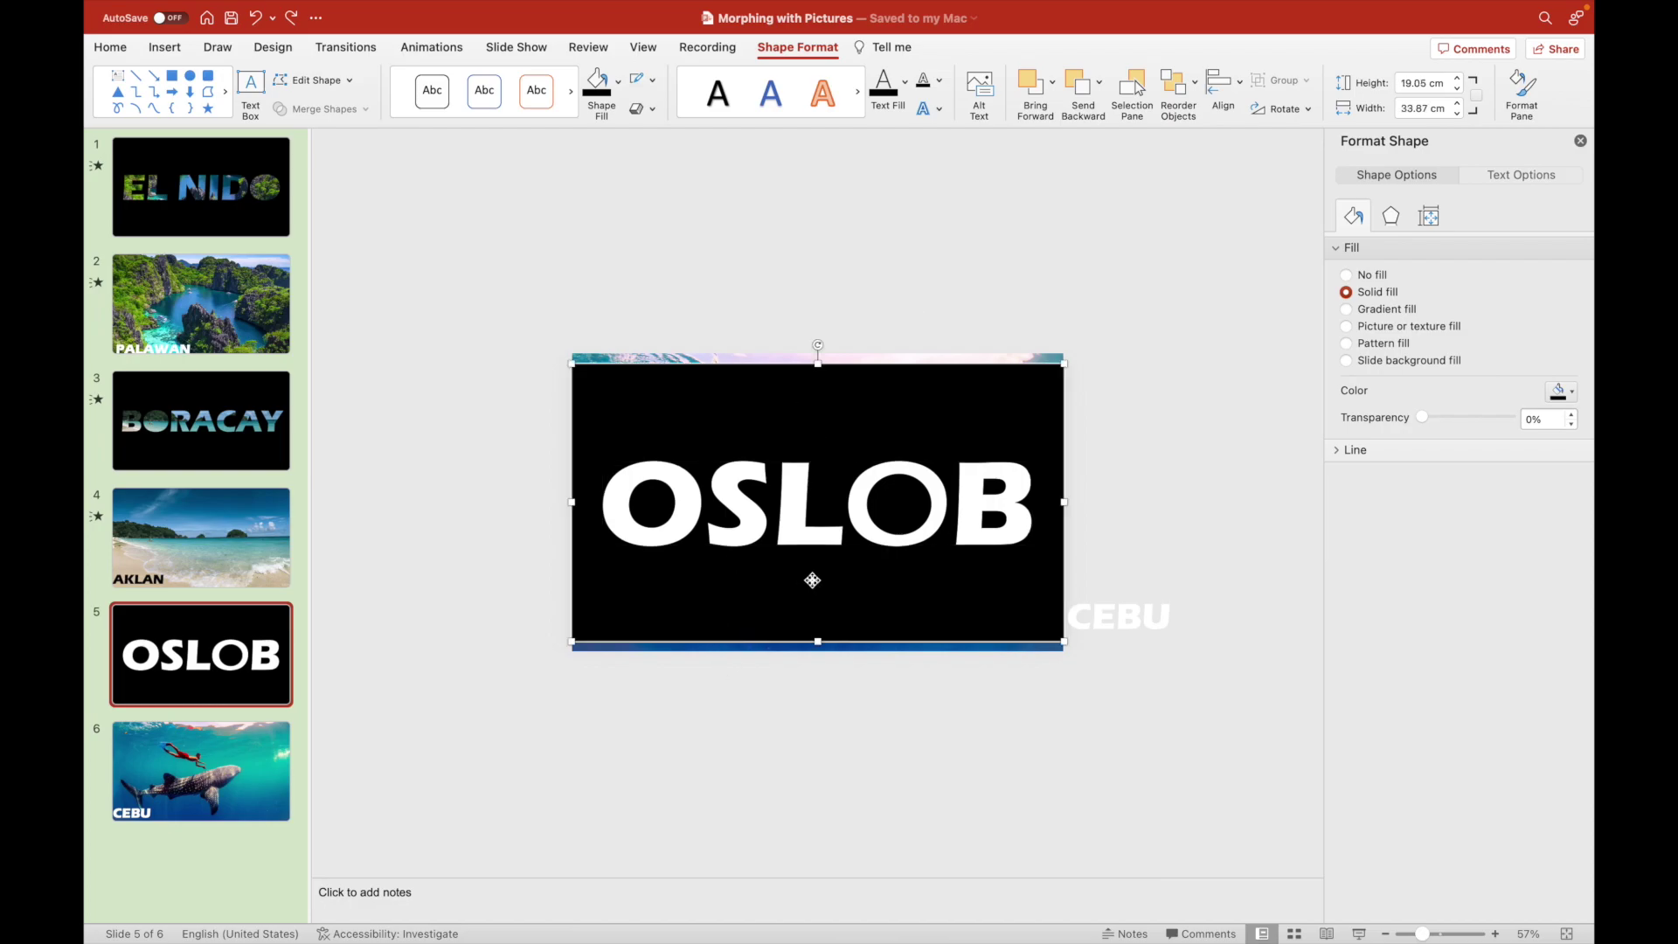
pyautogui.keyDown('shift'); pyautogui.click(799, 495); pyautogui.keyUp('shift')
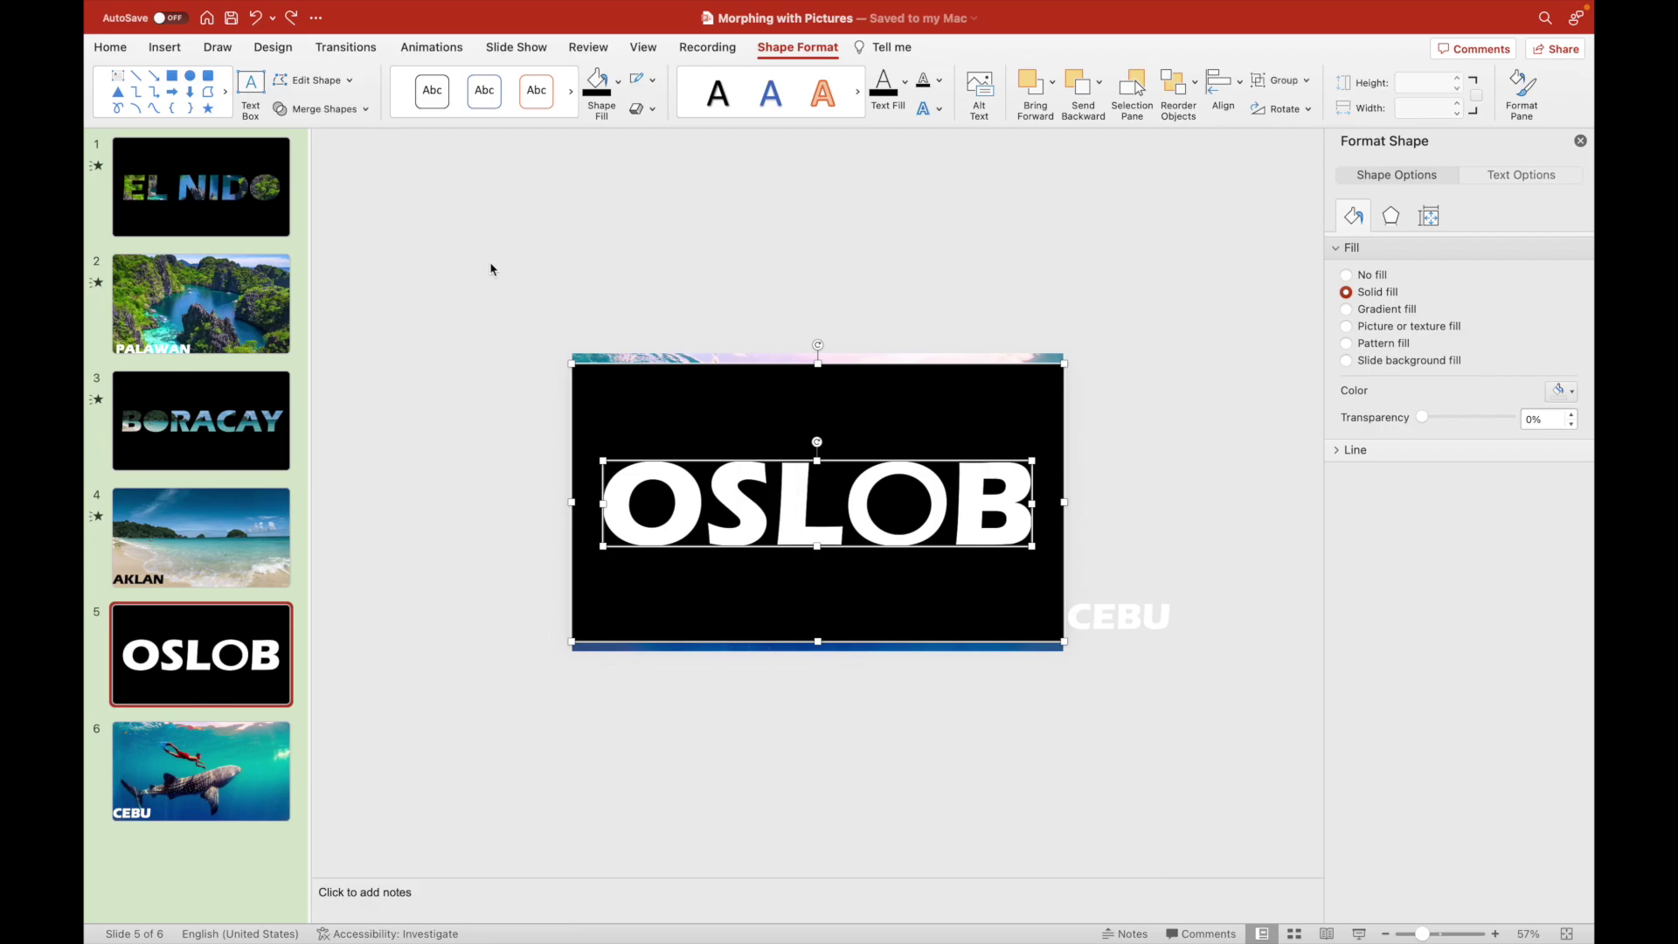
pyautogui.click(362, 110)
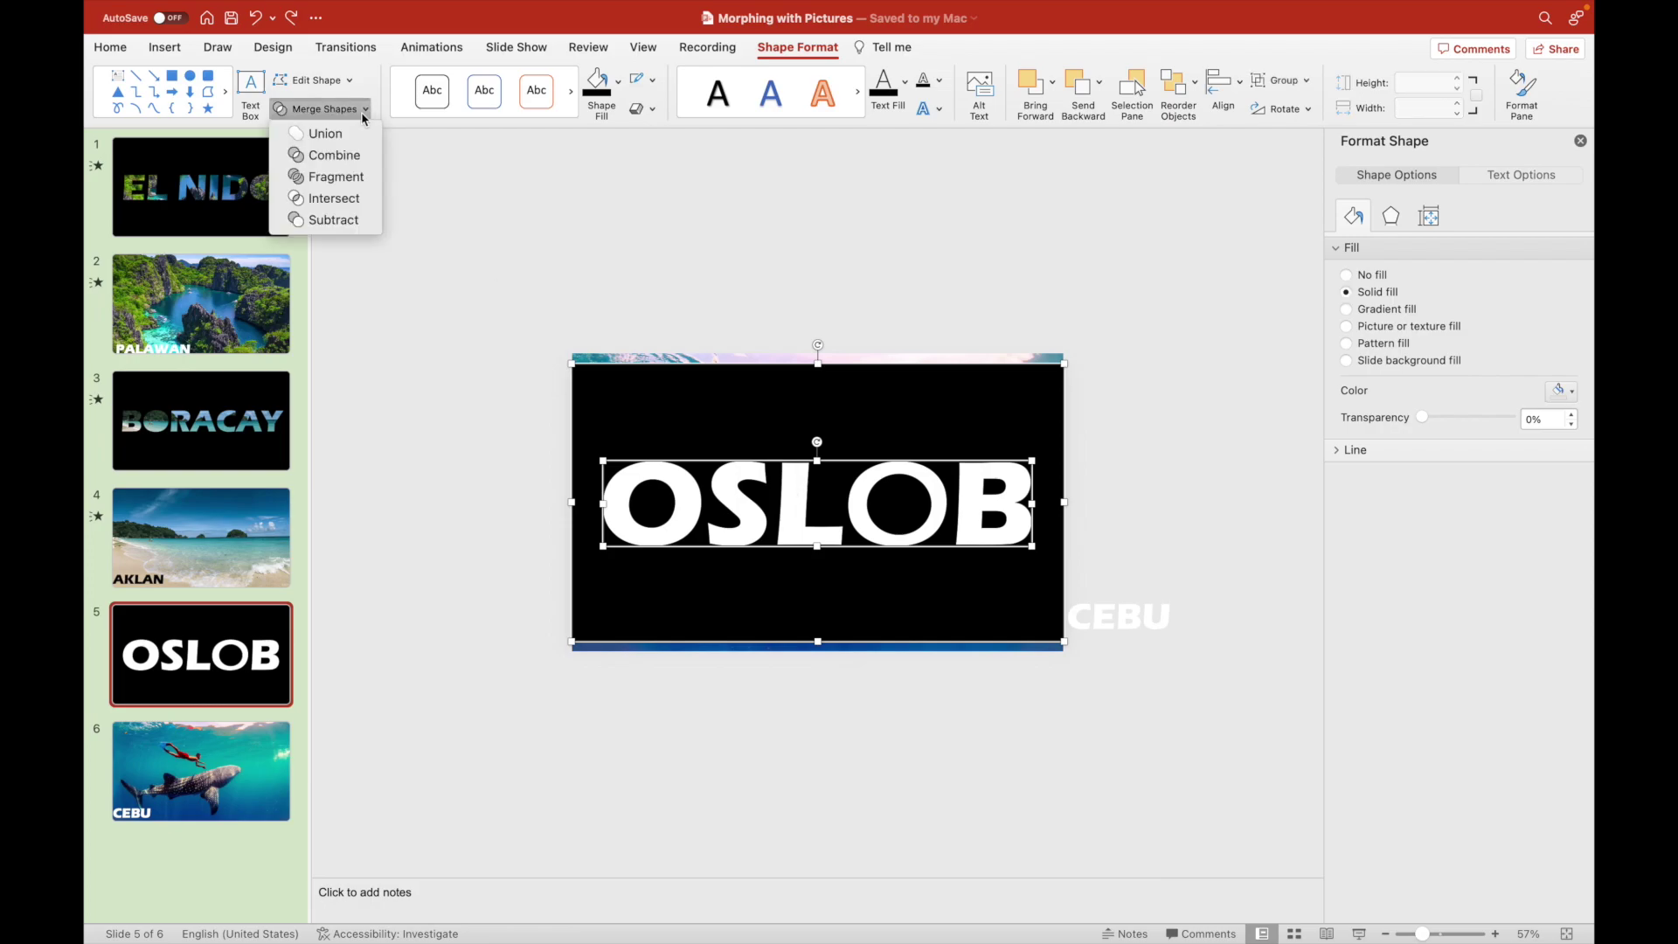
pyautogui.click(333, 222)
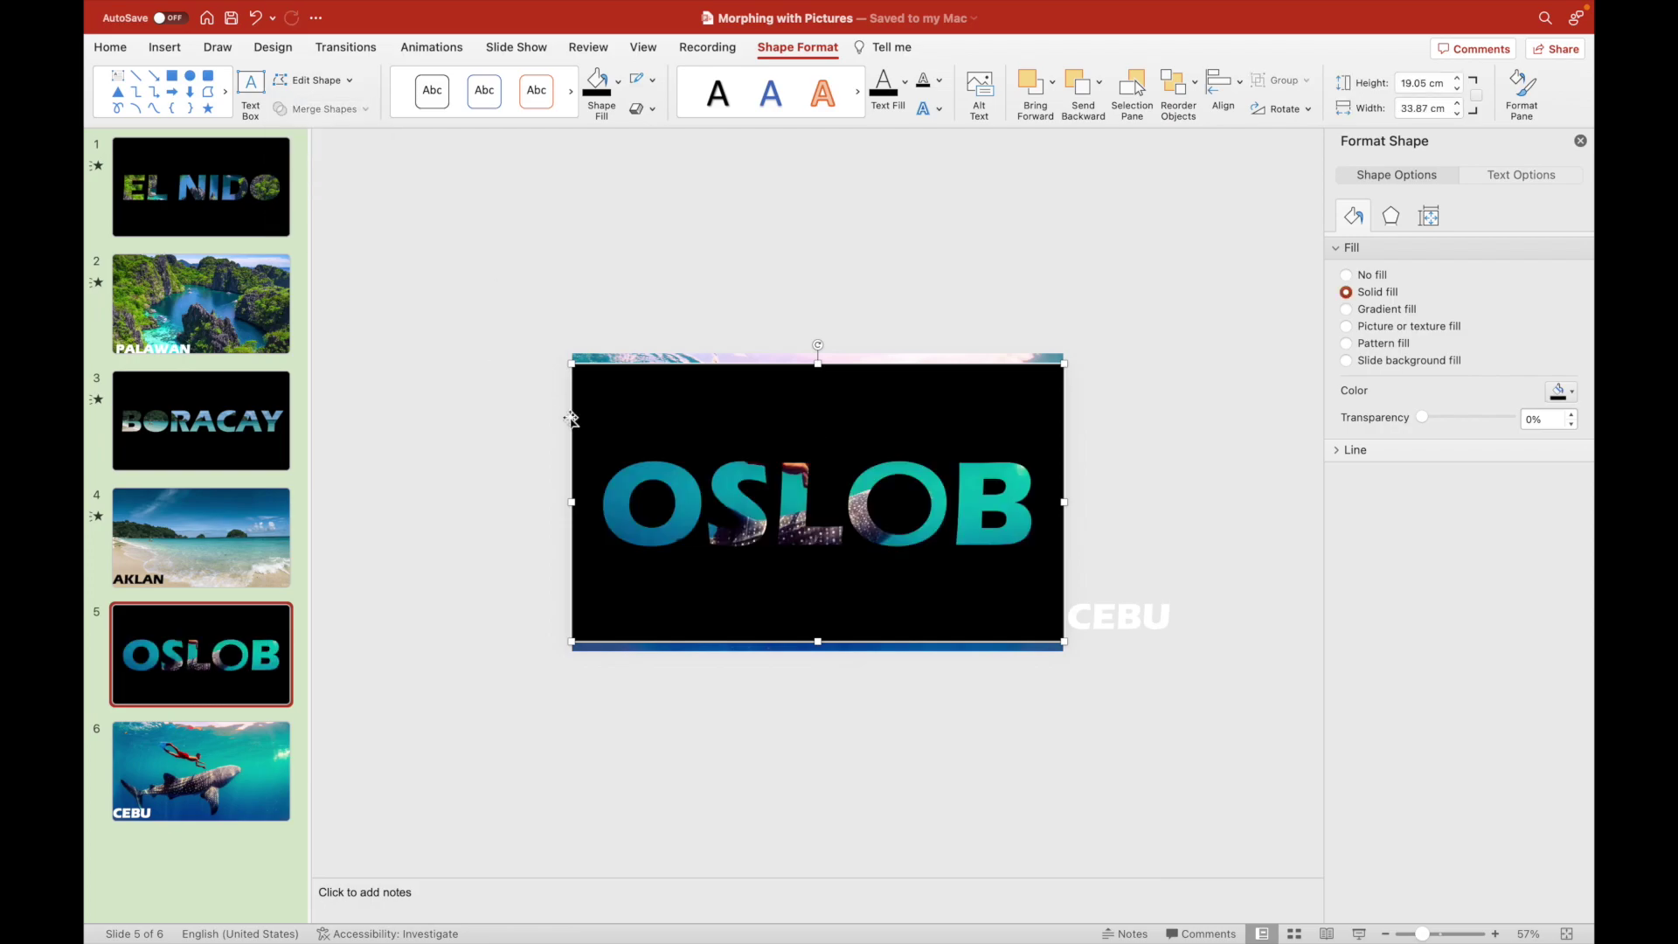
# Draw an oval fully covering the second O of OSLOB.
pyautogui.click(172, 49)
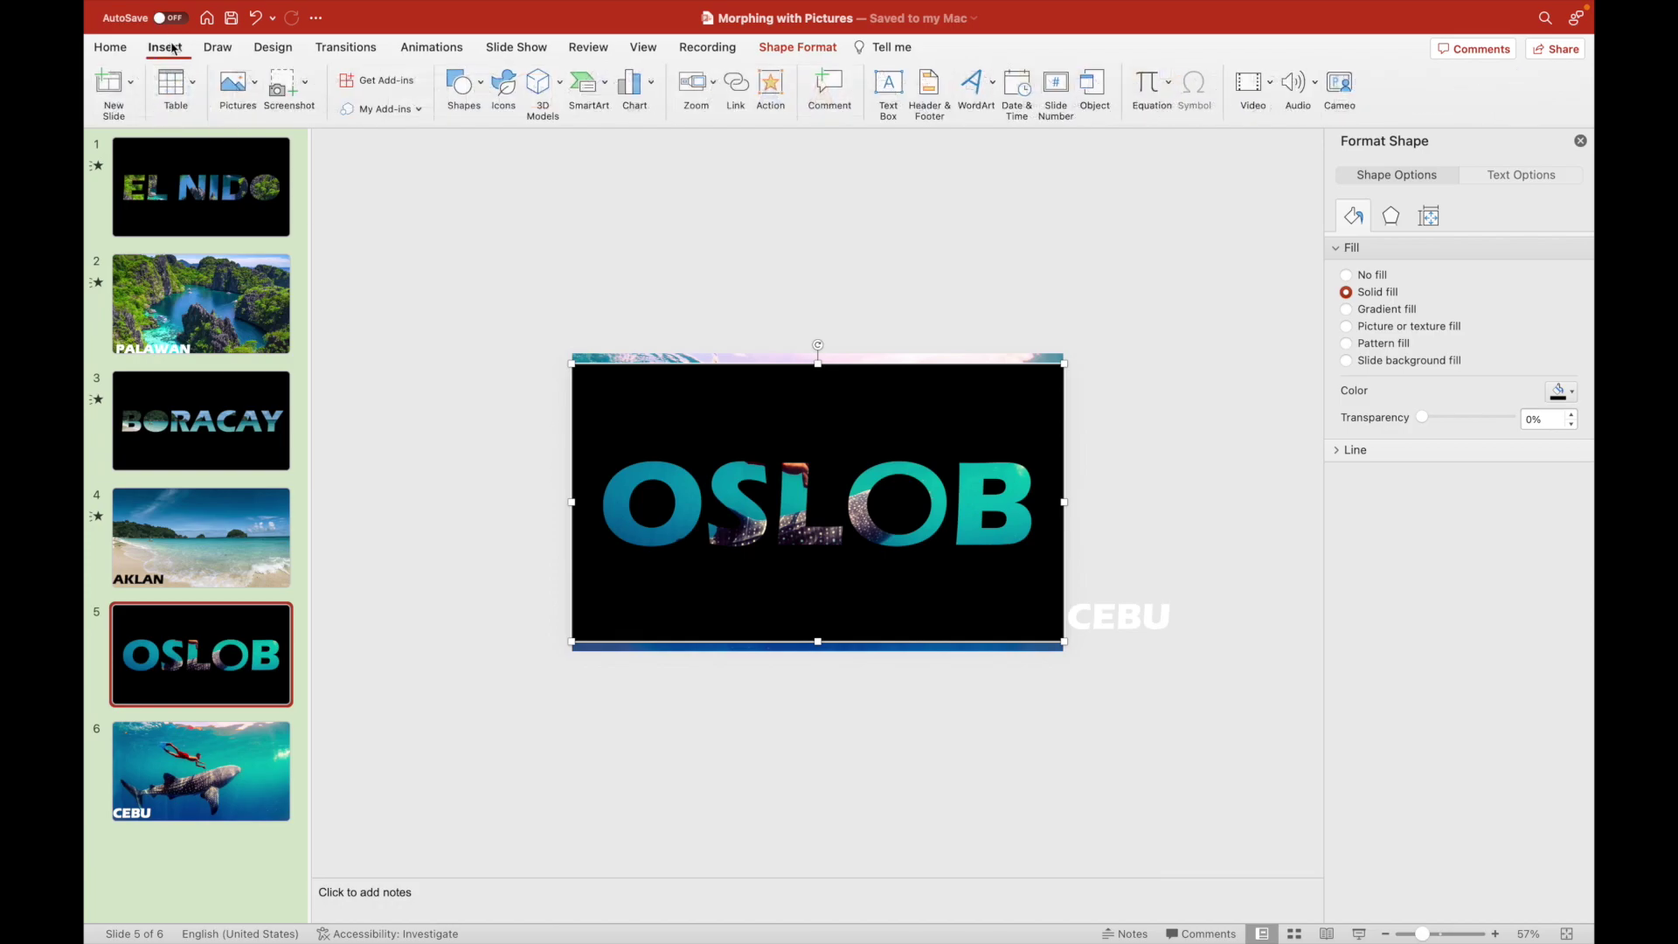
pyautogui.click(461, 85)
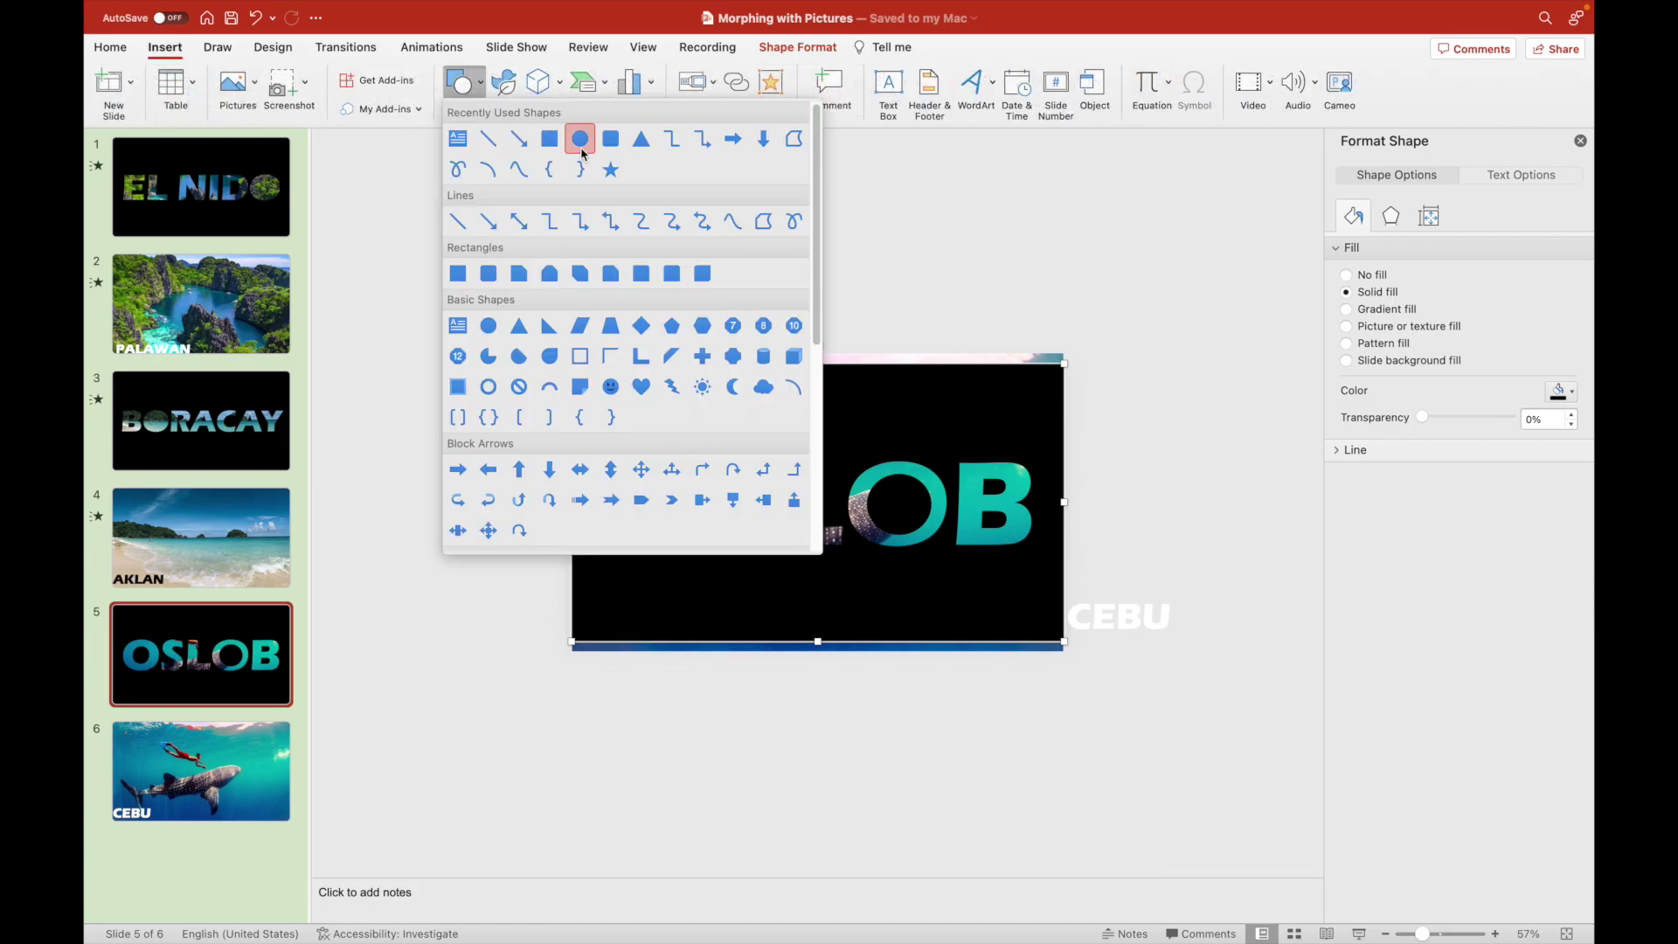
pyautogui.click(580, 136)
pyautogui.moveTo(864, 476)
pyautogui.mouseDown()
pyautogui.moveTo(948, 556)
pyautogui.moveTo(944, 542)
pyautogui.mouseUp()
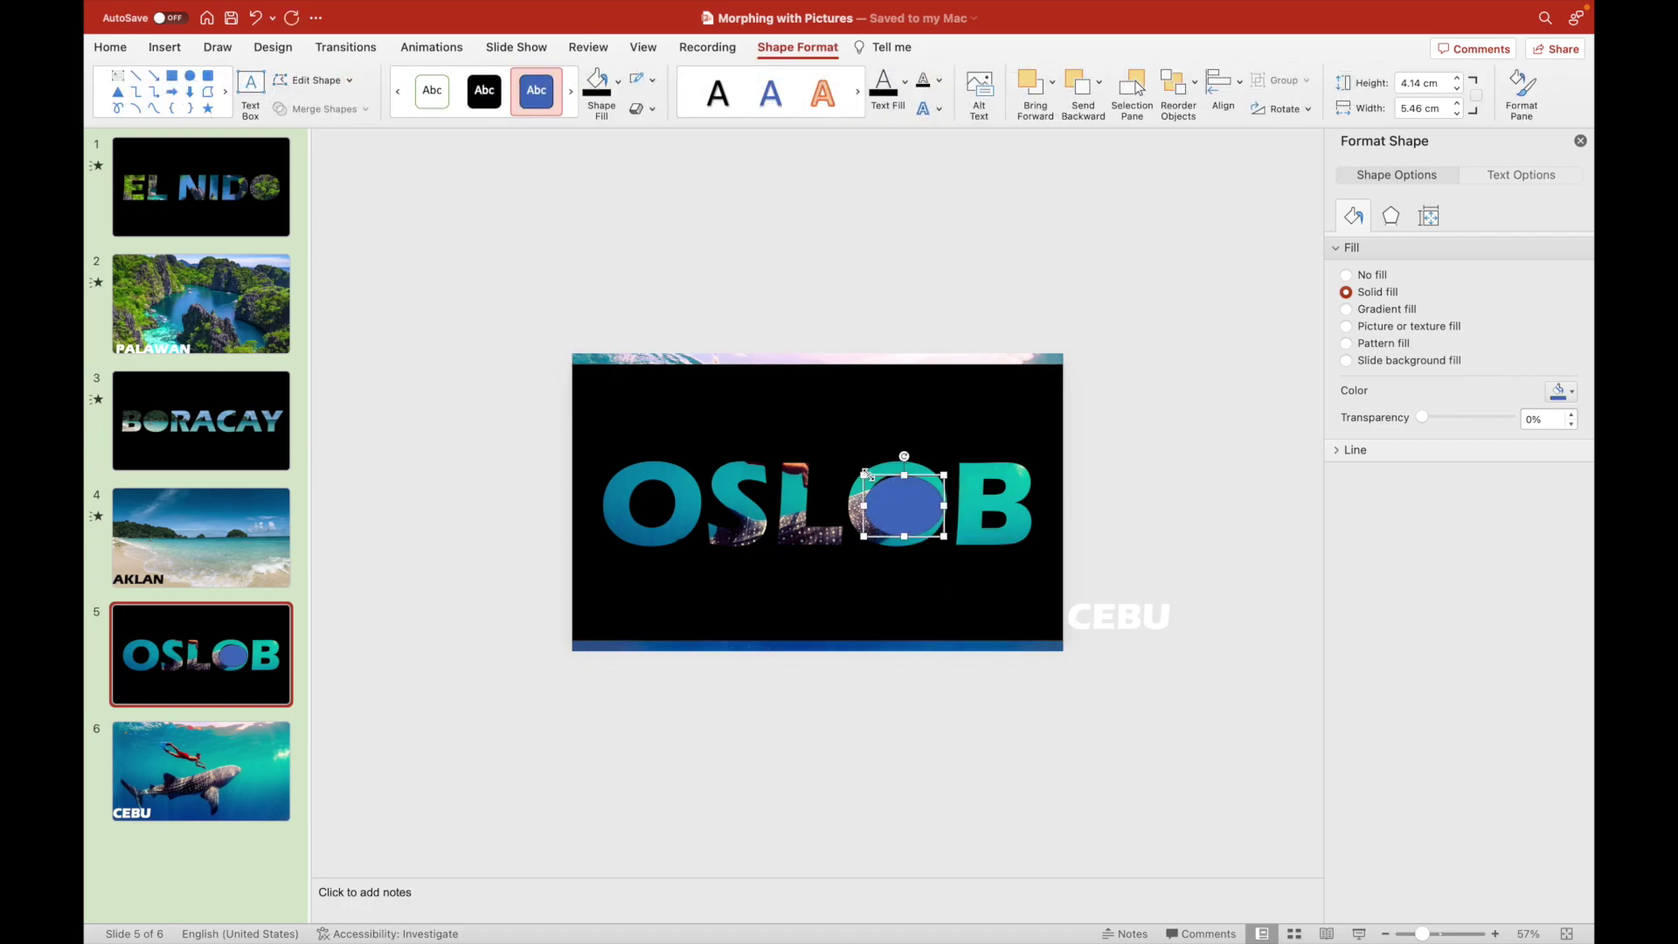
pyautogui.moveTo(864, 473); pyautogui.dragTo(857, 466)
# Subtract the oval from the black cutout to open the O, then move to slide 6.
pyautogui.click(854, 608)
pyautogui.keyDown('shift'); pyautogui.click(891, 500); pyautogui.keyUp('shift')
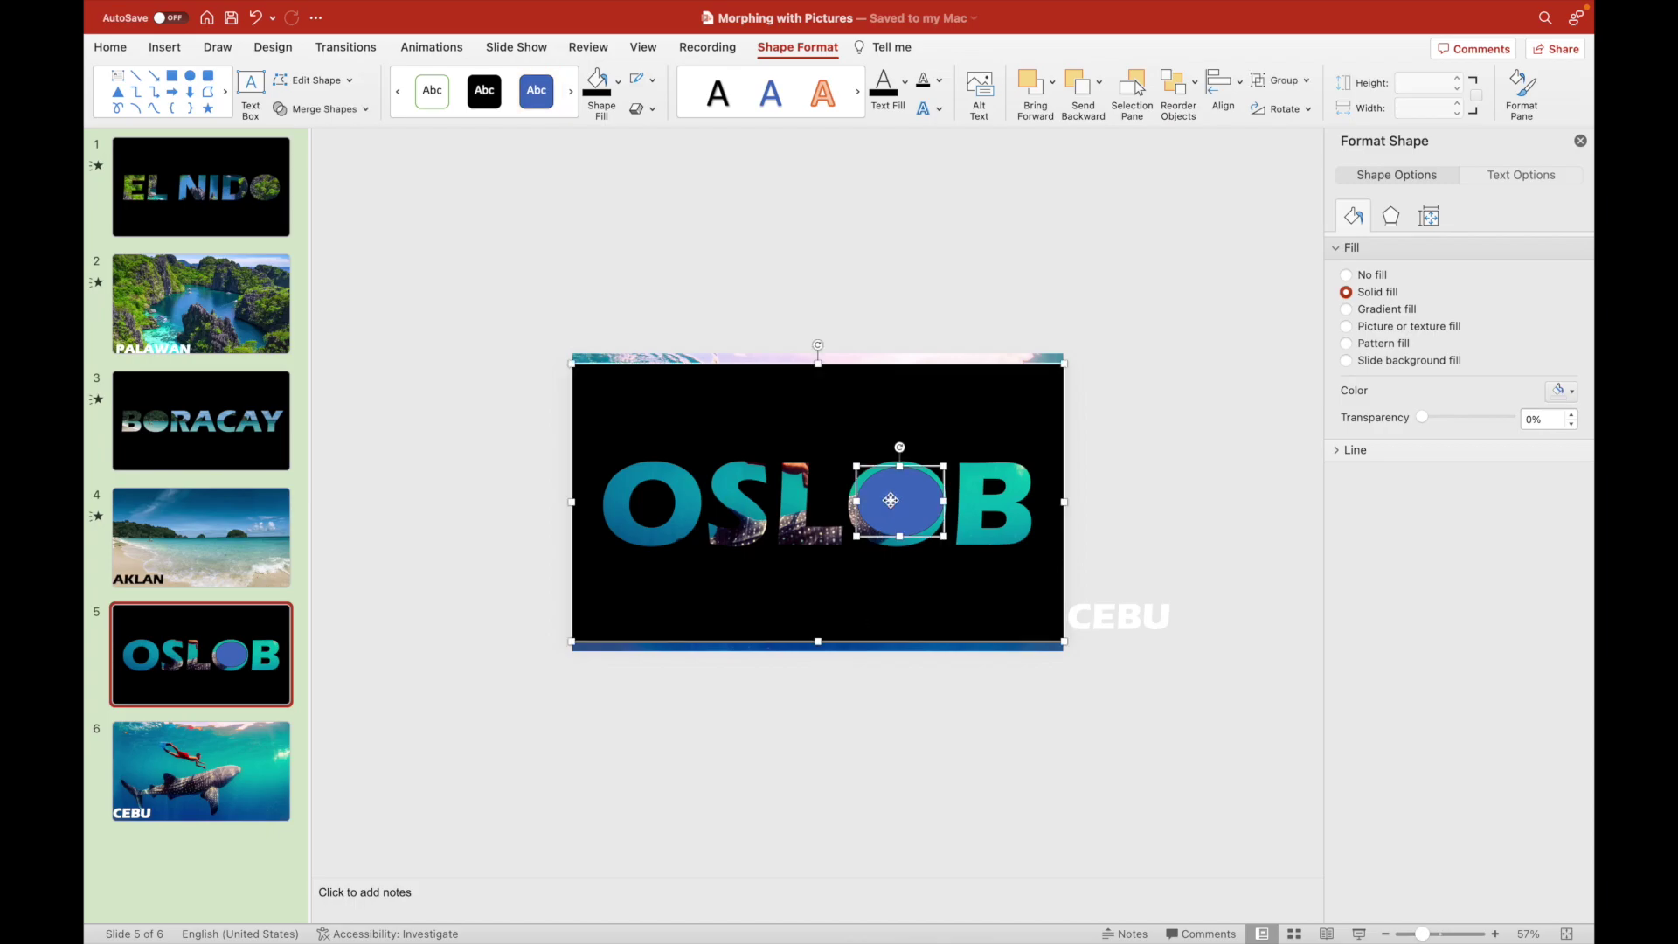
pyautogui.click(320, 108)
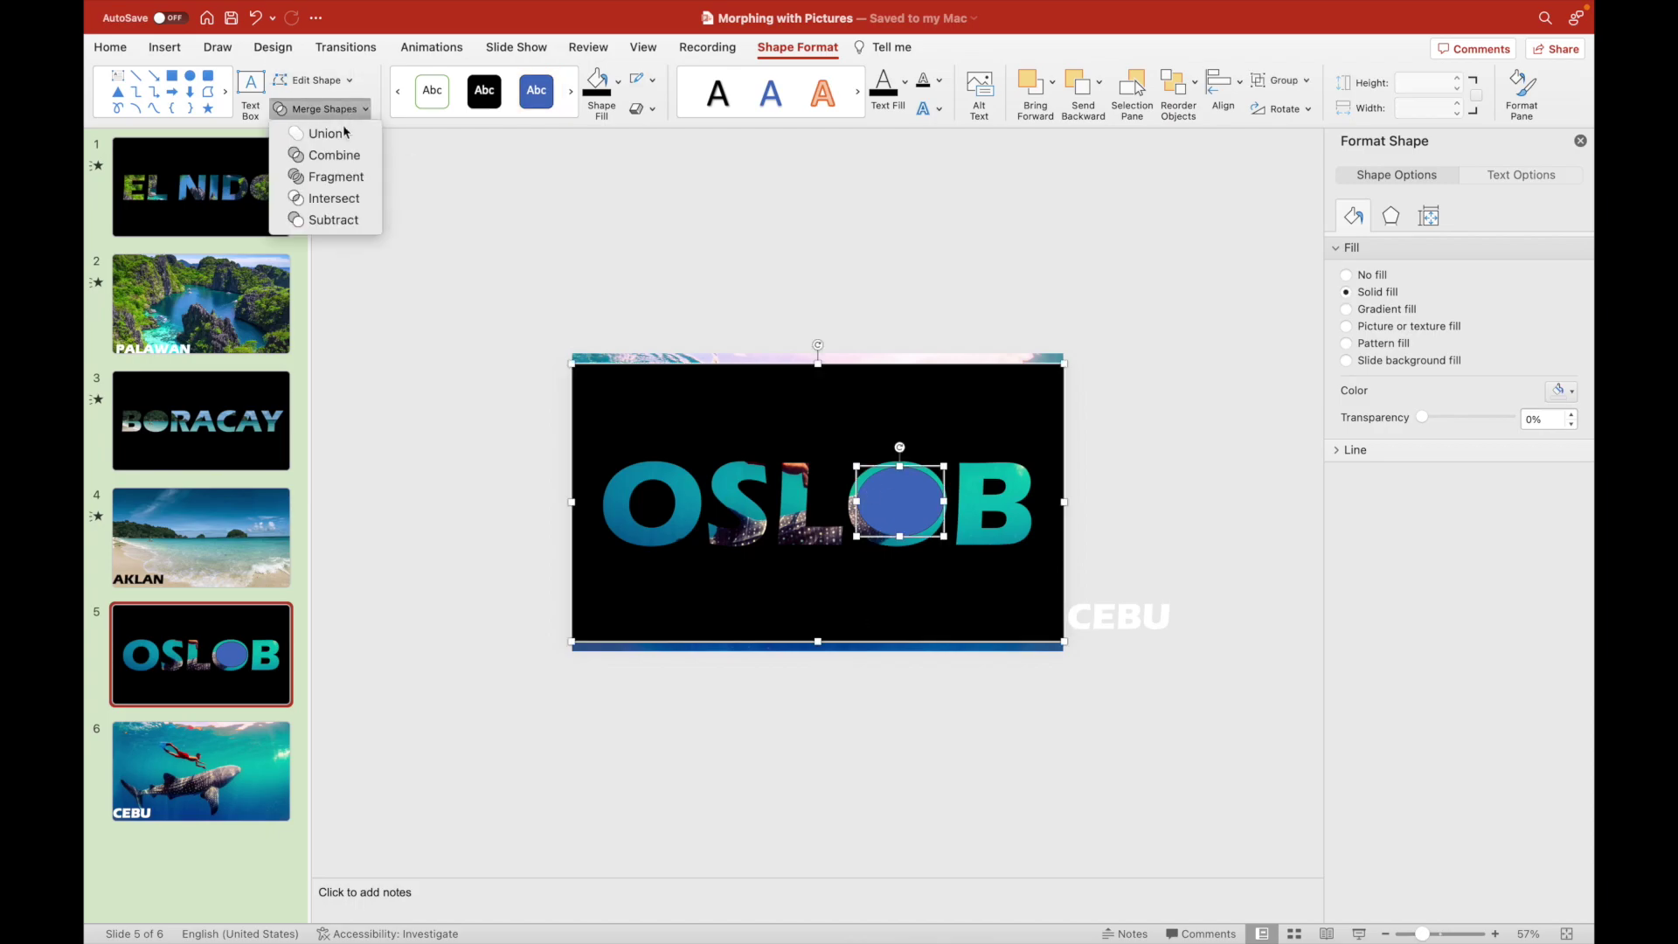
pyautogui.click(341, 227)
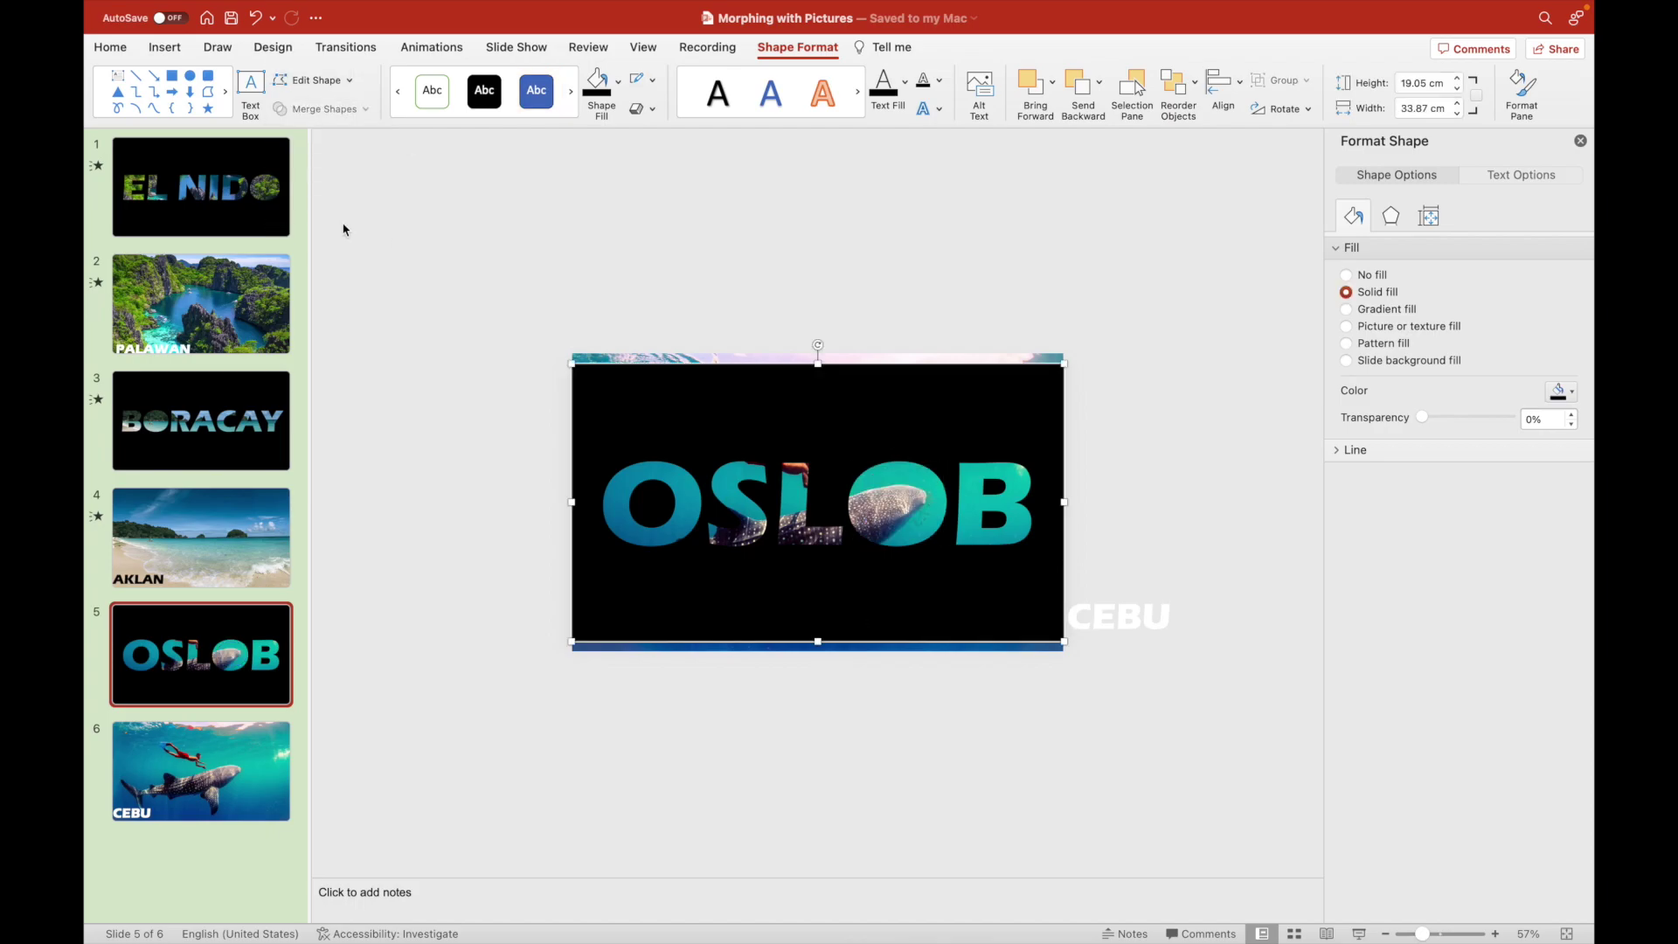
pyautogui.click(671, 223)
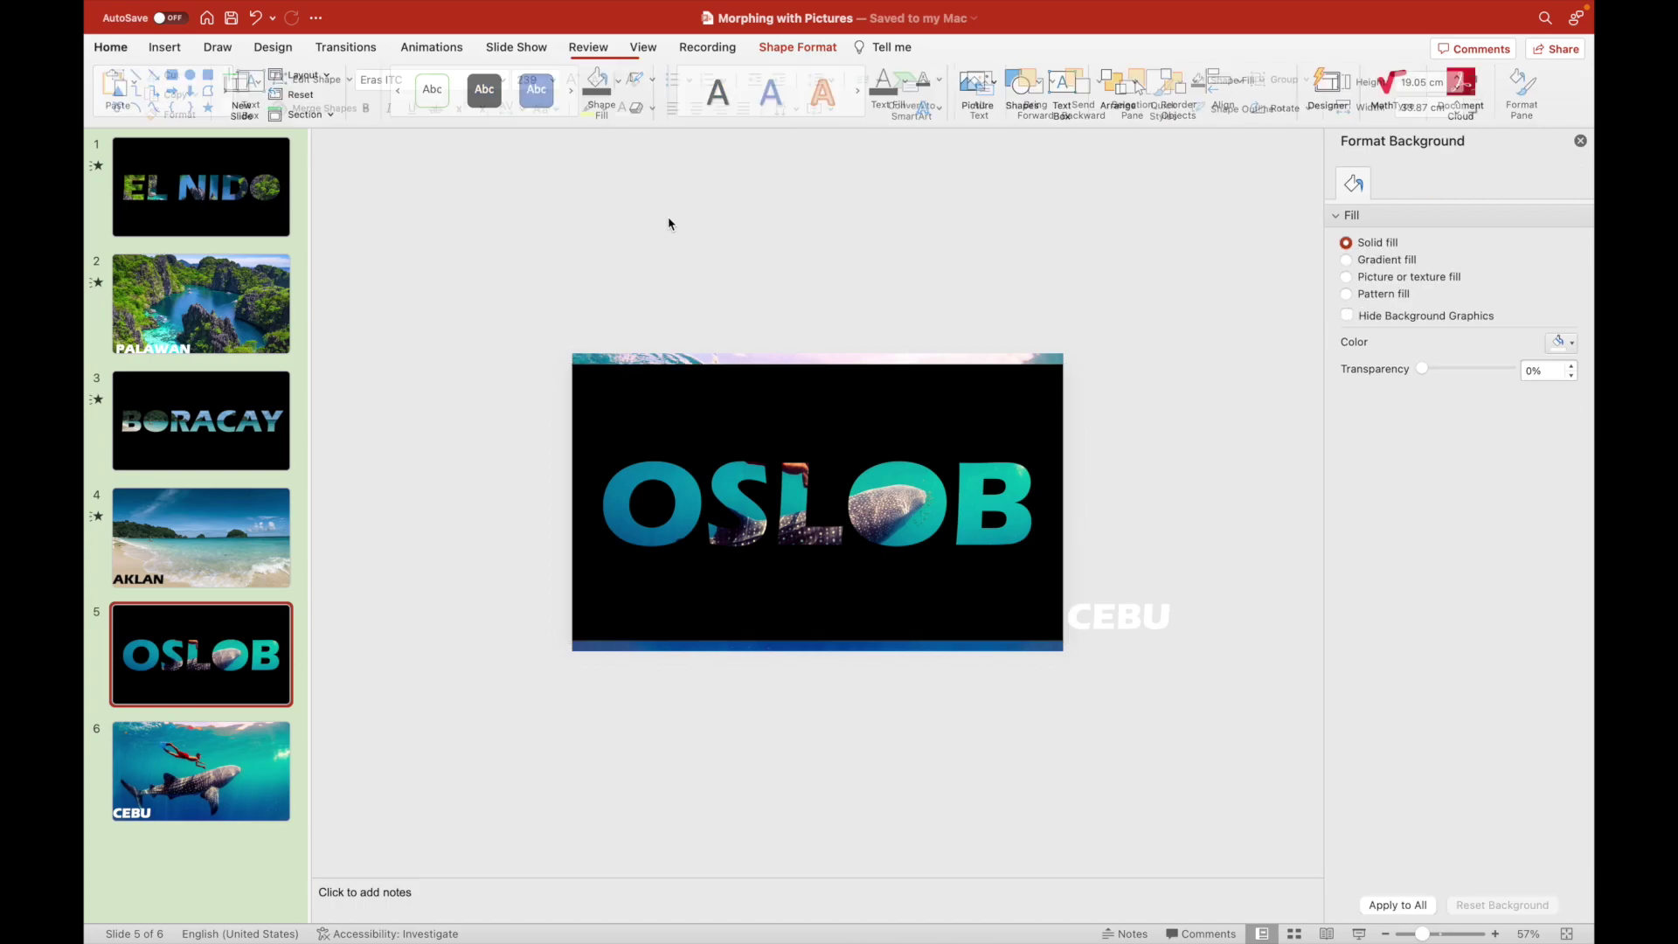
pyautogui.click(953, 611)
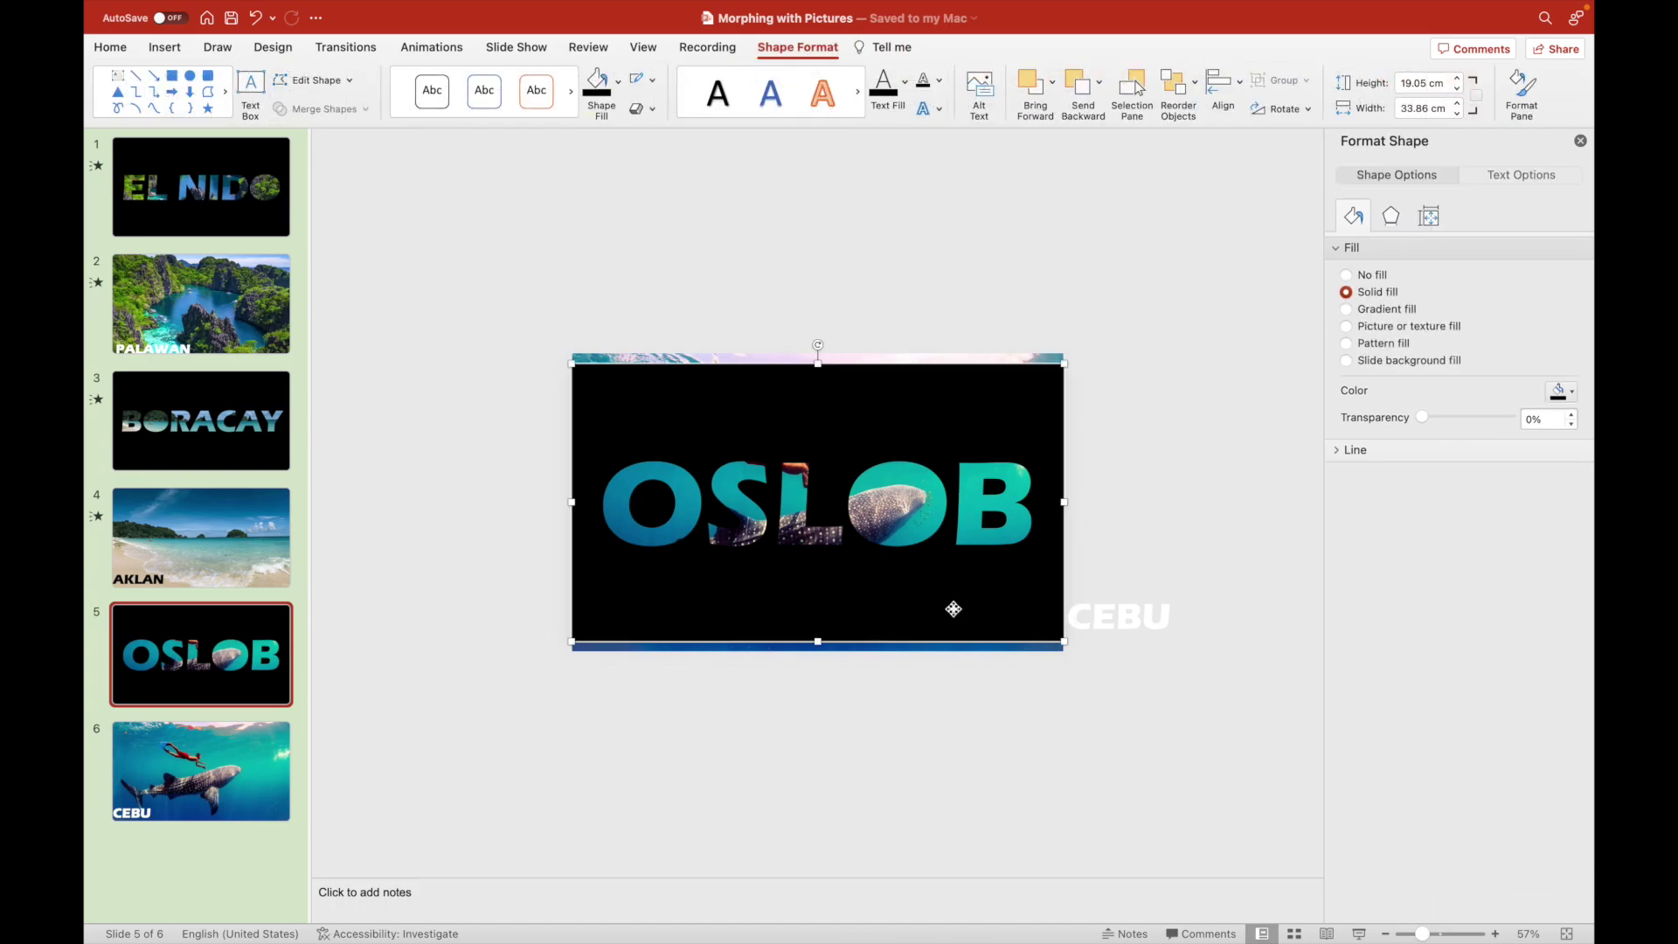
pyautogui.click(223, 777)
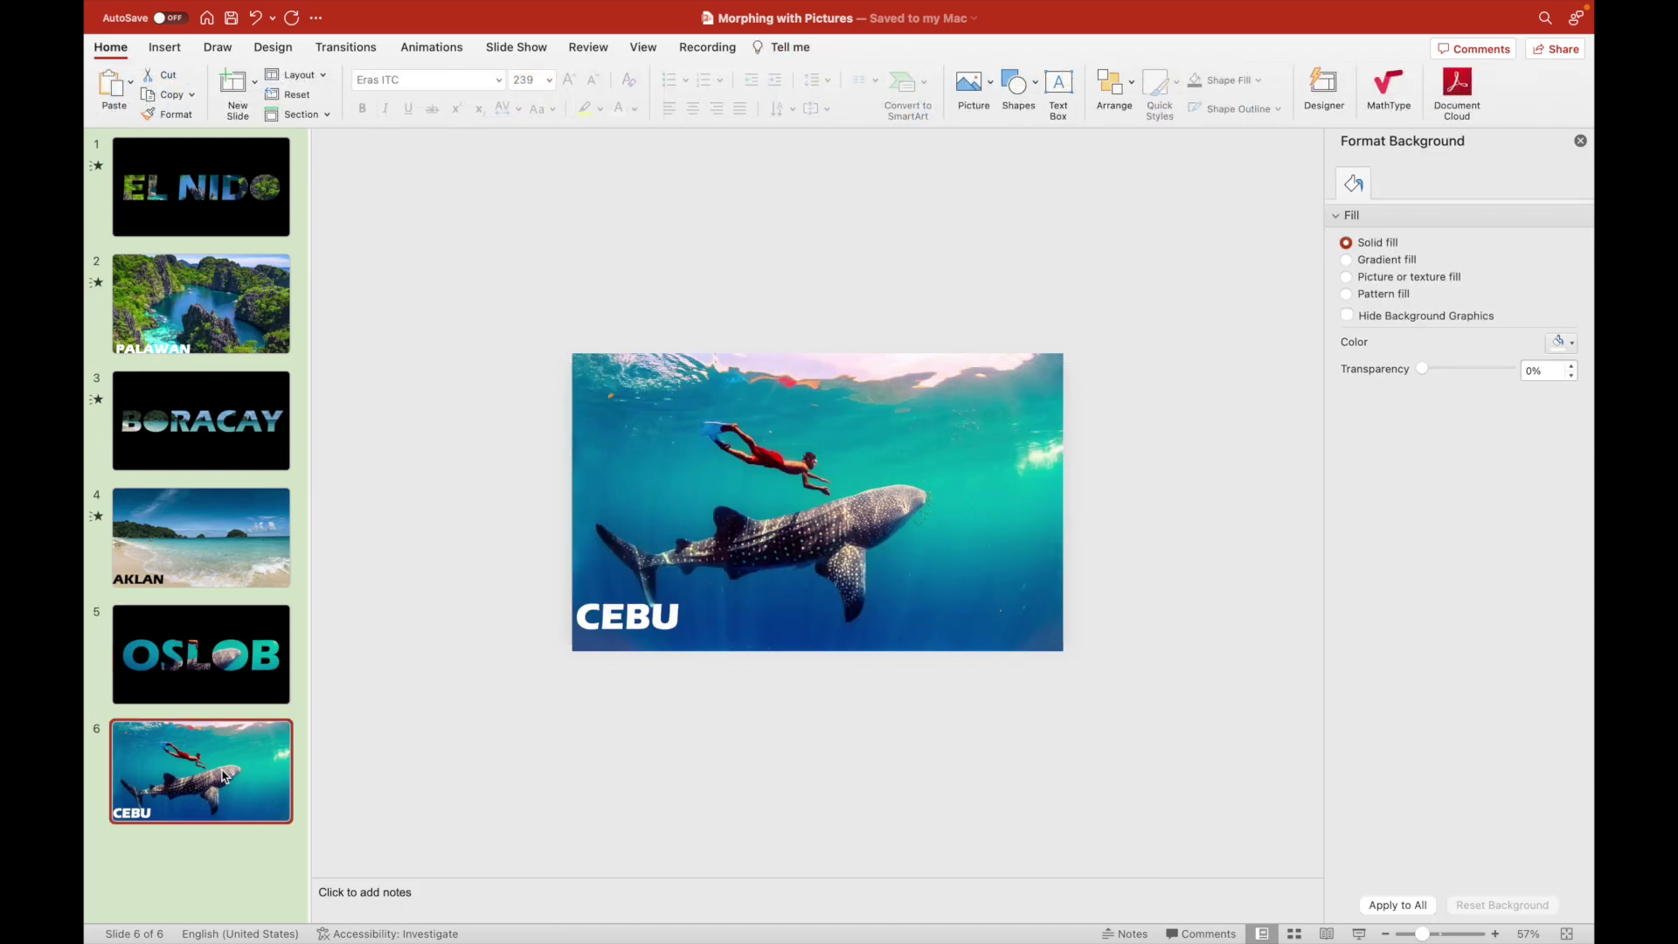
# Paste the OSLOB cutout onto slide 6 and scale it up greatly.
pyautogui.press('cmd+v')
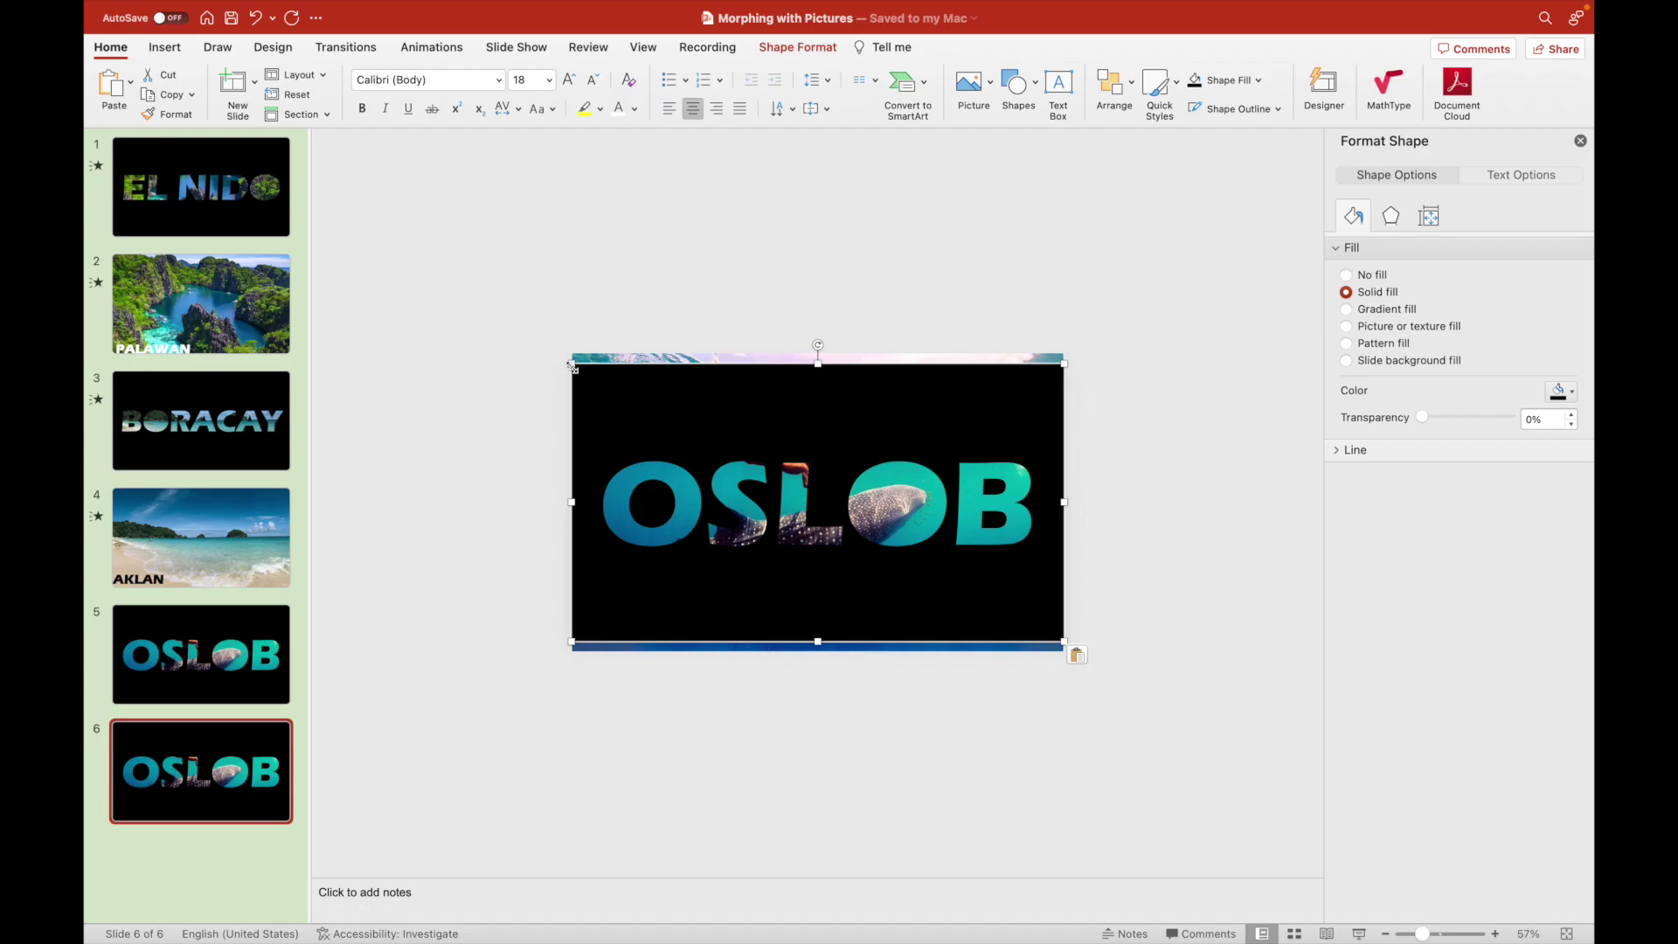
pyautogui.click(1432, 217)
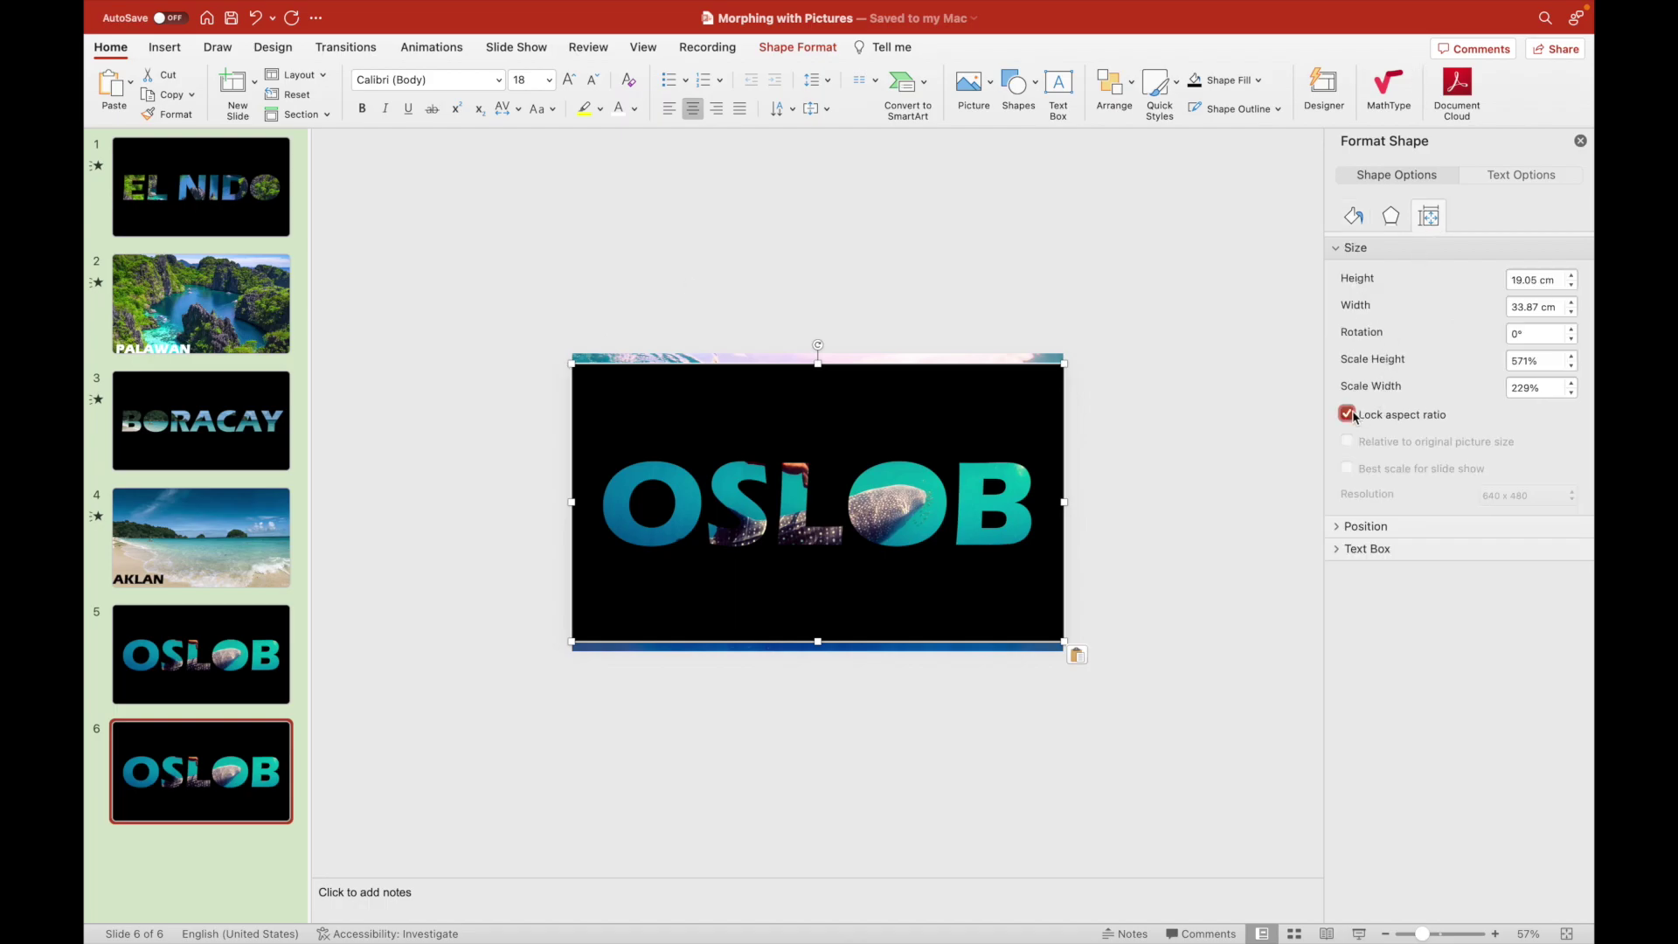
pyautogui.moveTo(1064, 642); pyautogui.dragTo(1312, 817)
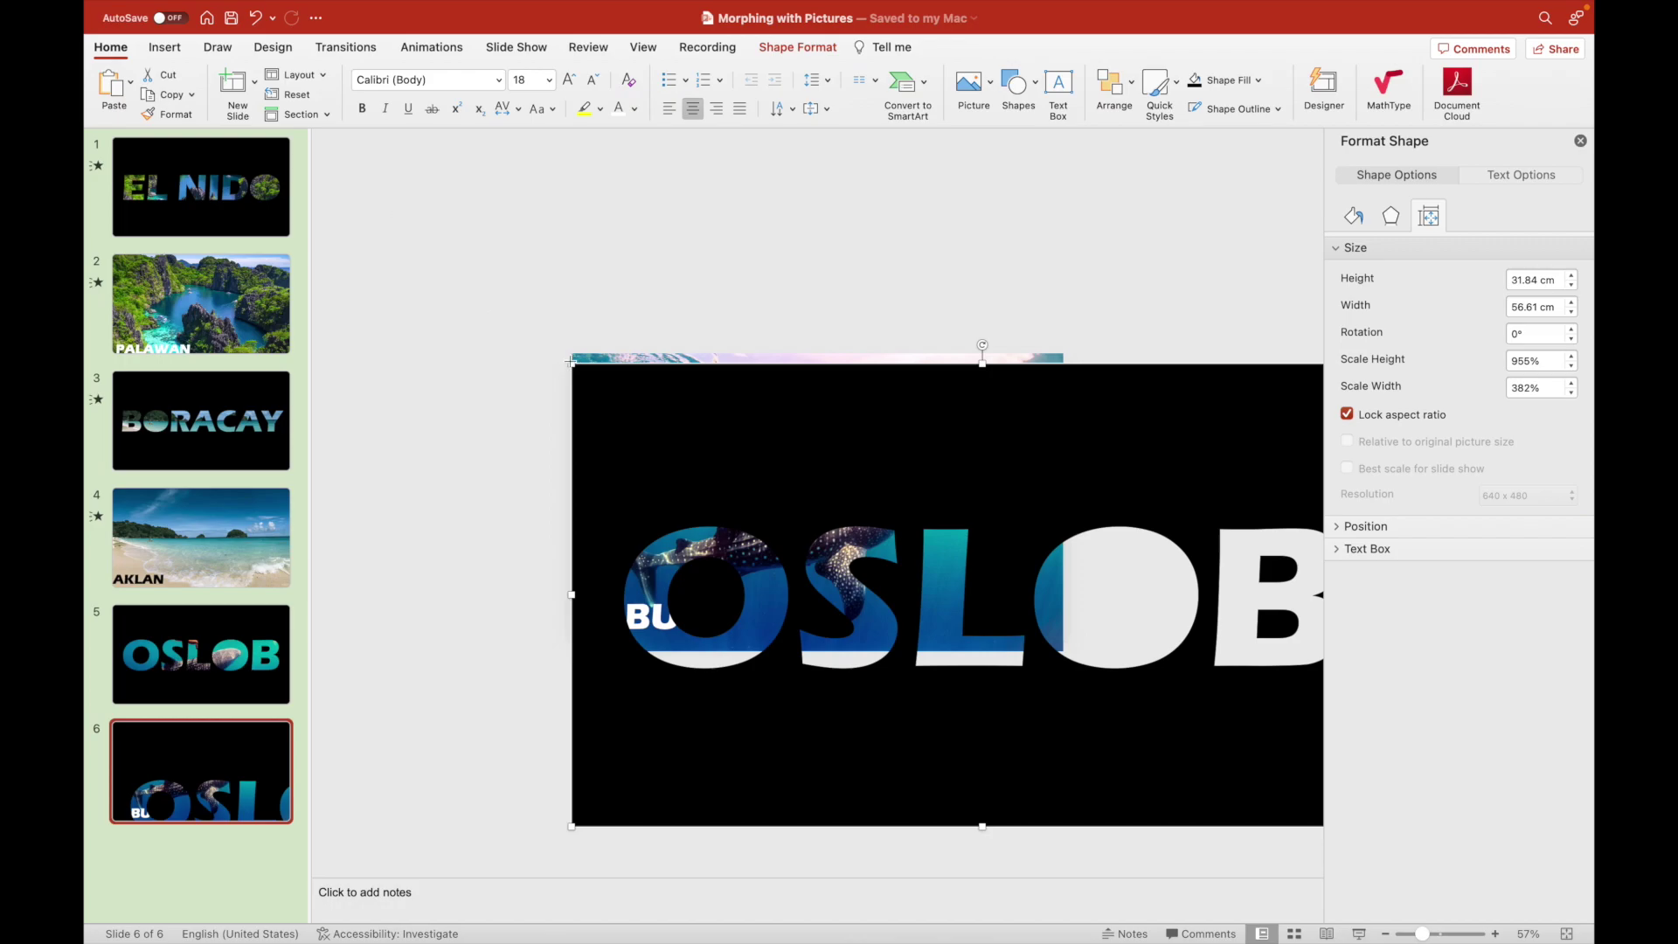
pyautogui.moveTo(570, 361); pyautogui.dragTo(337, 100)
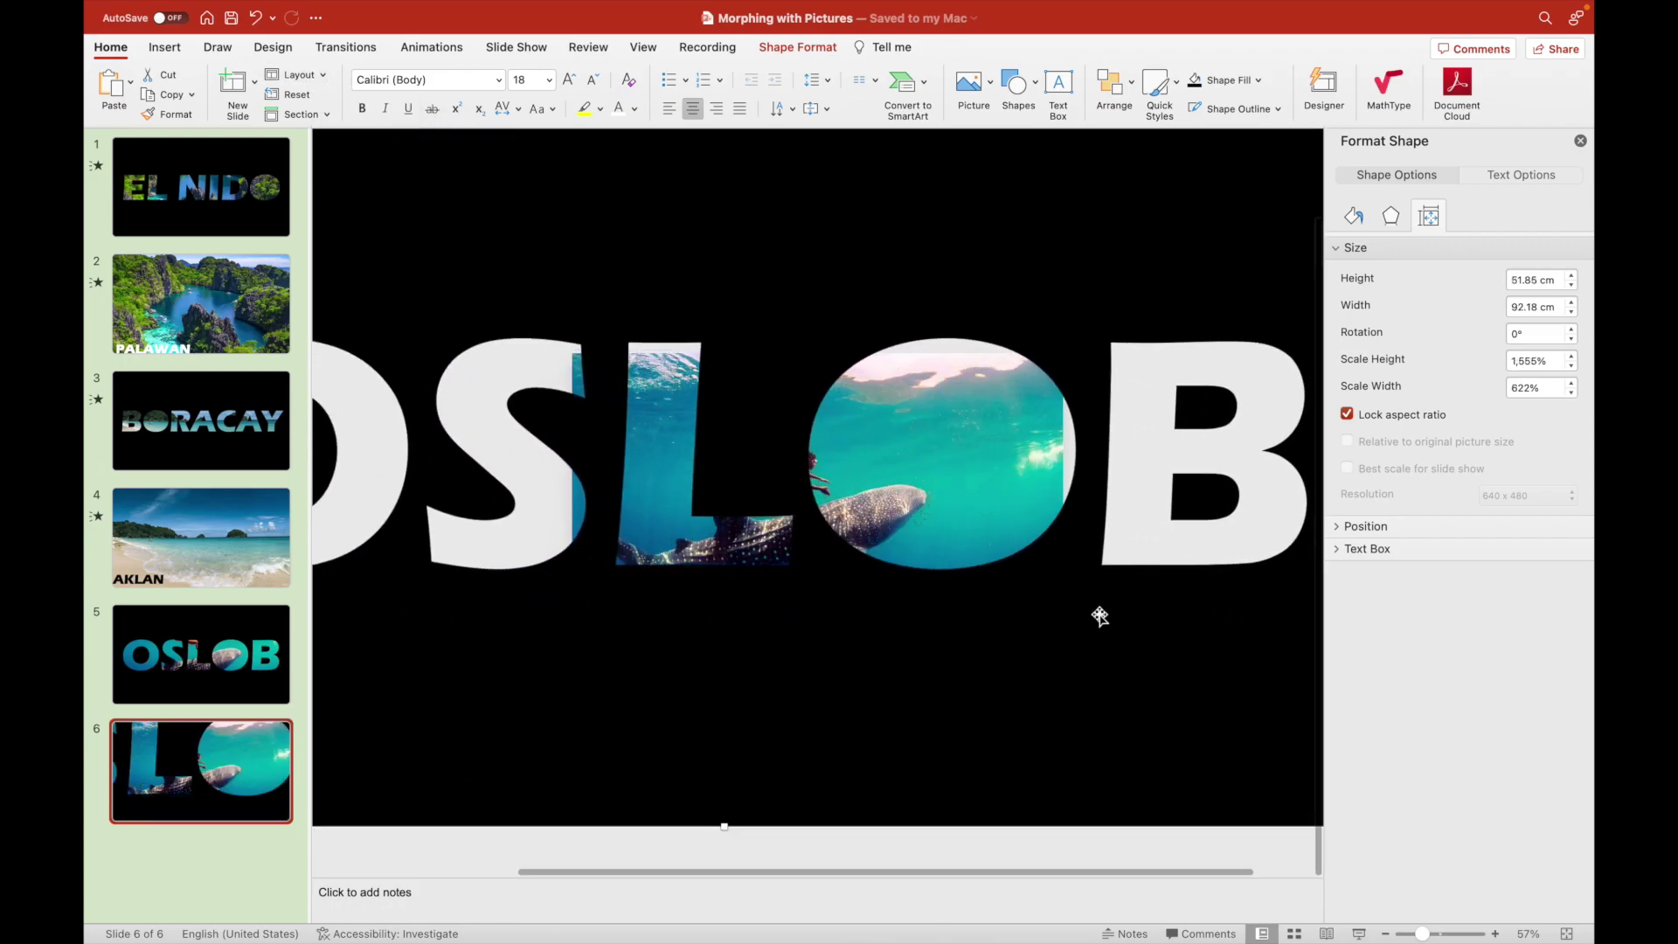
pyautogui.scroll(-5, 1100, 617)
pyautogui.moveTo(918, 562); pyautogui.dragTo(1169, 699)
pyautogui.moveTo(687, 431); pyautogui.dragTo(421, 254)
# Centre and fine-tune the cutout to about 217.07 × 122.1 cm so the photo fits the O.
pyautogui.moveTo(997, 345); pyautogui.dragTo(917, 371)
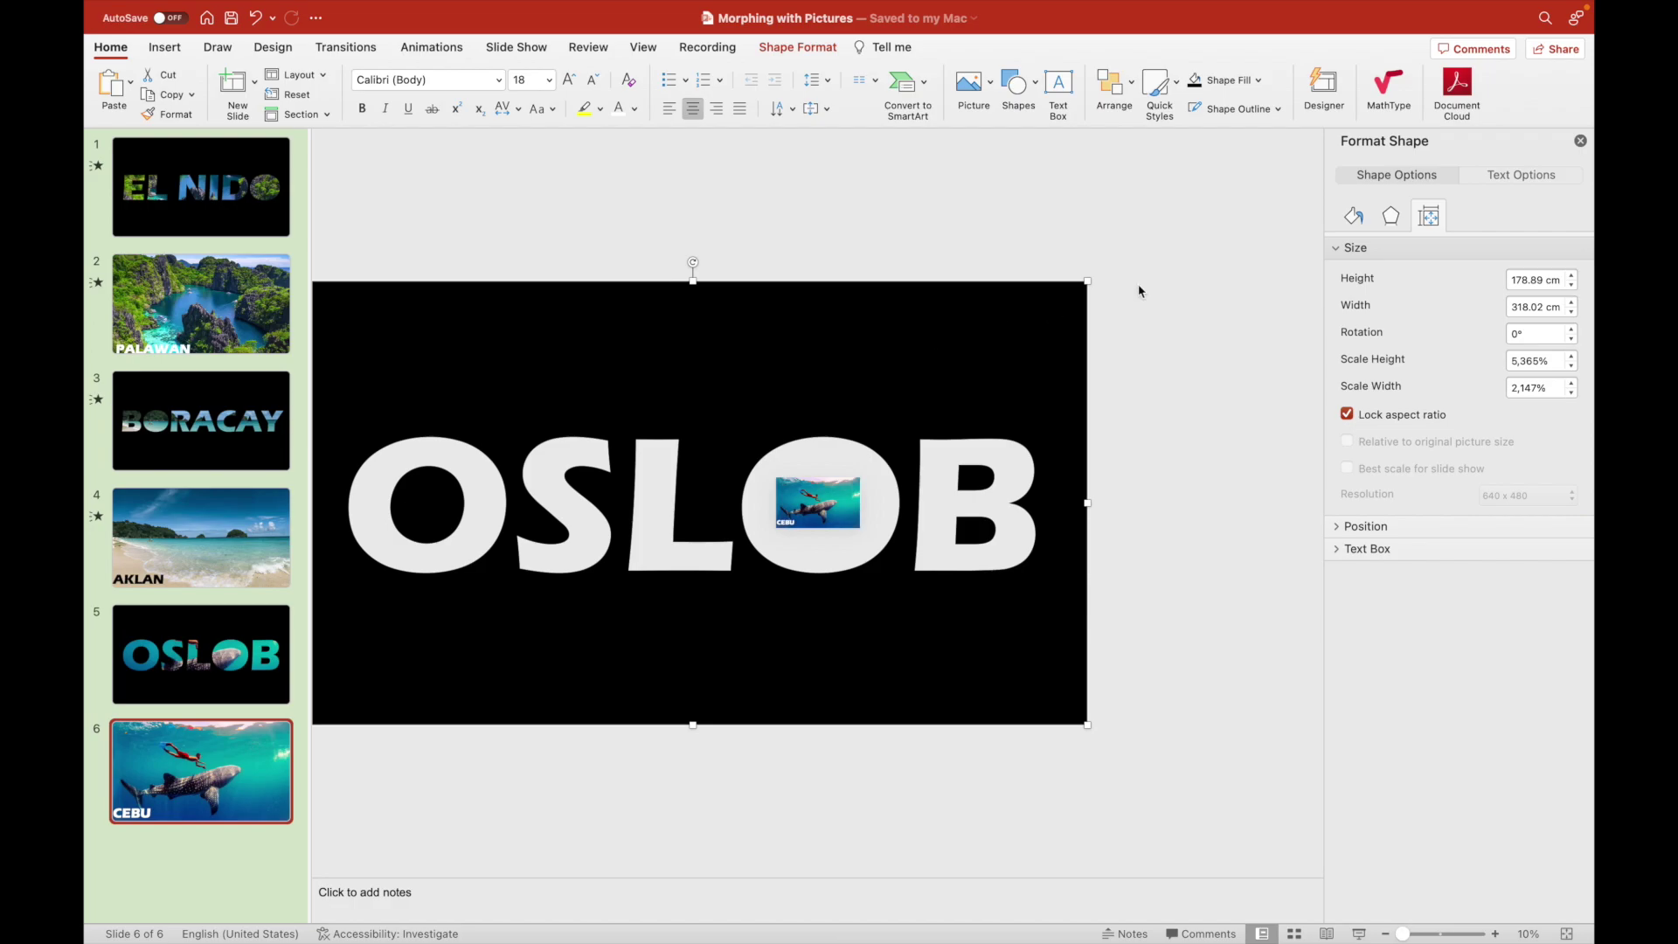
pyautogui.moveTo(1086, 280); pyautogui.dragTo(1054, 300)
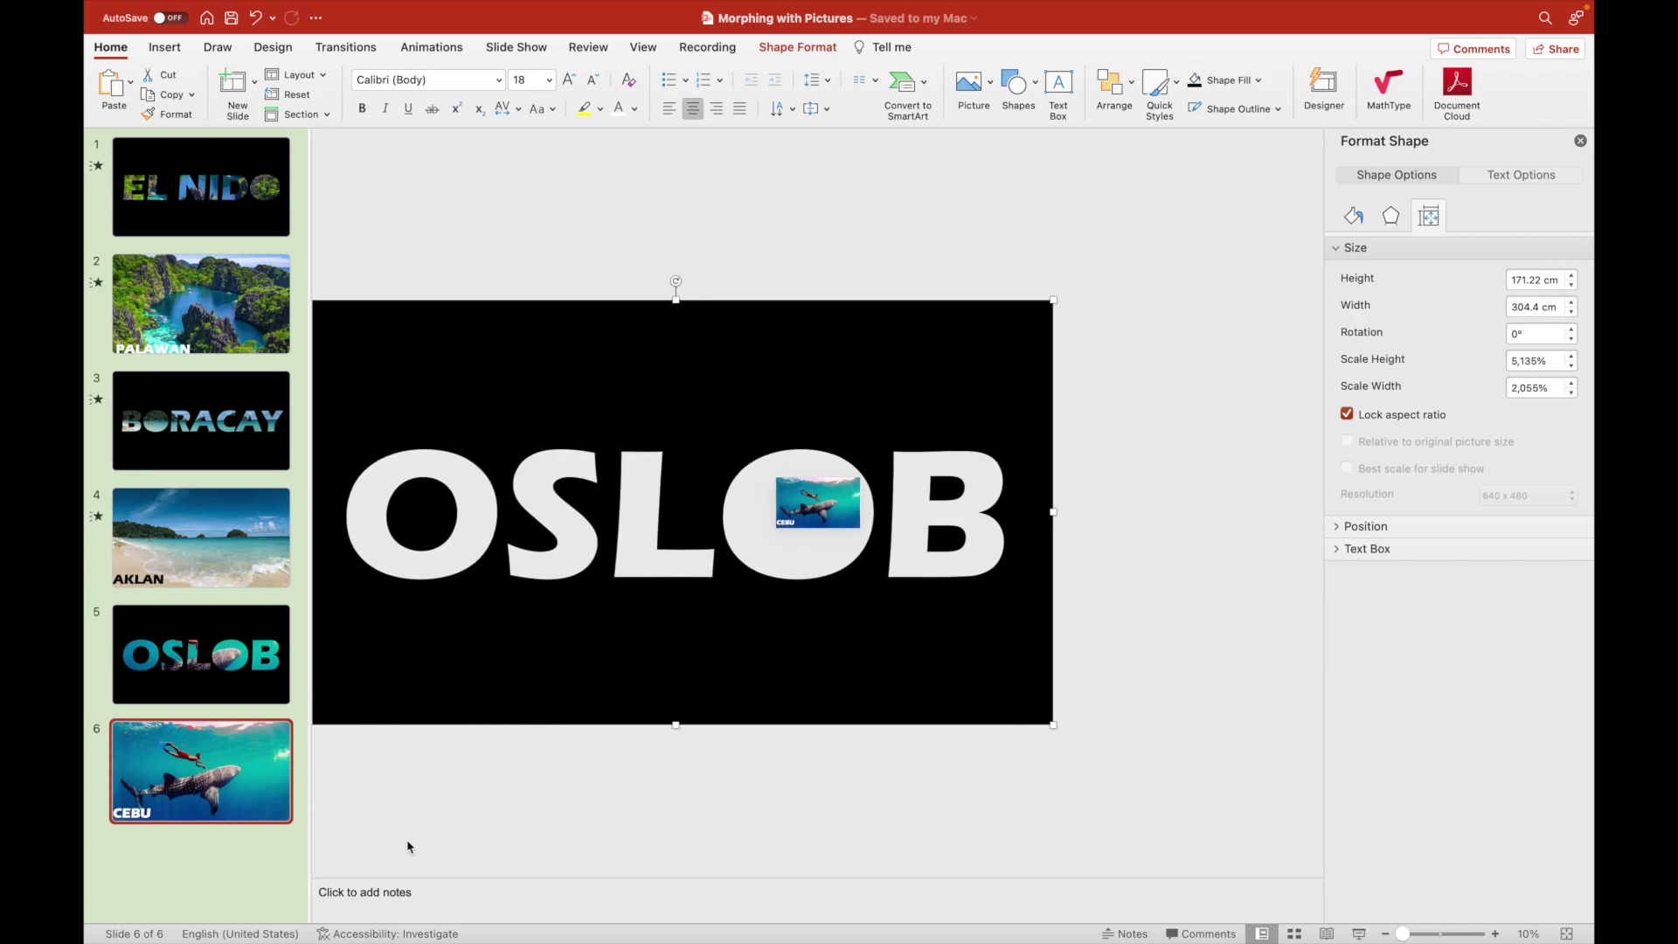
pyautogui.hscroll(-2, 408, 847)
pyautogui.moveTo(335, 727); pyautogui.dragTo(490, 672)
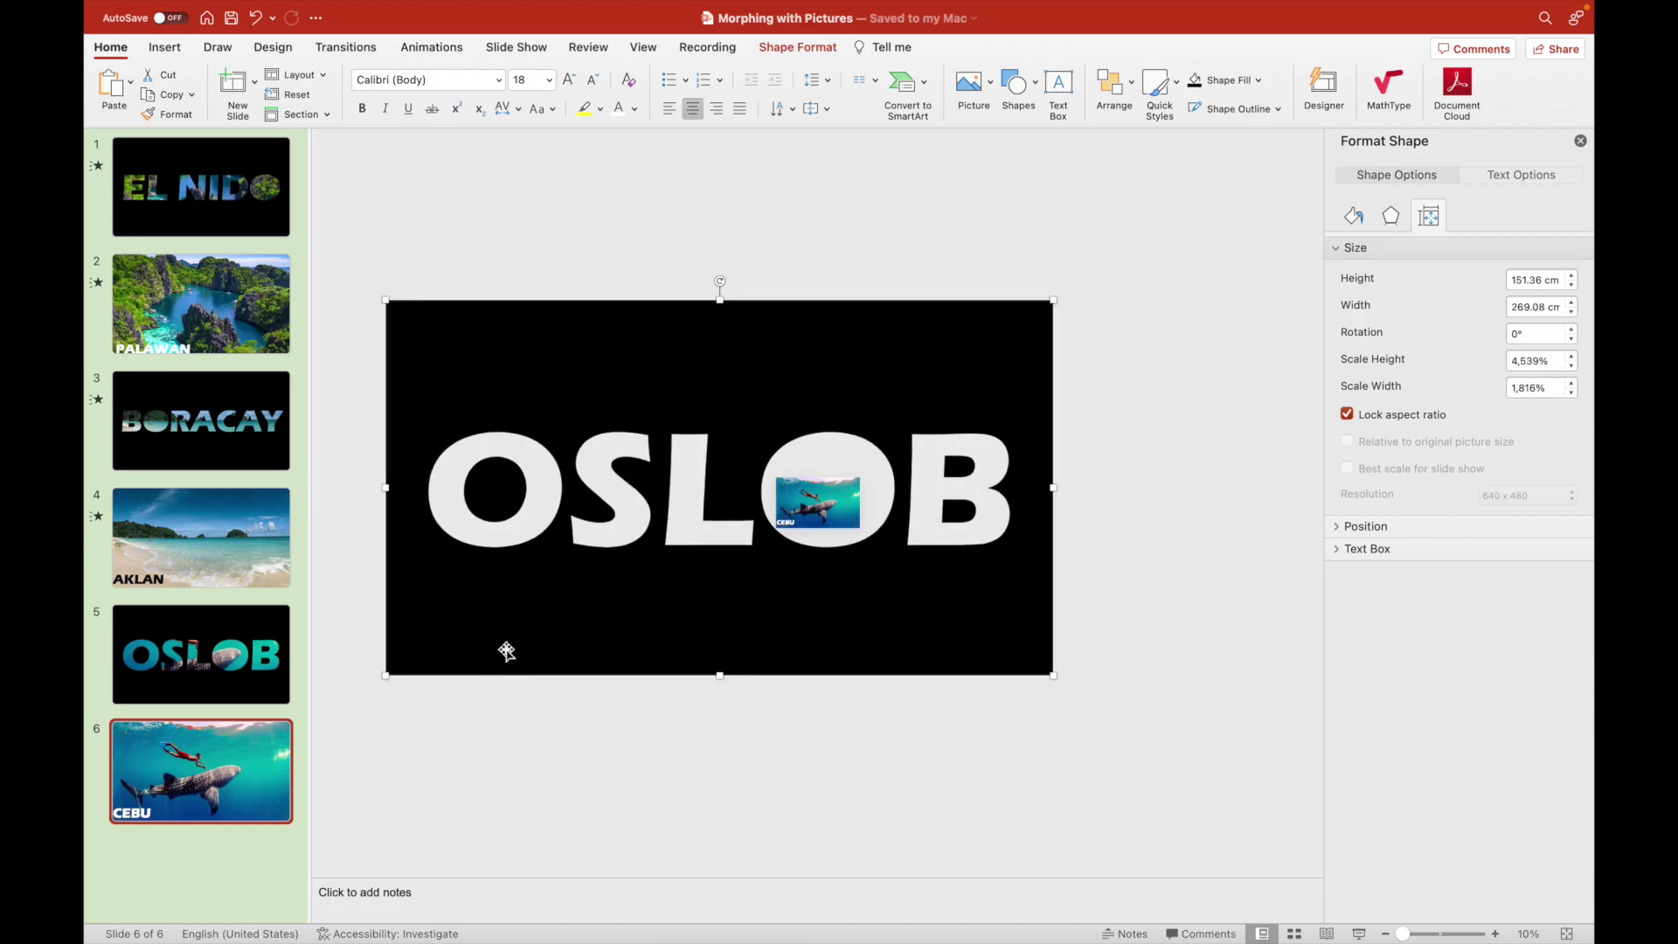
pyautogui.moveTo(1053, 300); pyautogui.dragTo(1021, 318)
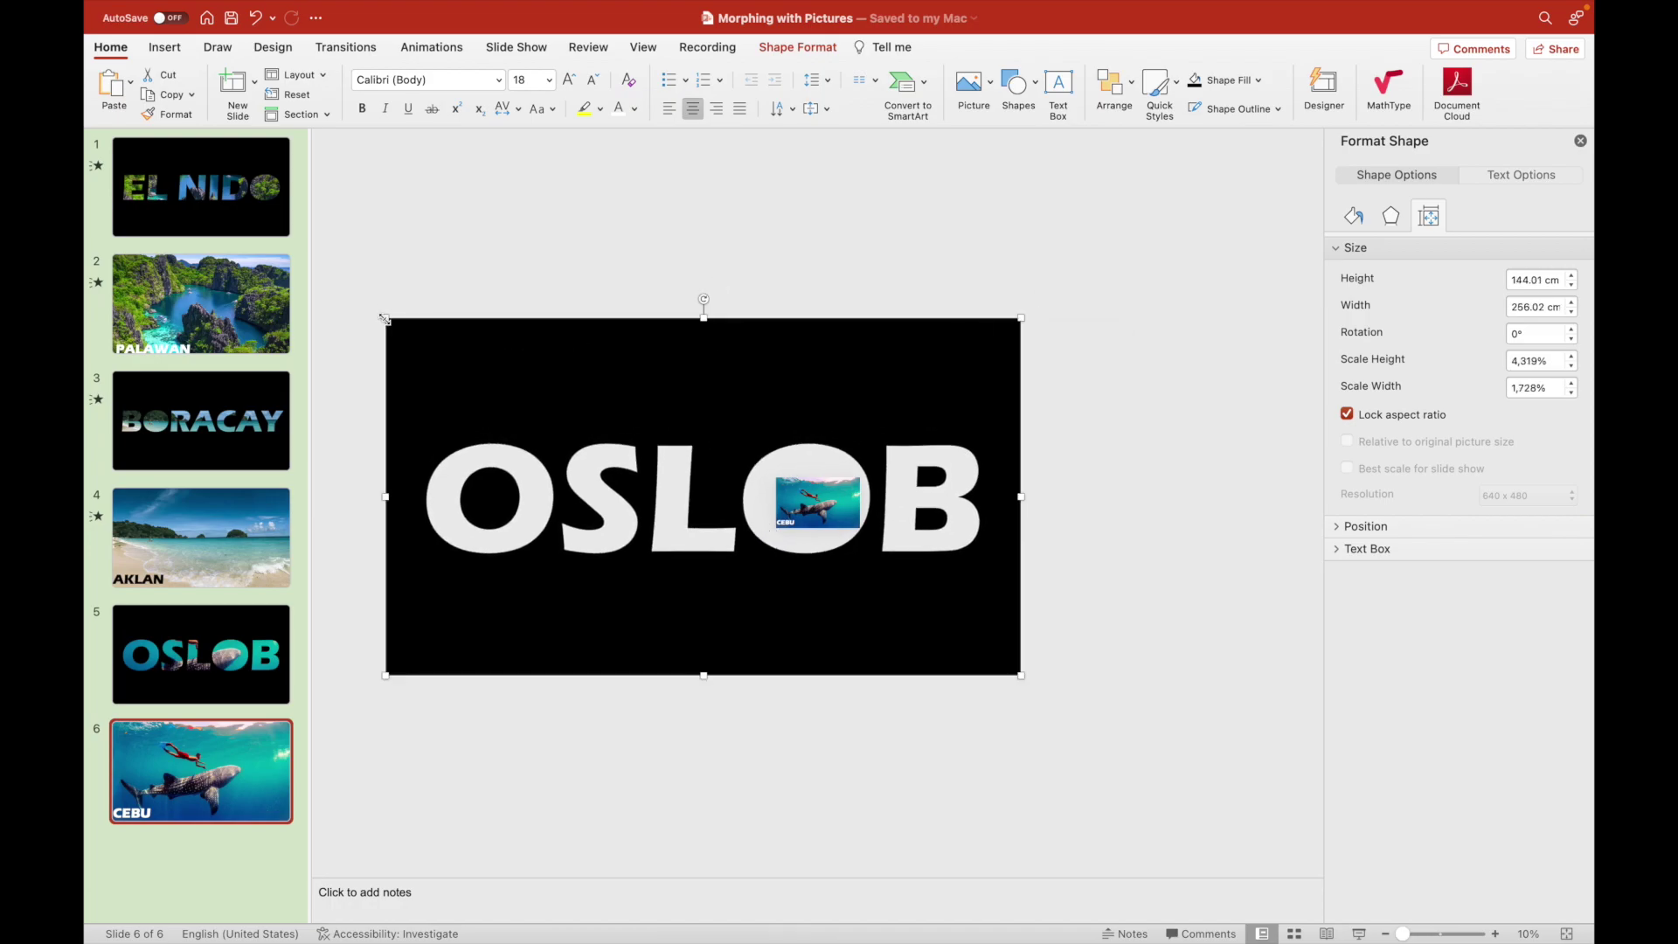
pyautogui.moveTo(385, 319); pyautogui.dragTo(427, 341)
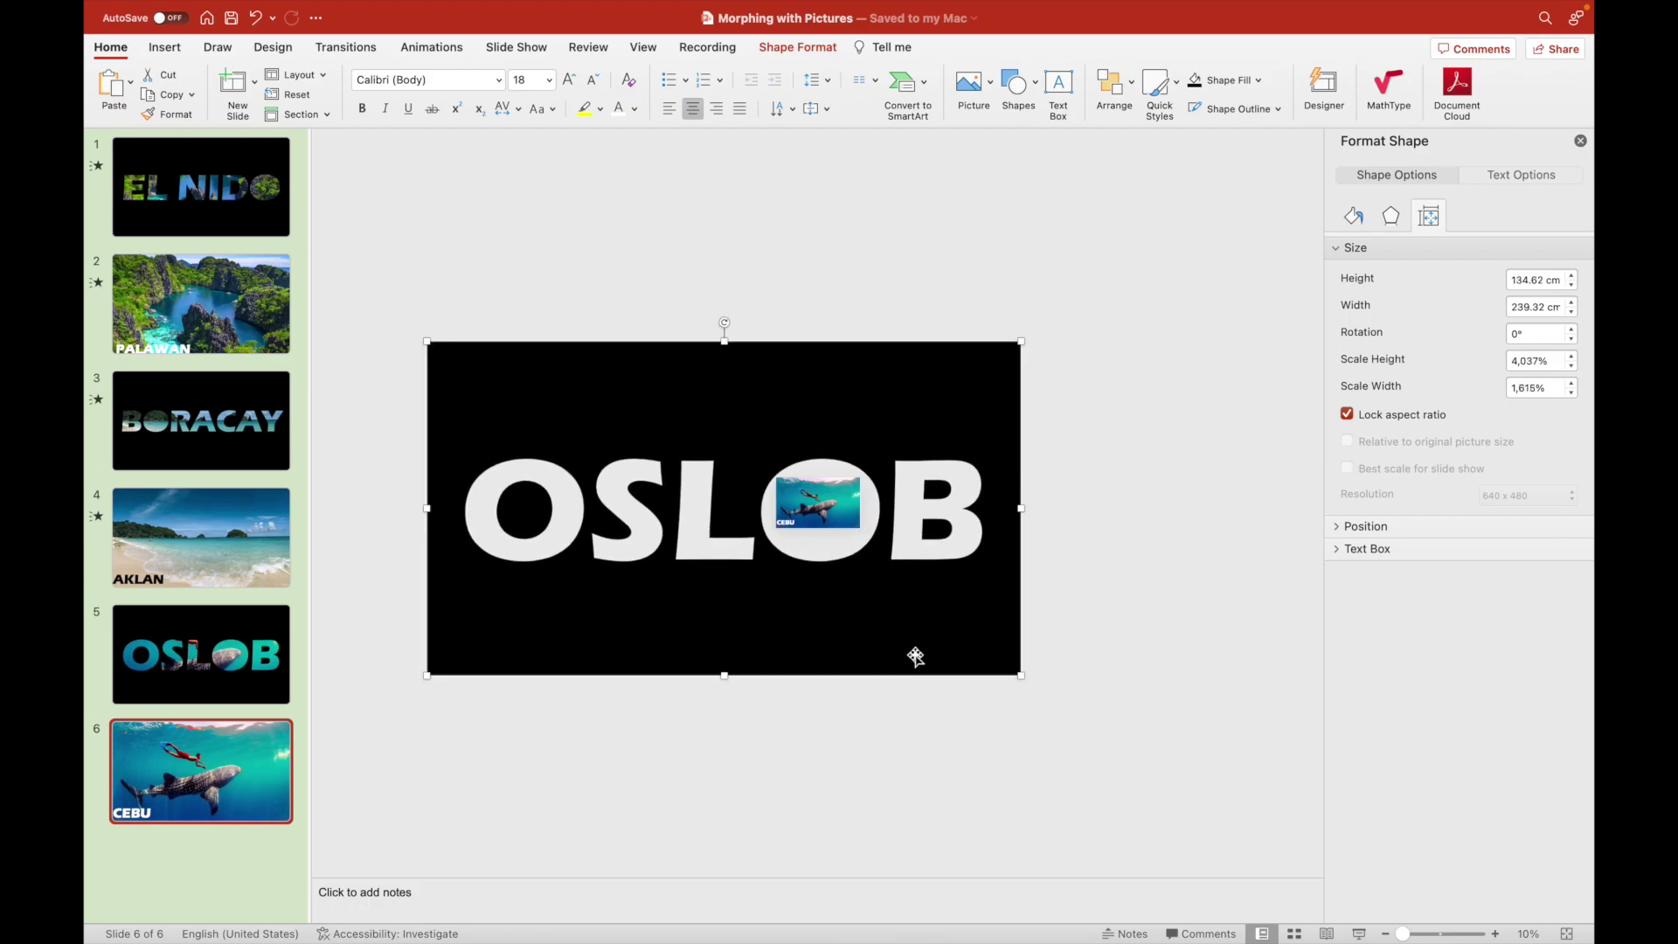
pyautogui.moveTo(1023, 677); pyautogui.dragTo(1004, 665)
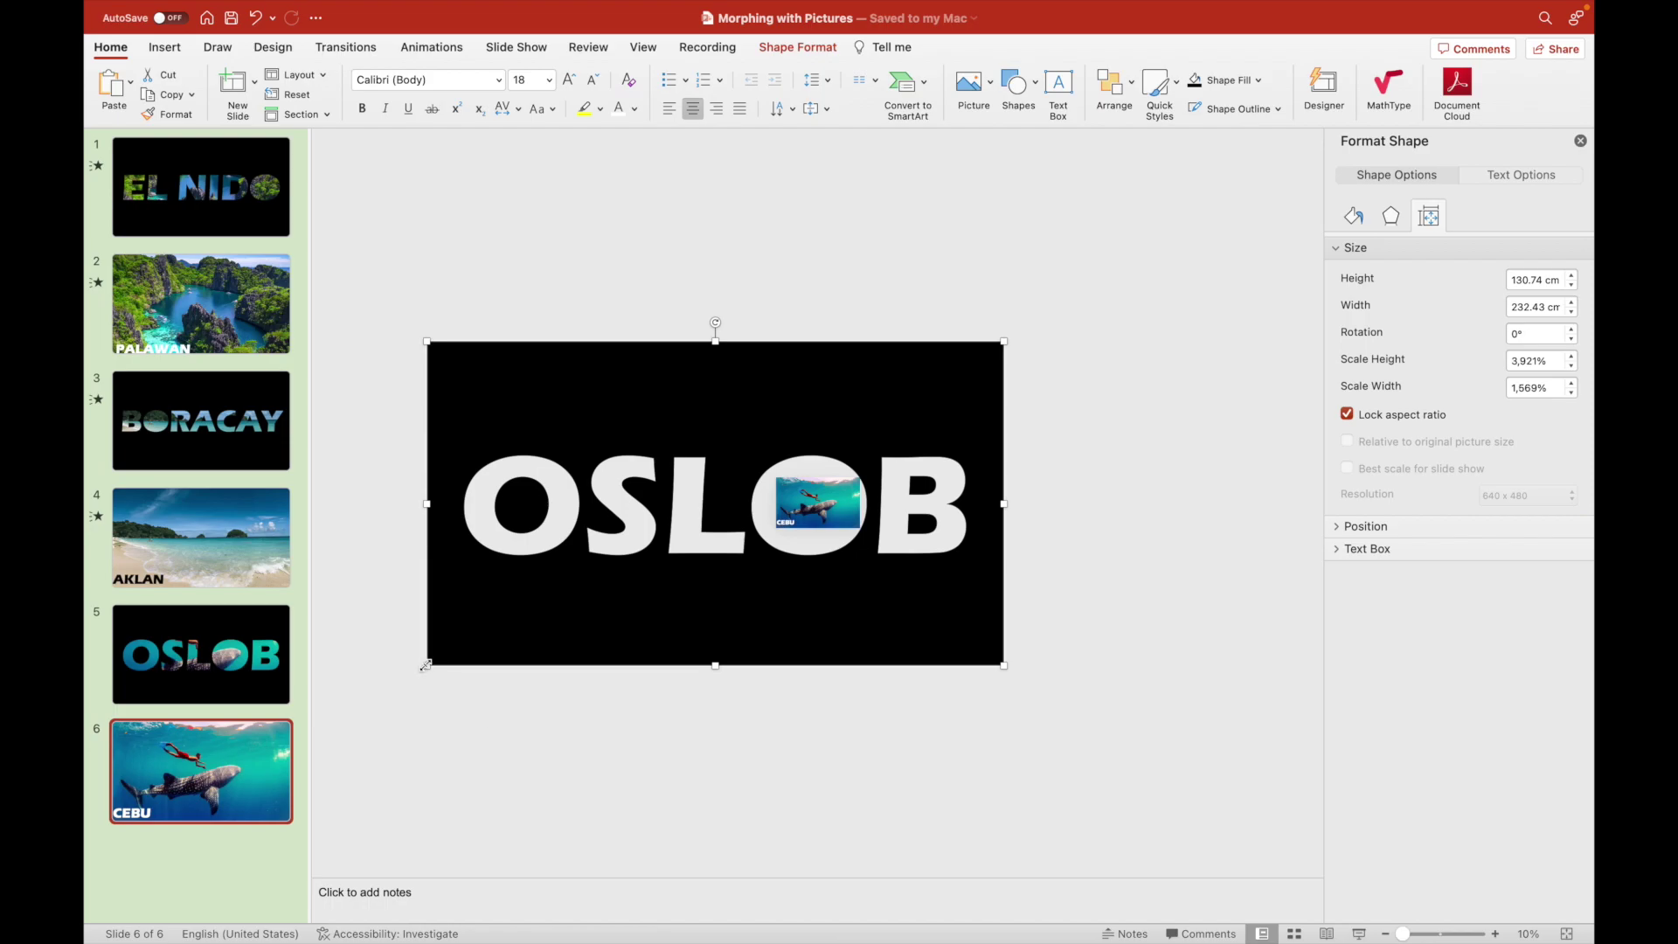
pyautogui.moveTo(425, 666); pyautogui.dragTo(465, 647)
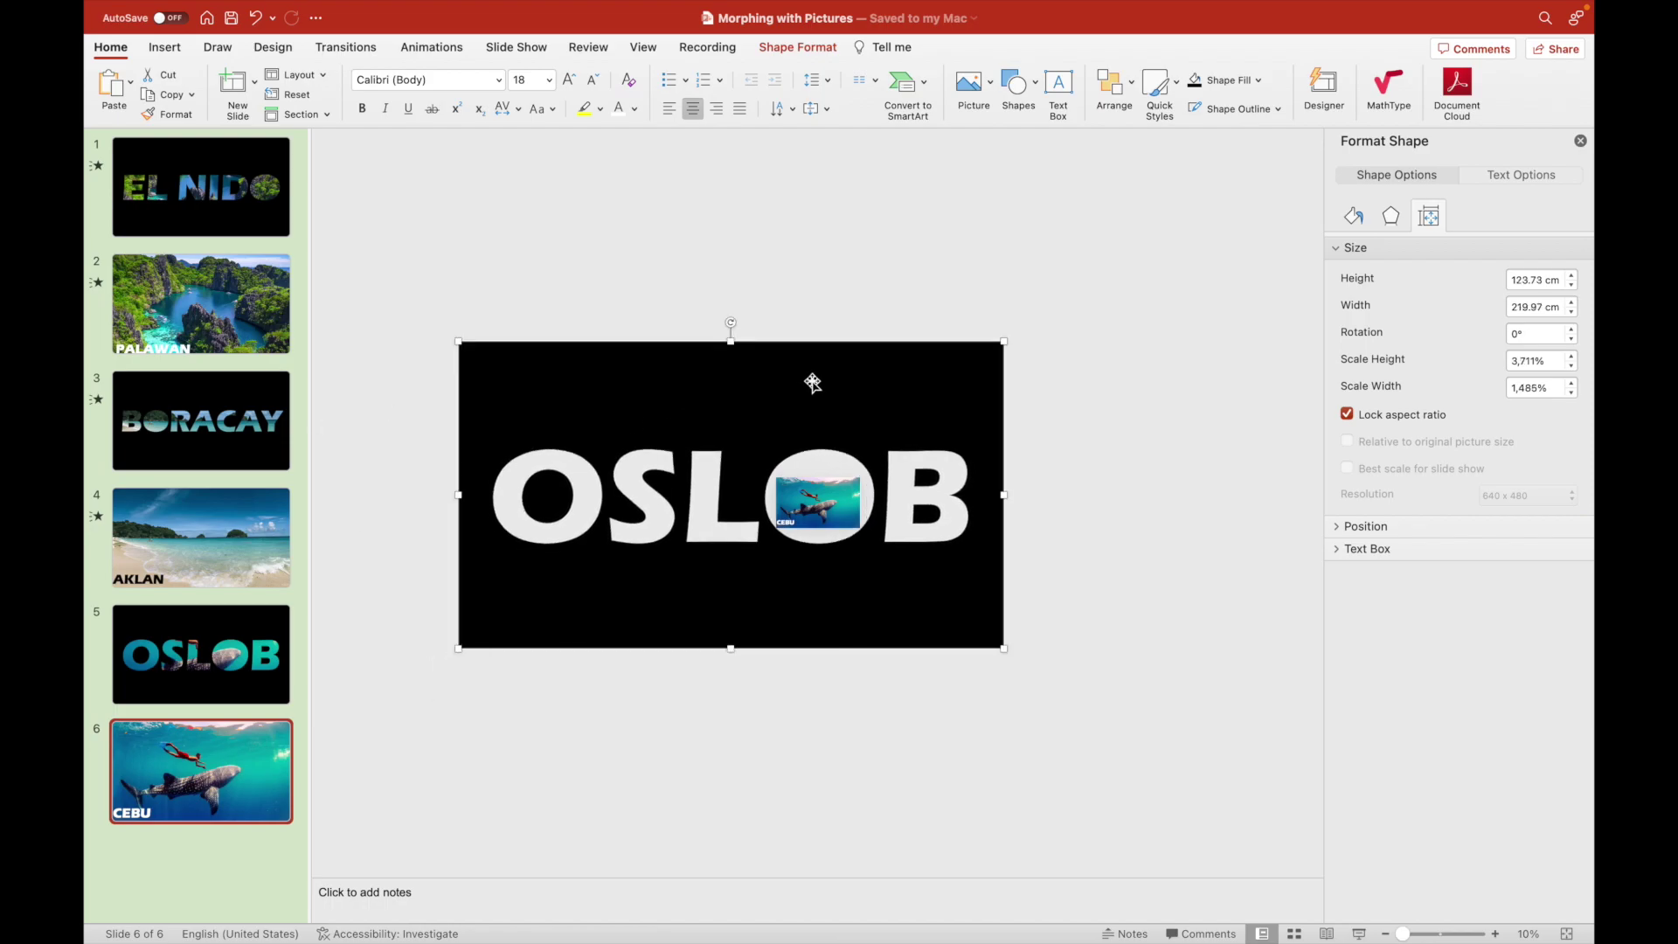
pyautogui.moveTo(1005, 341); pyautogui.dragTo(997, 370)
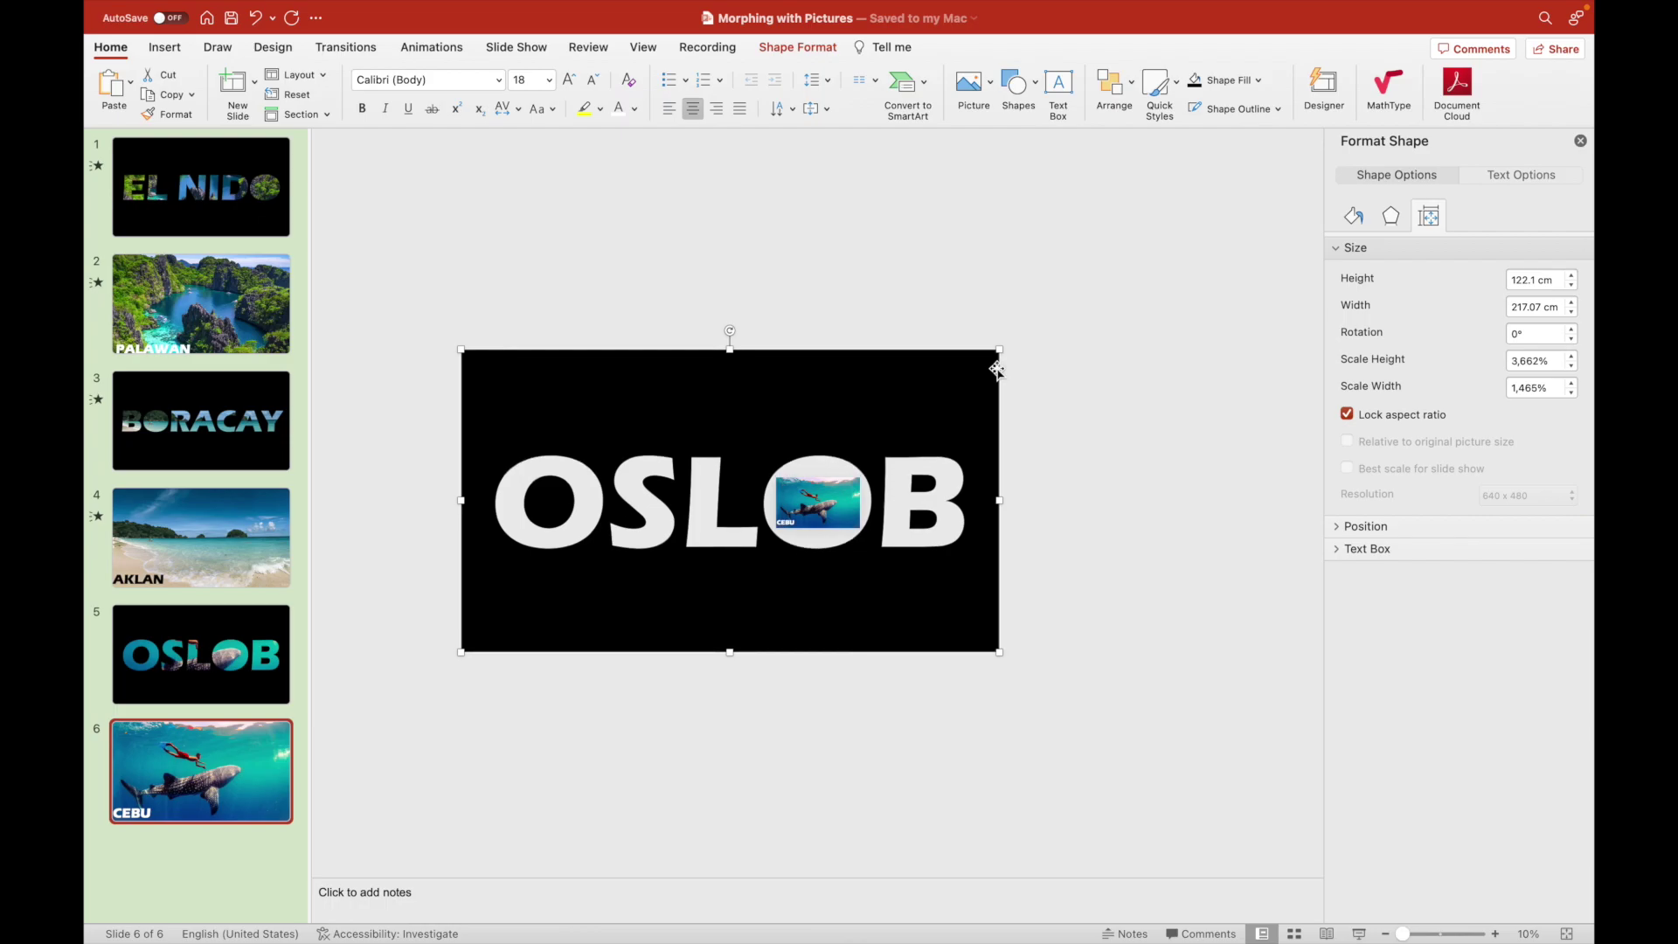
# Apply the Morph transition to slides 5 (OSLOB) and 6 (CEBU) together.
pyautogui.click(1140, 527)
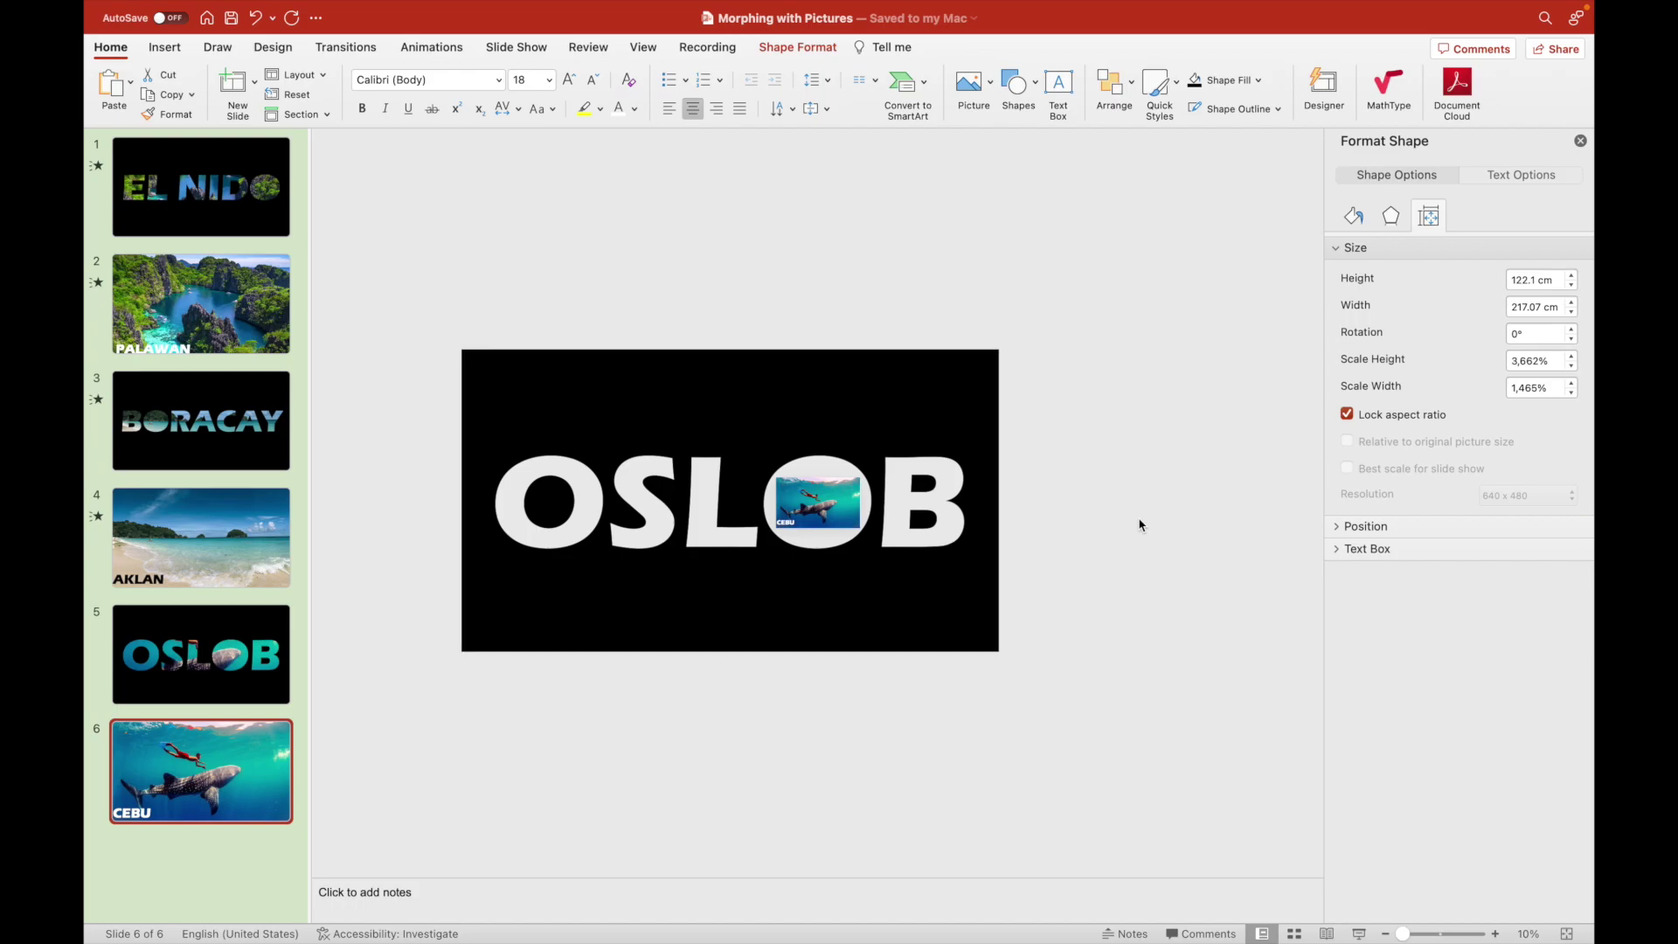
pyautogui.click(207, 549)
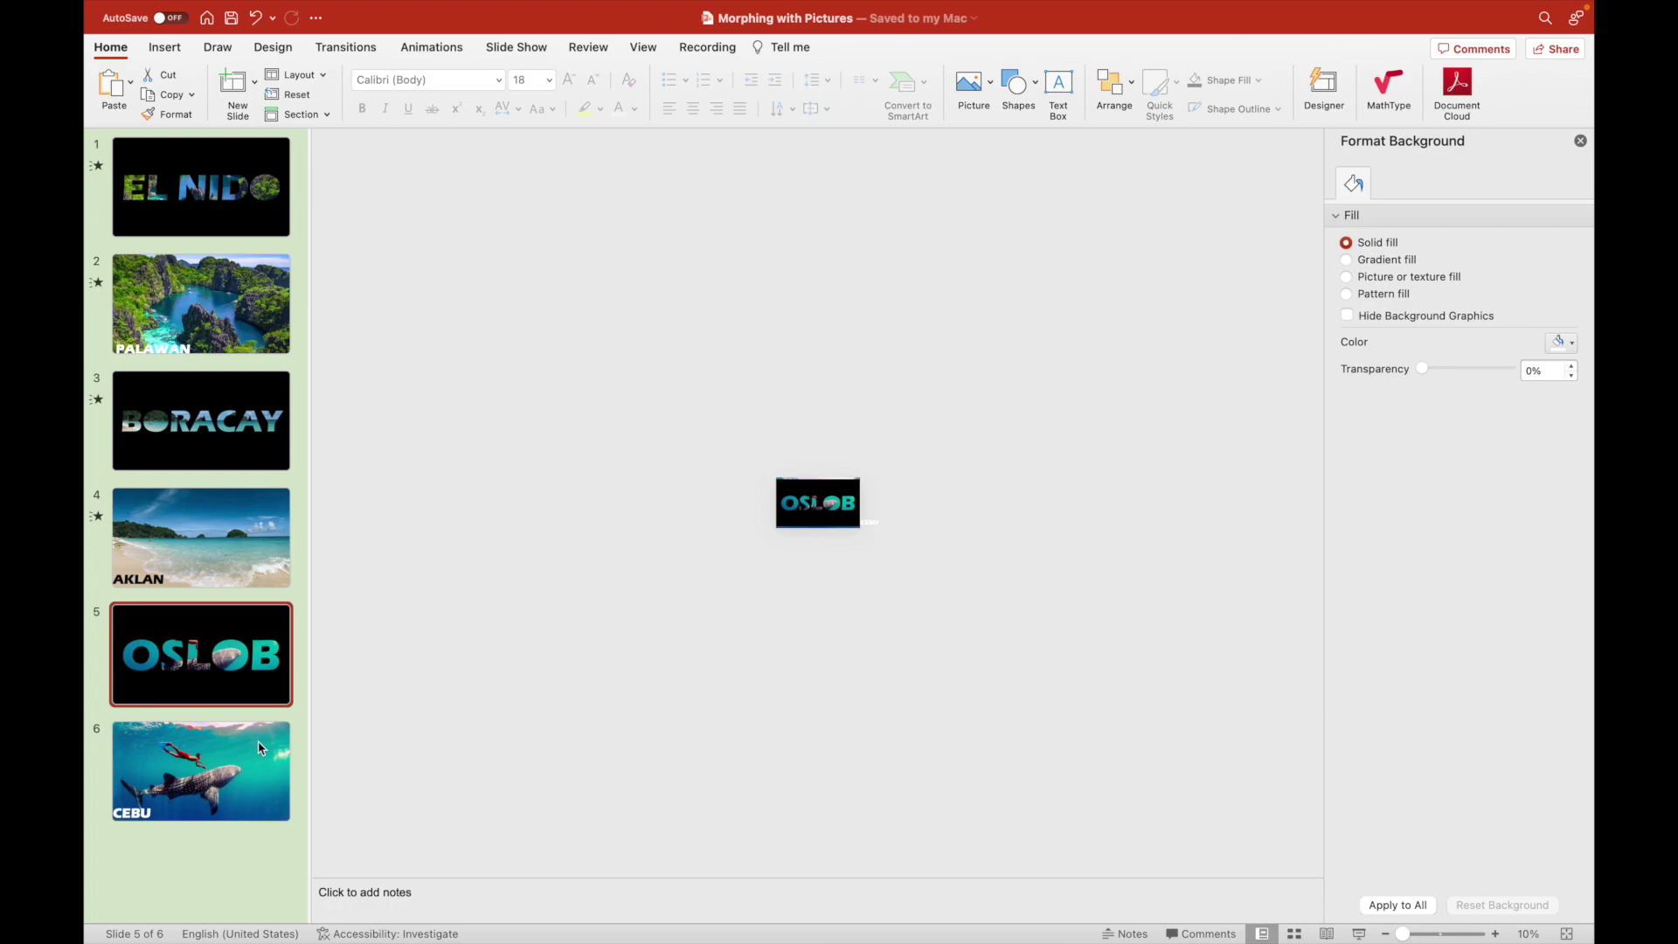
pyautogui.keyDown('shift'); pyautogui.click(259, 747); pyautogui.keyUp('shift')
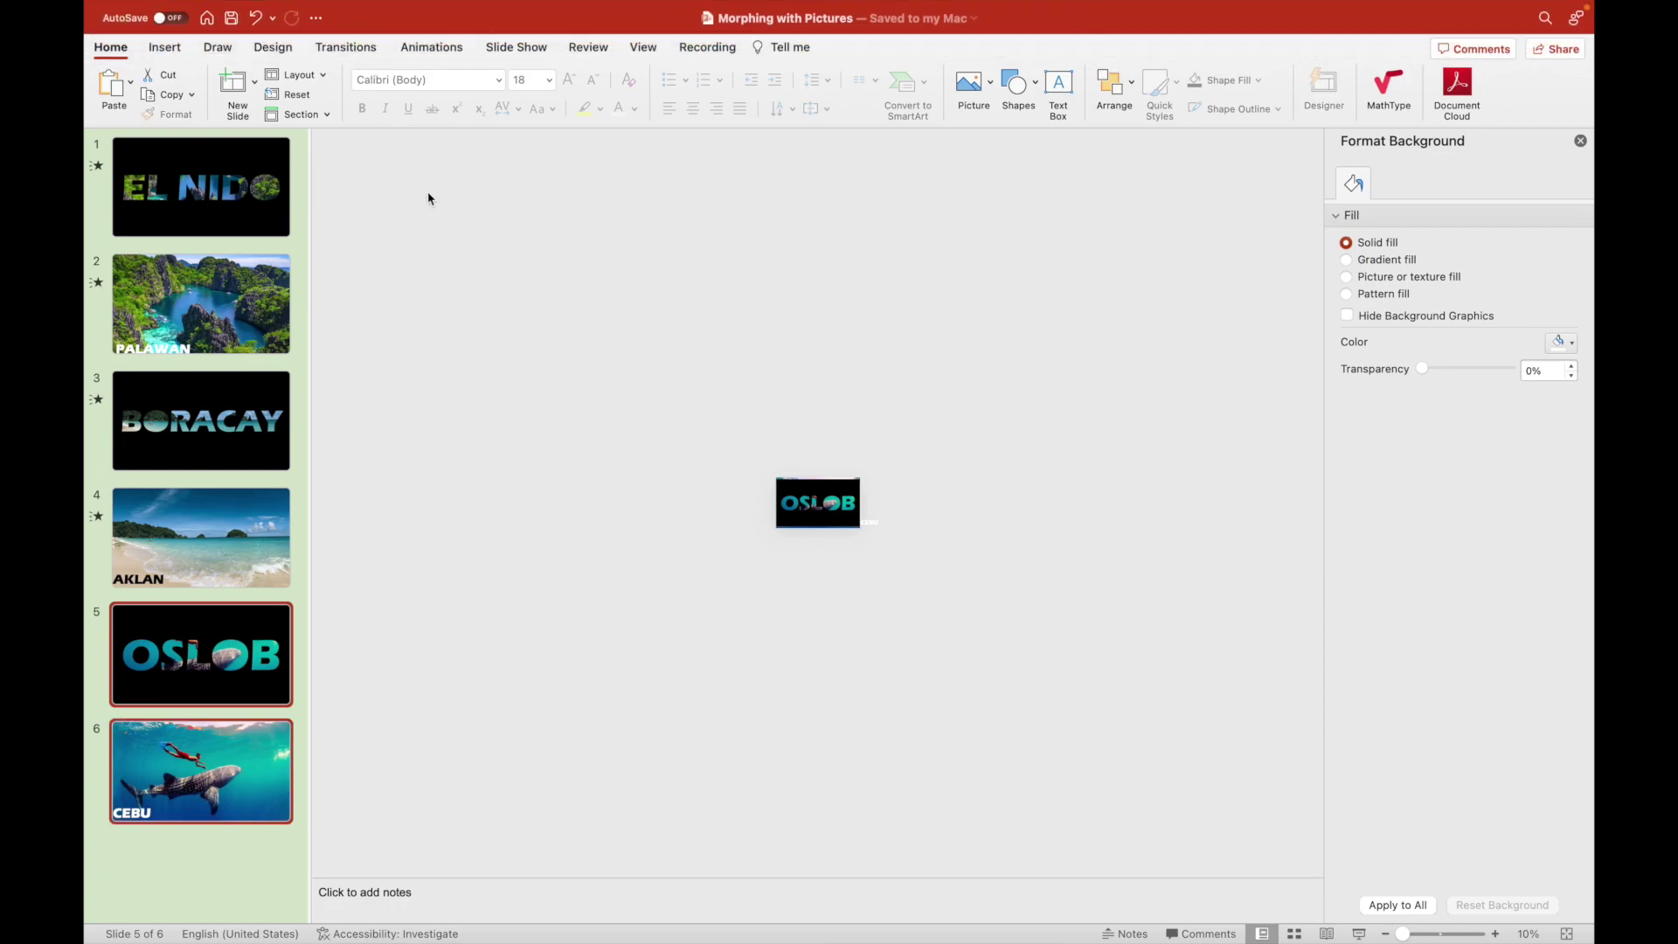
pyautogui.click(347, 47)
pyautogui.click(291, 87)
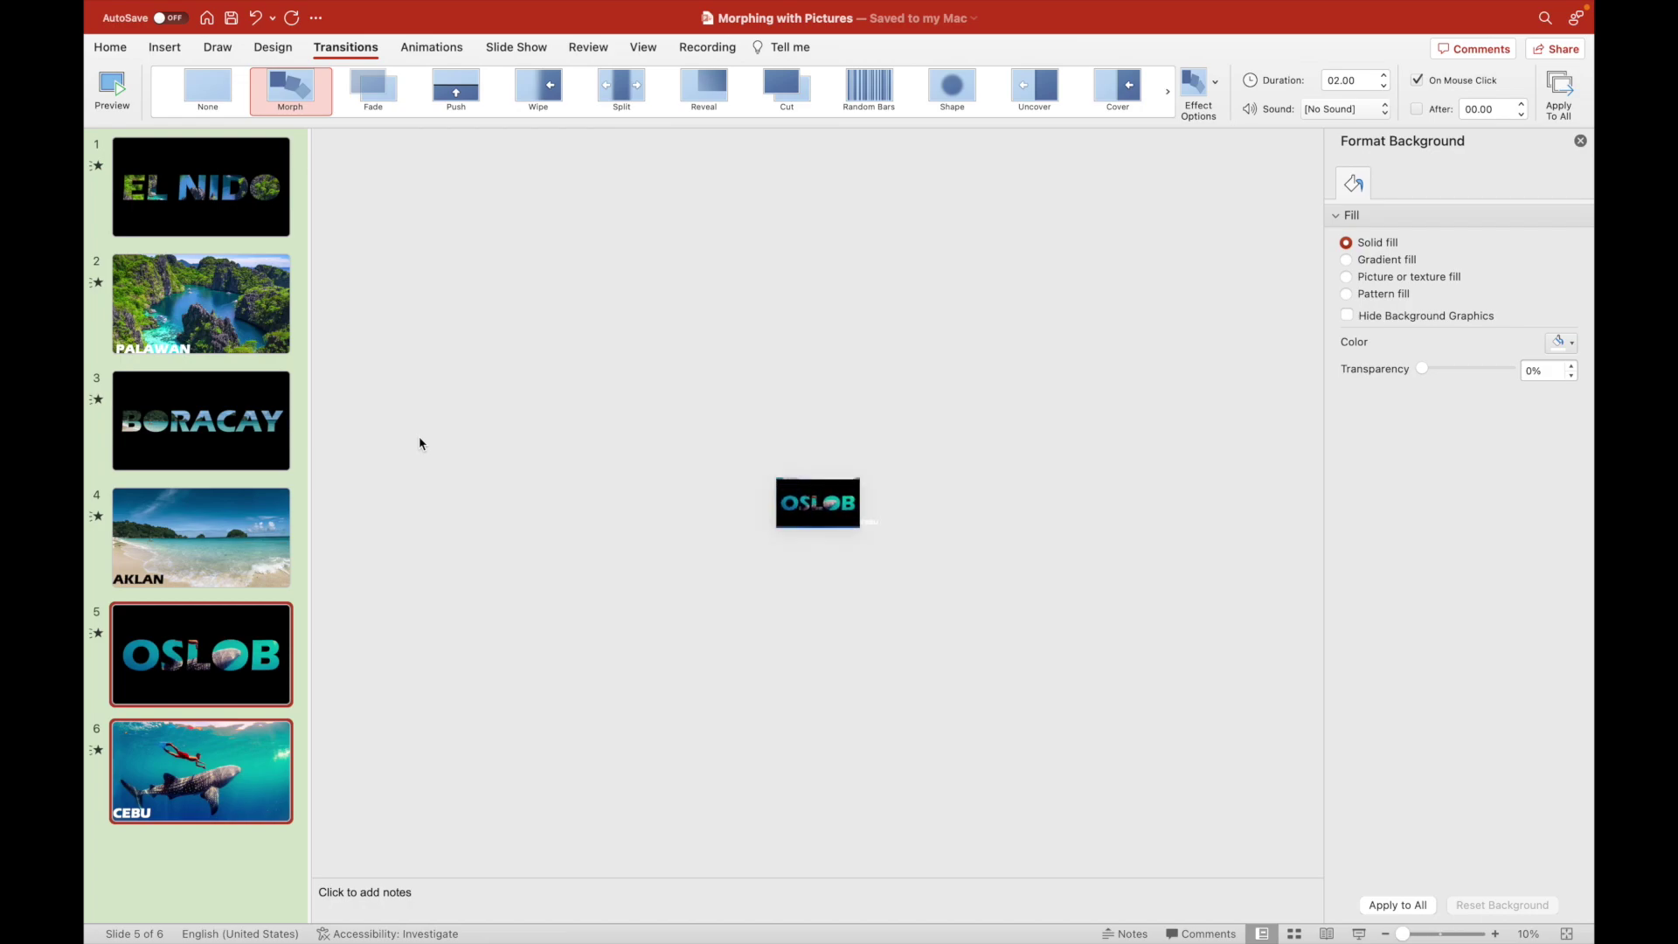
# Select slide 4, the enlarged BORACAY cutout framing the AKLAN beach photo.
pyautogui.click(274, 549)
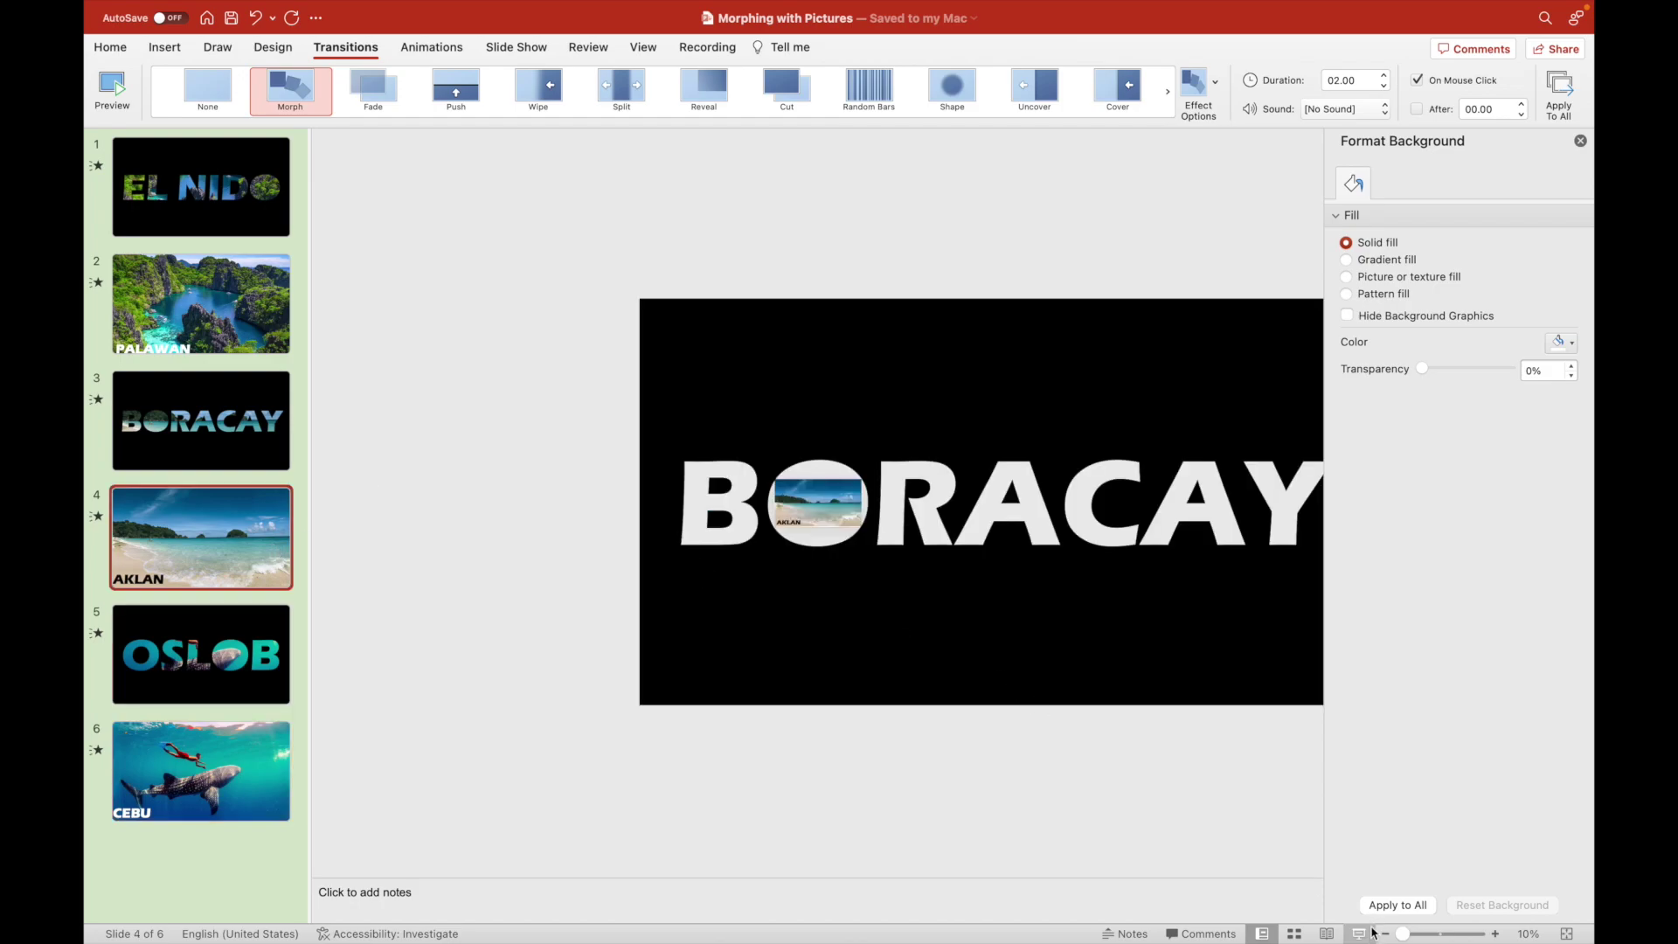